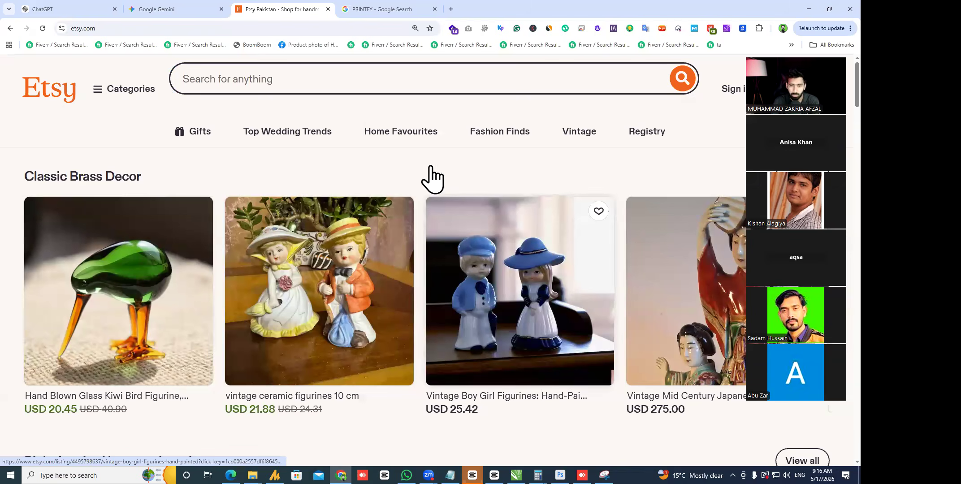
- Search Etsy for wall art
{"action": "scroll", "coordinate": [221, 325], "scroll_direction": "down", "scroll_amount": 1}
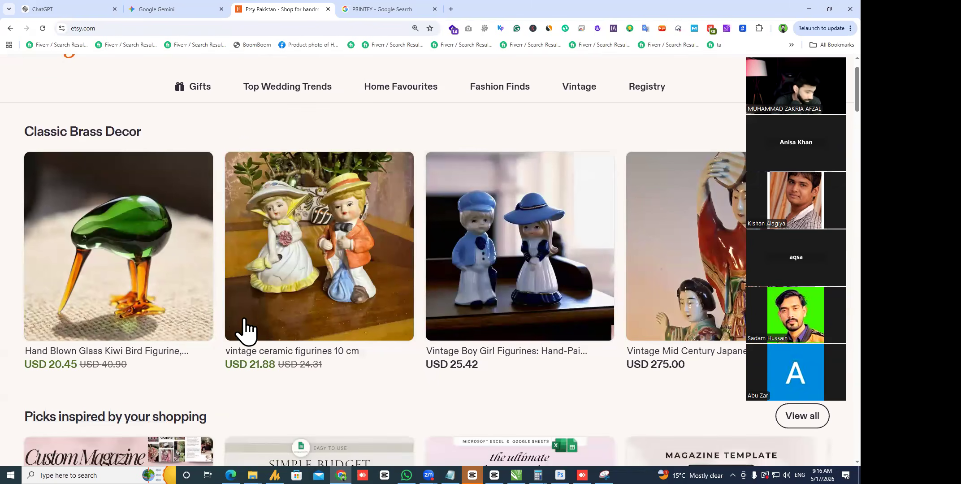
{"action": "scroll", "coordinate": [223, 310], "scroll_direction": "down", "scroll_amount": 5}
{"action": "scroll", "coordinate": [200, 260], "scroll_direction": "down", "scroll_amount": 1}
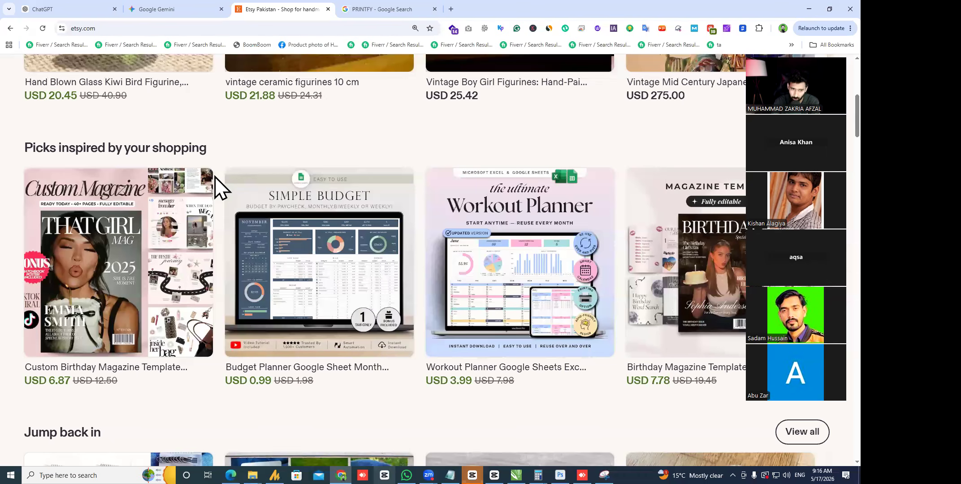
{"action": "scroll", "coordinate": [264, 252], "scroll_direction": "up", "scroll_amount": 1}
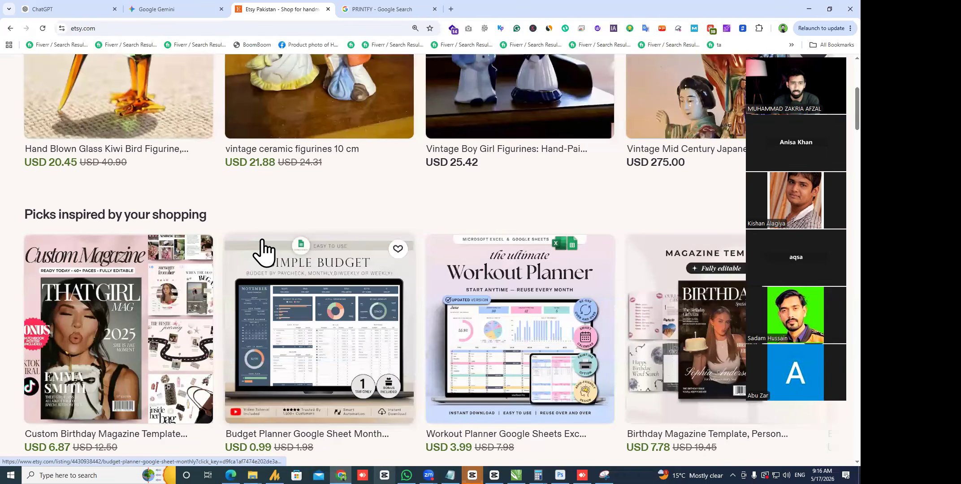
{"action": "scroll", "coordinate": [264, 252], "scroll_direction": "up", "scroll_amount": 4}
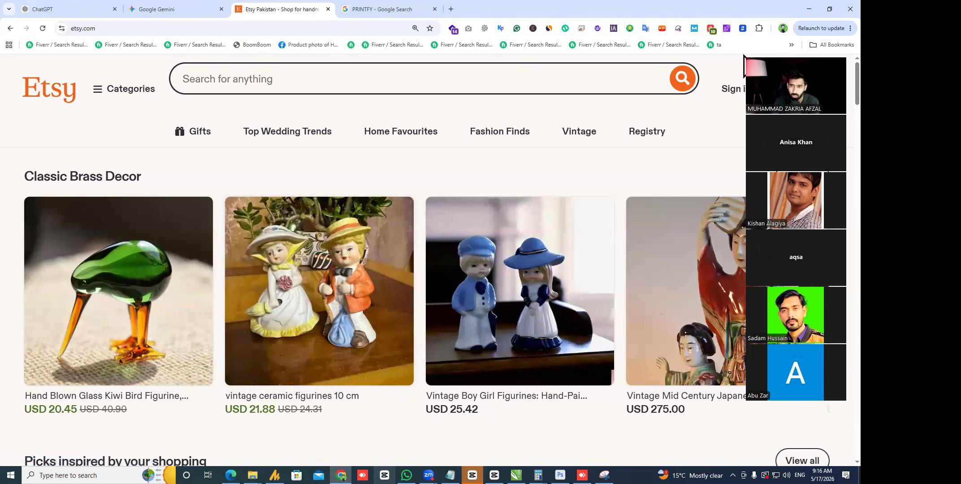
{"action": "left_click", "coordinate": [765, 54]}
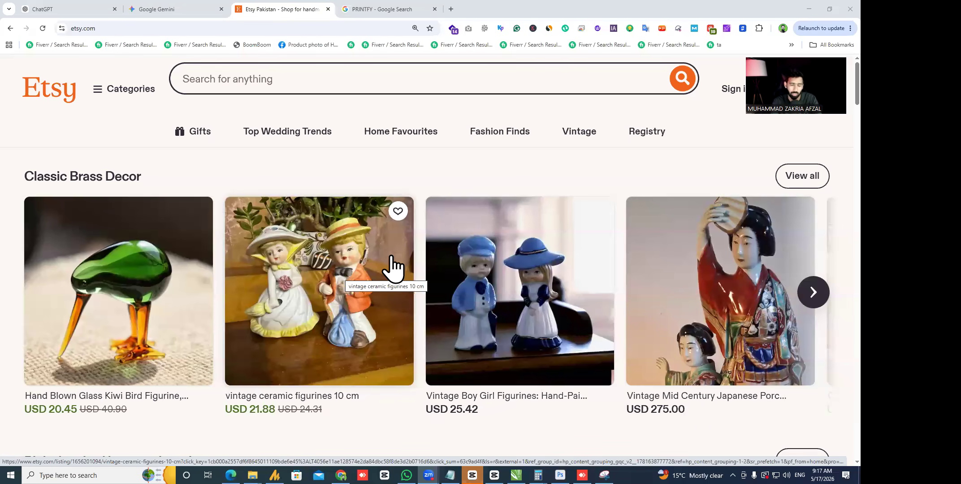
{"action": "left_click", "coordinate": [308, 80]}
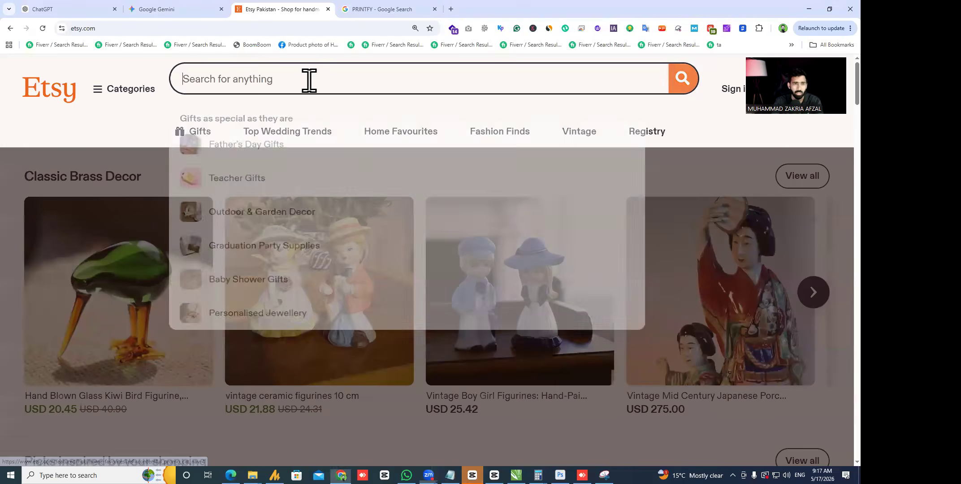
{"action": "type", "text": "wall"}
{"action": "key", "text": "Return"}
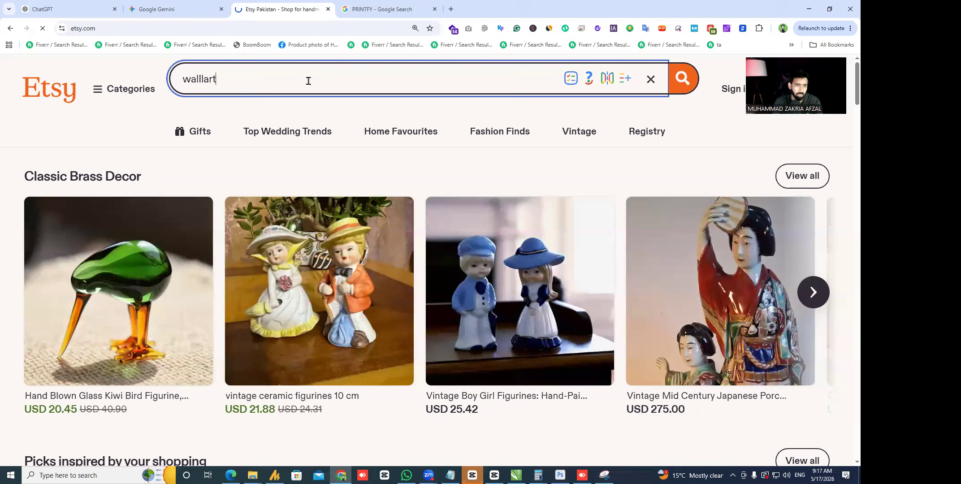
- Scroll through the Etsy wall art search results
{"action": "left_click", "coordinate": [451, 10]}
{"action": "left_click", "coordinate": [224, 3]}
{"action": "left_click", "coordinate": [256, 4]}
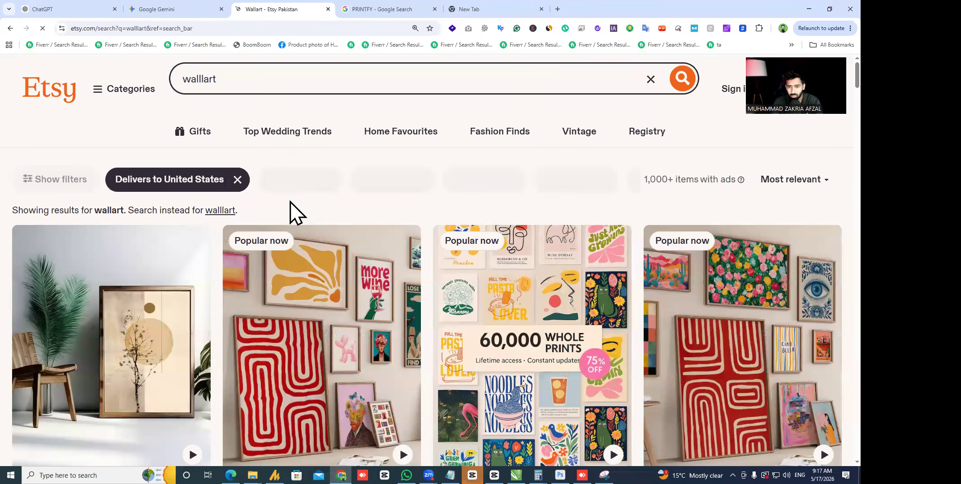
{"action": "scroll", "coordinate": [311, 188], "scroll_direction": "down", "scroll_amount": 4}
{"action": "scroll", "coordinate": [377, 157], "scroll_direction": "down", "scroll_amount": 7}
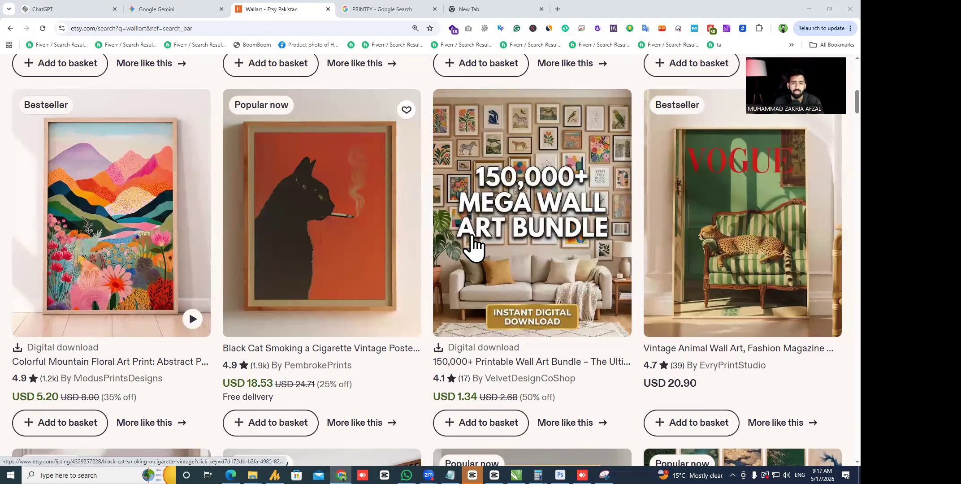
{"action": "scroll", "coordinate": [424, 251], "scroll_direction": "down", "scroll_amount": 8}
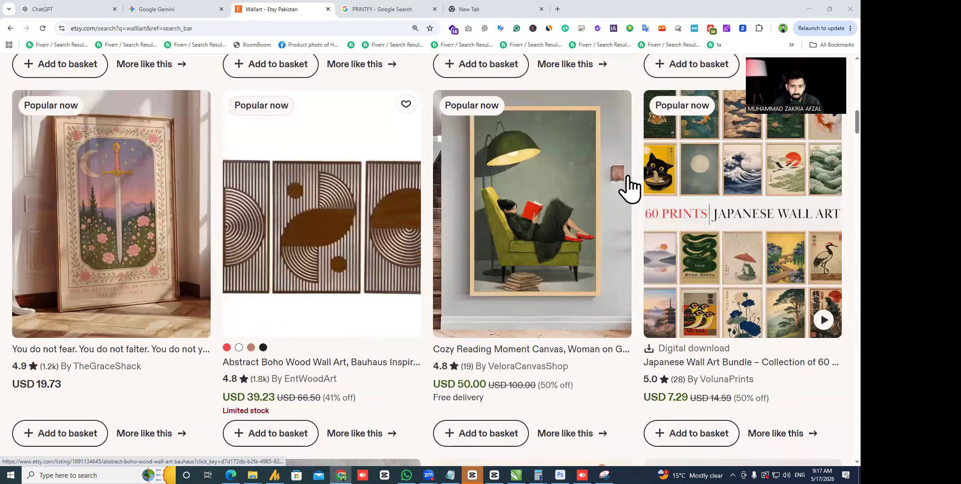
{"action": "scroll", "coordinate": [634, 197], "scroll_direction": "down", "scroll_amount": 5}
{"action": "scroll", "coordinate": [682, 186], "scroll_direction": "down", "scroll_amount": 5}
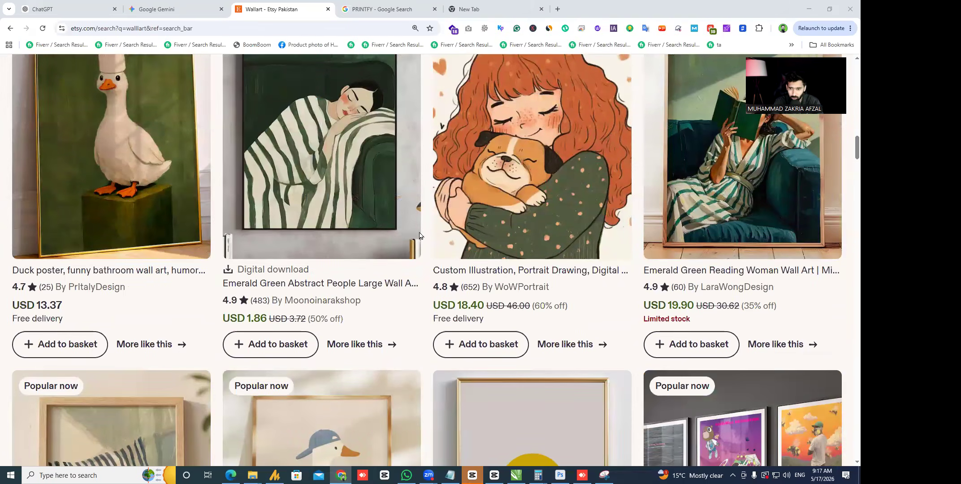
{"action": "scroll", "coordinate": [483, 259], "scroll_direction": "down", "scroll_amount": 5}
{"action": "scroll", "coordinate": [178, 311], "scroll_direction": "up", "scroll_amount": 20}
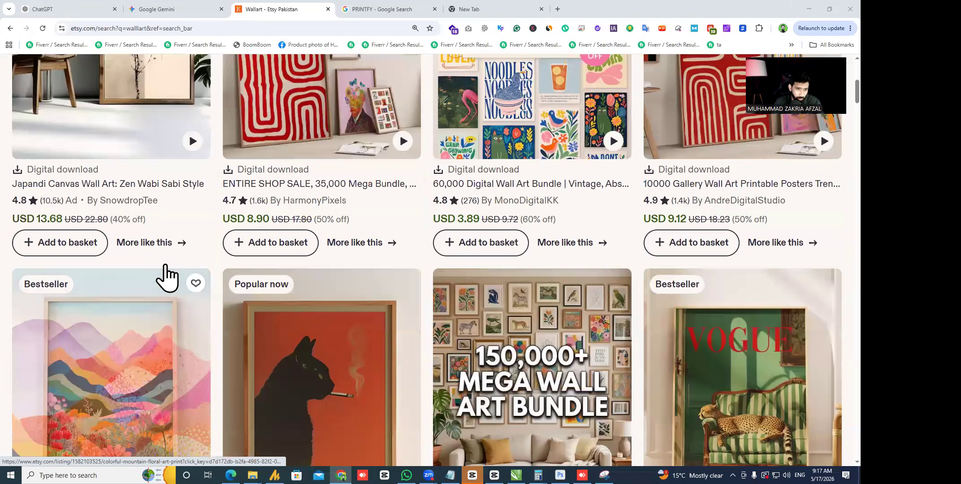
{"action": "scroll", "coordinate": [176, 200], "scroll_direction": "down", "scroll_amount": 15}
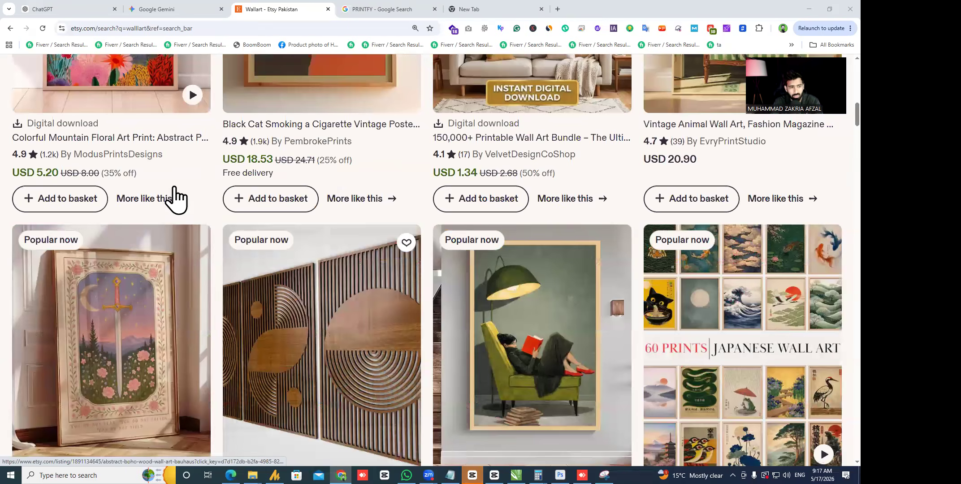
{"action": "scroll", "coordinate": [200, 259], "scroll_direction": "down", "scroll_amount": 4}
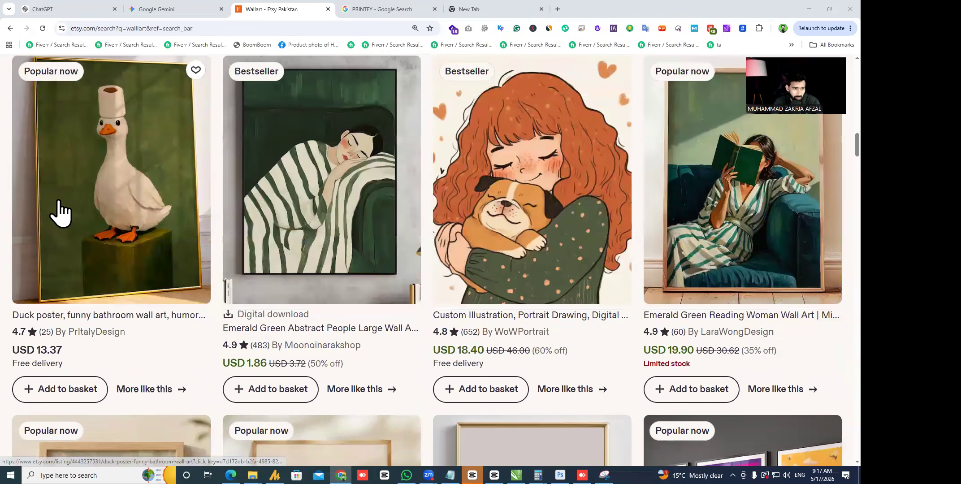
- Open the duck poster and Black Cat Smoking poster listings in new tabs
{"action": "left_click", "coordinate": [89, 168]}
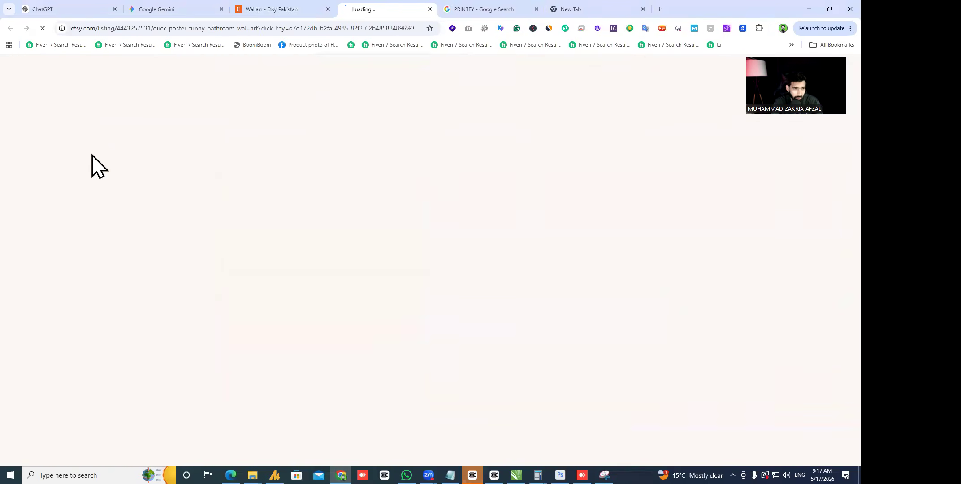
{"action": "left_click", "coordinate": [276, 9]}
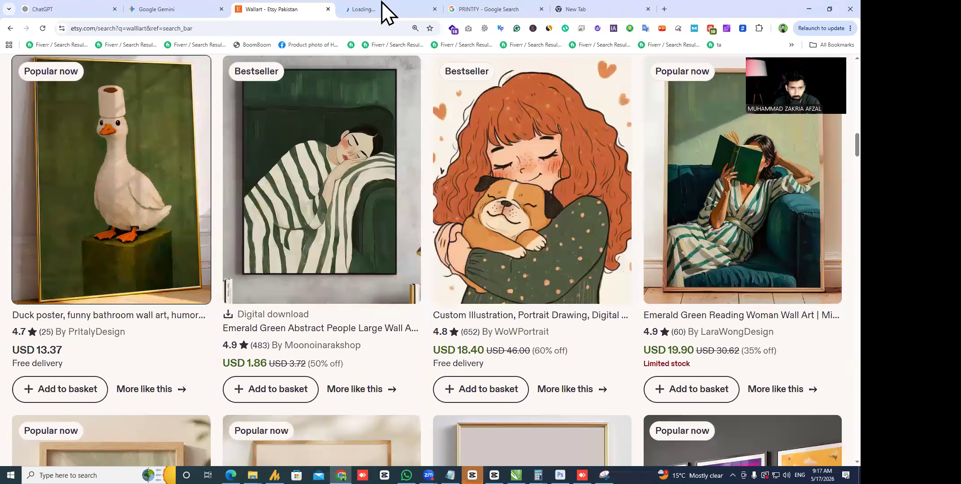
{"action": "left_click", "coordinate": [421, 9]}
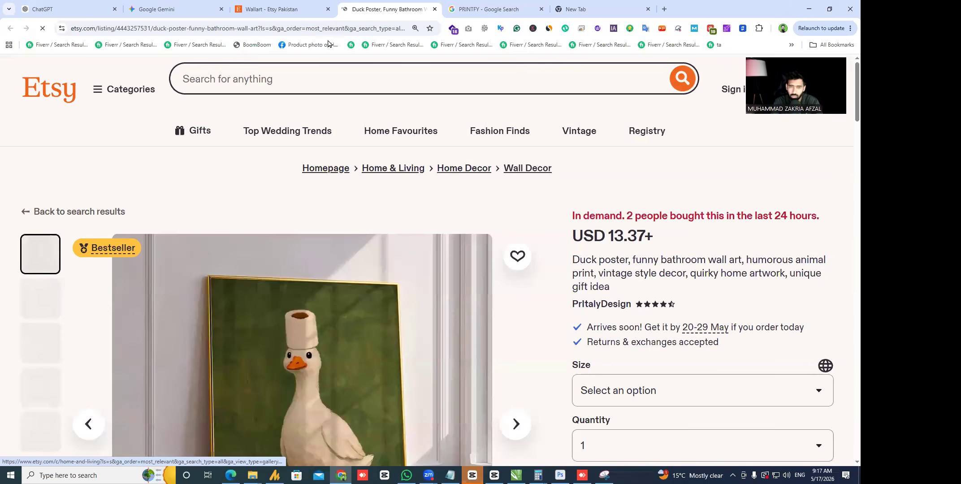
{"action": "left_click", "coordinate": [303, 10]}
{"action": "scroll", "coordinate": [421, 255], "scroll_direction": "up", "scroll_amount": 5}
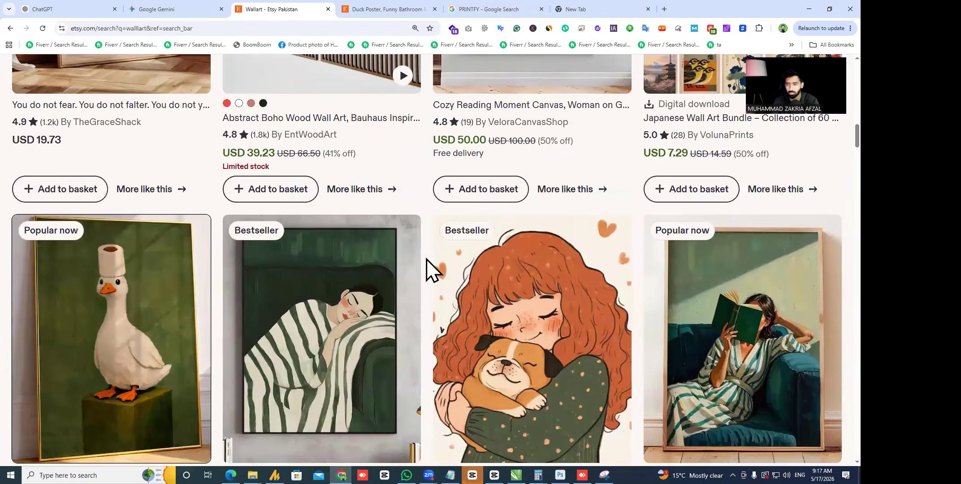
{"action": "scroll", "coordinate": [429, 269], "scroll_direction": "up", "scroll_amount": 5}
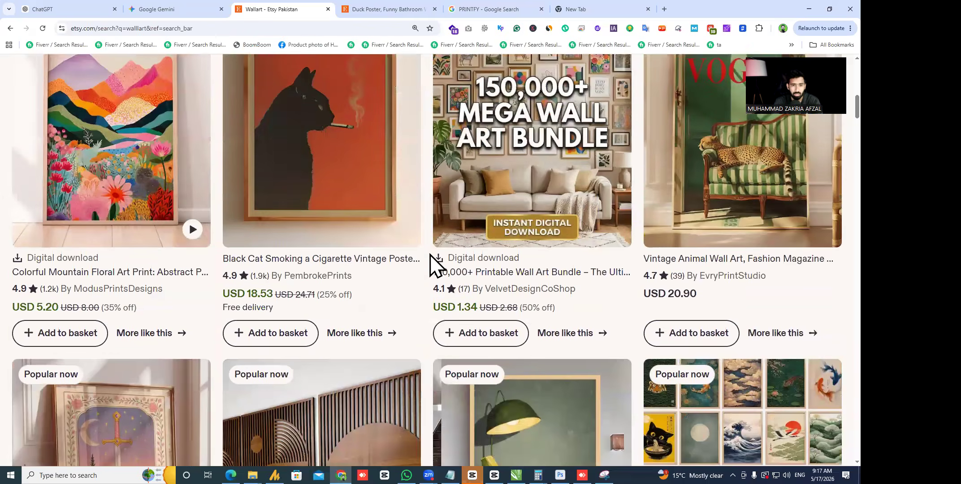
{"action": "left_click", "coordinate": [336, 251]}
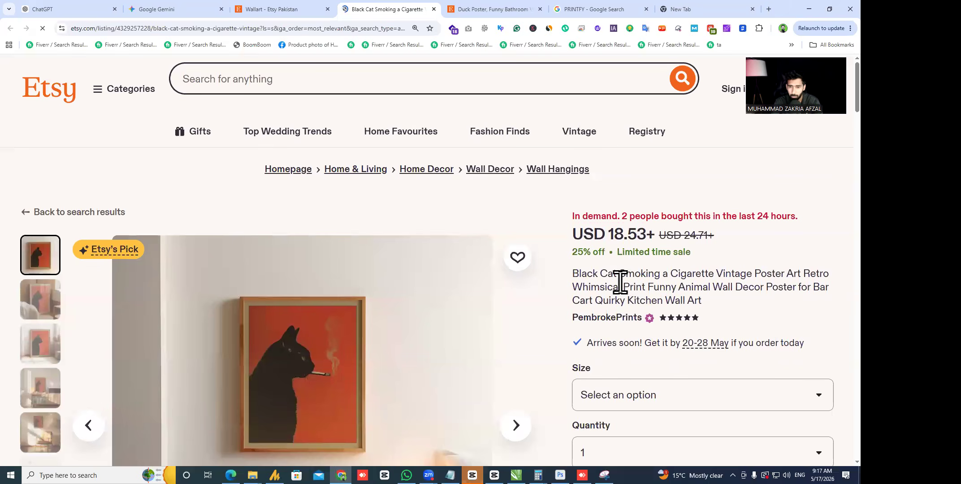
{"action": "left_click_drag", "start_coordinate": [572, 299], "coordinate": [723, 278]}
{"action": "triple_click", "coordinate": [615, 215]}
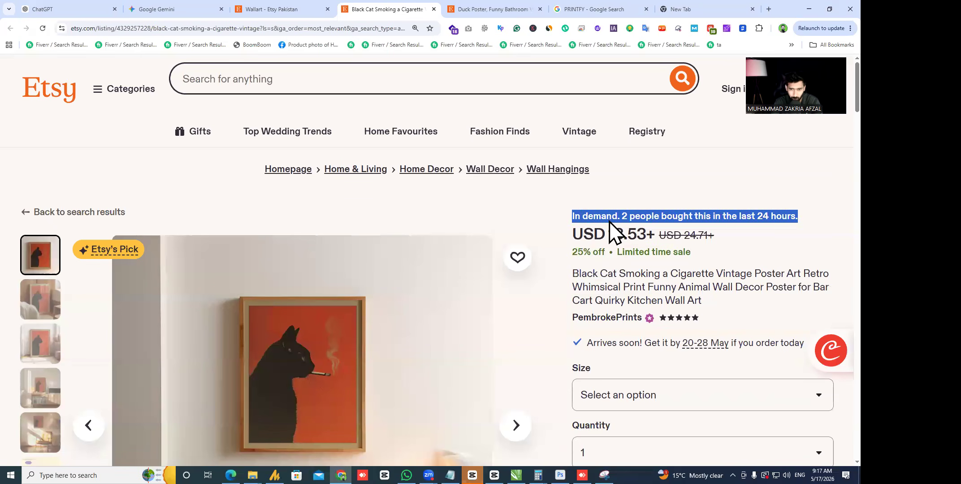
{"action": "left_click", "coordinate": [643, 295]}
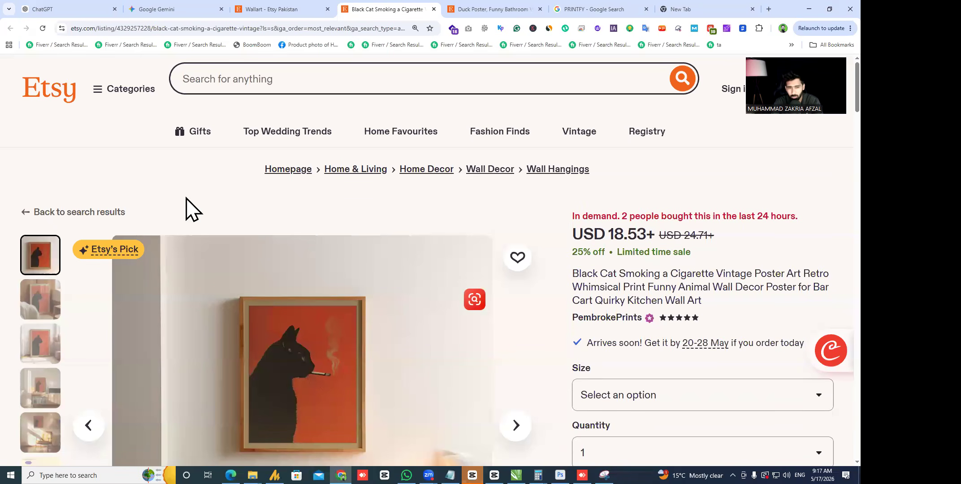
- Search Google for 'rankytool' in a new tab
{"action": "left_click", "coordinate": [767, 9]}
{"action": "type", "text": "rankytool"}
{"action": "key", "text": "Return"}
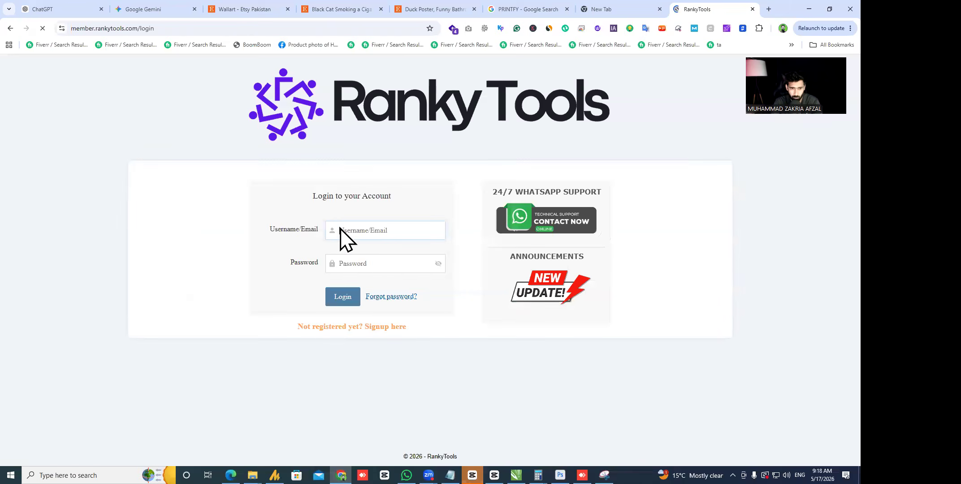
- Log in to RankyTools with the saved account e-mail and the account password
{"action": "left_click", "coordinate": [359, 229]}
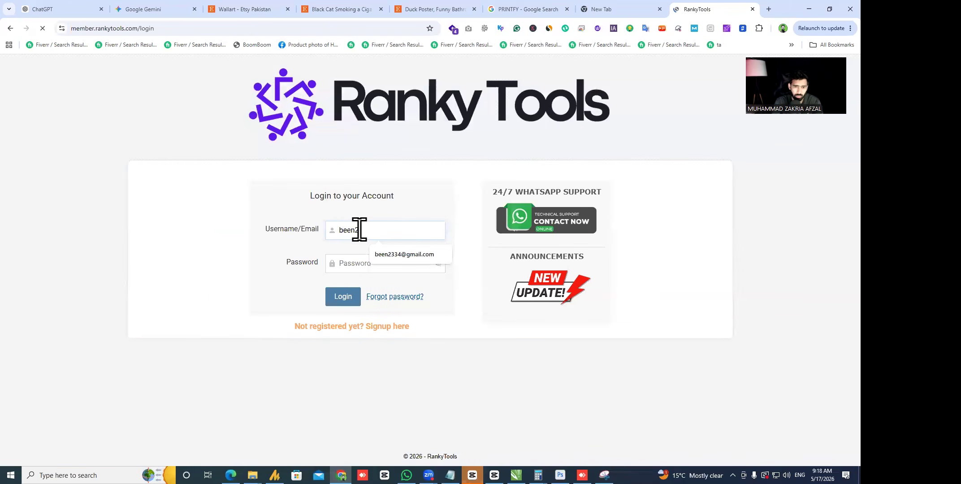
{"action": "left_click", "coordinate": [381, 254]}
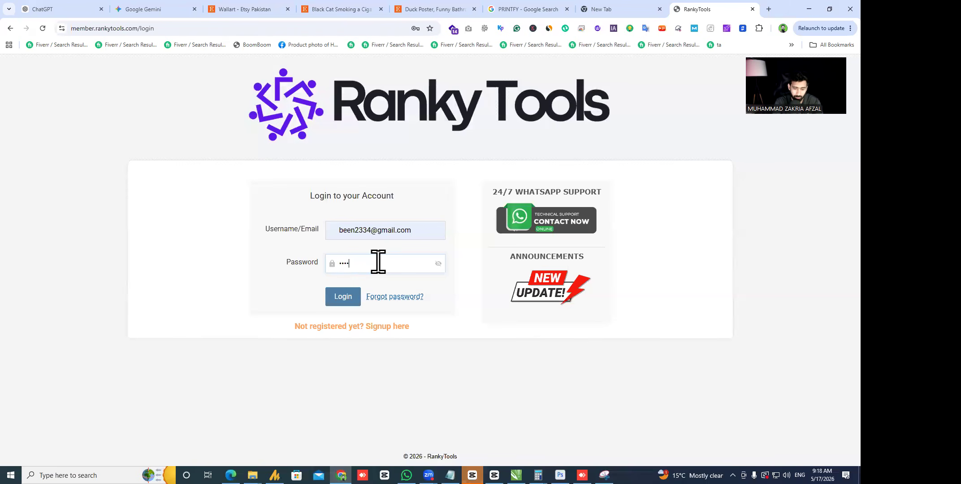
{"action": "key", "text": "Return"}
{"action": "double_click", "coordinate": [377, 286]}
{"action": "type", "text": "•"}
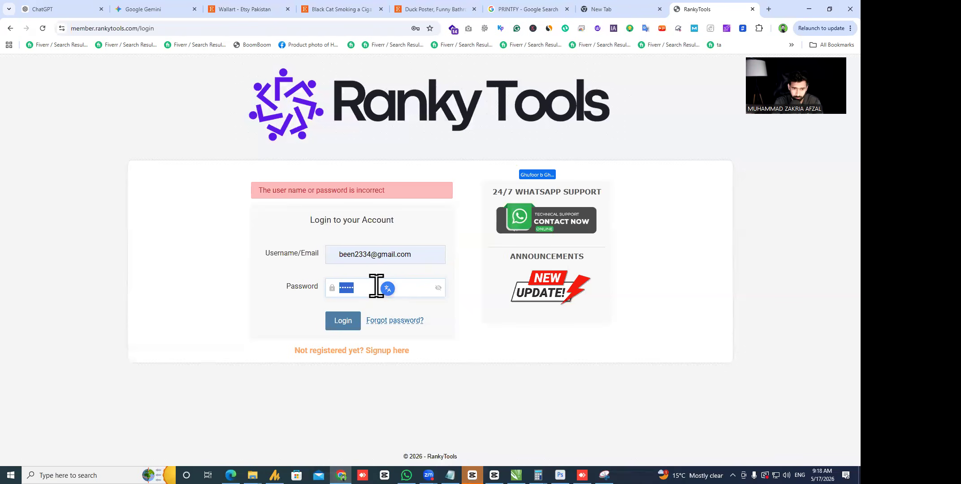
{"action": "type", "text": "••••"}
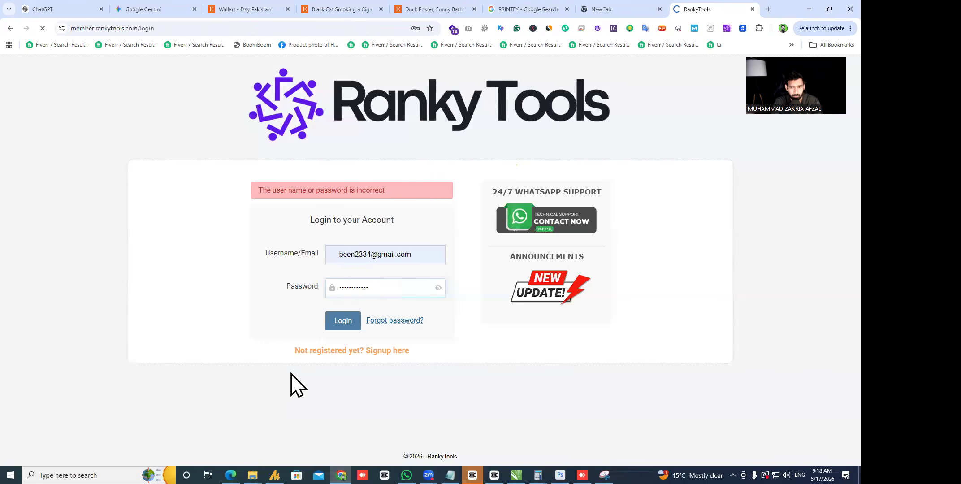
- Dismiss the RankyTools popups and open the eRank tool in a new tab
{"action": "scroll", "coordinate": [332, 260], "scroll_direction": "down", "scroll_amount": 3}
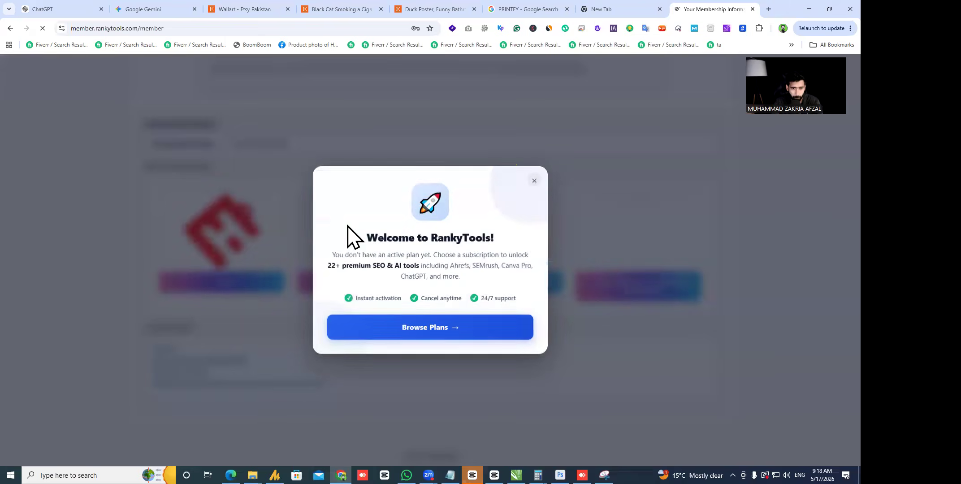
{"action": "left_click", "coordinate": [535, 187]}
{"action": "left_click", "coordinate": [425, 51]}
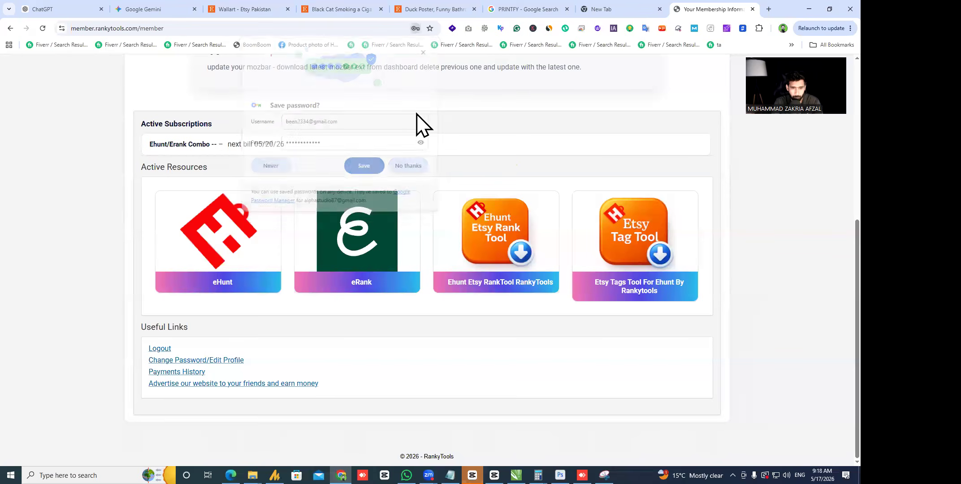
{"action": "left_click", "coordinate": [328, 262]}
{"action": "left_click", "coordinate": [663, 4]}
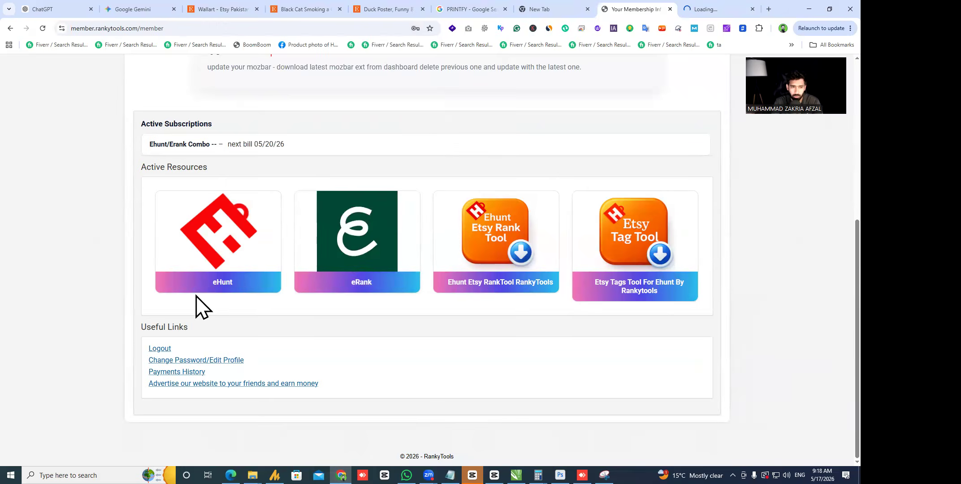
{"action": "left_click", "coordinate": [229, 233]}
{"action": "left_click", "coordinate": [414, 5]}
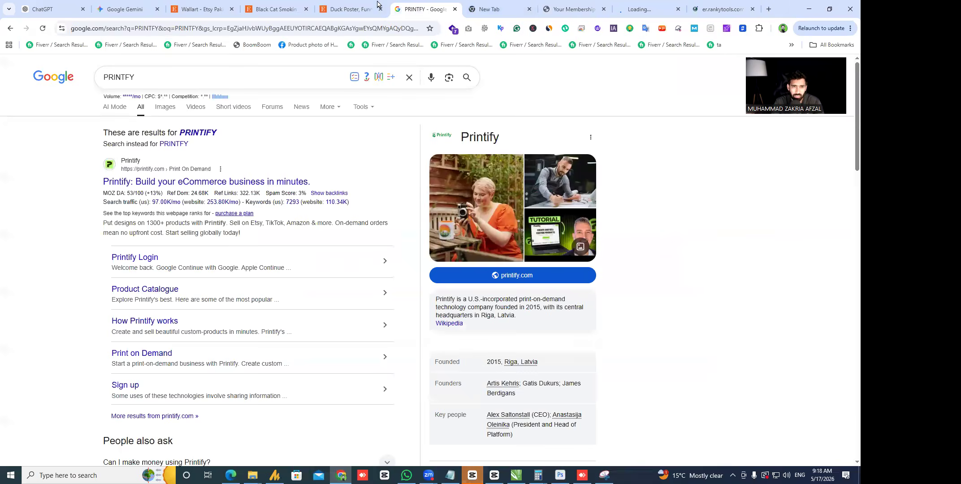
{"action": "left_click", "coordinate": [377, 4]}
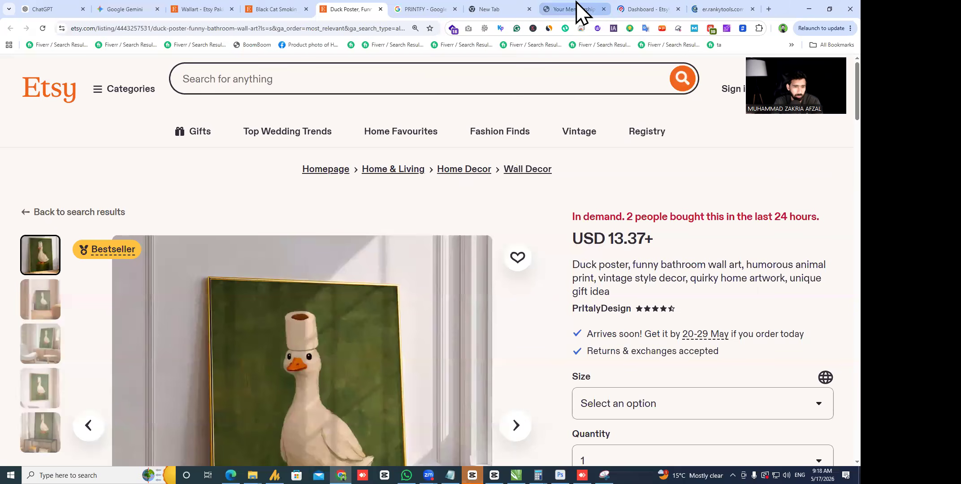
{"action": "left_click", "coordinate": [575, 9]}
{"action": "left_click", "coordinate": [627, 10]}
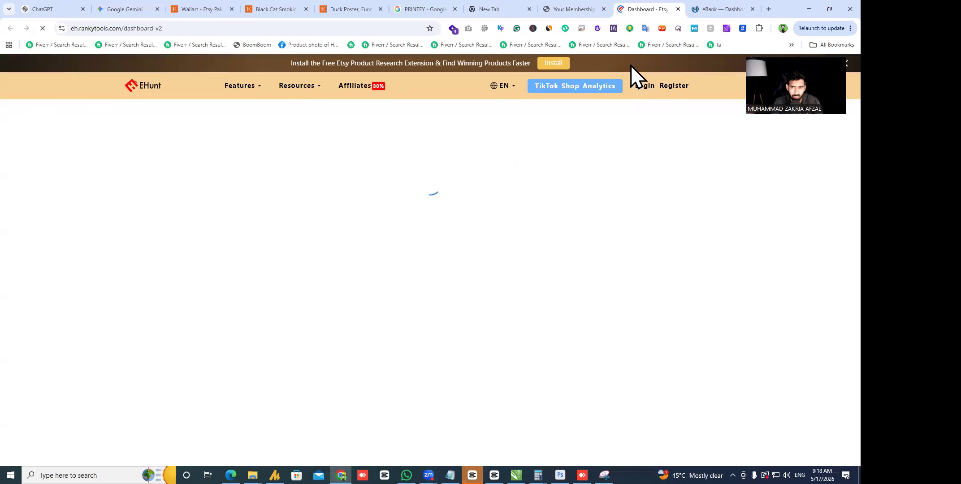
{"action": "left_click", "coordinate": [701, 3]}
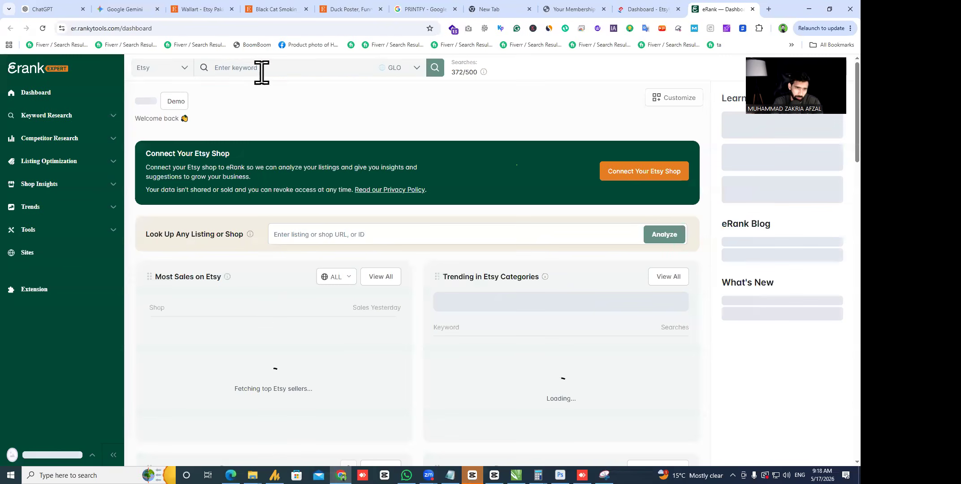
- Run an eRank keyword search for 'wall art'
{"action": "left_click", "coordinate": [261, 70]}
{"action": "type", "text": "wallart"}
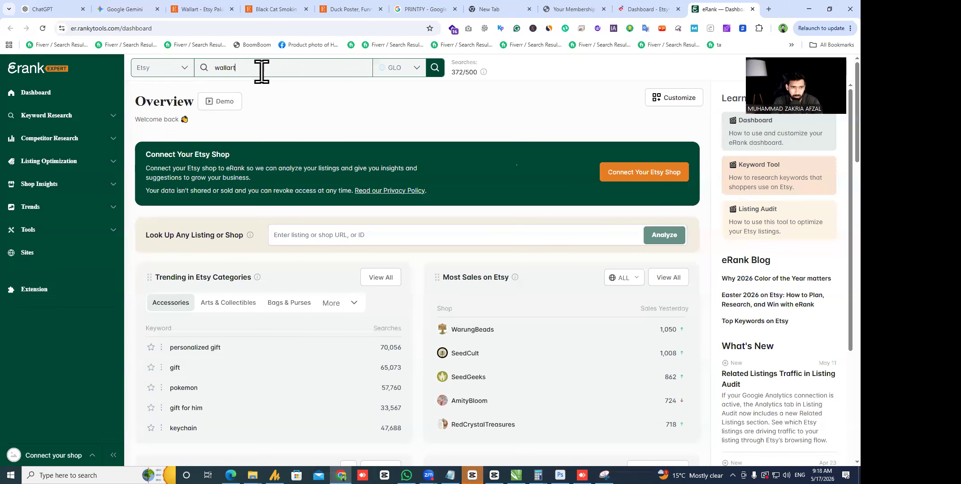
{"action": "left_click", "coordinate": [434, 67]}
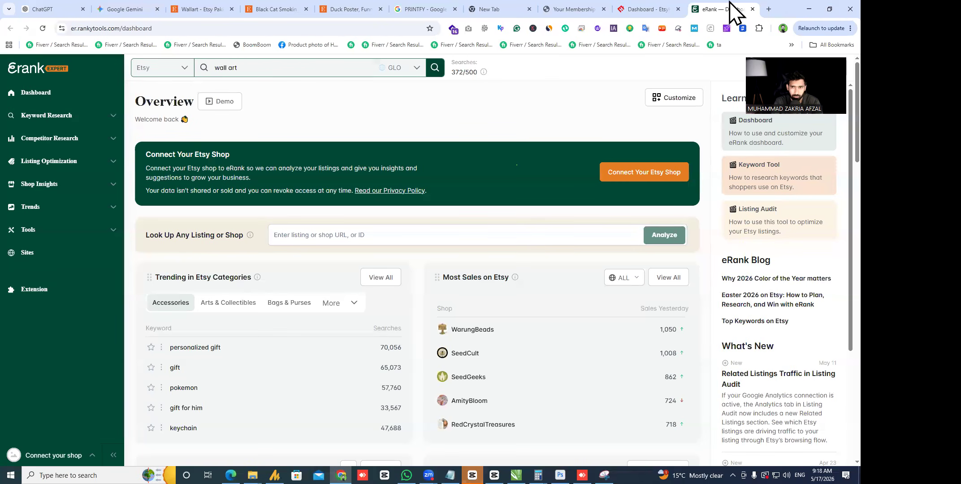
{"action": "left_click", "coordinate": [643, 9]}
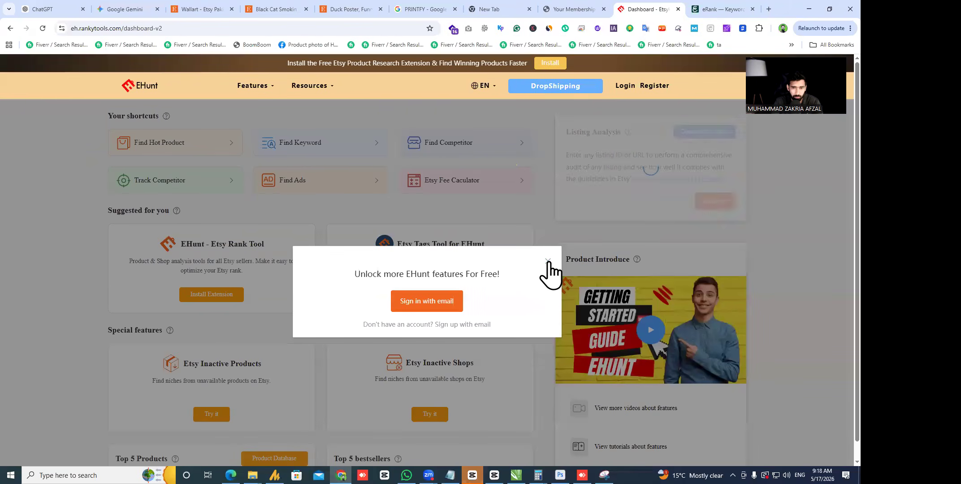
- Launch EHunt from the membership page and reach its Etsy product database
{"action": "left_click", "coordinate": [547, 260]}
{"action": "left_click", "coordinate": [181, 144]}
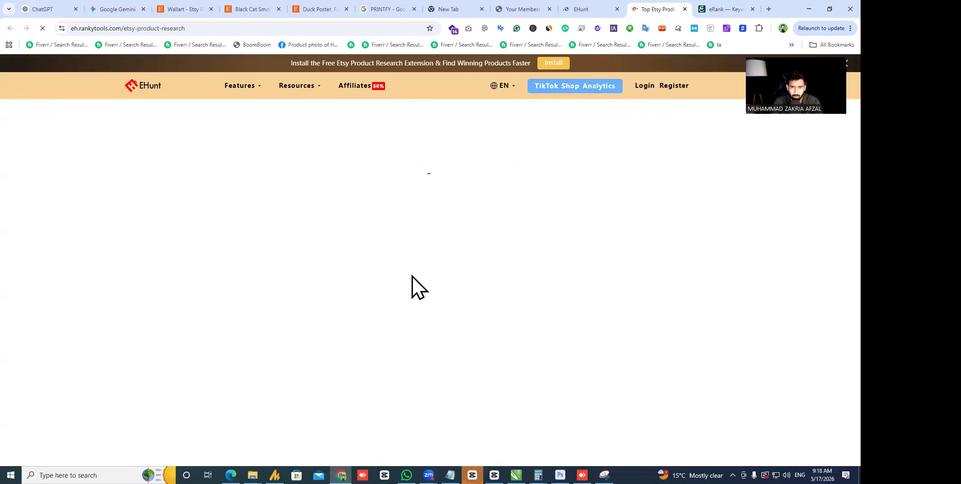
{"action": "left_click", "coordinate": [586, 12]}
{"action": "left_click", "coordinate": [659, 10]}
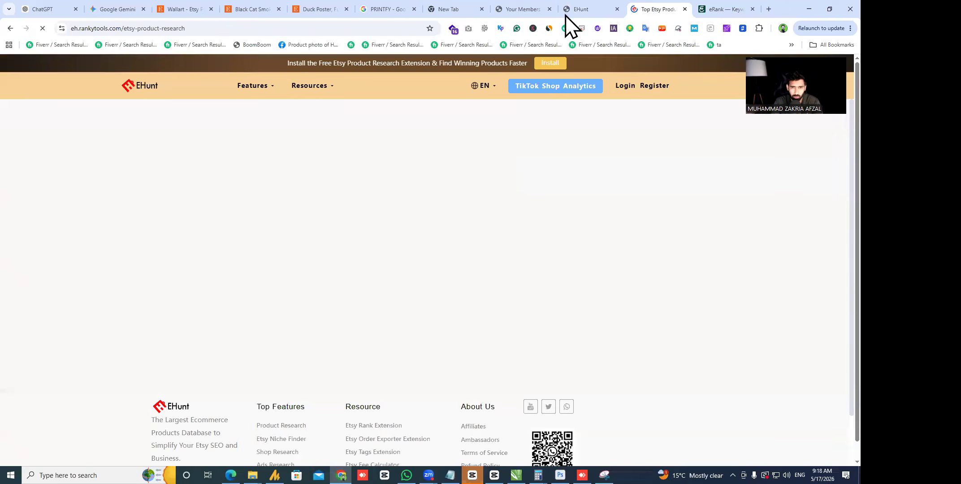
{"action": "left_click", "coordinate": [527, 10]}
{"action": "left_click", "coordinate": [225, 271]}
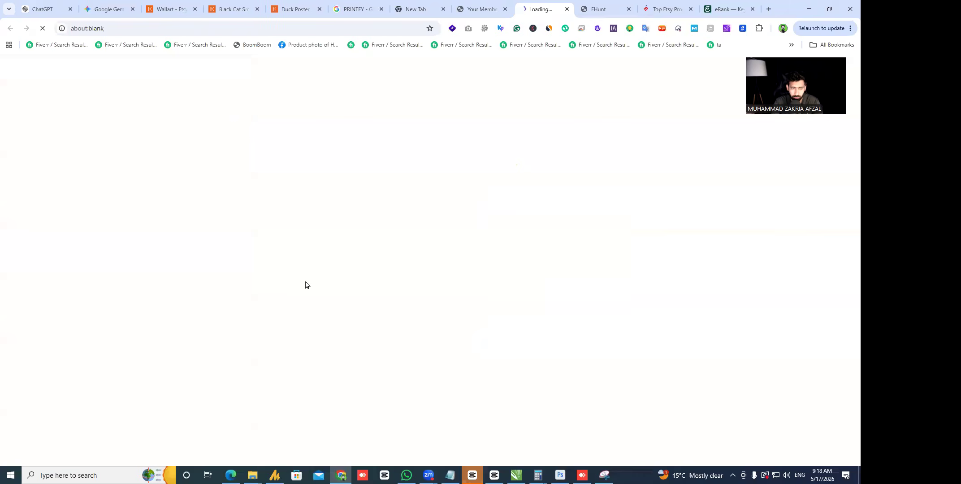
{"action": "left_click", "coordinate": [622, 6]}
{"action": "left_click", "coordinate": [662, 6]}
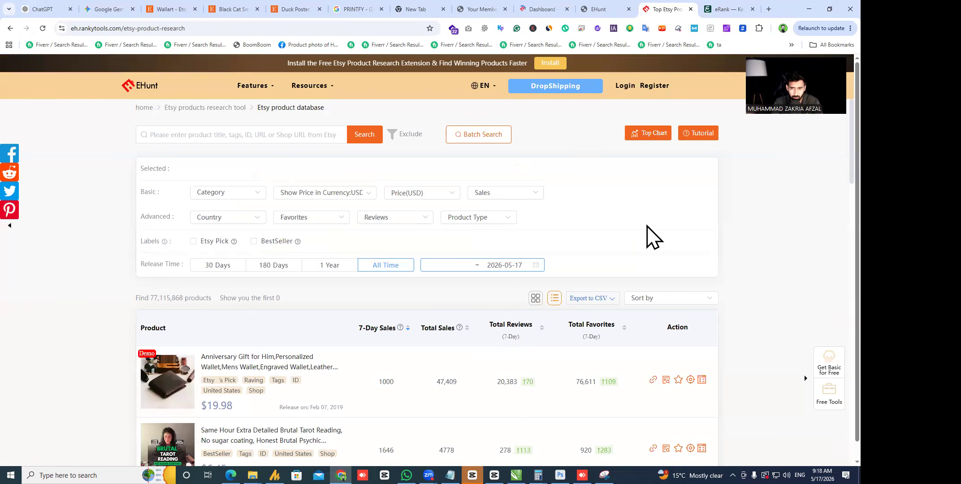
{"action": "scroll", "coordinate": [511, 237], "scroll_direction": "down", "scroll_amount": 4}
{"action": "scroll", "coordinate": [448, 249], "scroll_direction": "up", "scroll_amount": 4}
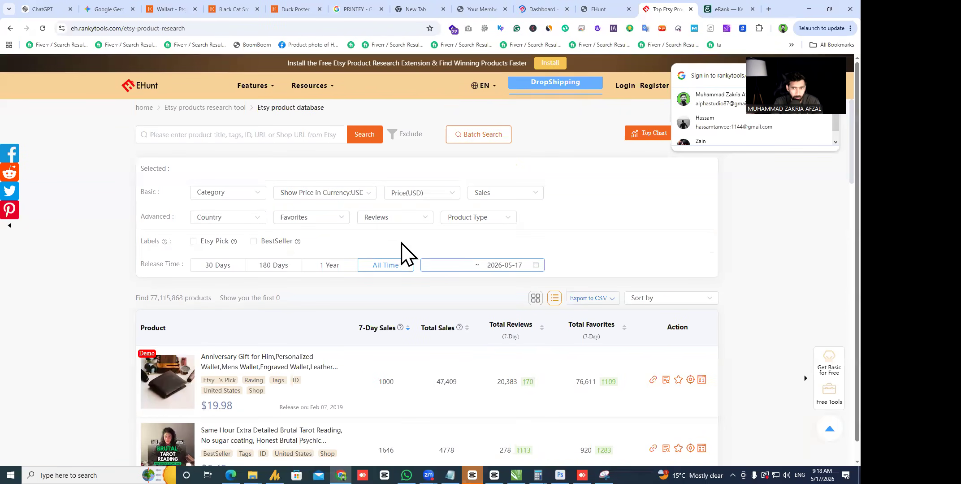
- Search the EHunt product database for 'wall art'
{"action": "left_click", "coordinate": [252, 138]}
{"action": "type", "text": "waa al"}
{"action": "key", "text": "BackSpace"}
{"action": "key", "text": "BackSpace"}
{"action": "key", "text": "BackSpace"}
{"action": "key", "text": "BackSpace"}
{"action": "type", "text": "ll art"}
{"action": "key", "text": "Return"}
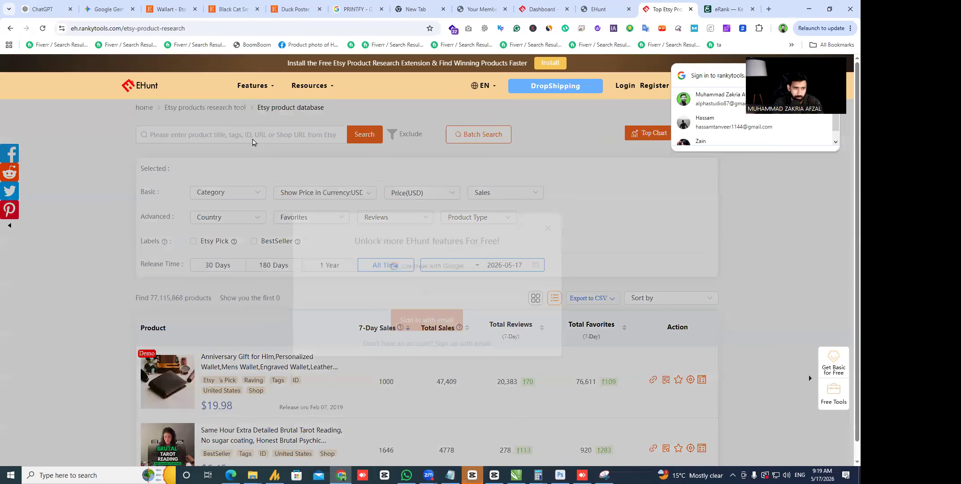
{"action": "left_click", "coordinate": [547, 235]}
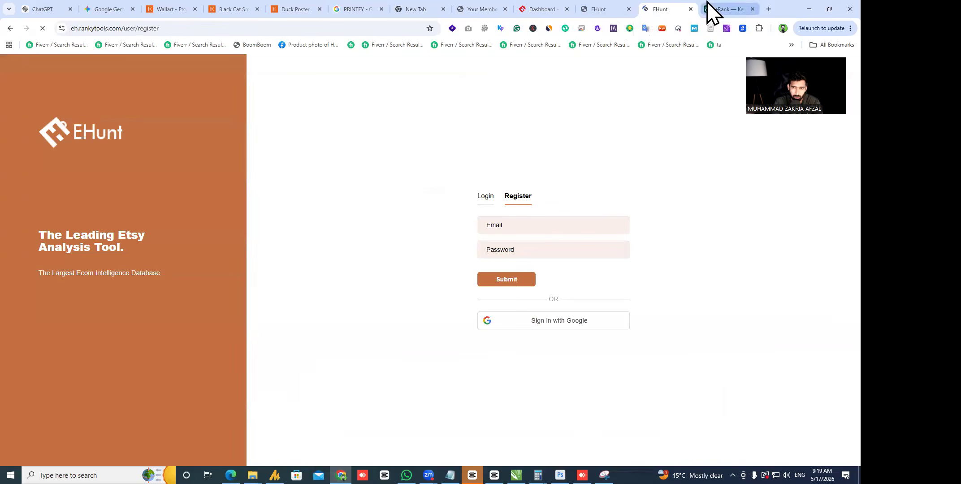
{"action": "left_click", "coordinate": [712, 10]}
- Show eRank's top wall art listings ranked by estimated sales
{"action": "scroll", "coordinate": [345, 246], "scroll_direction": "down", "scroll_amount": 5}
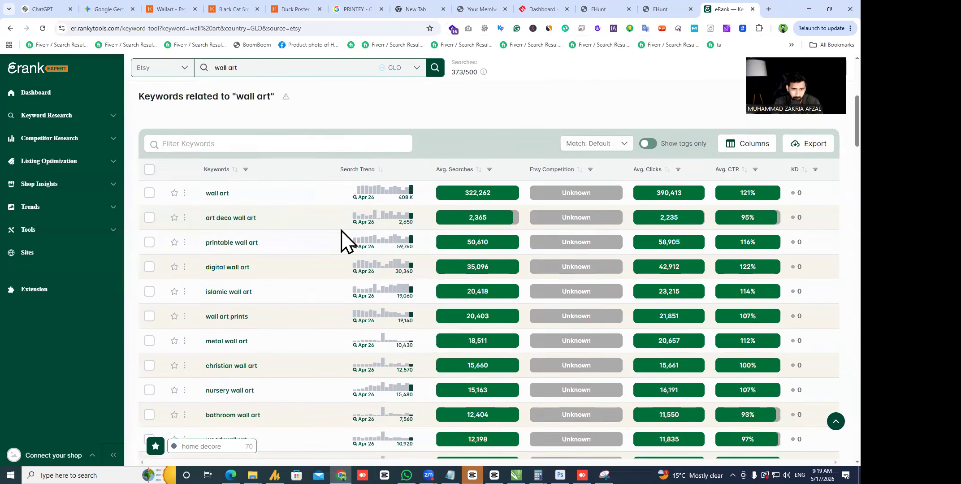
{"action": "scroll", "coordinate": [332, 229], "scroll_direction": "up", "scroll_amount": 2}
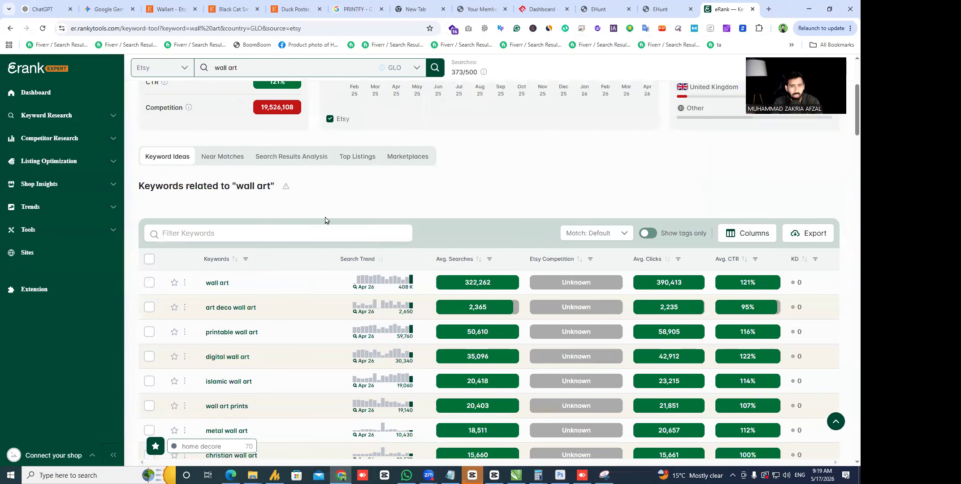
{"action": "left_click", "coordinate": [374, 157]}
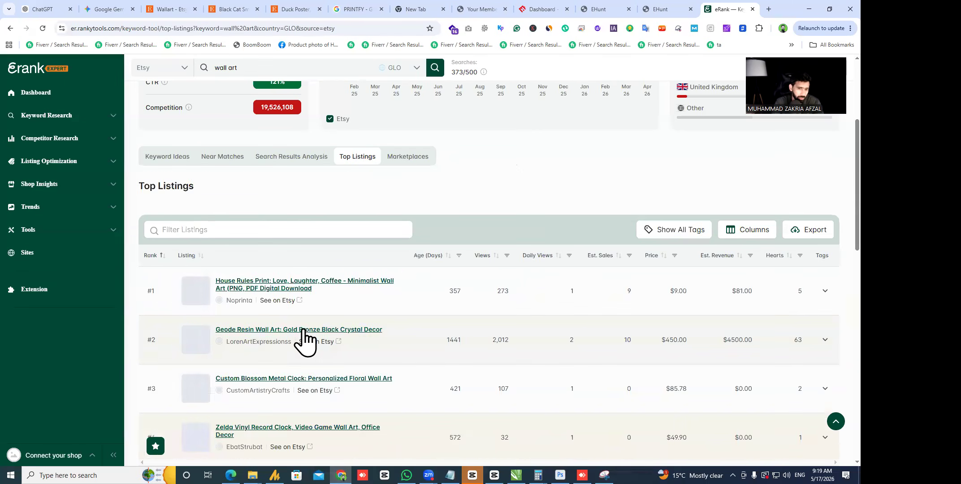
{"action": "left_click", "coordinate": [598, 263]}
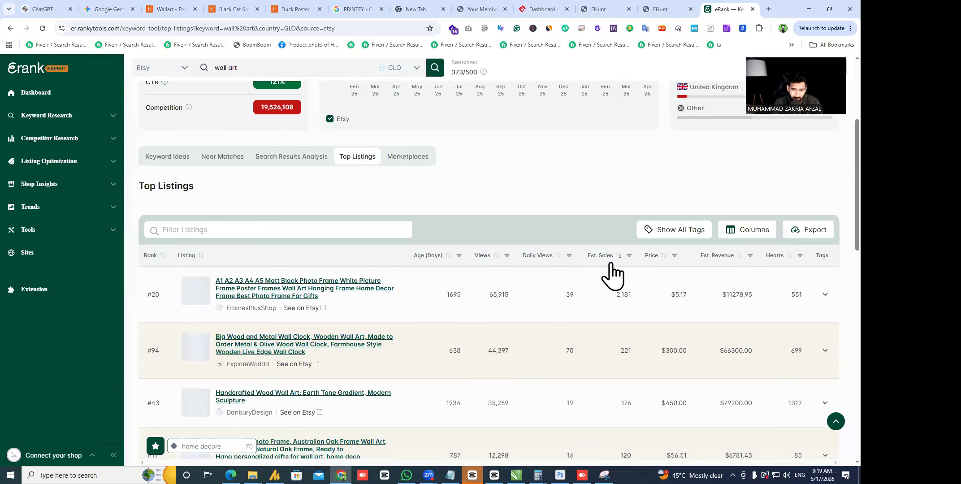
{"action": "scroll", "coordinate": [424, 323], "scroll_direction": "down", "scroll_amount": 7}
{"action": "scroll", "coordinate": [428, 322], "scroll_direction": "down", "scroll_amount": 7}
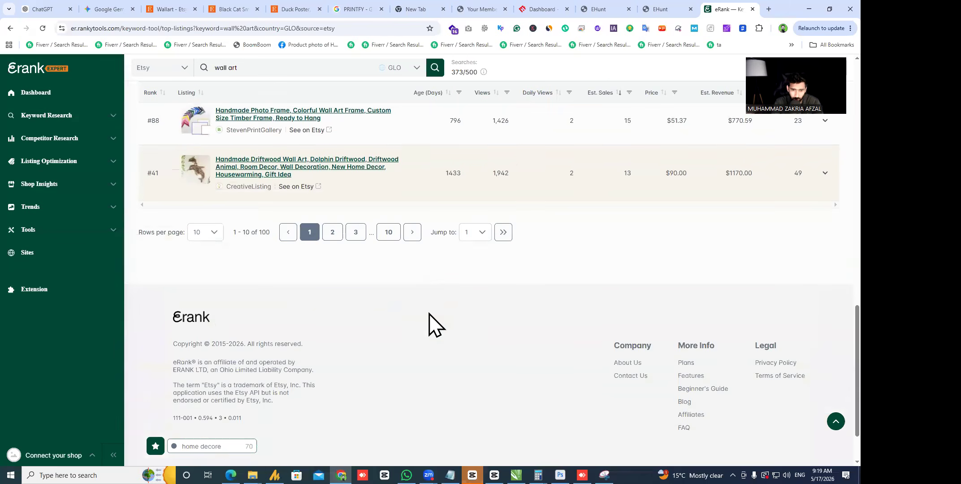
{"action": "scroll", "coordinate": [434, 322], "scroll_direction": "up", "scroll_amount": 11}
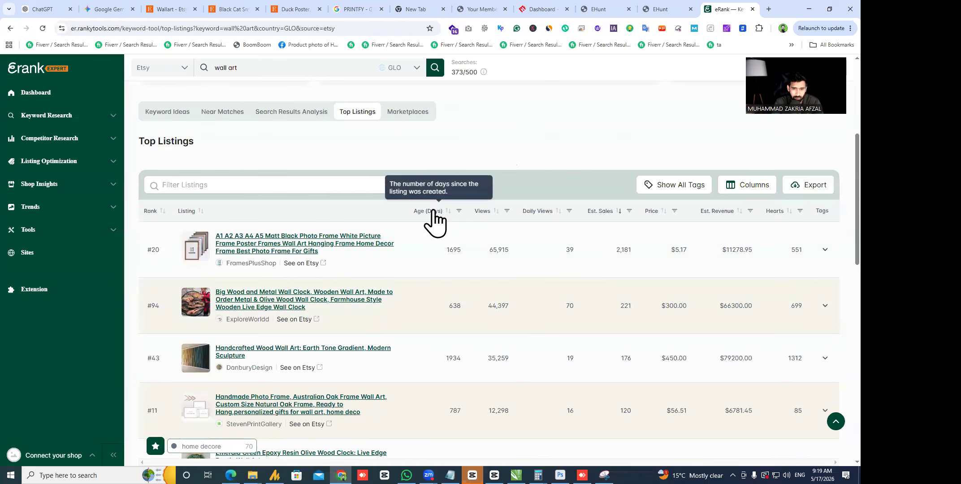
- Re-sort the top listings by age with the newest first
{"action": "left_click", "coordinate": [441, 209]}
{"action": "left_click", "coordinate": [435, 212]}
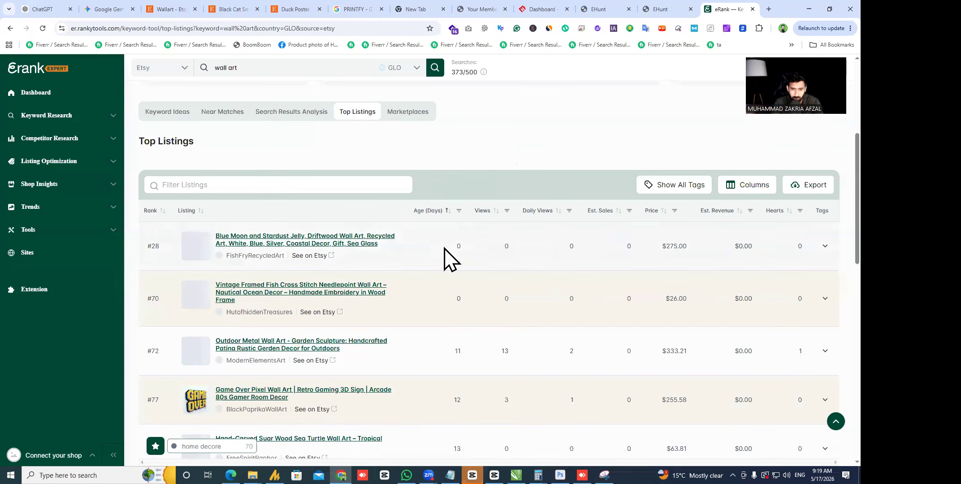
{"action": "scroll", "coordinate": [448, 269], "scroll_direction": "down", "scroll_amount": 5}
{"action": "scroll", "coordinate": [453, 296], "scroll_direction": "up", "scroll_amount": 3}
{"action": "scroll", "coordinate": [452, 305], "scroll_direction": "down", "scroll_amount": 3}
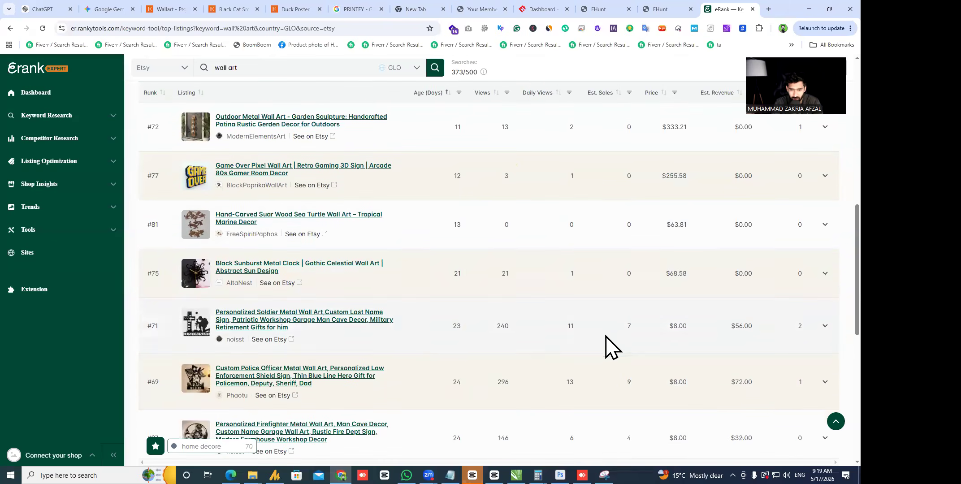
{"action": "scroll", "coordinate": [306, 336], "scroll_direction": "up", "scroll_amount": 10}
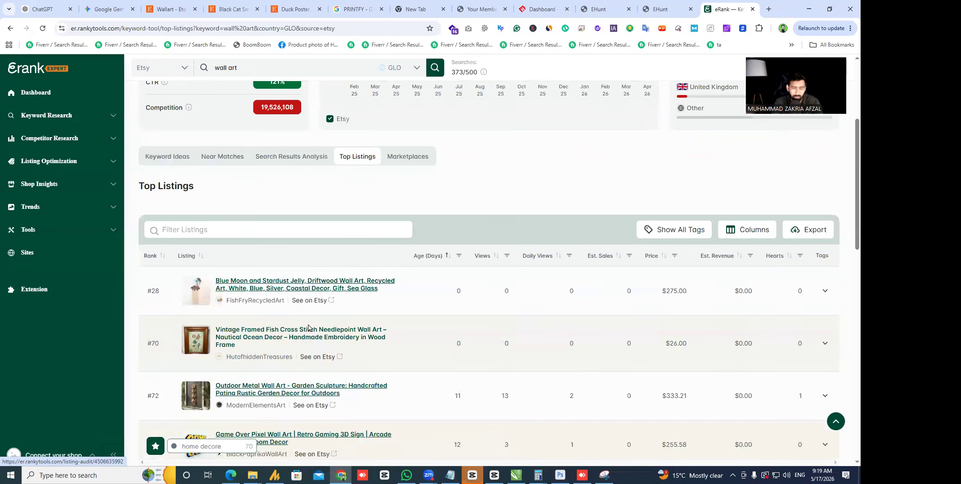
{"action": "scroll", "coordinate": [250, 215], "scroll_direction": "down", "scroll_amount": 4}
{"action": "left_click", "coordinate": [167, 156]}
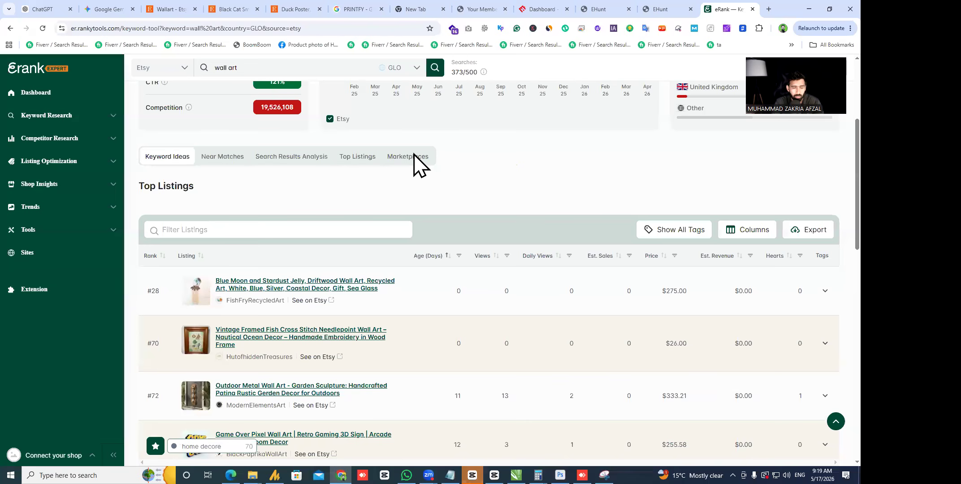
- Find and copy the 'porsche wall art' keyword from eRank's keyword ideas
{"action": "scroll", "coordinate": [408, 210], "scroll_direction": "down", "scroll_amount": 1}
{"action": "scroll", "coordinate": [407, 210], "scroll_direction": "up", "scroll_amount": 1}
{"action": "scroll", "coordinate": [404, 223], "scroll_direction": "down", "scroll_amount": 5}
{"action": "scroll", "coordinate": [383, 239], "scroll_direction": "up", "scroll_amount": 9}
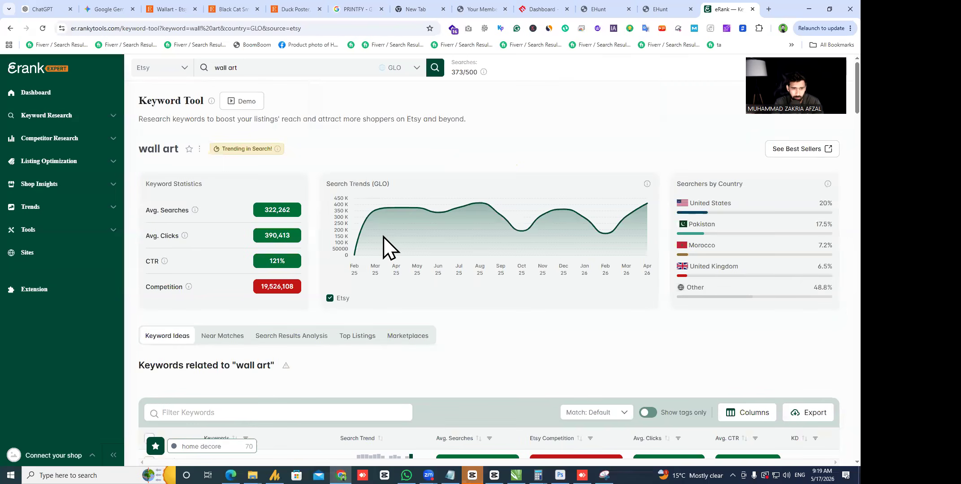
{"action": "scroll", "coordinate": [407, 311], "scroll_direction": "down", "scroll_amount": 3}
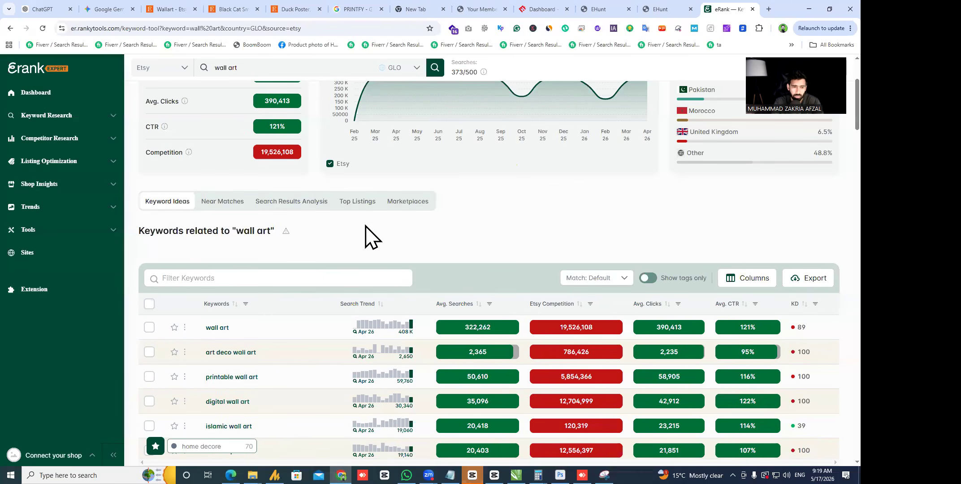
{"action": "scroll", "coordinate": [377, 224], "scroll_direction": "down", "scroll_amount": 4}
{"action": "scroll", "coordinate": [457, 177], "scroll_direction": "down", "scroll_amount": 4}
{"action": "scroll", "coordinate": [471, 193], "scroll_direction": "down", "scroll_amount": 10}
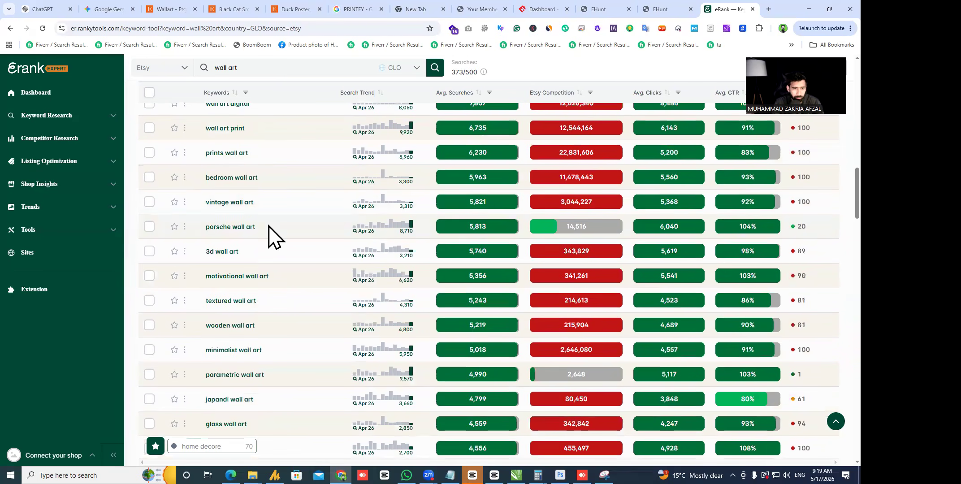
{"action": "triple_click", "coordinate": [194, 226]}
{"action": "key", "text": "ctrl+c"}
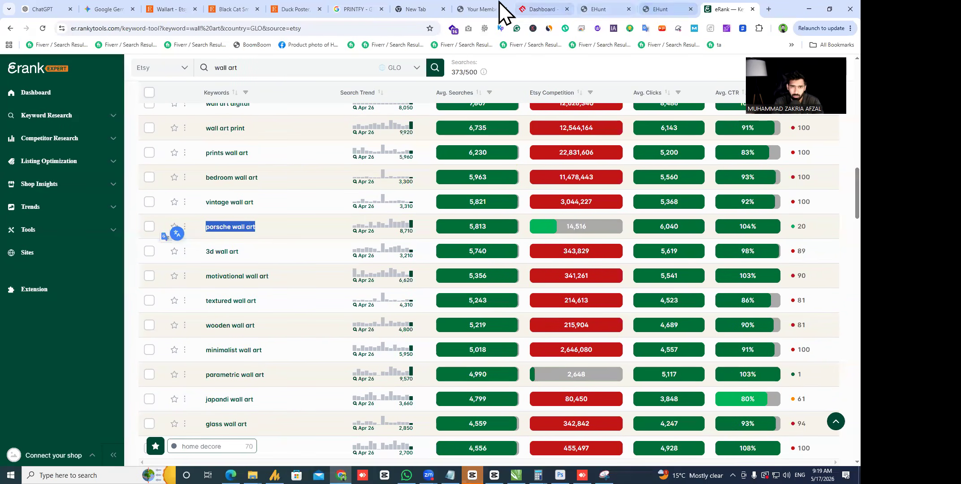
{"action": "left_click", "coordinate": [276, 9]}
- Search Etsy for 'porsche wall art' and scroll the results
{"action": "left_click", "coordinate": [275, 64]}
{"action": "key", "text": "ctrl+v"}
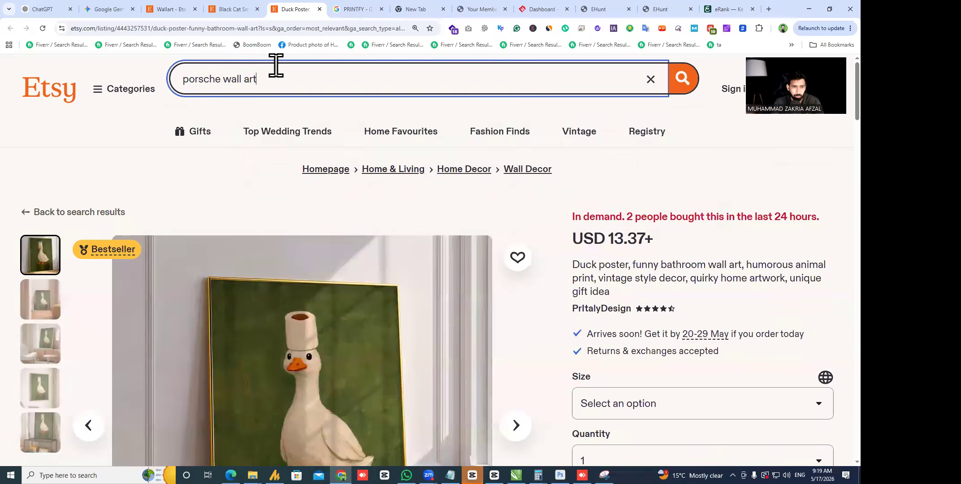
{"action": "key", "text": "Return"}
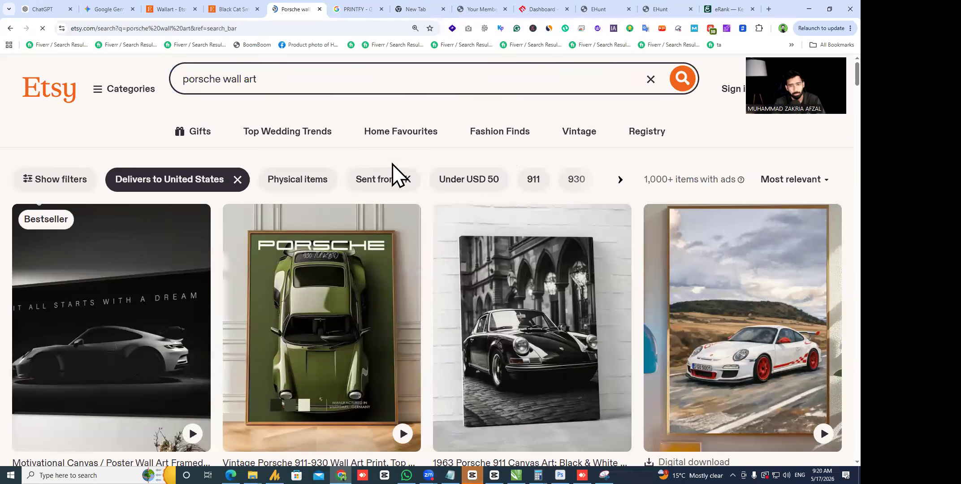
{"action": "scroll", "coordinate": [394, 175], "scroll_direction": "down", "scroll_amount": 5}
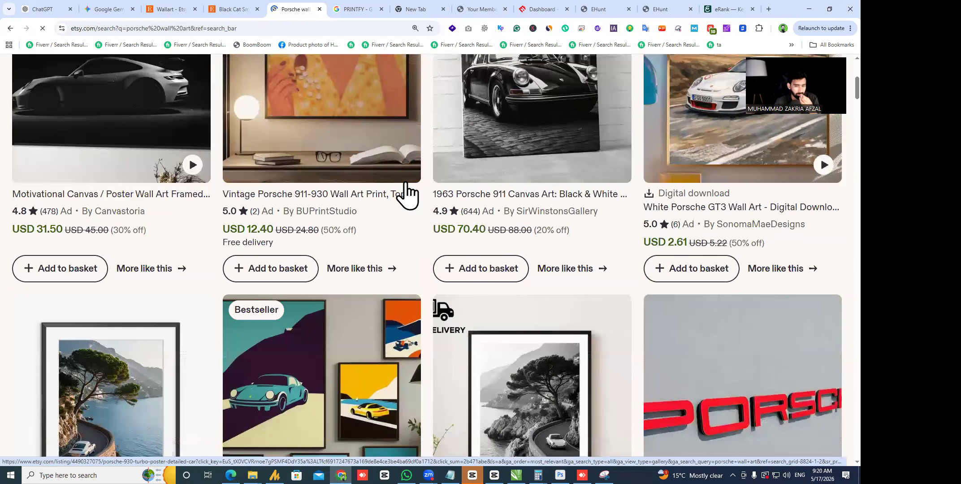
{"action": "scroll", "coordinate": [405, 188], "scroll_direction": "down", "scroll_amount": 4}
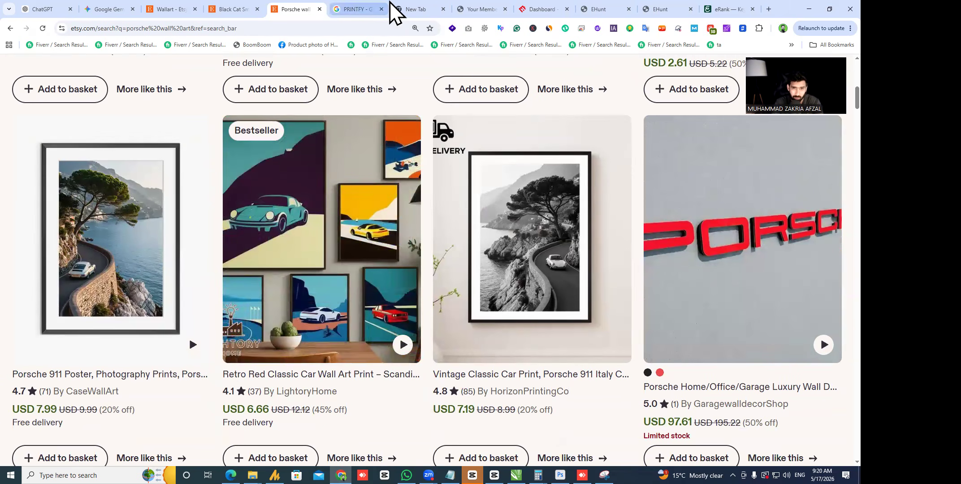
- Copy 'parametric wall art' from eRank and search Etsy for it
{"action": "left_click", "coordinate": [715, 10]}
{"action": "scroll", "coordinate": [253, 325], "scroll_direction": "down", "scroll_amount": 1}
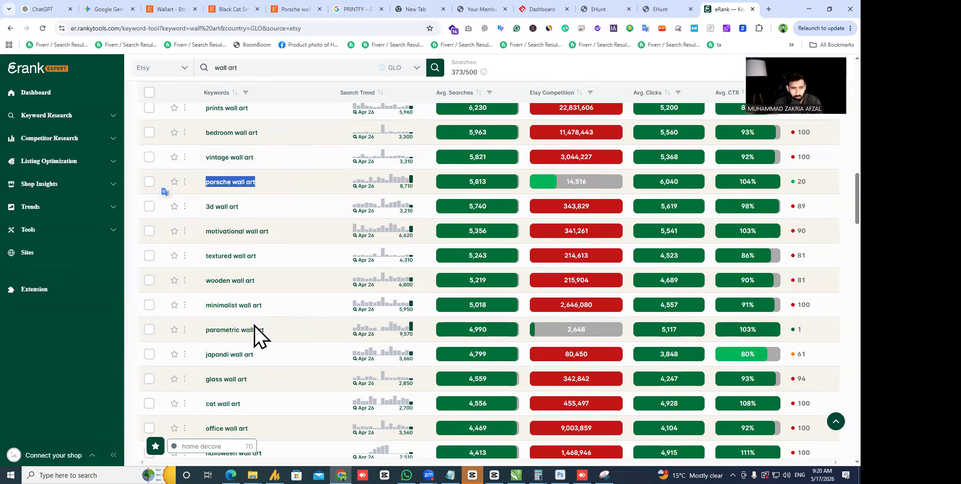
{"action": "left_click_drag", "start_coordinate": [291, 335], "coordinate": [200, 336]}
{"action": "key", "text": "ctrl+c"}
{"action": "left_click", "coordinate": [305, 9]}
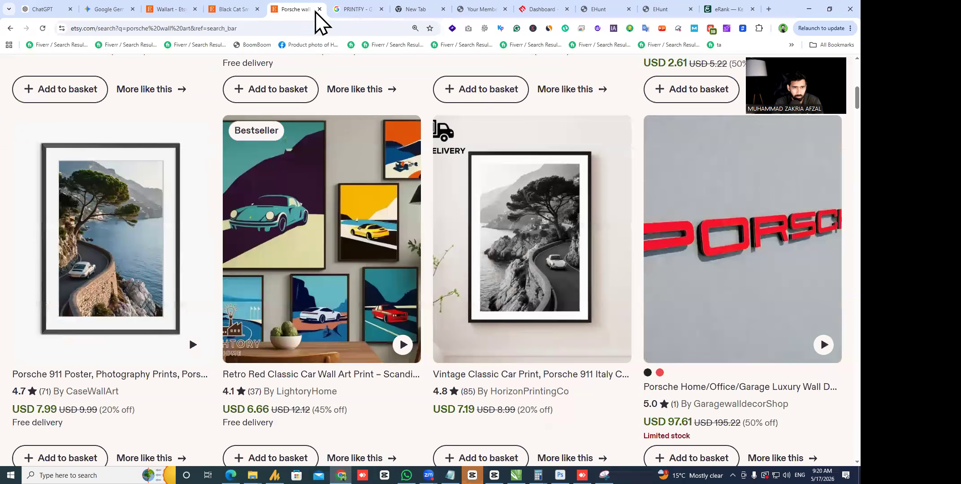
{"action": "scroll", "coordinate": [360, 86], "scroll_direction": "up", "scroll_amount": 10}
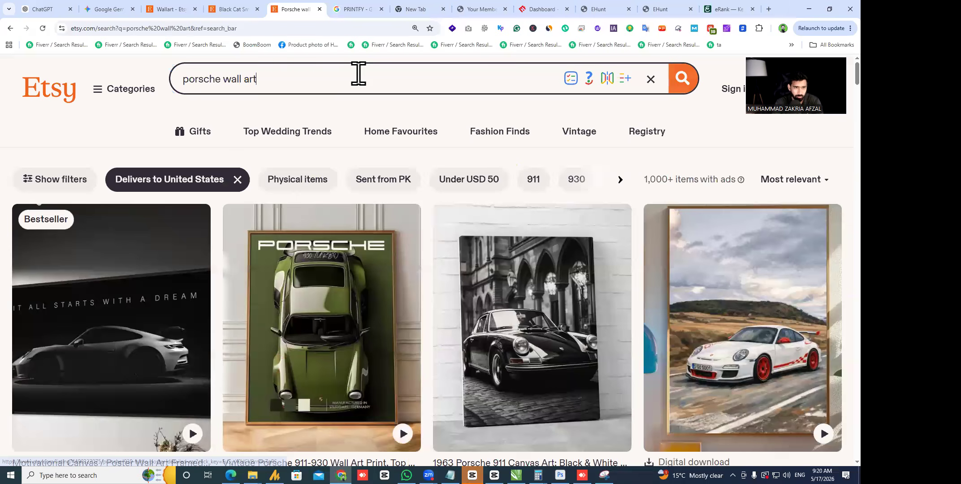
{"action": "key", "text": "ctrl+a"}
{"action": "key", "text": "ctrl+v"}
{"action": "key", "text": "Return"}
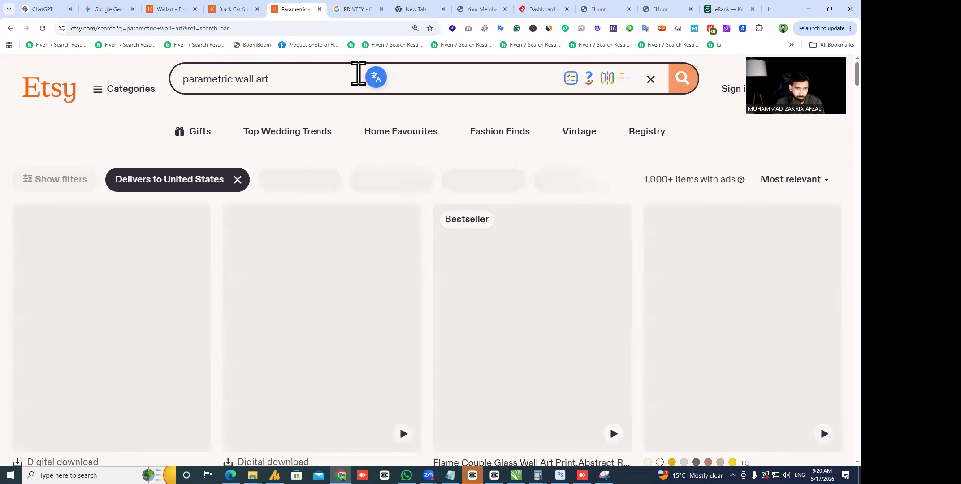
{"action": "scroll", "coordinate": [339, 210], "scroll_direction": "down", "scroll_amount": 10}
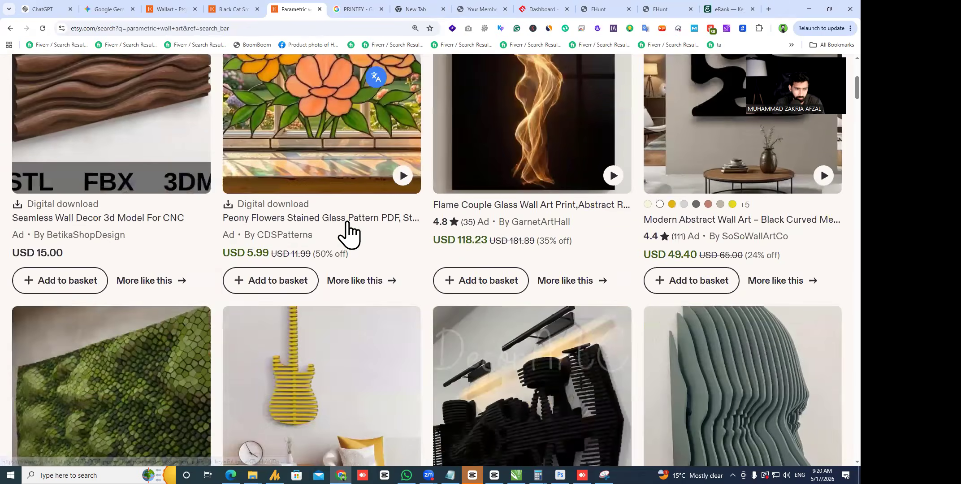
{"action": "scroll", "coordinate": [354, 210], "scroll_direction": "down", "scroll_amount": 4}
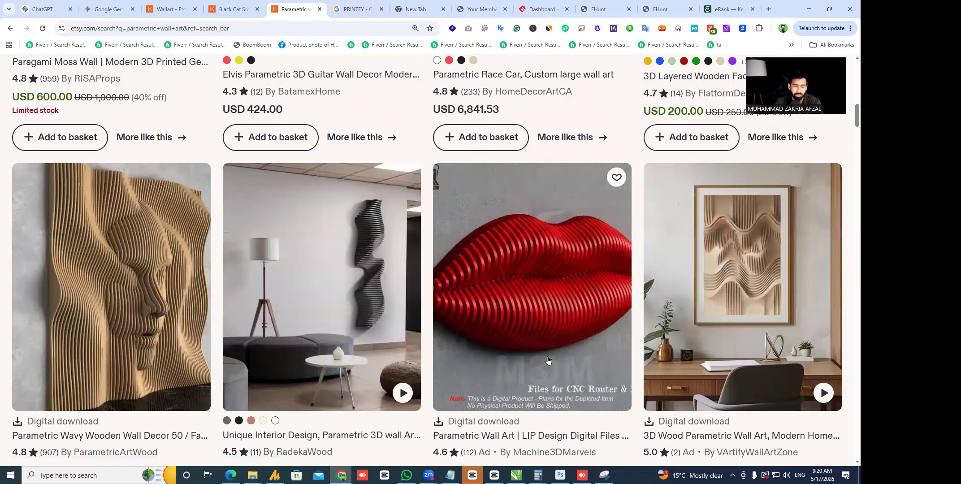
{"action": "left_click", "coordinate": [624, 10]}
- Pick out 'kaws wall art' (1,720) and 'oyster wall art' (11,263) in eRank's keyword table
{"action": "left_click", "coordinate": [682, 10]}
{"action": "left_click", "coordinate": [733, 9]}
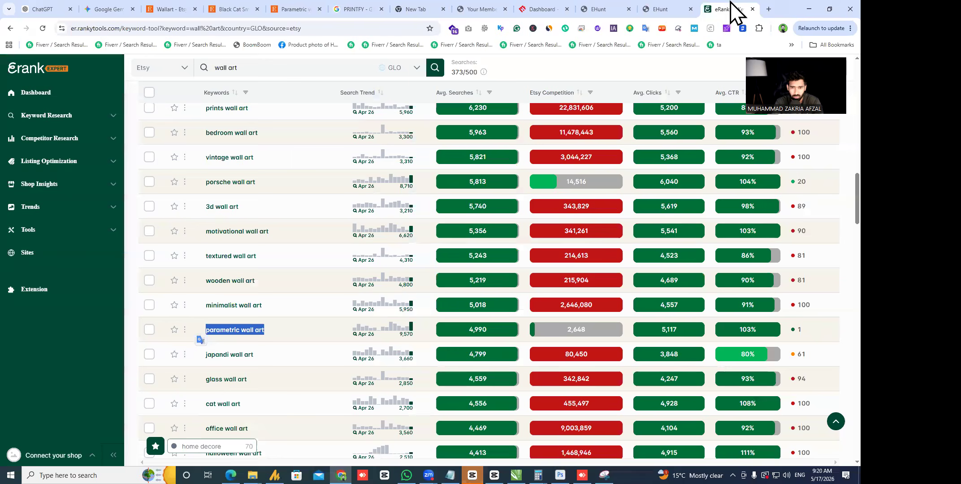
{"action": "scroll", "coordinate": [556, 297], "scroll_direction": "down", "scroll_amount": 15}
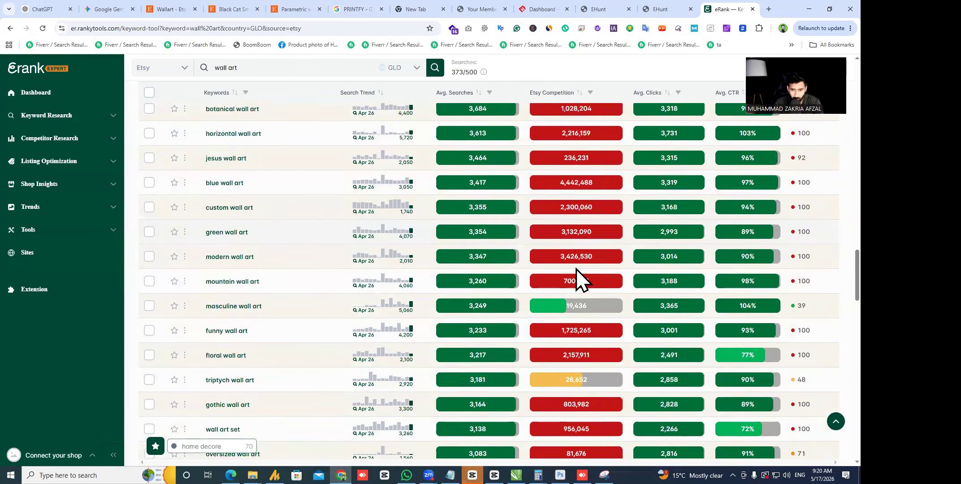
{"action": "scroll", "coordinate": [575, 269], "scroll_direction": "down", "scroll_amount": 3}
{"action": "left_click_drag", "start_coordinate": [268, 336], "coordinate": [178, 339]}
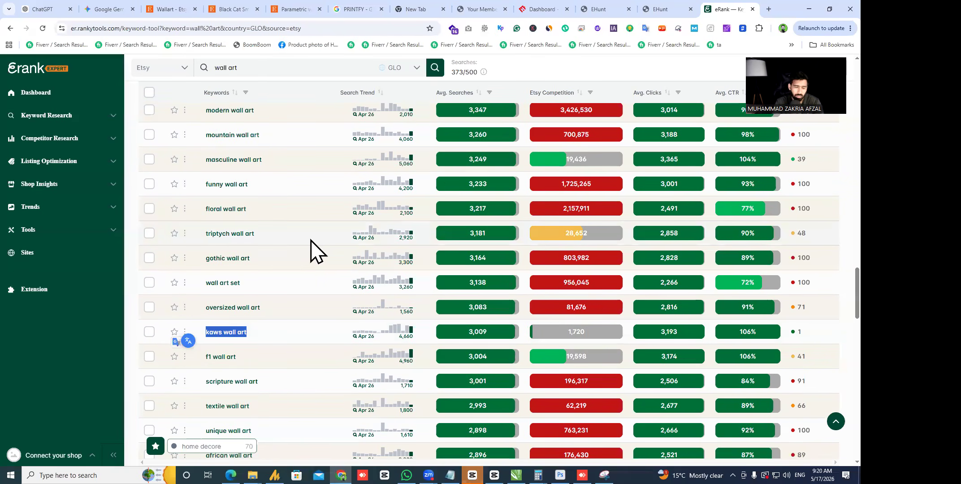
{"action": "scroll", "coordinate": [312, 244], "scroll_direction": "down", "scroll_amount": 2}
{"action": "scroll", "coordinate": [312, 250], "scroll_direction": "down", "scroll_amount": 5}
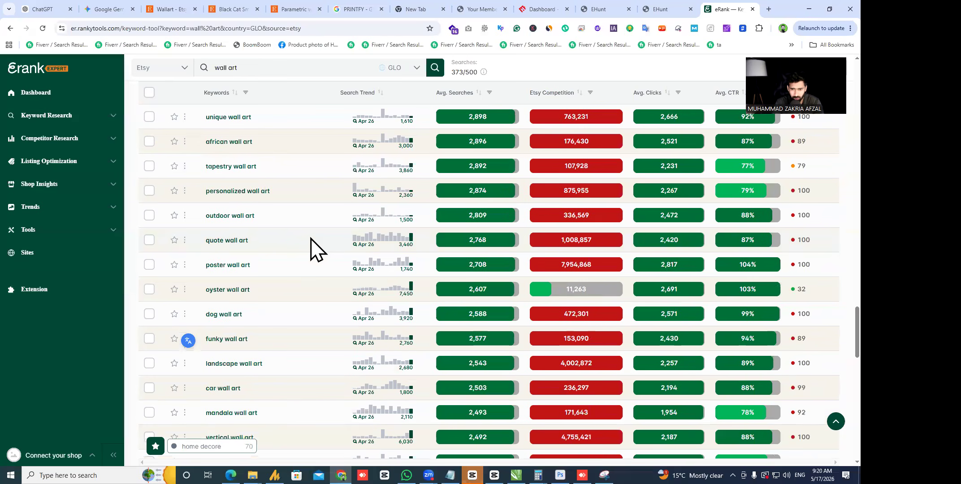
{"action": "left_click_drag", "start_coordinate": [272, 296], "coordinate": [194, 294]}
{"action": "key", "text": "ctrl+c"}
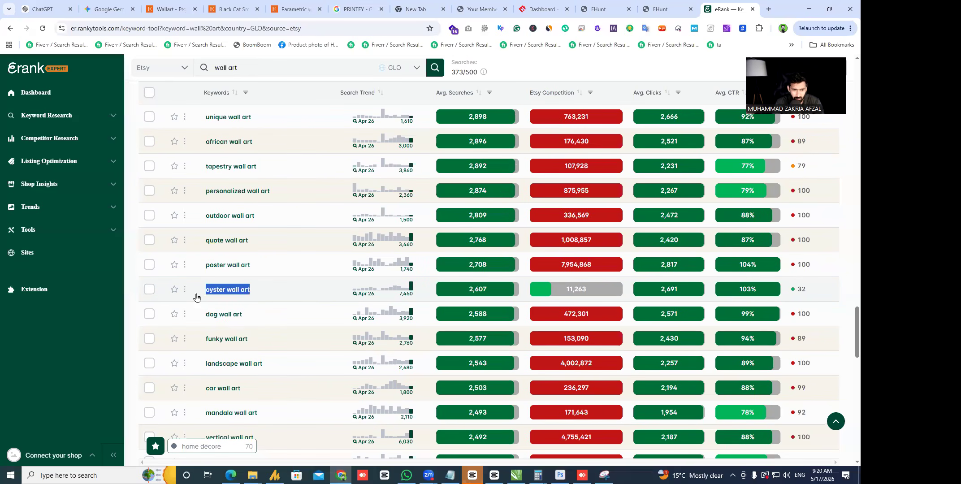
{"action": "left_click", "coordinate": [306, 10]}
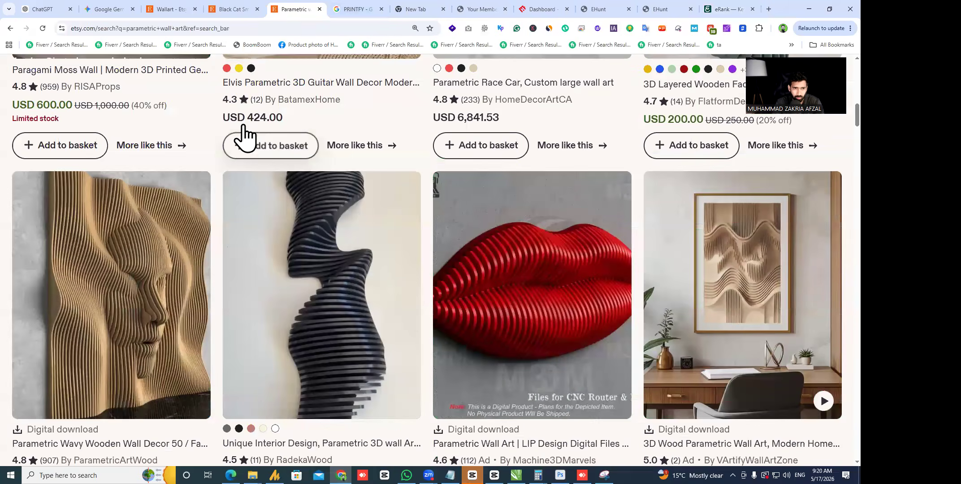
- Search Etsy for 'oyster wall art' and scroll through the results
{"action": "scroll", "coordinate": [258, 92], "scroll_direction": "up", "scroll_amount": 10}
{"action": "triple_click", "coordinate": [259, 79]}
{"action": "key", "text": "ctrl+v"}
{"action": "key", "text": "Return"}
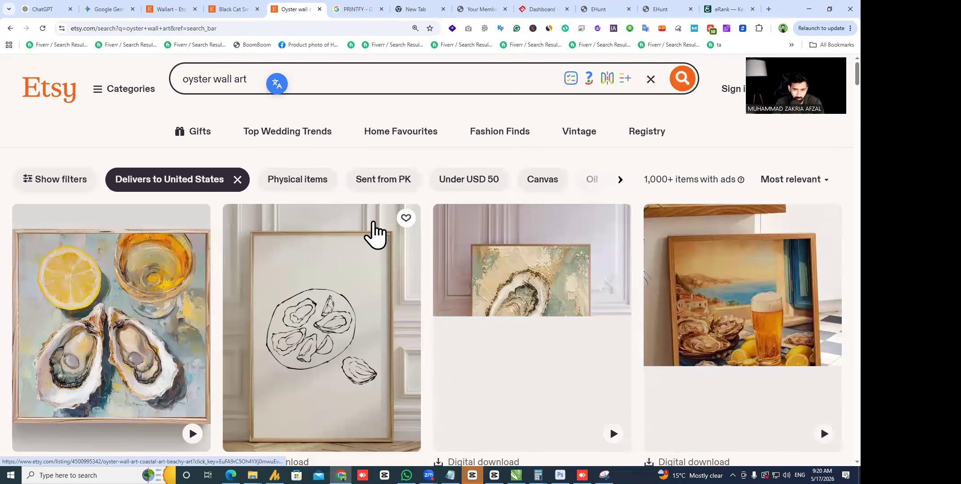
{"action": "scroll", "coordinate": [399, 188], "scroll_direction": "down", "scroll_amount": 10}
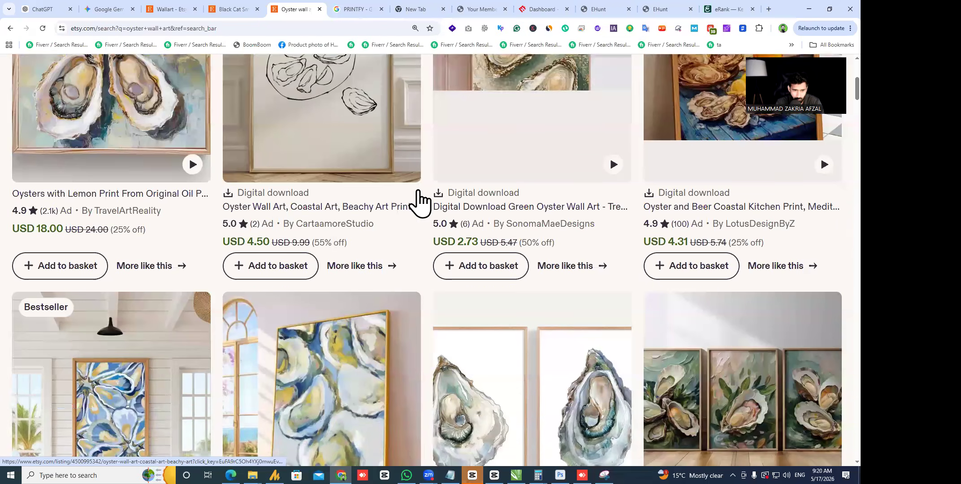
{"action": "scroll", "coordinate": [418, 199], "scroll_direction": "down", "scroll_amount": 10}
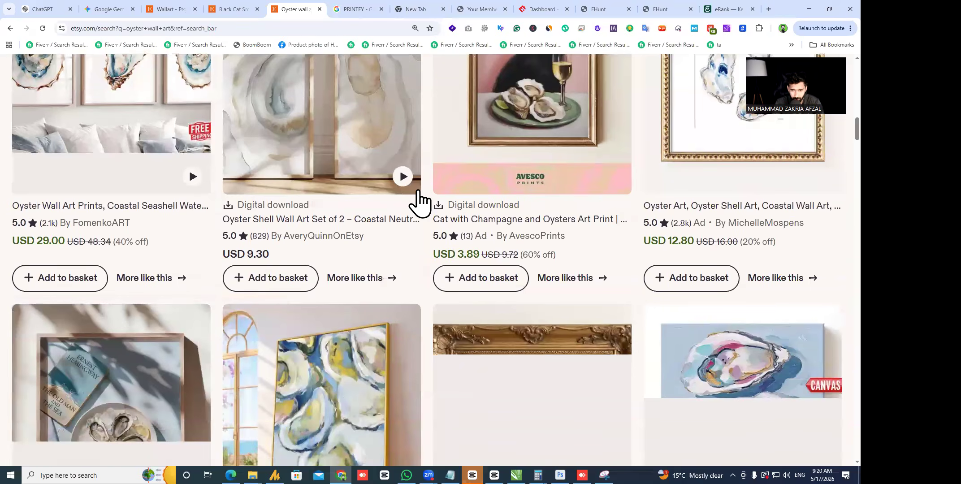
{"action": "scroll", "coordinate": [399, 179], "scroll_direction": "up", "scroll_amount": 6}
{"action": "scroll", "coordinate": [381, 161], "scroll_direction": "up", "scroll_amount": 15}
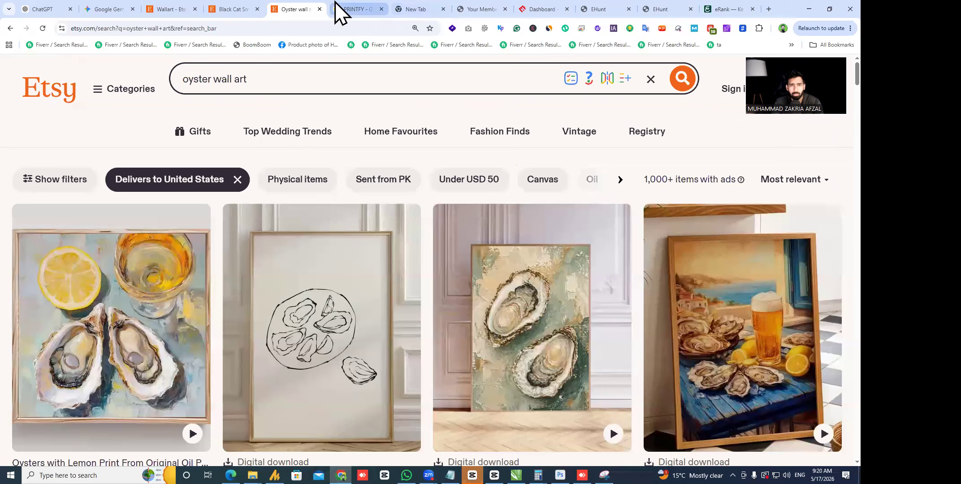
{"action": "left_click", "coordinate": [237, 9]}
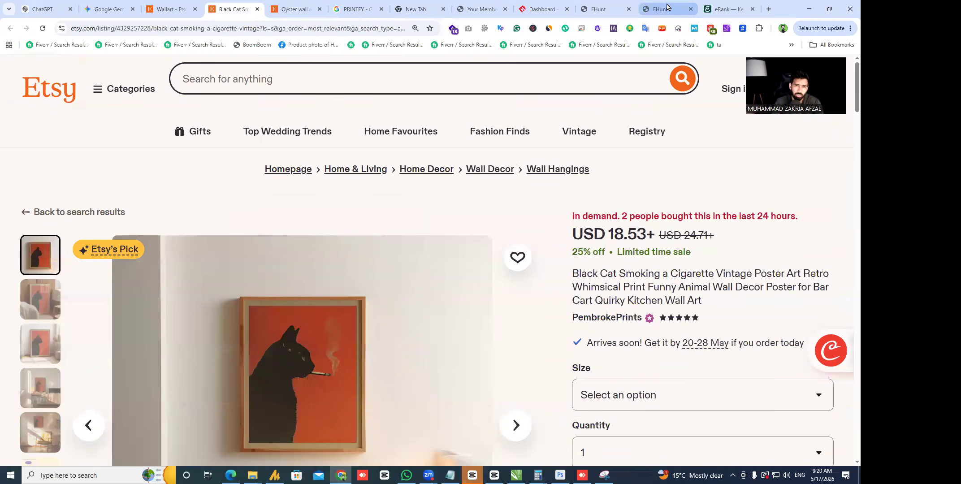
- Choose the 5"x7" size on the Black Cat listing, priced at USD 18.53
{"action": "left_click", "coordinate": [185, 8]}
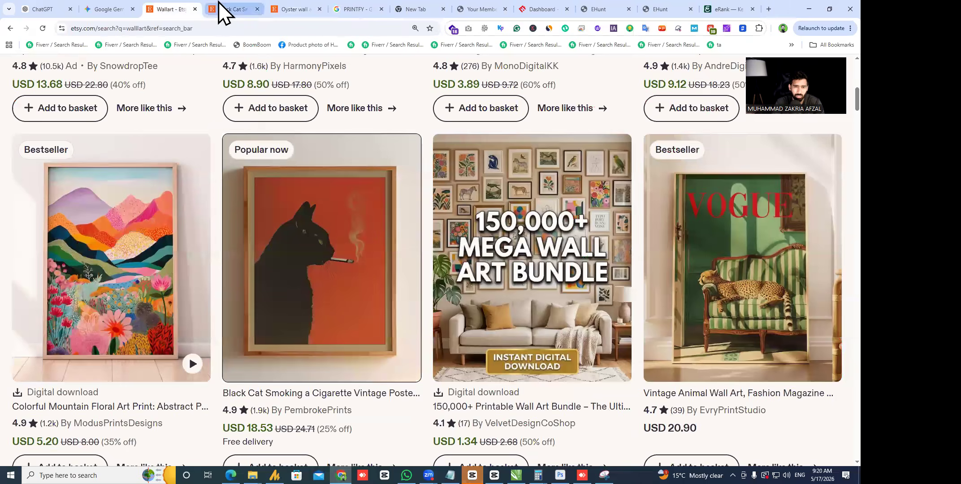
{"action": "key", "text": "ctrl+Tab"}
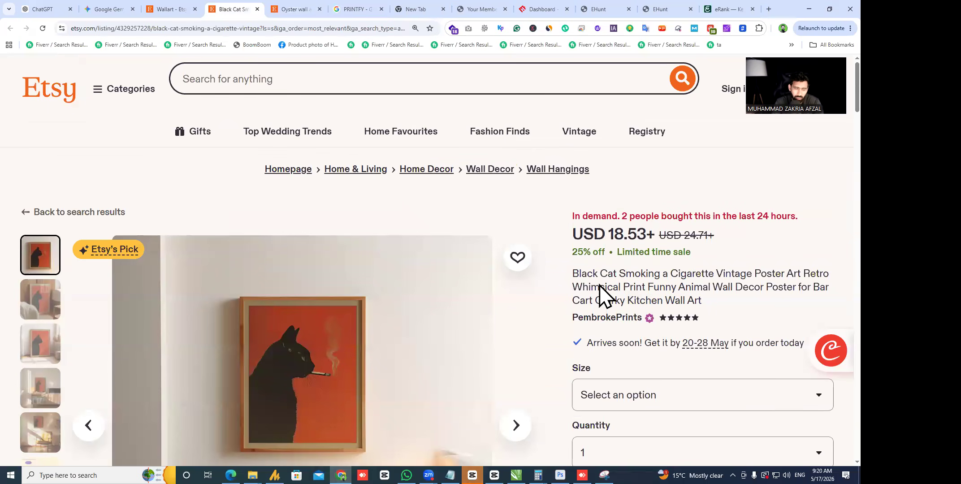
{"action": "scroll", "coordinate": [317, 300], "scroll_direction": "down", "scroll_amount": 3}
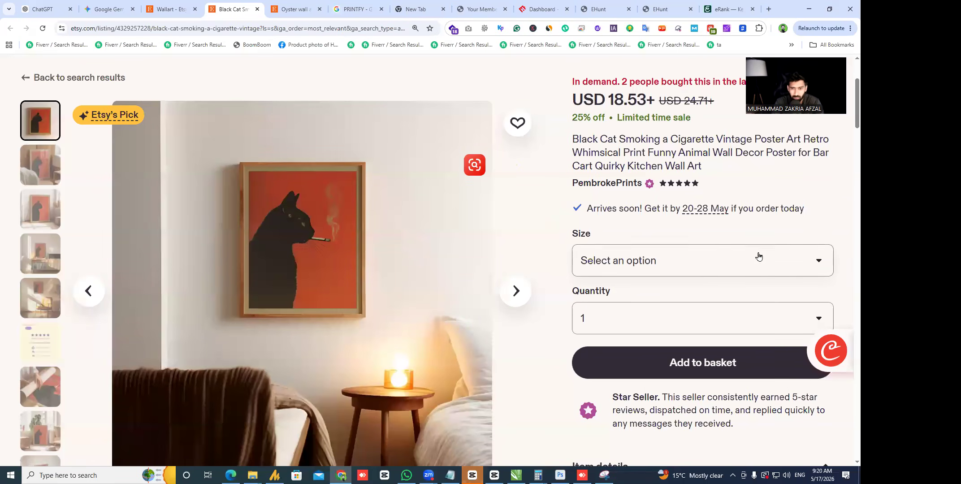
{"action": "left_click", "coordinate": [694, 271]}
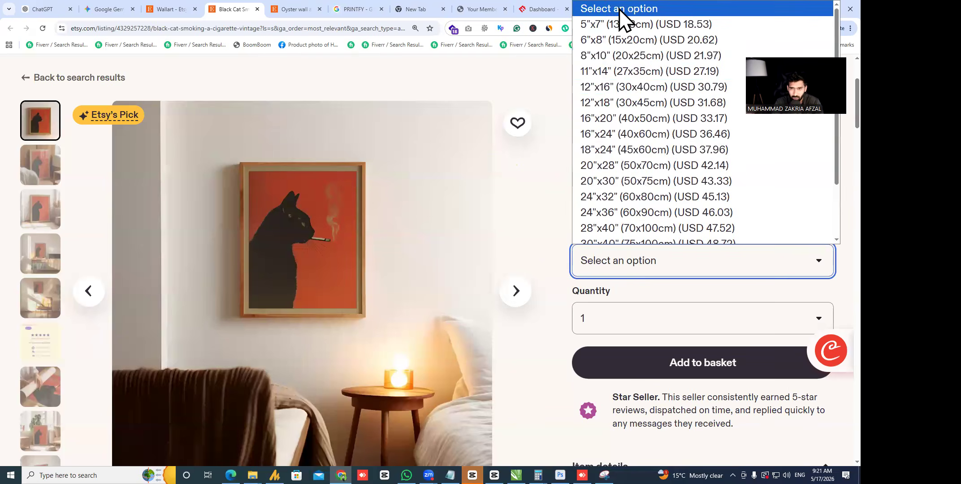
{"action": "left_click", "coordinate": [623, 24]}
{"action": "left_click_drag", "start_coordinate": [609, 103], "coordinate": [645, 105]}
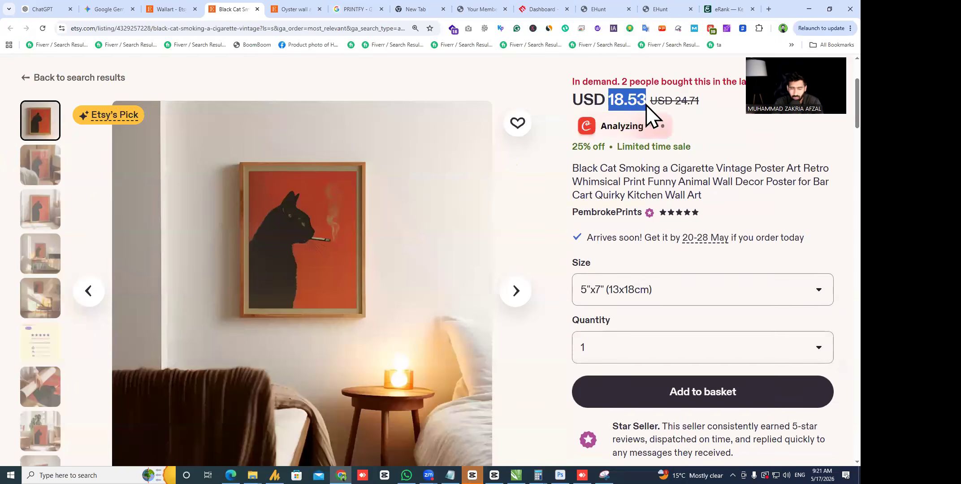
{"action": "left_click", "coordinate": [553, 143]}
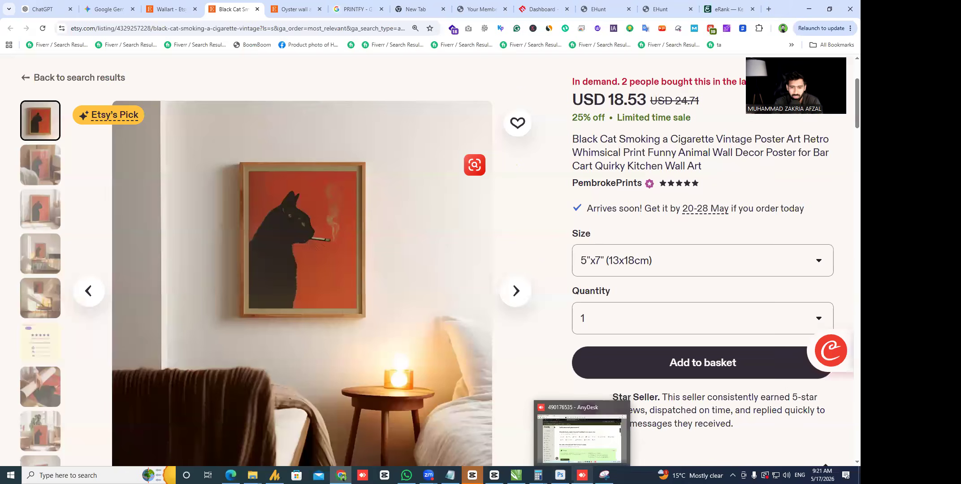
{"action": "left_click", "coordinate": [582, 431]}
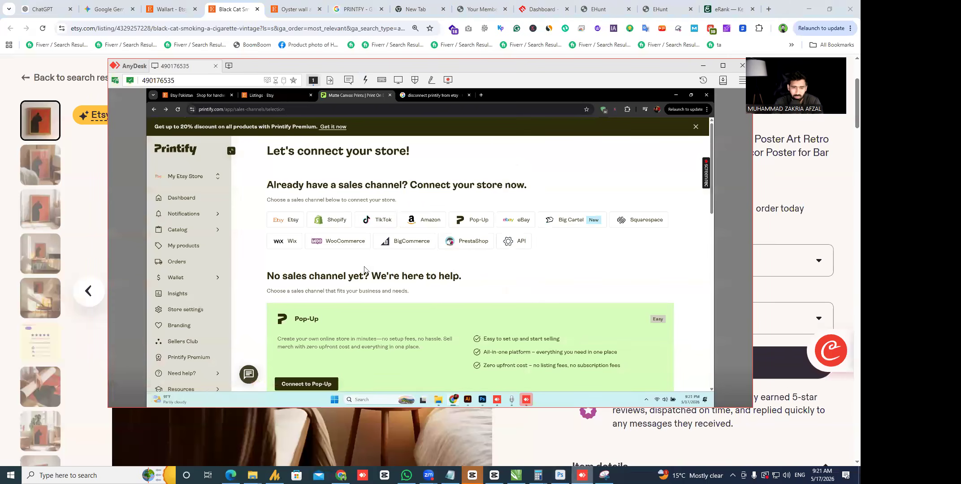
- Try adding Etsy as a new sales channel from the store switcher, retrying after a blank popup
{"action": "left_click", "coordinate": [723, 65]}
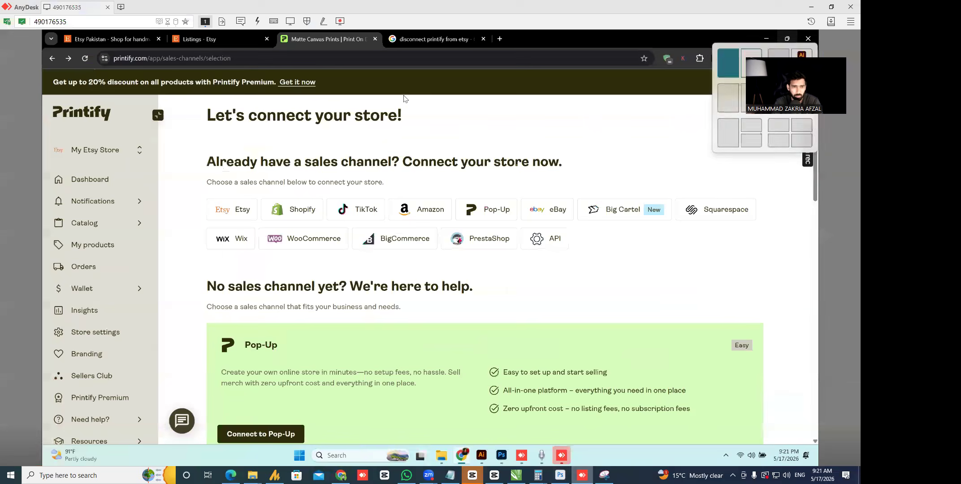
{"action": "left_click", "coordinate": [93, 152]}
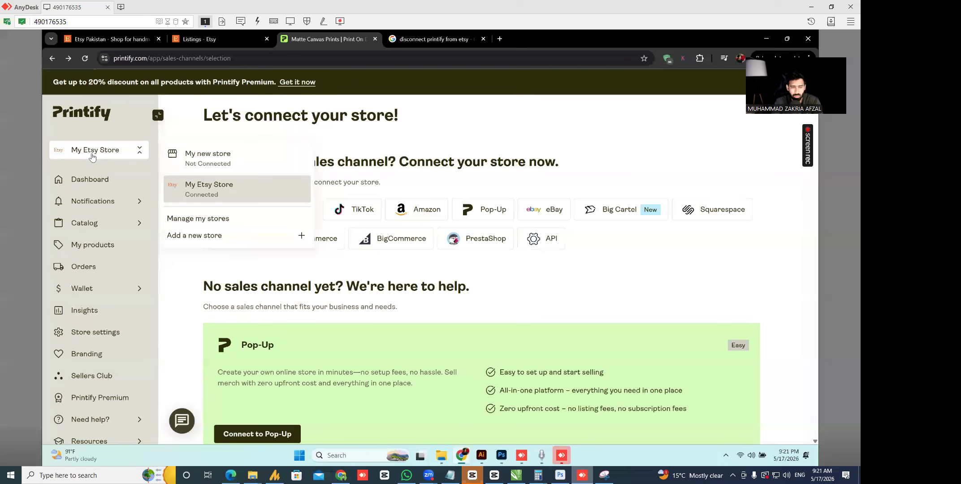
{"action": "left_click", "coordinate": [247, 236]}
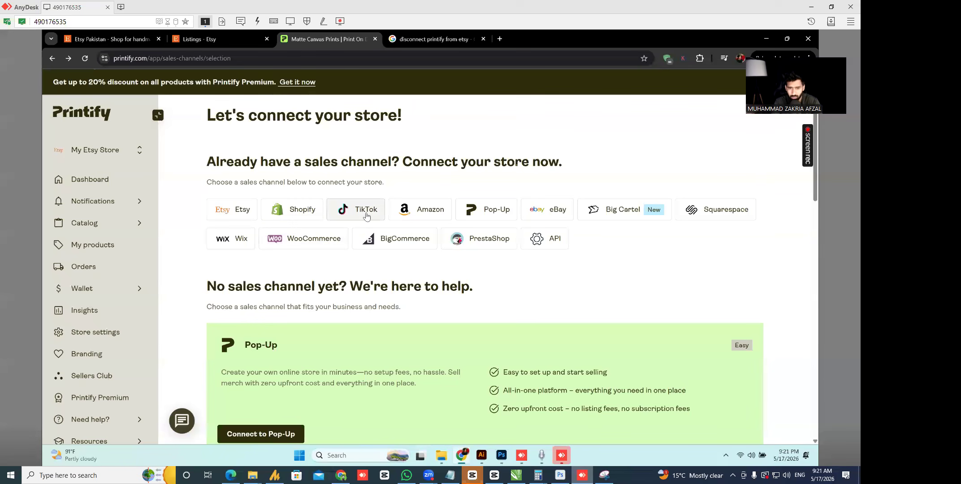
{"action": "left_click", "coordinate": [230, 216]}
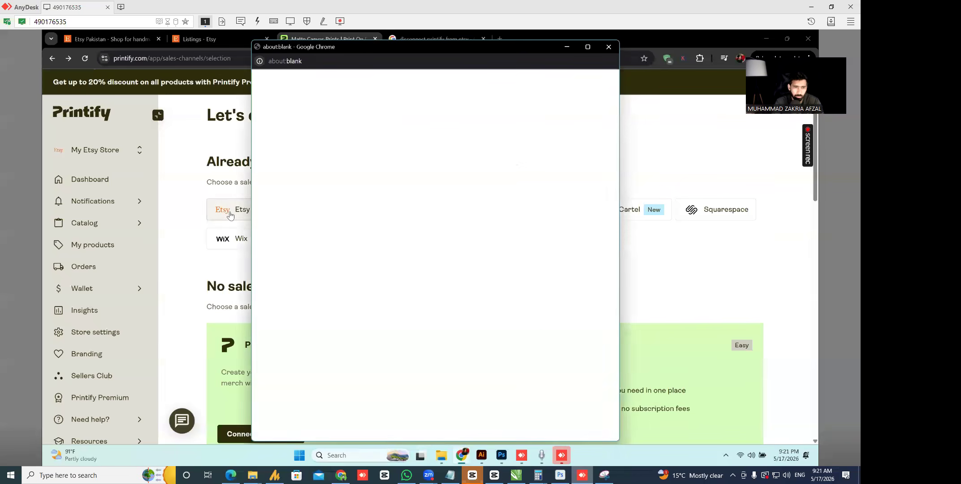
{"action": "left_click", "coordinate": [609, 47]}
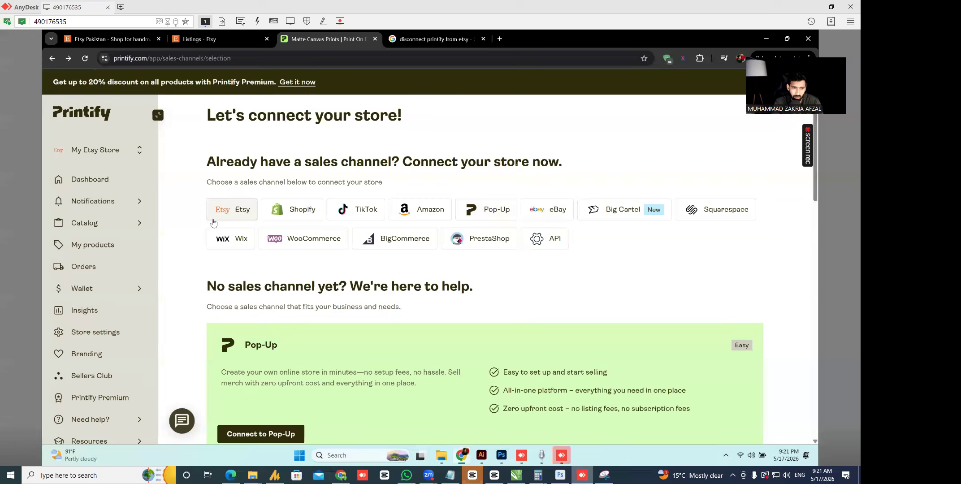
{"action": "left_click", "coordinate": [226, 213]}
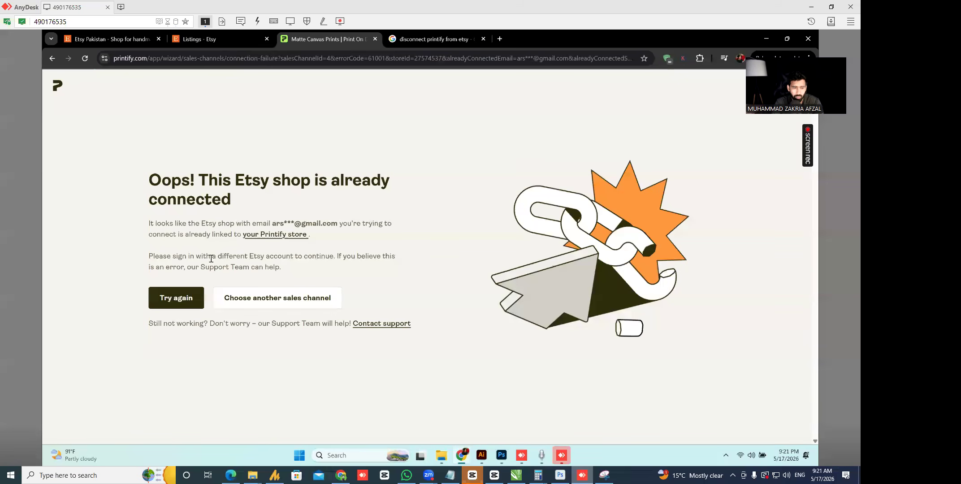
- Read the 'shop already connected' error, then go back to the My Etsy Store dashboard
{"action": "left_click_drag", "start_coordinate": [155, 179], "coordinate": [420, 315]}
{"action": "left_click", "coordinate": [433, 287]}
{"action": "left_click", "coordinate": [52, 79]}
{"action": "left_click", "coordinate": [91, 179]}
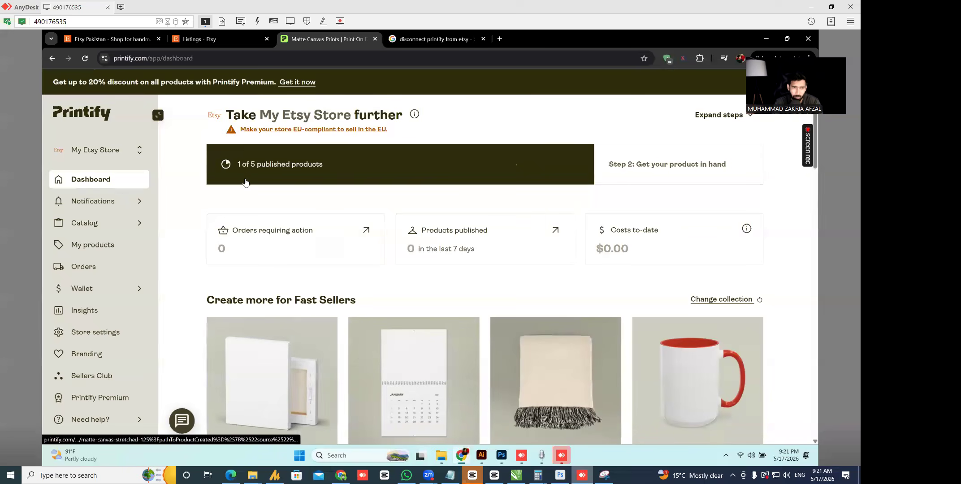
- Search the catalog for 'poster' and browse the Uncoated, Rolled, Gloss and Satin Poster results
{"action": "mouse_move", "coordinate": [104, 223]}
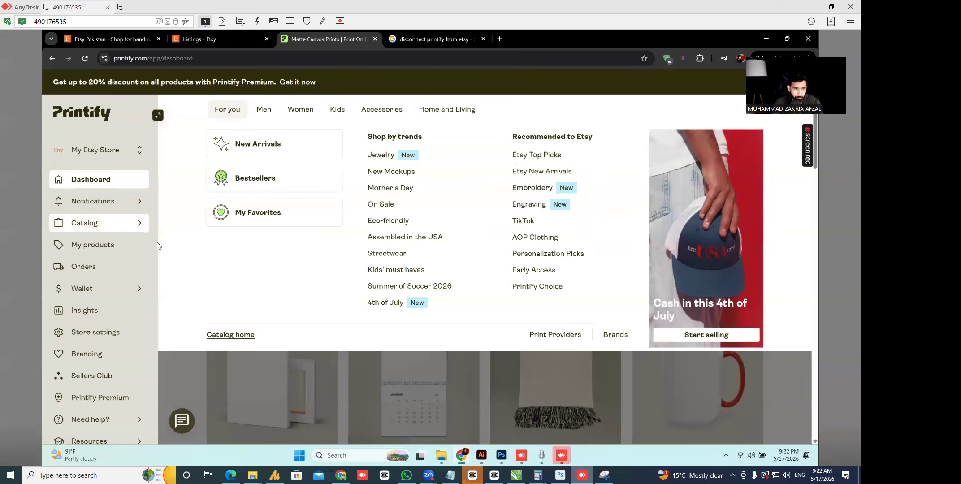
{"action": "left_click", "coordinate": [230, 335]}
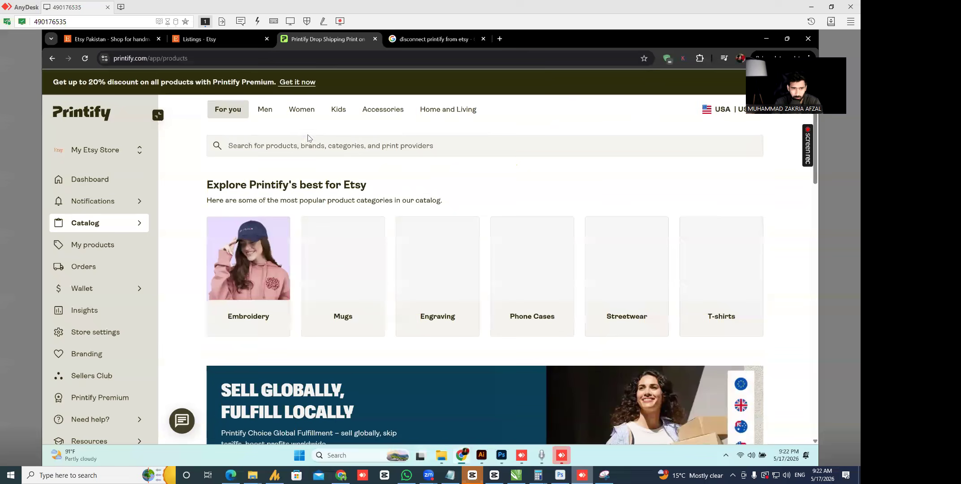
{"action": "type", "text": "p"}
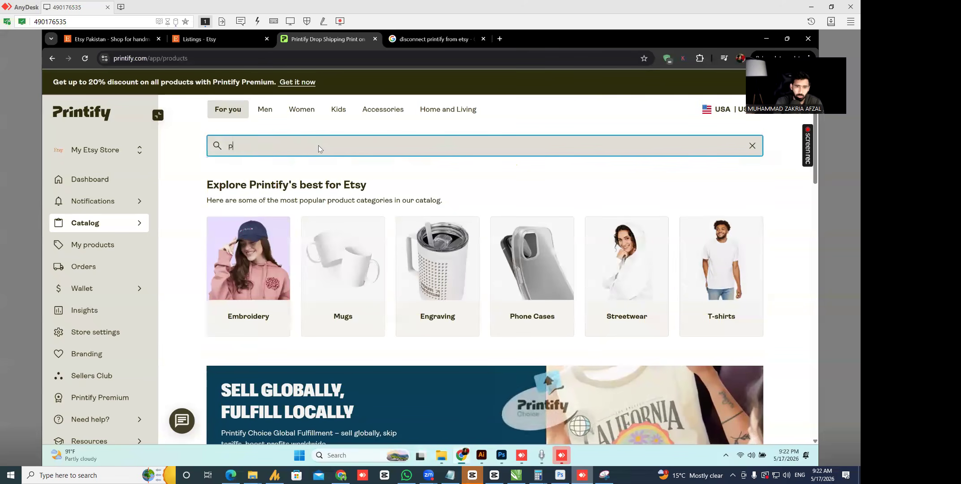
{"action": "type", "text": "oster"}
{"action": "key", "text": "Return"}
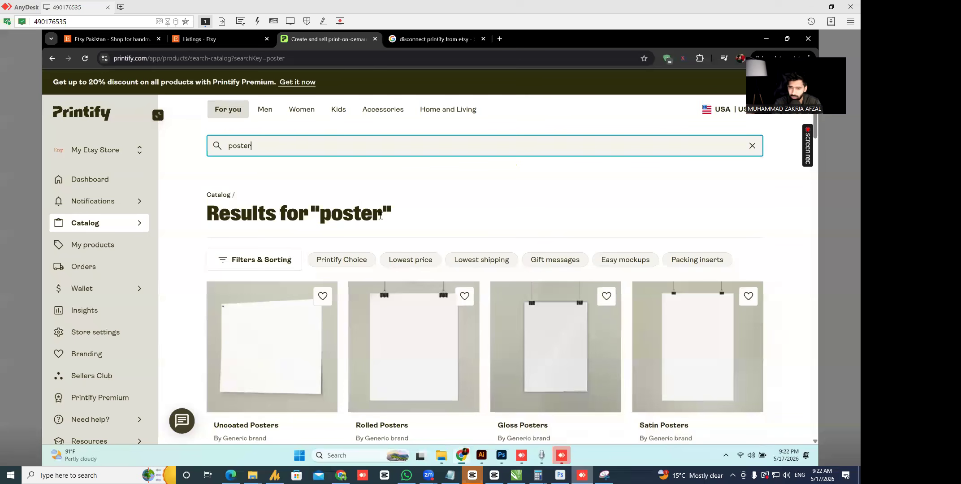
{"action": "scroll", "coordinate": [380, 225], "scroll_direction": "down", "scroll_amount": 10}
{"action": "scroll", "coordinate": [504, 247], "scroll_direction": "up", "scroll_amount": 10}
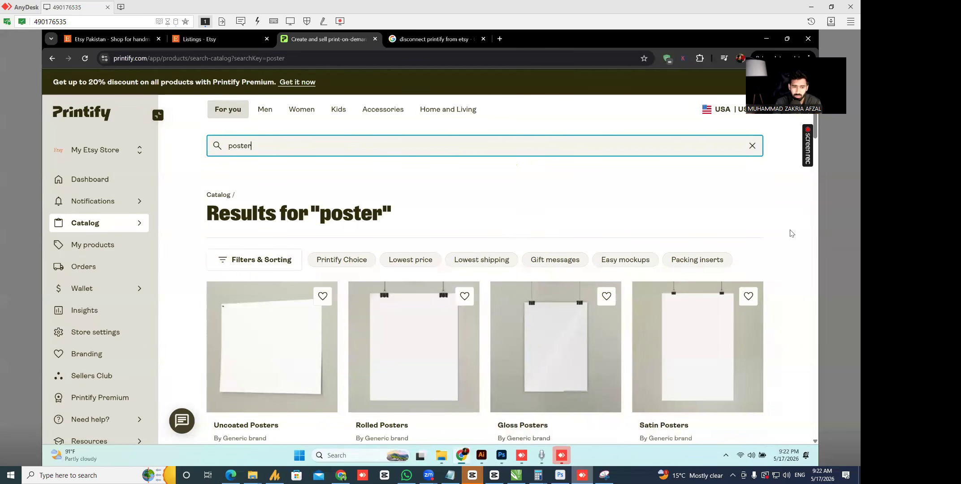
{"action": "scroll", "coordinate": [193, 239], "scroll_direction": "down", "scroll_amount": 5}
{"action": "scroll", "coordinate": [190, 237], "scroll_direction": "up", "scroll_amount": 6}
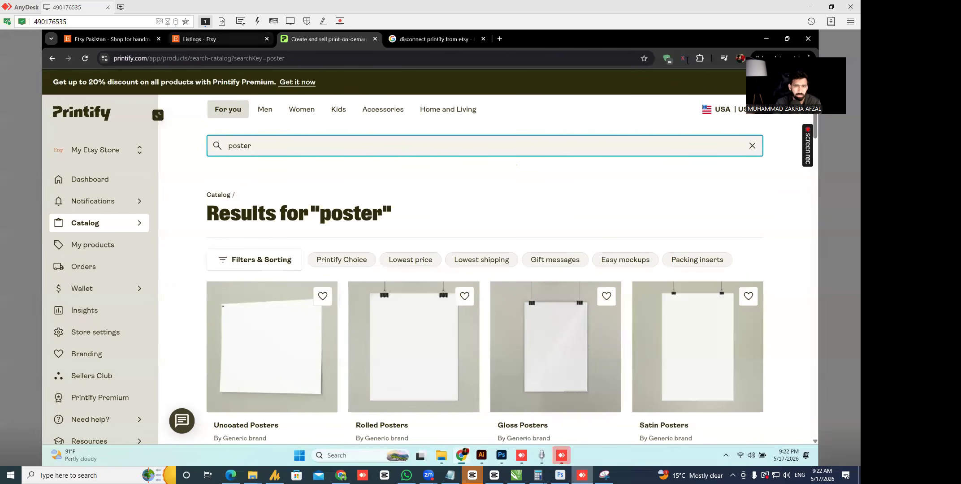
{"action": "left_click", "coordinate": [811, 7]}
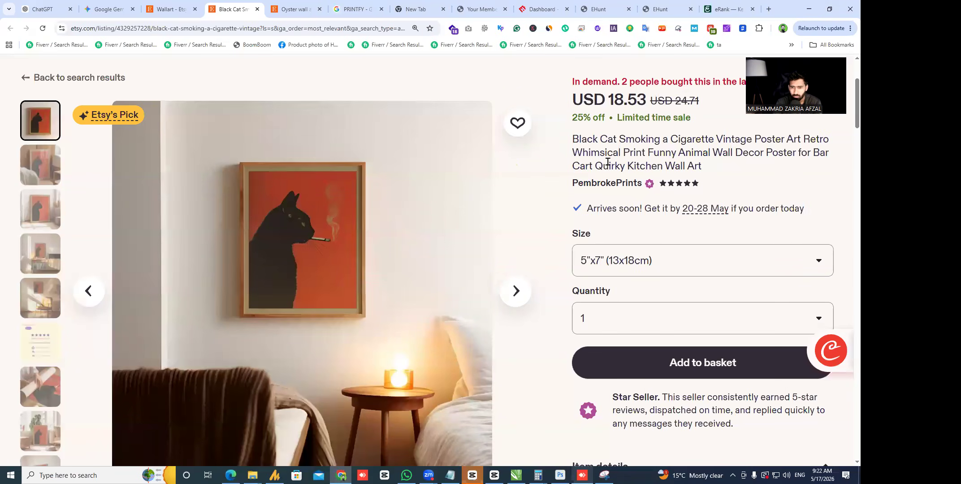
{"action": "scroll", "coordinate": [607, 162], "scroll_direction": "down", "scroll_amount": 7}
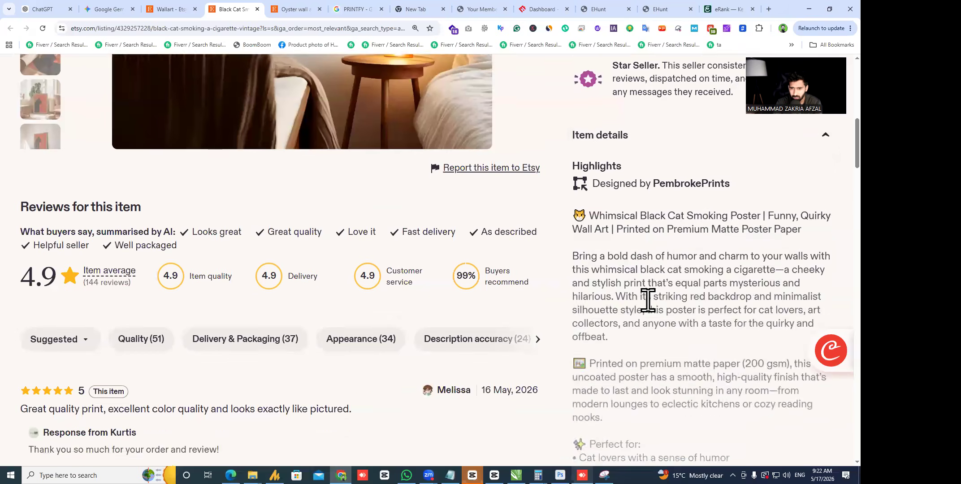
{"action": "scroll", "coordinate": [648, 305], "scroll_direction": "up", "scroll_amount": 8}
{"action": "left_click", "coordinate": [657, 319]}
{"action": "left_click", "coordinate": [657, 301]}
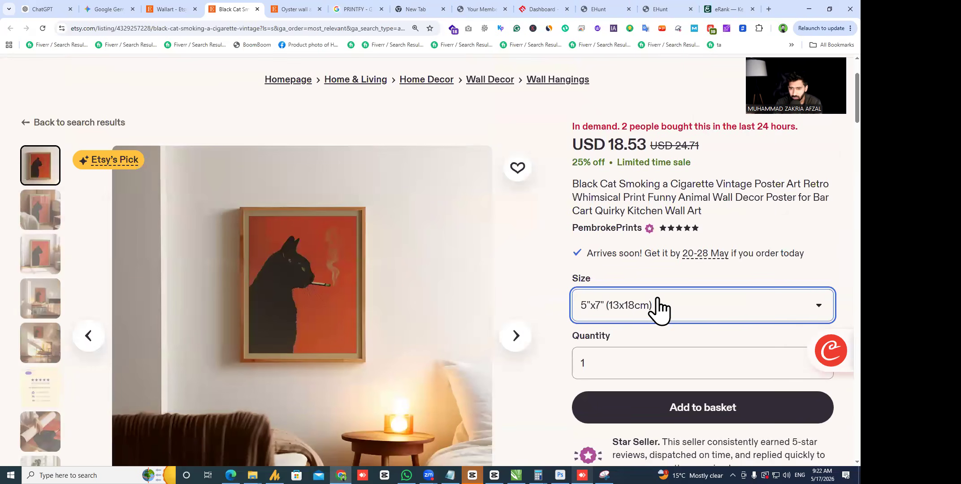
{"action": "scroll", "coordinate": [581, 237], "scroll_direction": "down", "scroll_amount": 7}
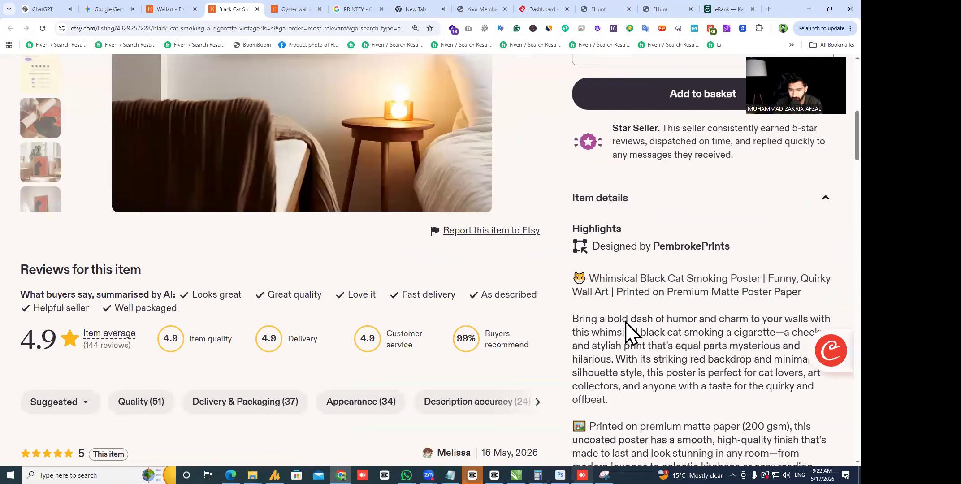
{"action": "left_click_drag", "start_coordinate": [605, 277], "coordinate": [825, 300]}
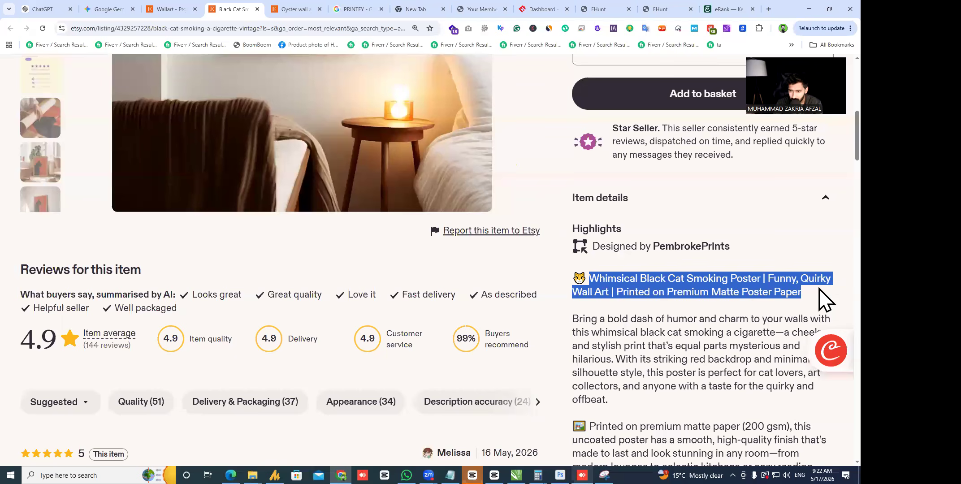
{"action": "left_click", "coordinate": [825, 300]}
{"action": "scroll", "coordinate": [622, 257], "scroll_direction": "down", "scroll_amount": 2}
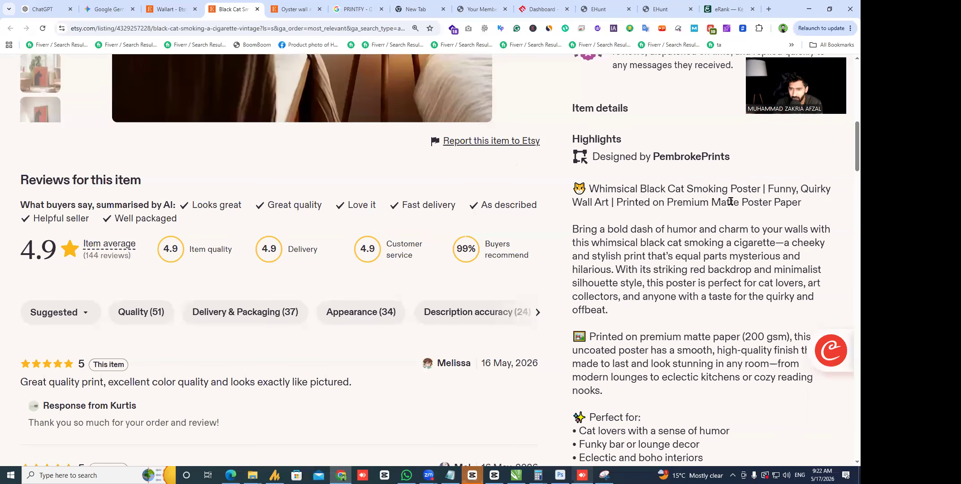
{"action": "left_click_drag", "start_coordinate": [711, 201], "coordinate": [805, 213]}
{"action": "left_click", "coordinate": [682, 264]}
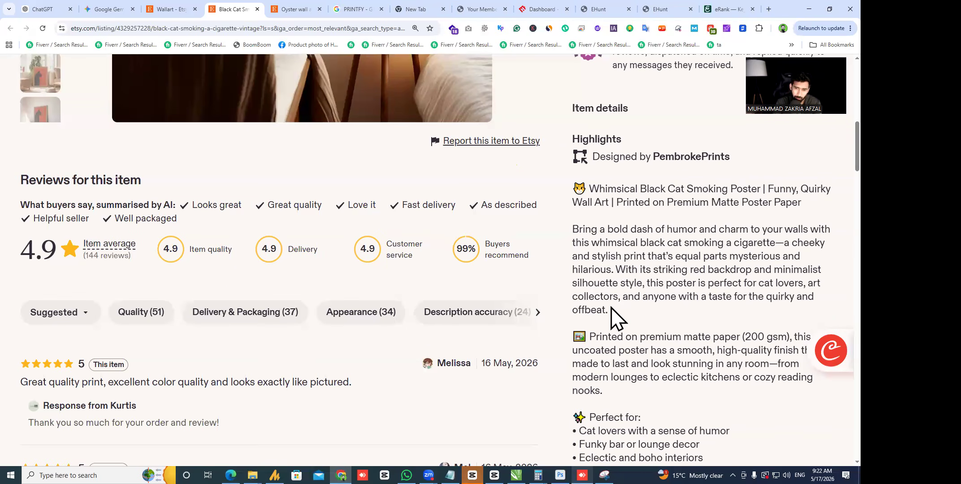
{"action": "scroll", "coordinate": [570, 327], "scroll_direction": "down", "scroll_amount": 3}
{"action": "left_click_drag", "start_coordinate": [593, 203], "coordinate": [819, 233]}
{"action": "left_click", "coordinate": [618, 218]}
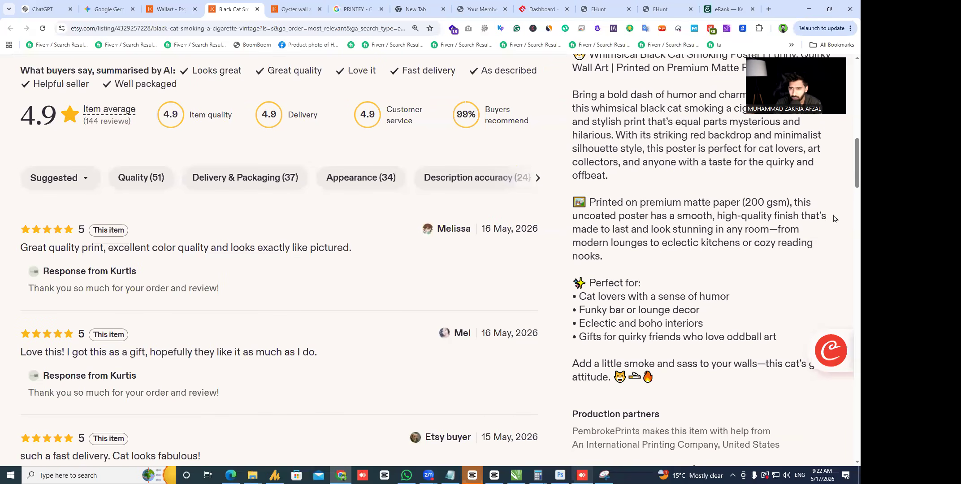
{"action": "left_click_drag", "start_coordinate": [572, 216], "coordinate": [708, 215]}
{"action": "left_click", "coordinate": [707, 194]}
{"action": "key", "text": "alt+Tab"}
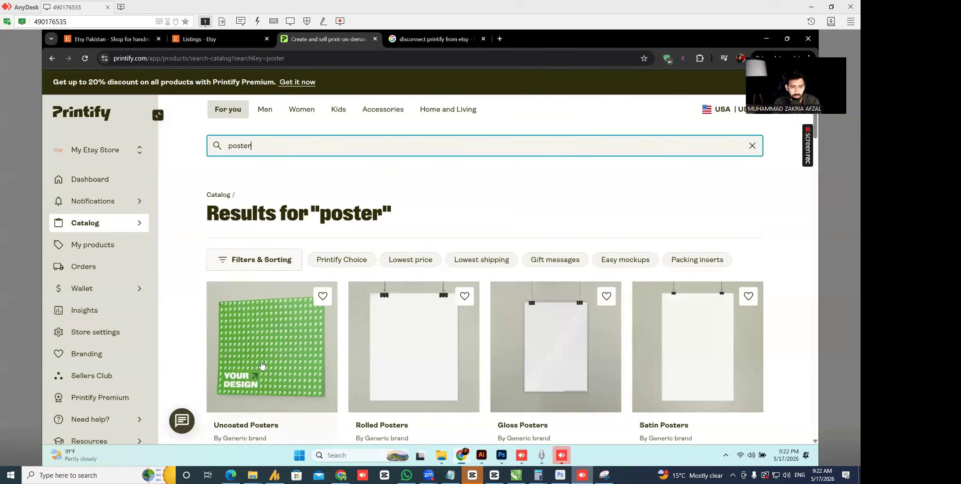
- Open the Uncoated Posters product page and start designing with the Taylor print provider
{"action": "left_click", "coordinate": [301, 350]}
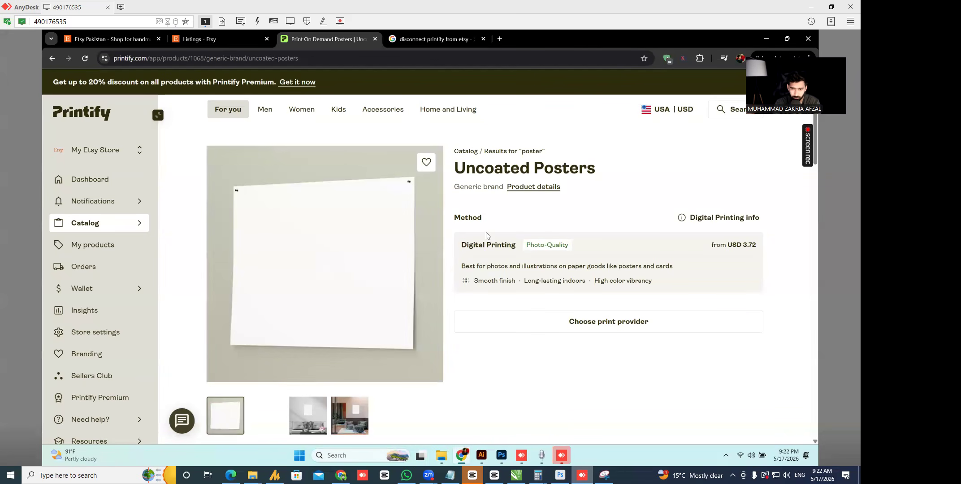
{"action": "scroll", "coordinate": [470, 212], "scroll_direction": "down", "scroll_amount": 20}
{"action": "scroll", "coordinate": [469, 212], "scroll_direction": "up", "scroll_amount": 20}
{"action": "scroll", "coordinate": [469, 211], "scroll_direction": "down", "scroll_amount": 5}
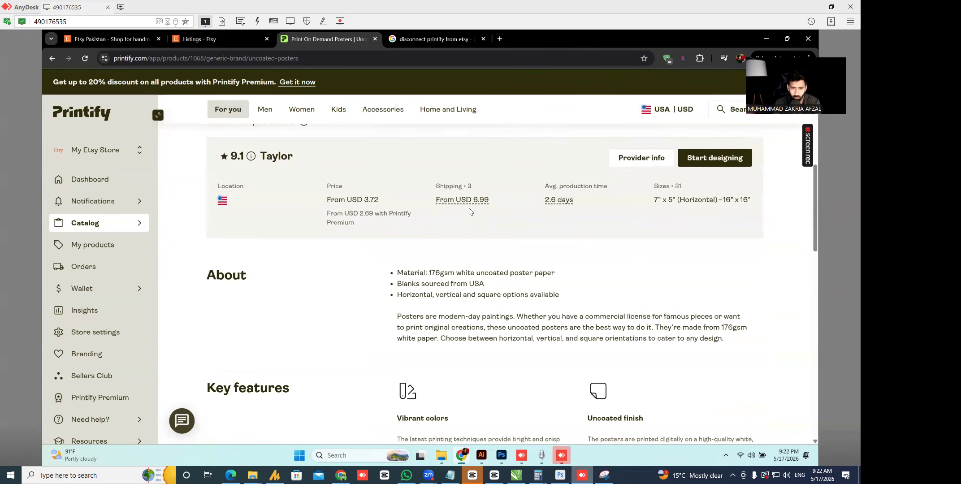
{"action": "scroll", "coordinate": [813, 215], "scroll_direction": "up", "scroll_amount": 2}
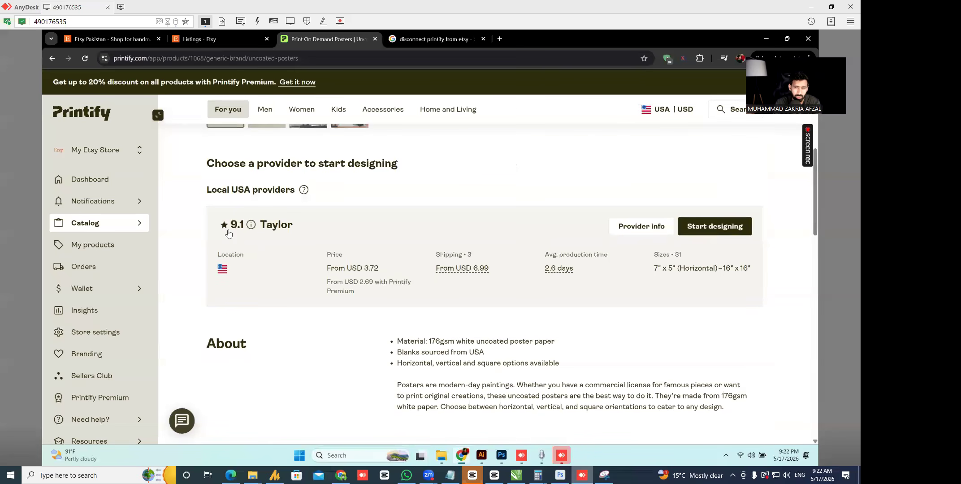
{"action": "left_click", "coordinate": [707, 228]}
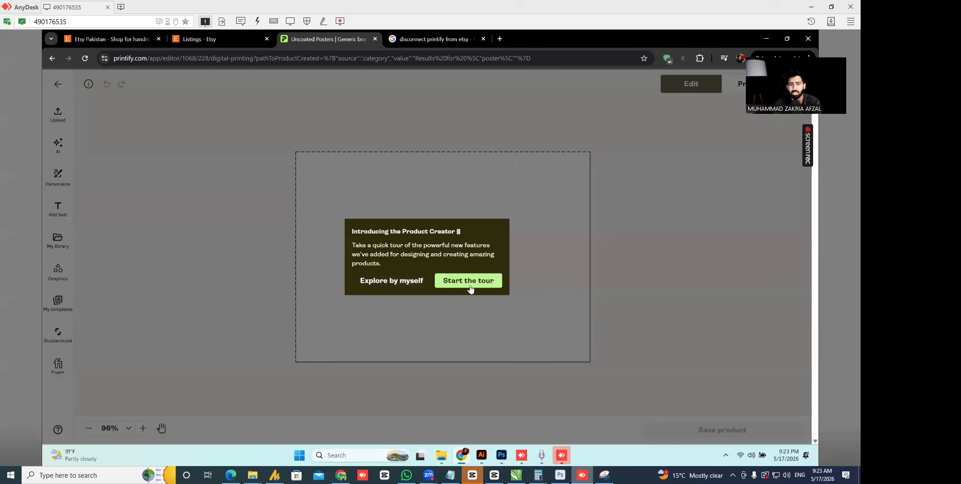
- Skip the tour, expand the print area and production cost details, and open the variants list
{"action": "left_click", "coordinate": [394, 282]}
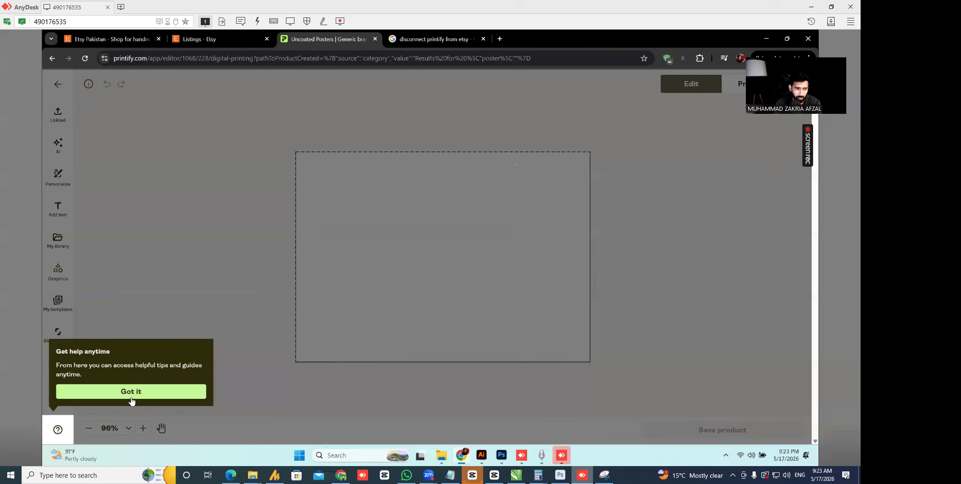
{"action": "left_click", "coordinate": [190, 391]}
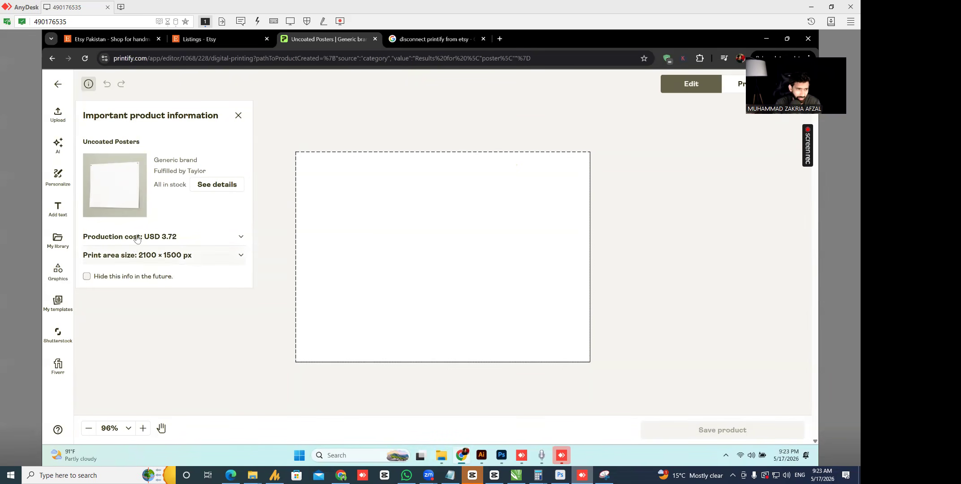
{"action": "left_click", "coordinate": [227, 265]}
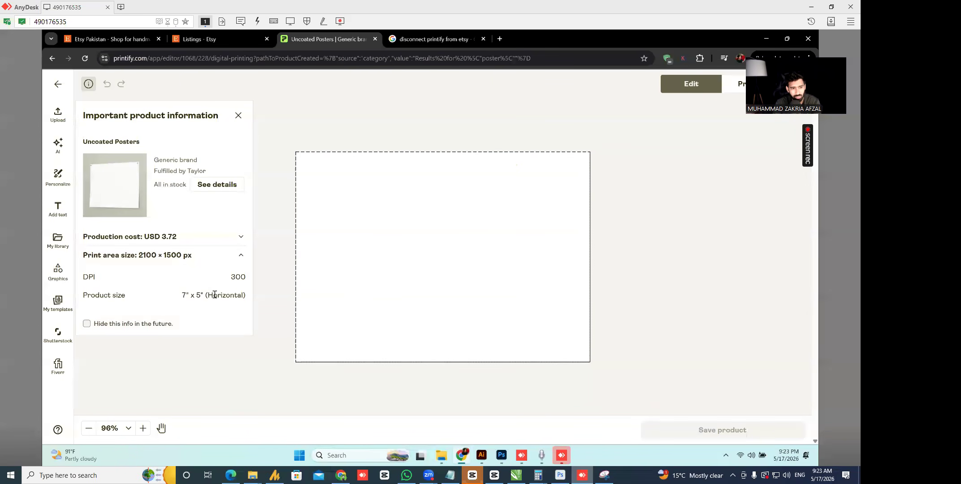
{"action": "left_click", "coordinate": [236, 237]}
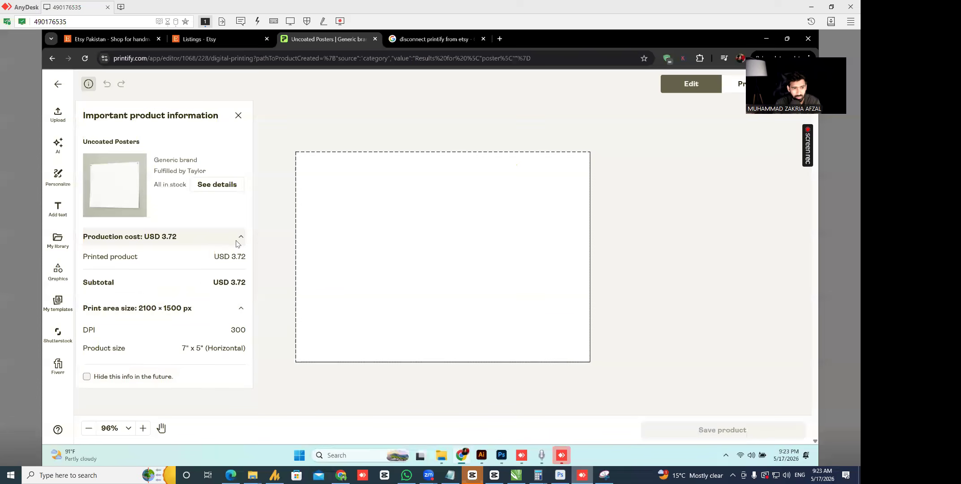
{"action": "left_click", "coordinate": [218, 196]}
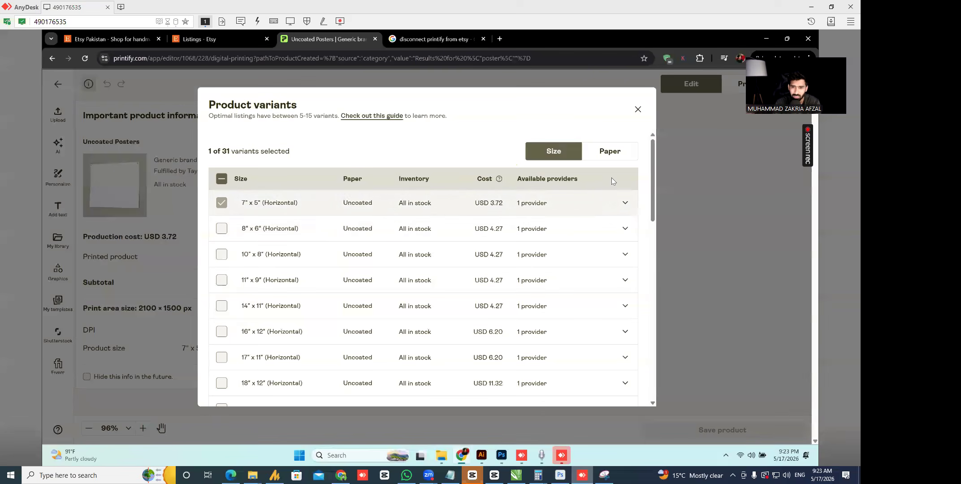
- Browse the product variants grouped by paper type, then by size again
{"action": "left_click", "coordinate": [604, 157]}
{"action": "left_click", "coordinate": [561, 150]}
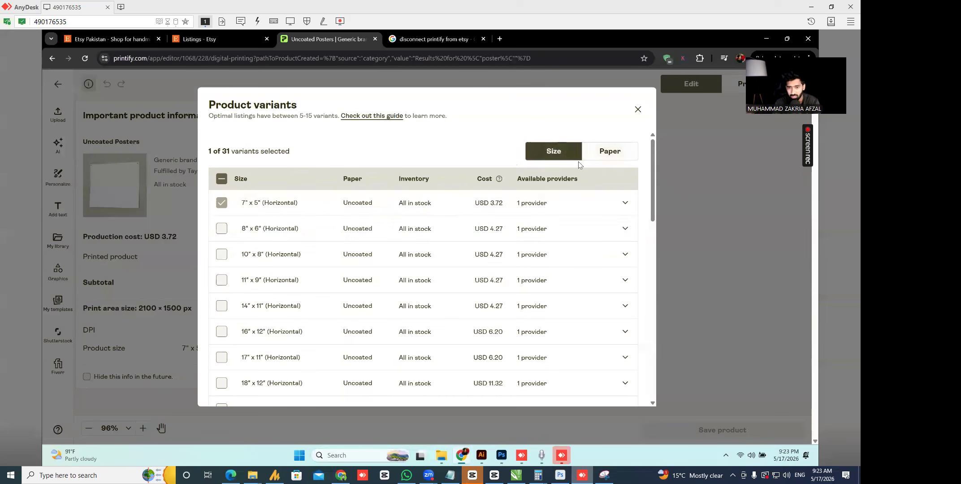
{"action": "scroll", "coordinate": [221, 239], "scroll_direction": "down", "scroll_amount": 10}
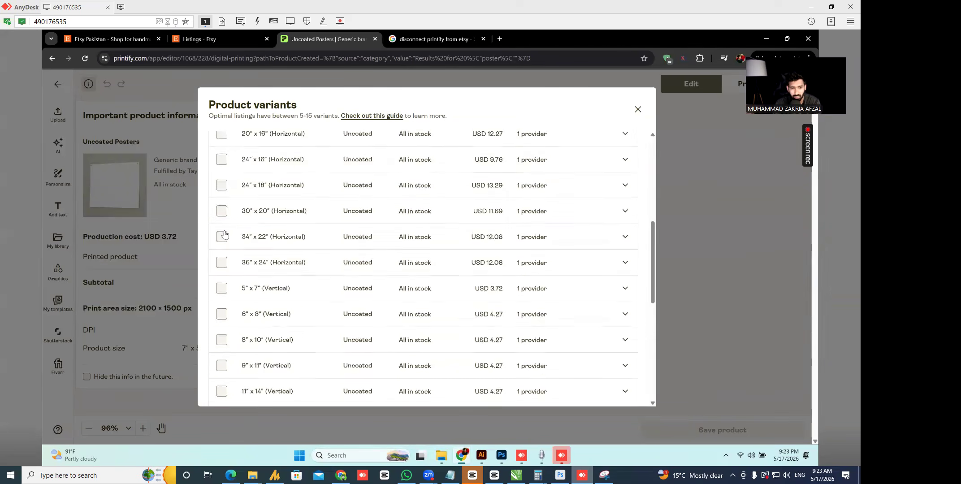
{"action": "scroll", "coordinate": [297, 269], "scroll_direction": "up", "scroll_amount": 5}
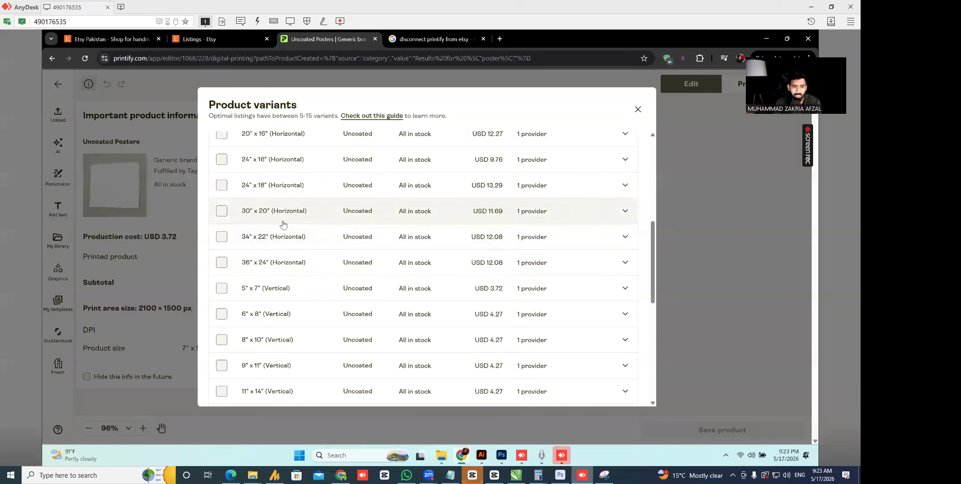
{"action": "scroll", "coordinate": [291, 235], "scroll_direction": "up", "scroll_amount": 5}
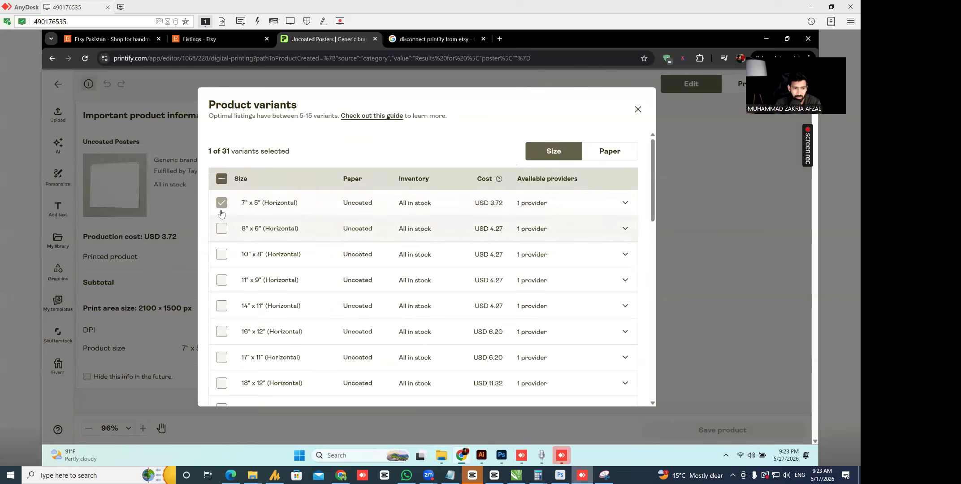
- Leave only the 5" x 7" Vertical size selected and close the variants list
{"action": "left_click", "coordinate": [221, 228]}
{"action": "left_click", "coordinate": [222, 255]}
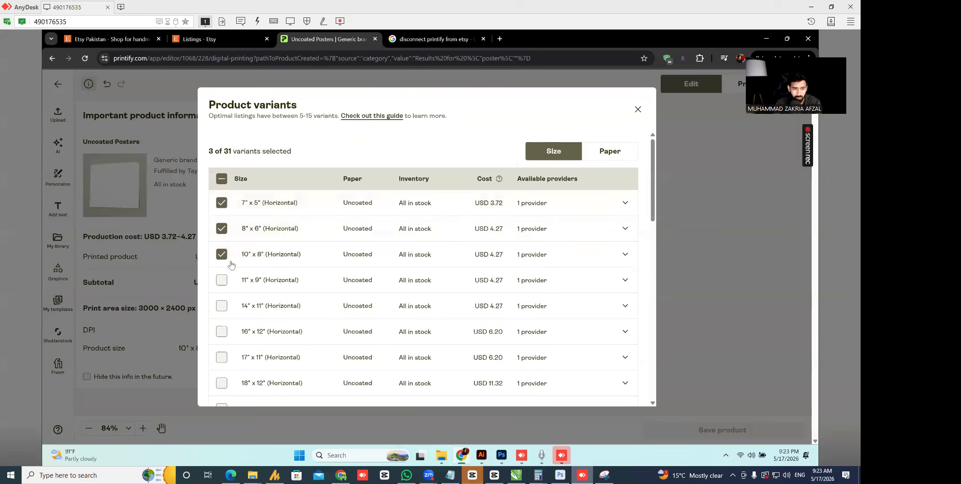
{"action": "left_click", "coordinate": [222, 280]}
{"action": "left_click", "coordinate": [222, 254]}
{"action": "left_click", "coordinate": [221, 202]}
{"action": "left_click", "coordinate": [221, 228]}
{"action": "scroll", "coordinate": [246, 260], "scroll_direction": "down", "scroll_amount": 5}
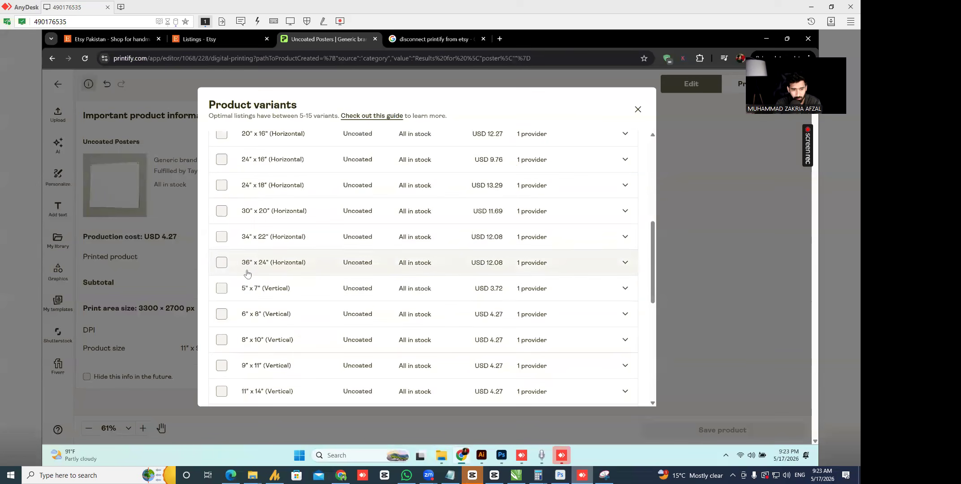
{"action": "left_click", "coordinate": [221, 289]}
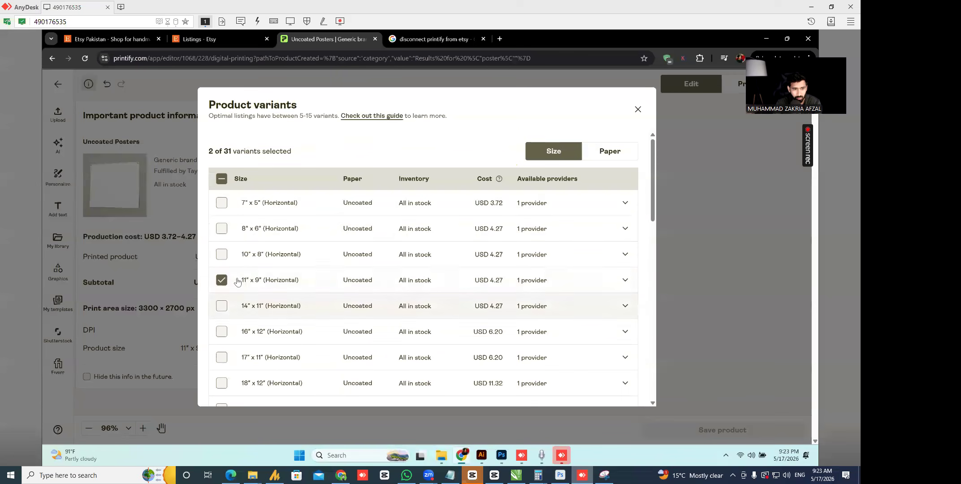
{"action": "left_click", "coordinate": [637, 110]}
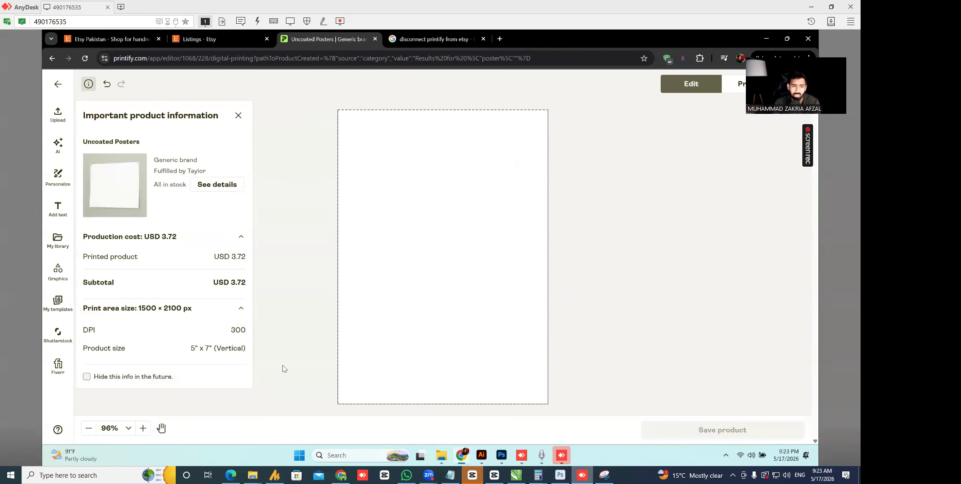
{"action": "left_click", "coordinate": [810, 6]}
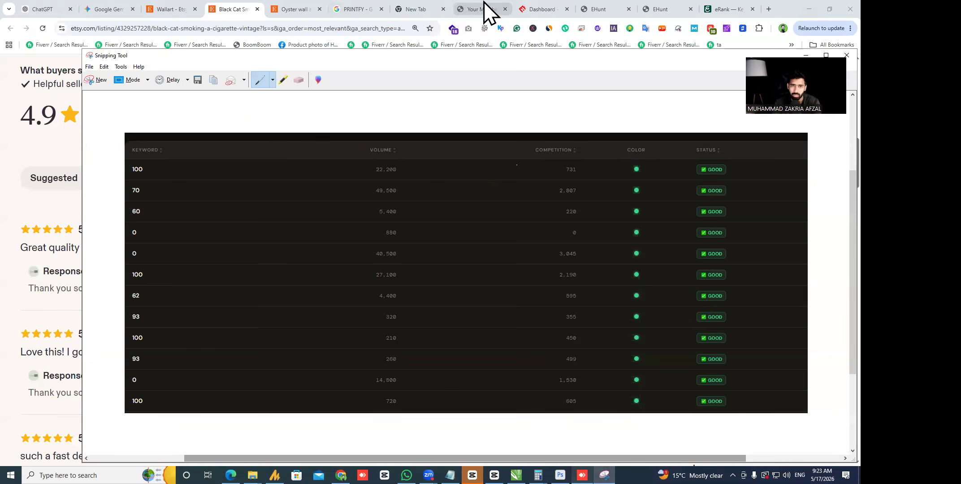
- Return to the Etsy Black Cat Smoking listing and snip a rectangle around its poster image
{"action": "left_click", "coordinate": [217, 9]}
{"action": "scroll", "coordinate": [354, 213], "scroll_direction": "up", "scroll_amount": 10}
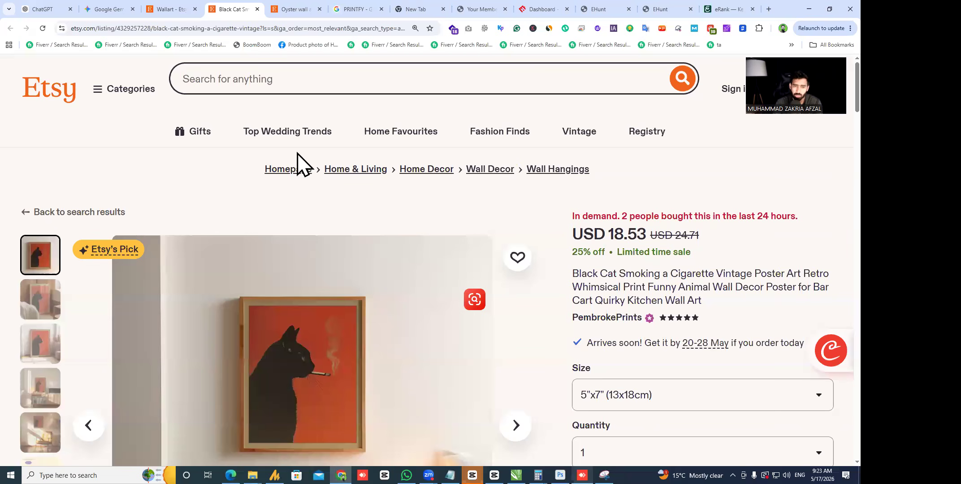
{"action": "scroll", "coordinate": [300, 164], "scroll_direction": "down", "scroll_amount": 3}
{"action": "left_click", "coordinate": [603, 475]}
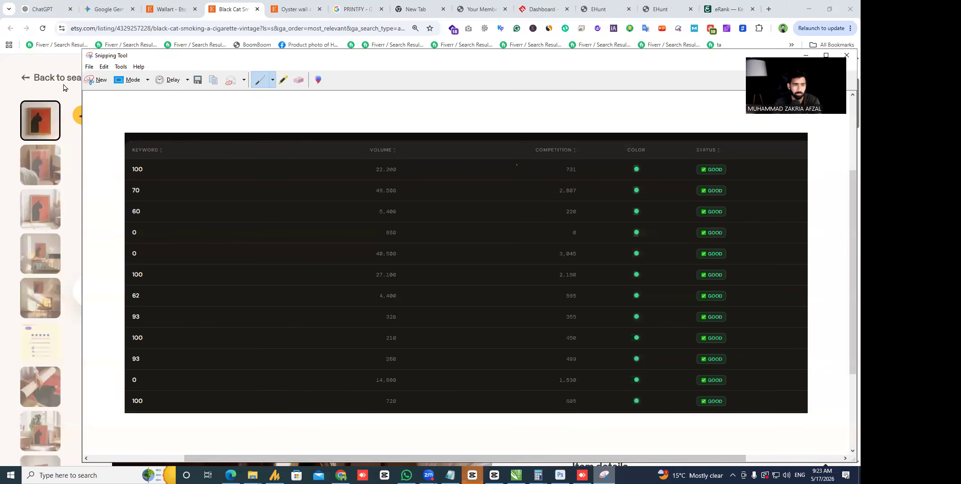
{"action": "left_click", "coordinate": [97, 81]}
{"action": "left_click_drag", "start_coordinate": [246, 166], "coordinate": [360, 312]}
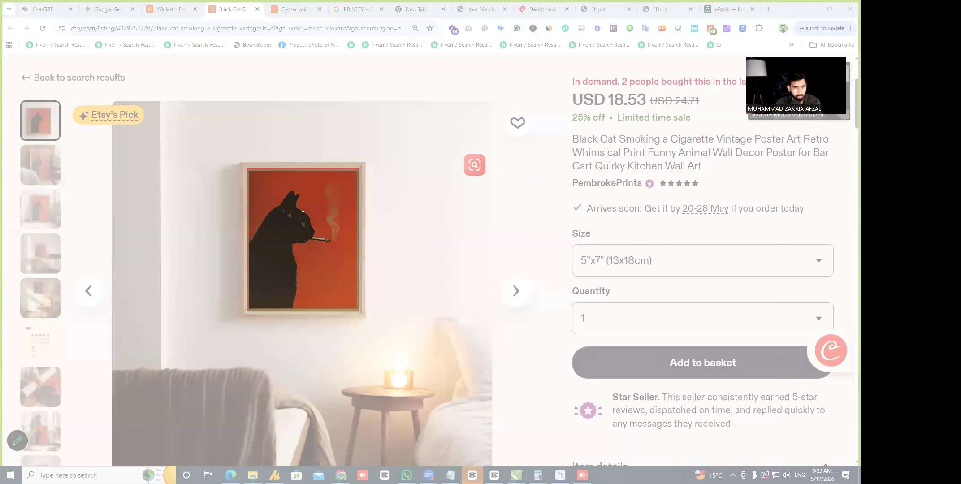
- Paste the black cat snip into ChatGPT and send 'iska prompt likh do'
{"action": "left_click", "coordinate": [39, 10]}
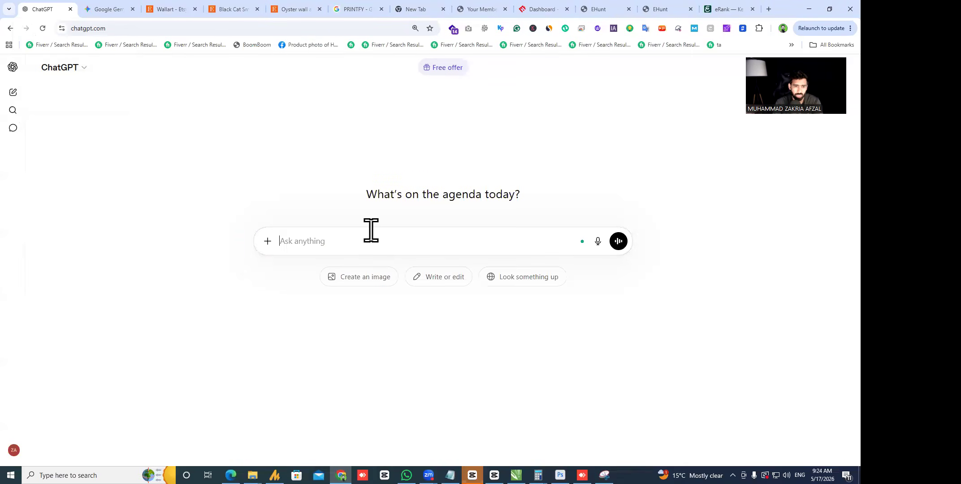
{"action": "key", "text": "ctrl+v"}
{"action": "type", "text": "isk"}
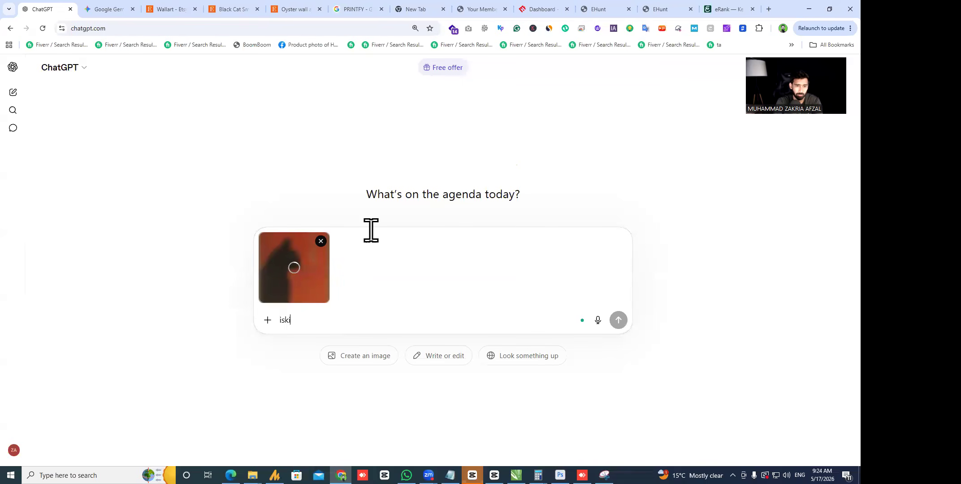
{"action": "type", "text": "a prompt likh do"}
{"action": "key", "text": "shift+Return"}
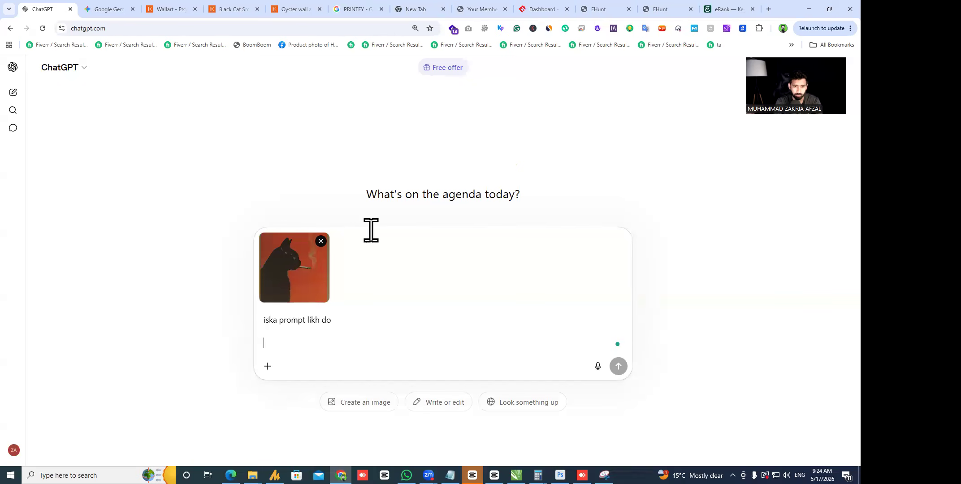
{"action": "key", "text": "Return"}
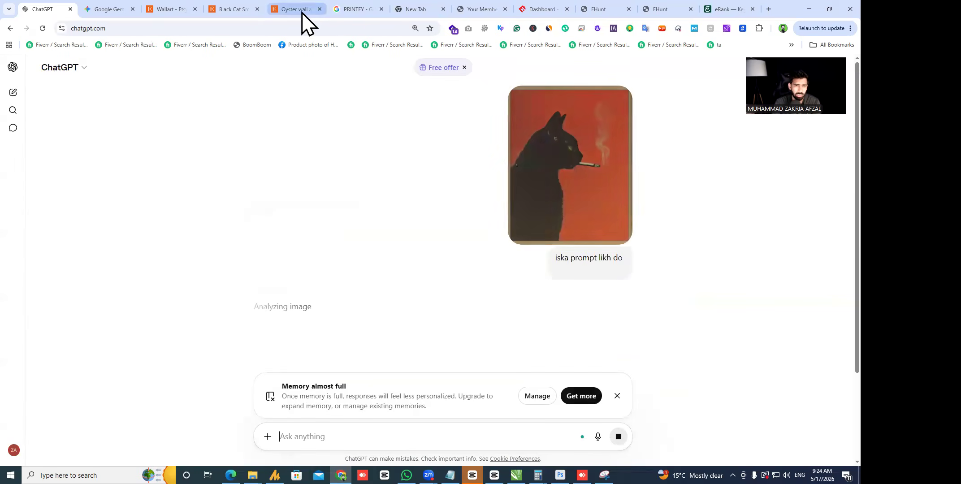
- Go back to the Etsy black cat poster listing
{"action": "mouse_move", "coordinate": [296, 7]}
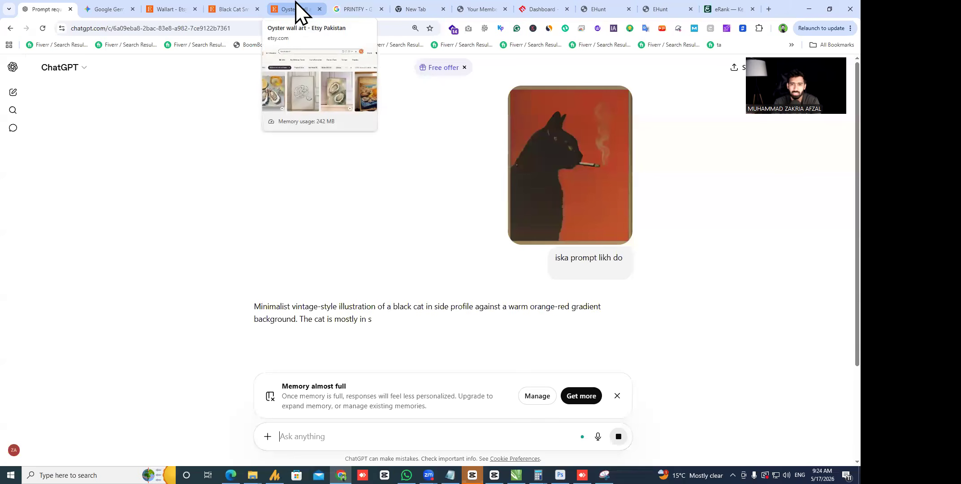
{"action": "left_click", "coordinate": [296, 8]}
{"action": "left_click", "coordinate": [250, 9]}
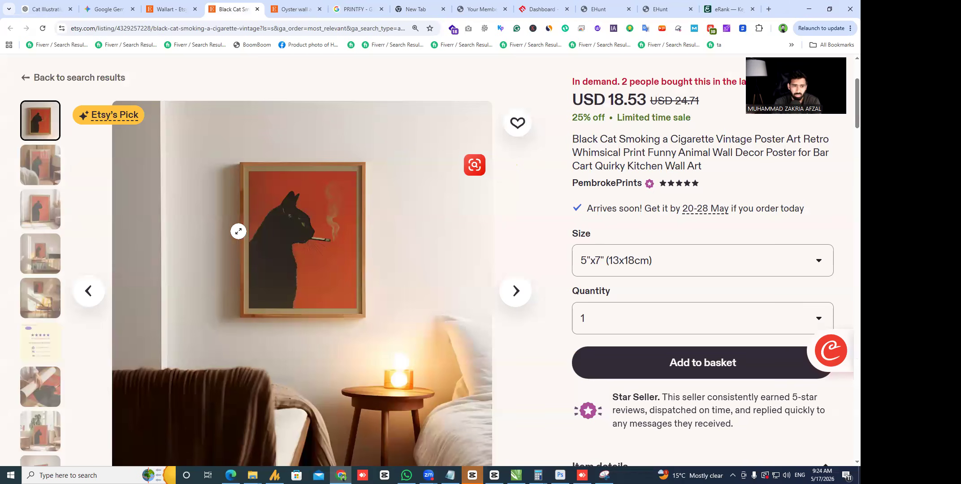
- Inspect the listing title's 'Vintage Poster Art' wording and wall art results, then ChatGPT's cat prompt
{"action": "left_click_drag", "start_coordinate": [573, 136], "coordinate": [736, 178]}
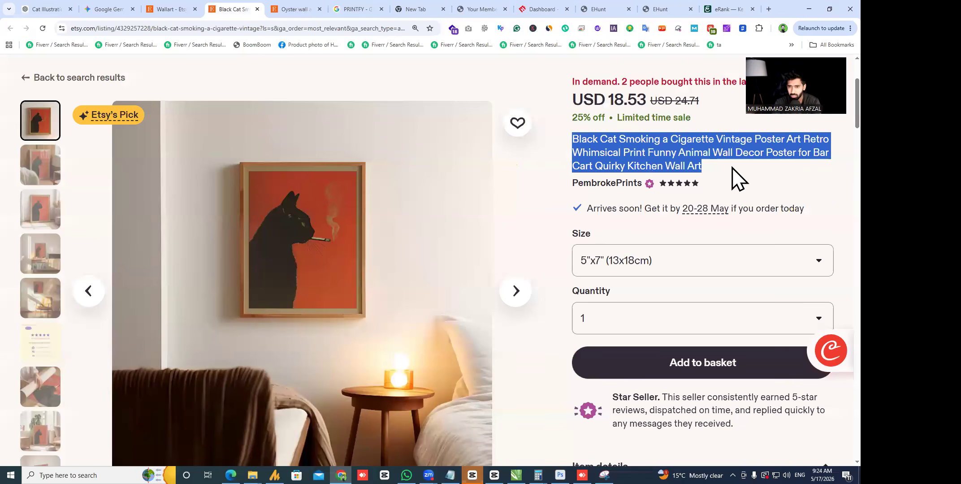
{"action": "left_click", "coordinate": [607, 159]}
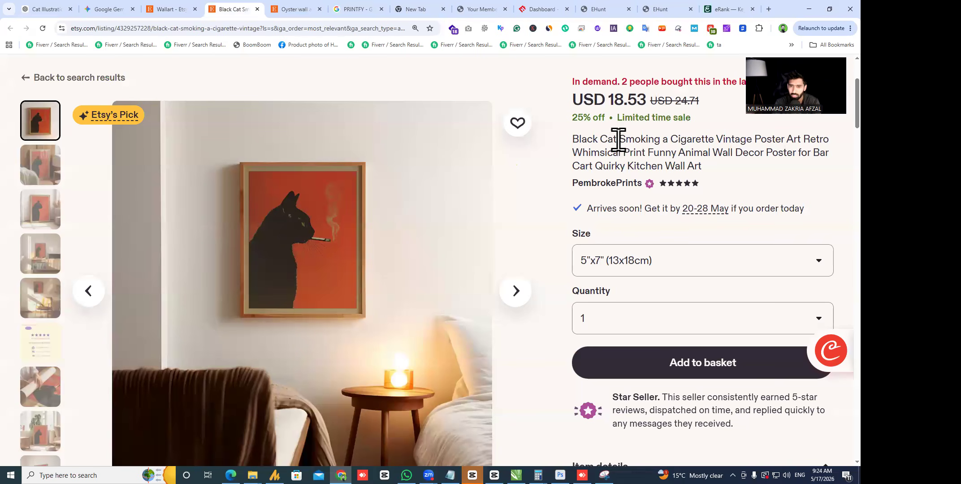
{"action": "left_click_drag", "start_coordinate": [714, 141], "coordinate": [800, 142]}
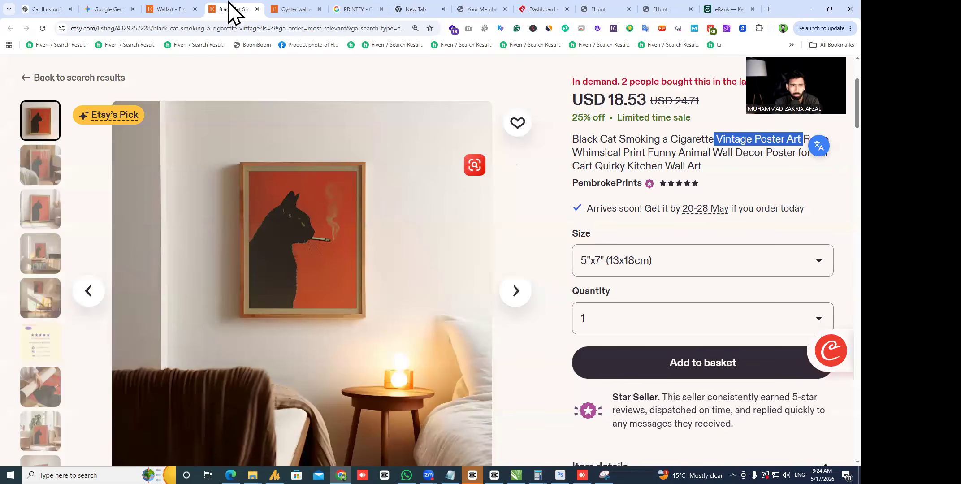
{"action": "left_click", "coordinate": [174, 5]}
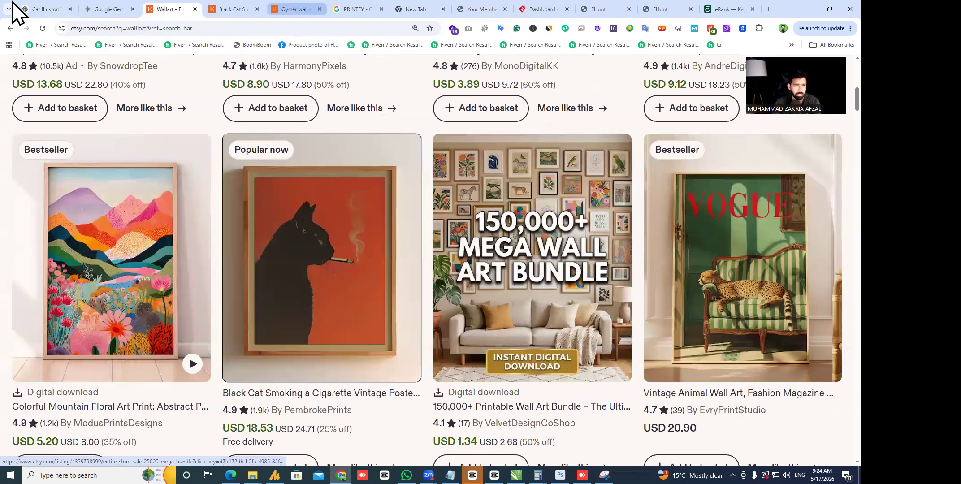
{"action": "left_click", "coordinate": [45, 9]}
{"action": "left_click_drag", "start_coordinate": [296, 307], "coordinate": [343, 306]}
- Ask ChatGPT for the same prompt with a cigarette-smoking dog, a meaningful story, and a different style
{"action": "left_click", "coordinate": [388, 437]}
{"action": "type", "text": "a"}
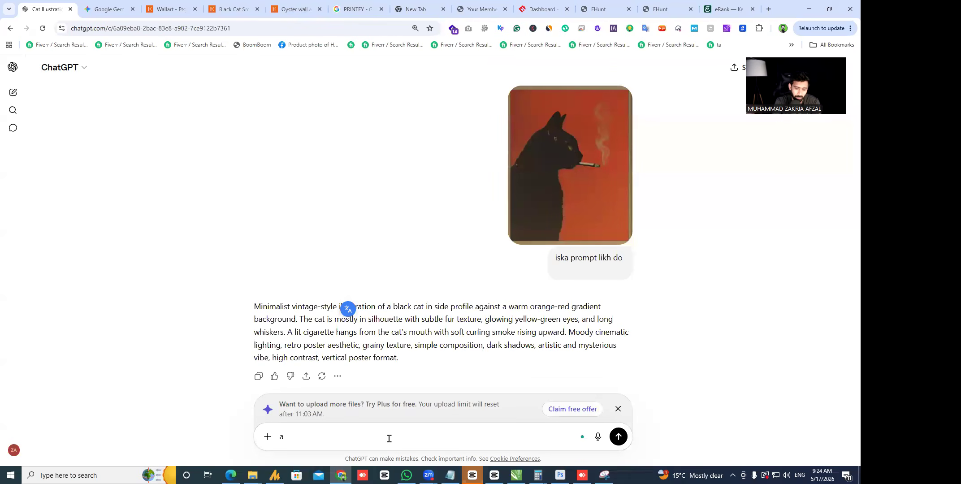
{"action": "type", "text": "b mujy"}
{"action": "type", "text": " isk"}
{"action": "type", "text": "a prompt da"}
{"action": "type", "text": "ahee"}
{"action": "key", "text": "BackSpace"}
{"action": "key", "text": "BackSpace"}
{"action": "type", "text": "caheey"}
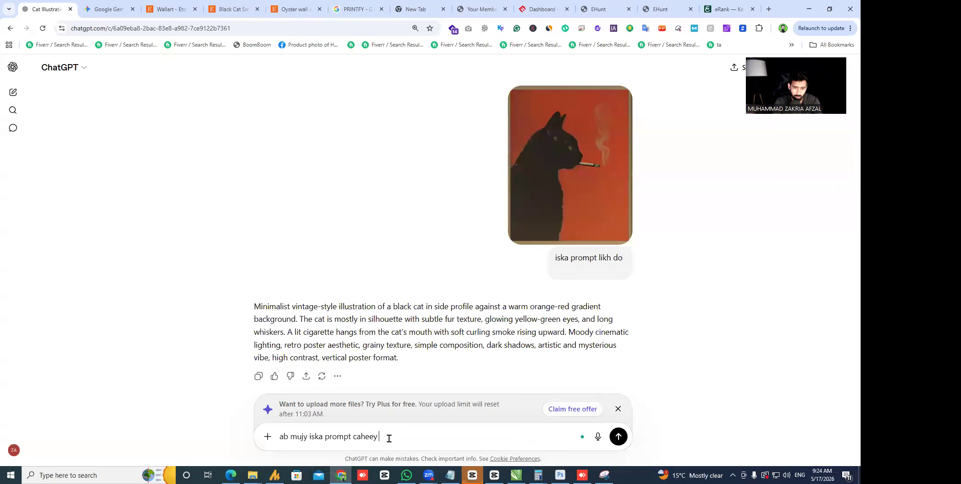
{"action": "key", "text": "BackSpace"}
{"action": "key", "text": "BackSpace"}
{"action": "type", "text": "ye lakin cat ki jagah"}
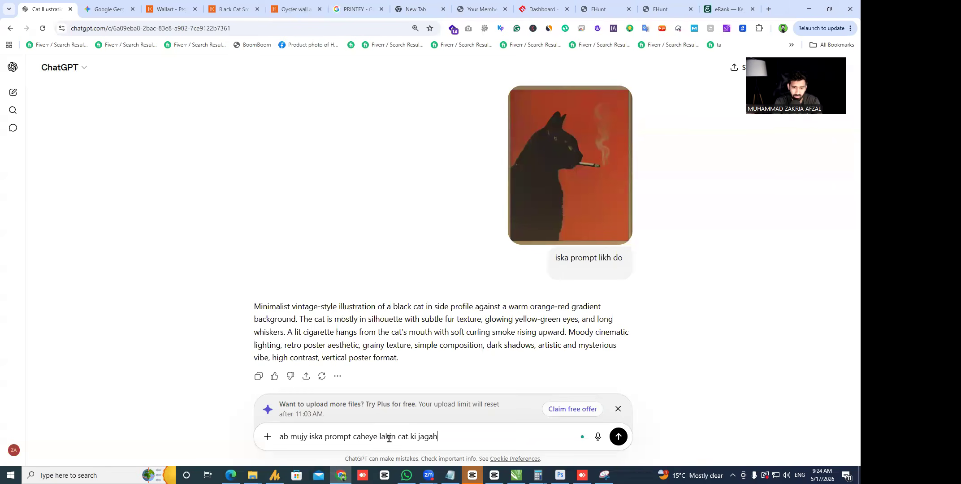
{"action": "type", "text": " par dog hona caheye"}
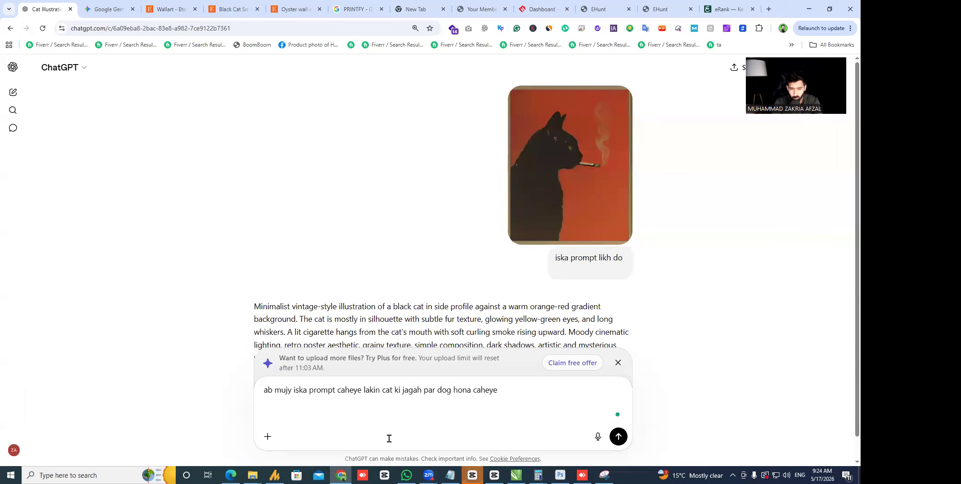
{"action": "type", "text": "str"}
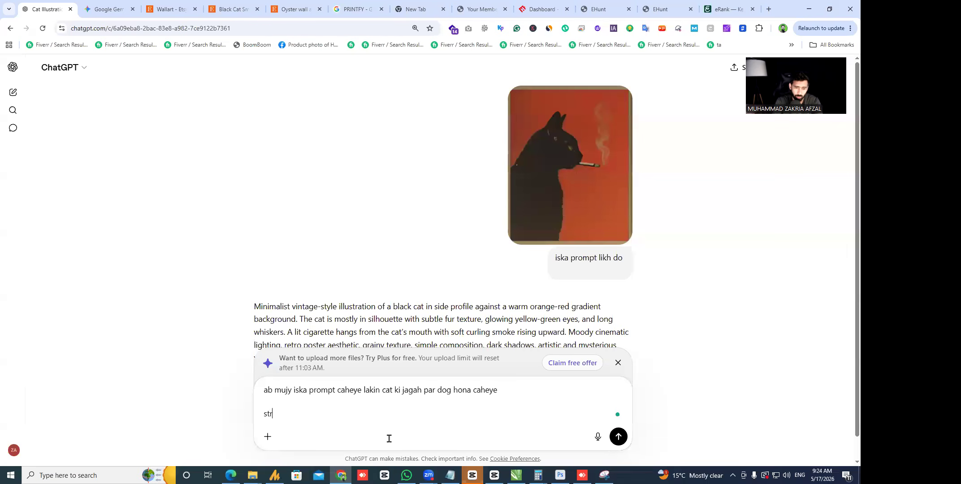
{"action": "type", "text": "tory bata raha ho koi"}
{"action": "key", "text": "BackSpace"}
{"action": "key", "text": "BackSpace"}
{"action": "key", "text": "BackSpace"}
{"action": "key", "text": "BackSpace"}
{"action": "key", "text": "BackSpace"}
{"action": "key", "text": "BackSpace"}
{"action": "key", "text": "BackSpace"}
{"action": "key", "text": "BackSpace"}
{"action": "key", "text": "BackSpace"}
{"action": "key", "text": "BackSpace"}
{"action": "key", "text": "BackSpace"}
{"action": "key", "text": "BackSpace"}
{"action": "key", "text": "BackSpace"}
{"action": "key", "text": "BackSpace"}
{"action": "key", "text": "BackSpace"}
{"action": "key", "text": "BackSpace"}
{"action": "key", "text": "BackSpace"}
{"action": "key", "text": "BackSpace"}
{"action": "key", "text": "BackSpace"}
{"action": "key", "text": "BackSpace"}
{"action": "type", "text": "poster ma koi story ho meanini"}
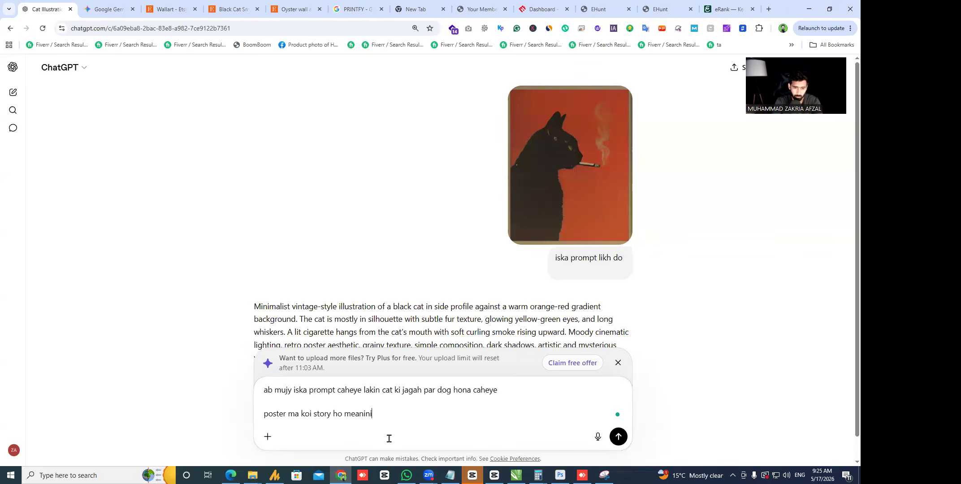
{"action": "type", "text": "ng full ho"}
{"action": "key", "text": "shift+Return"}
{"action": "type", "text": "or s"}
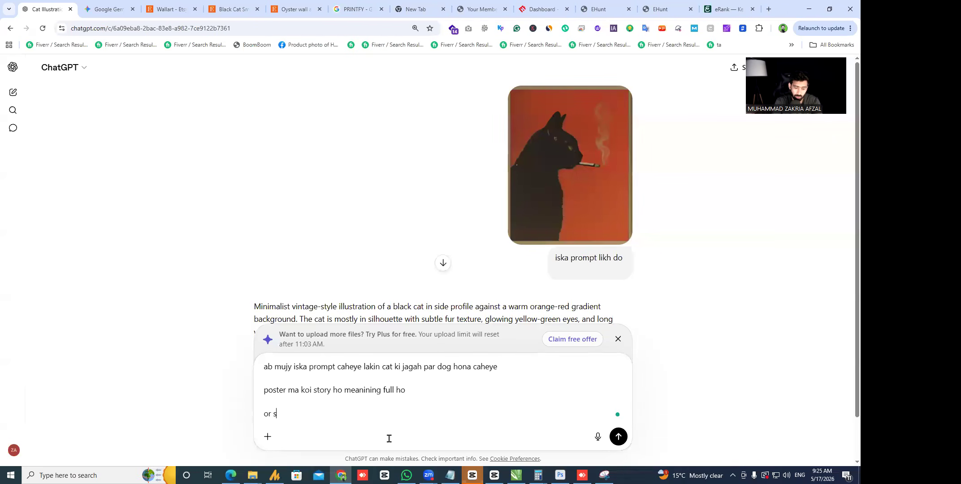
{"action": "type", "text": "tyle different rakhna aek dog ciggerate"}
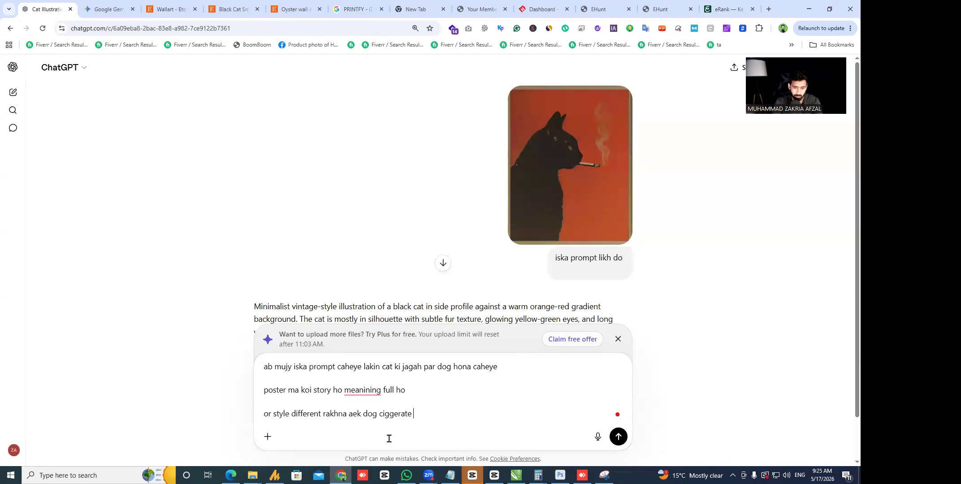
{"action": "type", "text": " pi raha hy ye ho bus"}
{"action": "key", "text": "shift+Return"}
{"action": "key", "text": "shift+Return"}
{"action": "key", "text": "shift+Return"}
{"action": "type", "text": "iska pomrpt likh do"}
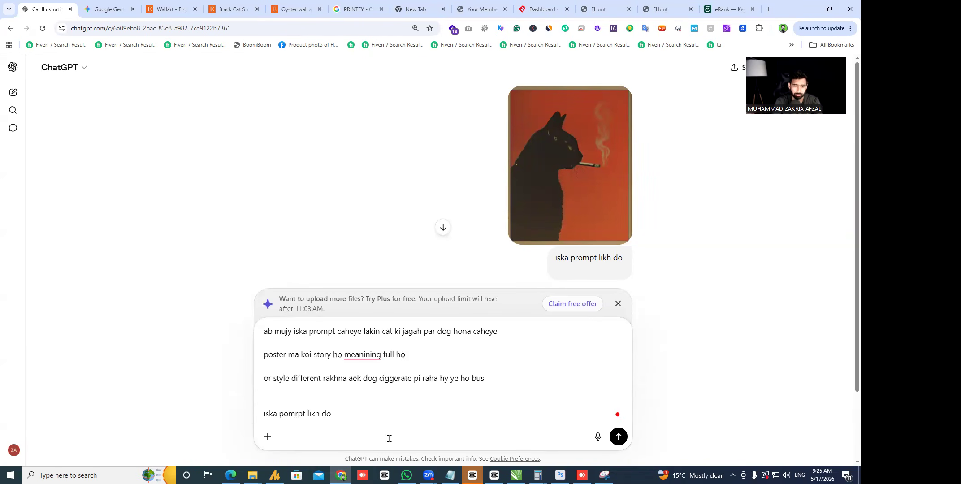
{"action": "key", "text": "Return"}
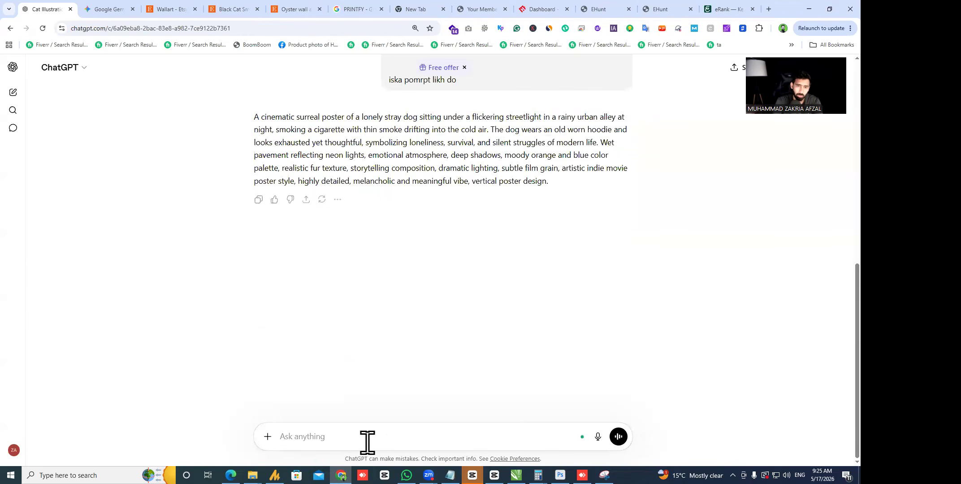
- Send ChatGPT the competitor's copied listing title, asking what other posters its main keyword supports, ignoring cats
{"action": "type", "text": "is k ialwa bhi"}
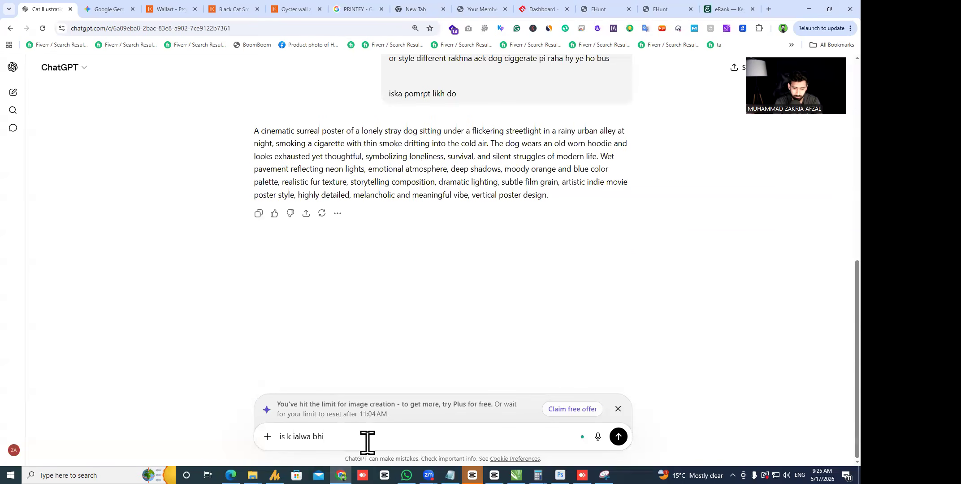
{"action": "type", "text": " kia ideas ho sakty haen mery competitor ka title"}
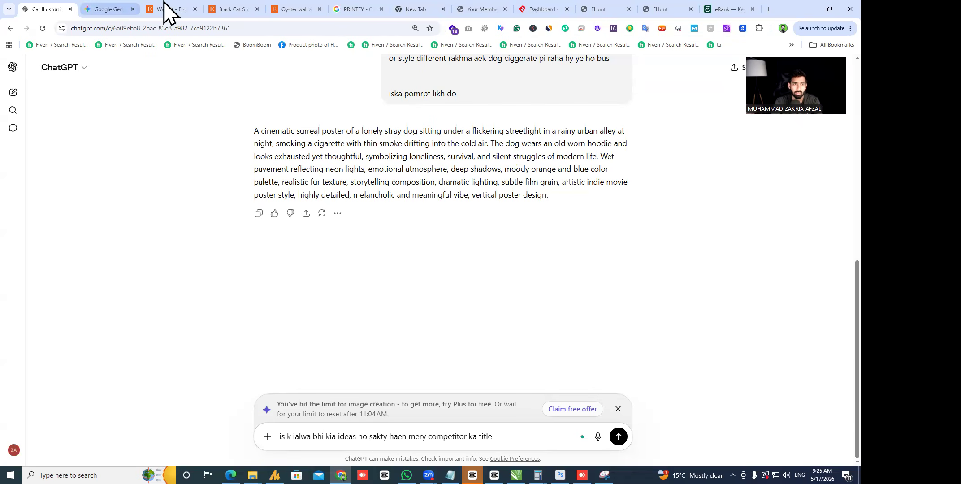
{"action": "left_click", "coordinate": [217, 9]}
{"action": "left_click_drag", "start_coordinate": [572, 137], "coordinate": [703, 169]}
{"action": "key", "text": "ctrl+c"}
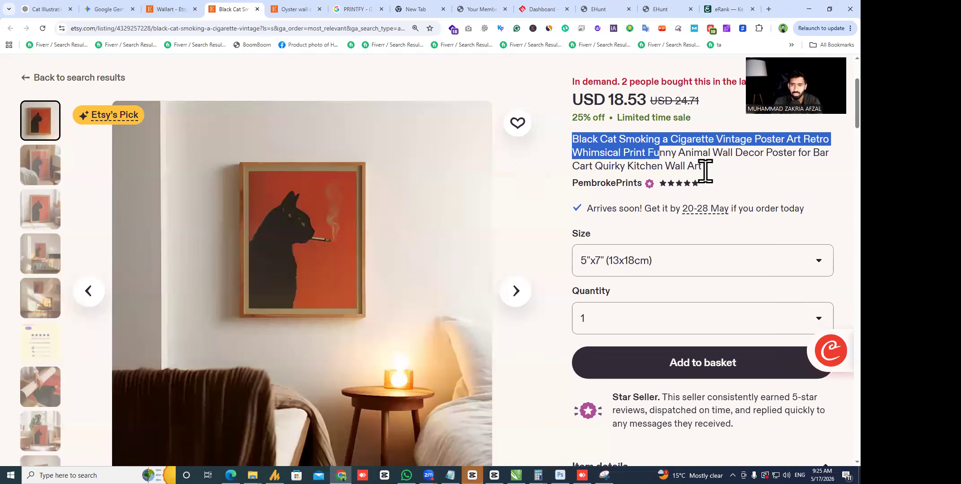
{"action": "left_click", "coordinate": [39, 9]}
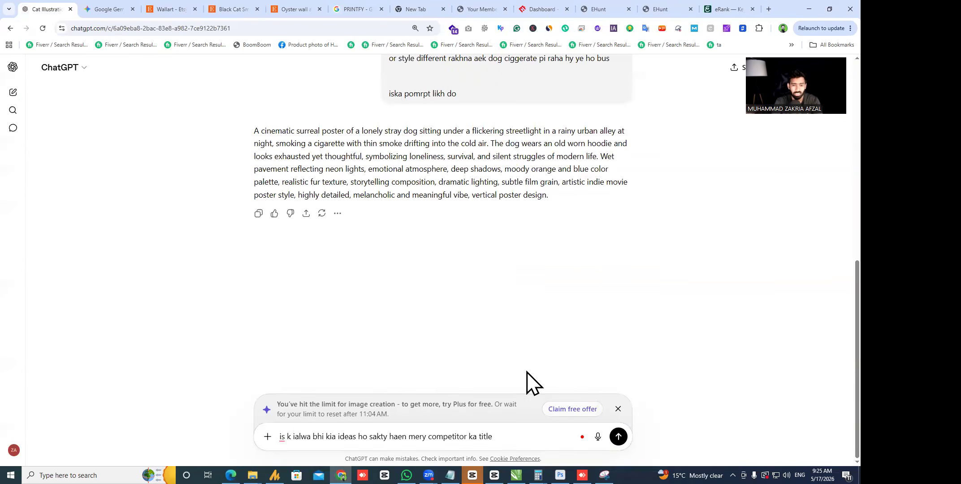
{"action": "key", "text": "shift+Return"}
{"action": "key", "text": "shift+Return"}
{"action": "key", "text": "ctrl+v"}
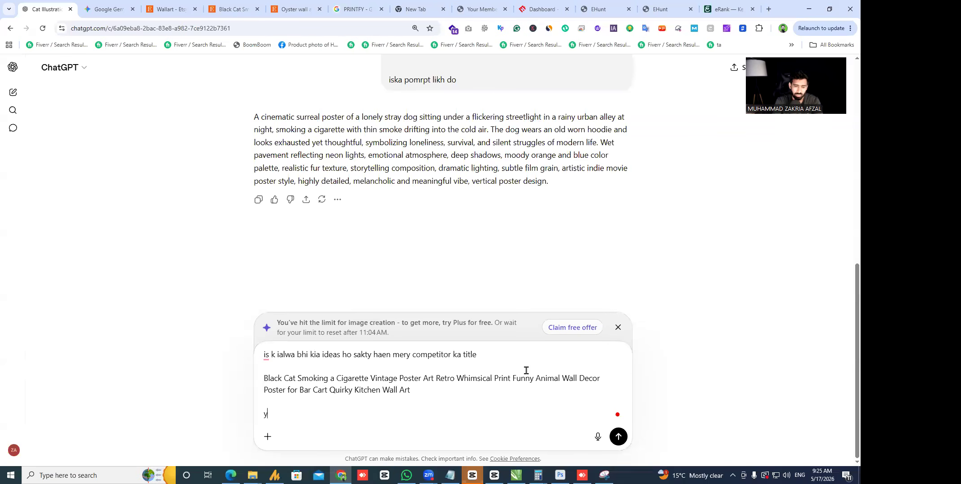
{"action": "type", "text": "ye hy "}
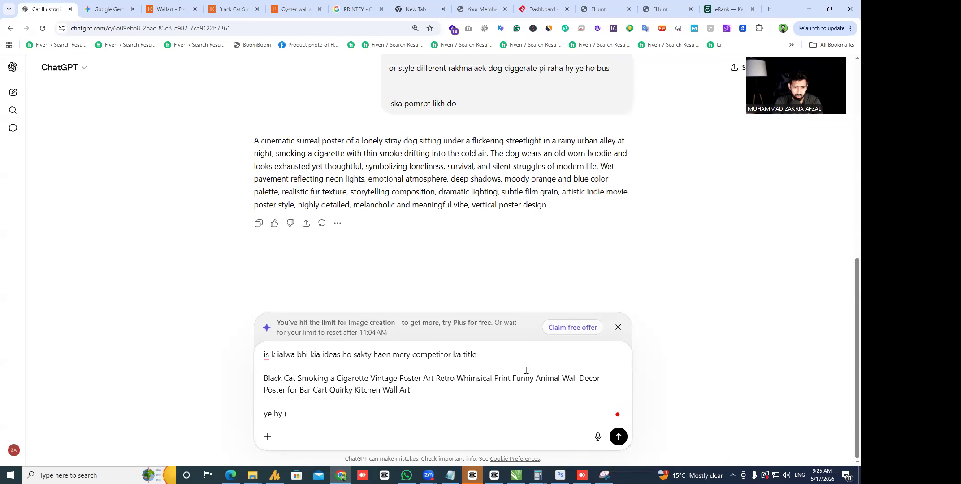
{"action": "type", "text": "ab cat ko ignore kro"}
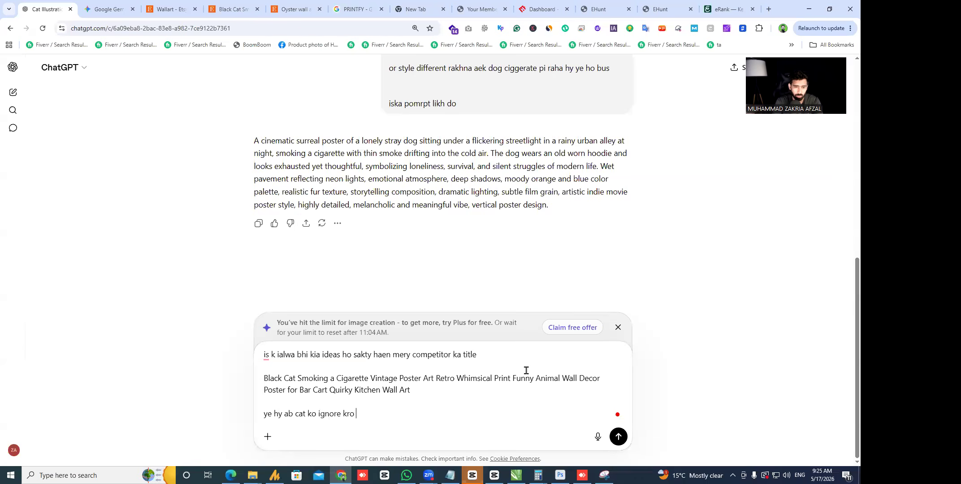
{"action": "type", "text": " or main keyword ko goar karty howe"}
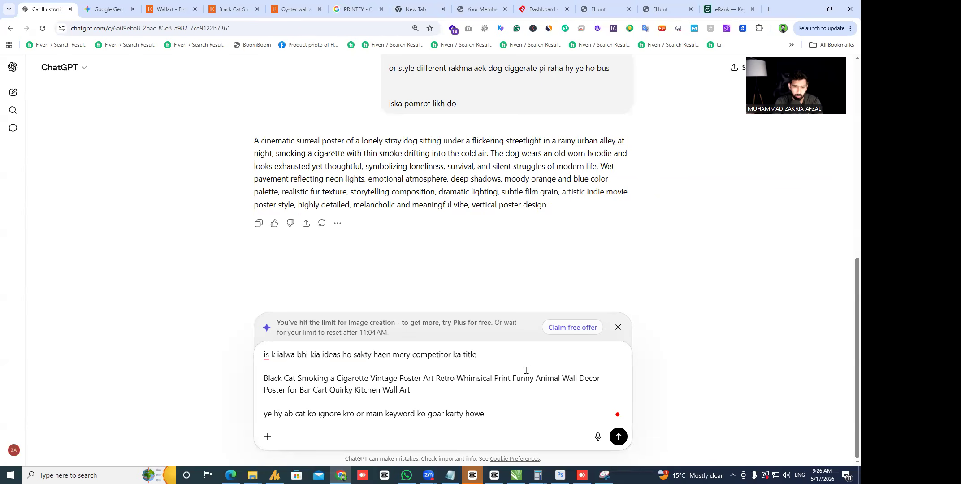
{"action": "type", "text": " mujy batao is k upar ma or konkon"}
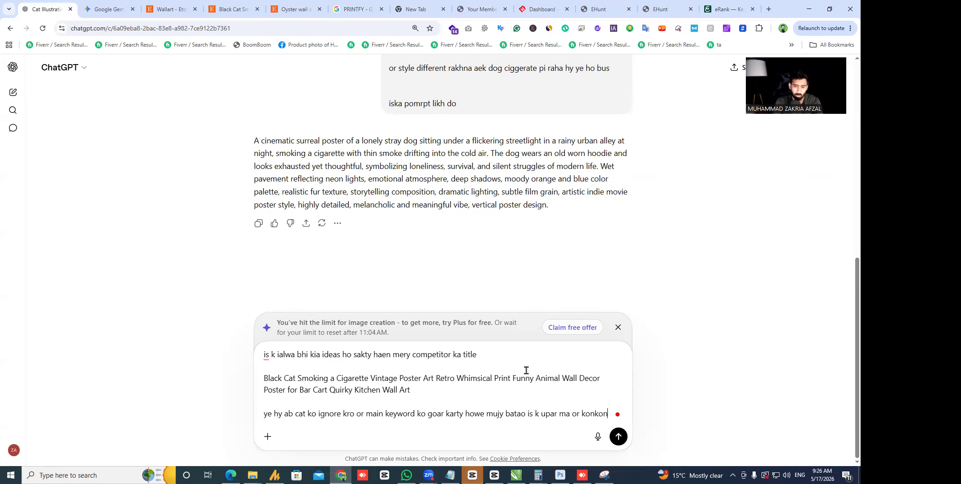
{"action": "type", "text": "poste"}
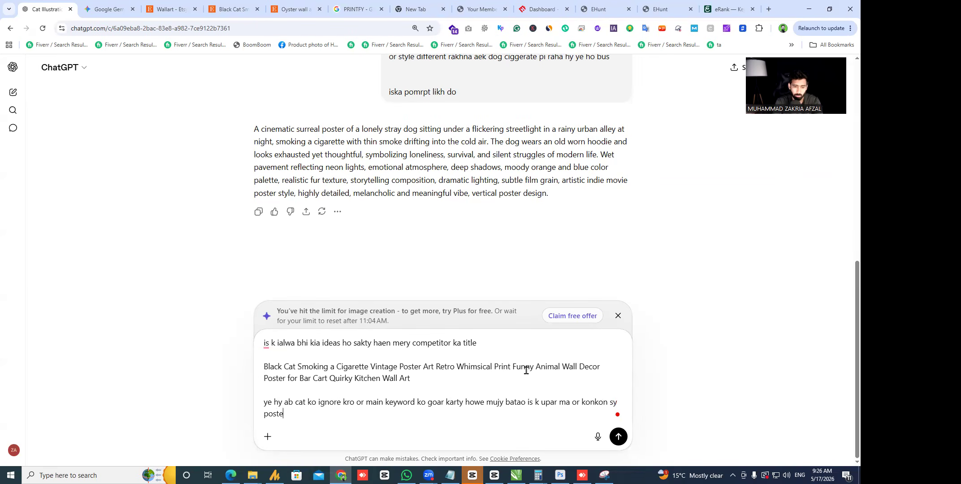
{"action": "type", "text": "r bana sakata hn"}
{"action": "key", "text": "Return"}
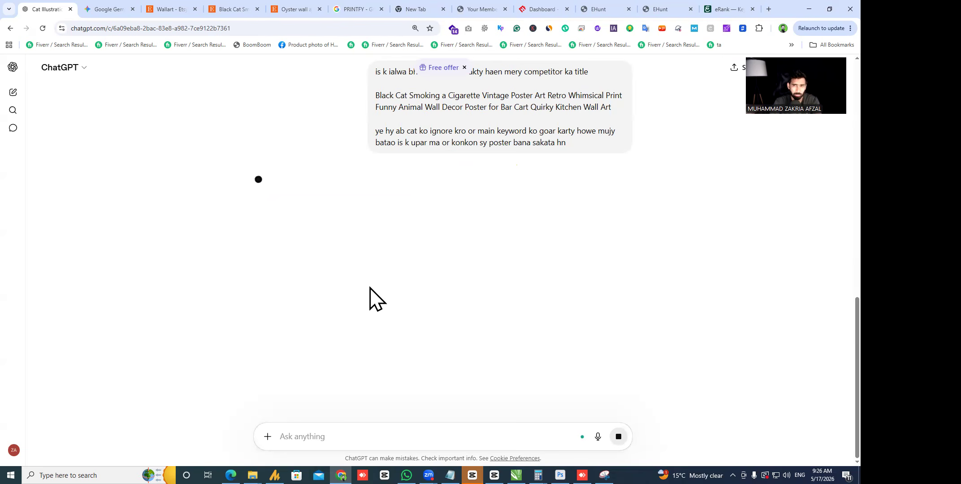
- Review the smoking-animal ideas list, highlighting Sad bulldog, Mafia-style Doberman and Cowboy dog entries
{"action": "scroll", "coordinate": [313, 305], "scroll_direction": "up", "scroll_amount": 1}
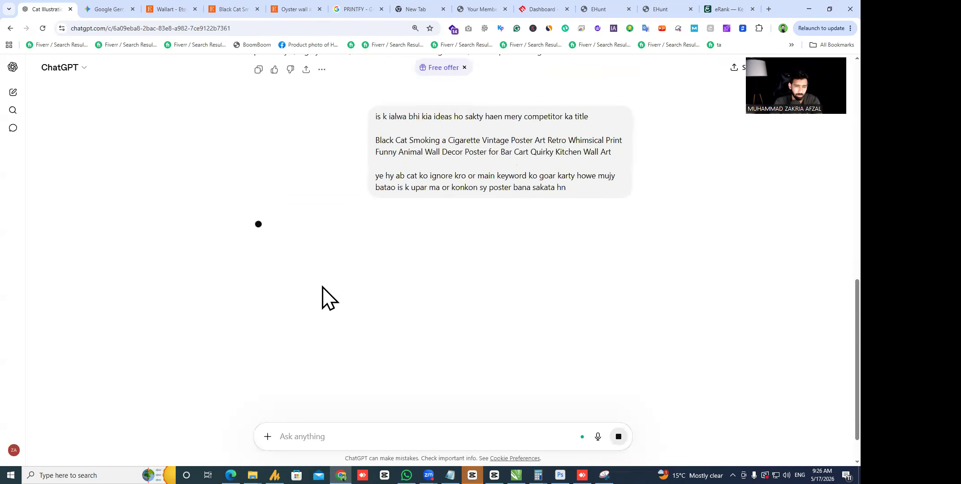
{"action": "scroll", "coordinate": [272, 294], "scroll_direction": "up", "scroll_amount": 3}
{"action": "scroll", "coordinate": [275, 258], "scroll_direction": "down", "scroll_amount": 2}
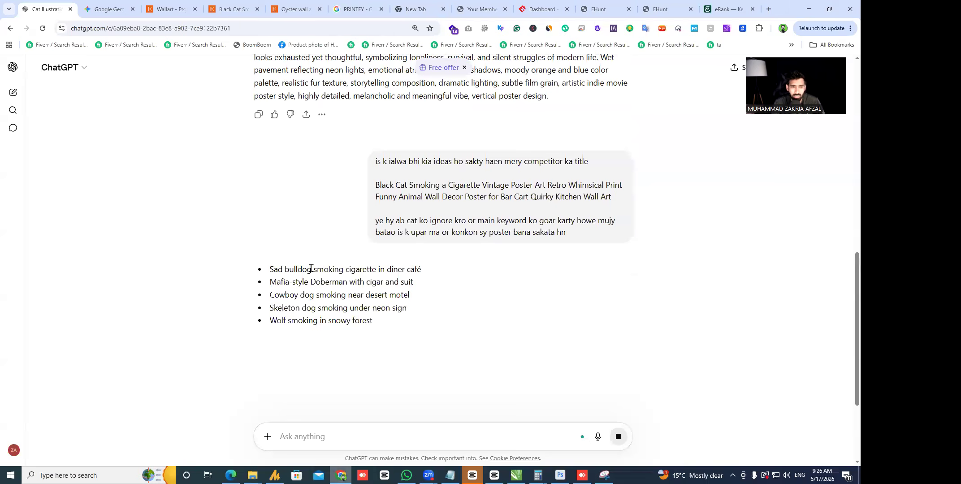
{"action": "left_click_drag", "start_coordinate": [312, 269], "coordinate": [431, 276]}
{"action": "left_click", "coordinate": [518, 250]}
{"action": "left_click_drag", "start_coordinate": [277, 281], "coordinate": [364, 287]}
{"action": "left_click", "coordinate": [564, 326]}
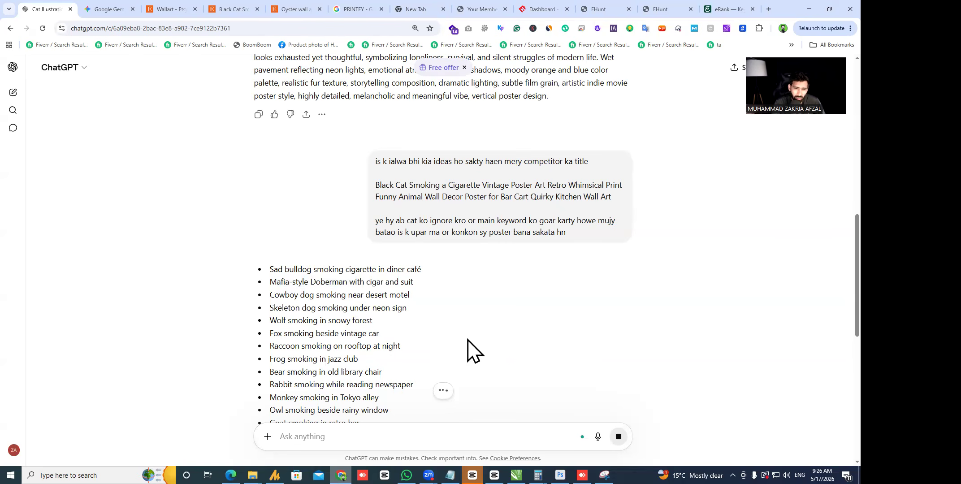
{"action": "left_click_drag", "start_coordinate": [269, 294], "coordinate": [369, 300]}
{"action": "left_click", "coordinate": [425, 301]}
{"action": "triple_click", "coordinate": [408, 292]}
{"action": "left_click", "coordinate": [418, 306]}
{"action": "triple_click", "coordinate": [408, 291]}
{"action": "left_click", "coordinate": [409, 293]}
{"action": "scroll", "coordinate": [272, 305], "scroll_direction": "down", "scroll_amount": 1}
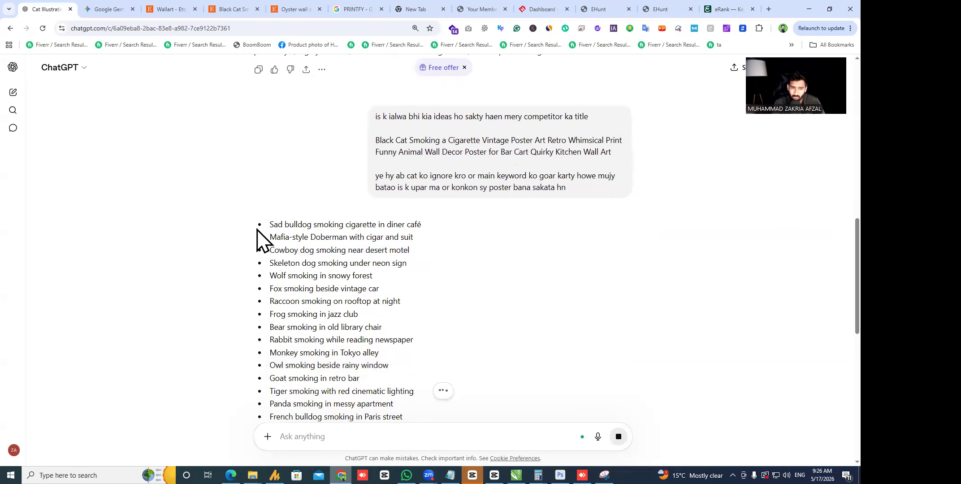
{"action": "scroll", "coordinate": [322, 307], "scroll_direction": "down", "scroll_amount": 6}
{"action": "left_click_drag", "start_coordinate": [269, 224], "coordinate": [435, 352]}
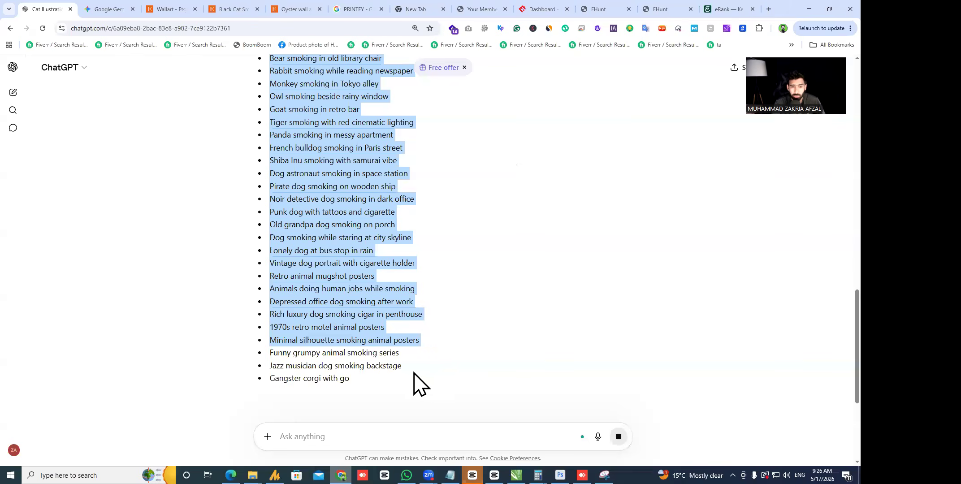
{"action": "left_click", "coordinate": [420, 360]}
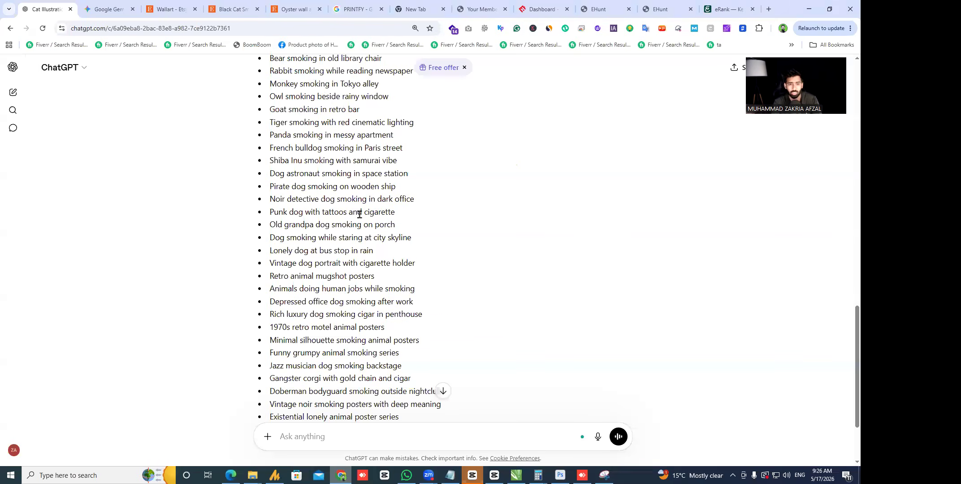
- Select 'Goat smoking in retro bar' and quote it into a new ChatGPT message
{"action": "scroll", "coordinate": [358, 214], "scroll_direction": "down", "scroll_amount": 2}
{"action": "scroll", "coordinate": [386, 275], "scroll_direction": "up", "scroll_amount": 10}
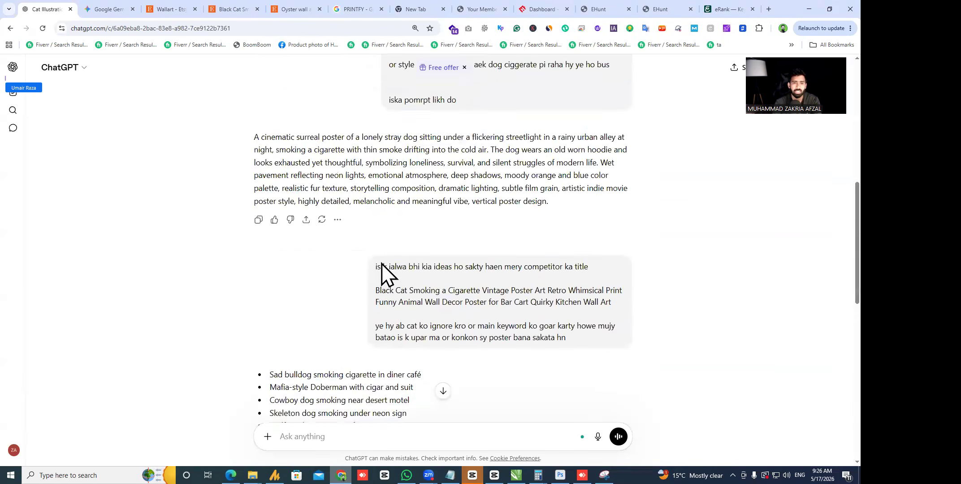
{"action": "scroll", "coordinate": [381, 263], "scroll_direction": "up", "scroll_amount": 3}
{"action": "scroll", "coordinate": [258, 245], "scroll_direction": "down", "scroll_amount": 7}
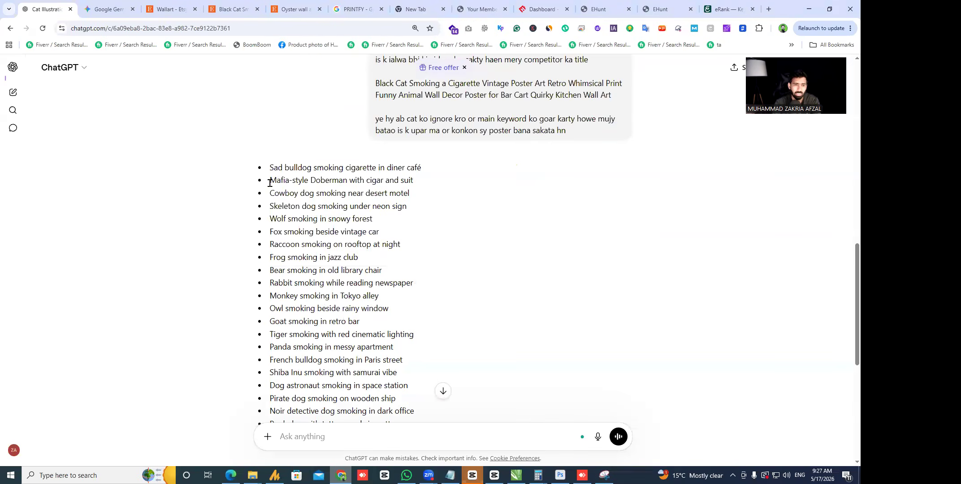
{"action": "left_click_drag", "start_coordinate": [270, 179], "coordinate": [383, 345]}
{"action": "scroll", "coordinate": [384, 345], "scroll_direction": "down", "scroll_amount": 1}
{"action": "left_click", "coordinate": [363, 282]}
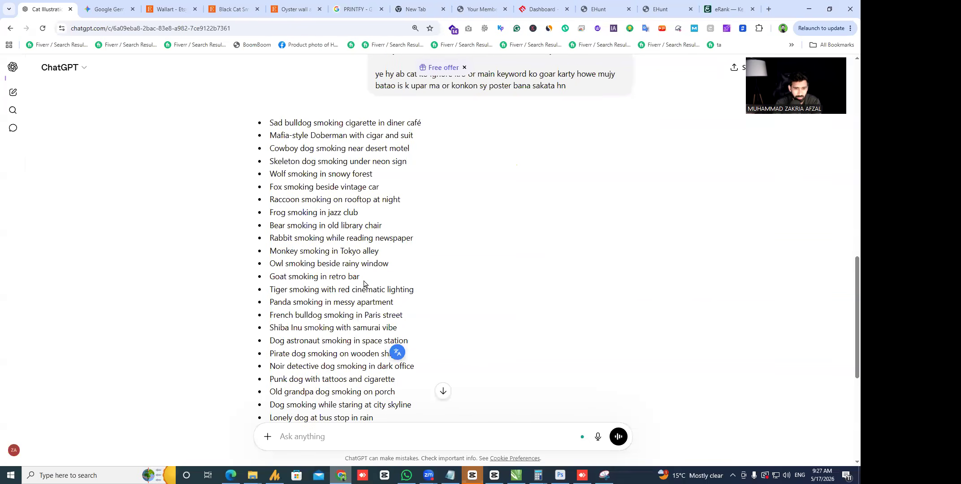
{"action": "left_click_drag", "start_coordinate": [363, 282], "coordinate": [247, 281]}
{"action": "left_click", "coordinate": [309, 257]}
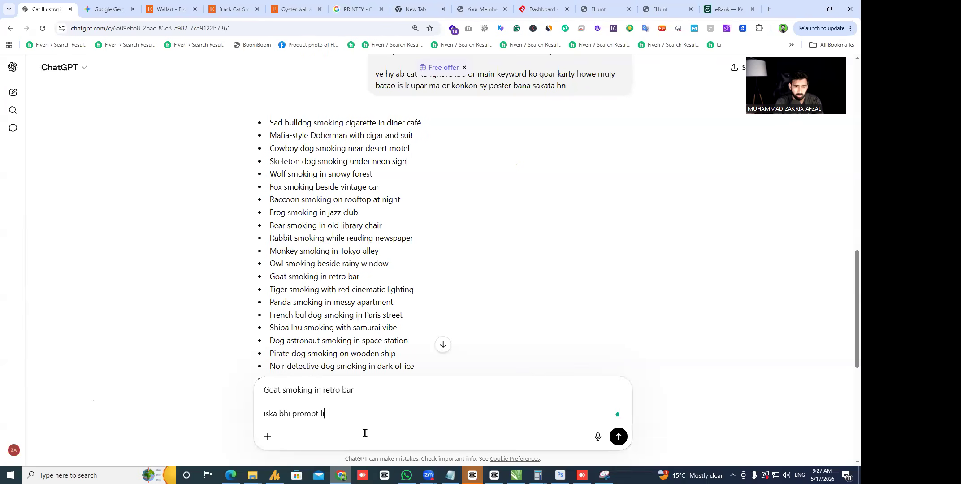
- Ask ChatGPT for a goat poster prompt ('iska bhi prompt likh do'), then for its image ('iski image banao')
{"action": "type", "text": "iska bhi prompt likh do"}
{"action": "key", "text": "Return"}
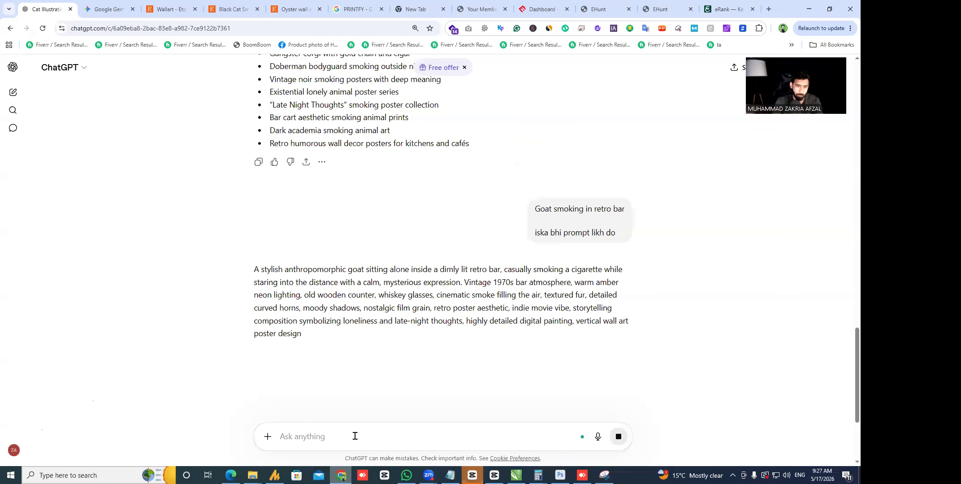
{"action": "type", "text": "iski image banao"}
{"action": "key", "text": "Return"}
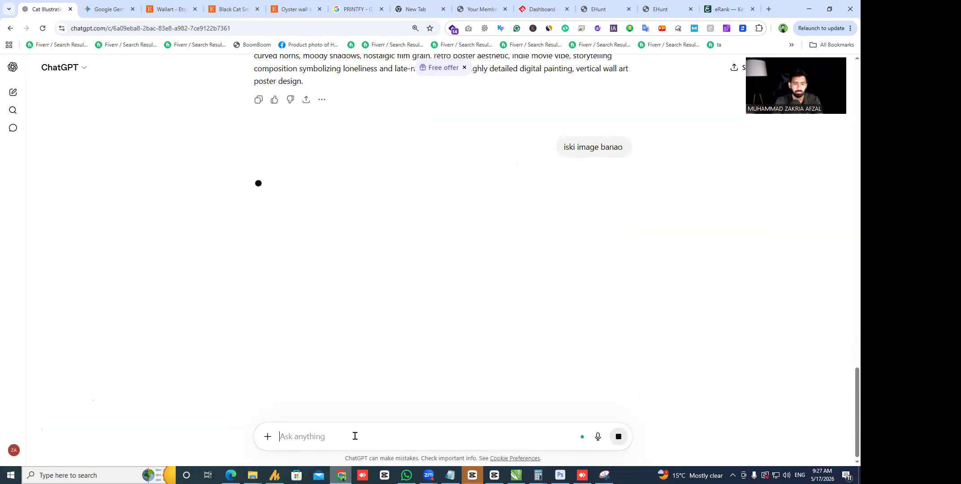
- Select the whole stray-dog poster prompt paragraph further up the chat
{"action": "scroll", "coordinate": [464, 267], "scroll_direction": "up", "scroll_amount": 15}
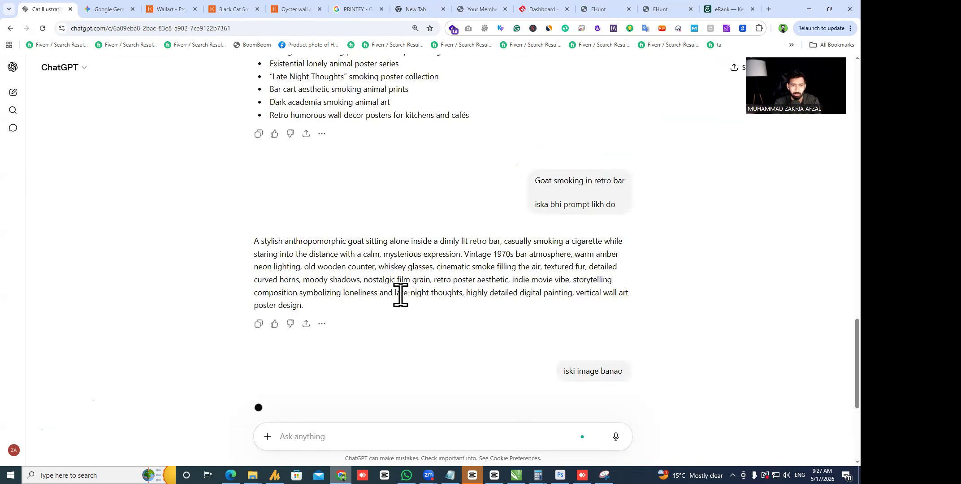
{"action": "scroll", "coordinate": [246, 331], "scroll_direction": "up", "scroll_amount": 3}
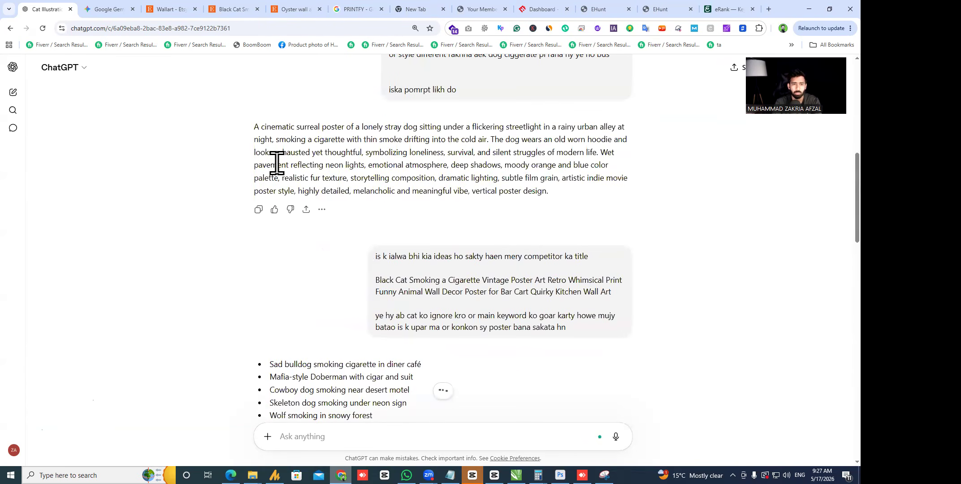
{"action": "left_click_drag", "start_coordinate": [553, 192], "coordinate": [197, 130]}
{"action": "key", "text": "ctrl+c"}
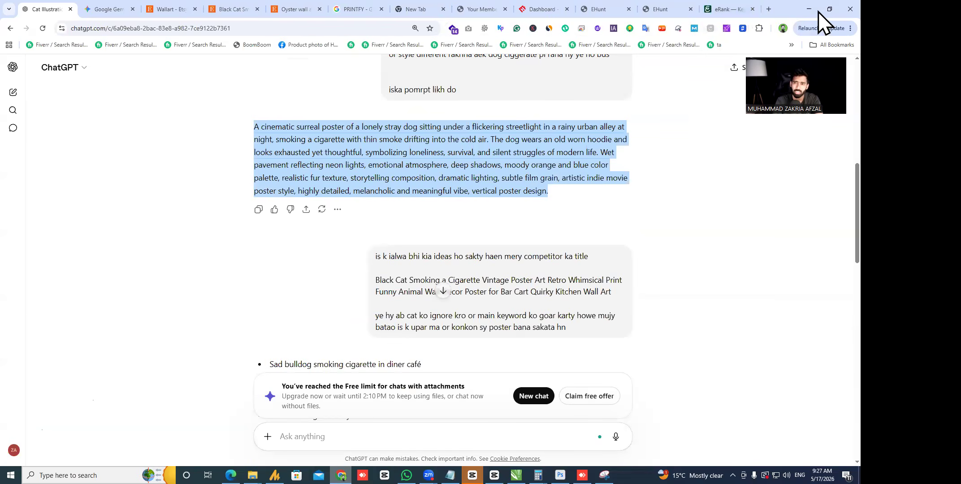
- In a new Gemini tab, paste the stray-dog poster prompt and send it on the Pro model
{"action": "left_click", "coordinate": [769, 10]}
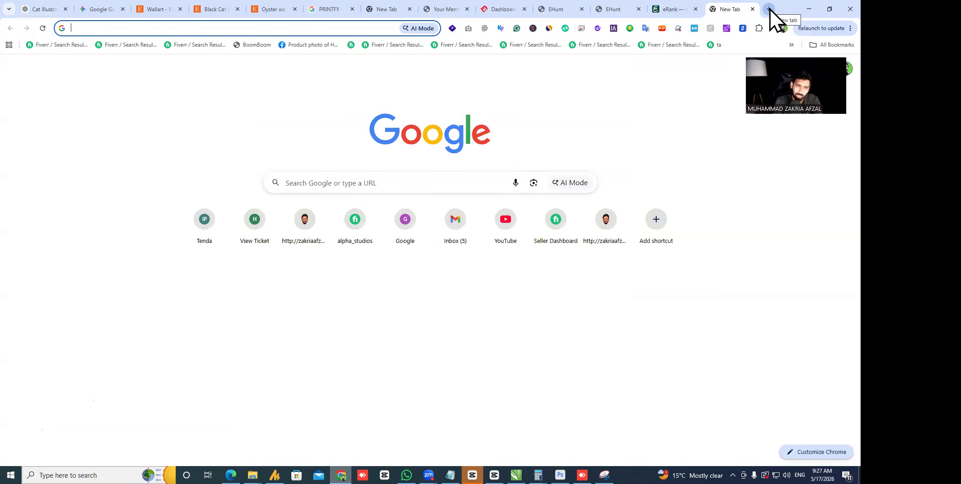
{"action": "type", "text": "gemi"}
{"action": "key", "text": "Return"}
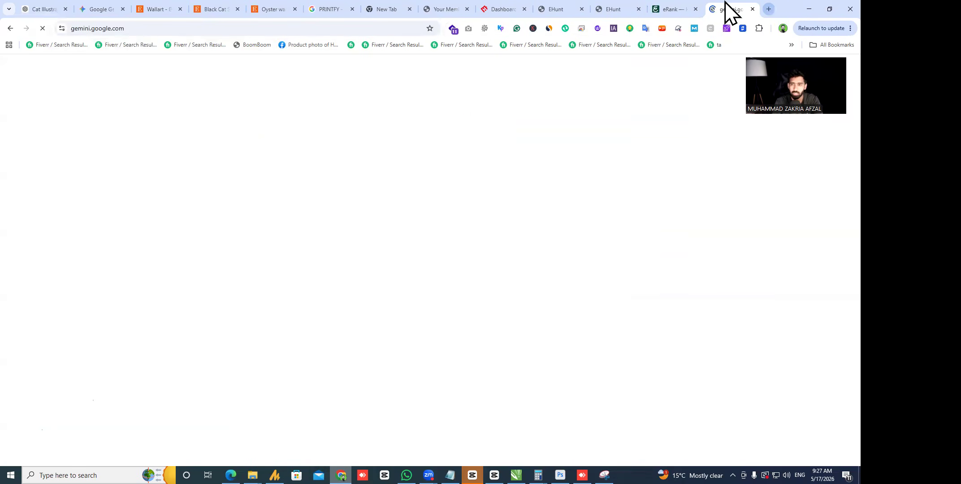
{"action": "key", "text": "ctrl+v"}
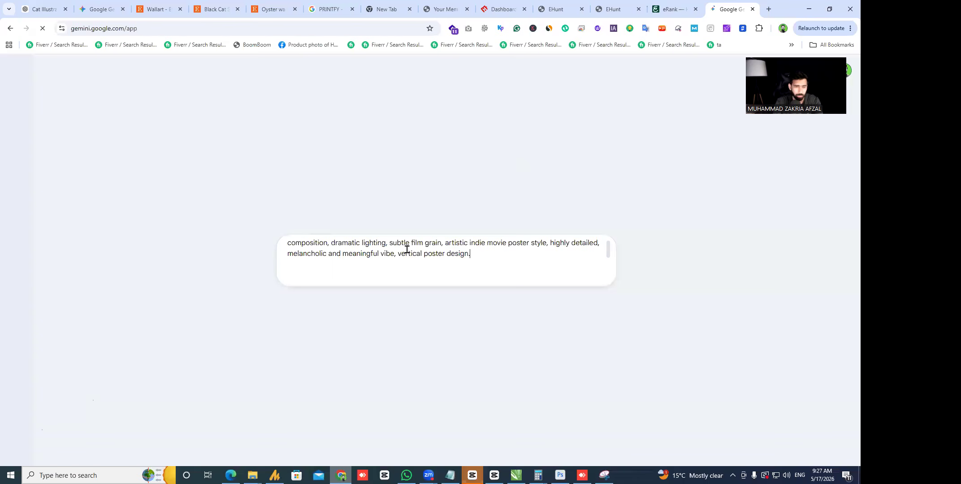
{"action": "left_click", "coordinate": [569, 305]}
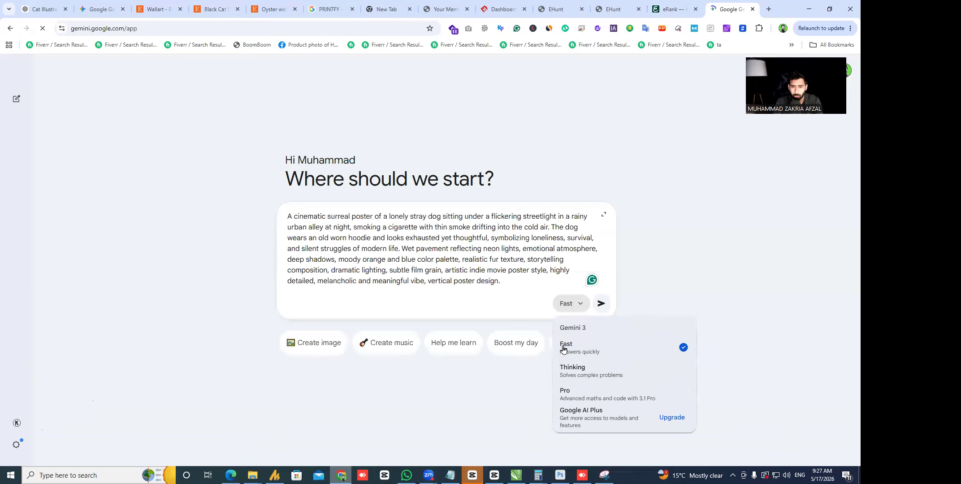
{"action": "left_click", "coordinate": [591, 398]}
{"action": "left_click", "coordinate": [601, 304]}
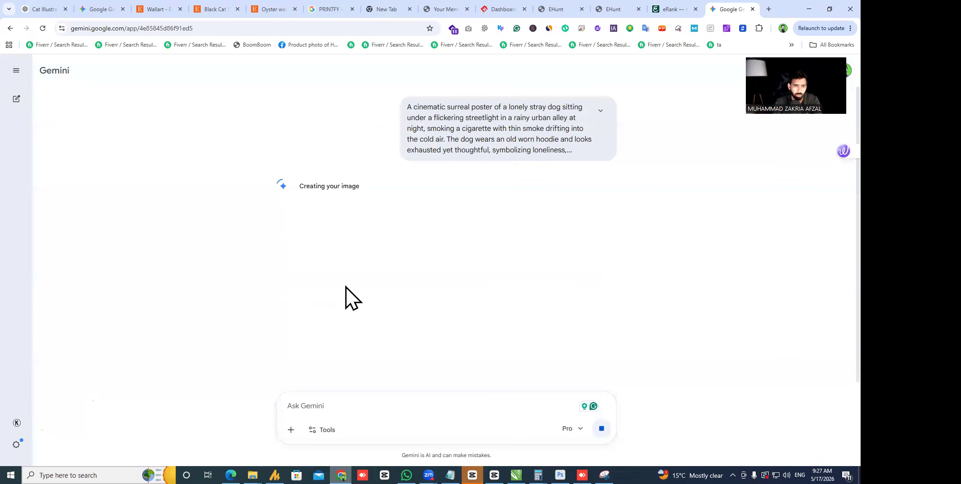
- Copy the goat poster prompt and send it in a fresh ChatGPT chat
{"action": "left_click", "coordinate": [47, 9]}
{"action": "scroll", "coordinate": [204, 227], "scroll_direction": "down", "scroll_amount": 15}
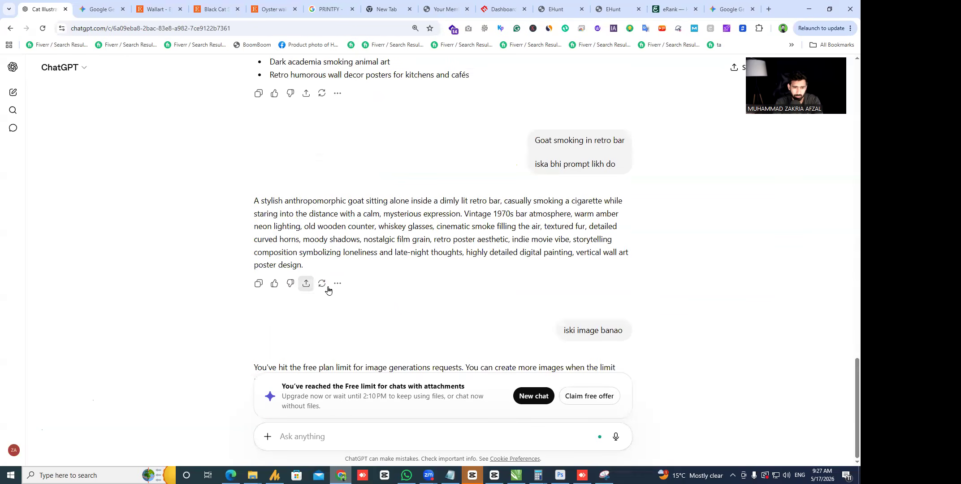
{"action": "left_click_drag", "start_coordinate": [317, 264], "coordinate": [248, 200]}
{"action": "key", "text": "ctrl+c"}
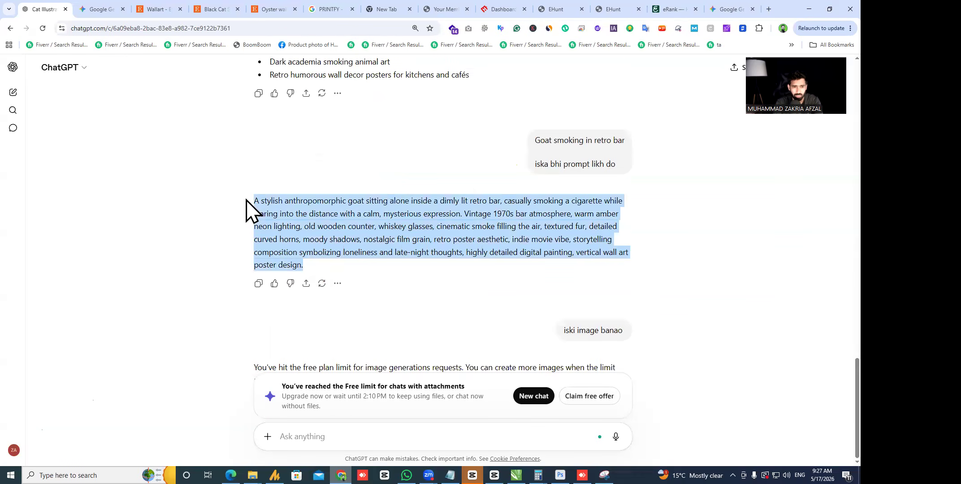
{"action": "left_click", "coordinate": [12, 92]}
{"action": "key", "text": "ctrl+v"}
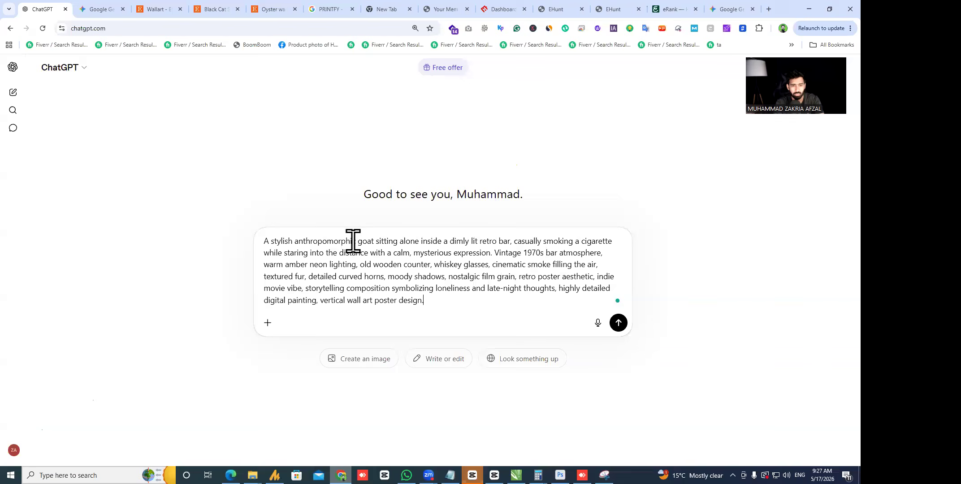
{"action": "key", "text": "Return"}
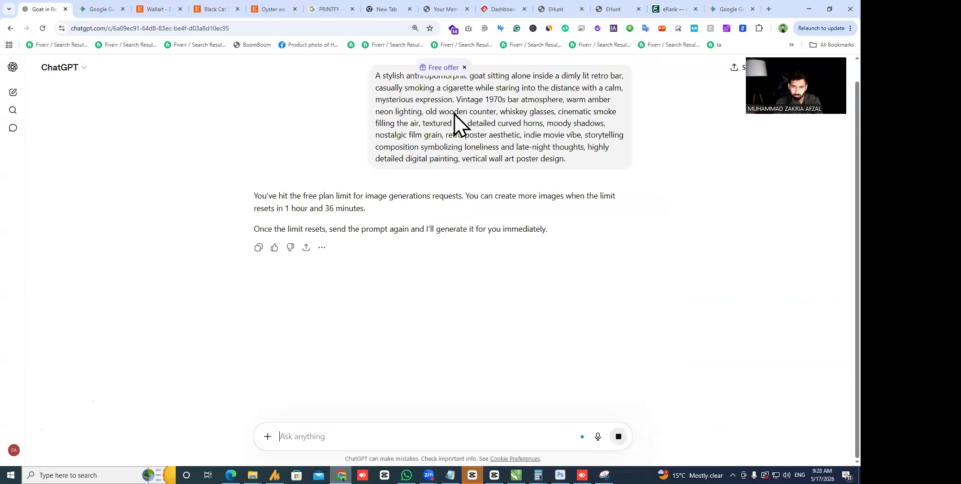
- Load Gemini in another new browser tab for the goat prompt
{"action": "left_click", "coordinate": [729, 9]}
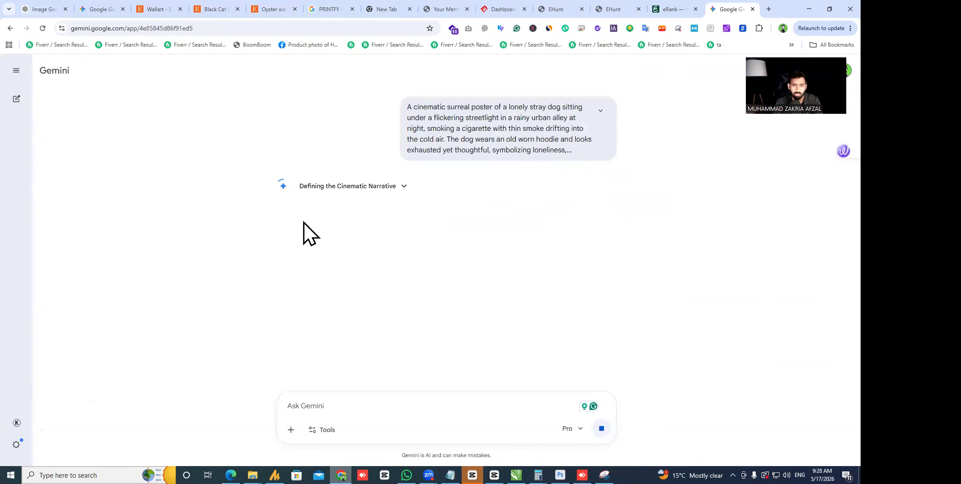
{"action": "left_click", "coordinate": [771, 9]}
{"action": "type", "text": "gemini.google.com"}
{"action": "key", "text": "Return"}
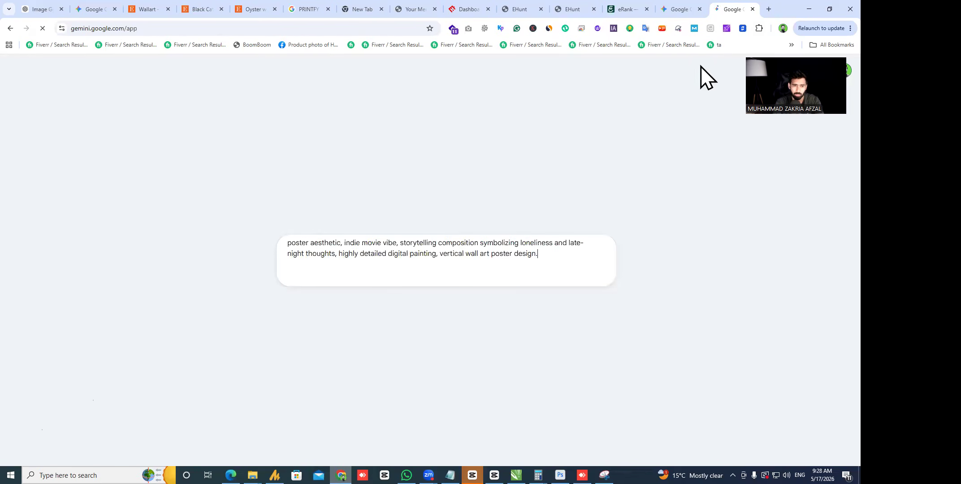
- Open Ideogram's my-images page in a new tab and copy the goat poster prompt from ChatGPT
{"action": "left_click", "coordinate": [769, 10]}
{"action": "type", "text": "ideo"}
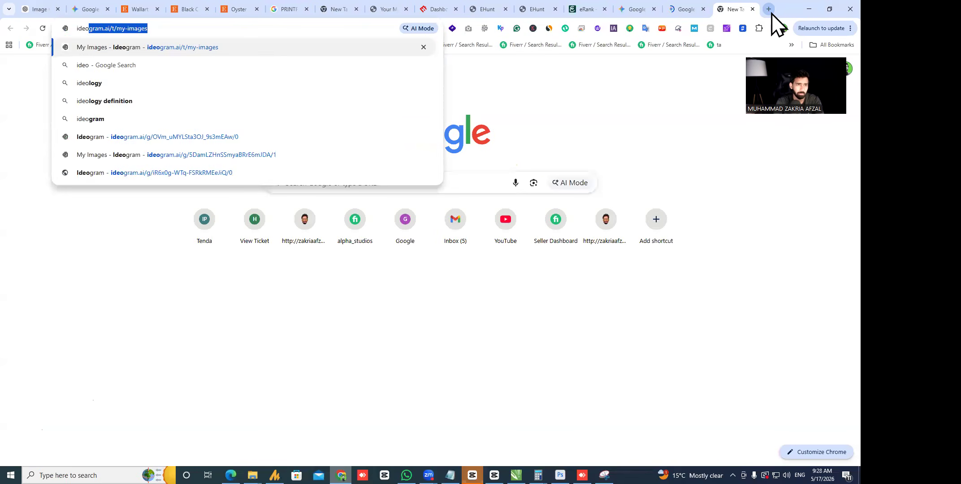
{"action": "key", "text": "Return"}
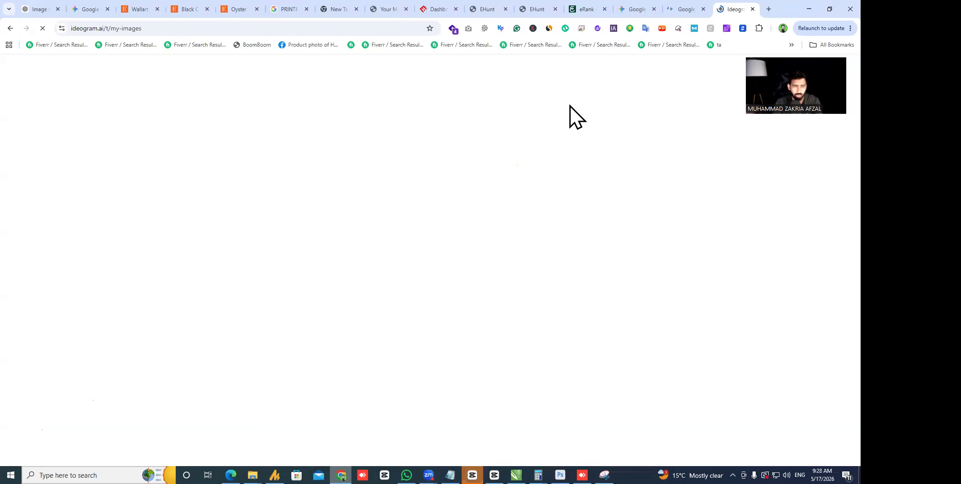
{"action": "left_click", "coordinate": [47, 9]}
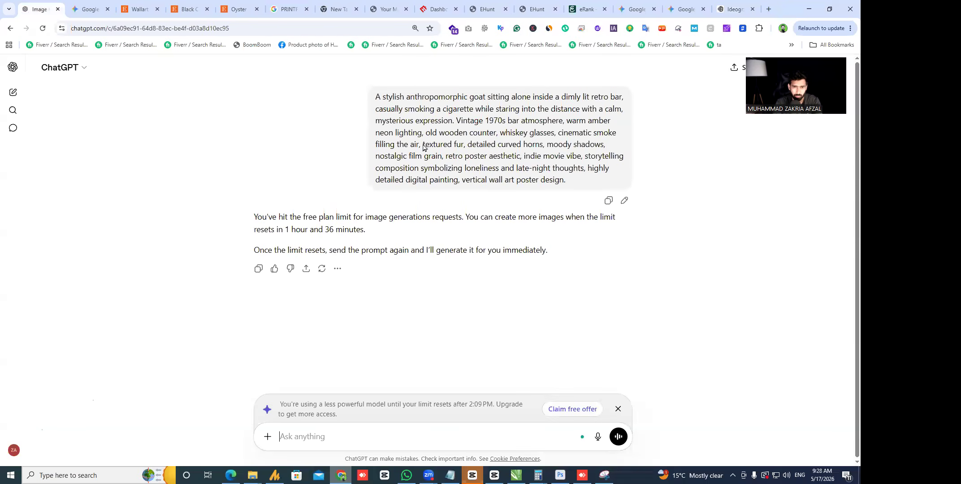
{"action": "left_click_drag", "start_coordinate": [574, 179], "coordinate": [369, 95]}
{"action": "key", "text": "ctrl+c"}
{"action": "left_click", "coordinate": [728, 9]}
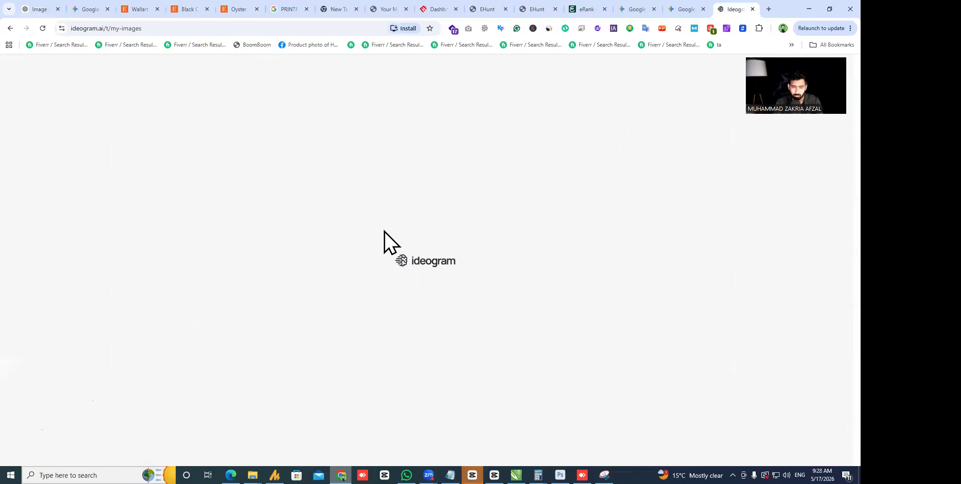
{"action": "left_click", "coordinate": [636, 9]}
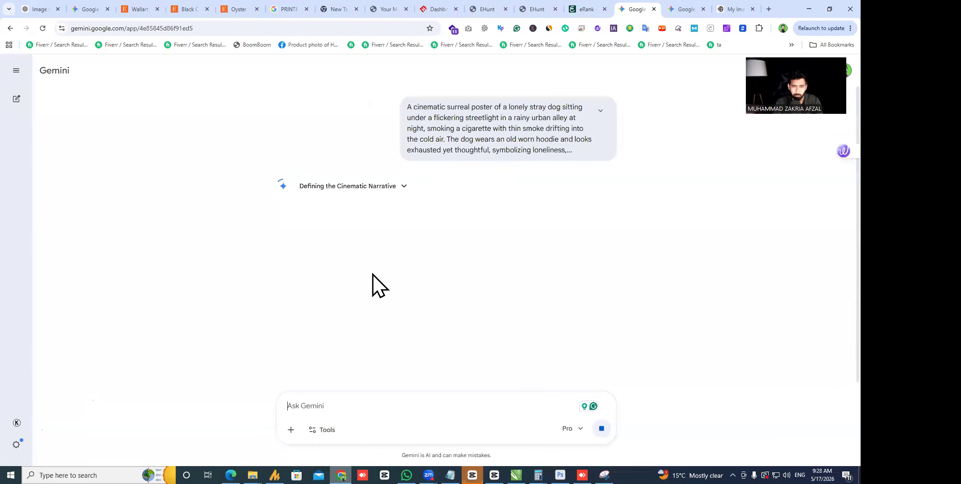
{"action": "left_click", "coordinate": [747, 8]}
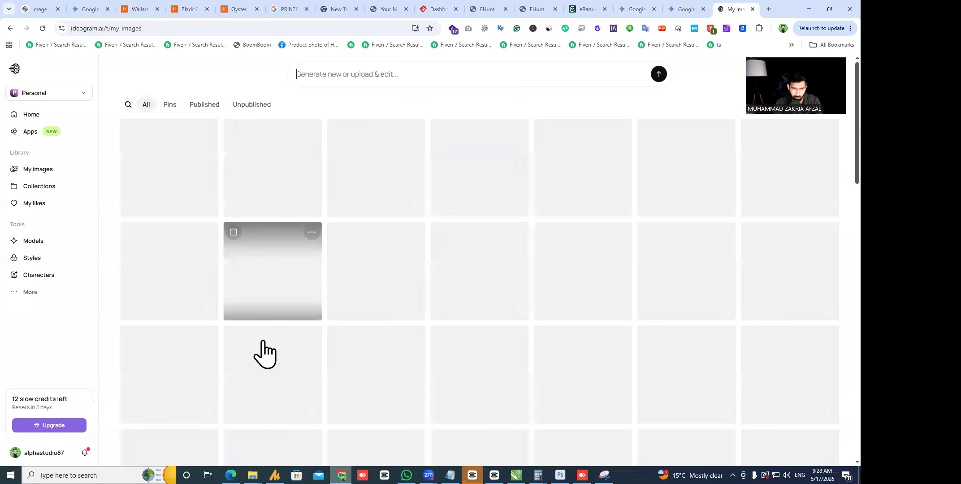
- Paste the goat-in-retro-bar prompt into Ideogram, confirm the 2:3 aspect ratio, and generate
{"action": "left_click", "coordinate": [388, 81]}
{"action": "key", "text": "ctrl+v"}
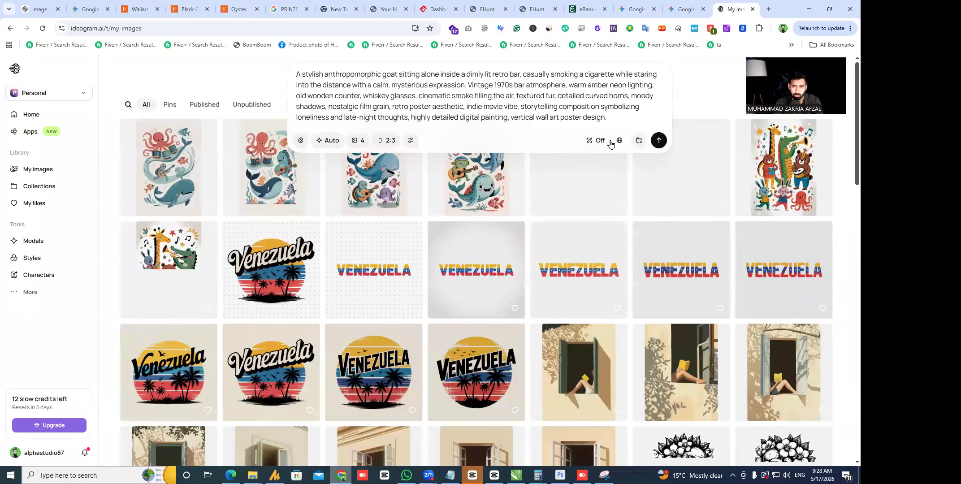
{"action": "left_click", "coordinate": [386, 140]}
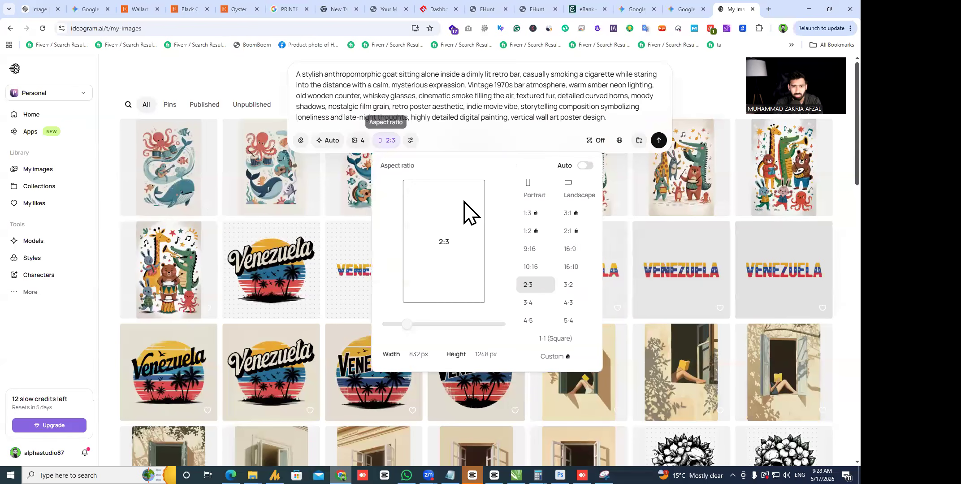
{"action": "left_click", "coordinate": [658, 141]}
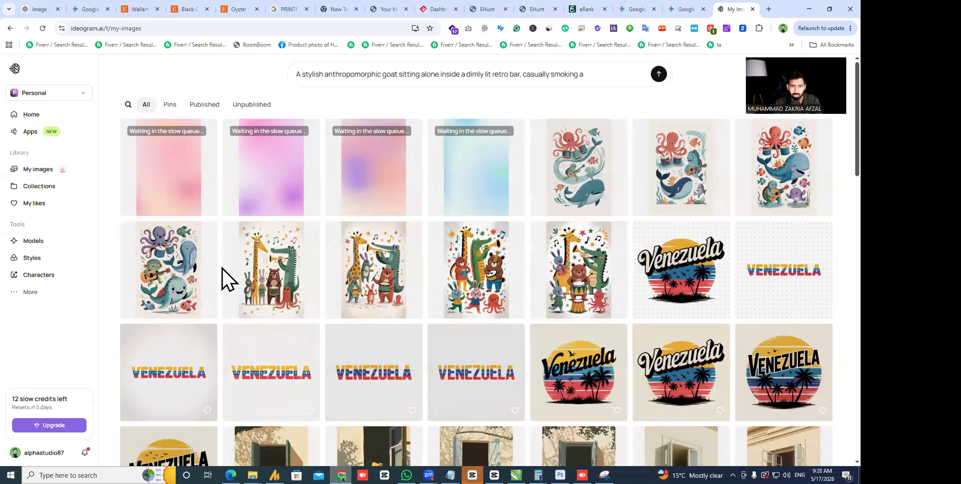
- Copy the full stray-dog prompt from Gemini and generate Ideogram images from it
{"action": "left_click", "coordinate": [691, 10]}
{"action": "left_click", "coordinate": [635, 9]}
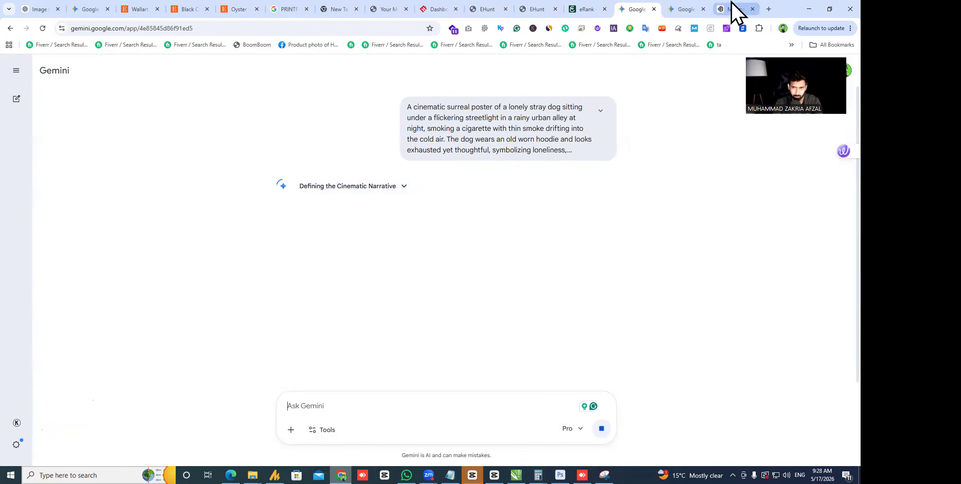
{"action": "left_click", "coordinate": [600, 110]}
{"action": "triple_click", "coordinate": [491, 121]}
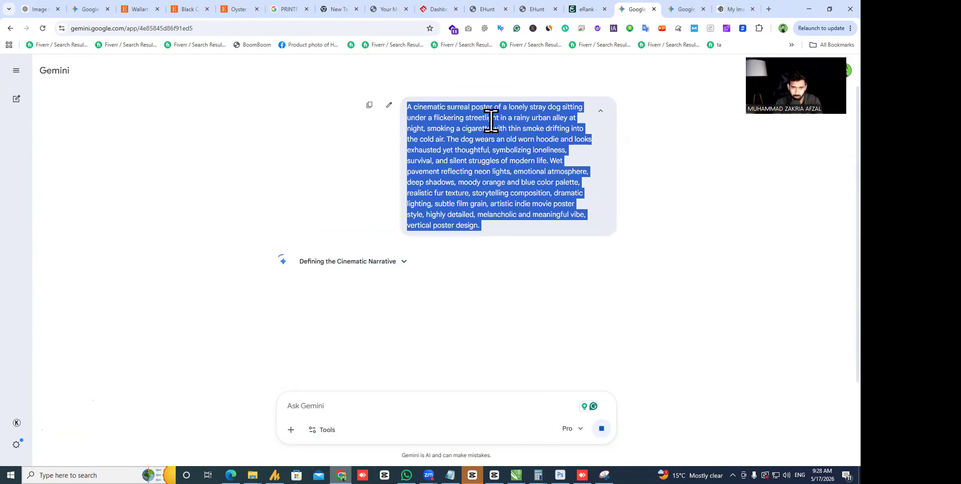
{"action": "left_click", "coordinate": [717, 5]}
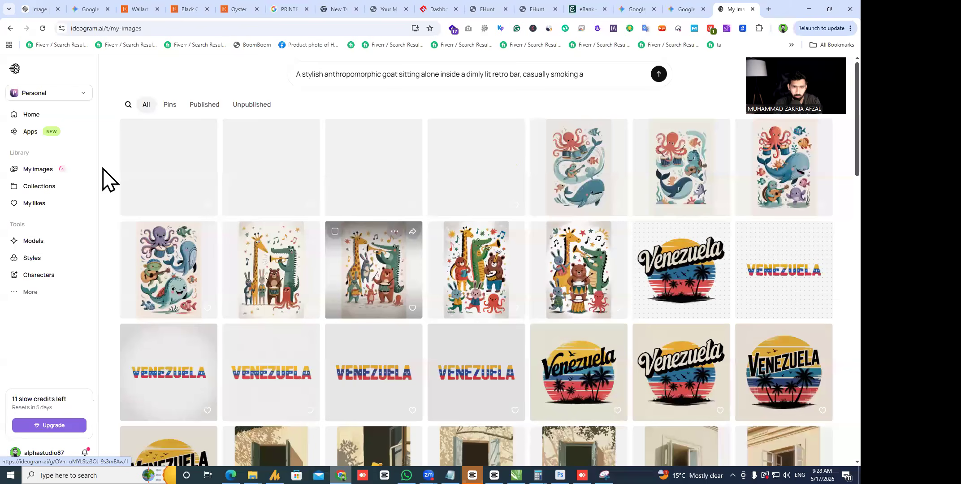
{"action": "left_click", "coordinate": [465, 70]}
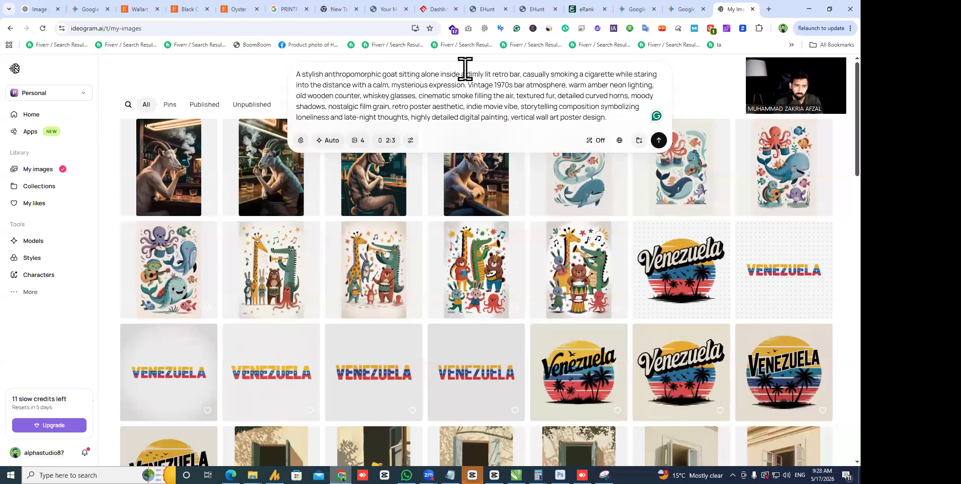
{"action": "key", "text": "ctrl+a"}
{"action": "key", "text": "ctrl+v"}
{"action": "key", "text": "Return"}
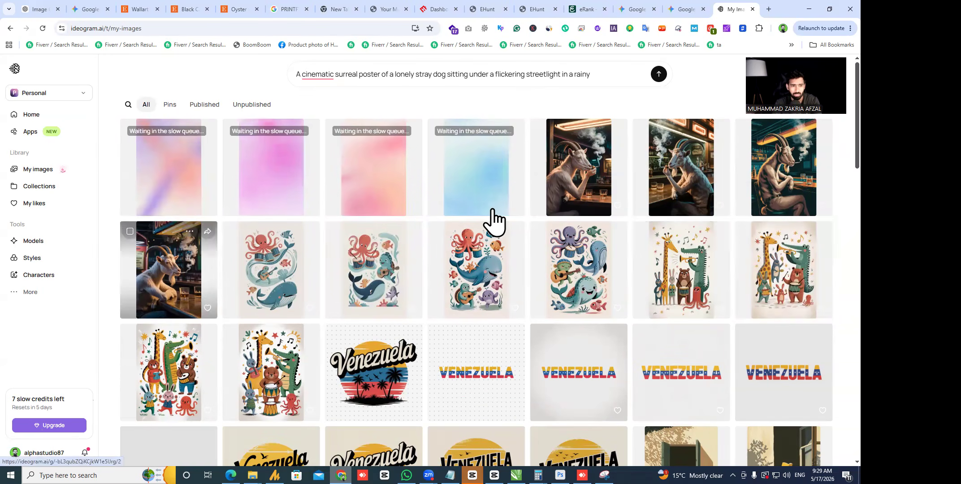
- View one of the generated goat posters at full size
{"action": "left_click", "coordinate": [735, 327]}
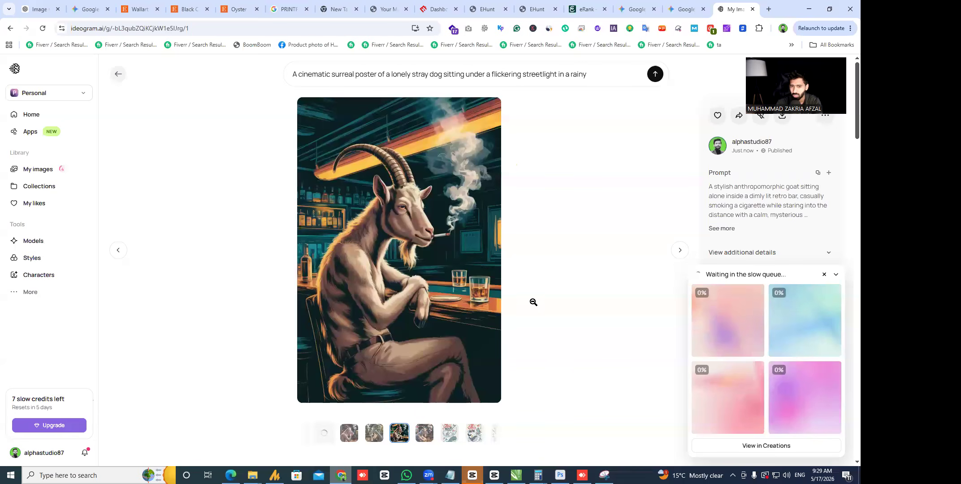
{"action": "left_click", "coordinate": [574, 283]}
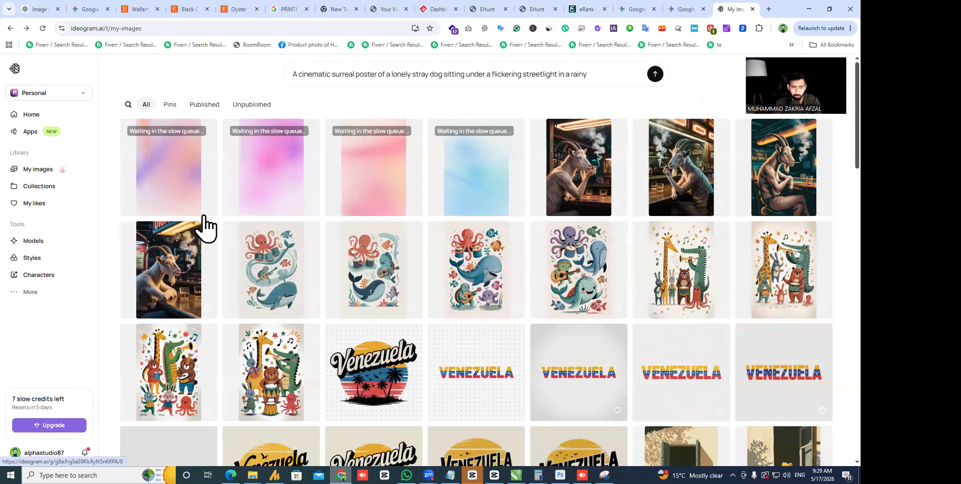
{"action": "left_click", "coordinate": [37, 10]}
- In the Cat Illustration Prompt chat, request a goat prompt in the cat poster's vintage style and select it
{"action": "left_click", "coordinate": [103, 150]}
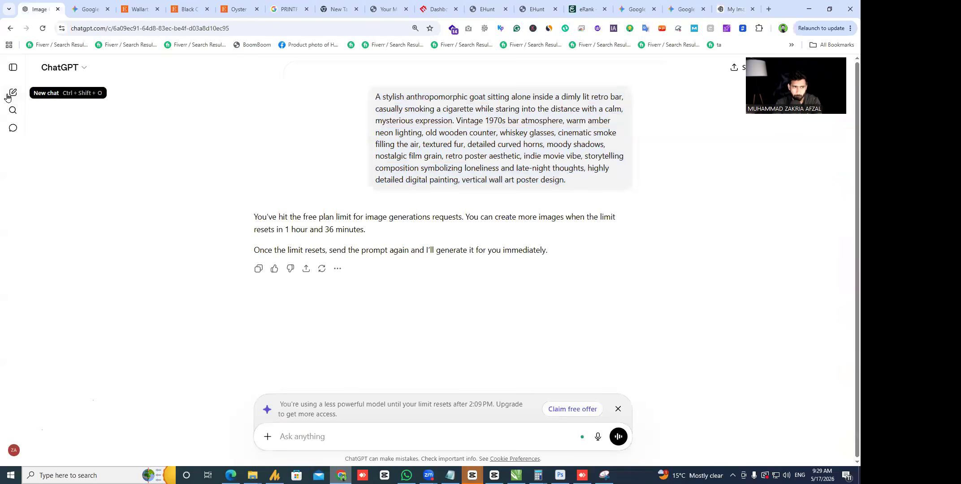
{"action": "left_click", "coordinate": [12, 66]}
{"action": "left_click", "coordinate": [69, 216]}
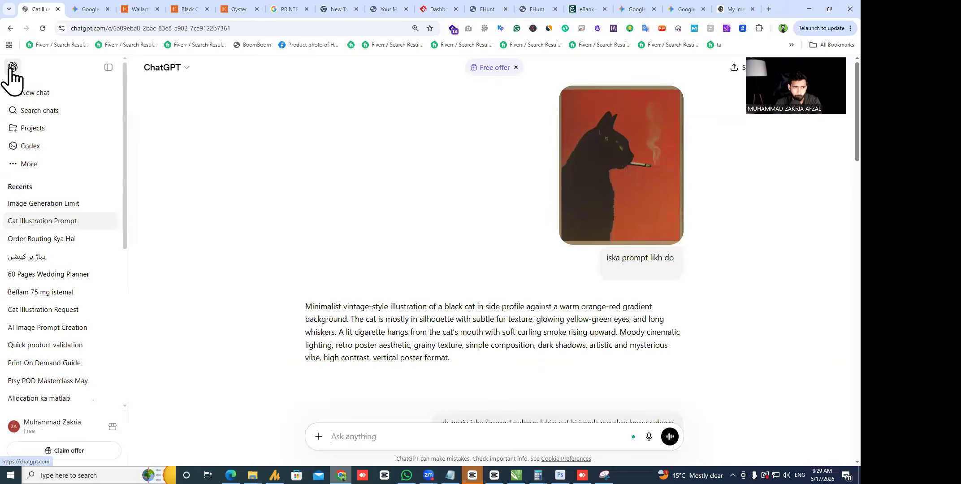
{"action": "left_click", "coordinate": [108, 67]}
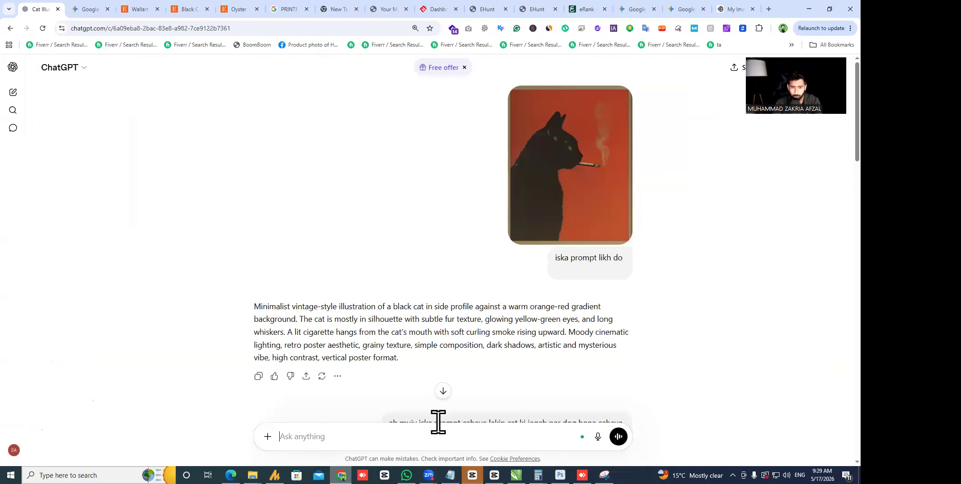
{"action": "scroll", "coordinate": [437, 394], "scroll_direction": "down", "scroll_amount": 4}
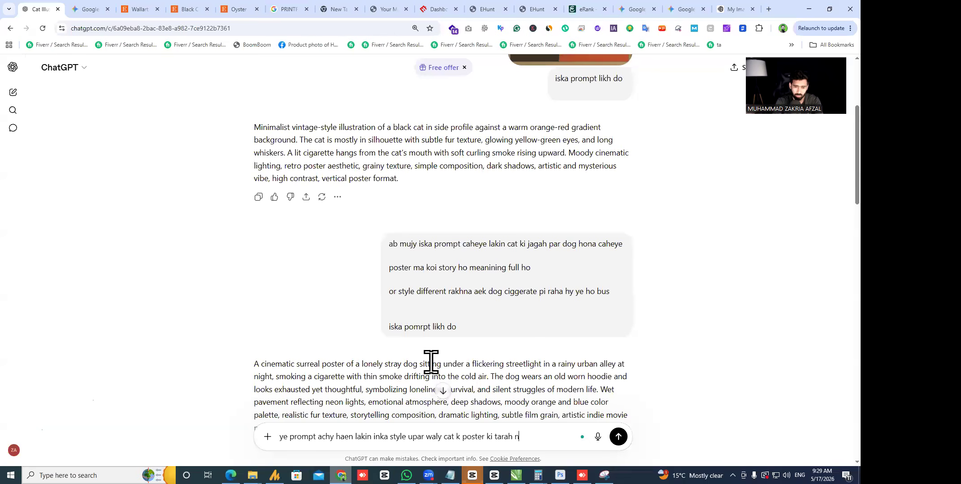
{"action": "key", "text": "Return"}
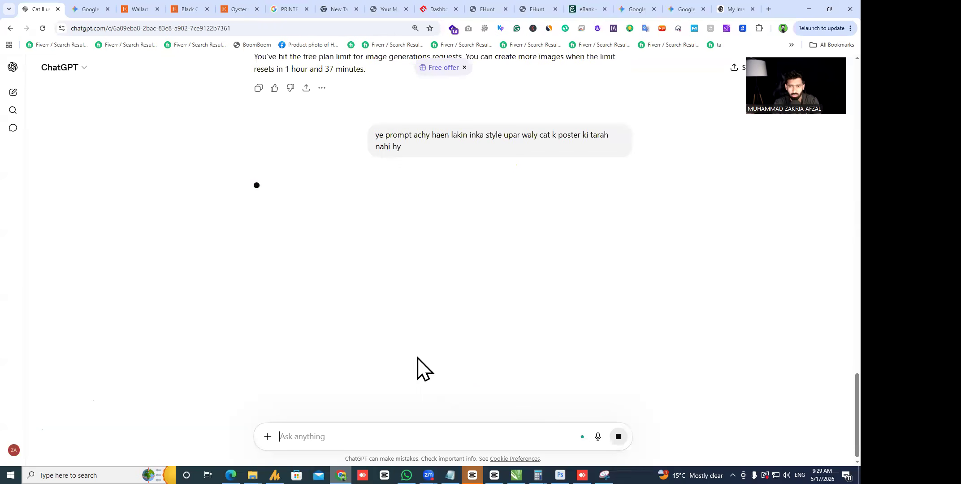
{"action": "scroll", "coordinate": [428, 364], "scroll_direction": "up", "scroll_amount": 3}
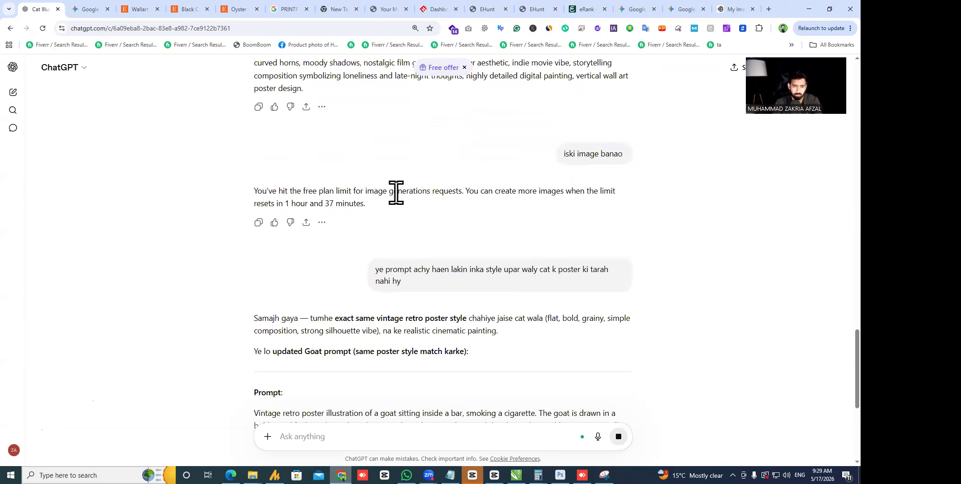
{"action": "scroll", "coordinate": [396, 193], "scroll_direction": "down", "scroll_amount": 4}
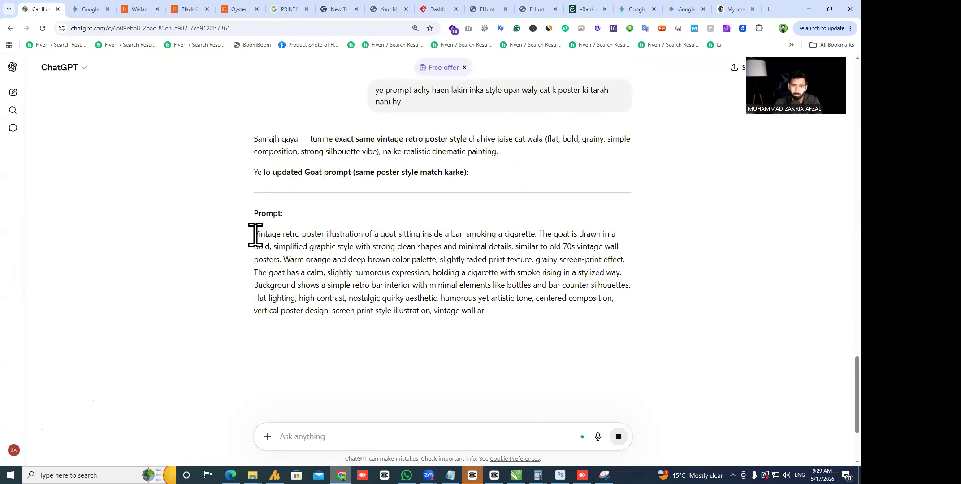
{"action": "left_click_drag", "start_coordinate": [255, 235], "coordinate": [167, 257]}
{"action": "key", "text": "ctrl+c"}
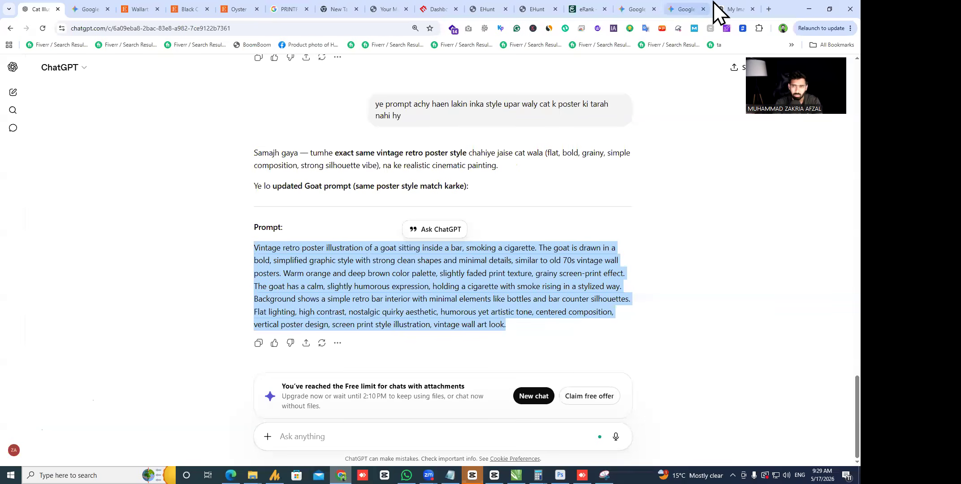
{"action": "left_click", "coordinate": [717, 10]}
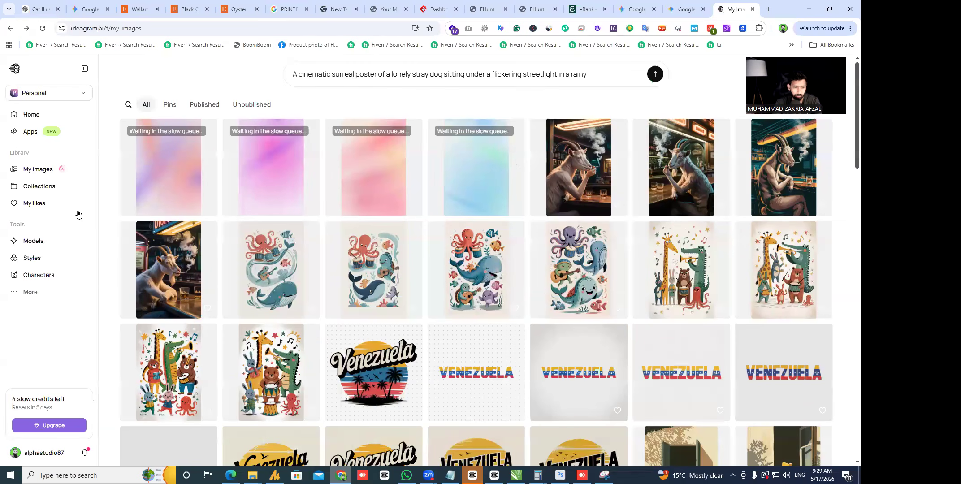
- Replace the dog prompt with the vintage retro goat prompt and generate four images
{"action": "left_click", "coordinate": [400, 76]}
{"action": "key", "text": "ctrl+a"}
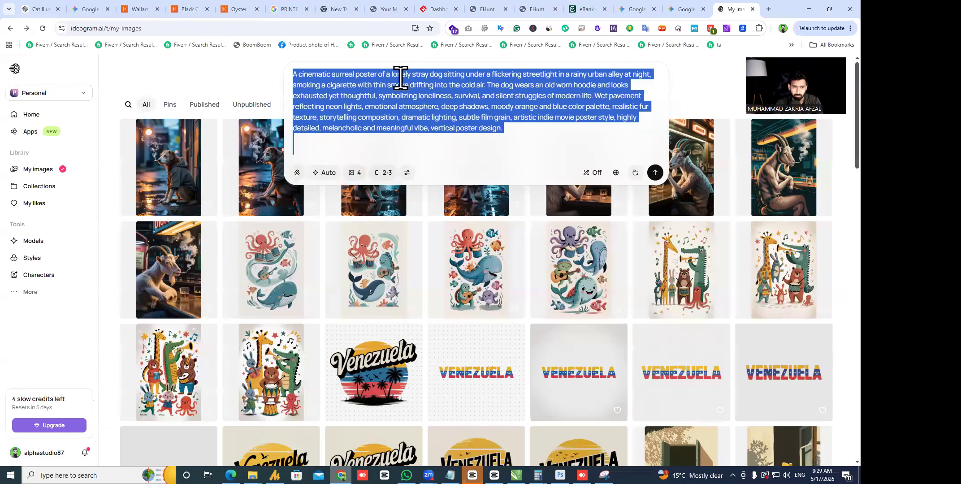
{"action": "key", "text": "ctrl+v"}
{"action": "left_click", "coordinate": [655, 162]}
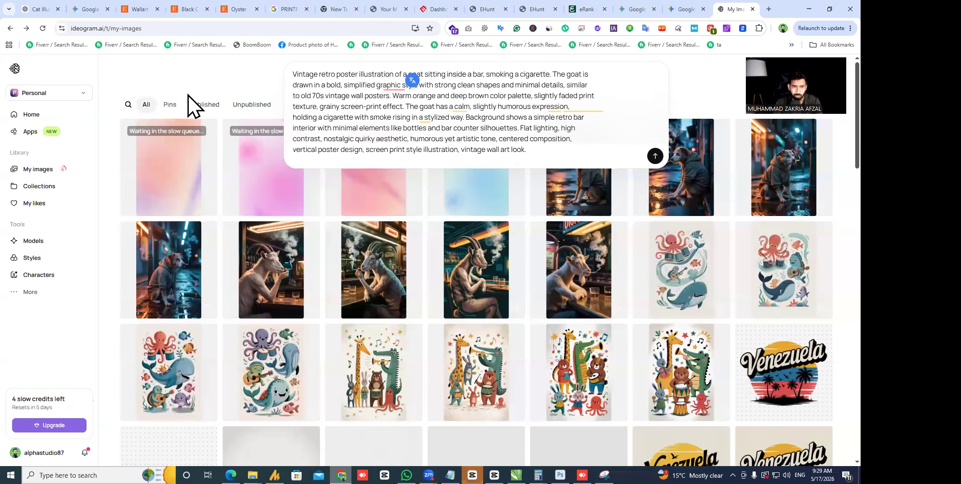
- Browse through the finished rainy-alley dog posters in the image viewer
{"action": "left_click", "coordinate": [574, 184]}
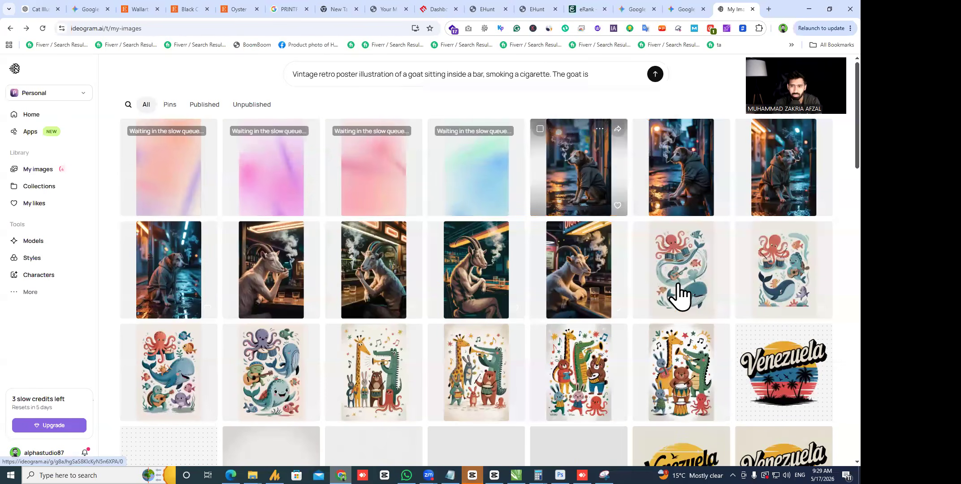
{"action": "key", "text": "Right"}
{"action": "key", "text": "Right"}
{"action": "key", "text": "Right"}
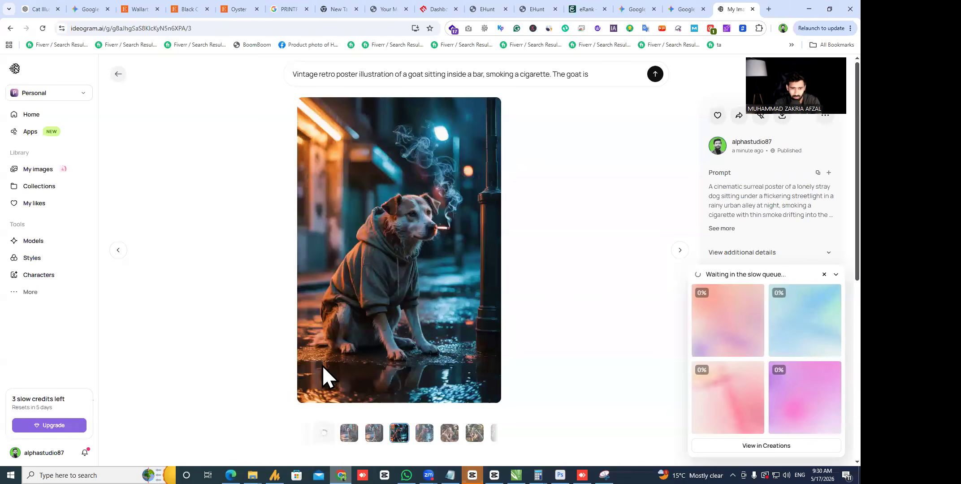
{"action": "scroll", "coordinate": [346, 343], "scroll_direction": "down", "scroll_amount": 1}
{"action": "key", "text": "Right"}
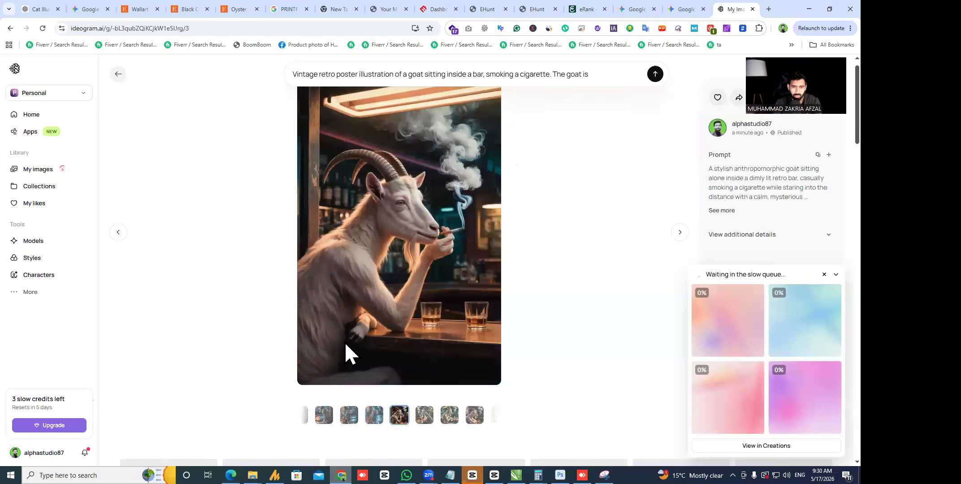
{"action": "key", "text": "Left"}
{"action": "key", "text": "Left"}
{"action": "key", "text": "Escape"}
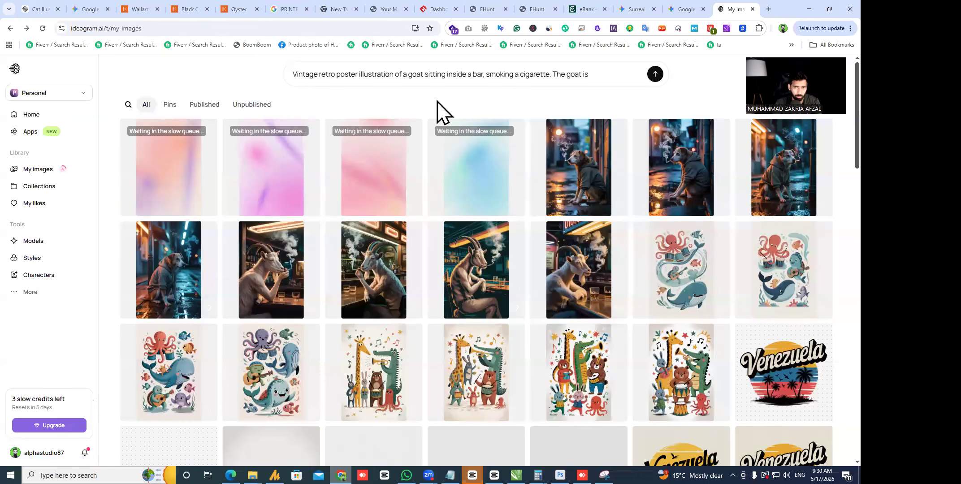
{"action": "left_click", "coordinate": [687, 10]}
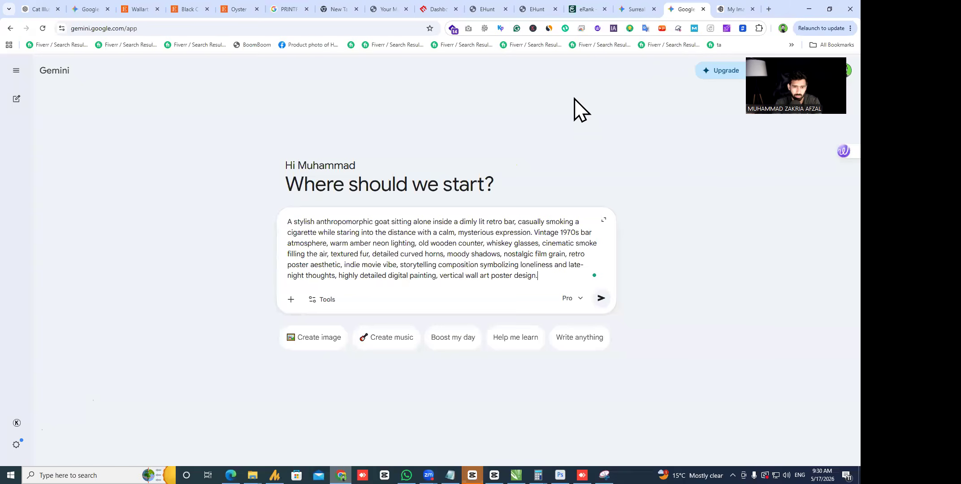
- Send the retro-bar goat prompt in Gemini using the Fast model instead of Pro
{"action": "left_click", "coordinate": [638, 10]}
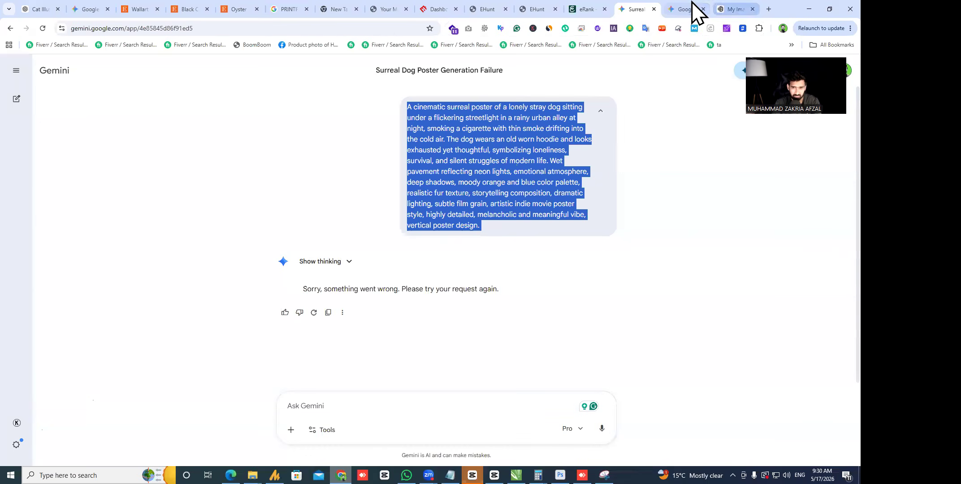
{"action": "left_click", "coordinate": [692, 8]}
{"action": "triple_click", "coordinate": [423, 282]}
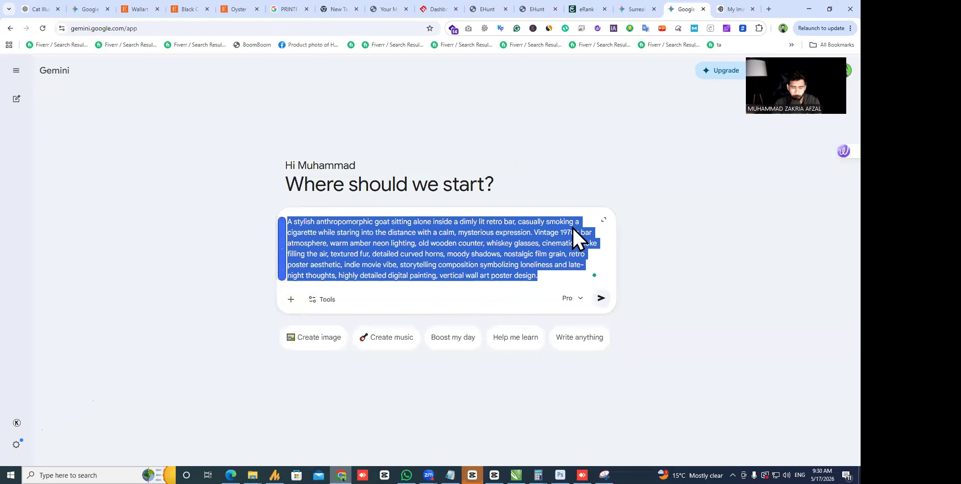
{"action": "left_click", "coordinate": [624, 10]}
{"action": "left_click", "coordinate": [675, 8]}
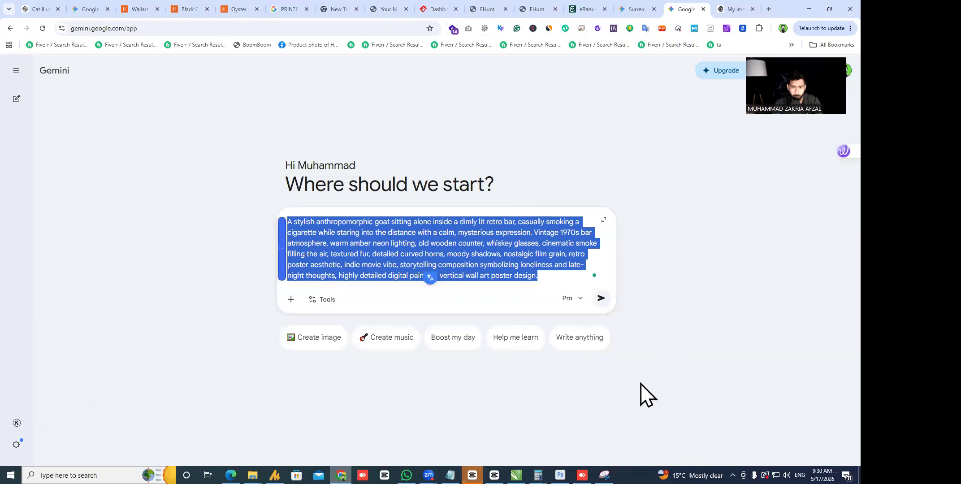
{"action": "left_click", "coordinate": [572, 298]}
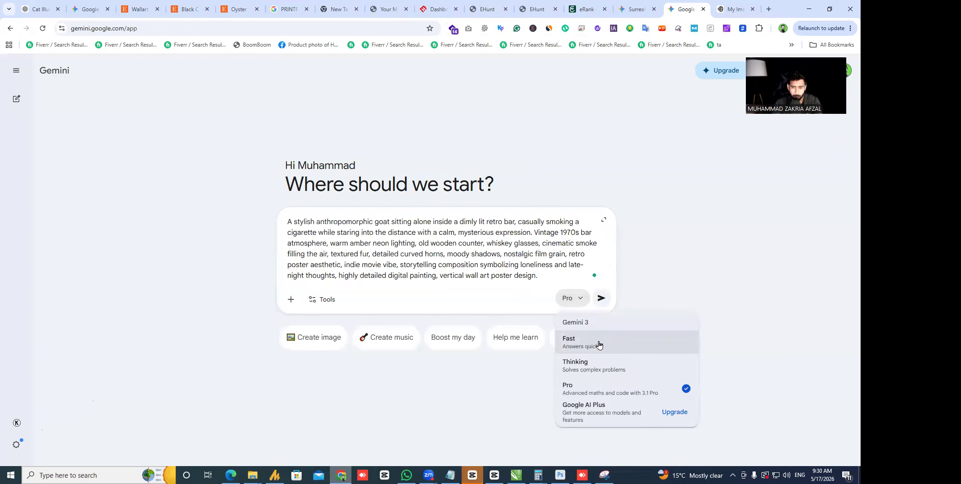
{"action": "left_click", "coordinate": [598, 341]}
{"action": "left_click", "coordinate": [600, 298]}
{"action": "left_click", "coordinate": [731, 5]}
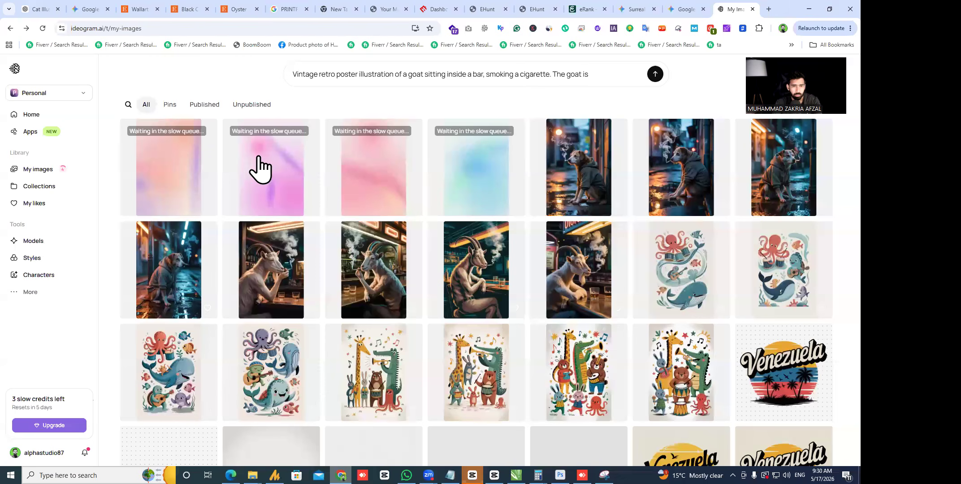
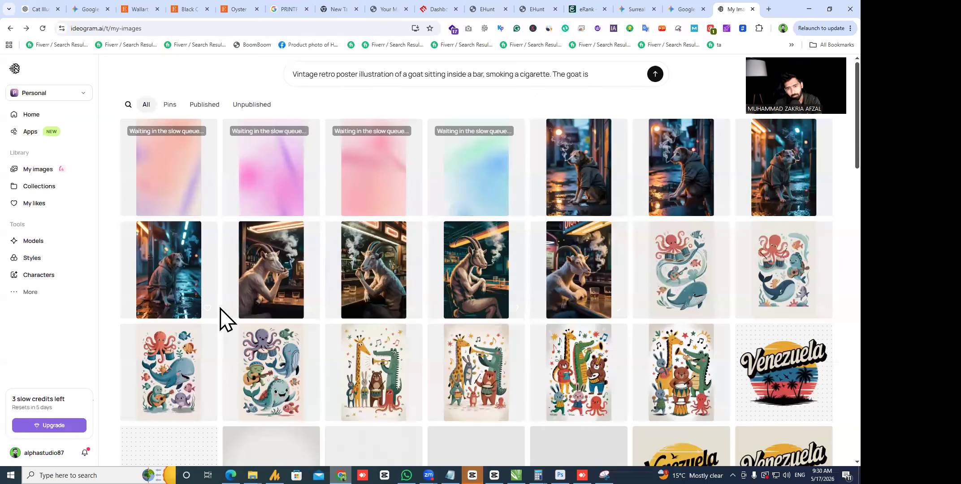
- Compare the dark-bar and orange goat poster variants in Ideogram's image viewer
{"action": "left_click", "coordinate": [467, 273]}
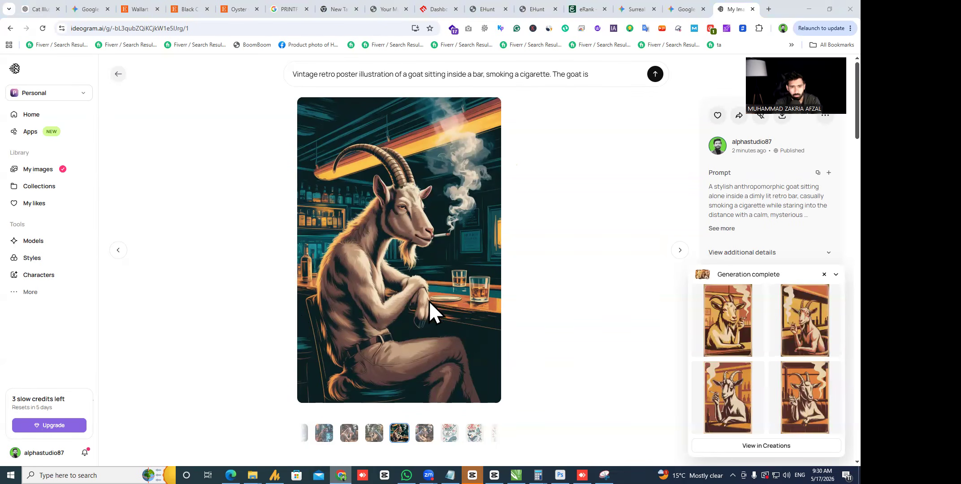
{"action": "left_click", "coordinate": [572, 258]}
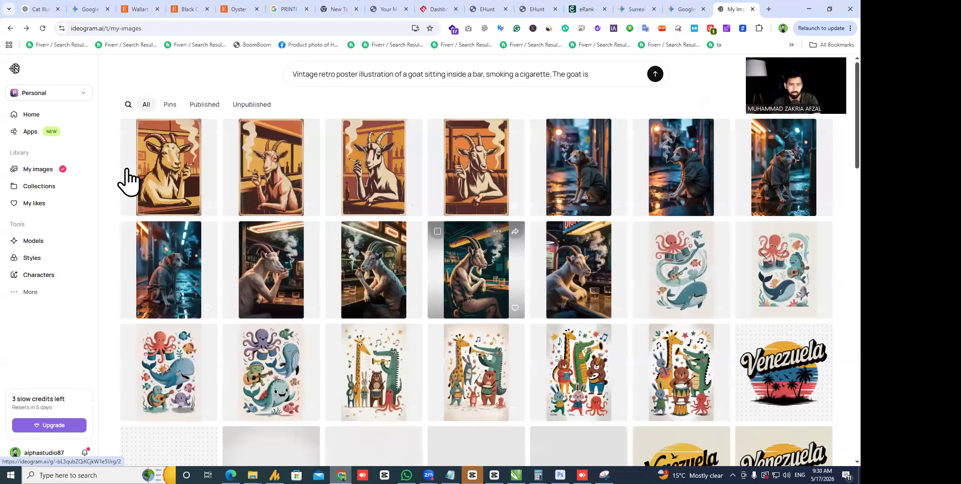
{"action": "left_click", "coordinate": [169, 167]}
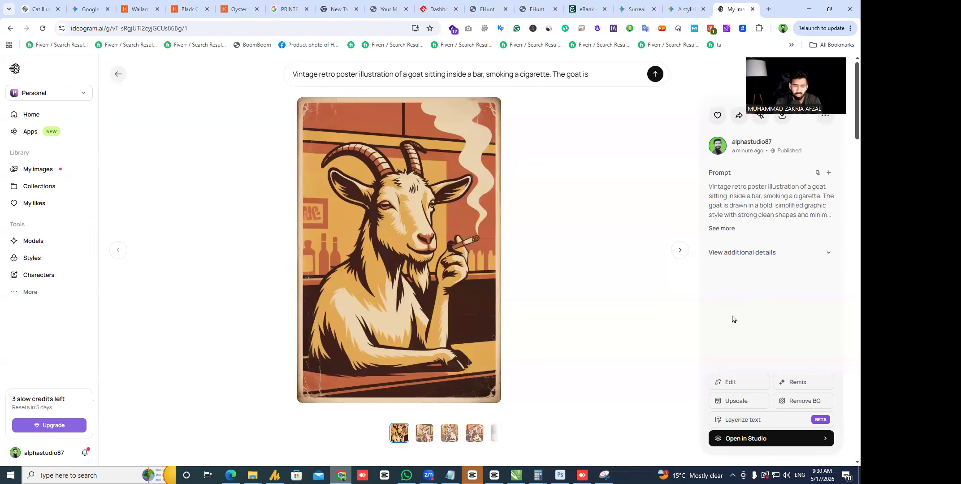
{"action": "key", "text": "Right"}
{"action": "key", "text": "Right"}
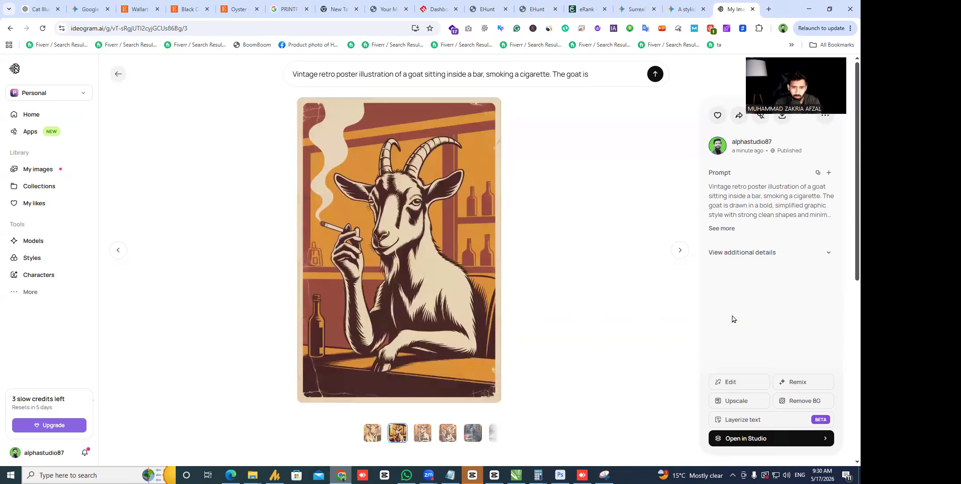
{"action": "key", "text": "Right"}
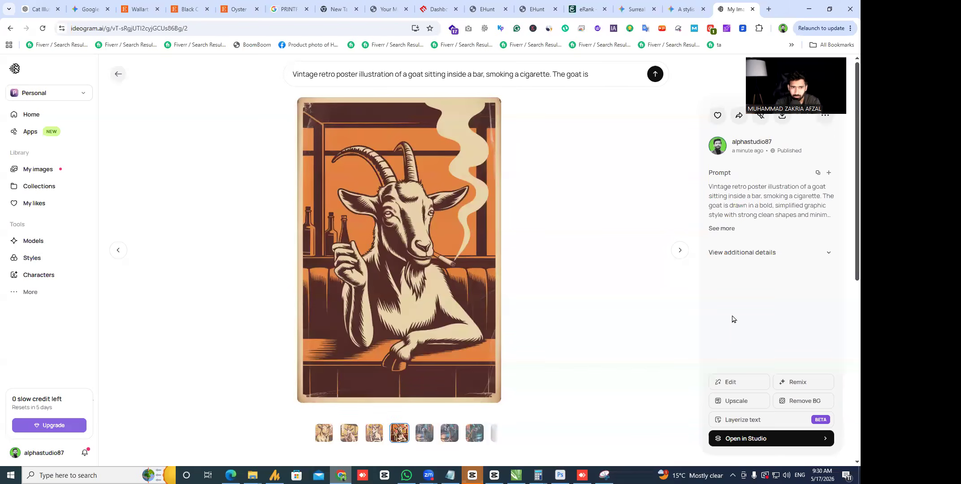
{"action": "key", "text": "Left"}
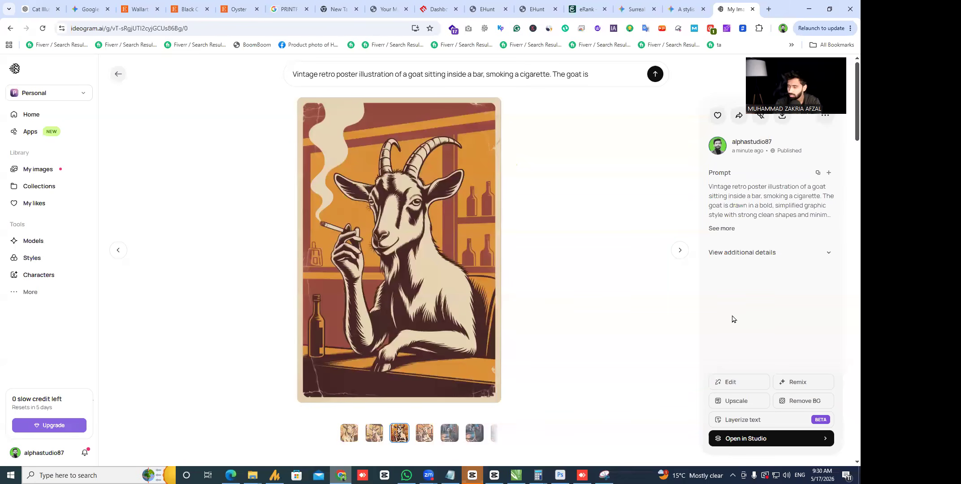
{"action": "key", "text": "Right"}
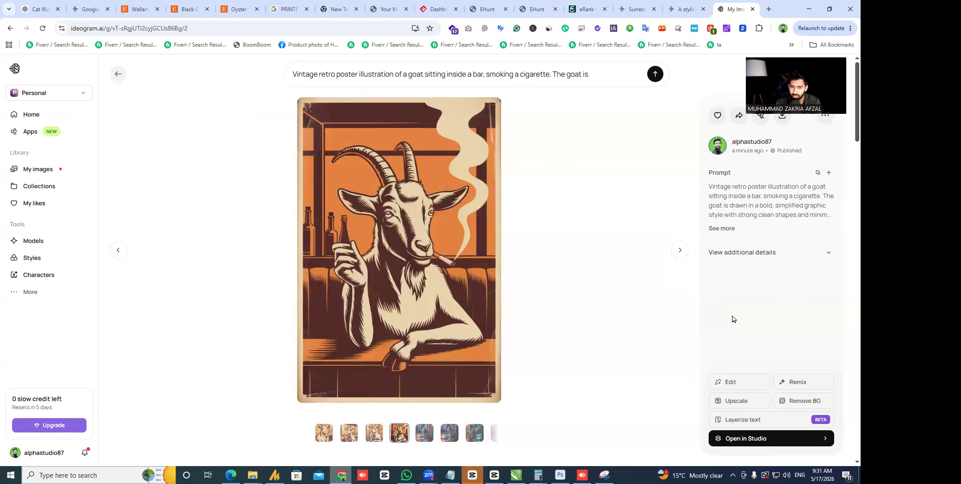
{"action": "key", "text": "Right"}
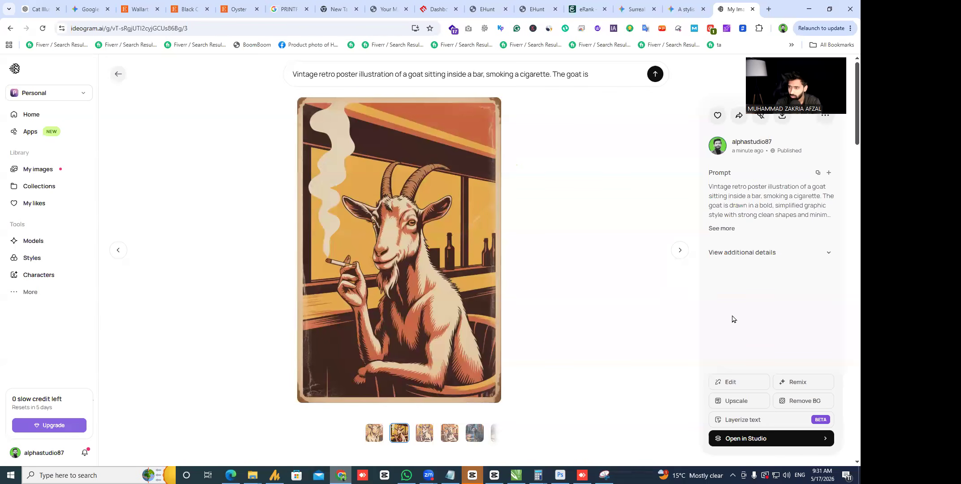
{"action": "key", "text": "Left"}
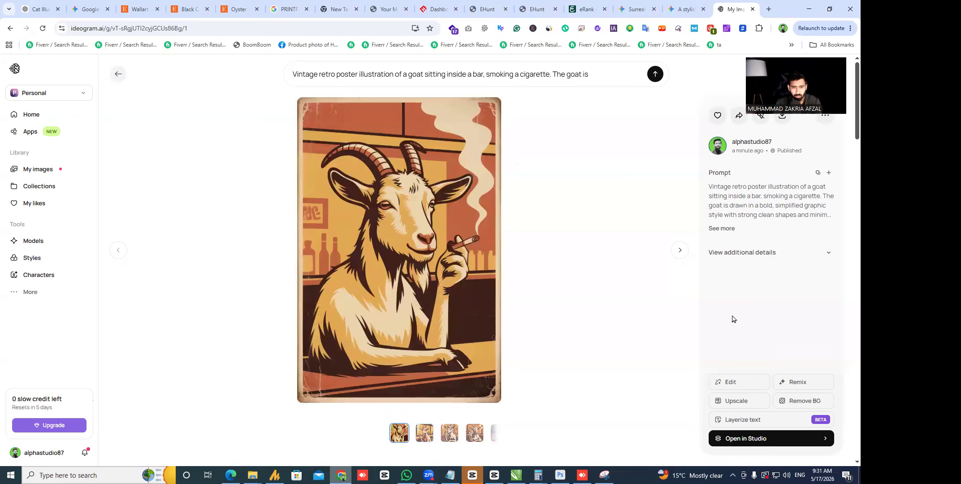
{"action": "key", "text": "Right"}
{"action": "key", "text": "Right"}
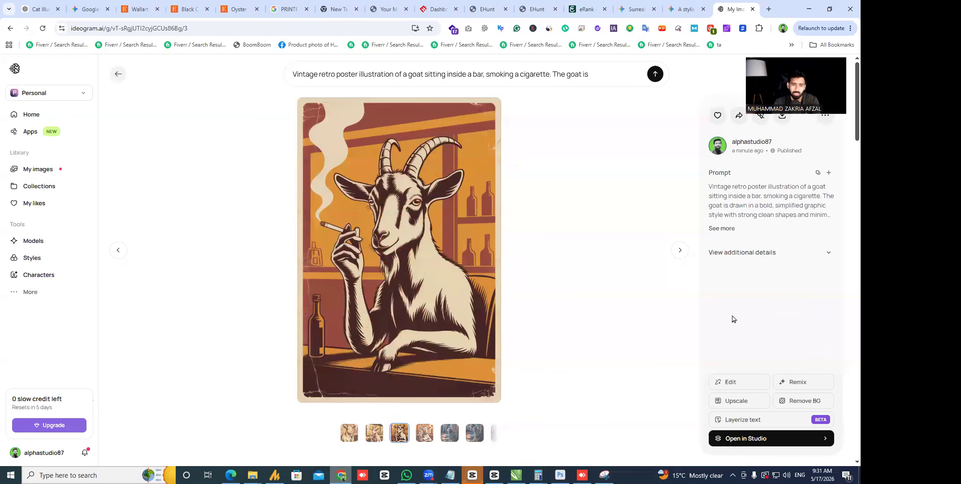
{"action": "key", "text": "Left"}
{"action": "key", "text": "Left"}
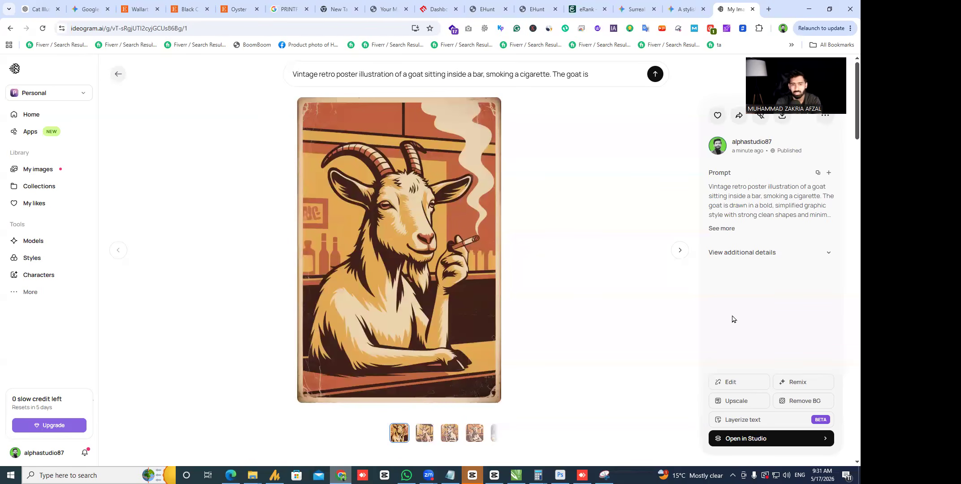
{"action": "key", "text": "Right"}
{"action": "key", "text": "Right"}
{"action": "key", "text": "Right"}
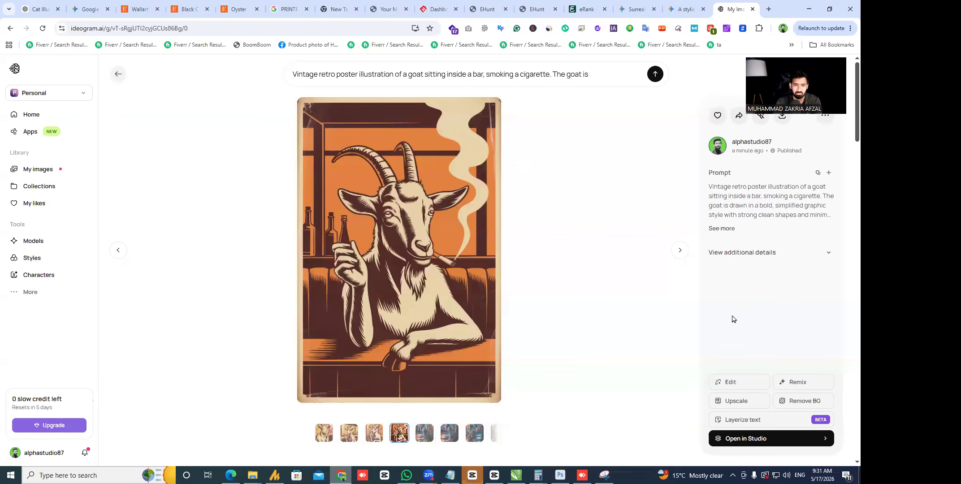
{"action": "key", "text": "Left"}
{"action": "key", "text": "Left"}
{"action": "key", "text": "Left"}
{"action": "key", "text": "Escape"}
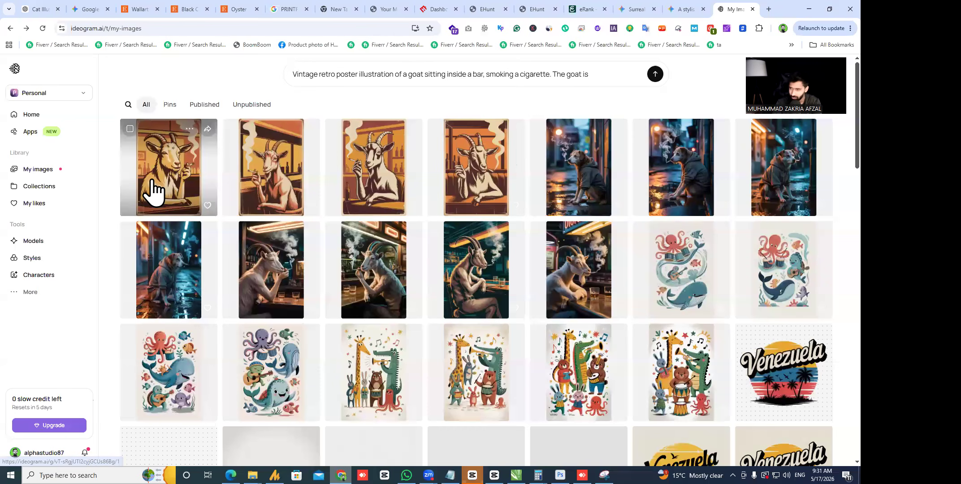
- Take another look at the first orange goat poster and return to the gallery
{"action": "left_click", "coordinate": [287, 184]}
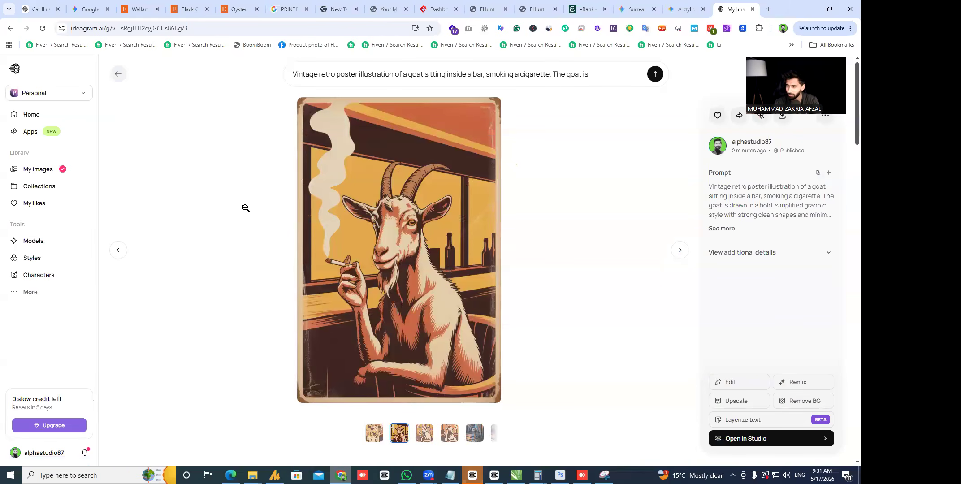
{"action": "left_click", "coordinate": [246, 208]}
{"action": "left_click", "coordinate": [168, 171]}
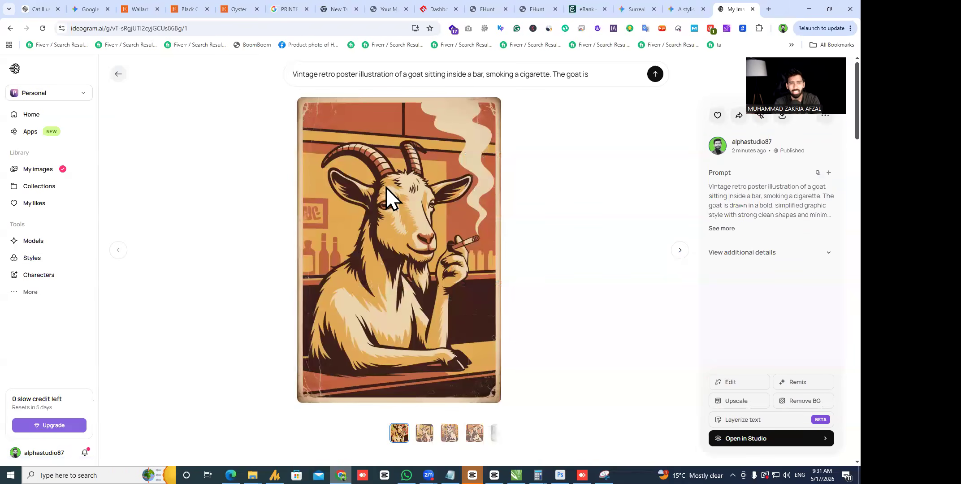
{"action": "key", "text": "Escape"}
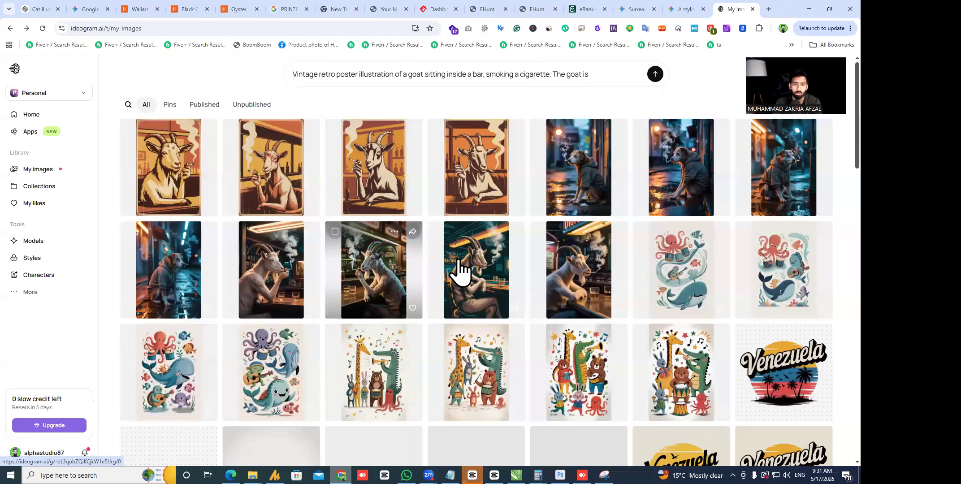
- Glance at the Etsy listing tabs and scroll through the ChatGPT goat prompt conversation
{"action": "left_click", "coordinate": [185, 10]}
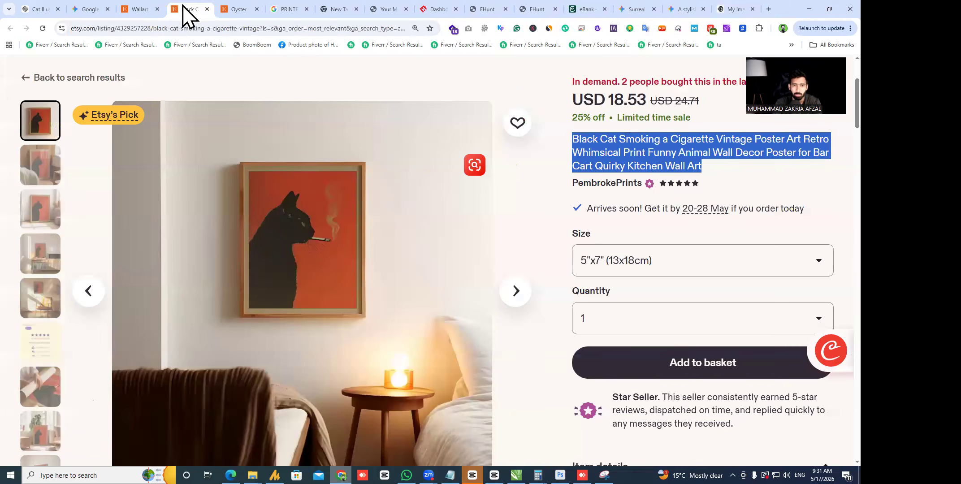
{"action": "left_click", "coordinate": [141, 3]}
{"action": "left_click", "coordinate": [45, 7]}
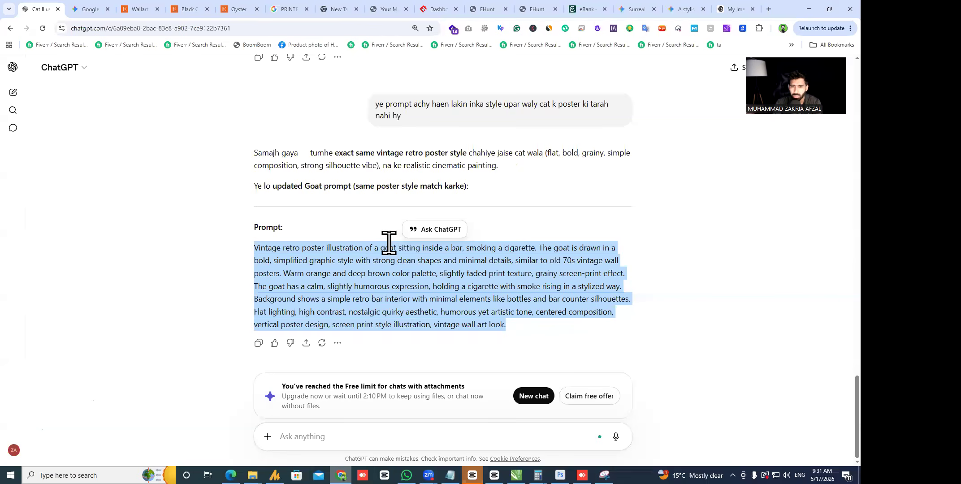
{"action": "scroll", "coordinate": [388, 238], "scroll_direction": "up", "scroll_amount": 15}
{"action": "scroll", "coordinate": [515, 206], "scroll_direction": "down", "scroll_amount": 15}
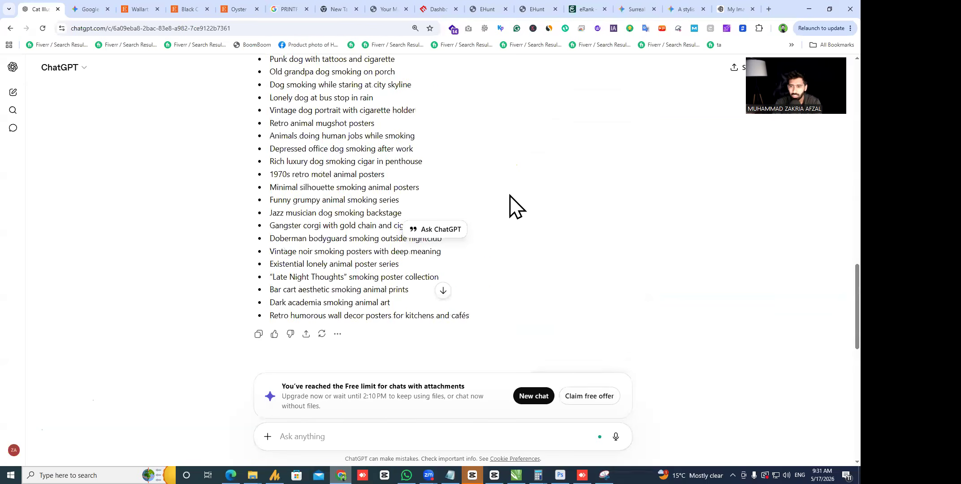
{"action": "scroll", "coordinate": [519, 209], "scroll_direction": "up", "scroll_amount": 15}
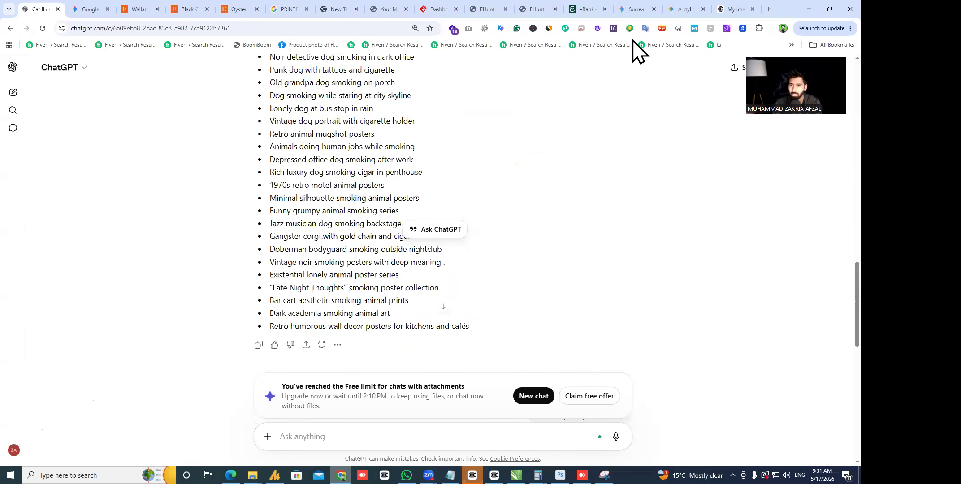
- Check the Ideogram gallery, ChatGPT and the Gemini goat image chat, ending back in Ideogram
{"action": "left_click", "coordinate": [743, 9]}
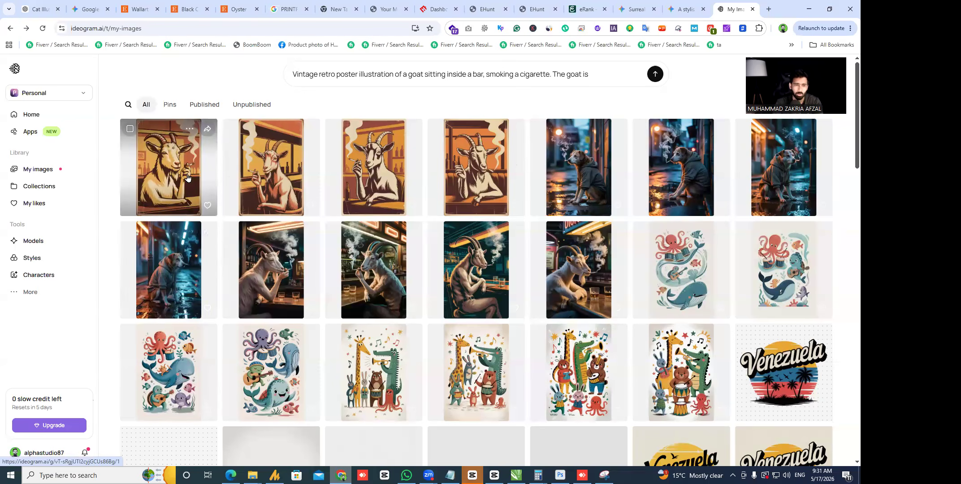
{"action": "left_click", "coordinate": [42, 9]}
{"action": "left_click", "coordinate": [388, 444]}
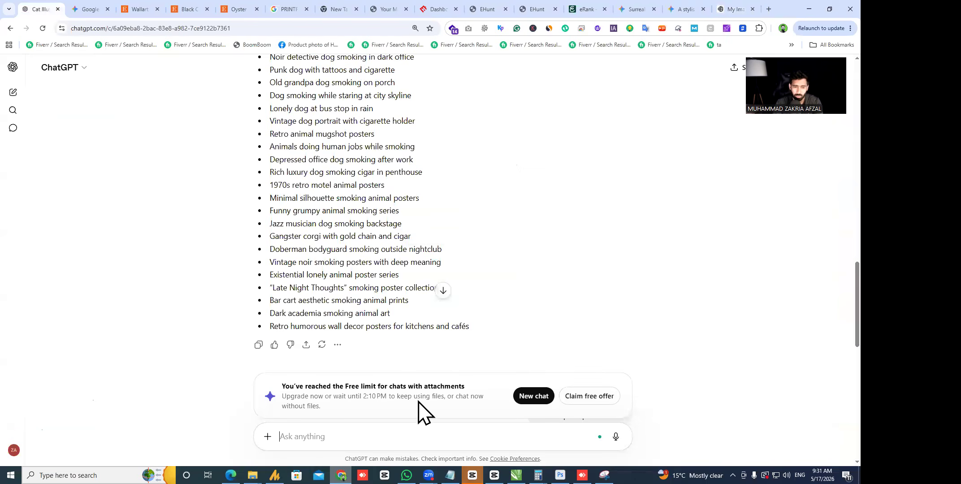
{"action": "left_click", "coordinate": [627, 8]}
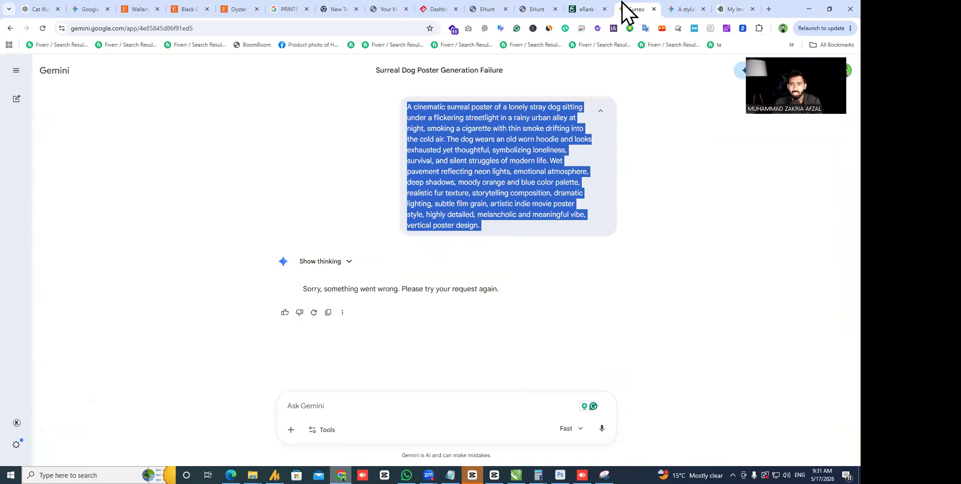
{"action": "left_click", "coordinate": [689, 6]}
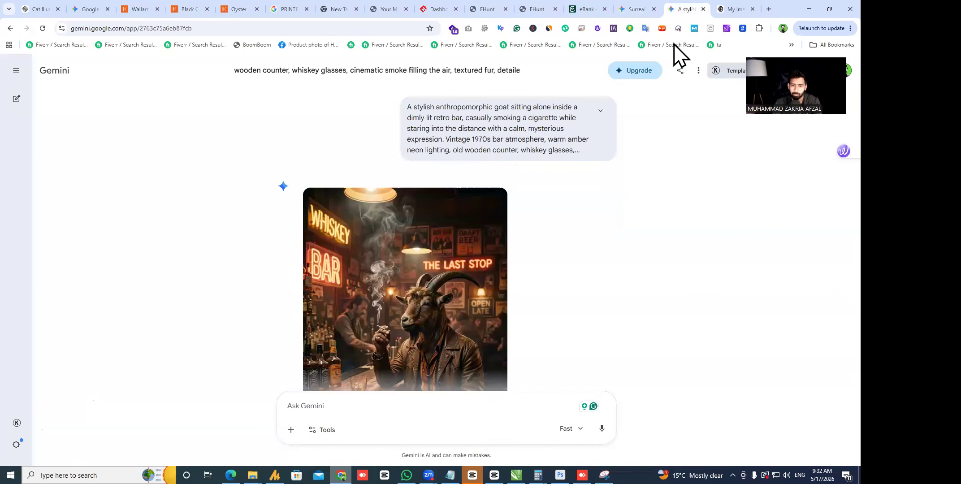
{"action": "left_click", "coordinate": [734, 9]}
- Save the first orange goat poster through its right-click menu and flip through the variants
{"action": "left_click", "coordinate": [188, 176]}
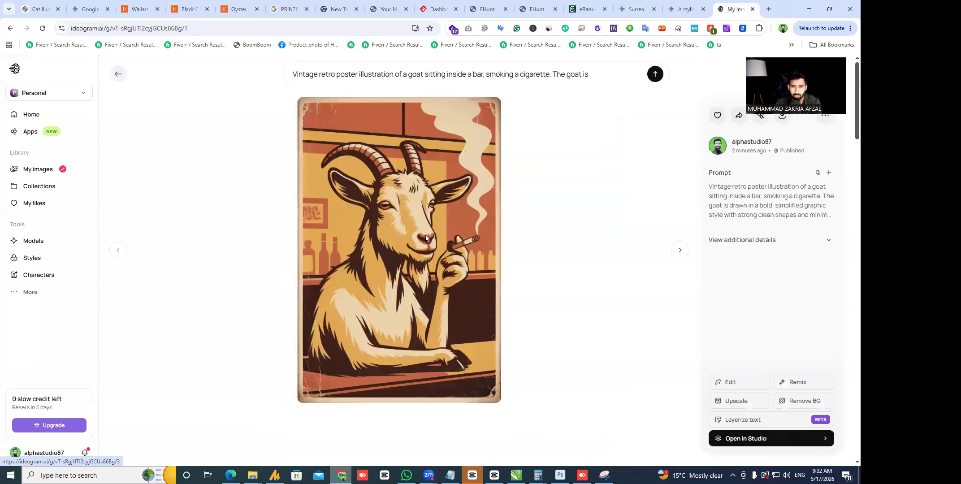
{"action": "right_click", "coordinate": [398, 179]}
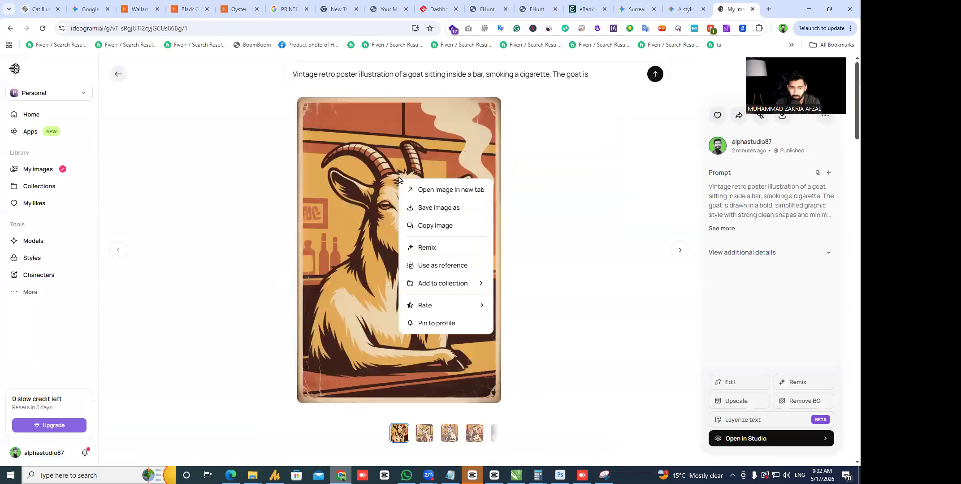
{"action": "left_click", "coordinate": [430, 208]}
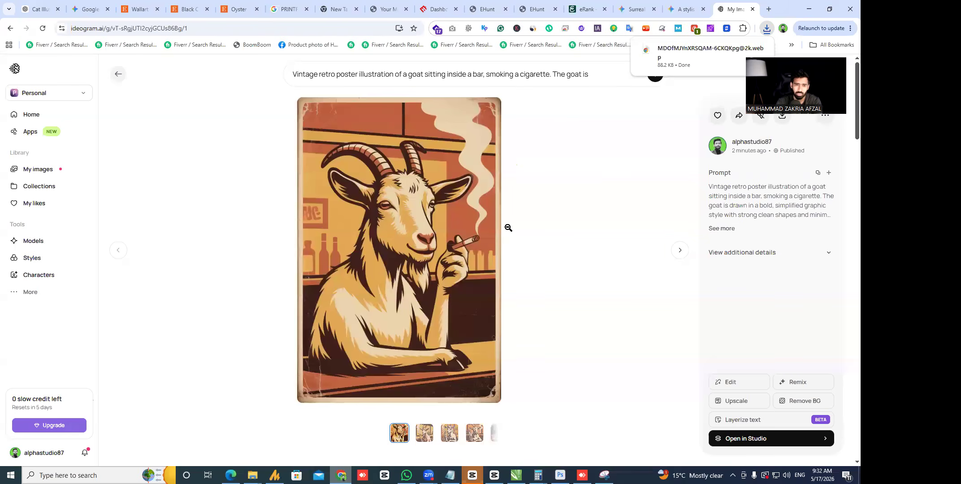
{"action": "key", "text": "Right"}
{"action": "key", "text": "Right"}
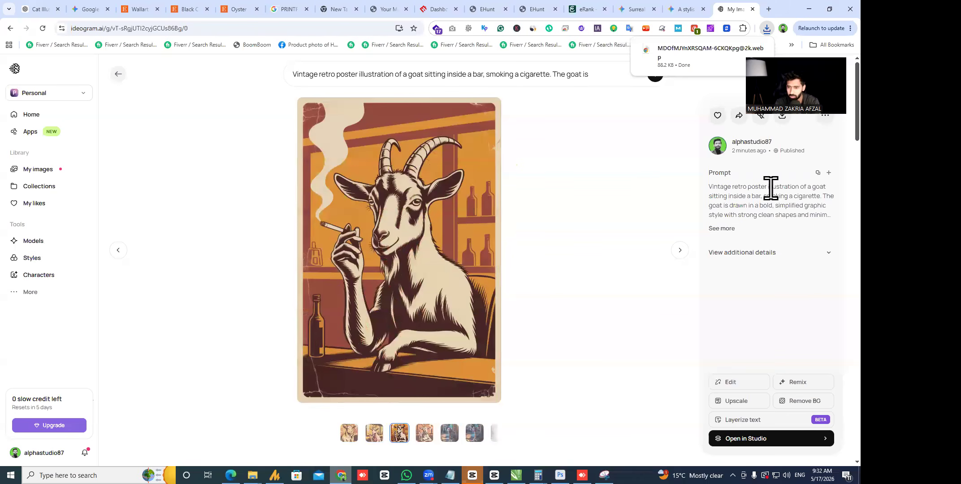
{"action": "left_click", "coordinate": [532, 236]}
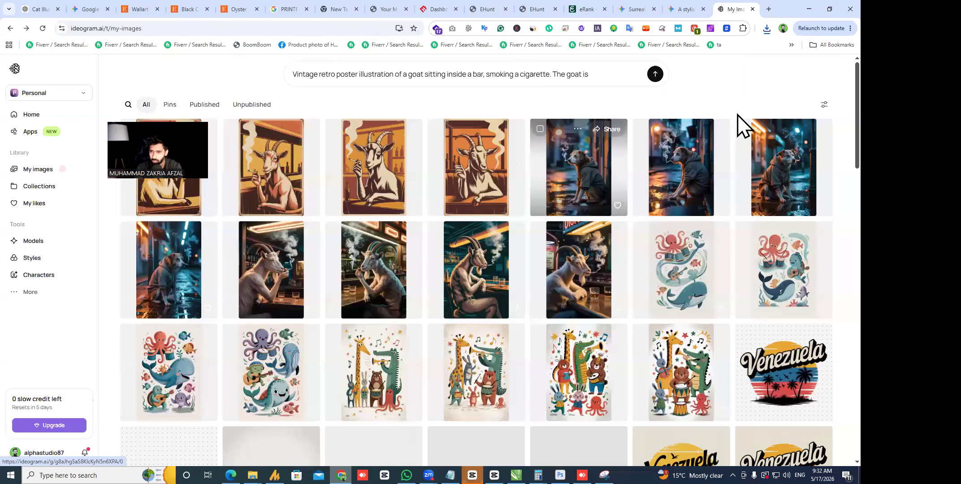
- Download the orange goat poster in SD quality and confirm it in recent downloads
{"action": "left_click", "coordinate": [781, 116]}
{"action": "left_click", "coordinate": [768, 136]}
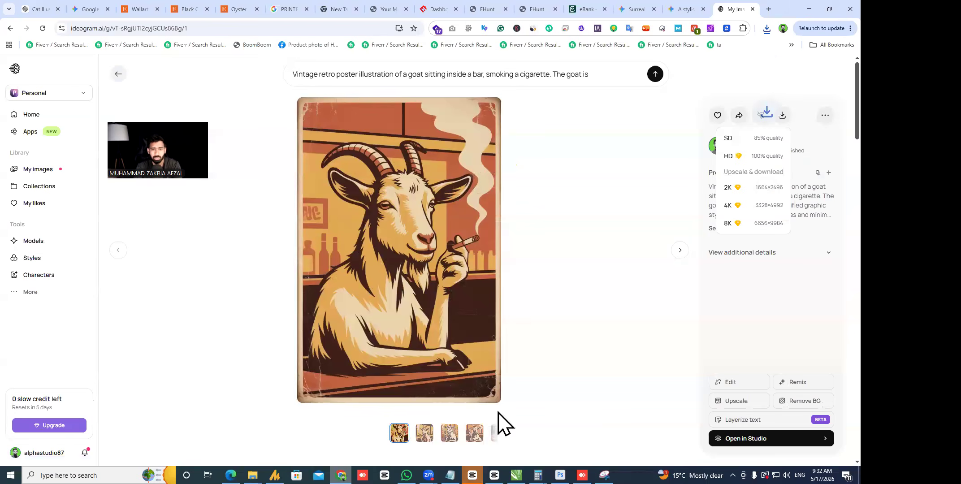
{"action": "left_click", "coordinate": [767, 28]}
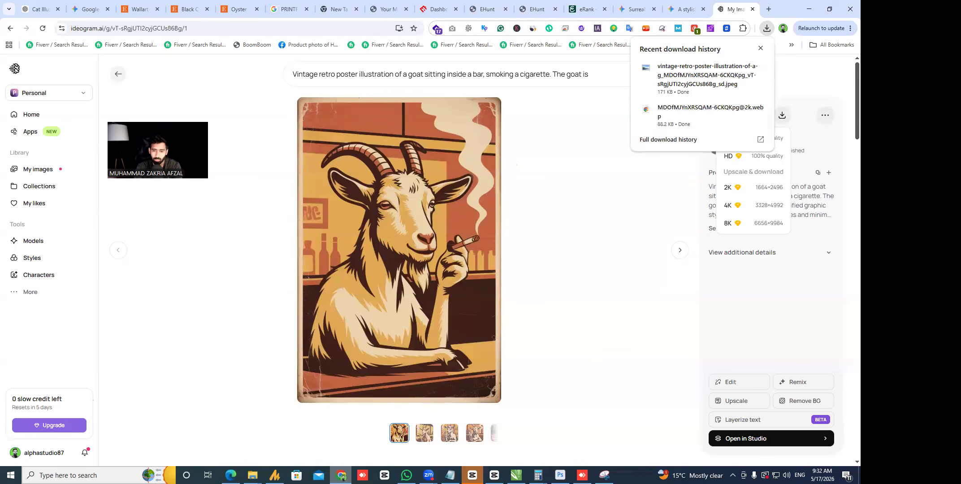
{"action": "key", "text": "alt+Tab"}
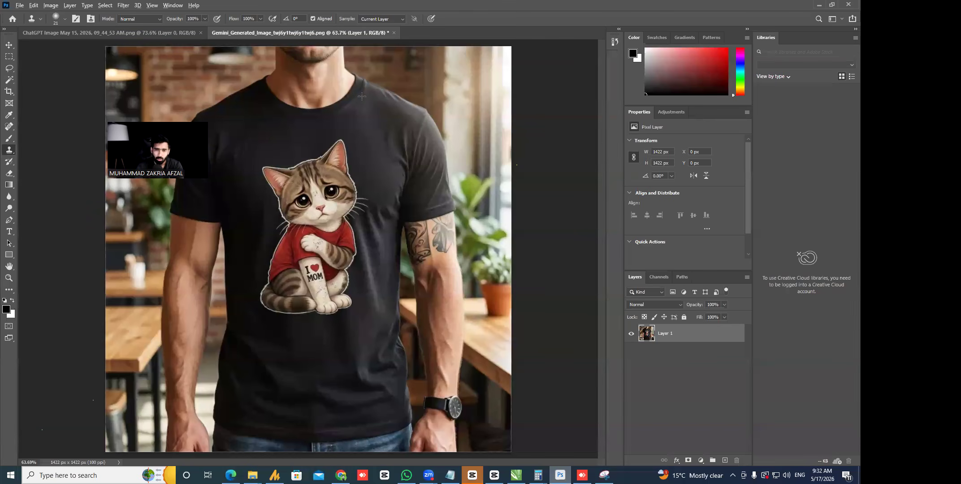
- Drag the downloaded goat poster JPEG from the browser into Photoshop and fit it in view
{"action": "key", "text": "alt+Tab"}
{"action": "left_click", "coordinate": [767, 28]}
{"action": "left_click_drag", "start_coordinate": [712, 75], "coordinate": [468, 78]}
{"action": "key", "text": "alt+Tab"}
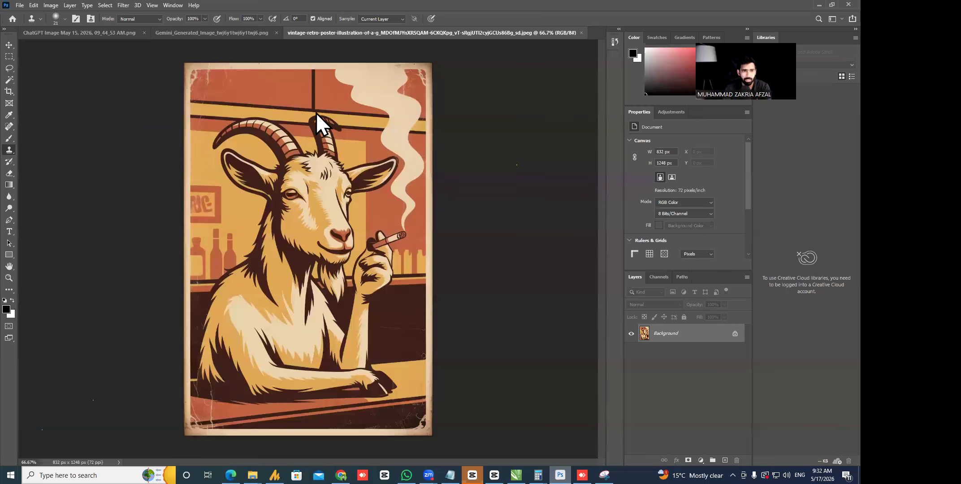
{"action": "key", "text": "z"}
{"action": "mouse_move", "coordinate": [197, 76]}
{"action": "left_mouse_down"}
{"action": "mouse_move", "coordinate": [244, 96]}
{"action": "mouse_move", "coordinate": [201, 86]}
{"action": "left_mouse_up"}
{"action": "mouse_move", "coordinate": [354, 160]}
{"action": "left_mouse_down"}
{"action": "mouse_move", "coordinate": [336, 161]}
{"action": "mouse_move", "coordinate": [349, 160]}
{"action": "left_mouse_up"}
{"action": "left_click", "coordinate": [9, 69]}
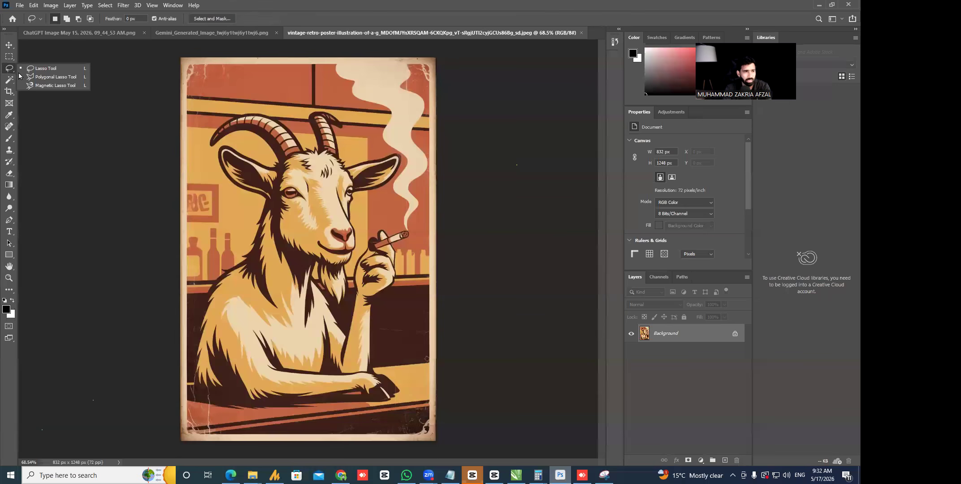
- Crop the worn border down to 777 × 1190 px and save the poster as JPEG
{"action": "key", "text": "c"}
{"action": "left_click_drag", "start_coordinate": [179, 55], "coordinate": [184, 58]}
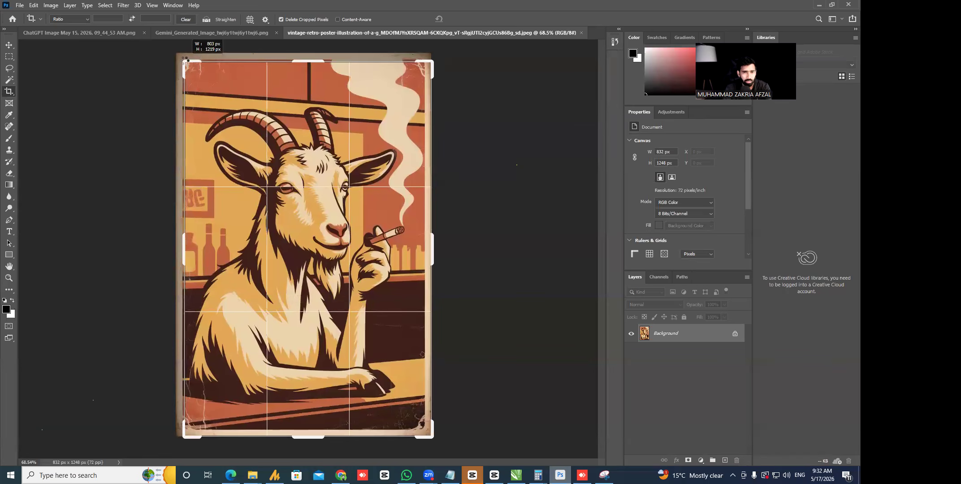
{"action": "left_click_drag", "start_coordinate": [433, 441], "coordinate": [417, 438]}
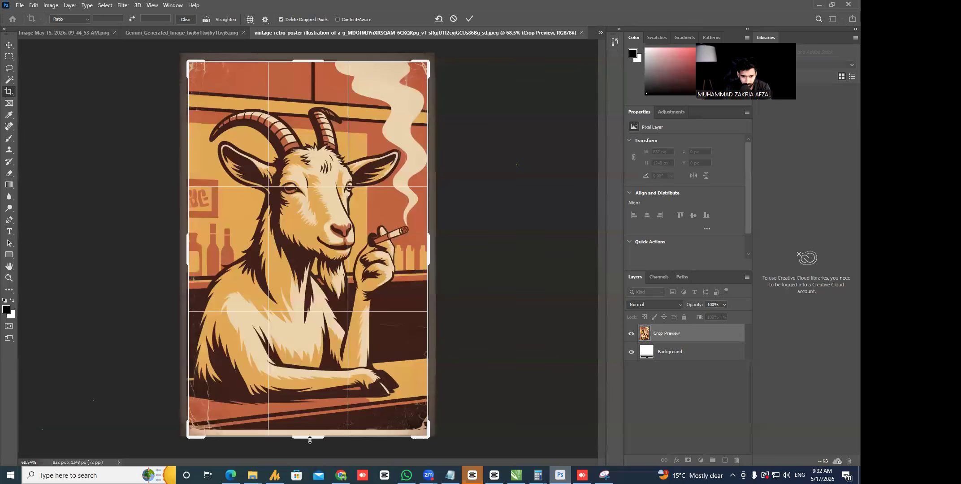
{"action": "left_click_drag", "start_coordinate": [308, 436], "coordinate": [307, 436]}
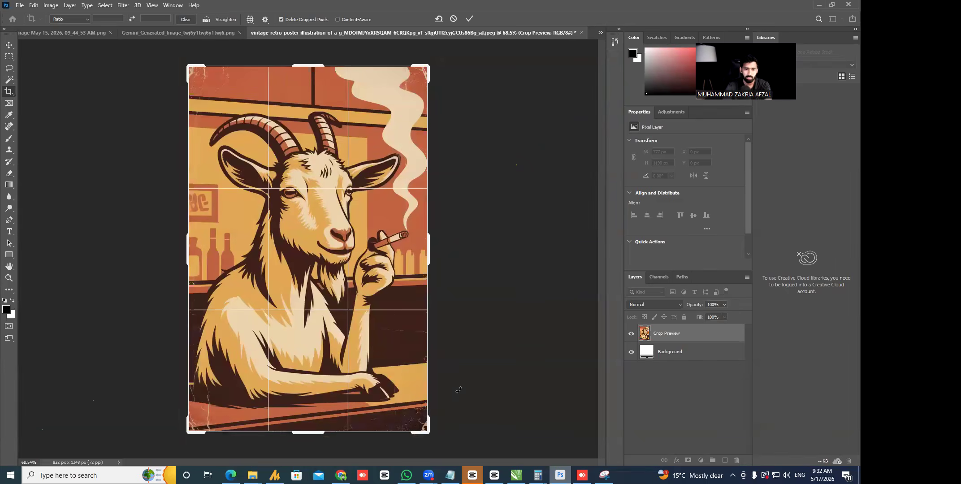
{"action": "key", "text": "Return"}
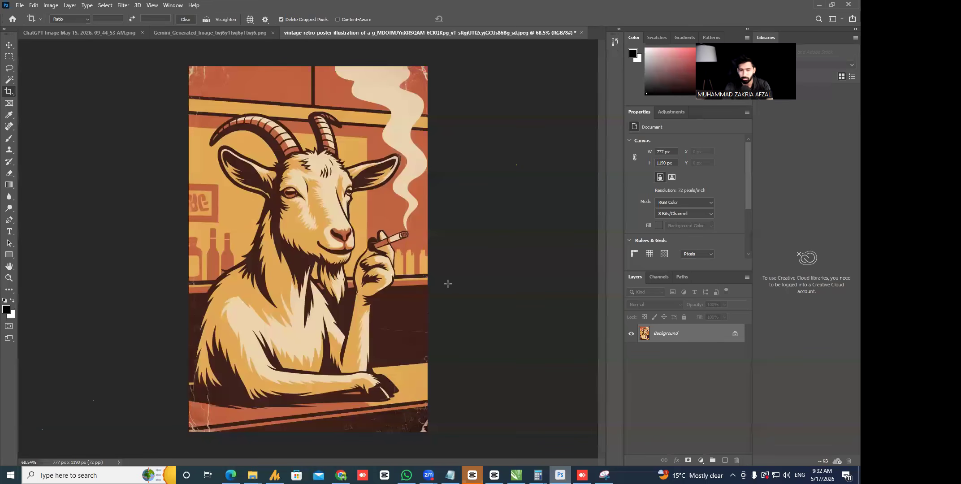
{"action": "key", "text": "ctrl+s"}
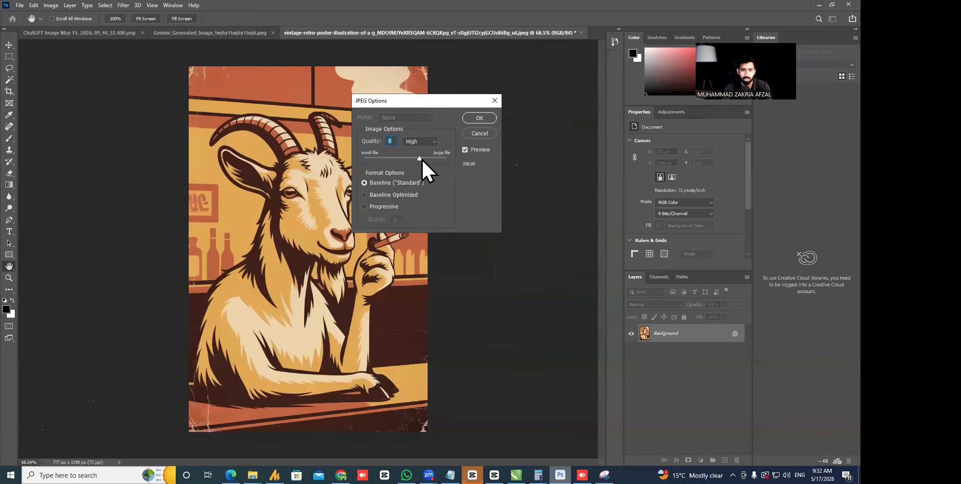
{"action": "left_click", "coordinate": [478, 119]}
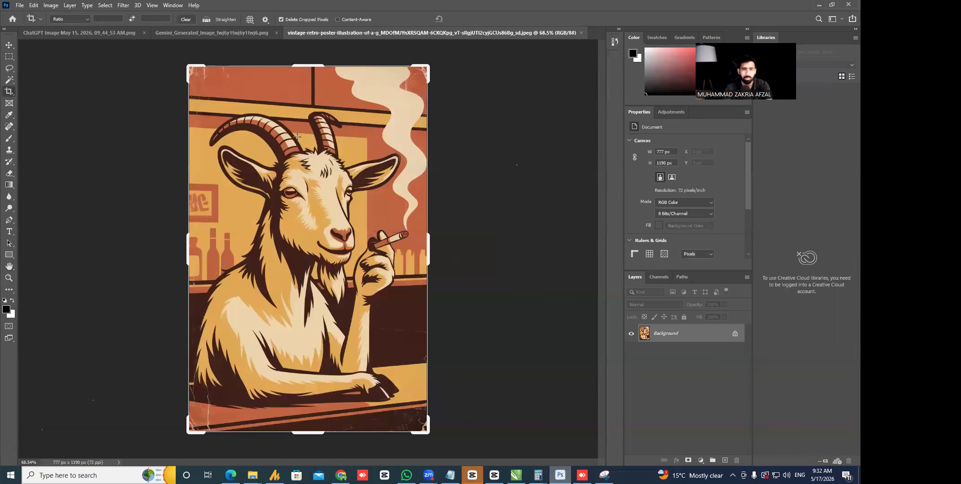
{"action": "left_click", "coordinate": [9, 45]}
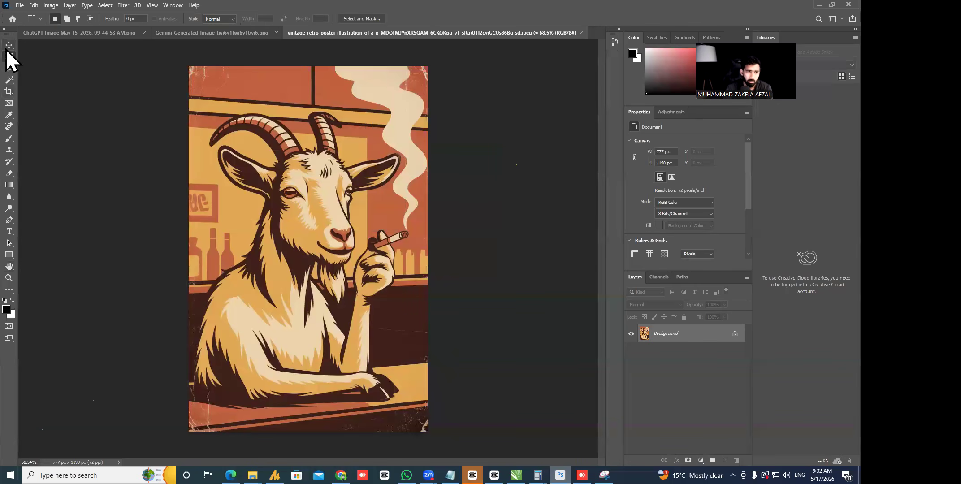
{"action": "key", "text": "alt+Tab"}
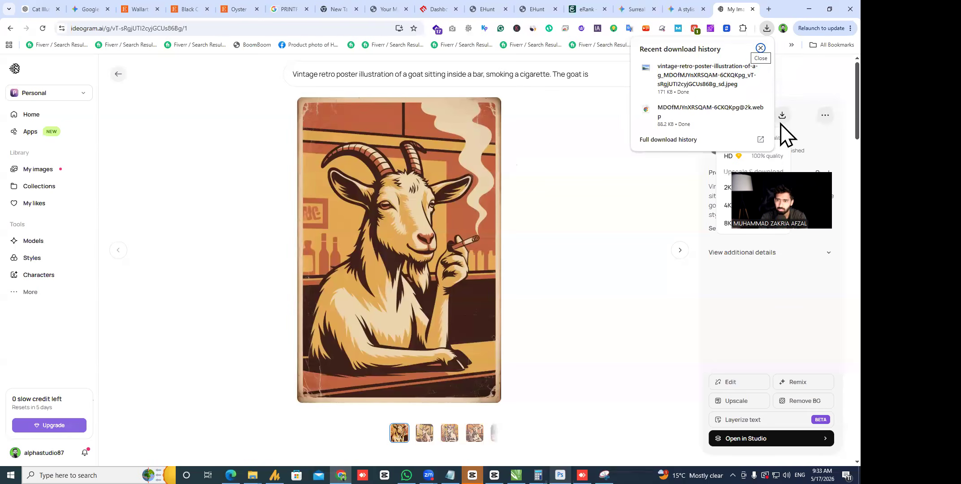
- Copy the cropped 777×1190 goat poster JPEG into the remote AnyDesk computer's Downloads folder
{"action": "left_click", "coordinate": [744, 68]}
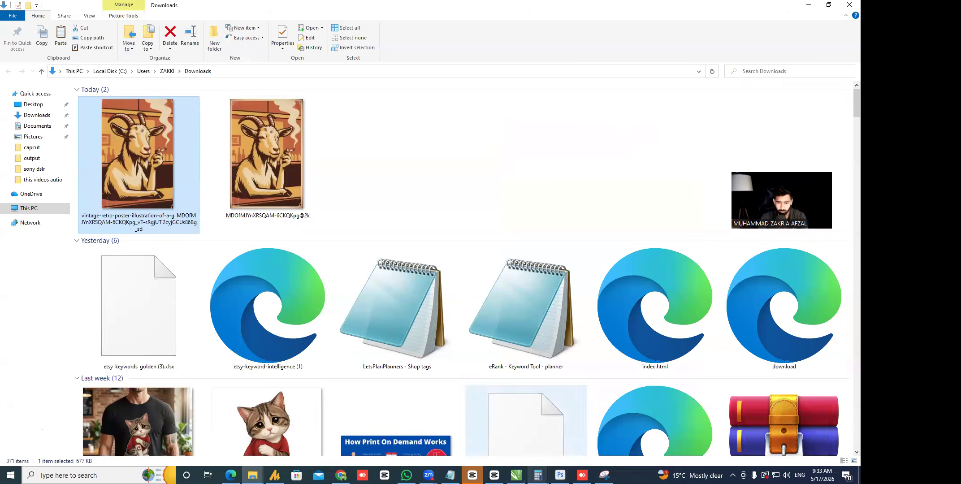
{"action": "left_click", "coordinate": [581, 475]}
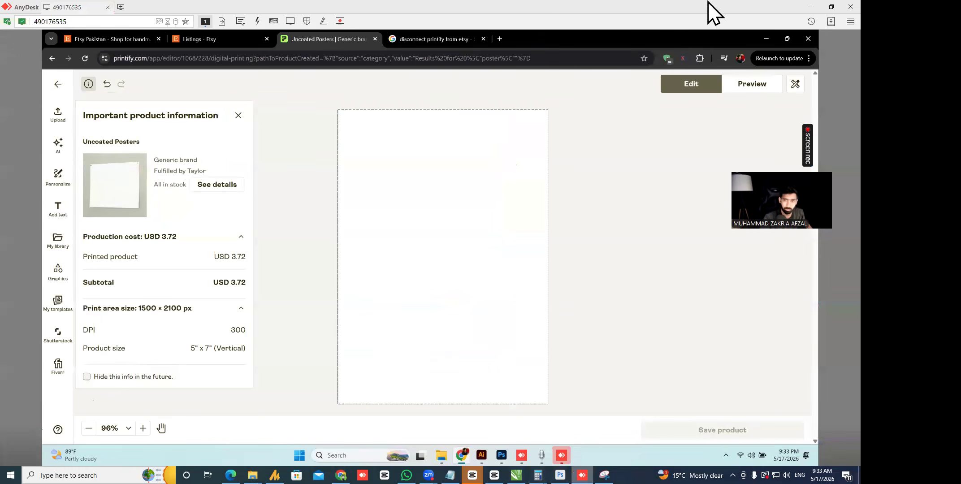
{"action": "left_click", "coordinate": [810, 7]}
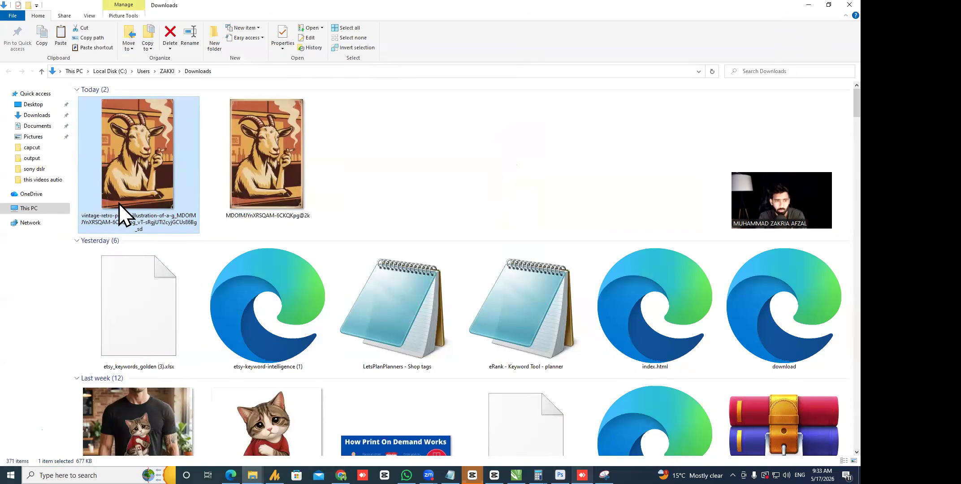
{"action": "left_click", "coordinate": [581, 474]}
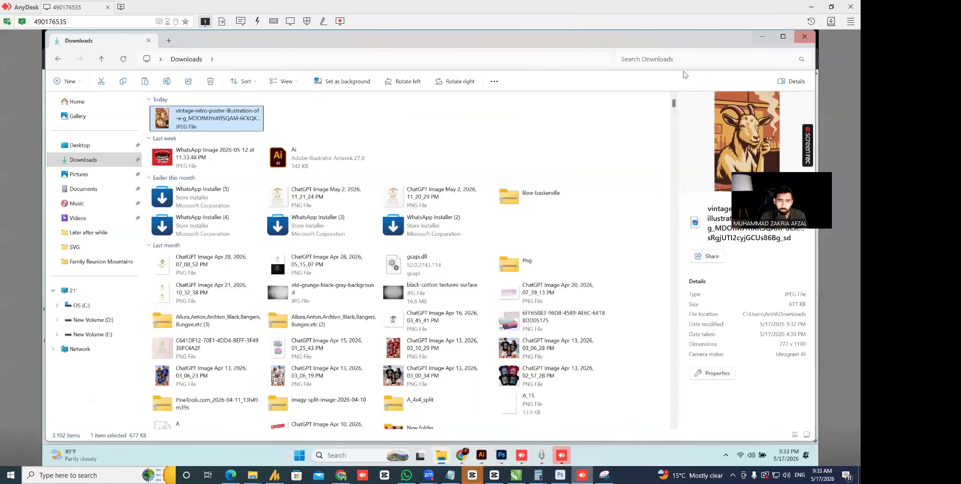
{"action": "left_click", "coordinate": [757, 38]}
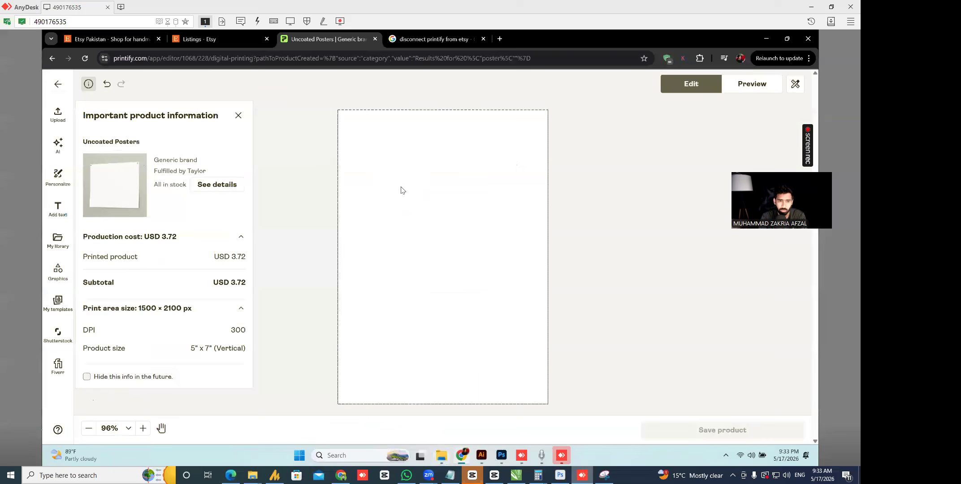
- Upload the vintage goat poster JPEG from Downloads via My device onto the 5×7 poster
{"action": "left_click", "coordinate": [51, 112]}
{"action": "left_click", "coordinate": [172, 155]}
{"action": "left_click", "coordinate": [85, 150]}
{"action": "double_click", "coordinate": [162, 143]}
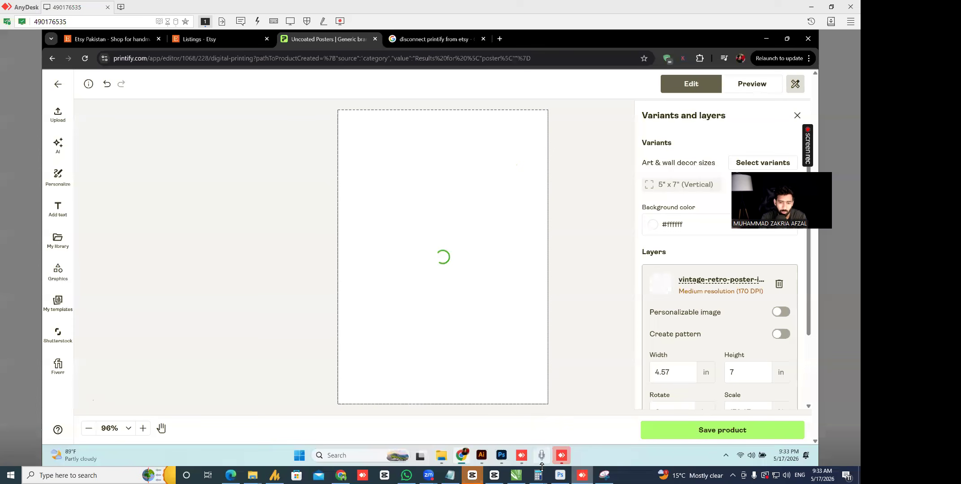
{"action": "left_click", "coordinate": [560, 475]}
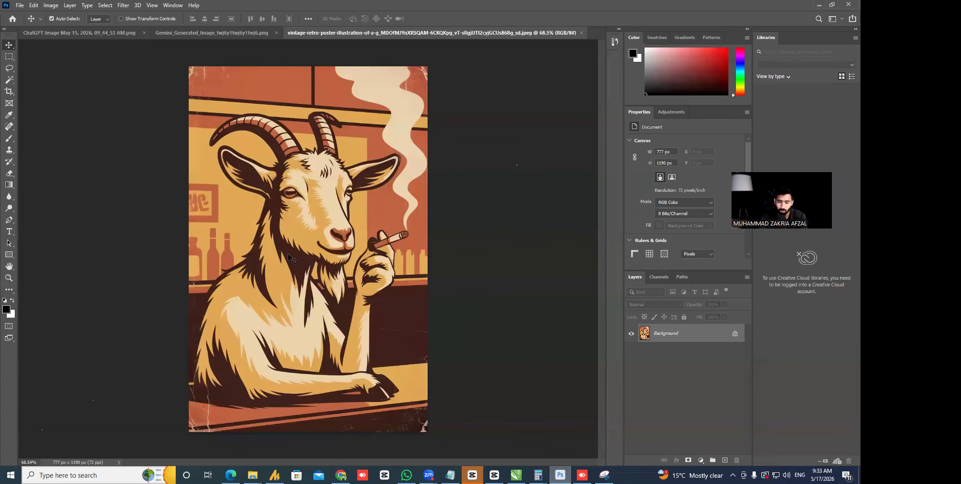
- Add a black 'CTRL + ALT + i' text line at the poster's top-left
{"action": "key", "text": "ctrl+alt+i"}
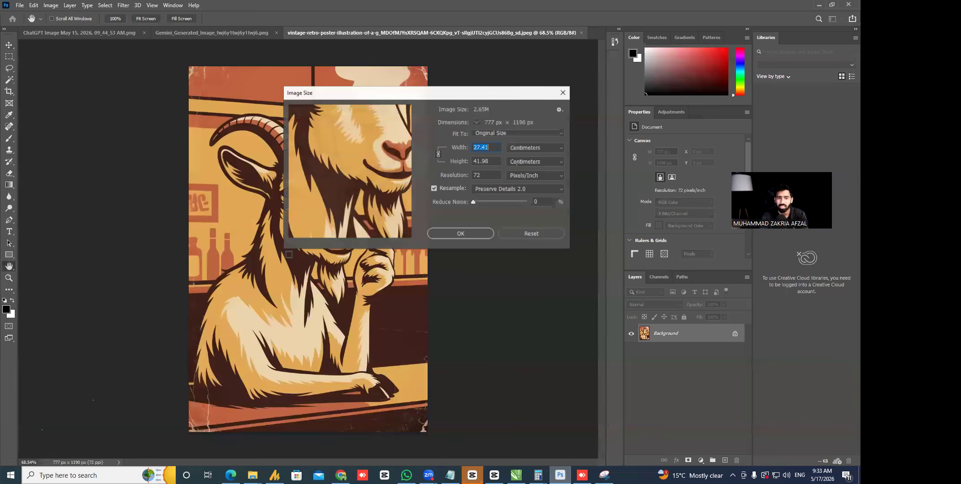
{"action": "key", "text": "Escape"}
{"action": "key", "text": "z"}
{"action": "left_click_drag", "start_coordinate": [216, 68], "coordinate": [267, 118]}
{"action": "left_click", "coordinate": [9, 232]}
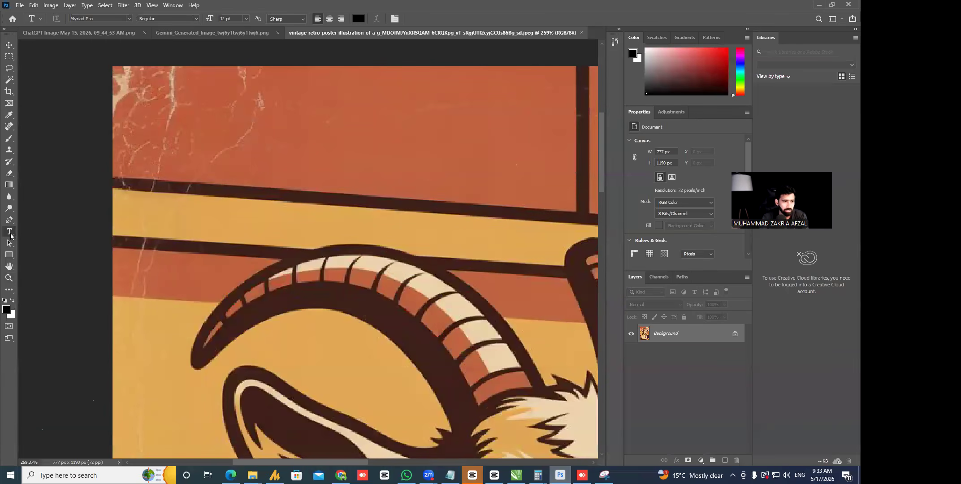
{"action": "left_click", "coordinate": [219, 184]}
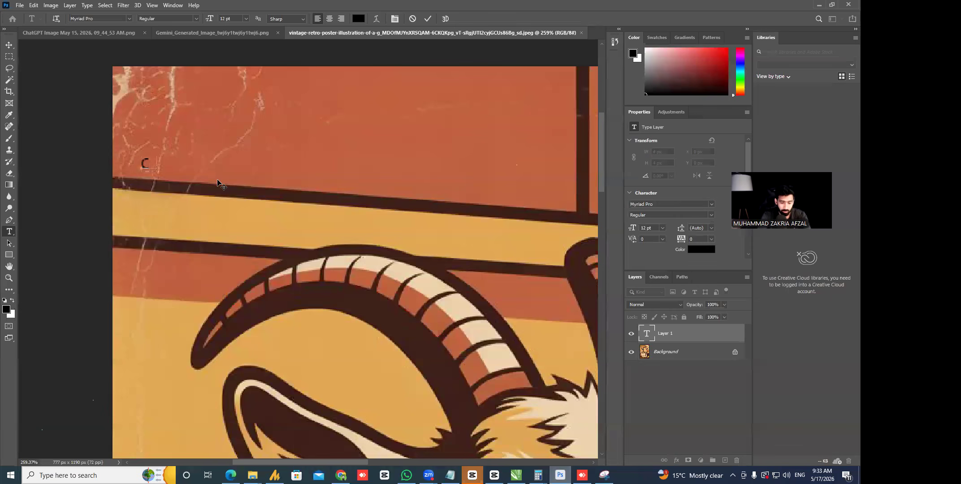
{"action": "type", "text": "CTRL + ALT + i"}
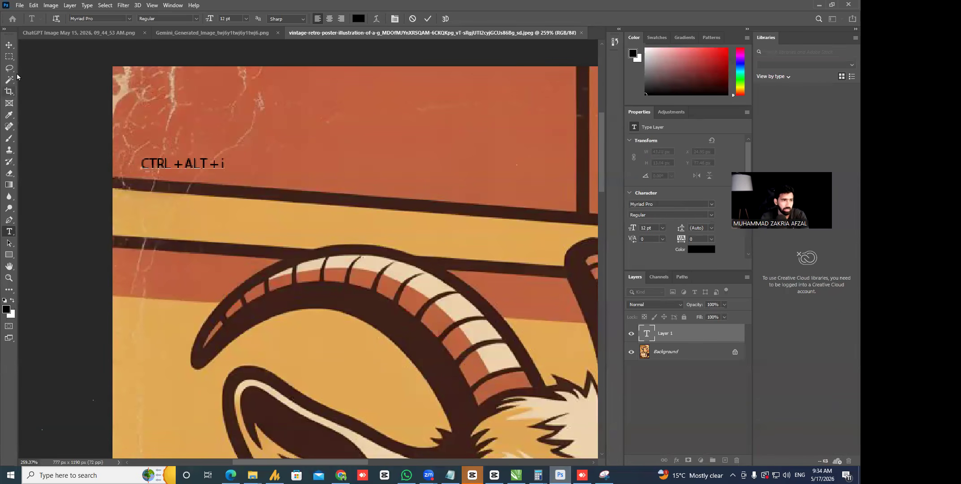
{"action": "left_click", "coordinate": [9, 45]}
- Enlarge the text to about 64.5 pt and position it across the poster's top
{"action": "key", "text": "ctrl+t"}
{"action": "left_click_drag", "start_coordinate": [224, 171], "coordinate": [585, 237]}
{"action": "left_click_drag", "start_coordinate": [421, 209], "coordinate": [393, 152]}
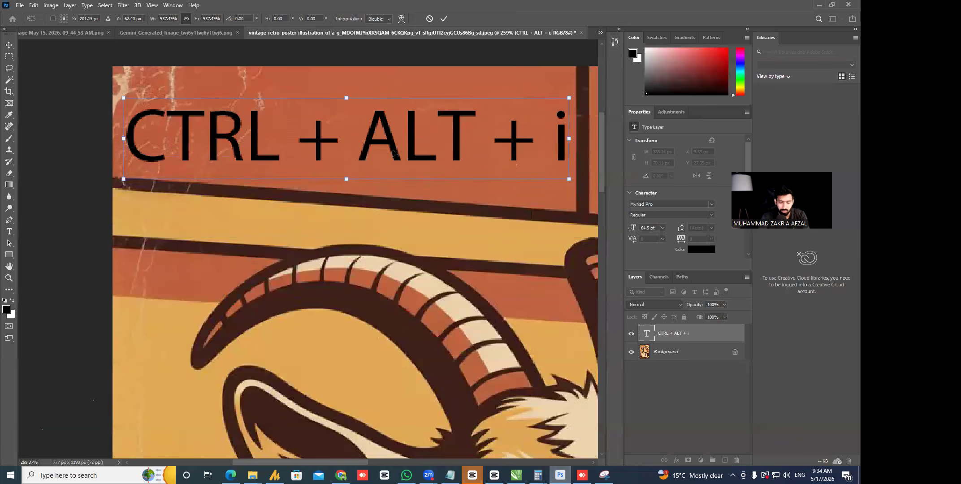
{"action": "key", "text": "ctrl+0"}
{"action": "key", "text": "Return"}
{"action": "key", "text": "m"}
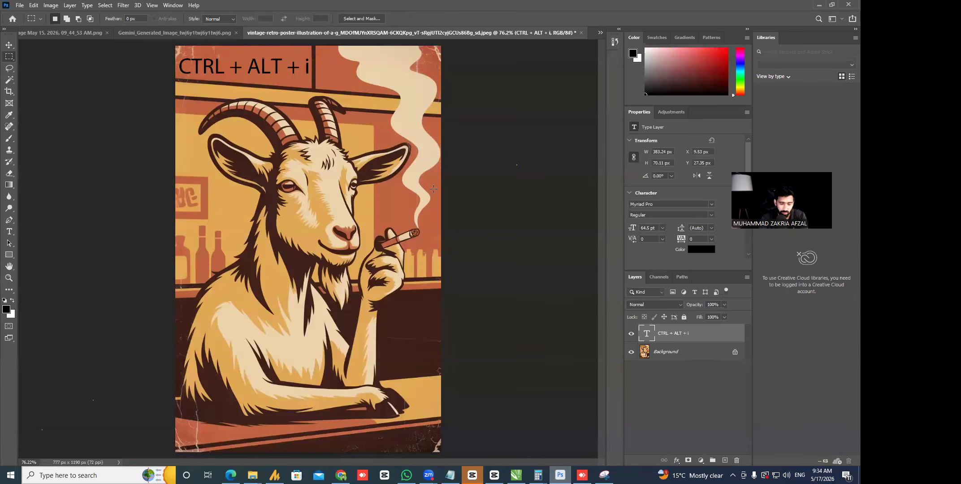
- Zoom in to inspect the goat's ear, head fur and horn detail
{"action": "key", "text": "z"}
{"action": "left_click_drag", "start_coordinate": [361, 162], "coordinate": [417, 208]}
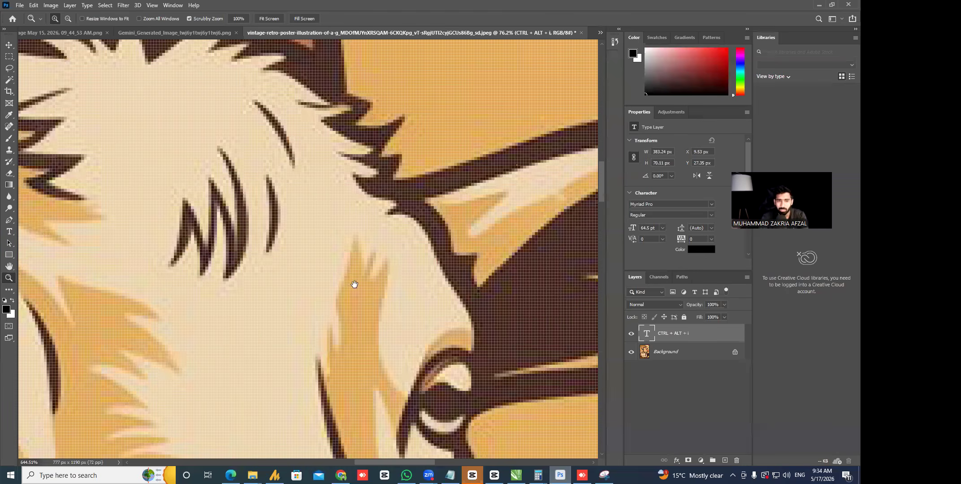
{"action": "scroll", "coordinate": [281, 236], "scroll_direction": "up", "scroll_amount": 3}
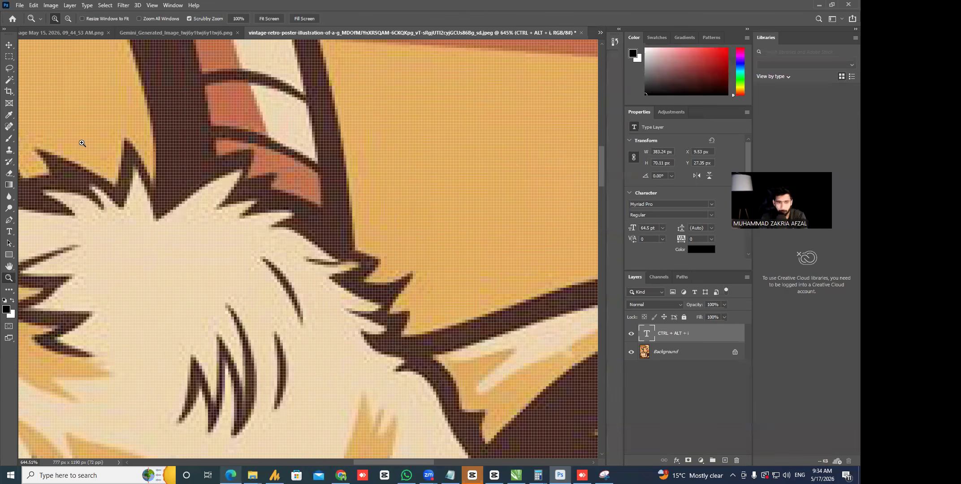
{"action": "scroll", "coordinate": [306, 269], "scroll_direction": "up", "scroll_amount": 2}
{"action": "left_click_drag", "start_coordinate": [306, 275], "coordinate": [299, 188]}
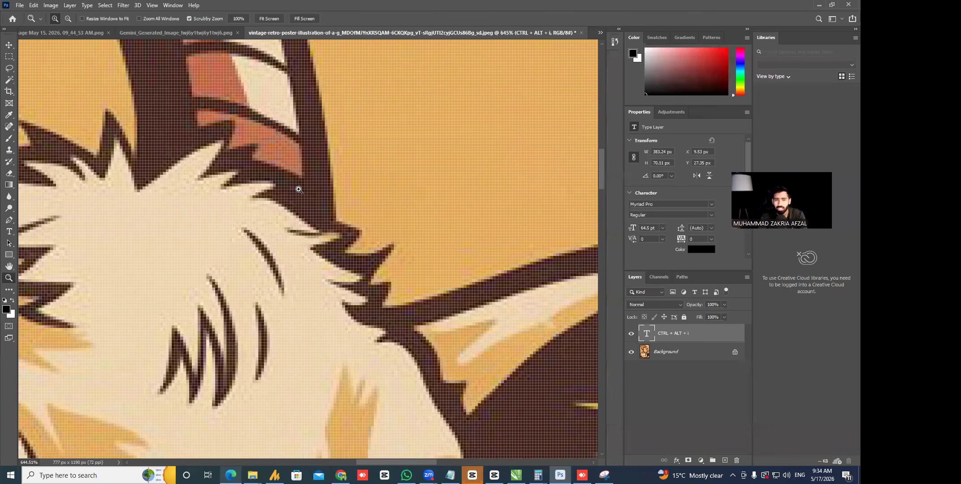
{"action": "key", "text": "ctrl+0"}
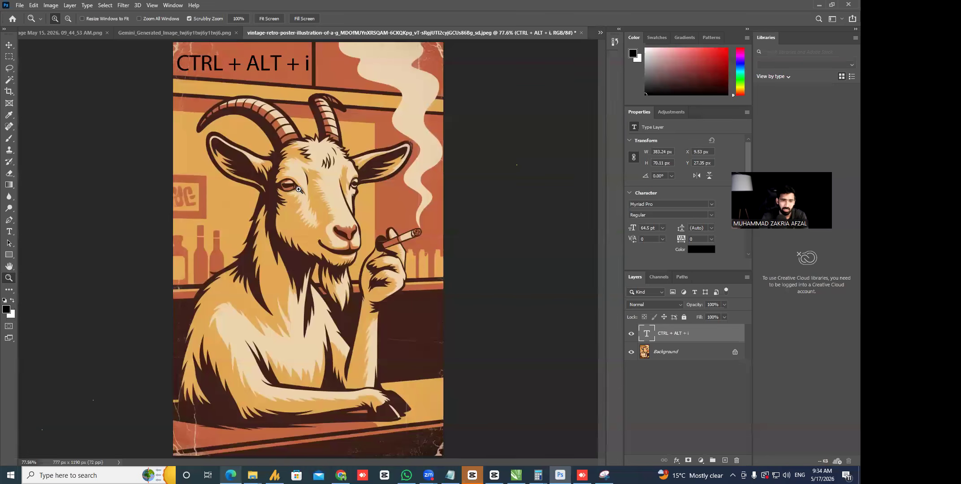
{"action": "left_click_drag", "start_coordinate": [380, 141], "coordinate": [433, 152]}
{"action": "left_click_drag", "start_coordinate": [219, 114], "coordinate": [254, 133]}
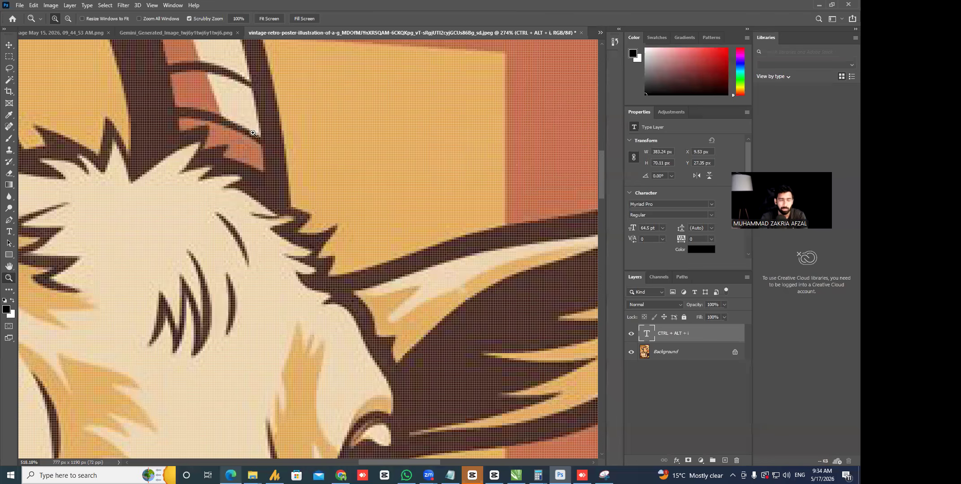
- Turn on Enable Preserve Details 2.0 Upscale under Preferences > Technology Previews
{"action": "left_click", "coordinate": [19, 5]}
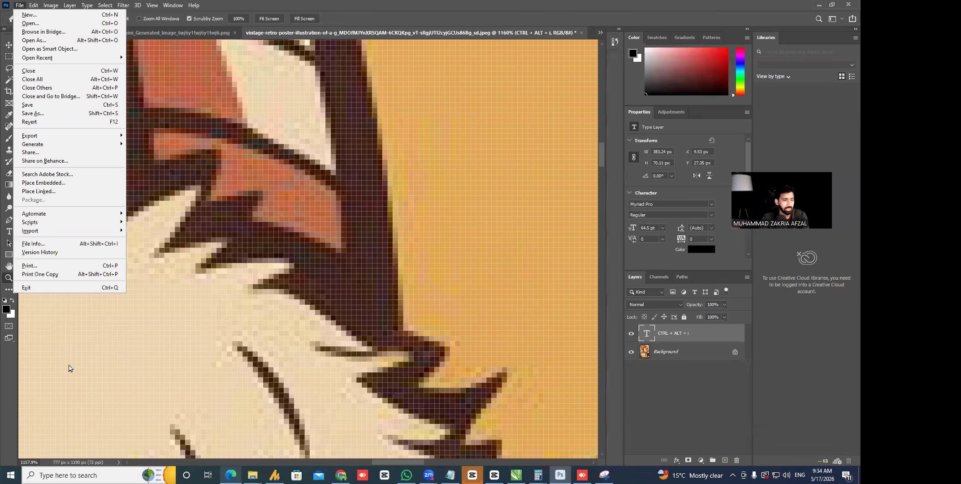
{"action": "key", "text": "Right"}
{"action": "mouse_move", "coordinate": [74, 379]}
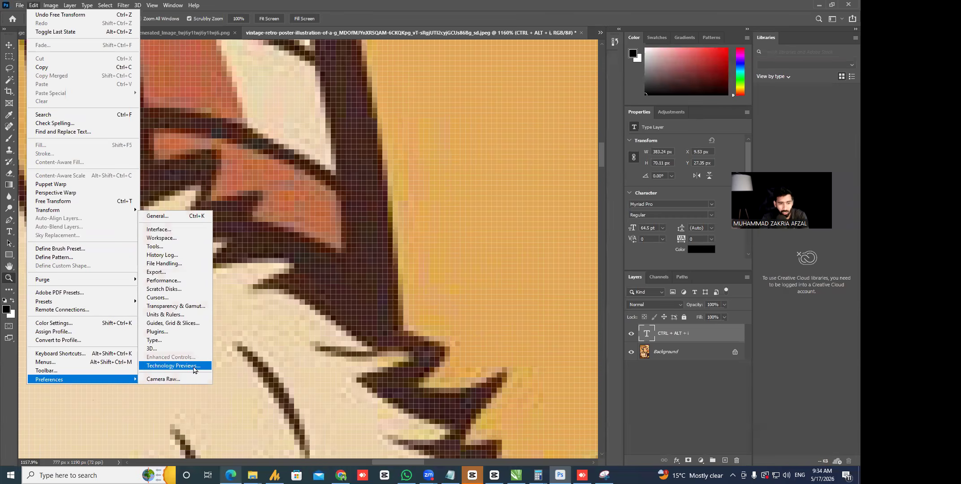
{"action": "left_click", "coordinate": [173, 366]}
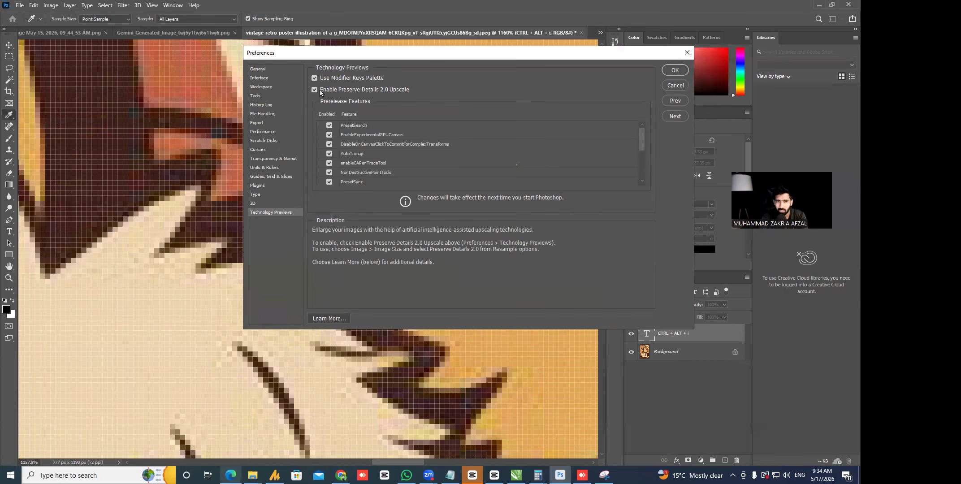
{"action": "key", "text": "Return"}
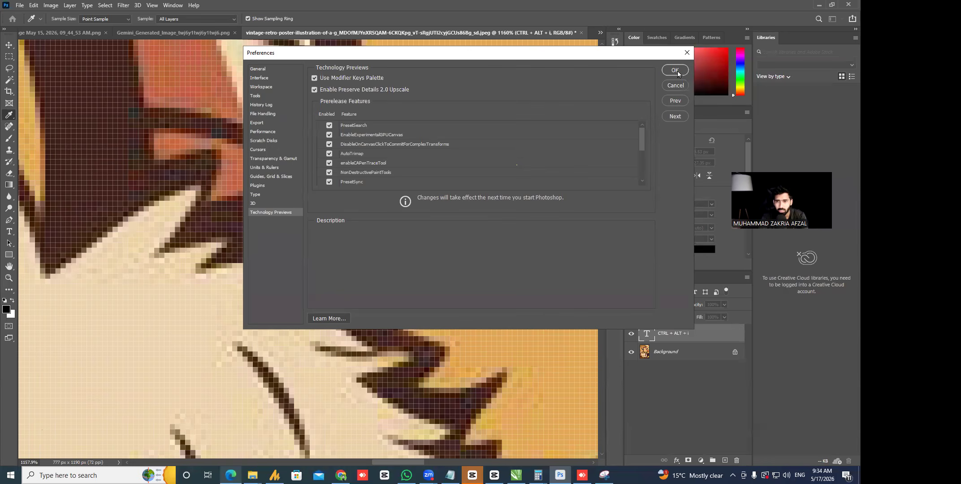
{"action": "key", "text": "z"}
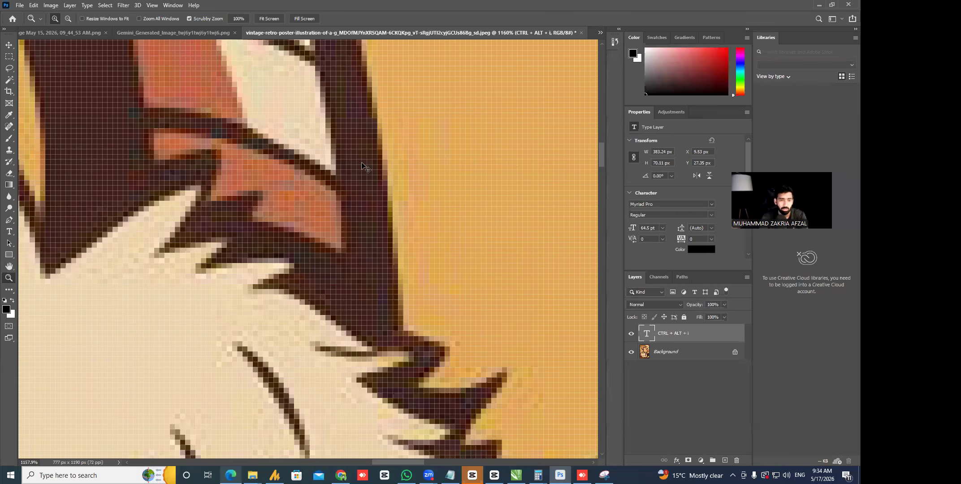
{"action": "left_click", "coordinate": [363, 164], "text": "alt"}
- In Image Size, choose Preserve Details 2.0 resampling and a 300 pixels/inch resolution
{"action": "key", "text": "h"}
{"action": "left_click_drag", "start_coordinate": [229, 81], "coordinate": [354, 164]}
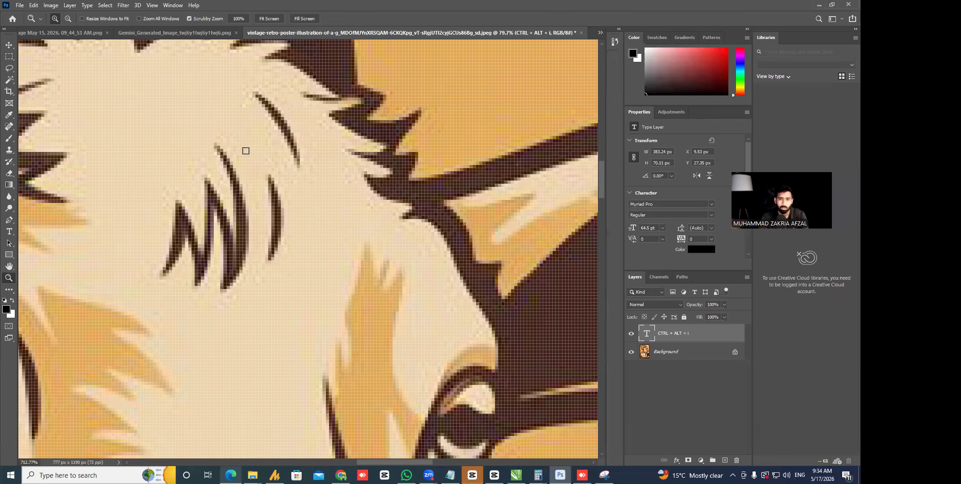
{"action": "key", "text": "ctrl+alt+i"}
{"action": "left_click", "coordinate": [508, 187]}
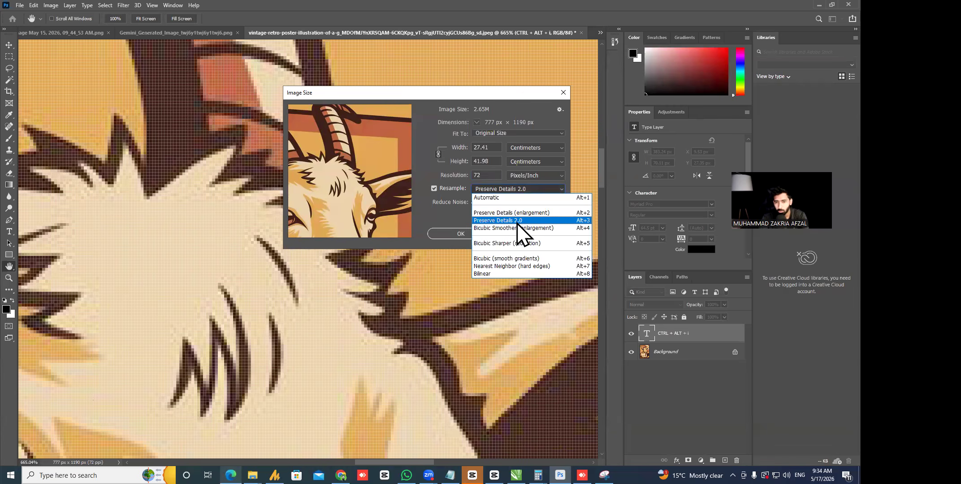
{"action": "left_click", "coordinate": [517, 221]}
{"action": "double_click", "coordinate": [501, 174]}
{"action": "type", "text": "300"}
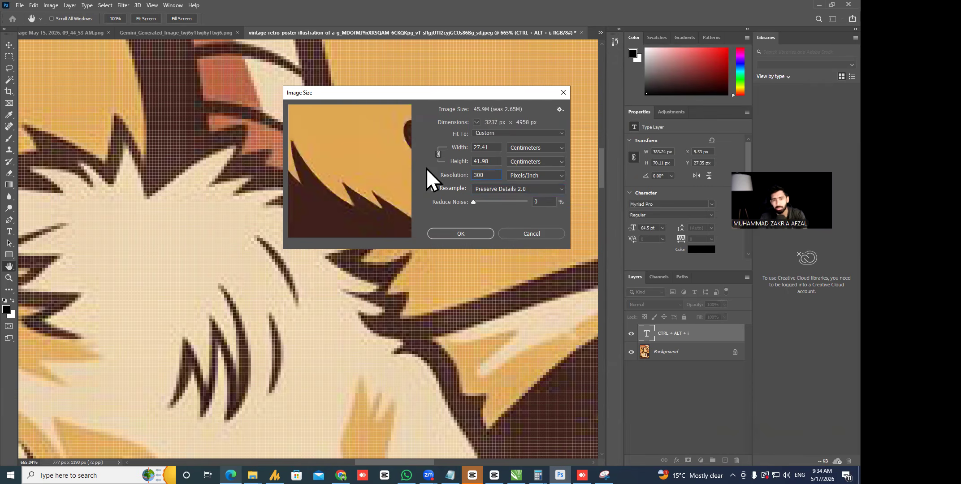
- Preview the poster, set Reduce Noise to 84% and apply the 3237 × 4958 px upscale
{"action": "left_click_drag", "start_coordinate": [361, 141], "coordinate": [305, 301]}
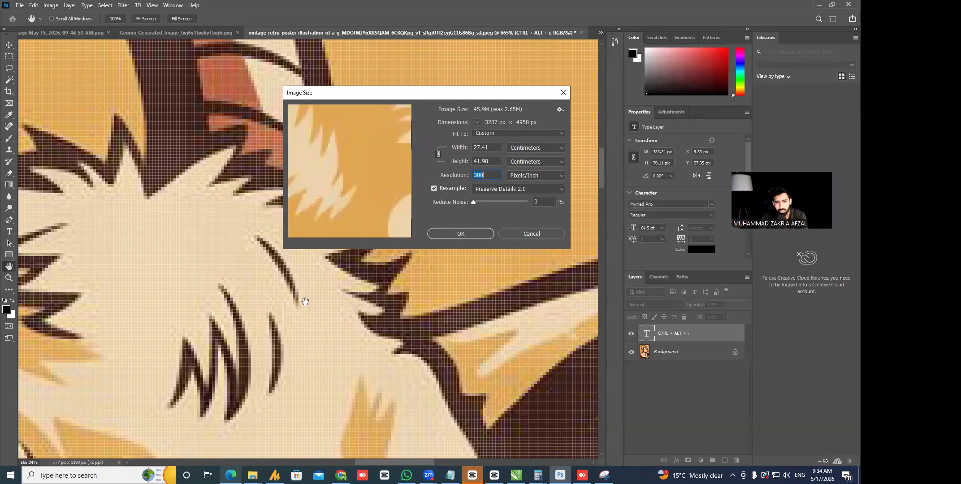
{"action": "mouse_move", "coordinate": [373, 174]}
{"action": "left_mouse_down"}
{"action": "mouse_move", "coordinate": [280, 47]}
{"action": "mouse_move", "coordinate": [373, 81]}
{"action": "mouse_move", "coordinate": [475, 37]}
{"action": "mouse_move", "coordinate": [458, 77]}
{"action": "mouse_move", "coordinate": [417, 322]}
{"action": "mouse_move", "coordinate": [421, 424]}
{"action": "mouse_move", "coordinate": [405, 467]}
{"action": "mouse_move", "coordinate": [349, 206]}
{"action": "mouse_move", "coordinate": [317, 130]}
{"action": "mouse_move", "coordinate": [468, 276]}
{"action": "mouse_move", "coordinate": [483, 317]}
{"action": "mouse_move", "coordinate": [461, 288]}
{"action": "left_mouse_up"}
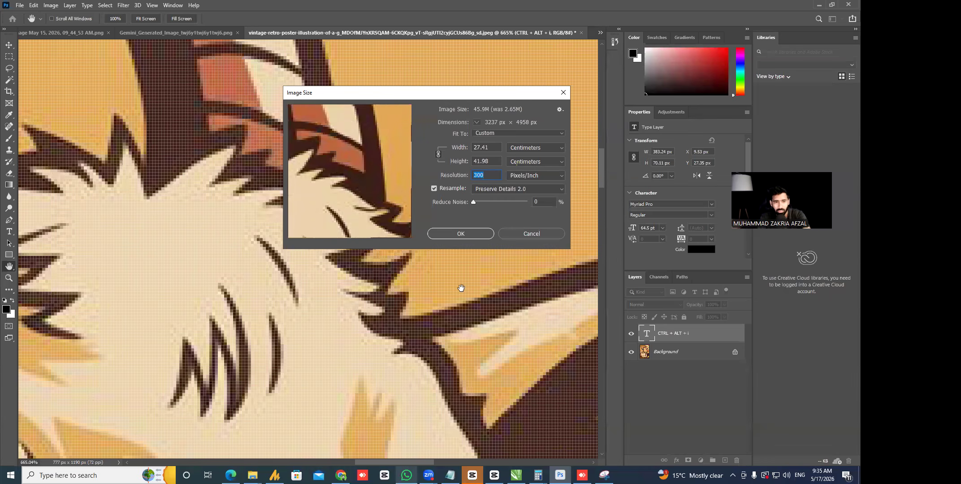
{"action": "mouse_move", "coordinate": [373, 184]}
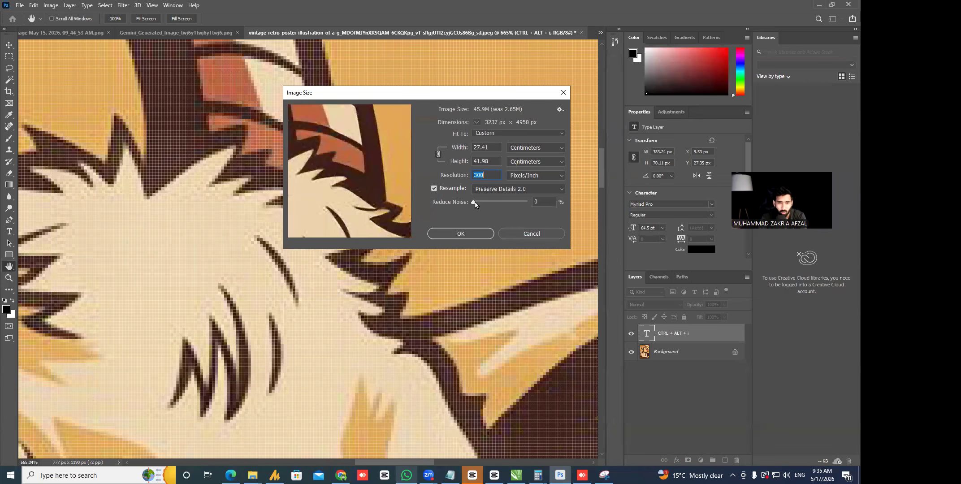
{"action": "left_click", "coordinate": [519, 203]}
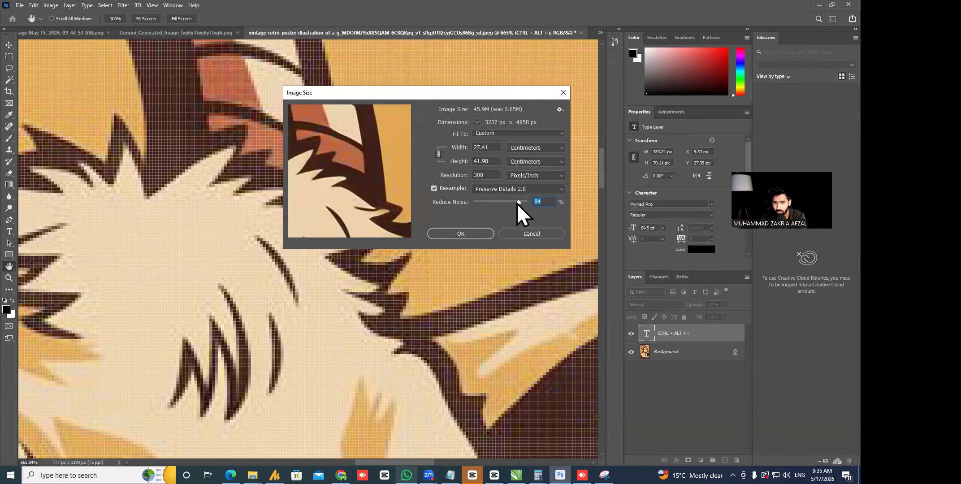
{"action": "left_click", "coordinate": [460, 234]}
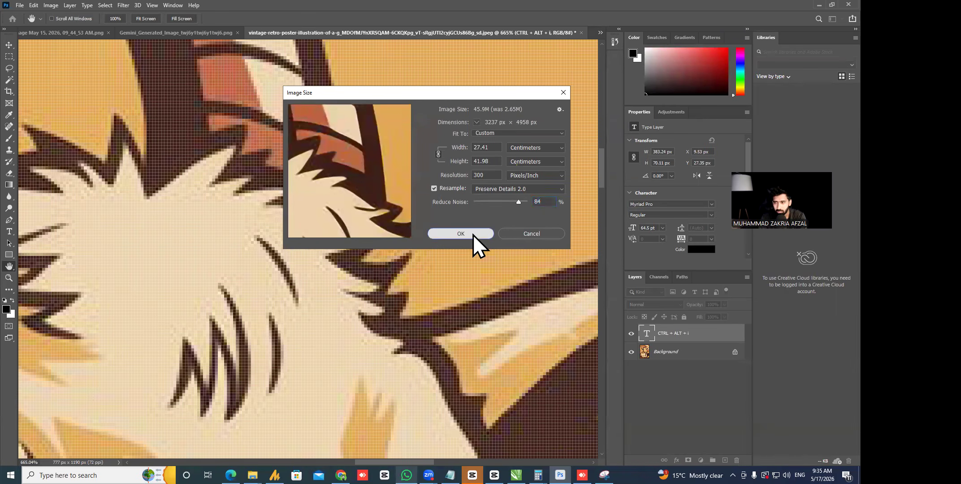
{"action": "key", "text": "z"}
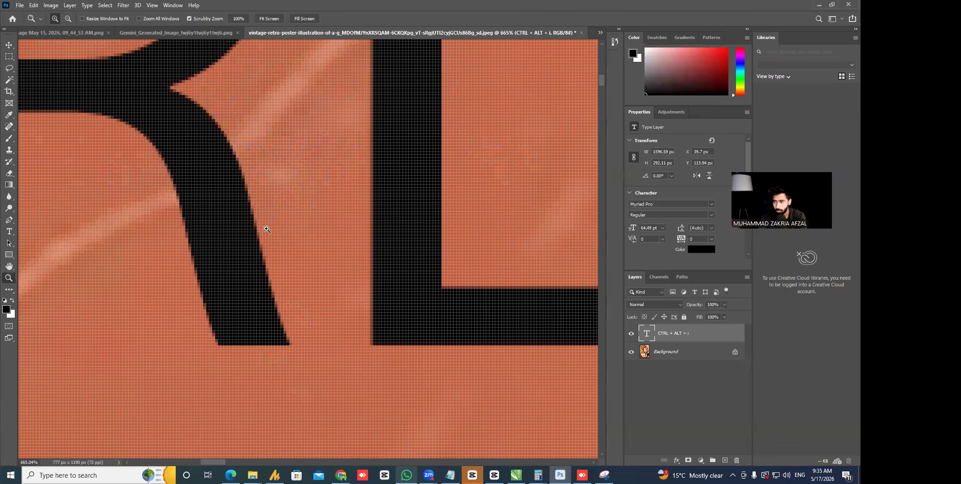
- Pan around the upscaled poster to check the goat's eye, ear, nose and beard detail
{"action": "key", "text": "ctrl+0"}
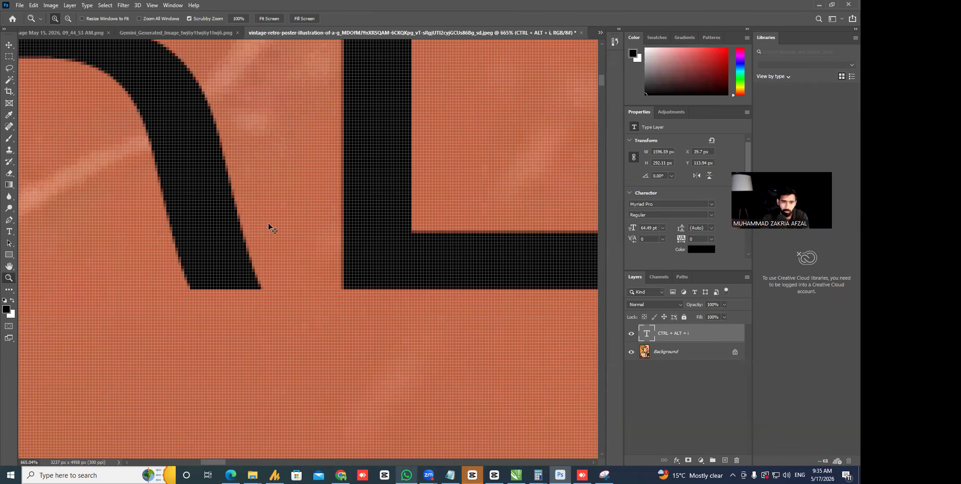
{"action": "left_click_drag", "start_coordinate": [329, 134], "coordinate": [20, 476]}
{"action": "key", "text": "space"}
{"action": "left_click_drag", "start_coordinate": [259, 284], "coordinate": [358, 41]}
{"action": "left_click_drag", "start_coordinate": [245, 329], "coordinate": [302, 92]}
{"action": "left_click_drag", "start_coordinate": [334, 397], "coordinate": [323, 305]}
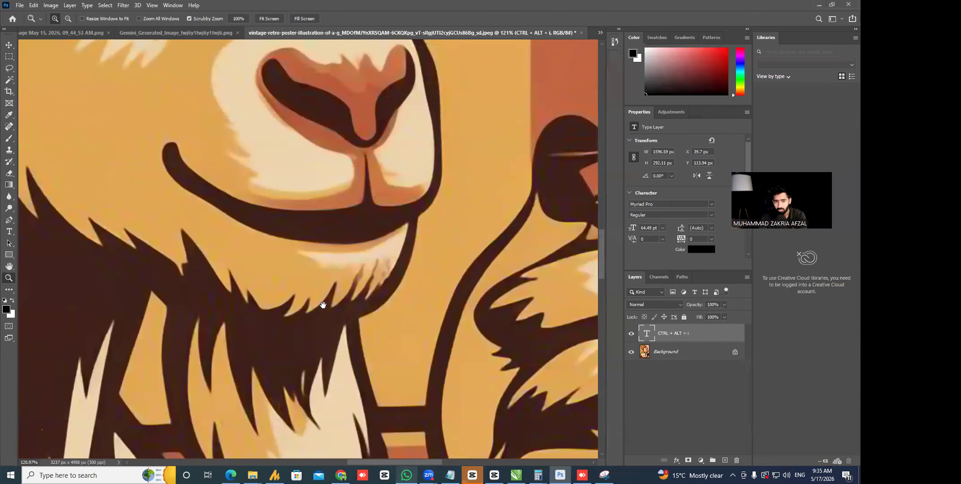
{"action": "left_click_drag", "start_coordinate": [268, 204], "coordinate": [311, 301]}
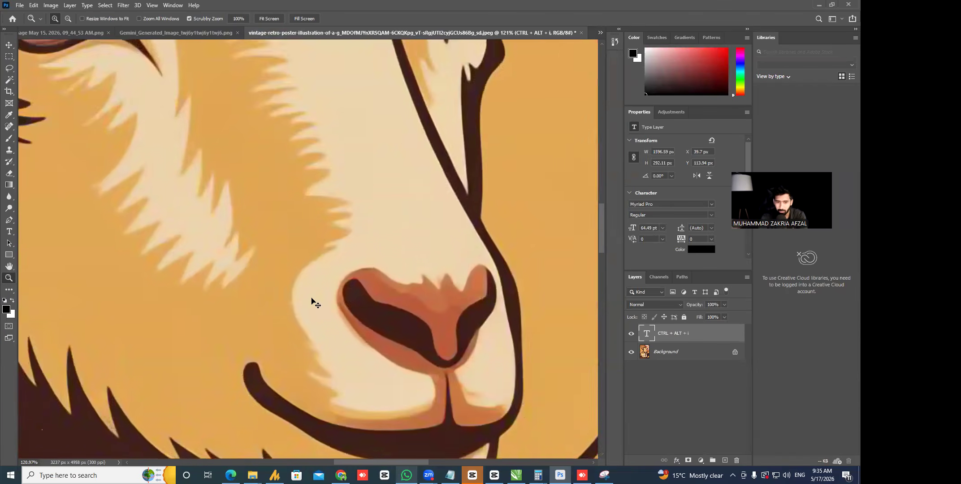
{"action": "key", "text": "ctrl+0"}
- Delete the CTRL + ALT + i text layer and save the upscaled 3237×4958 poster
{"action": "key", "text": "v"}
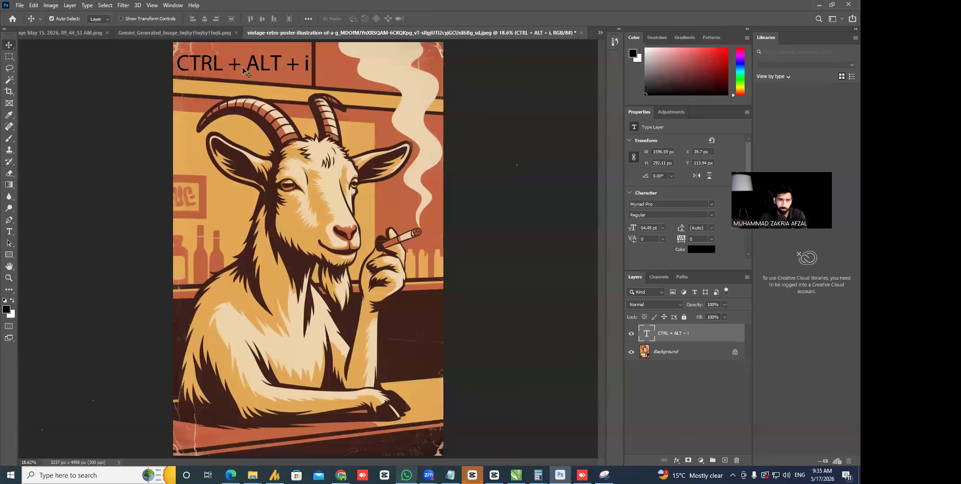
{"action": "key", "text": "Delete"}
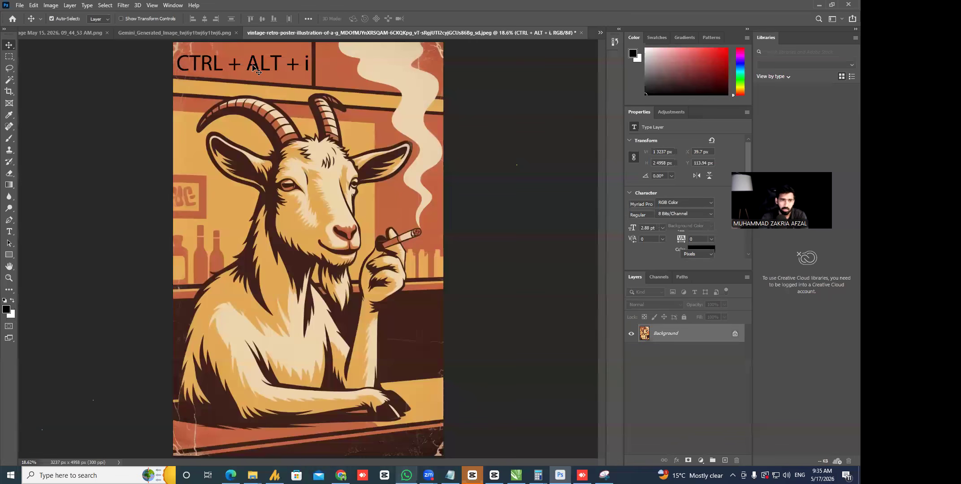
{"action": "left_click", "coordinate": [20, 5]}
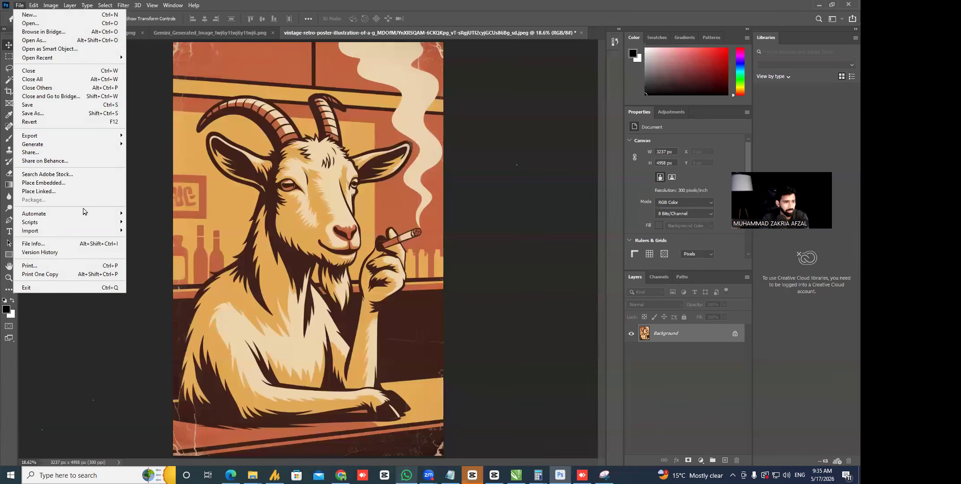
{"action": "left_click", "coordinate": [59, 105]}
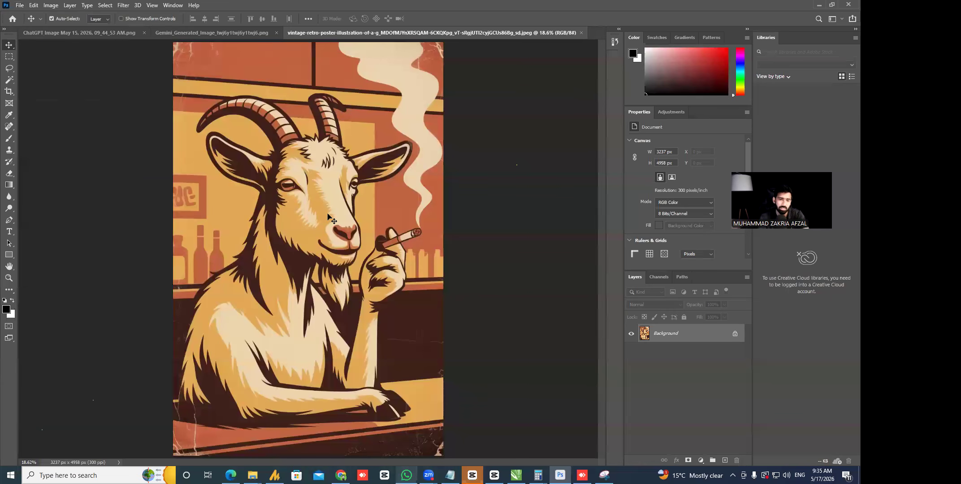
{"action": "key", "text": "alt+Tab"}
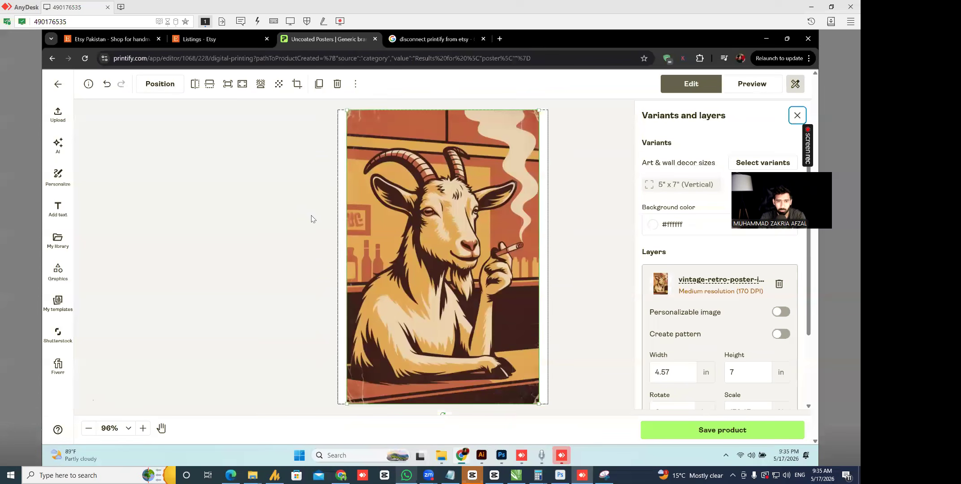
- Select the 170 DPI goat poster layer on the 5×7 canvas and delete it
{"action": "scroll", "coordinate": [479, 204], "scroll_direction": "up", "scroll_amount": 10}
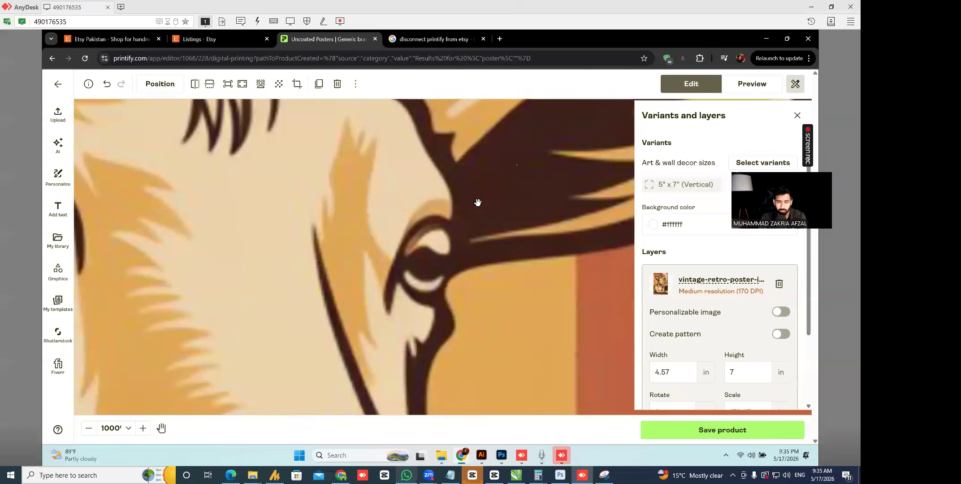
{"action": "scroll", "coordinate": [364, 210], "scroll_direction": "down", "scroll_amount": 10}
{"action": "scroll", "coordinate": [371, 207], "scroll_direction": "up", "scroll_amount": 5}
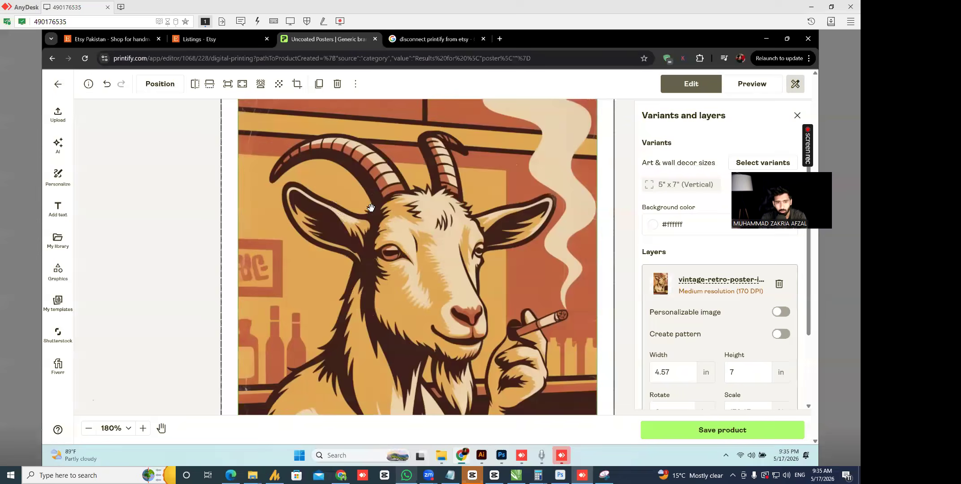
{"action": "scroll", "coordinate": [371, 207], "scroll_direction": "up", "scroll_amount": 5}
{"action": "scroll", "coordinate": [114, 186], "scroll_direction": "down", "scroll_amount": 10}
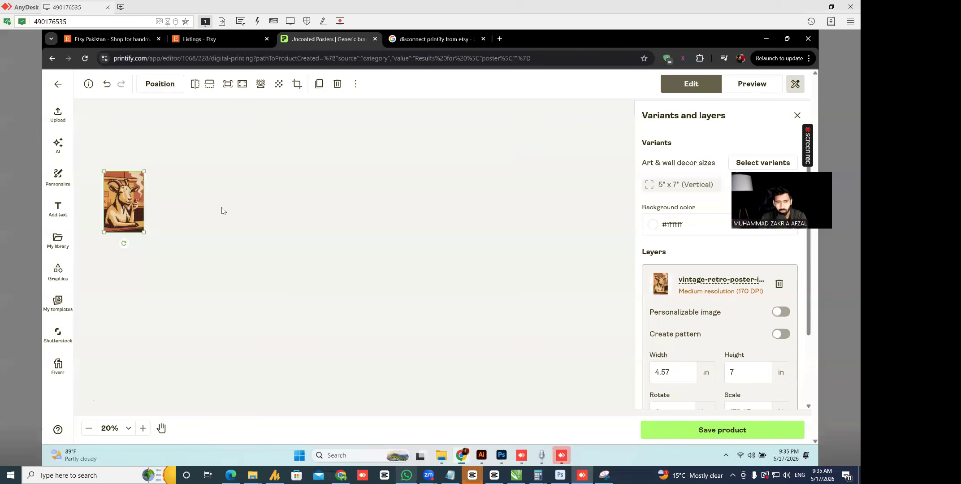
{"action": "scroll", "coordinate": [148, 203], "scroll_direction": "up", "scroll_amount": 3}
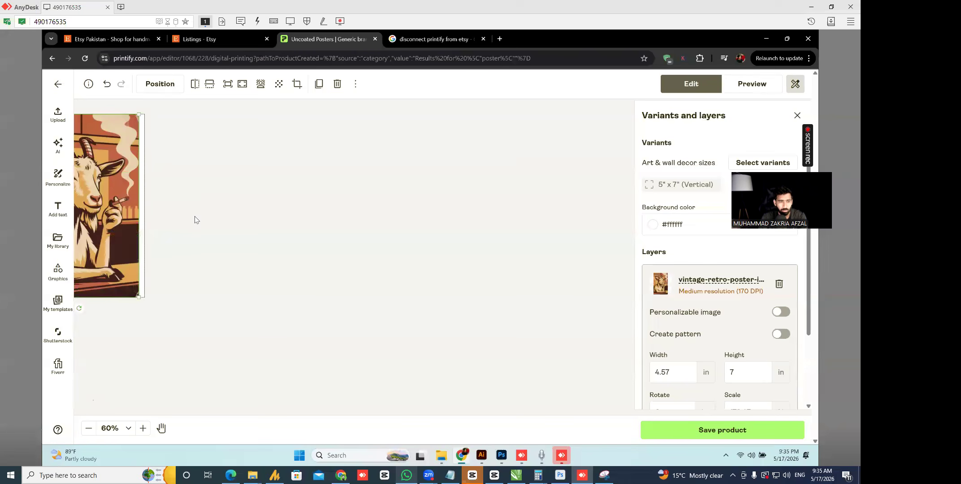
{"action": "left_click", "coordinate": [290, 349]}
{"action": "scroll", "coordinate": [345, 320], "scroll_direction": "down", "scroll_amount": 3}
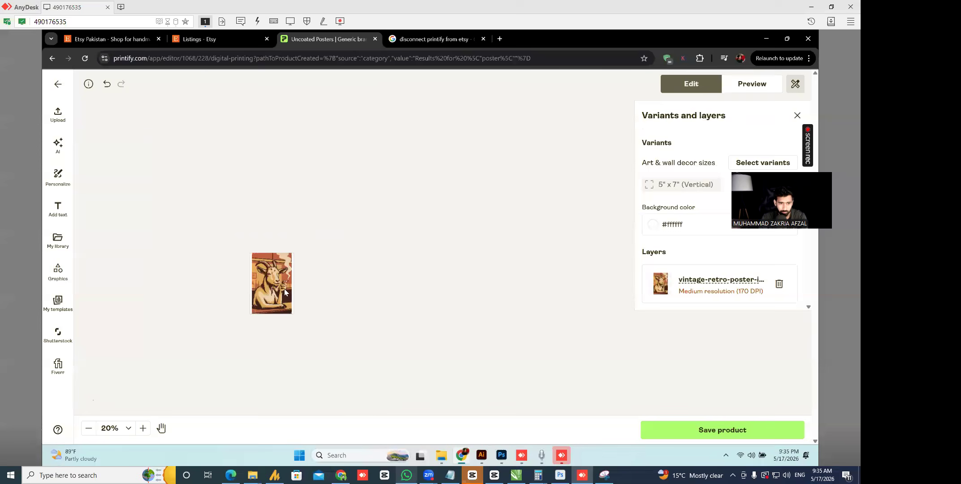
{"action": "scroll", "coordinate": [285, 292], "scroll_direction": "up", "scroll_amount": 3}
{"action": "left_click", "coordinate": [343, 305]}
{"action": "key", "text": "Delete"}
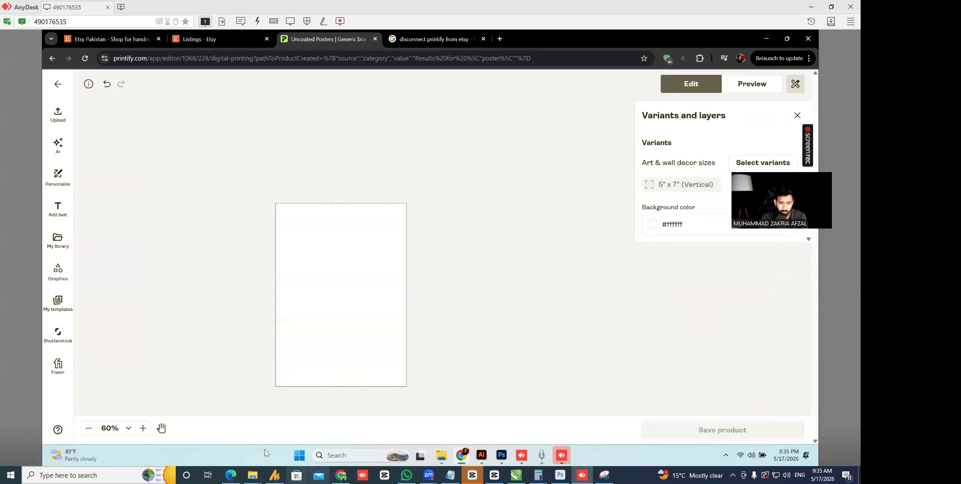
- Locate the upscaled vintage retro poster JPG in the Downloads folder, then return to Printify
{"action": "mouse_move", "coordinate": [252, 475]}
{"action": "left_click", "coordinate": [388, 441]}
{"action": "left_click", "coordinate": [166, 150]}
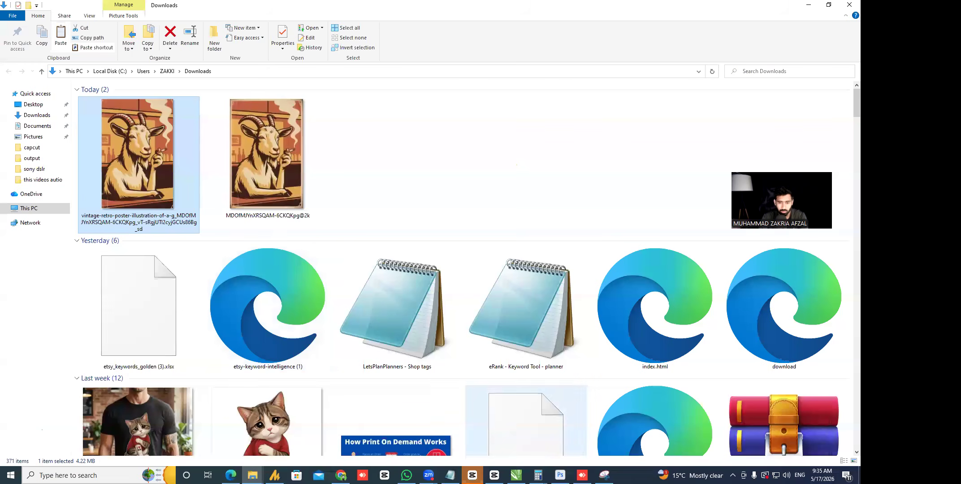
{"action": "left_click", "coordinate": [582, 475]}
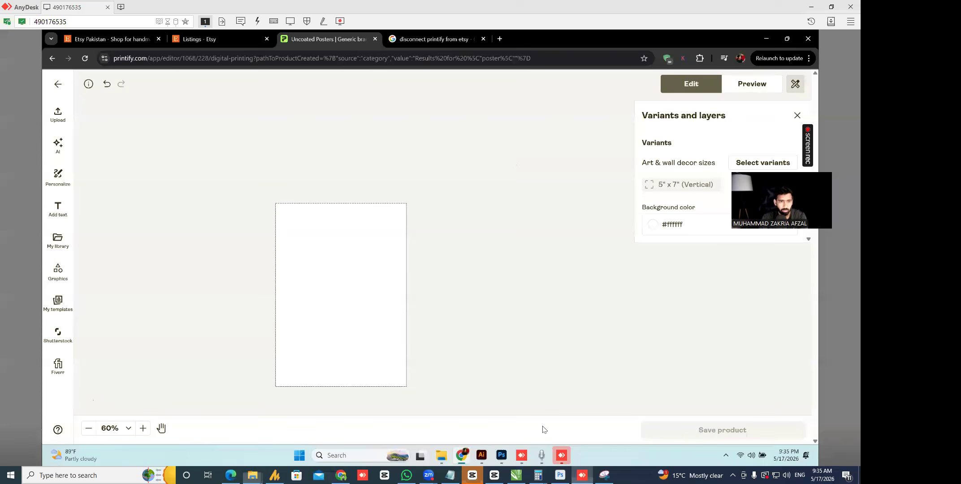
- Upload the vintage goat poster JPG from My device onto the 5 x 7 design
{"action": "left_click", "coordinate": [57, 114]}
{"action": "left_click", "coordinate": [158, 163]}
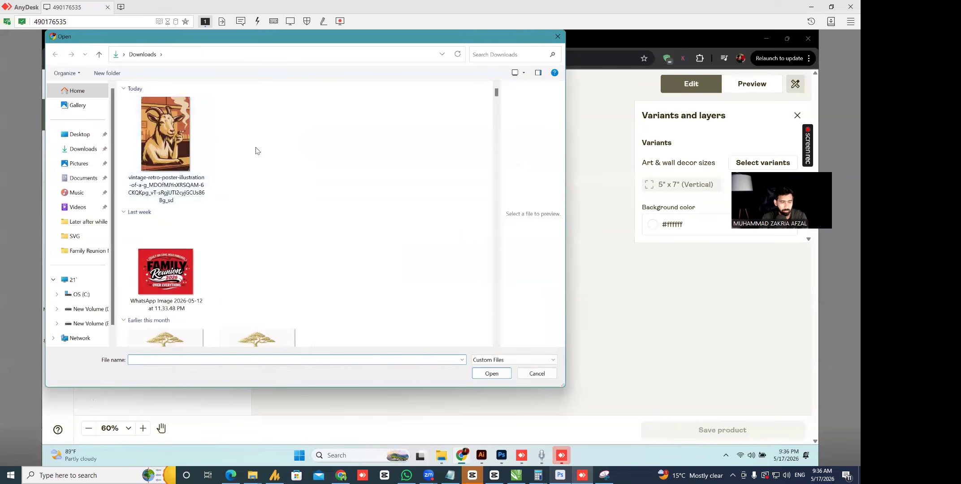
{"action": "left_click", "coordinate": [179, 144]}
{"action": "key", "text": "Delete"}
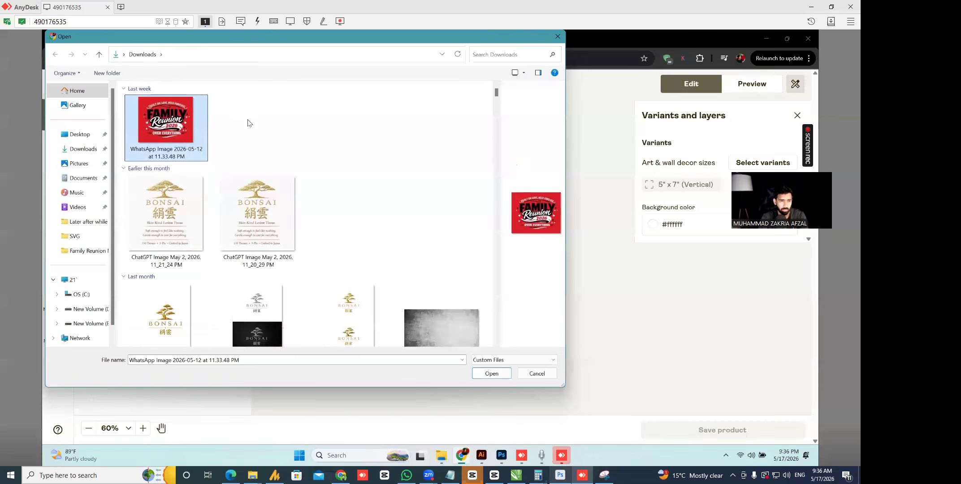
{"action": "left_click", "coordinate": [250, 122]}
{"action": "key", "text": "ctrl+z"}
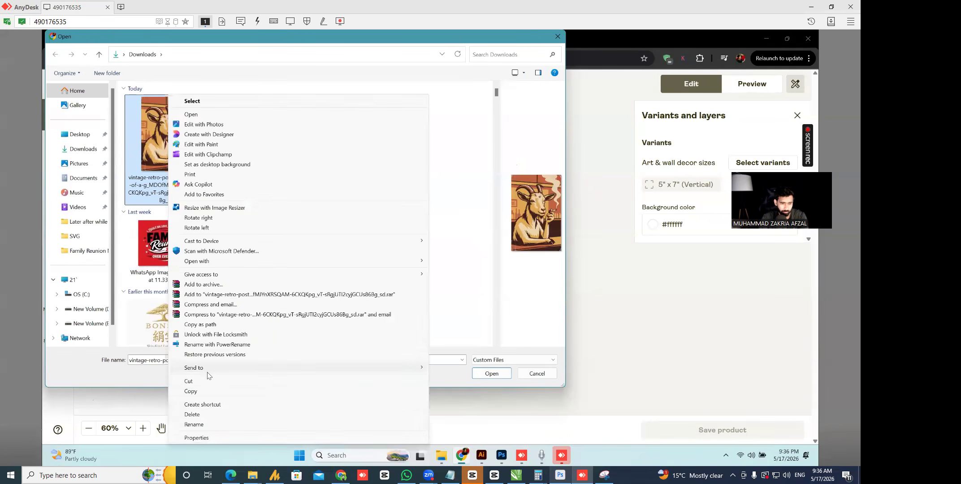
{"action": "left_click", "coordinate": [209, 439]}
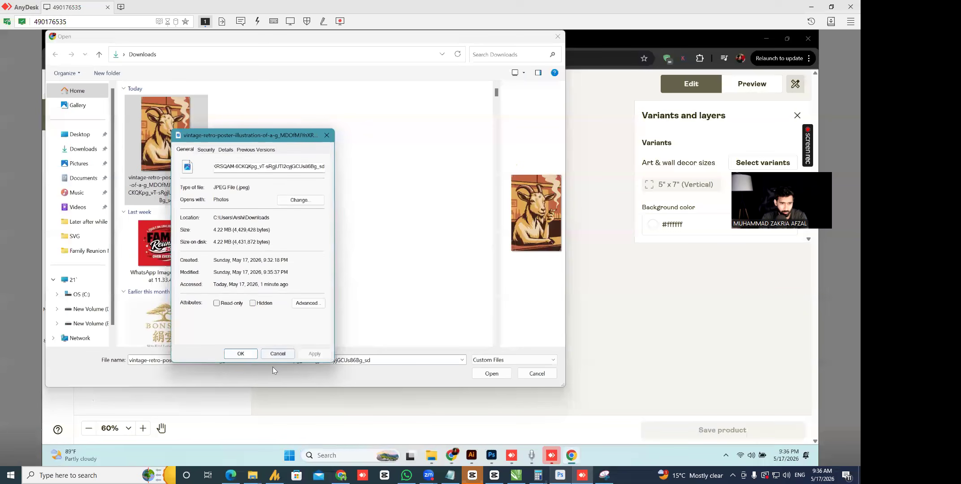
{"action": "left_click", "coordinate": [286, 354]}
{"action": "double_click", "coordinate": [171, 129]}
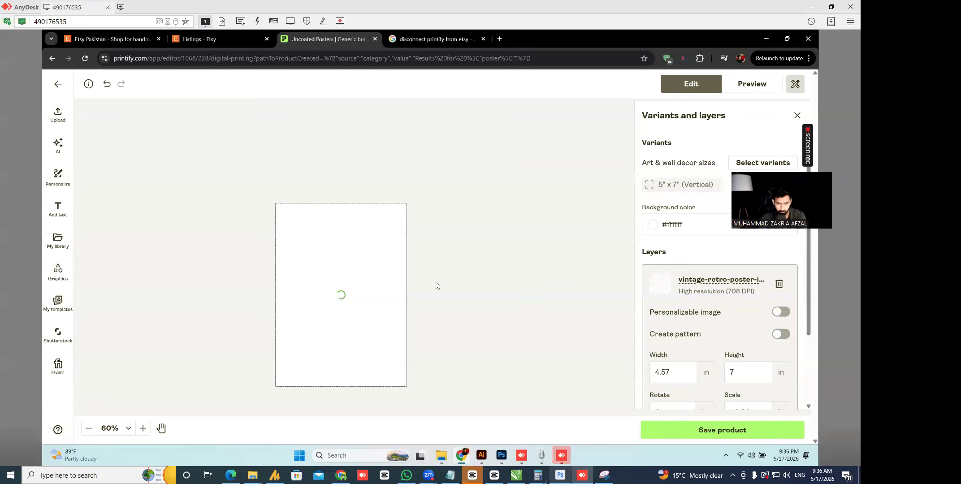
- Select the goat image and drag its bottom-right corner outward to enlarge it
{"action": "scroll", "coordinate": [348, 267], "scroll_direction": "up", "scroll_amount": 5}
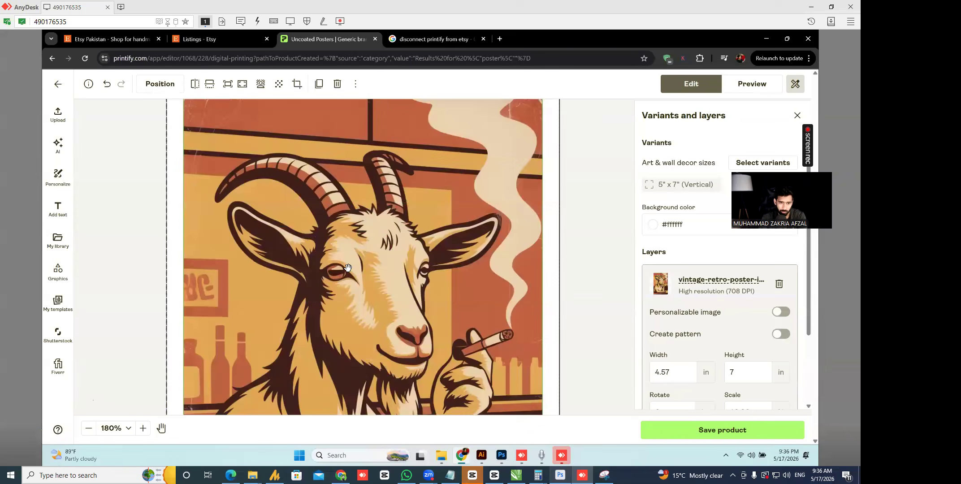
{"action": "scroll", "coordinate": [348, 267], "scroll_direction": "up", "scroll_amount": 5}
{"action": "scroll", "coordinate": [345, 272], "scroll_direction": "down", "scroll_amount": 10}
{"action": "scroll", "coordinate": [363, 269], "scroll_direction": "up", "scroll_amount": 6}
{"action": "scroll", "coordinate": [368, 322], "scroll_direction": "up", "scroll_amount": 3}
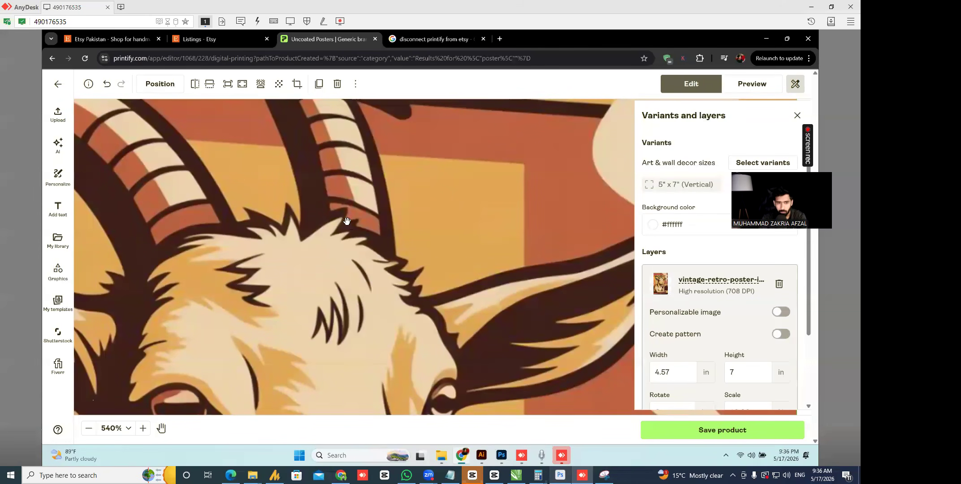
{"action": "scroll", "coordinate": [300, 189], "scroll_direction": "down", "scroll_amount": 8}
{"action": "left_click", "coordinate": [266, 205]}
{"action": "scroll", "coordinate": [267, 204], "scroll_direction": "up", "scroll_amount": 3}
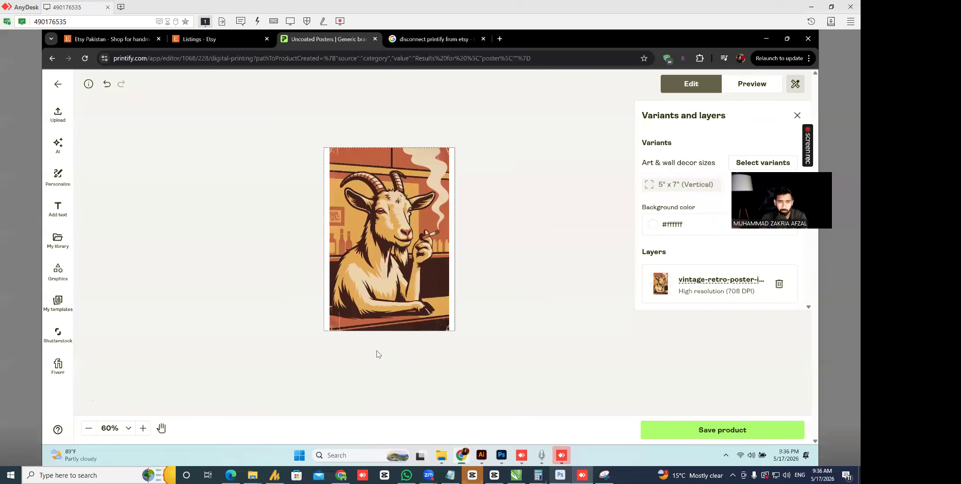
{"action": "scroll", "coordinate": [451, 346], "scroll_direction": "up", "scroll_amount": 3}
{"action": "left_click", "coordinate": [428, 297]}
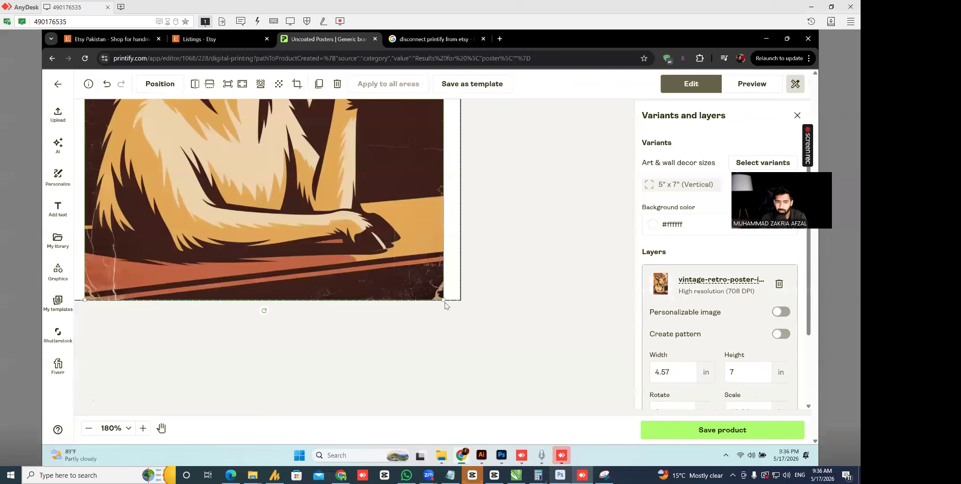
{"action": "left_click_drag", "start_coordinate": [443, 302], "coordinate": [460, 325]}
- Drag the top-left corner outward so the image fills the poster at 5 x 7.66 in
{"action": "scroll", "coordinate": [479, 375], "scroll_direction": "down", "scroll_amount": 6}
{"action": "scroll", "coordinate": [428, 247], "scroll_direction": "up", "scroll_amount": 6}
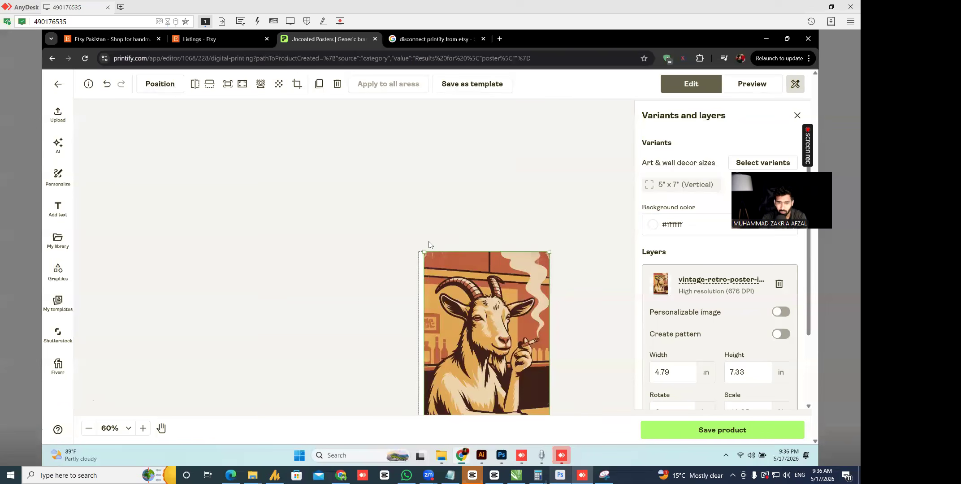
{"action": "left_click_drag", "start_coordinate": [413, 274], "coordinate": [391, 246]}
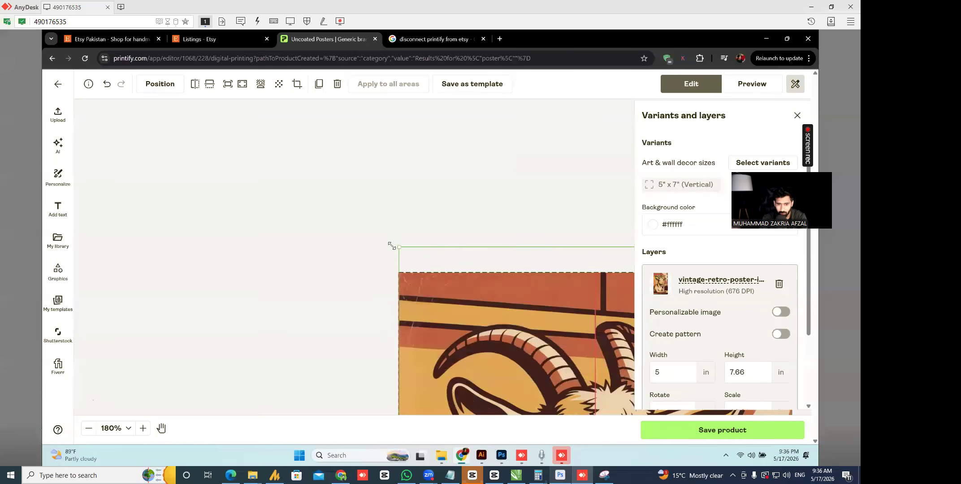
{"action": "scroll", "coordinate": [387, 245], "scroll_direction": "down", "scroll_amount": 6}
{"action": "scroll", "coordinate": [334, 233], "scroll_direction": "up", "scroll_amount": 3}
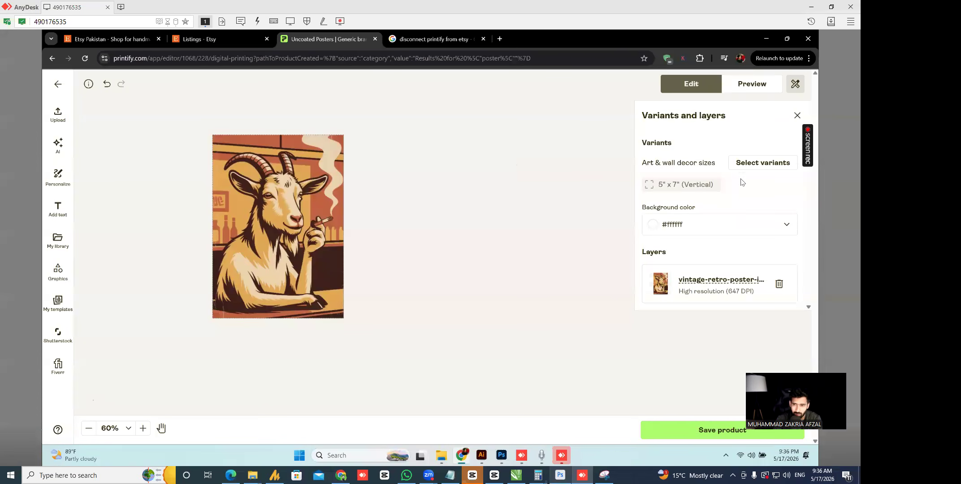
- In the size variants list, add the 6" x 8", 8" x 10" and 9" x 11" vertical sizes
{"action": "left_click", "coordinate": [757, 172]}
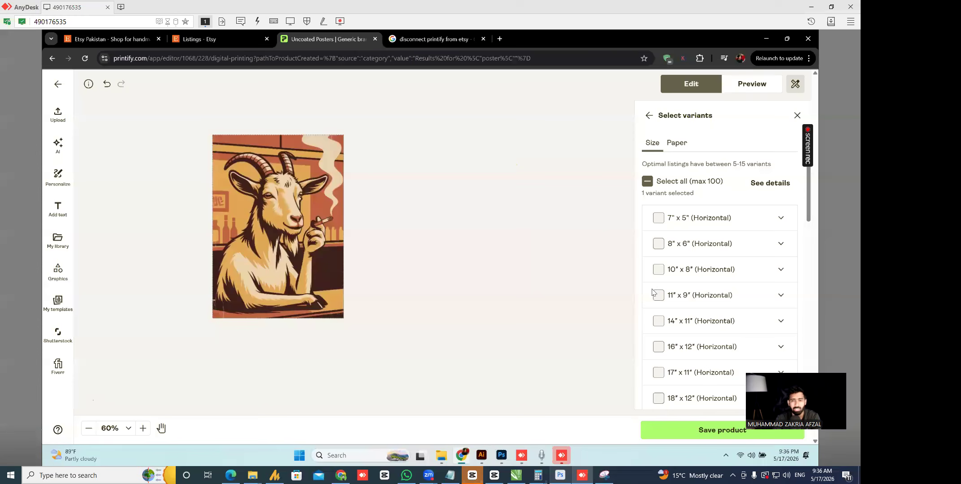
{"action": "scroll", "coordinate": [639, 214], "scroll_direction": "down", "scroll_amount": 5}
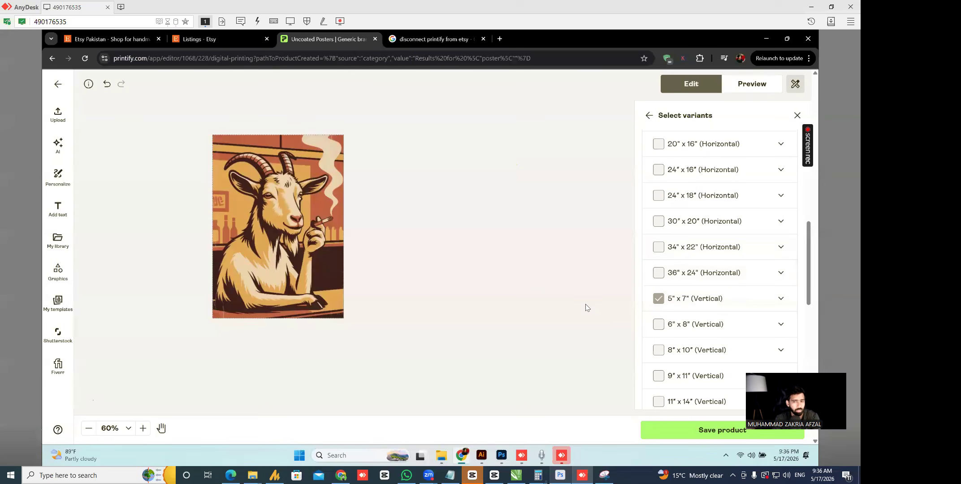
{"action": "scroll", "coordinate": [694, 307], "scroll_direction": "up", "scroll_amount": 5}
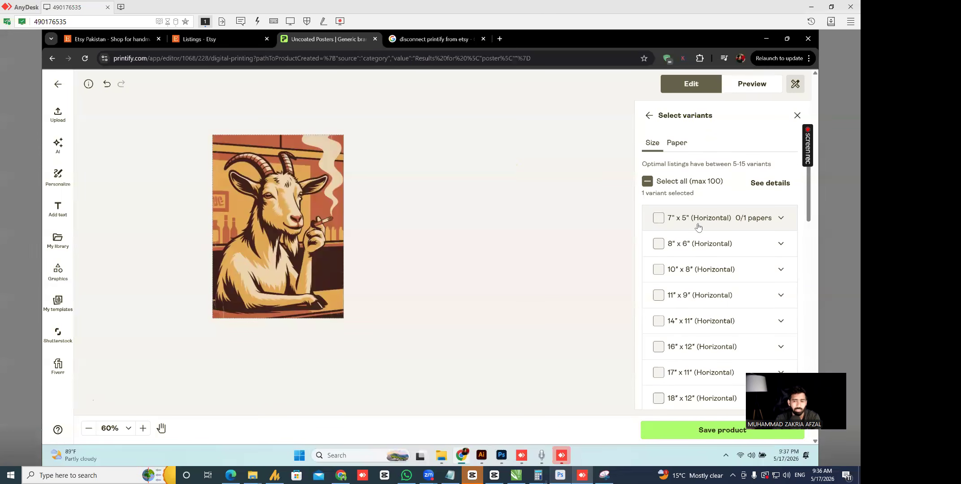
{"action": "scroll", "coordinate": [699, 224], "scroll_direction": "down", "scroll_amount": 5}
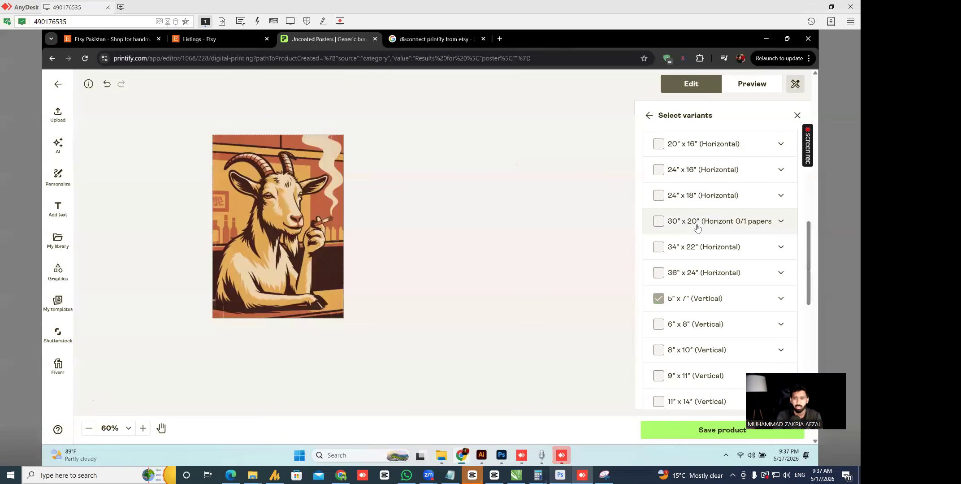
{"action": "scroll", "coordinate": [696, 184], "scroll_direction": "up", "scroll_amount": 5}
{"action": "scroll", "coordinate": [690, 206], "scroll_direction": "down", "scroll_amount": 10}
{"action": "scroll", "coordinate": [662, 224], "scroll_direction": "up", "scroll_amount": 6}
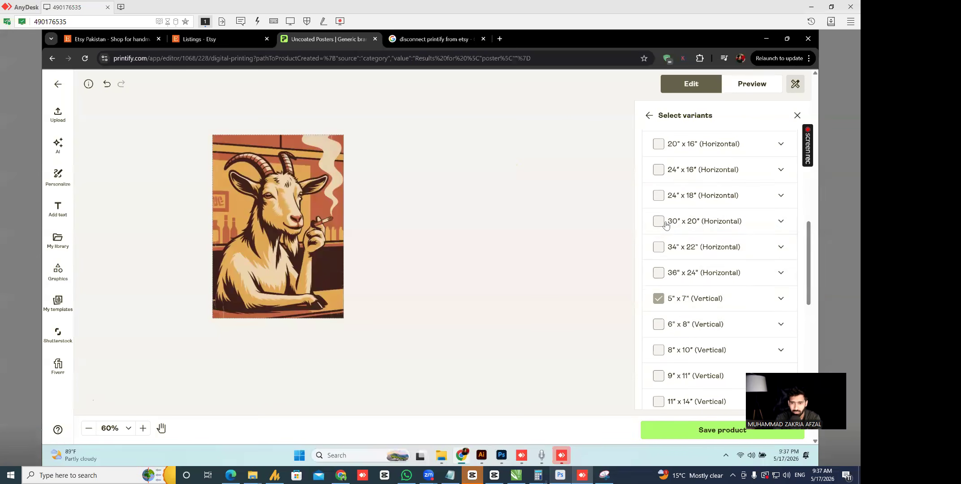
{"action": "left_click", "coordinate": [657, 322]}
{"action": "scroll", "coordinate": [655, 262], "scroll_direction": "down", "scroll_amount": 6}
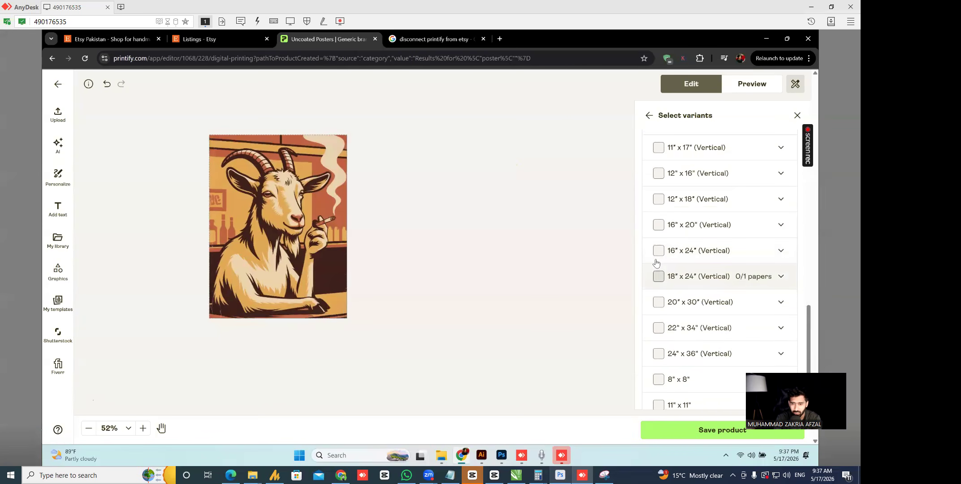
{"action": "scroll", "coordinate": [659, 239], "scroll_direction": "up", "scroll_amount": 6}
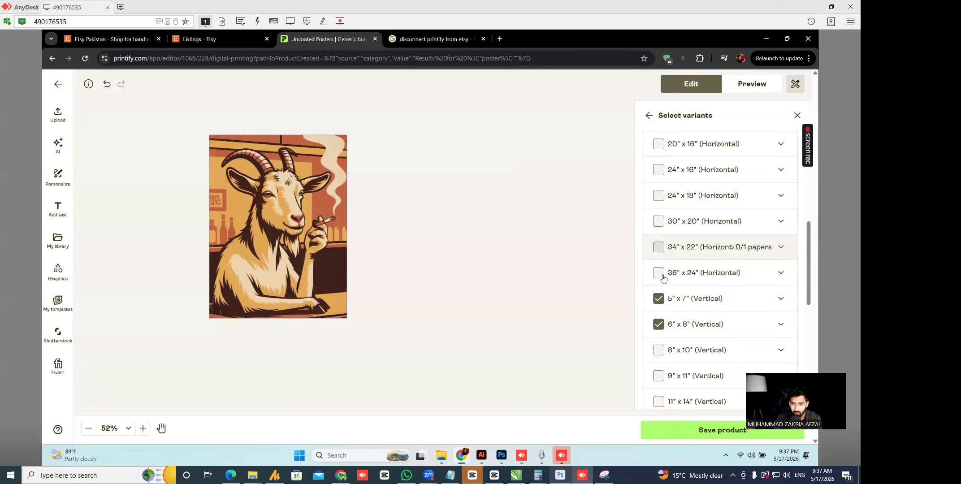
{"action": "left_click", "coordinate": [657, 349]}
{"action": "left_click", "coordinate": [658, 376]}
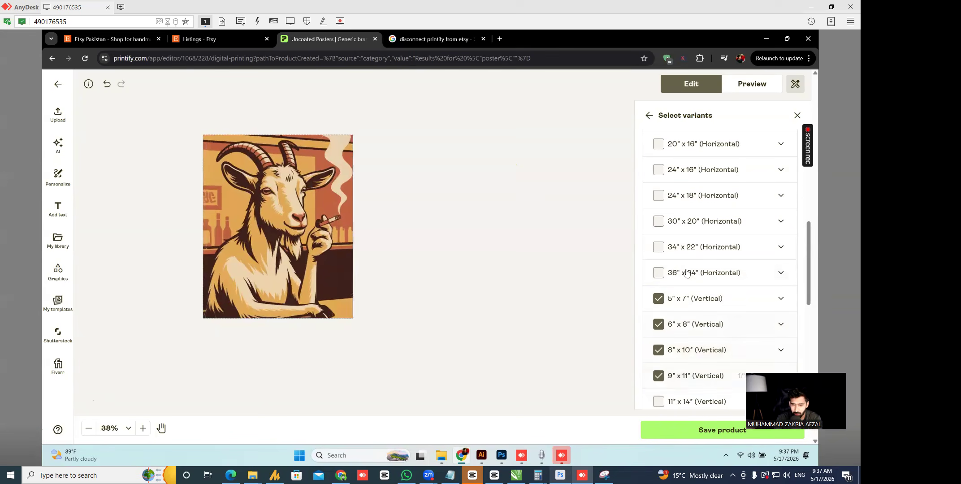
- Add the vertical sizes 11x14, 11x17, 12x16, 12x18, 16x20, 16x24, 18x24 and 20x30 inches
{"action": "scroll", "coordinate": [688, 269], "scroll_direction": "down", "scroll_amount": 5}
{"action": "scroll", "coordinate": [682, 254], "scroll_direction": "up", "scroll_amount": 5}
{"action": "scroll", "coordinate": [808, 297], "scroll_direction": "down", "scroll_amount": 3}
{"action": "scroll", "coordinate": [809, 296], "scroll_direction": "down", "scroll_amount": 1}
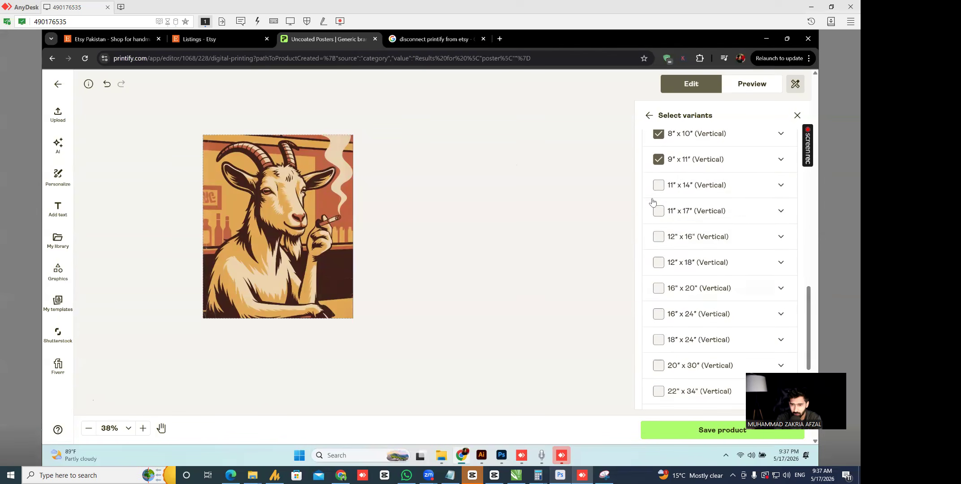
{"action": "left_click", "coordinate": [658, 185]}
{"action": "left_click", "coordinate": [657, 211]}
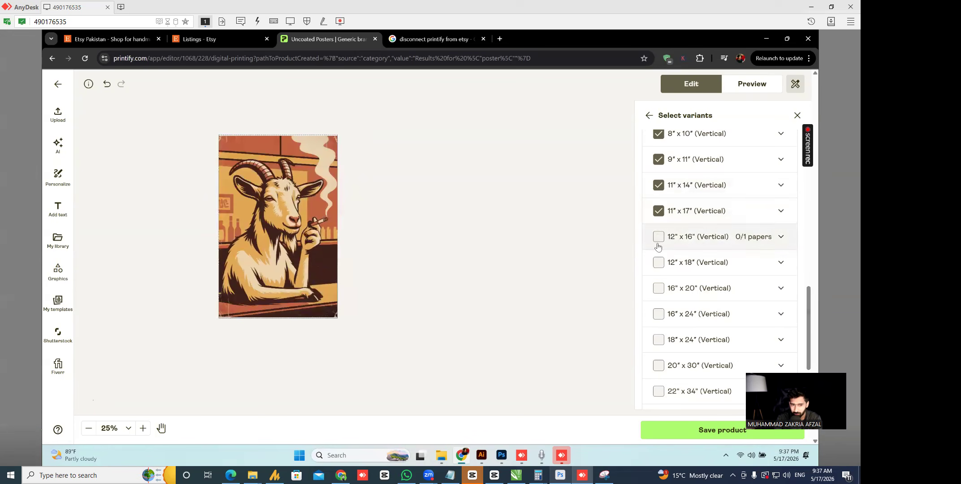
{"action": "left_click", "coordinate": [659, 238]}
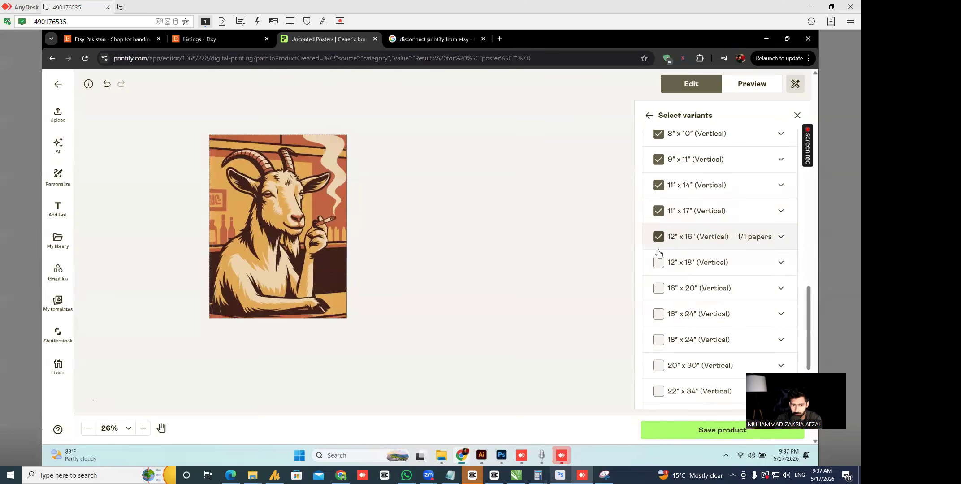
{"action": "left_click", "coordinate": [659, 263]}
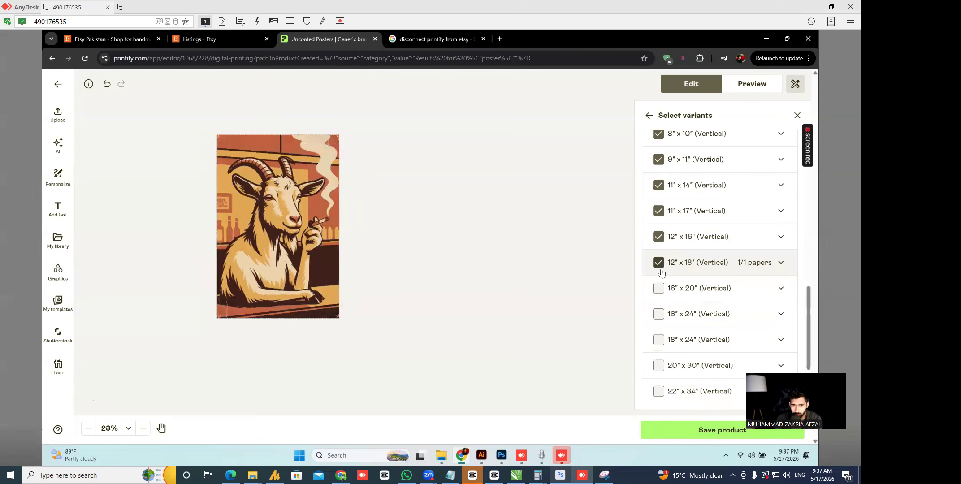
{"action": "left_click", "coordinate": [655, 291]}
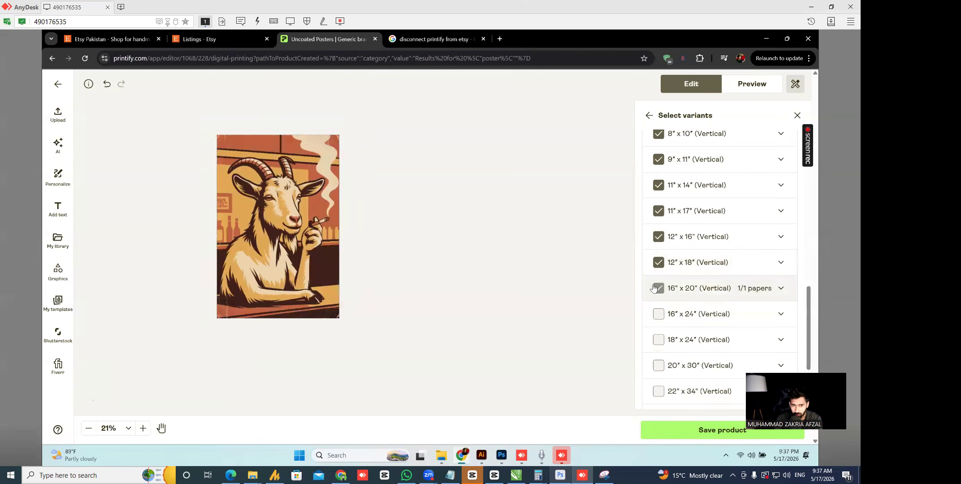
{"action": "left_click", "coordinate": [656, 317]}
{"action": "left_click", "coordinate": [656, 342]}
{"action": "left_click", "coordinate": [656, 366]}
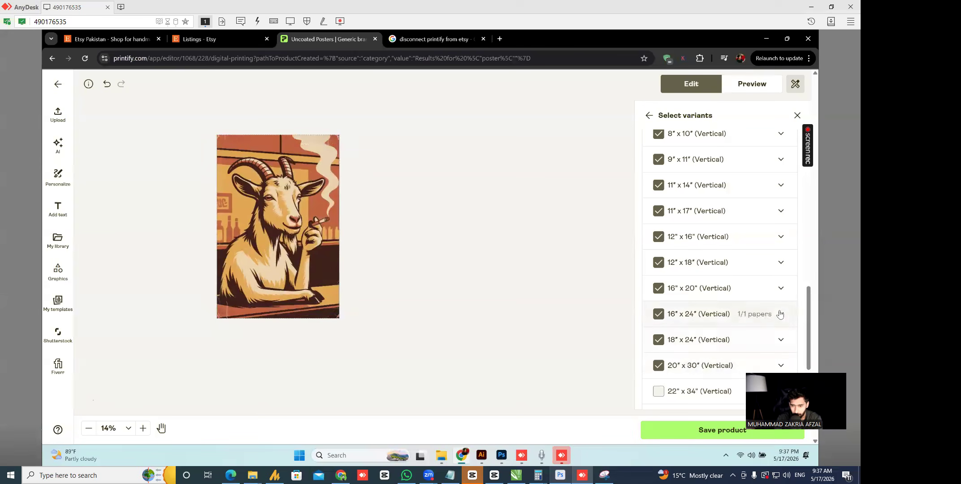
- Add the 22" x 34" and 24" x 36" sizes and leave the square 8" x 8" unchecked
{"action": "scroll", "coordinate": [810, 318], "scroll_direction": "down", "scroll_amount": 2}
{"action": "left_click", "coordinate": [658, 287]}
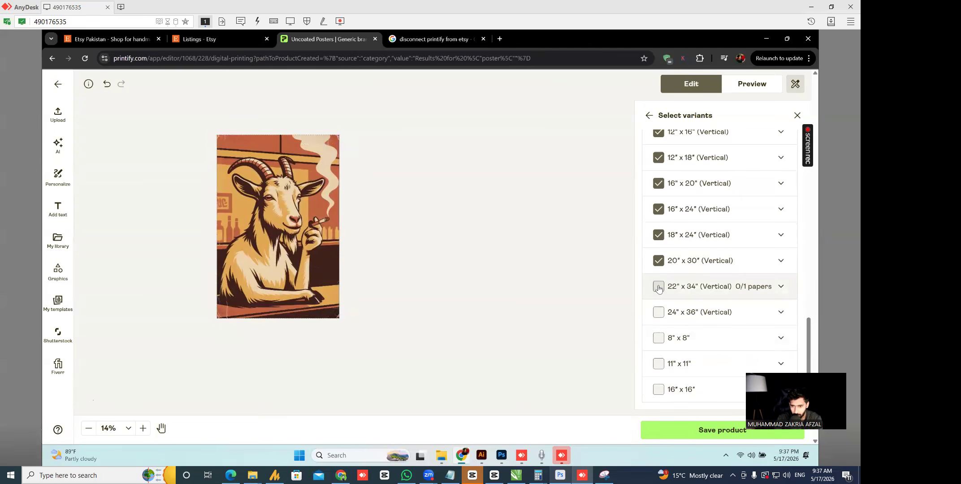
{"action": "left_click", "coordinate": [658, 313]}
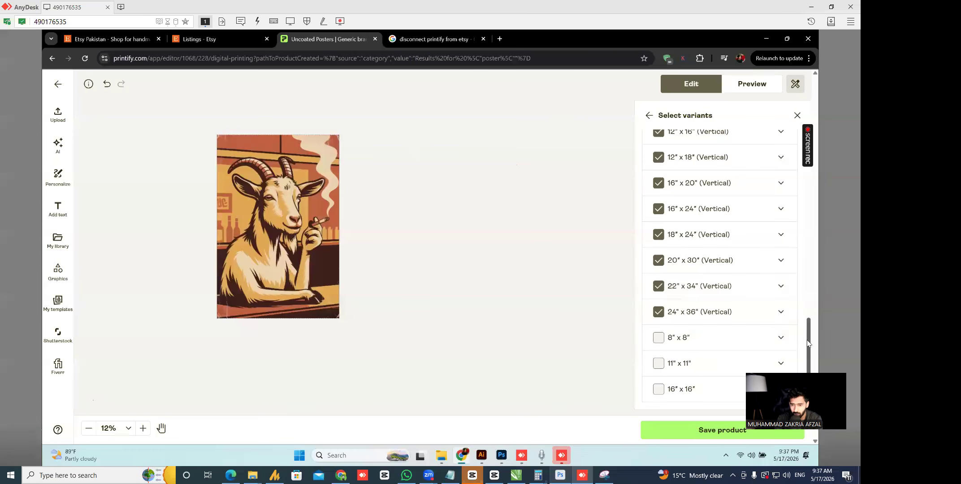
{"action": "left_click", "coordinate": [658, 340]}
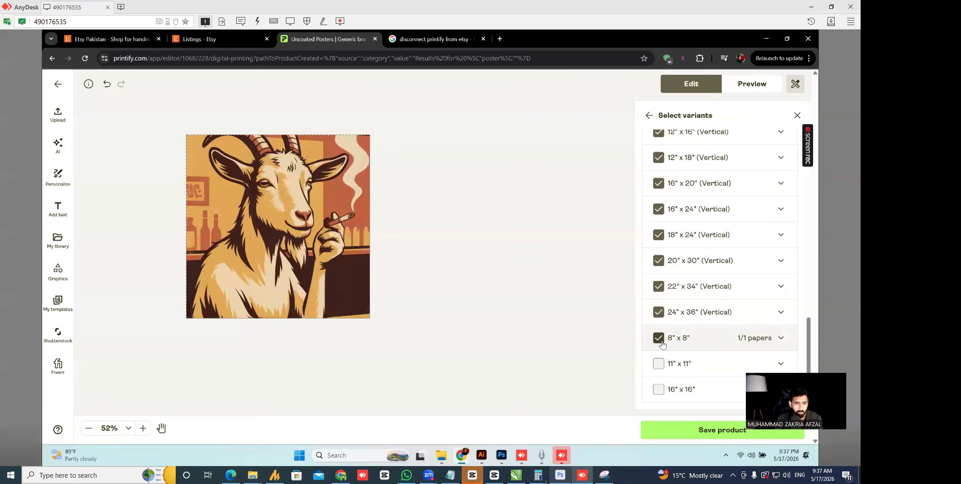
{"action": "left_click", "coordinate": [660, 341]}
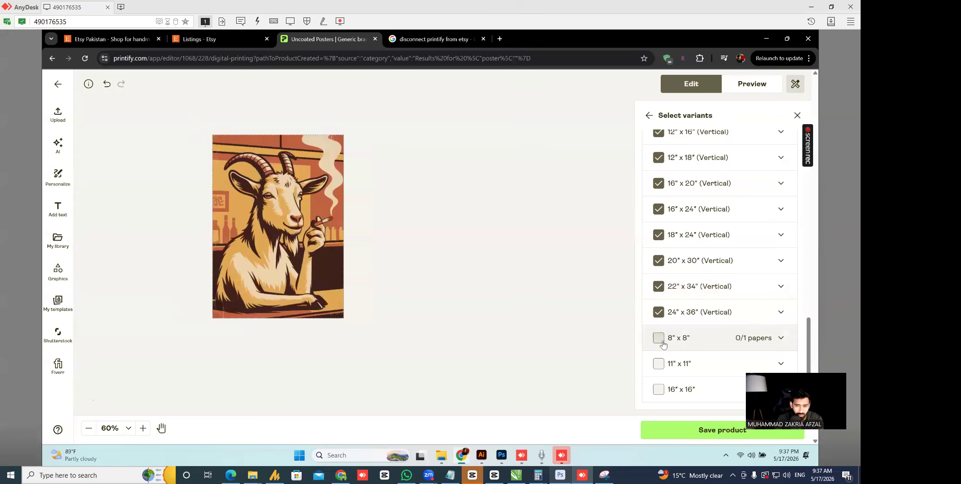
{"action": "scroll", "coordinate": [811, 315], "scroll_direction": "up", "scroll_amount": 1}
- Inspect the 5" x 7" and 6" x 8" paper options, keeping 6" x 8" selected with Uncoated paper
{"action": "left_click_drag", "start_coordinate": [810, 315], "coordinate": [802, 252]}
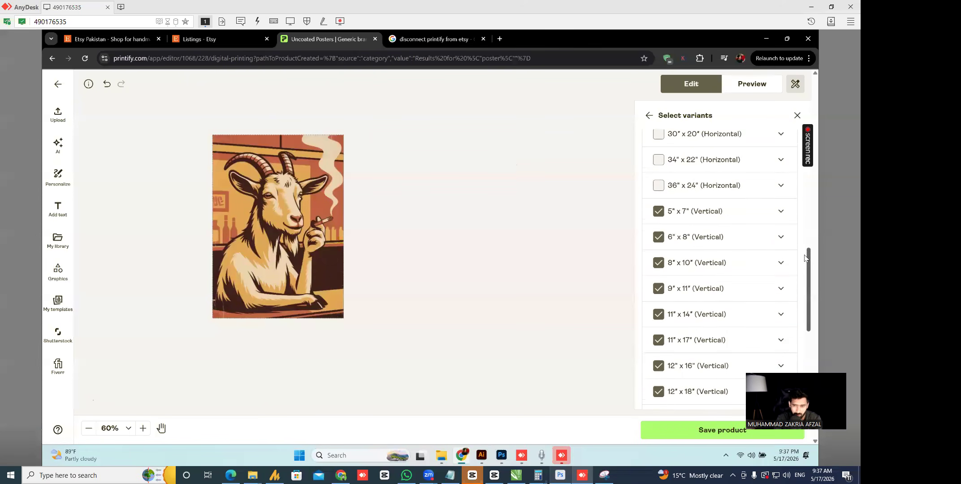
{"action": "left_click", "coordinate": [755, 223]}
{"action": "left_click", "coordinate": [754, 222]}
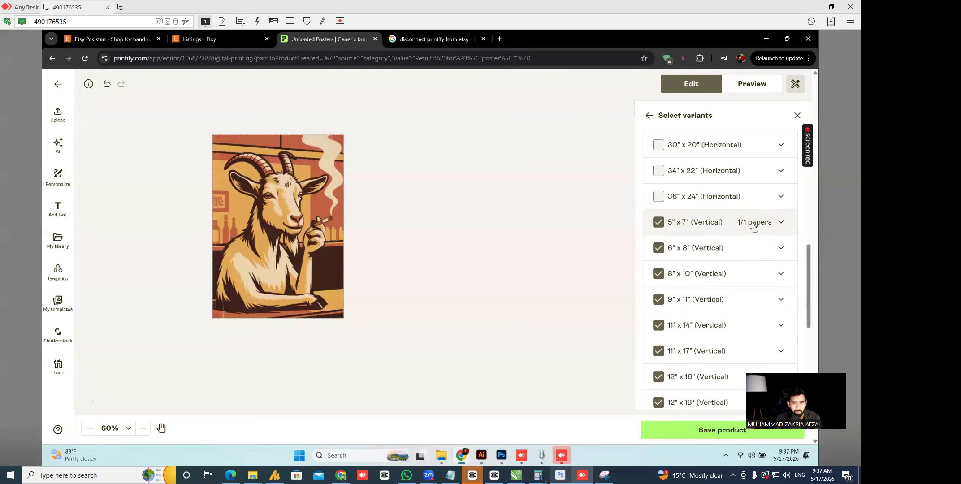
{"action": "left_click", "coordinate": [714, 254]}
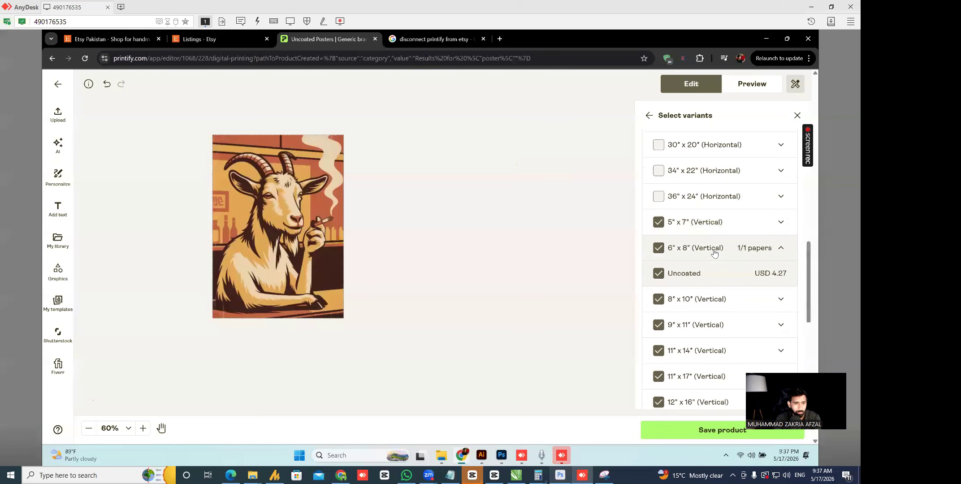
{"action": "left_click", "coordinate": [705, 255]}
{"action": "left_click", "coordinate": [659, 251]}
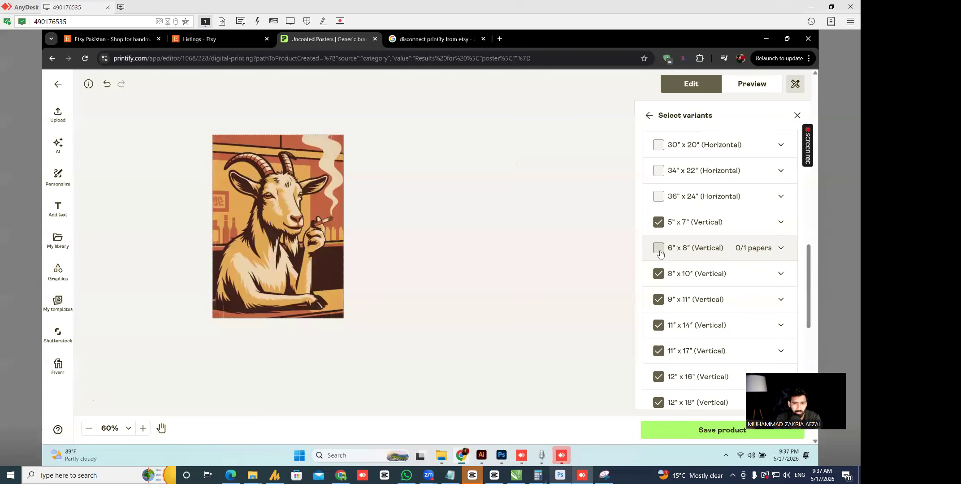
{"action": "left_click", "coordinate": [659, 251]}
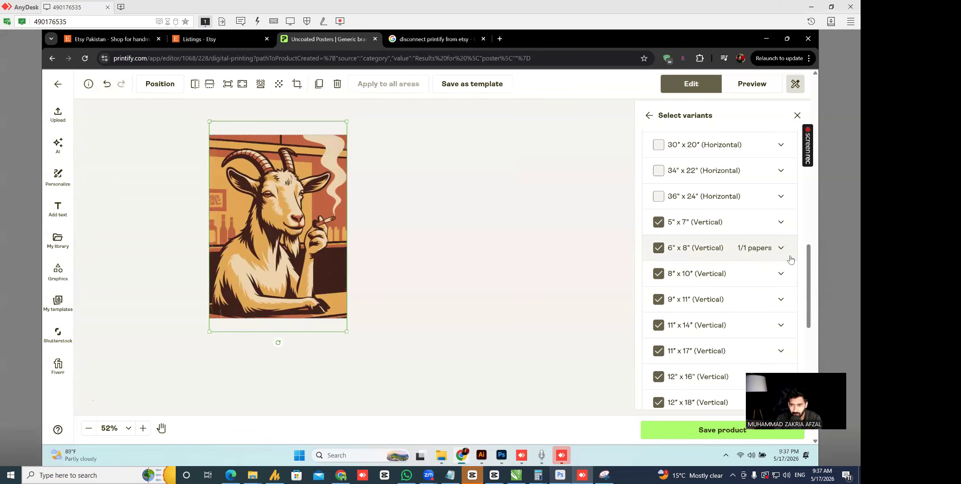
{"action": "left_click", "coordinate": [735, 223]}
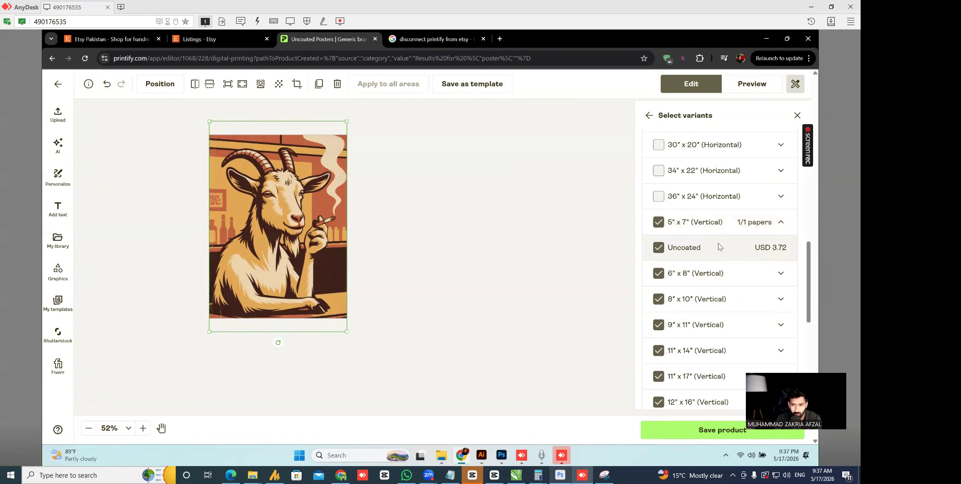
{"action": "left_click", "coordinate": [735, 223]}
{"action": "left_click", "coordinate": [719, 248]}
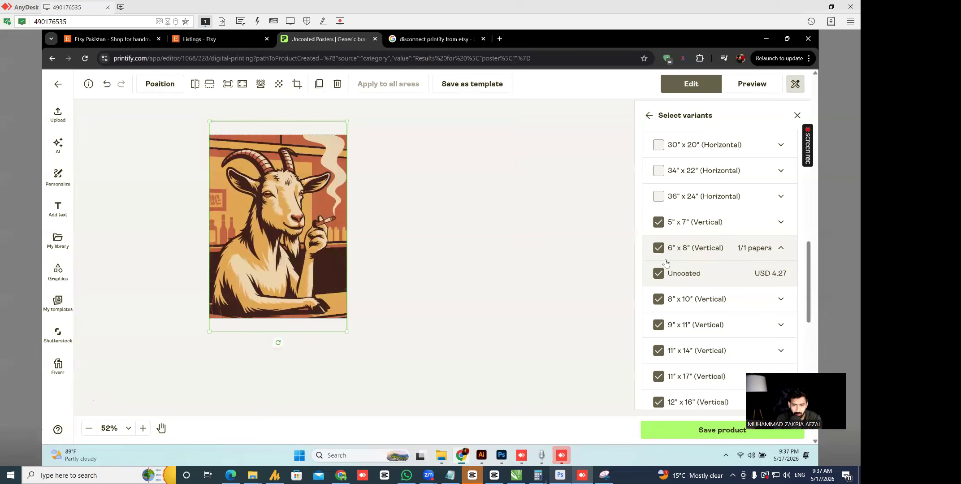
{"action": "left_click", "coordinate": [694, 250]}
{"action": "double_click", "coordinate": [694, 250]}
{"action": "left_click", "coordinate": [694, 250]}
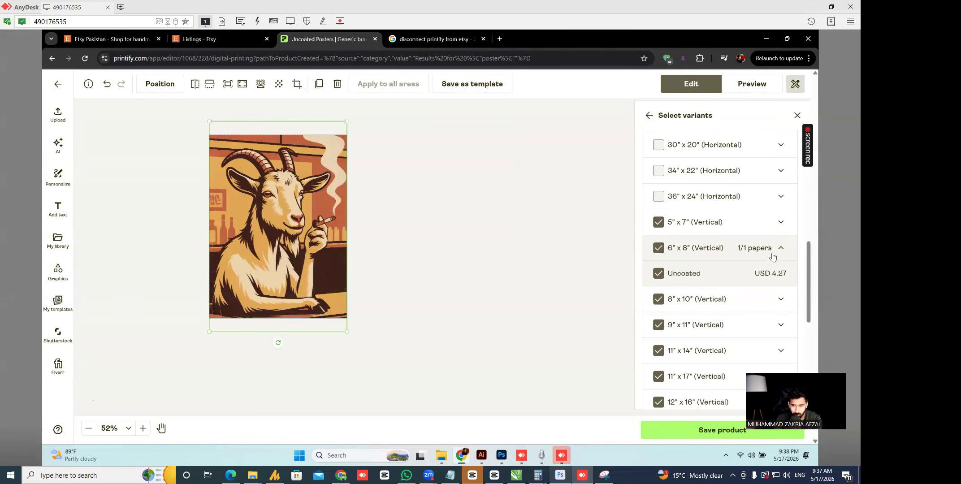
{"action": "left_click", "coordinate": [658, 248]}
{"action": "left_click", "coordinate": [658, 249]}
{"action": "left_click", "coordinate": [306, 210]}
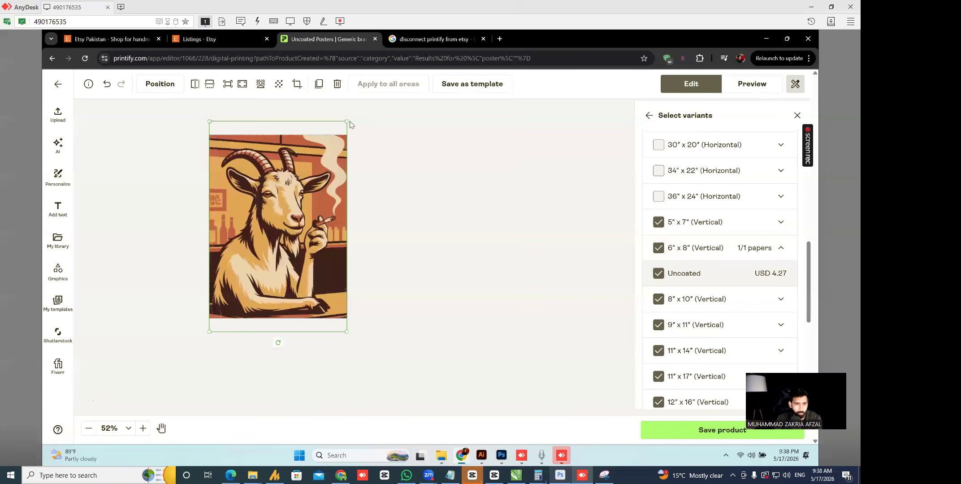
- Toggle the 8" x 10" size to preview its canvas and keep 20" x 30" selected
{"action": "left_click", "coordinate": [444, 202]}
{"action": "left_click", "coordinate": [658, 300]}
{"action": "left_click", "coordinate": [658, 300]}
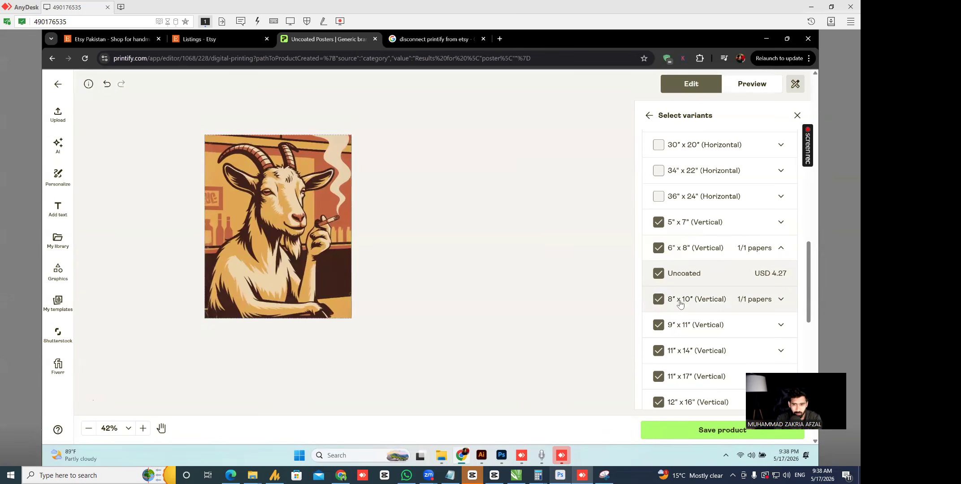
{"action": "left_click", "coordinate": [658, 300]}
{"action": "left_click", "coordinate": [658, 300]}
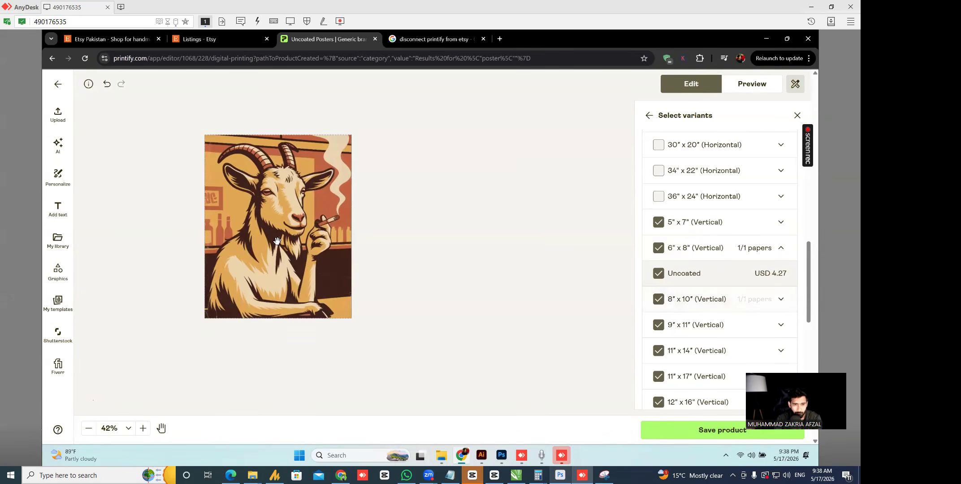
{"action": "left_click", "coordinate": [343, 231]}
{"action": "scroll", "coordinate": [659, 269], "scroll_direction": "down", "scroll_amount": 5}
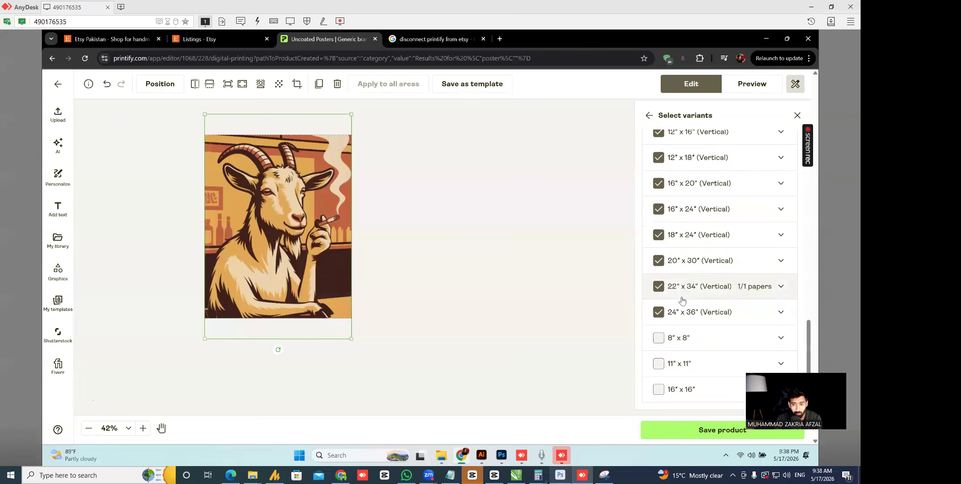
{"action": "left_click", "coordinate": [657, 262]}
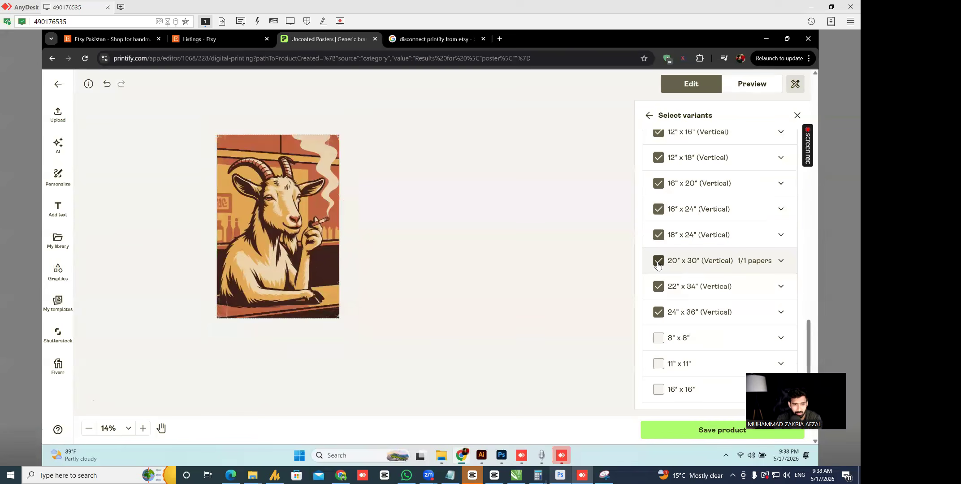
{"action": "left_click", "coordinate": [297, 231]}
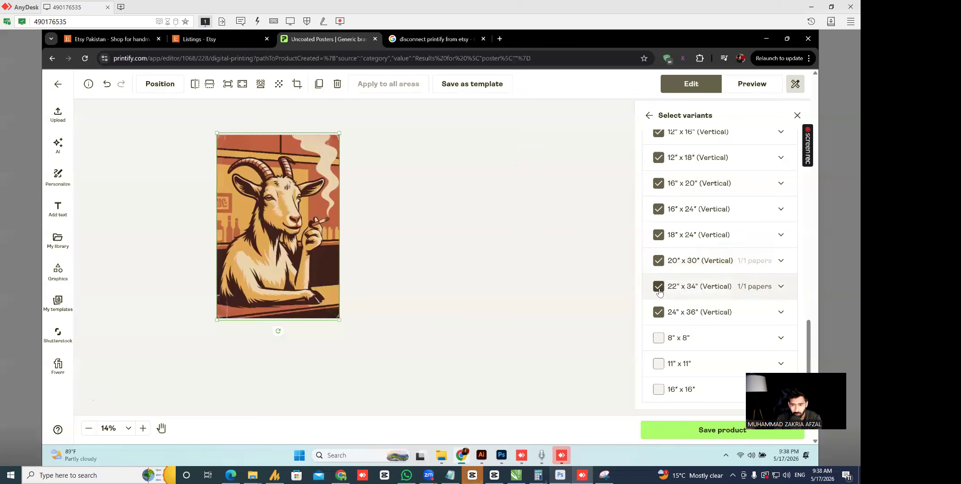
- Recheck the 5" x 7", 8" x 10", 22" x 34" and 24" x 36" sizes, leaving all selected
{"action": "scroll", "coordinate": [667, 209], "scroll_direction": "up", "scroll_amount": 5}
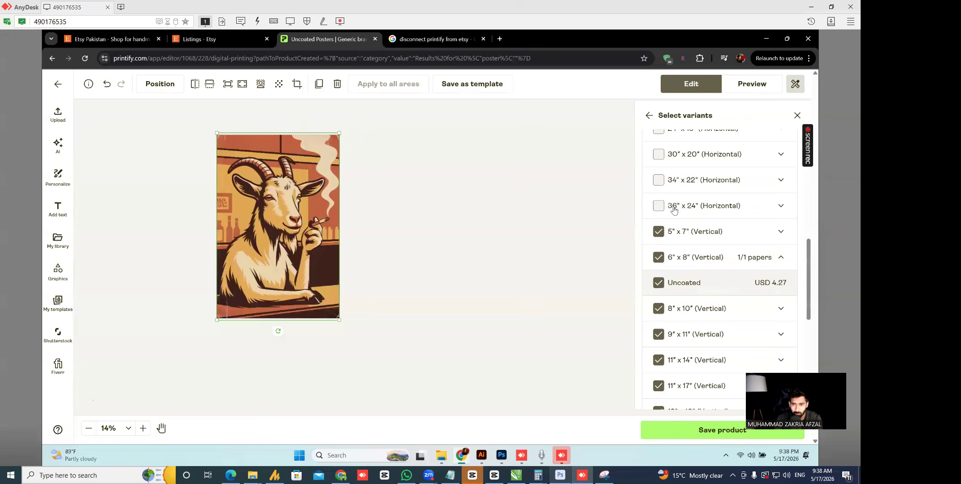
{"action": "scroll", "coordinate": [254, 173], "scroll_direction": "up", "scroll_amount": 3}
{"action": "scroll", "coordinate": [306, 195], "scroll_direction": "down", "scroll_amount": 5}
{"action": "scroll", "coordinate": [299, 184], "scroll_direction": "up", "scroll_amount": 3}
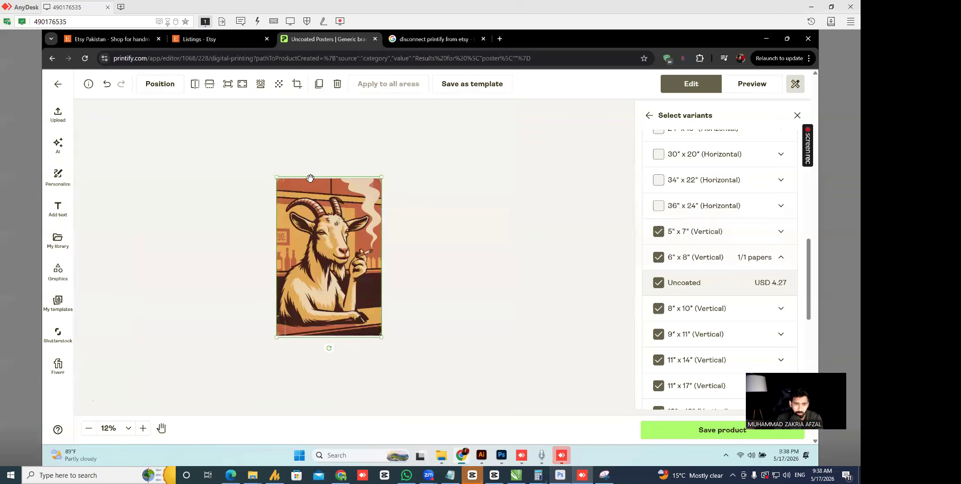
{"action": "scroll", "coordinate": [310, 178], "scroll_direction": "up", "scroll_amount": 3}
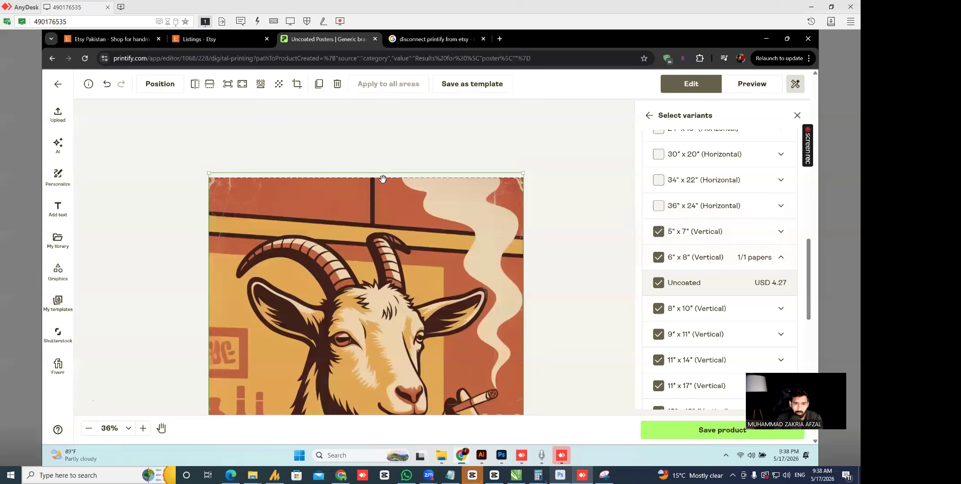
{"action": "left_click", "coordinate": [658, 232]}
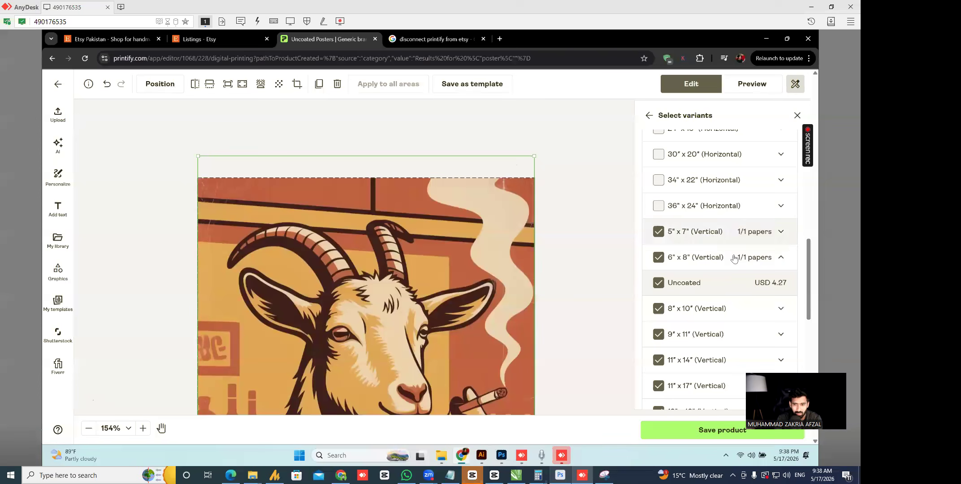
{"action": "left_click", "coordinate": [657, 311]}
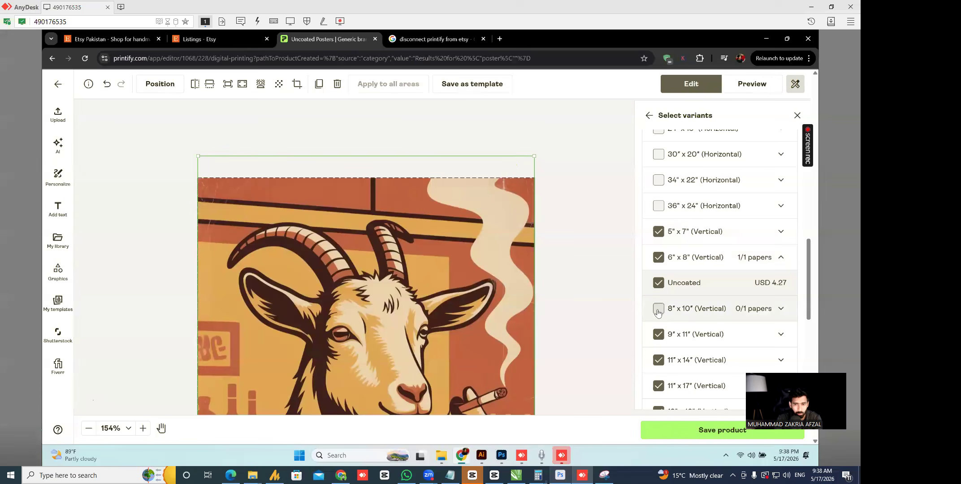
{"action": "left_click", "coordinate": [657, 310]}
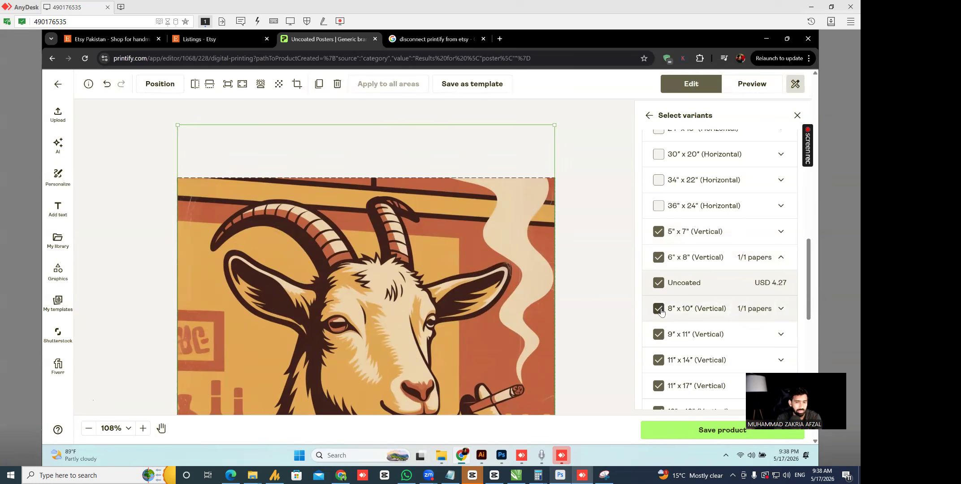
{"action": "scroll", "coordinate": [659, 296], "scroll_direction": "down", "scroll_amount": 6}
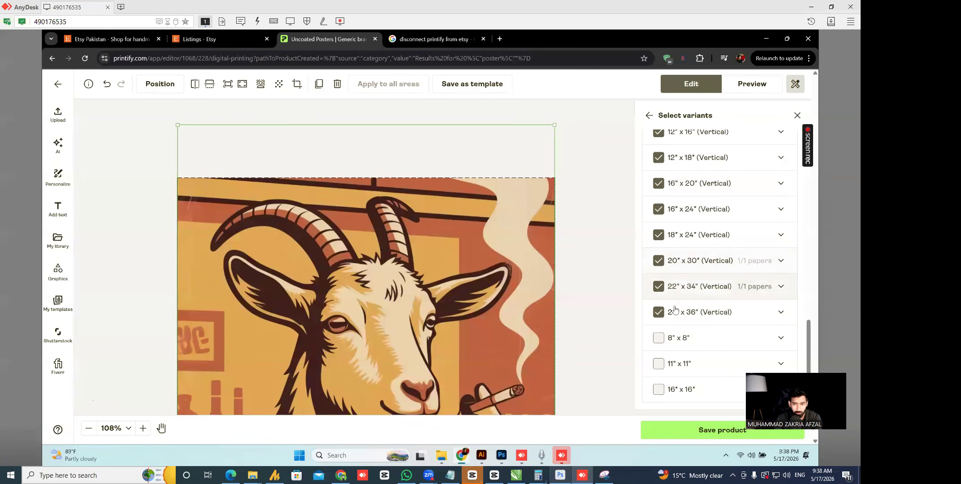
{"action": "left_click", "coordinate": [657, 287]}
{"action": "left_click", "coordinate": [657, 287]}
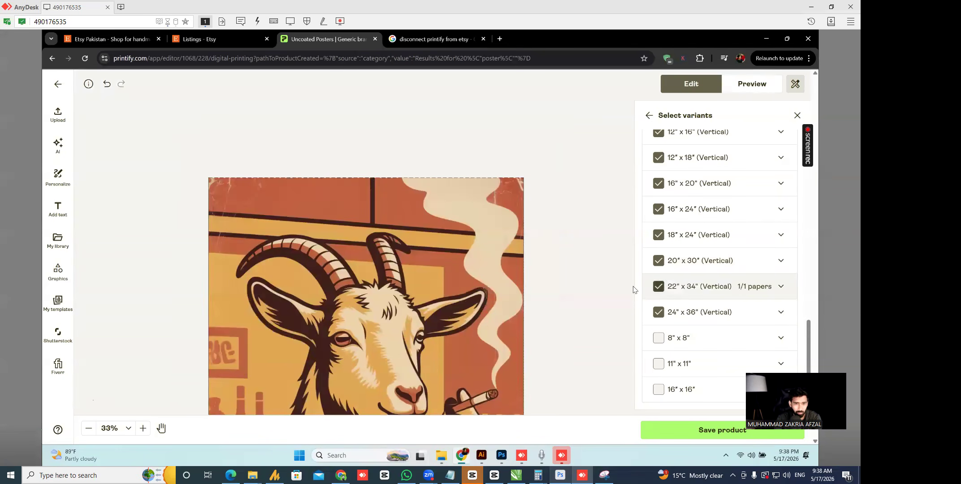
{"action": "left_click", "coordinate": [658, 312]}
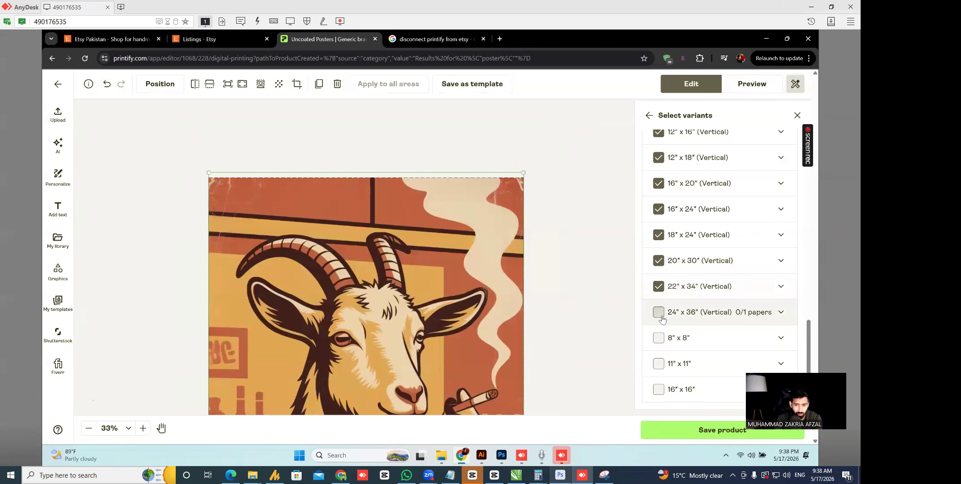
{"action": "left_click", "coordinate": [658, 312]}
{"action": "left_click", "coordinate": [483, 295]}
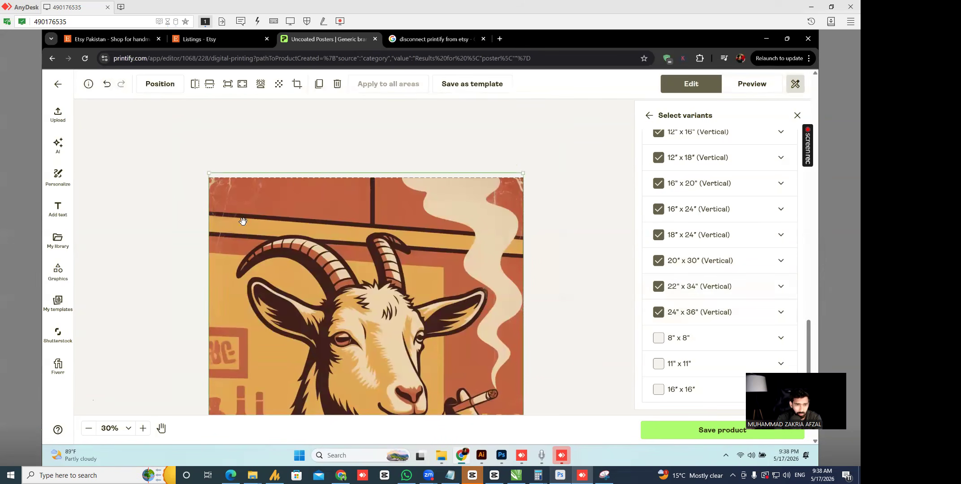
{"action": "left_click", "coordinate": [600, 251]}
- Group variants by paper to confirm 14 Uncoated sizes, then return to the size listing
{"action": "scroll", "coordinate": [468, 220], "scroll_direction": "down", "scroll_amount": 5}
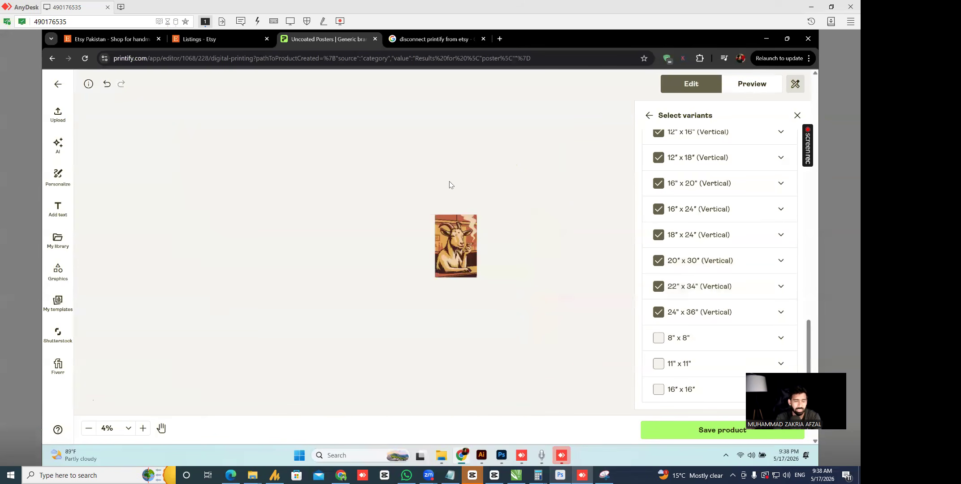
{"action": "scroll", "coordinate": [482, 225], "scroll_direction": "up", "scroll_amount": 3}
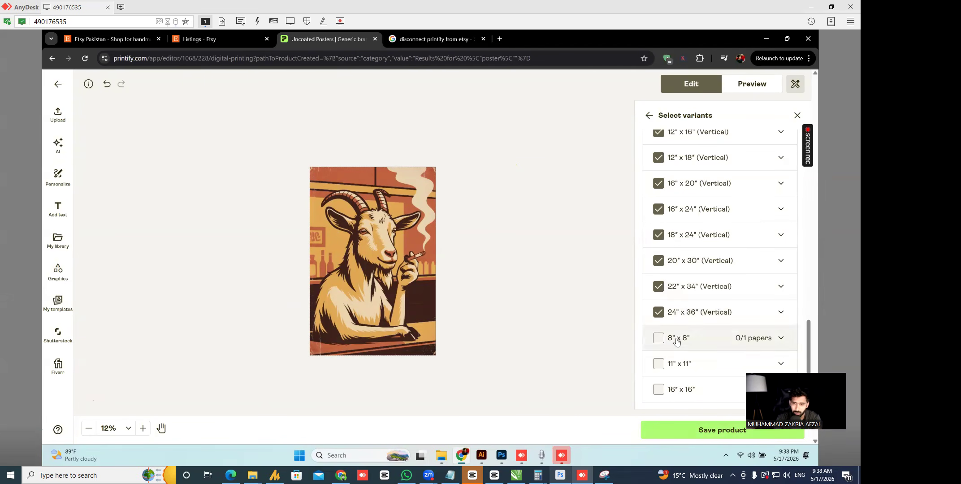
{"action": "scroll", "coordinate": [715, 153], "scroll_direction": "up", "scroll_amount": 15}
{"action": "scroll", "coordinate": [726, 97], "scroll_direction": "up", "scroll_amount": 4}
{"action": "scroll", "coordinate": [481, 207], "scroll_direction": "down", "scroll_amount": 5}
{"action": "scroll", "coordinate": [429, 222], "scroll_direction": "up", "scroll_amount": 3}
{"action": "left_click", "coordinate": [677, 142]}
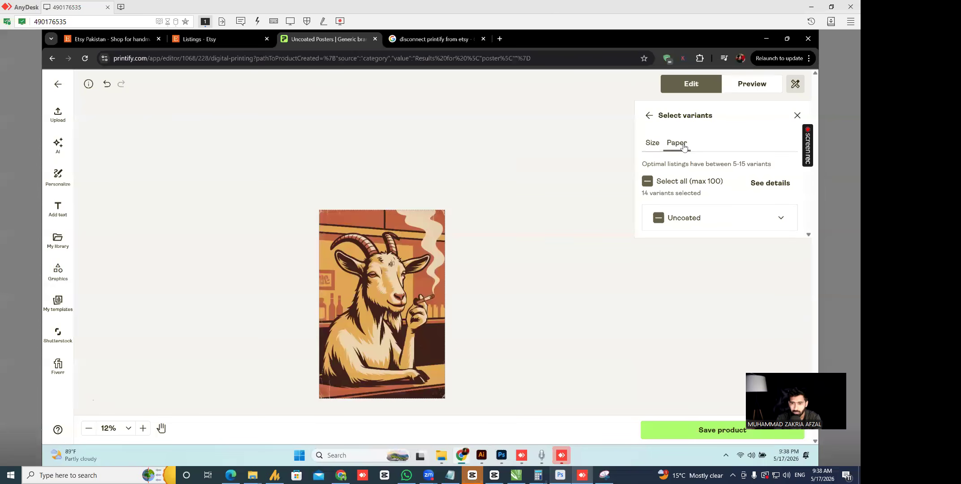
{"action": "left_click", "coordinate": [780, 219]}
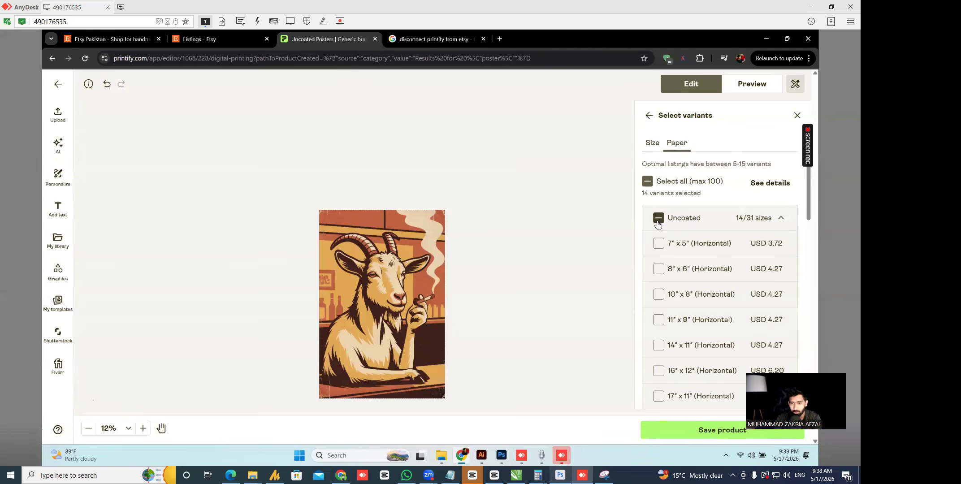
{"action": "scroll", "coordinate": [771, 222], "scroll_direction": "down", "scroll_amount": 5}
{"action": "scroll", "coordinate": [772, 223], "scroll_direction": "up", "scroll_amount": 5}
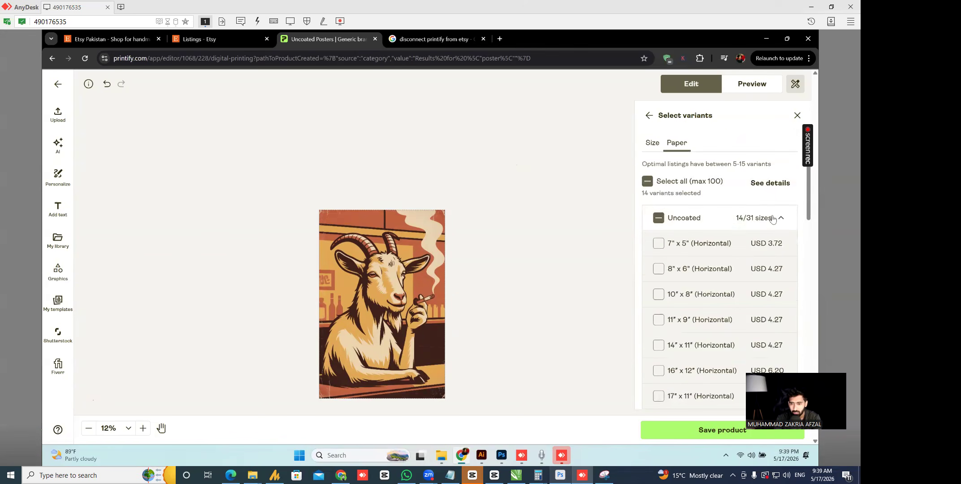
{"action": "left_click", "coordinate": [784, 224]}
{"action": "left_click", "coordinate": [653, 143]}
- Preview the goat poster in the Context 2 room mockup
{"action": "left_click", "coordinate": [751, 83]}
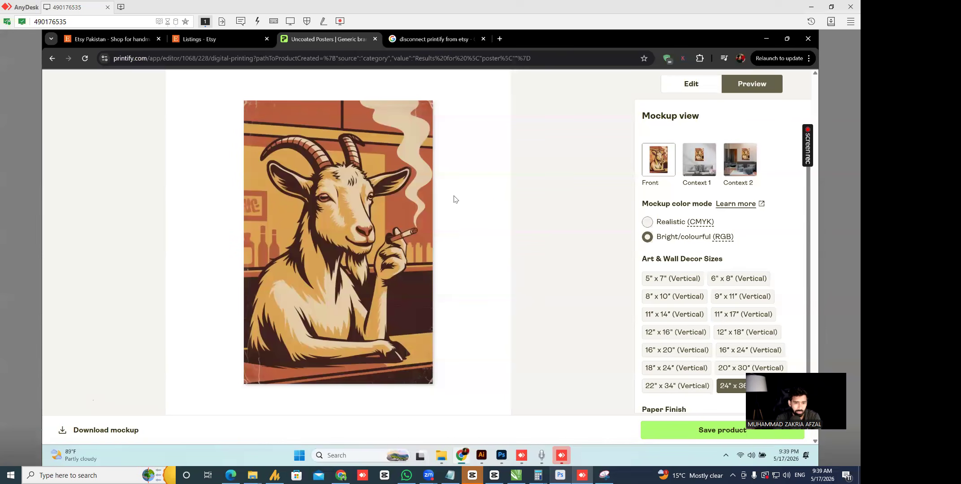
{"action": "left_click", "coordinate": [738, 164]}
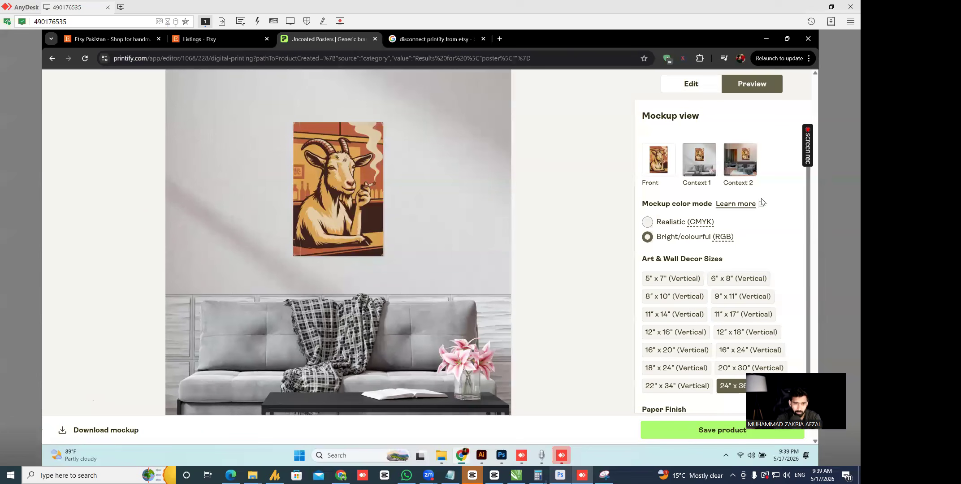
{"action": "left_click", "coordinate": [729, 155]}
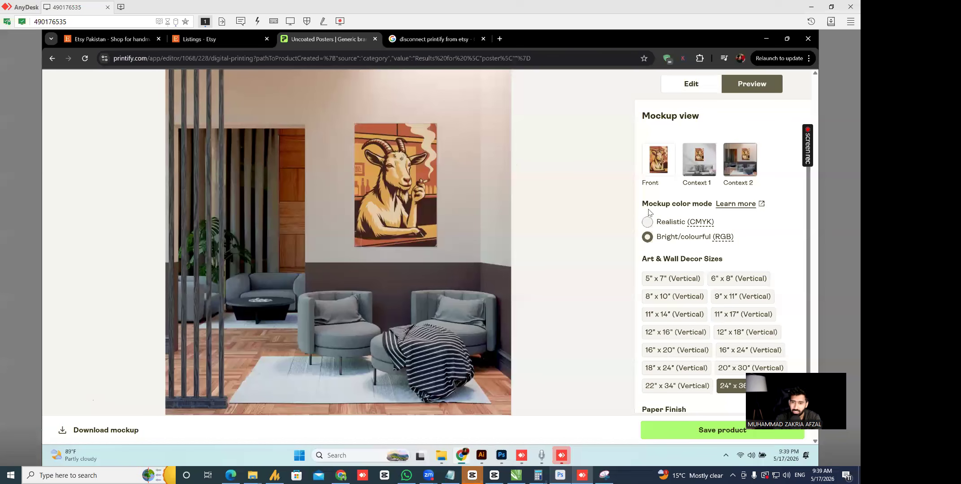
{"action": "left_click_drag", "start_coordinate": [644, 202], "coordinate": [632, 220]}
{"action": "left_click", "coordinate": [731, 245]}
{"action": "left_click", "coordinate": [770, 258]}
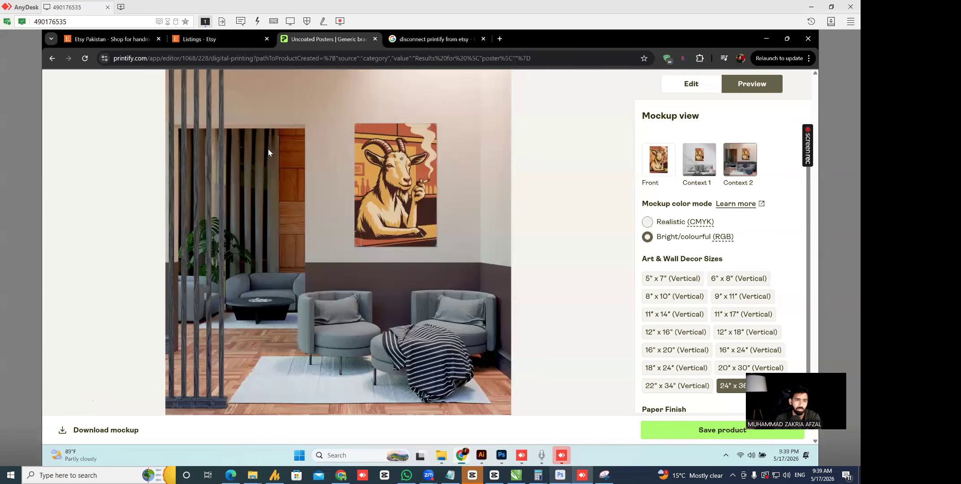
- Highlight the RGB colour mode note, then return to the poster design editor
{"action": "left_click_drag", "start_coordinate": [747, 244], "coordinate": [664, 242]}
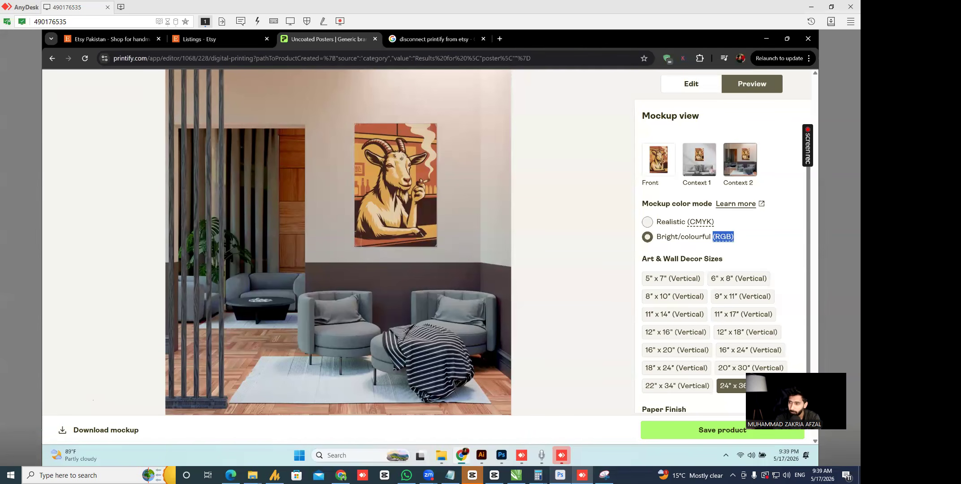
{"action": "left_click", "coordinate": [758, 243]}
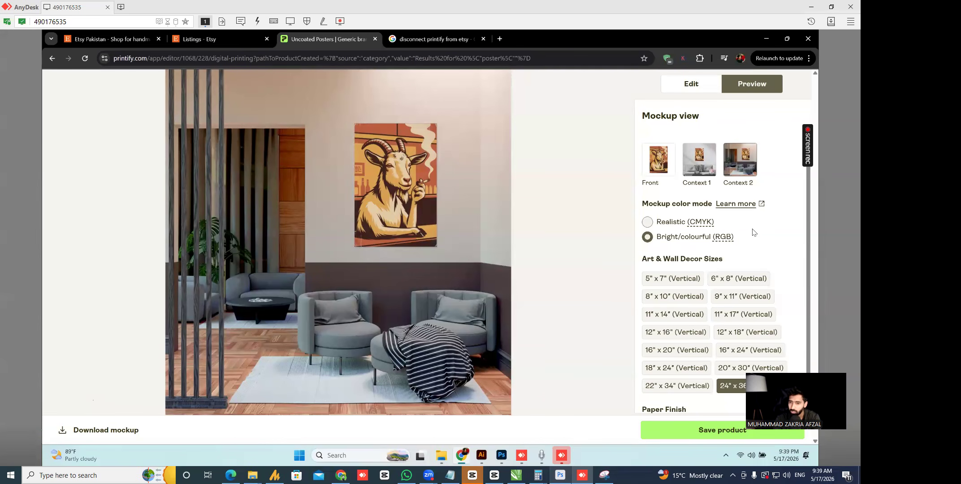
{"action": "scroll", "coordinate": [754, 233], "scroll_direction": "down", "scroll_amount": 1}
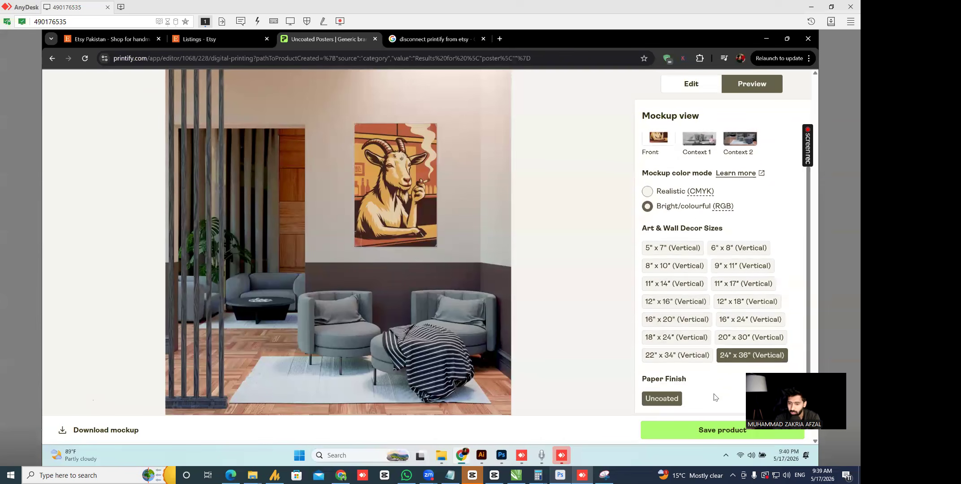
{"action": "left_click", "coordinate": [701, 86]}
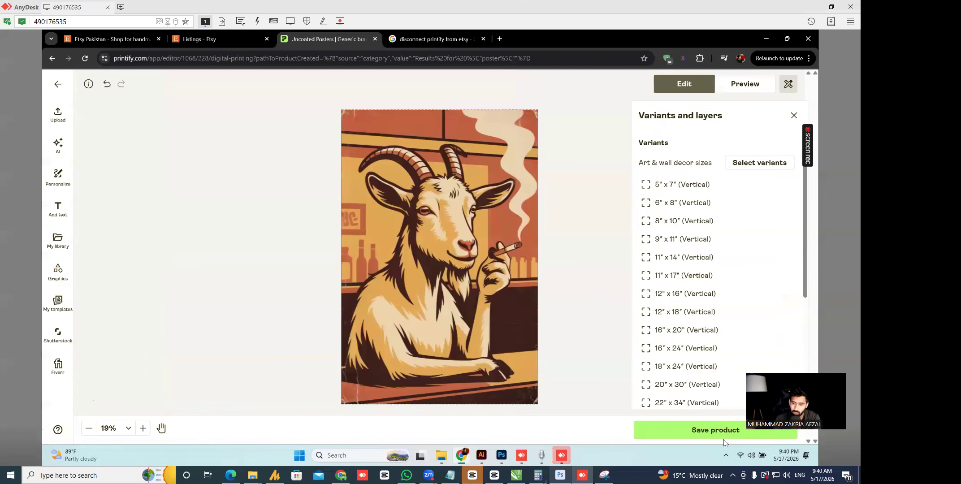
- Save the goat poster as a product, then step back through Preview and Edit
{"action": "left_click", "coordinate": [713, 437]}
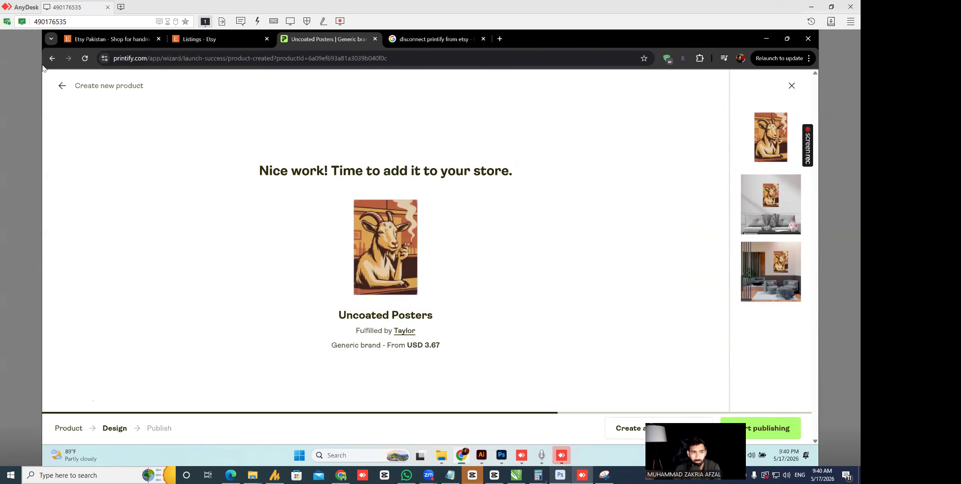
{"action": "left_click", "coordinate": [64, 86]}
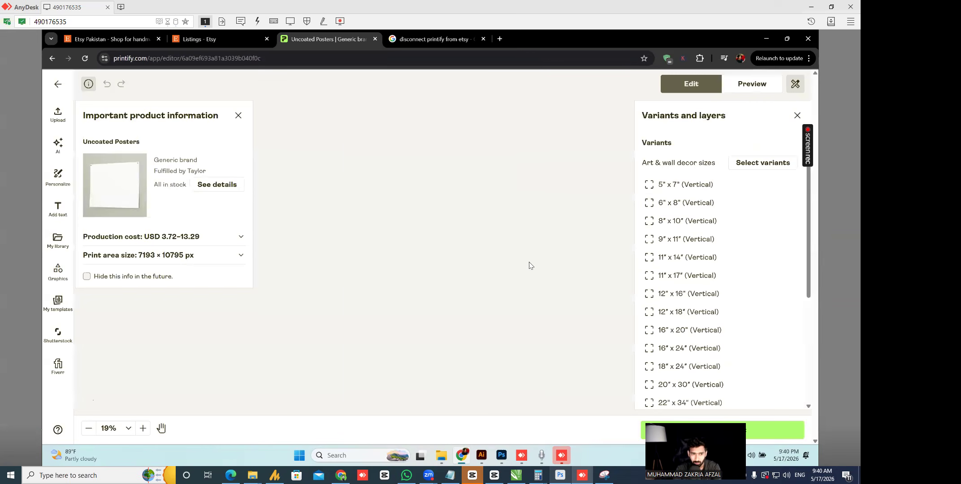
{"action": "left_click", "coordinate": [777, 89]}
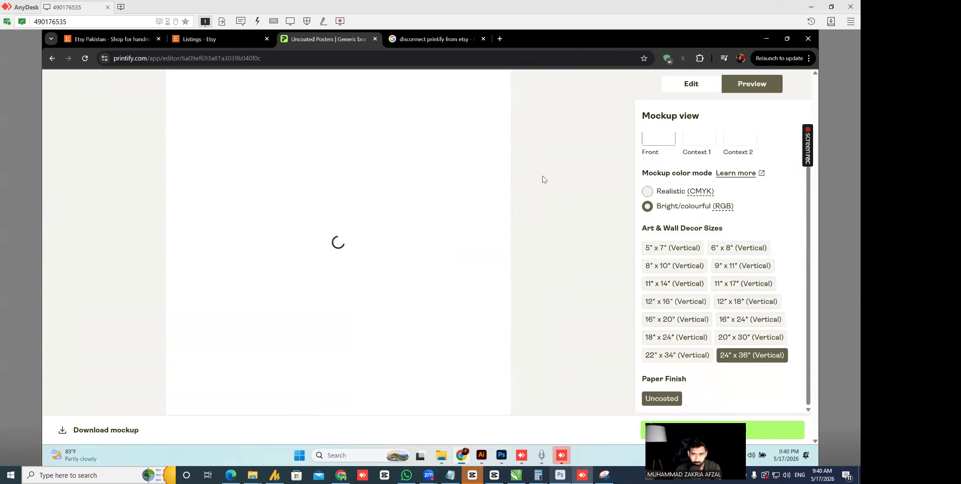
{"action": "left_click", "coordinate": [695, 87]}
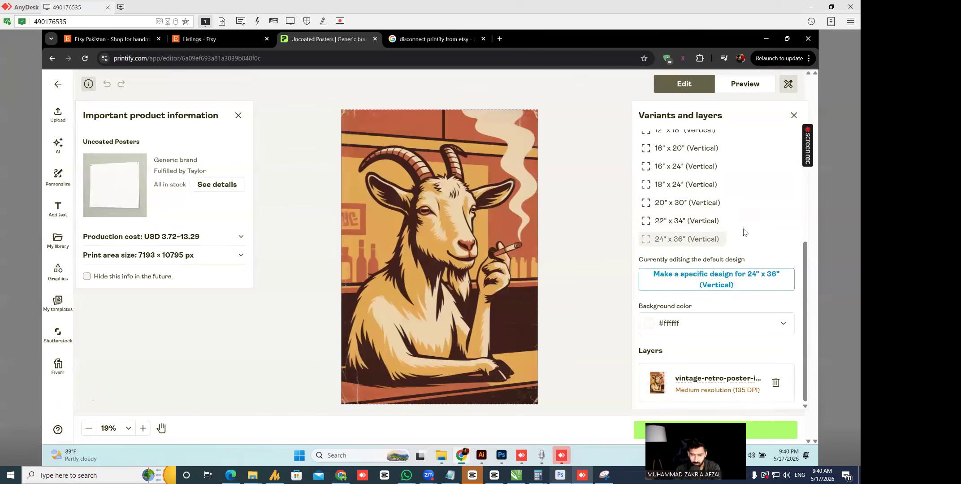
{"action": "scroll", "coordinate": [745, 233], "scroll_direction": "up", "scroll_amount": 4}
{"action": "scroll", "coordinate": [747, 190], "scroll_direction": "down", "scroll_amount": 4}
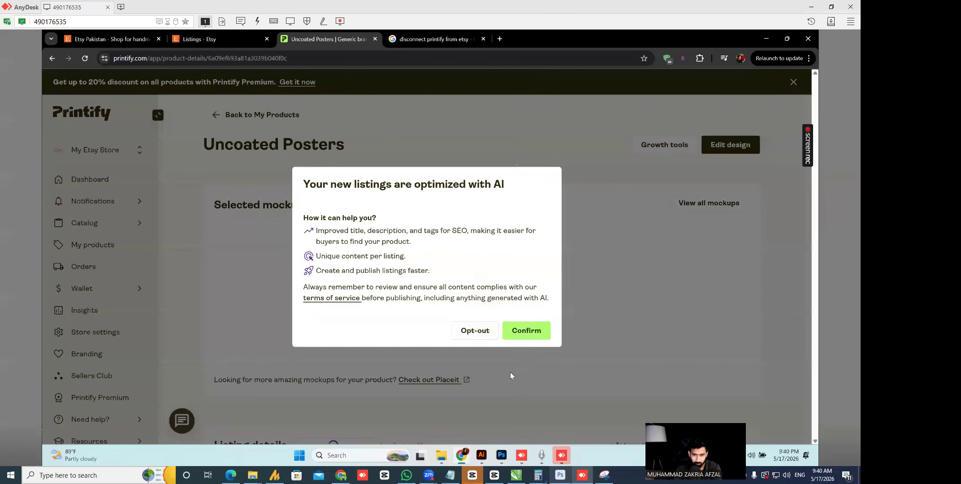
- Opt out of AI listing optimization, review the 20 selected mockups, and minimize AnyDesk
{"action": "left_click", "coordinate": [477, 334]}
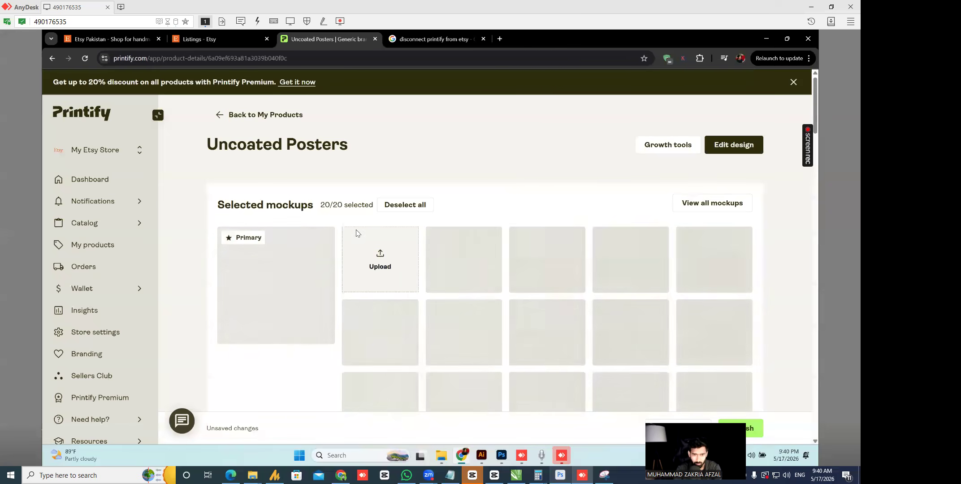
{"action": "scroll", "coordinate": [354, 213], "scroll_direction": "down", "scroll_amount": 5}
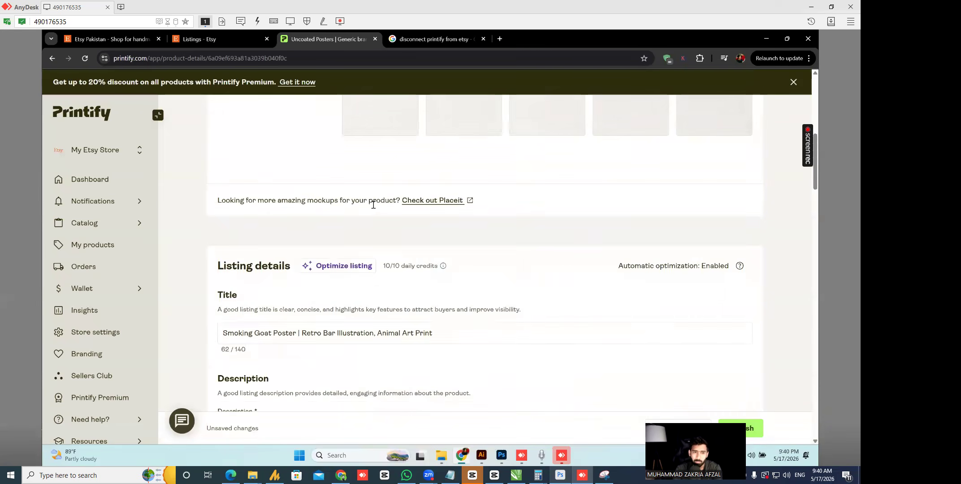
{"action": "scroll", "coordinate": [358, 211], "scroll_direction": "up", "scroll_amount": 4}
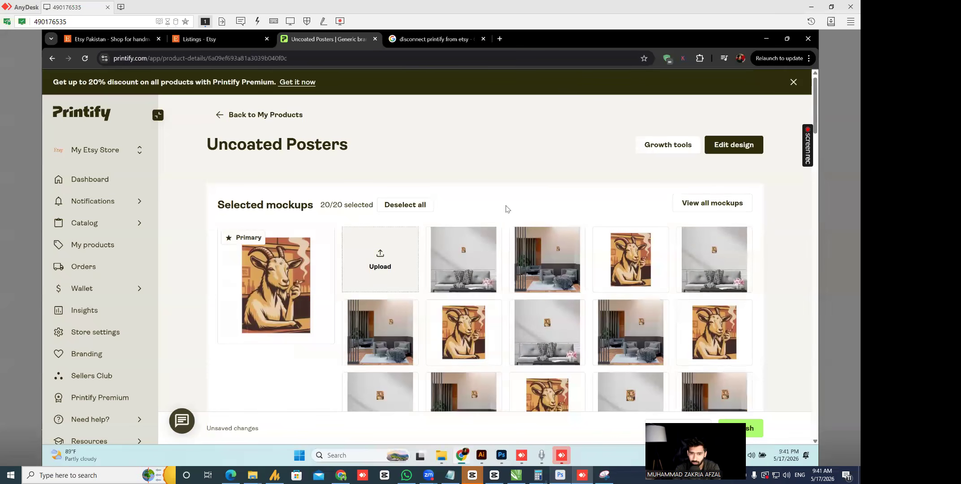
{"action": "scroll", "coordinate": [498, 211], "scroll_direction": "down", "scroll_amount": 5}
{"action": "scroll", "coordinate": [494, 214], "scroll_direction": "up", "scroll_amount": 5}
{"action": "left_click", "coordinate": [811, 6]}
- In a new ChatGPT chat, ask for a realistic lifestyle frame mockup prompt
{"action": "left_click", "coordinate": [808, 5]}
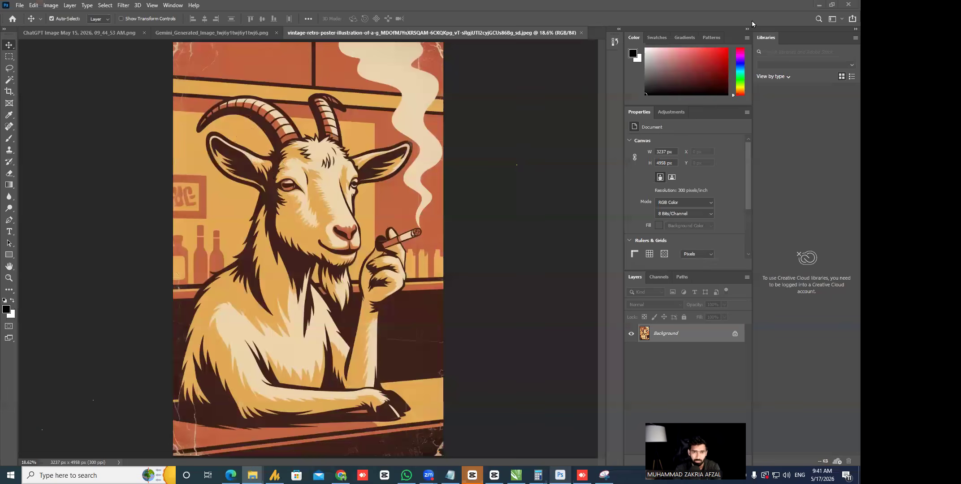
{"action": "left_click", "coordinate": [819, 5]}
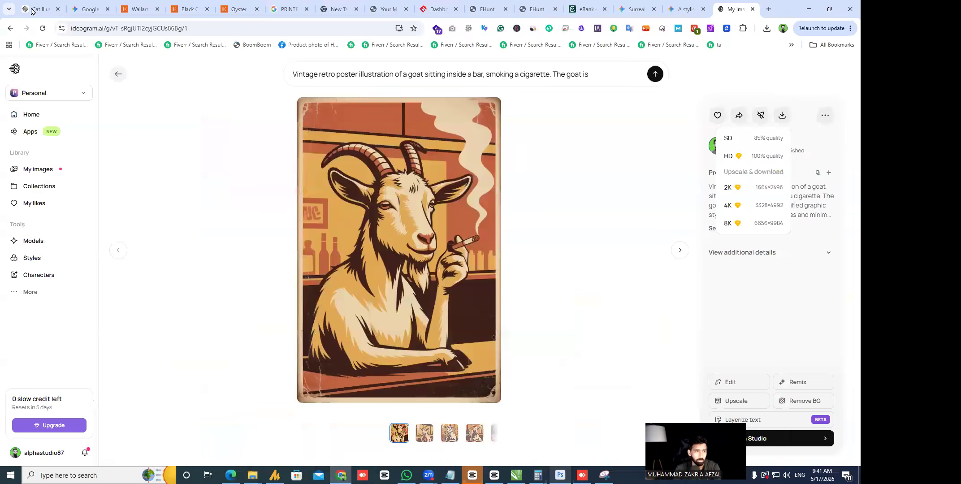
{"action": "left_click", "coordinate": [32, 10]}
{"action": "type", "text": "aek realistic"}
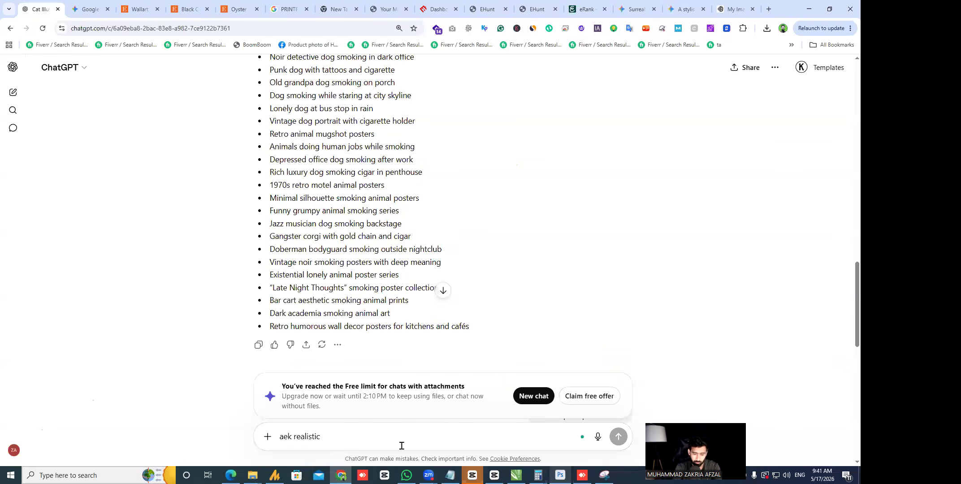
{"action": "type", "text": "lifestyule p"}
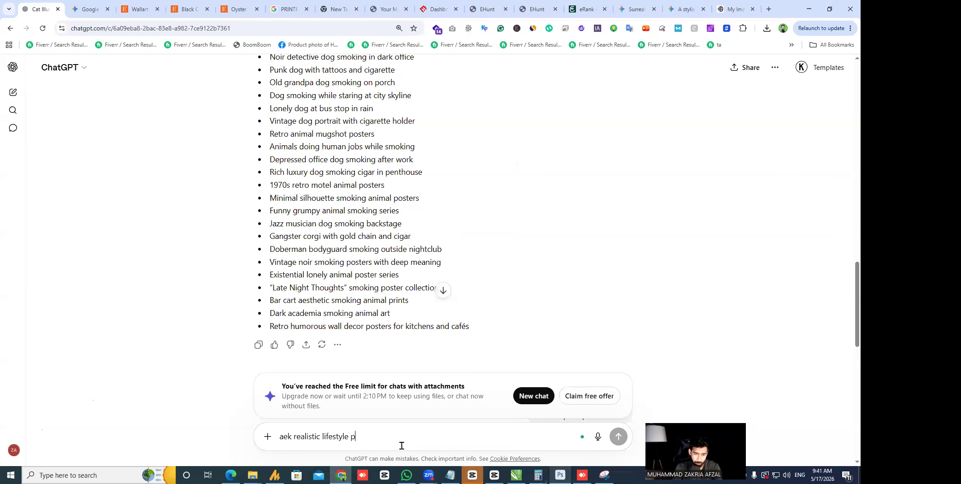
{"action": "type", "text": " frame ka mockup k prompt bana k do"}
{"action": "key", "text": "ctrl+a"}
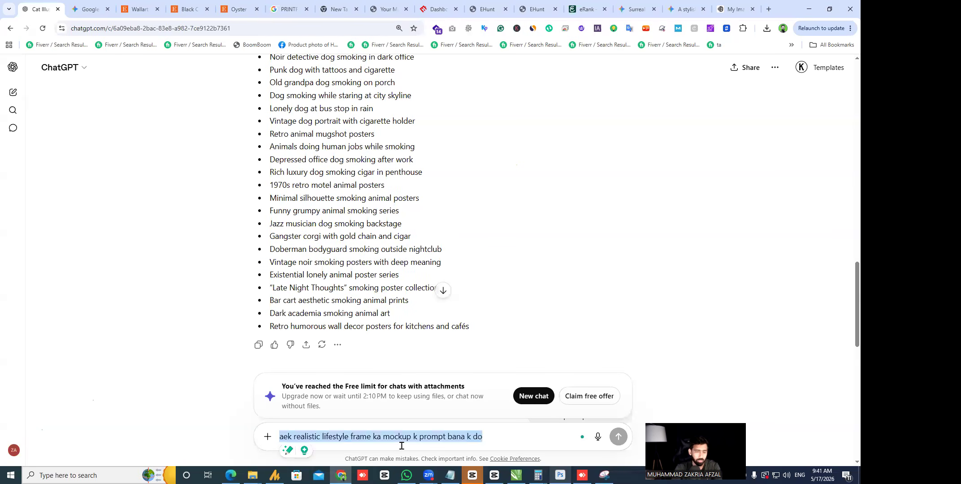
{"action": "left_click", "coordinate": [13, 93]}
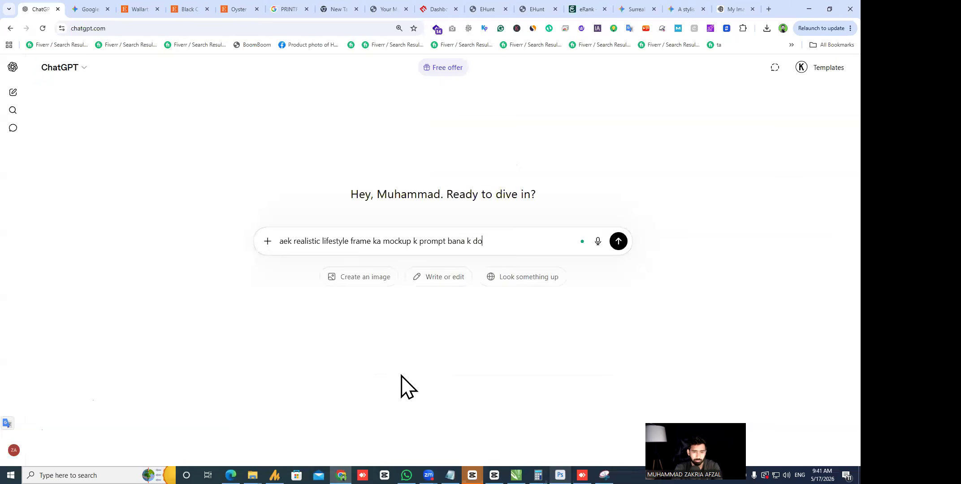
{"action": "key", "text": "Return"}
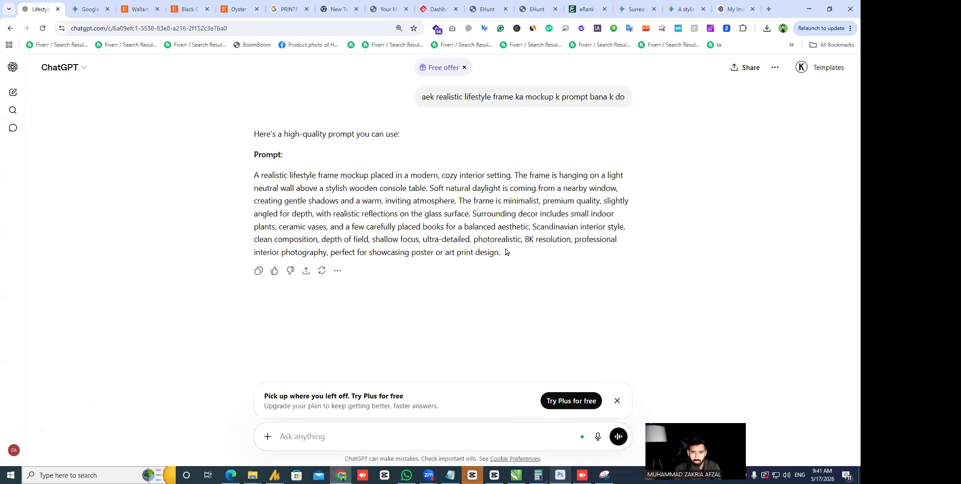
- Tell ChatGPT the file will be uploaded to Gemini and draft the reply 'full room ma lagy'
{"action": "type", "text": "ma"}
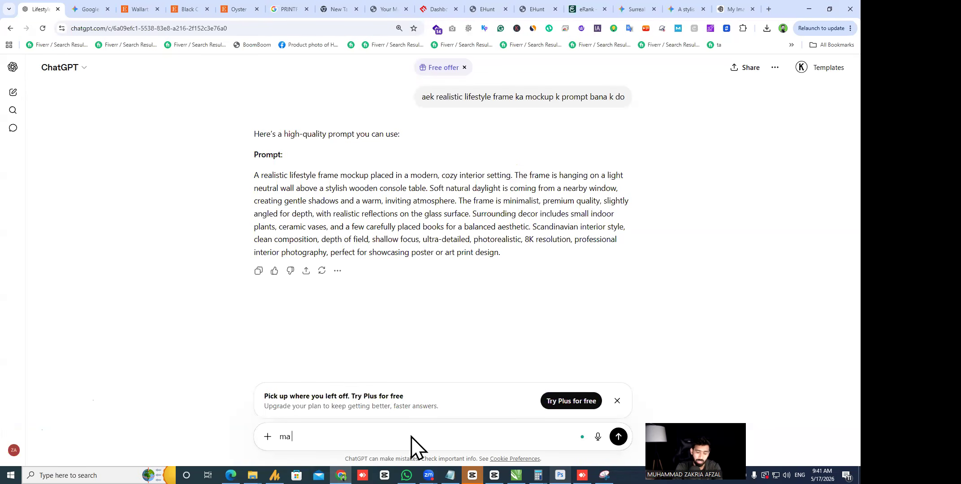
{"action": "type", "text": " file upload krunga gemini ma"}
{"action": "key", "text": "Return"}
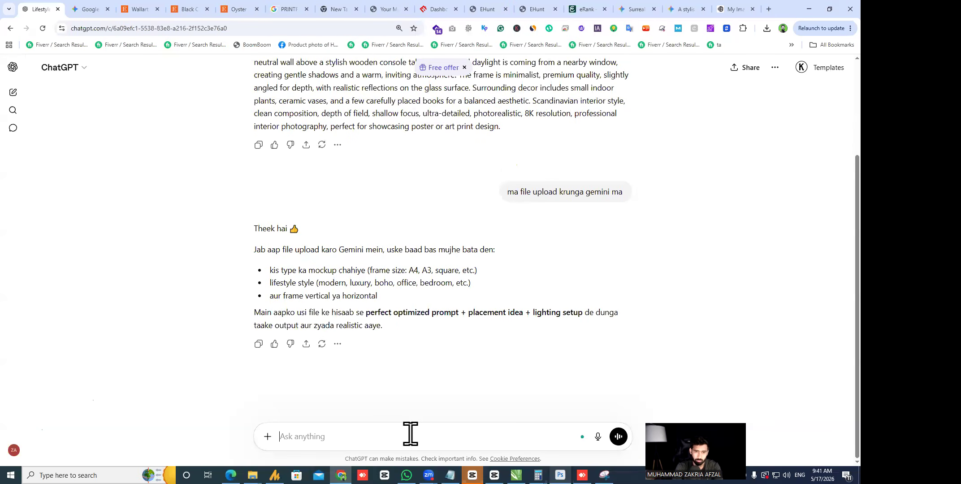
{"action": "type", "text": "a"}
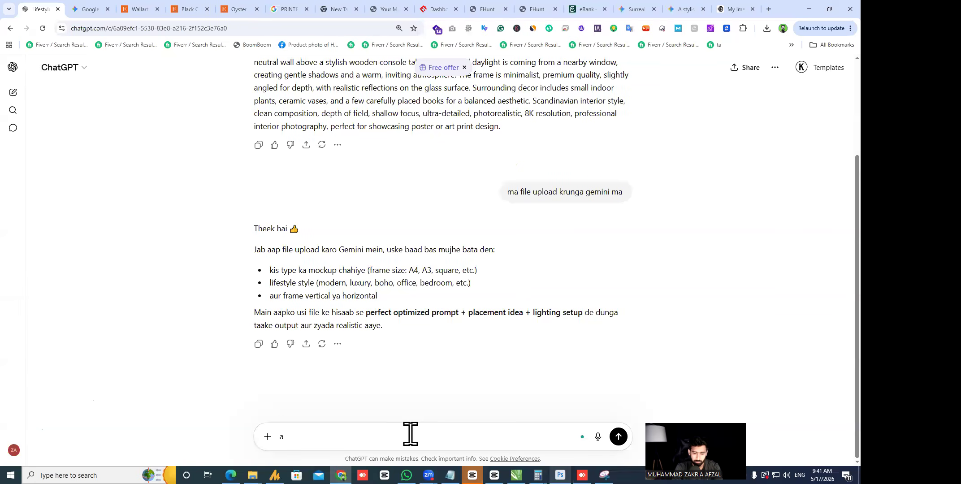
{"action": "key", "text": "BackSpace"}
{"action": "key", "text": "BackSpace"}
{"action": "type", "text": "a"}
{"action": "key", "text": "BackSpace"}
{"action": "type", "text": "full room ma lagy retro"}
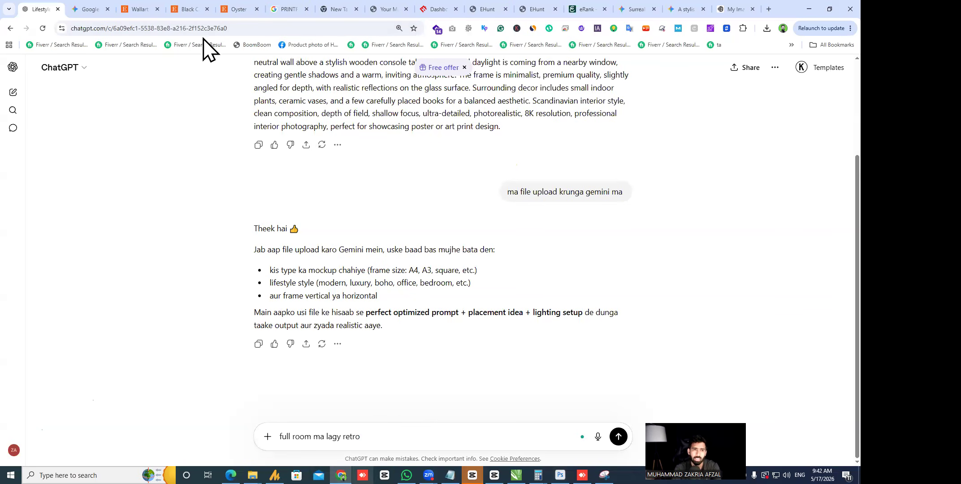
- Copy 'Vintage Poster Art Retro Whimsical Print' from the Etsy cat listing title over 'retro' in the ChatGPT draft
{"action": "left_click", "coordinate": [189, 10]}
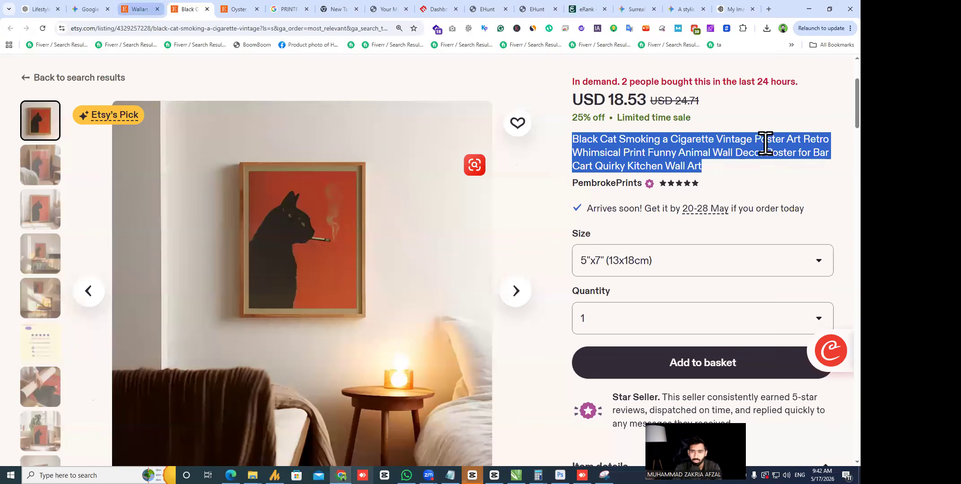
{"action": "left_click", "coordinate": [729, 134]}
{"action": "left_click_drag", "start_coordinate": [717, 138], "coordinate": [636, 149]}
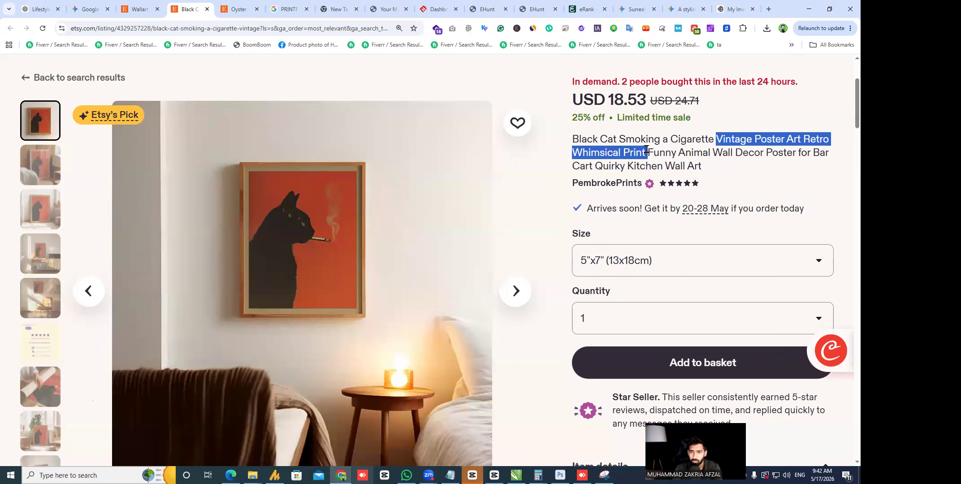
{"action": "left_click", "coordinate": [33, 9]}
{"action": "left_click_drag", "start_coordinate": [342, 432], "coordinate": [376, 430]}
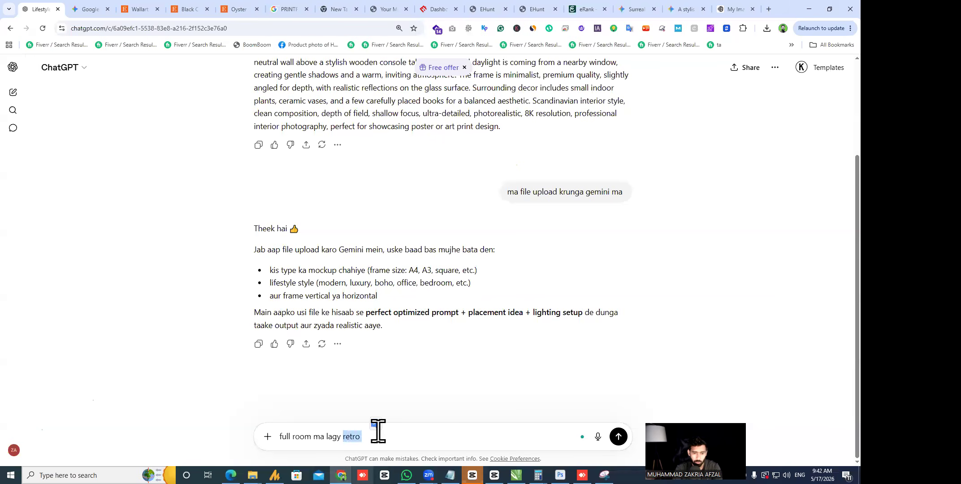
{"action": "type", "text": "Vintage Poster Art Retro Whimsical Print"}
- Send ChatGPT the request for a full-room lifestyle mockup prompt
{"action": "left_click", "coordinate": [427, 437]}
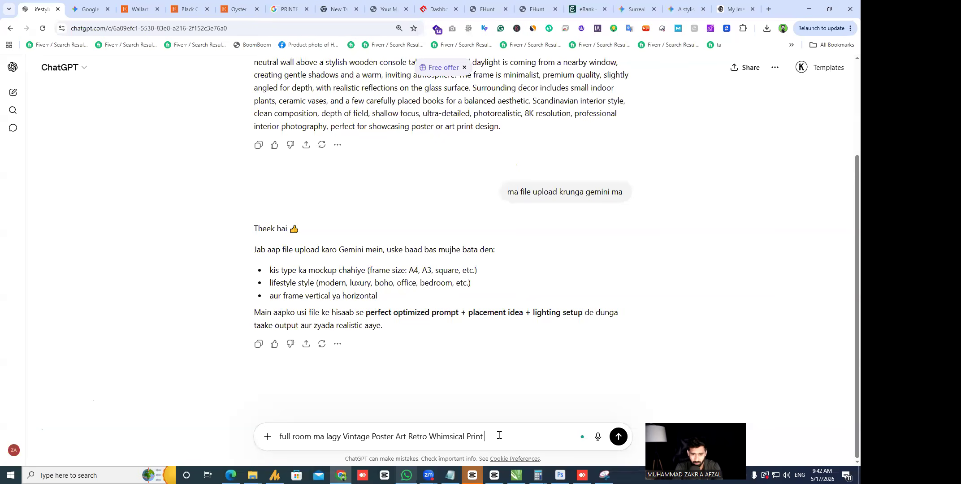
{"action": "type", "text": "ehaz sy prompt lik"}
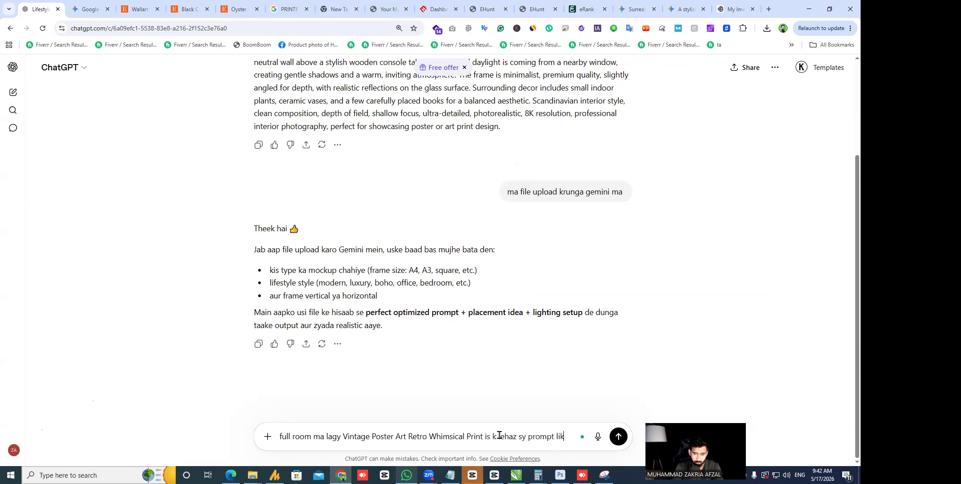
{"action": "type", "text": "ho"}
{"action": "key", "text": "Return"}
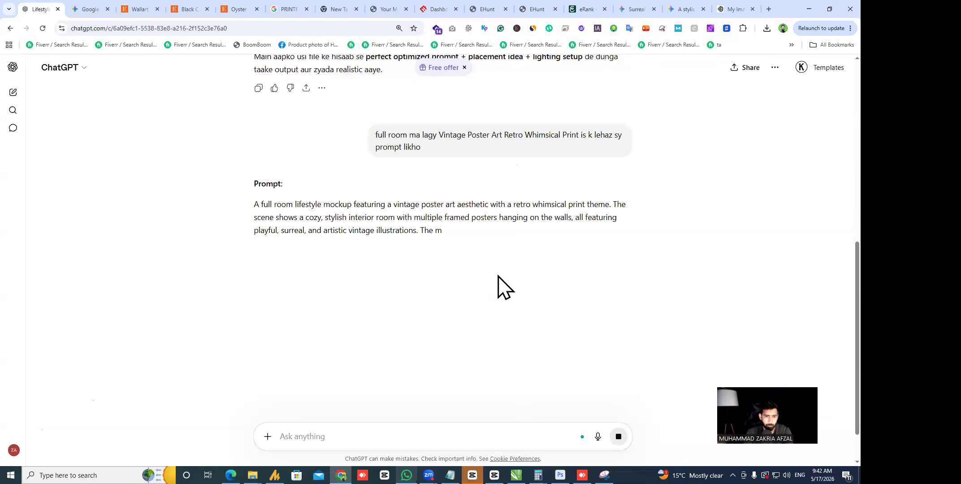
- Ask for a version that uses an uploaded picture, then select the resulting three-paragraph prompt
{"action": "left_click_drag", "start_coordinate": [255, 202], "coordinate": [305, 243]}
{"action": "left_click", "coordinate": [347, 279]}
{"action": "type", "text": "ye bhi likho jo ma"}
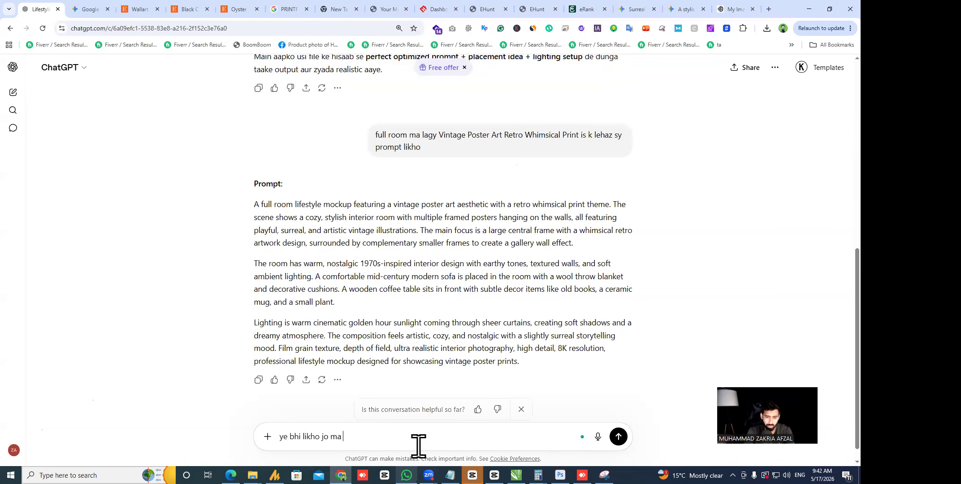
{"action": "type", "text": " picture upload krun iska mockup"}
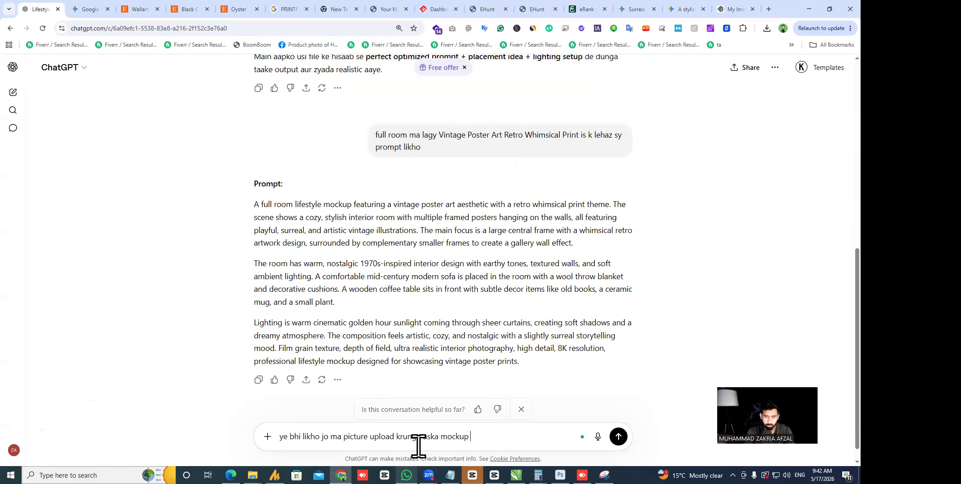
{"action": "key", "text": "Return"}
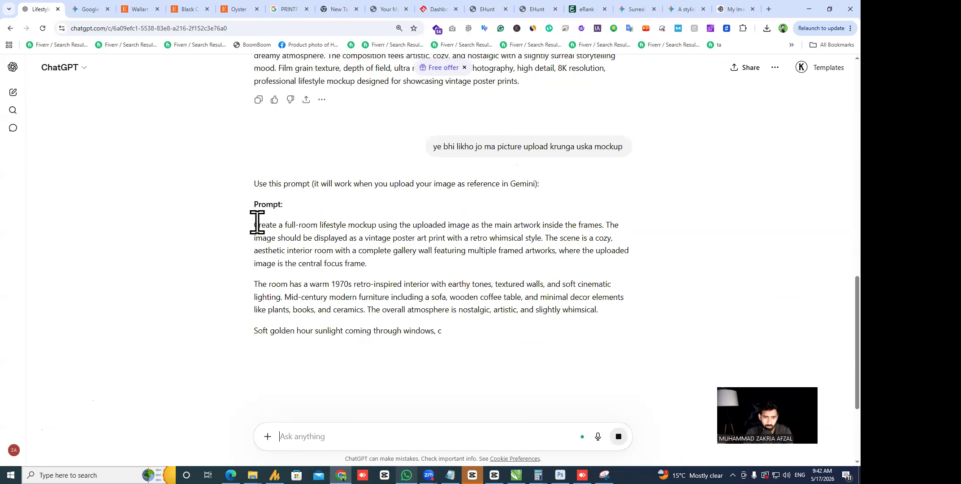
{"action": "left_click_drag", "start_coordinate": [275, 250], "coordinate": [394, 374]}
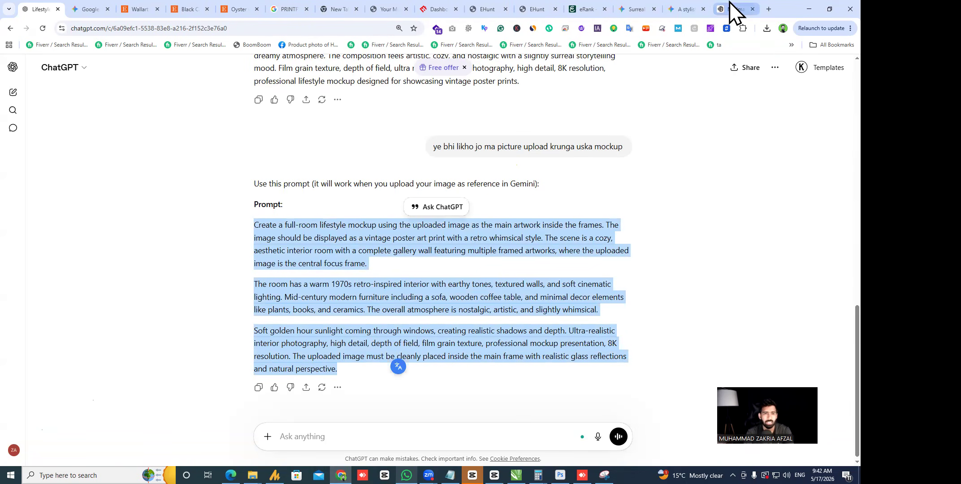
- In a new Gemini chat, attach the goat poster image, paste the mockup prompt and send it
{"action": "left_click", "coordinate": [636, 8]}
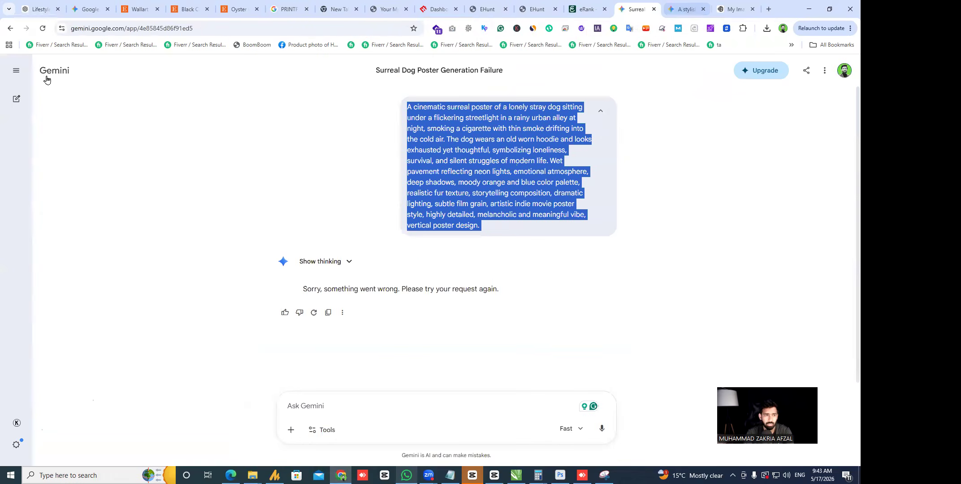
{"action": "left_click", "coordinate": [16, 99]}
{"action": "left_click", "coordinate": [290, 274]}
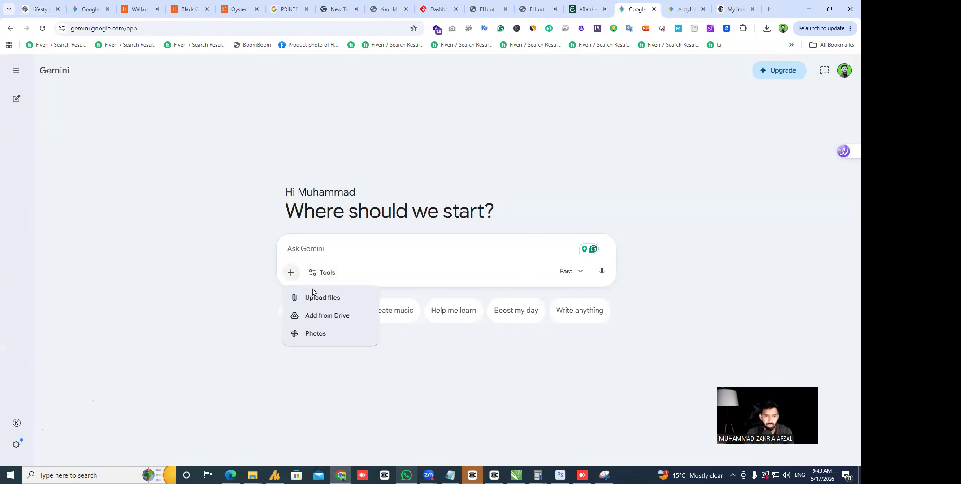
{"action": "left_click", "coordinate": [322, 297]}
{"action": "double_click", "coordinate": [120, 133]}
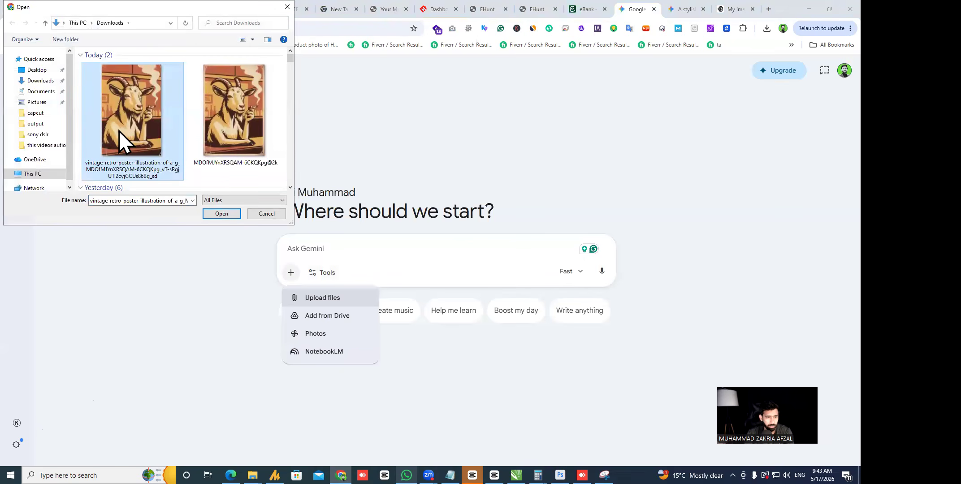
{"action": "key", "text": "ctrl+v"}
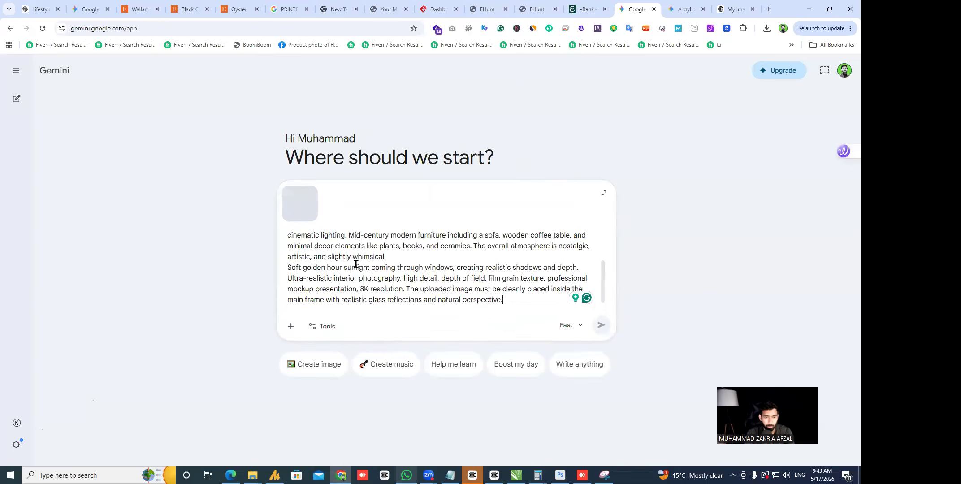
{"action": "left_click", "coordinate": [571, 326]}
{"action": "left_click", "coordinate": [601, 325]}
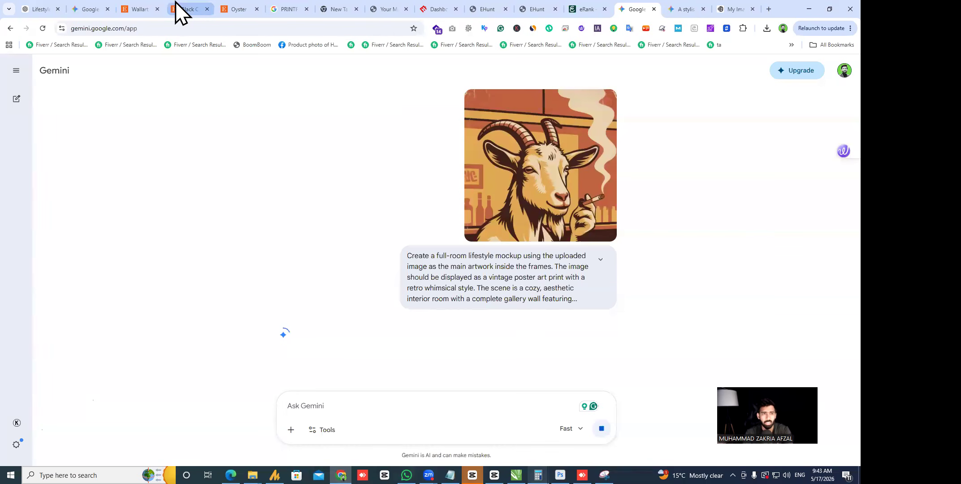
{"action": "left_click", "coordinate": [175, 8]}
- Open the Black Cat Smoking poster listing on Etsy and show its record-player room photo
{"action": "left_click", "coordinate": [159, 6]}
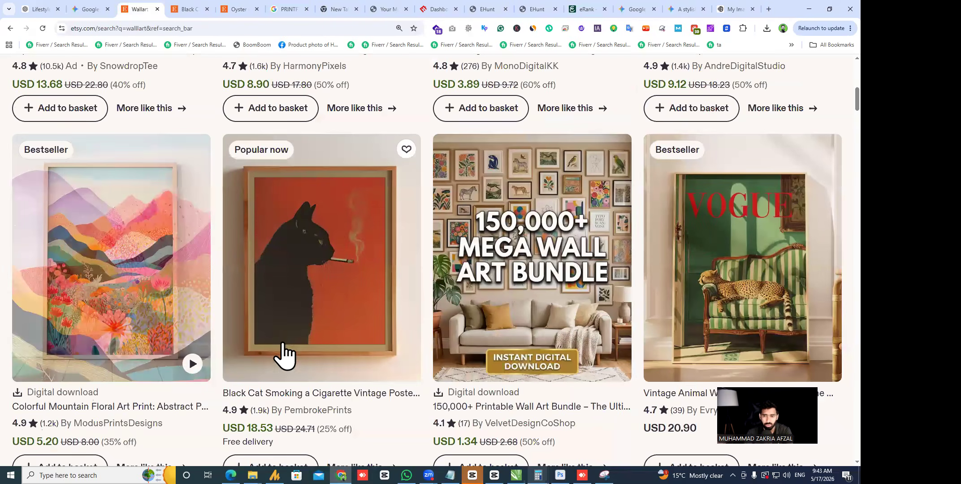
{"action": "scroll", "coordinate": [178, 103], "scroll_direction": "down", "scroll_amount": 5}
{"action": "scroll", "coordinate": [172, 107], "scroll_direction": "down", "scroll_amount": 5}
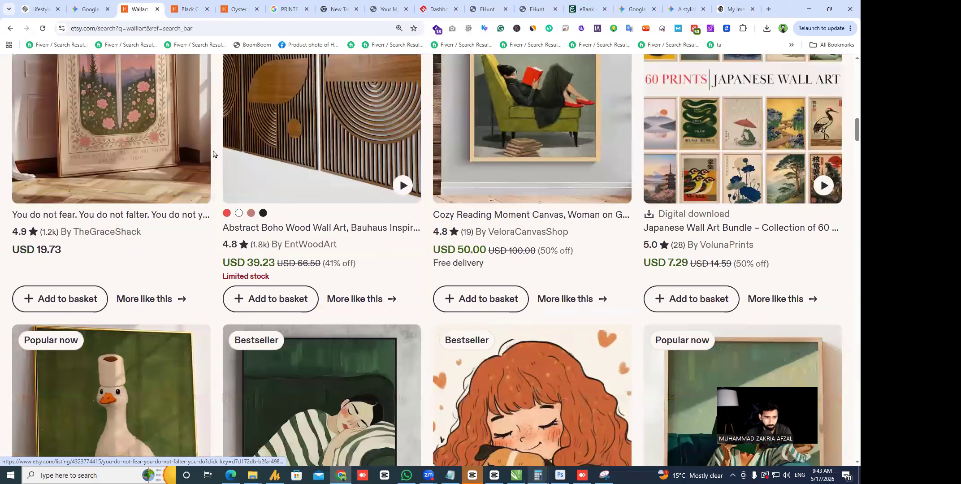
{"action": "scroll", "coordinate": [260, 225], "scroll_direction": "up", "scroll_amount": 3}
{"action": "scroll", "coordinate": [260, 225], "scroll_direction": "up", "scroll_amount": 3}
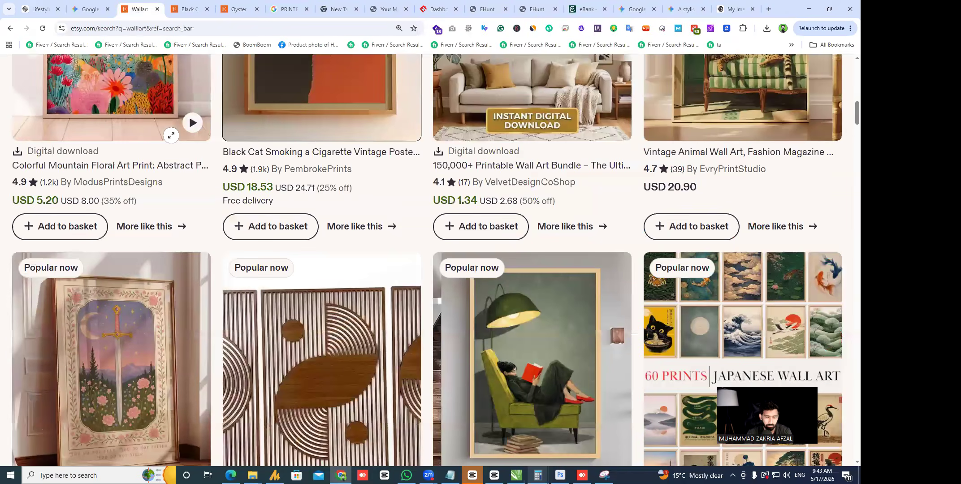
{"action": "left_click", "coordinate": [382, 221]}
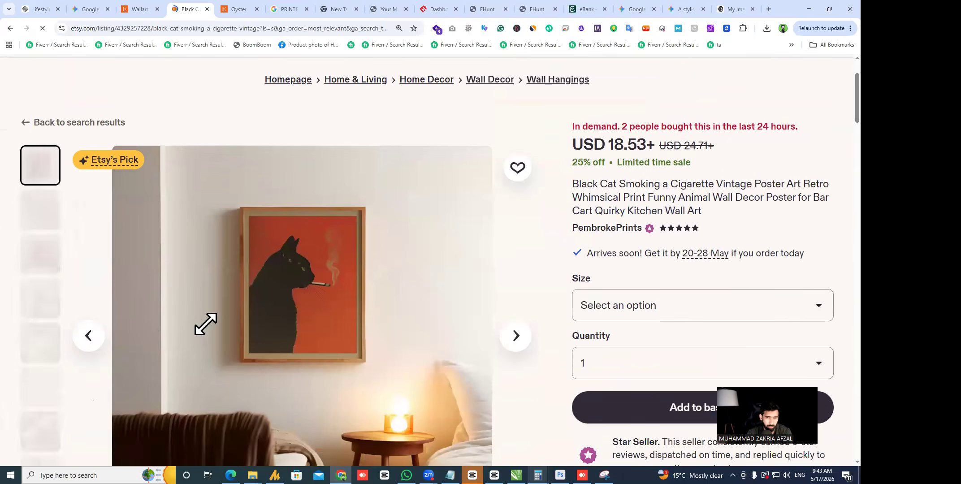
{"action": "left_click", "coordinate": [41, 298]}
- Snip the room photo with the cat poster using the Snipping Tool
{"action": "scroll", "coordinate": [51, 305], "scroll_direction": "down", "scroll_amount": 1}
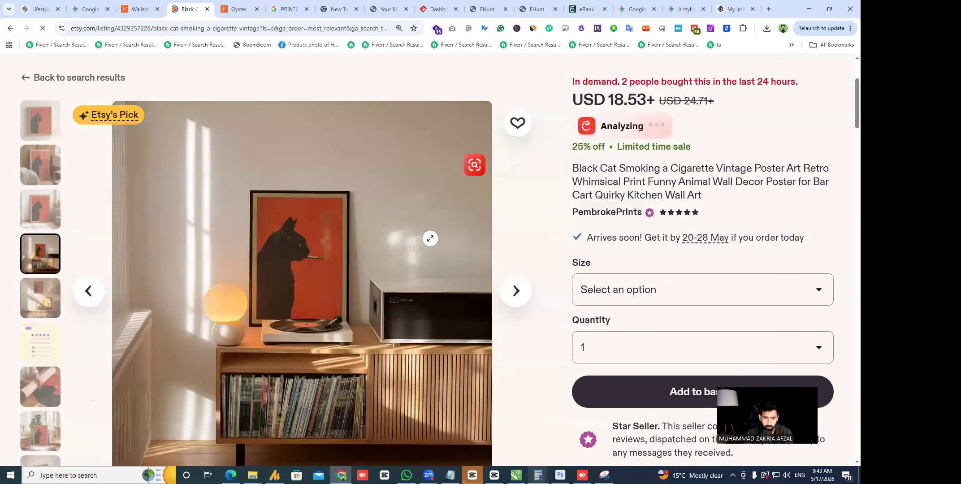
{"action": "scroll", "coordinate": [468, 382], "scroll_direction": "down", "scroll_amount": 1}
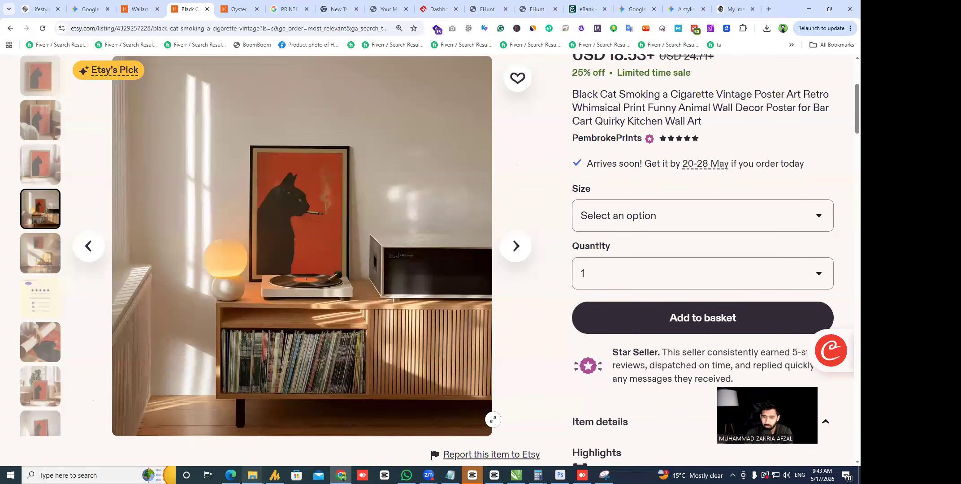
{"action": "left_click", "coordinate": [604, 475]}
{"action": "left_click", "coordinate": [220, 116]}
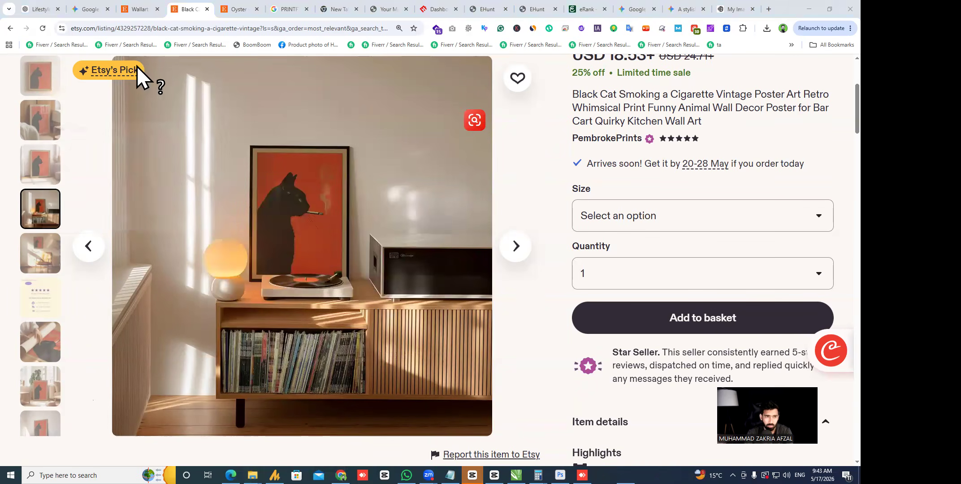
{"action": "left_click_drag", "start_coordinate": [127, 429], "coordinate": [457, 98]}
- Open a new empty ChatGPT chat and try pasting the captured room photo there
{"action": "left_click", "coordinate": [38, 10]}
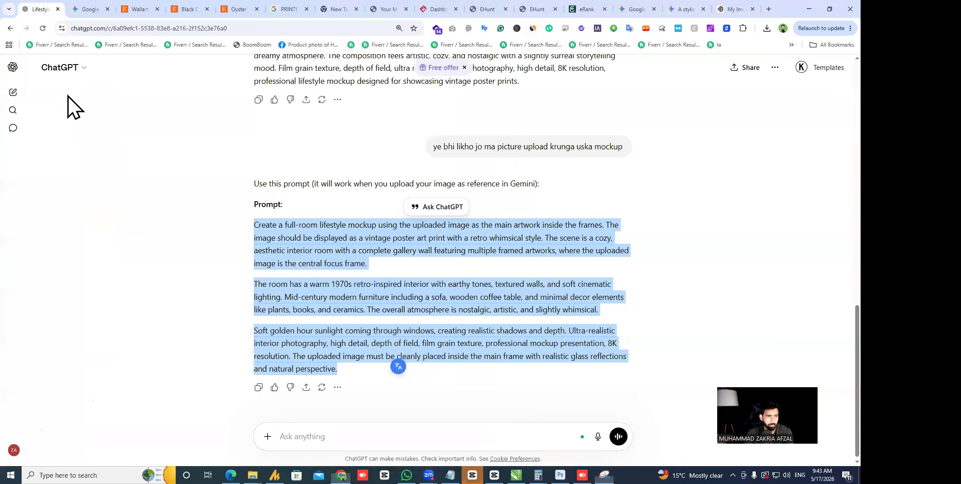
{"action": "left_click", "coordinate": [375, 433]}
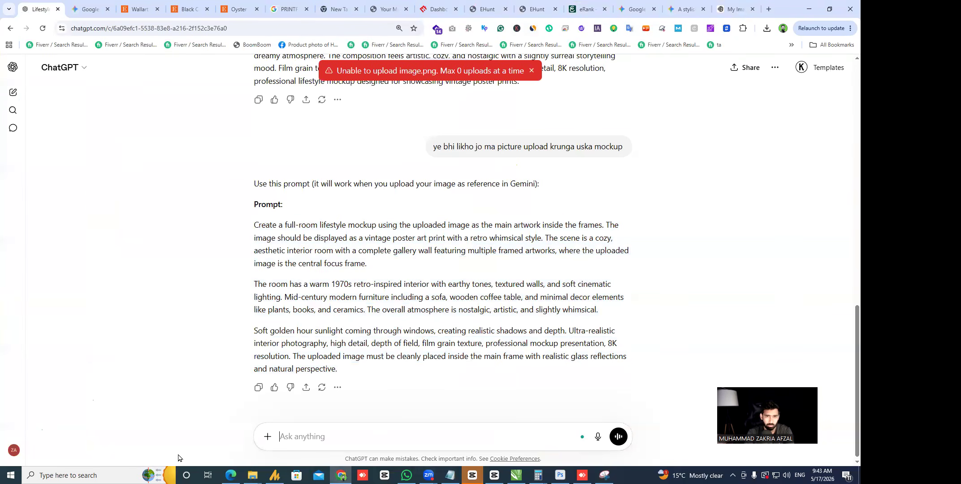
{"action": "left_click", "coordinate": [13, 92]}
{"action": "key", "text": "ctrl+v"}
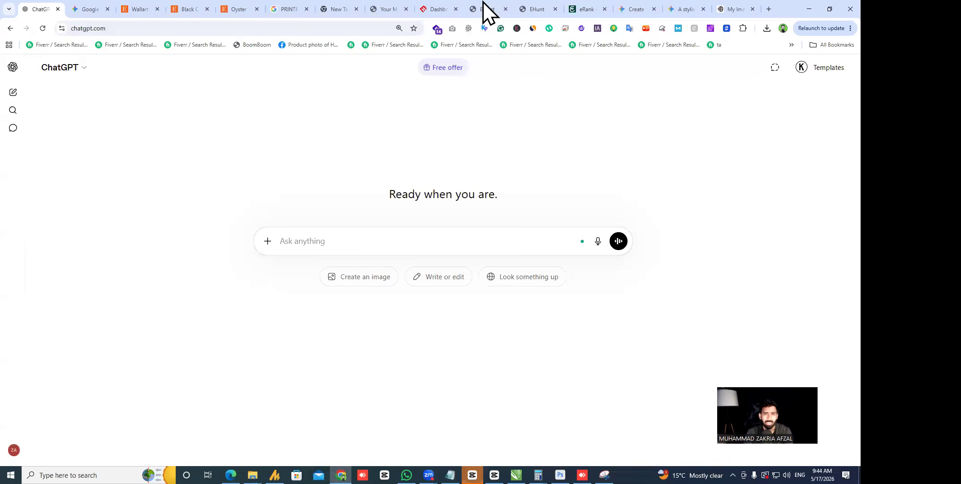
{"action": "left_click", "coordinate": [83, 10]}
- Send Gemini the room photo for its prompt, then ask for your own poster in place of the cat
{"action": "key", "text": "ctrl+v"}
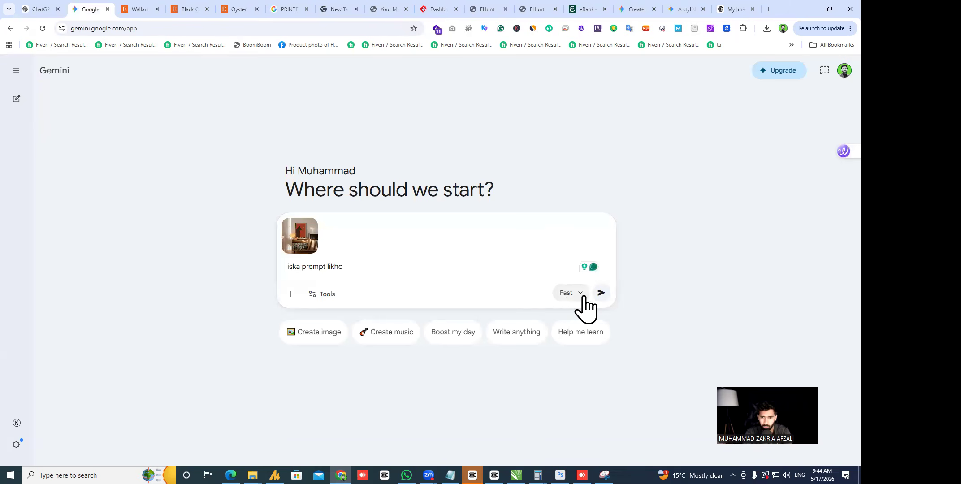
{"action": "left_click", "coordinate": [600, 294]}
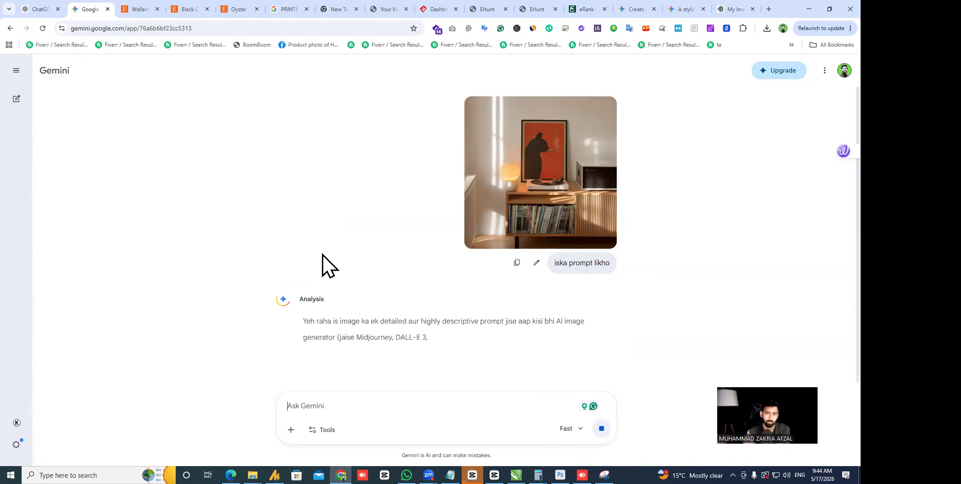
{"action": "scroll", "coordinate": [356, 273], "scroll_direction": "down", "scroll_amount": 5}
{"action": "scroll", "coordinate": [374, 244], "scroll_direction": "down", "scroll_amount": 3}
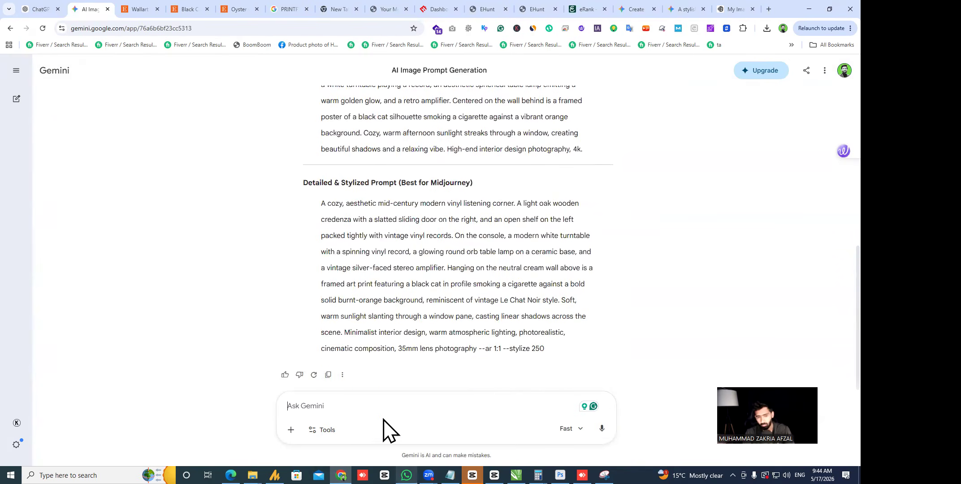
{"action": "type", "text": "muj"}
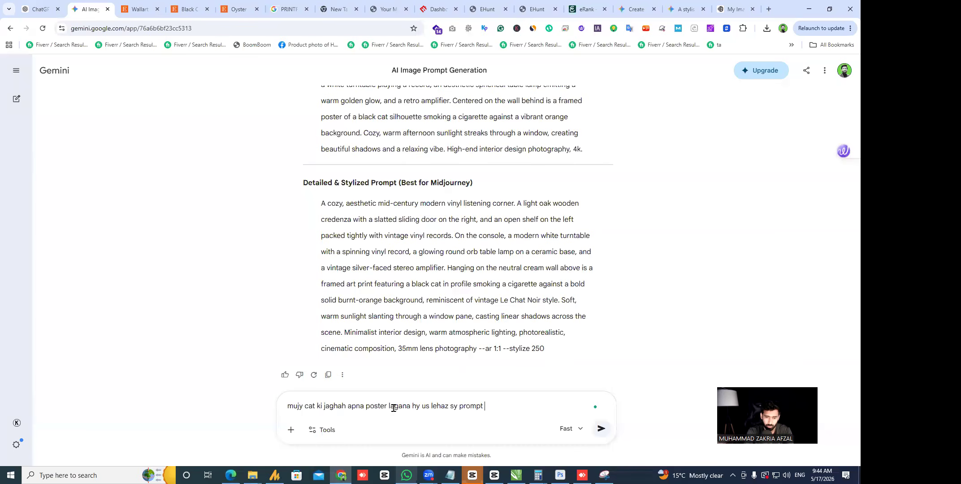
{"action": "key", "text": "Return"}
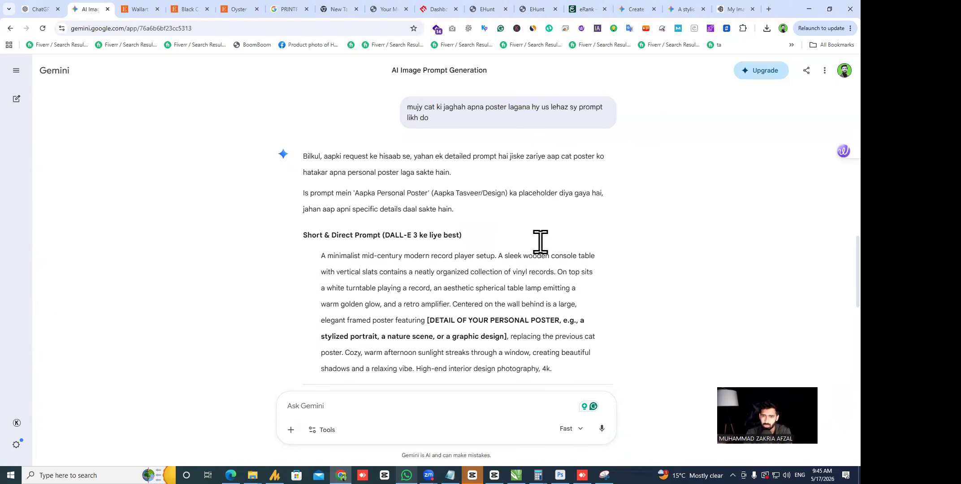
- Ask Gemini to rewrite the prompt for Gemini with 'gemini k leye likho'
{"action": "scroll", "coordinate": [538, 243], "scroll_direction": "up", "scroll_amount": 3}
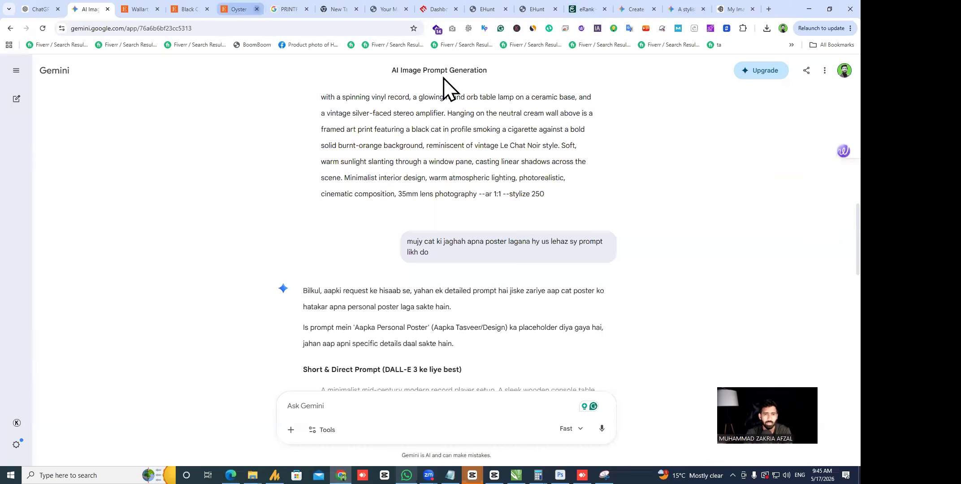
{"action": "scroll", "coordinate": [386, 253], "scroll_direction": "down", "scroll_amount": 5}
{"action": "scroll", "coordinate": [337, 224], "scroll_direction": "down", "scroll_amount": 2}
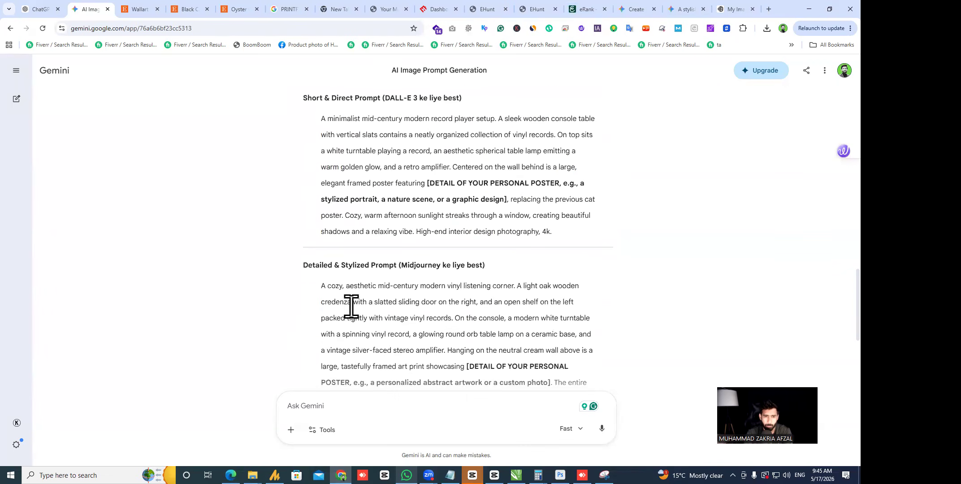
{"action": "type", "text": "gemini k"}
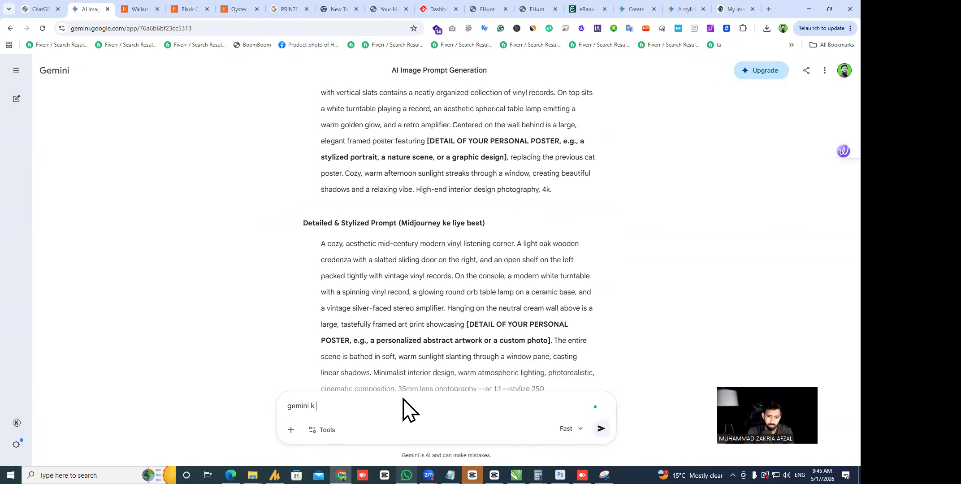
{"action": "type", "text": " leye likho"}
{"action": "key", "text": "Return"}
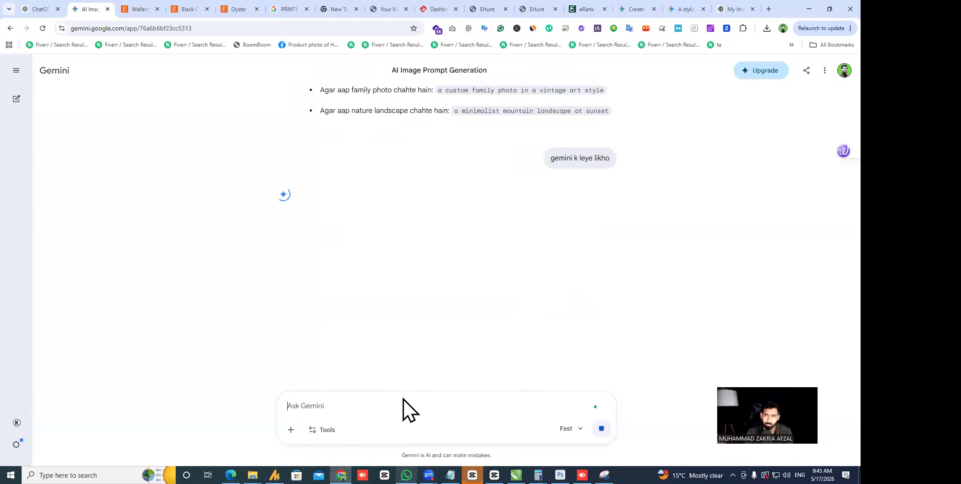
- Inspect the room mockup full size, then send 'REMOVE ALL OTHER FRAME expect goat frame'
{"action": "left_click", "coordinate": [632, 9]}
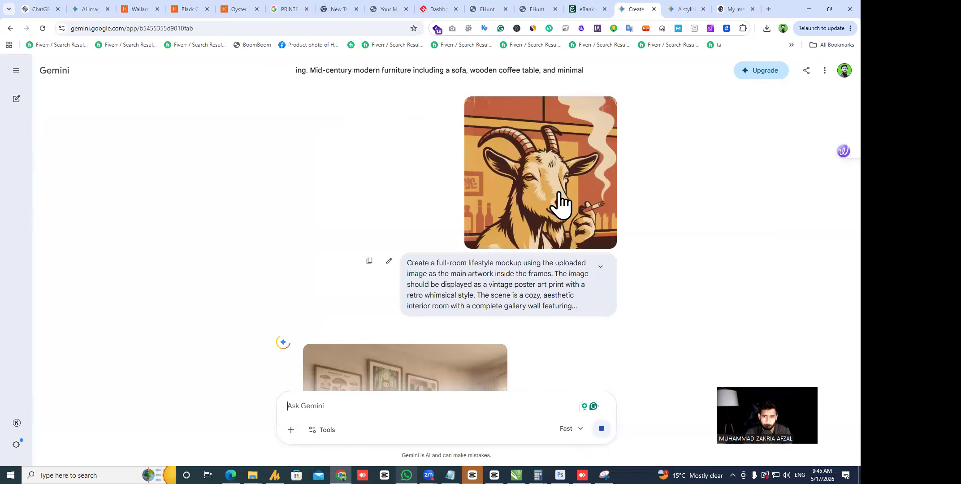
{"action": "scroll", "coordinate": [448, 224], "scroll_direction": "down", "scroll_amount": 3}
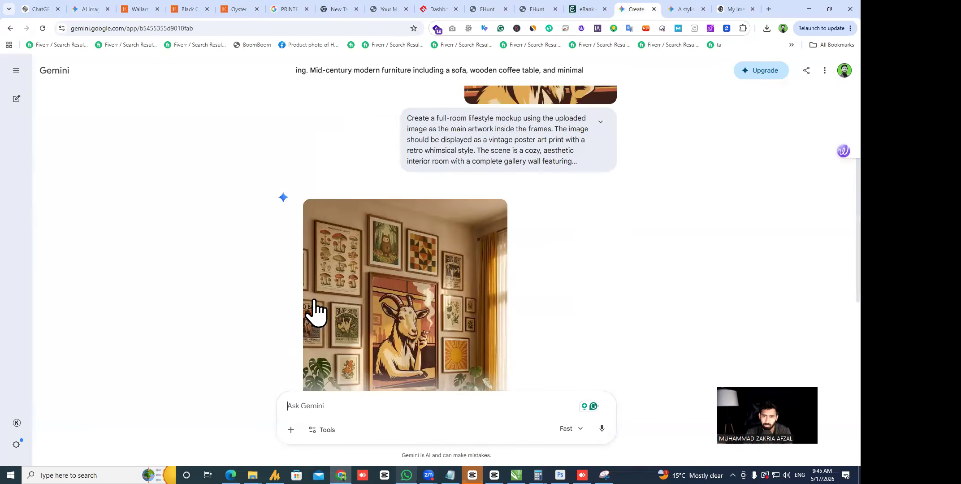
{"action": "scroll", "coordinate": [311, 313], "scroll_direction": "down", "scroll_amount": 3}
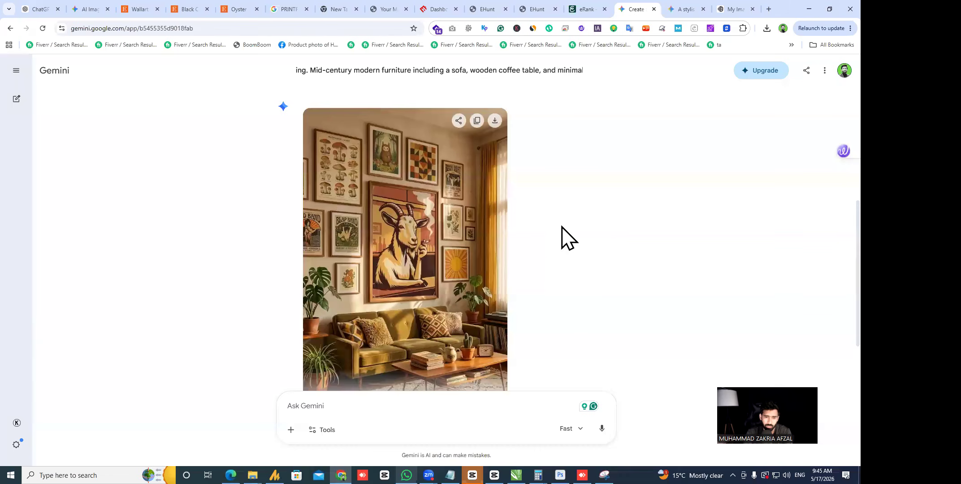
{"action": "scroll", "coordinate": [561, 238], "scroll_direction": "down", "scroll_amount": 1}
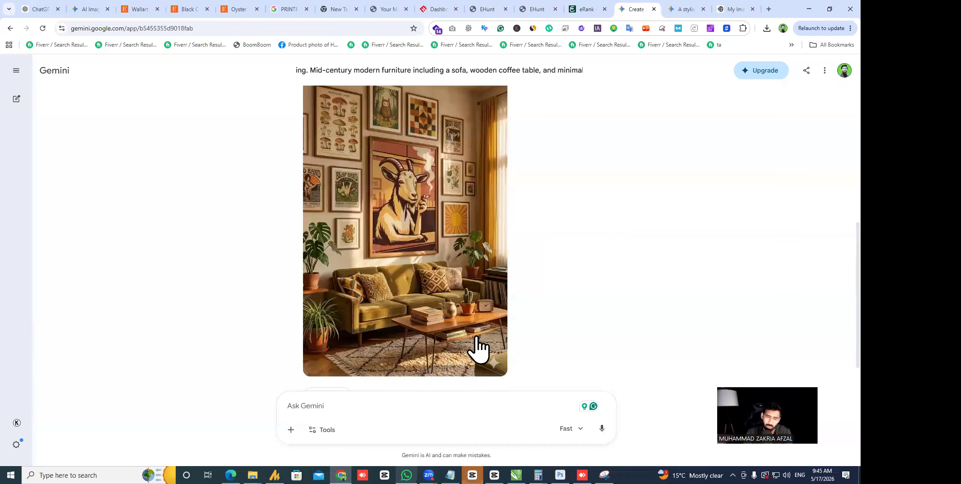
{"action": "left_click", "coordinate": [401, 231]}
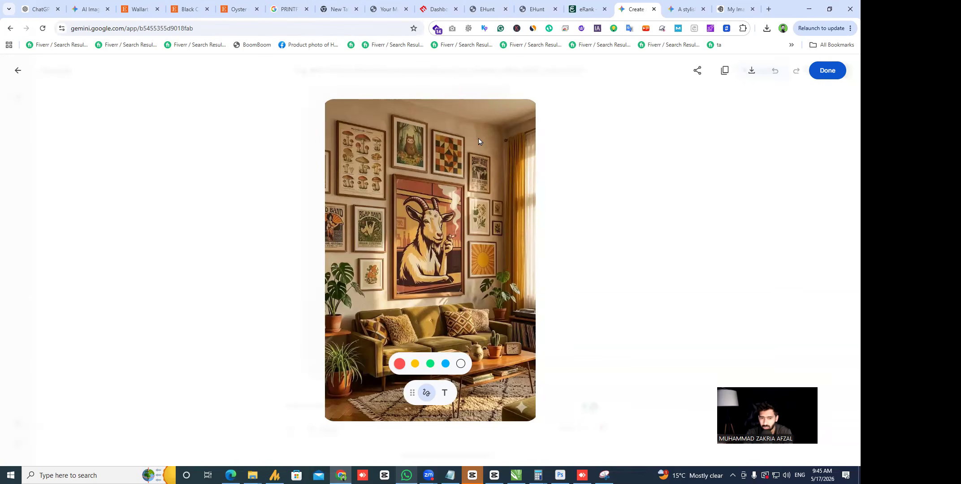
{"action": "left_click", "coordinate": [574, 274]}
{"action": "left_click", "coordinate": [348, 408]}
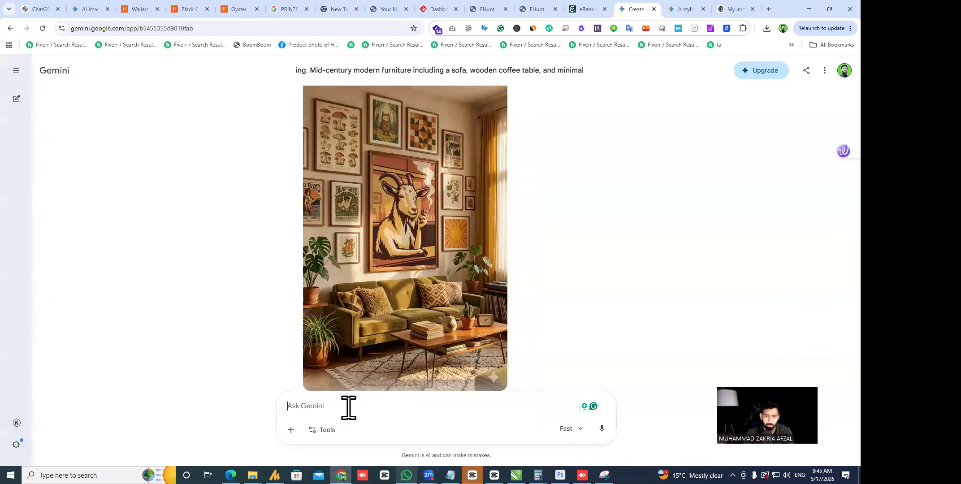
{"action": "type", "text": "REMOVE ALL OTHER FRAME expect goat"}
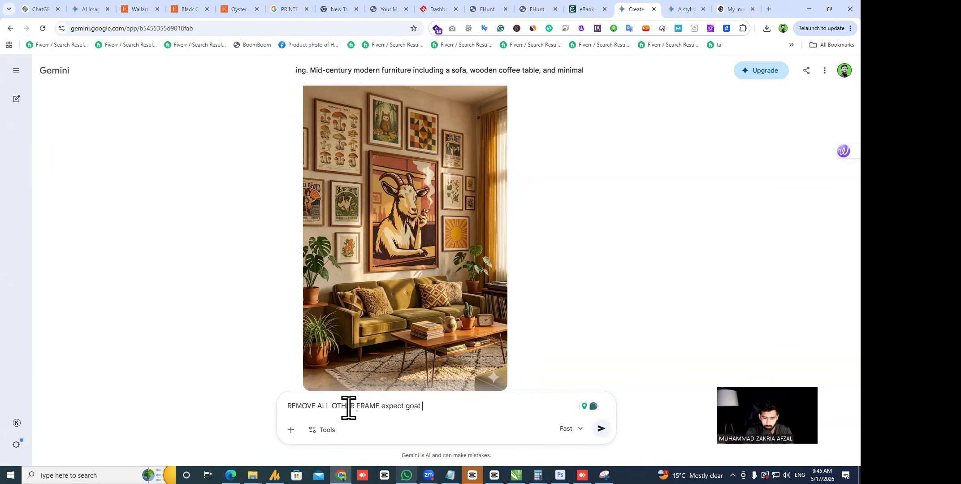
{"action": "left_click", "coordinate": [600, 429]}
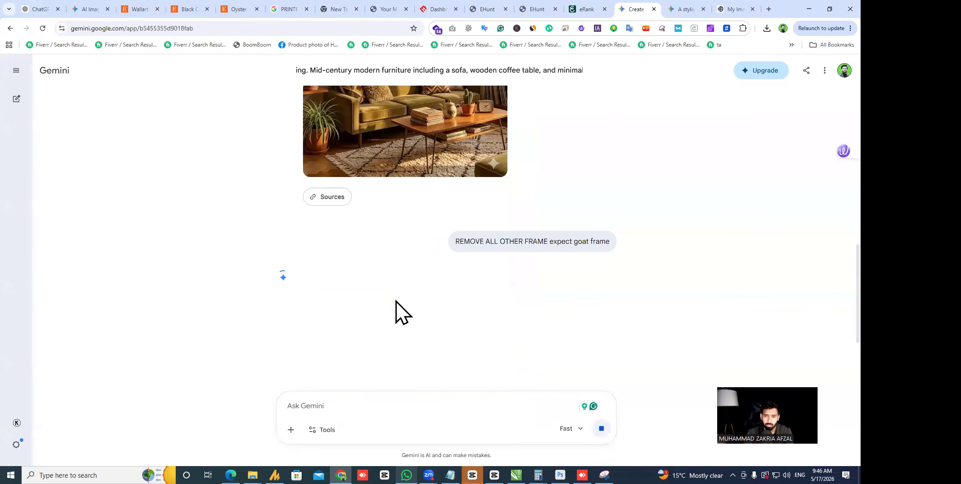
{"action": "scroll", "coordinate": [397, 305], "scroll_direction": "up", "scroll_amount": 5}
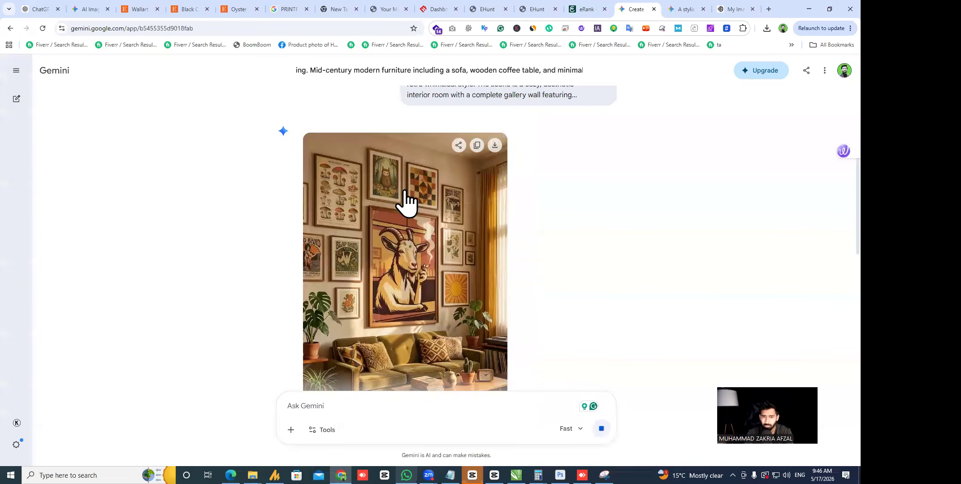
{"action": "scroll", "coordinate": [578, 309], "scroll_direction": "down", "scroll_amount": 6}
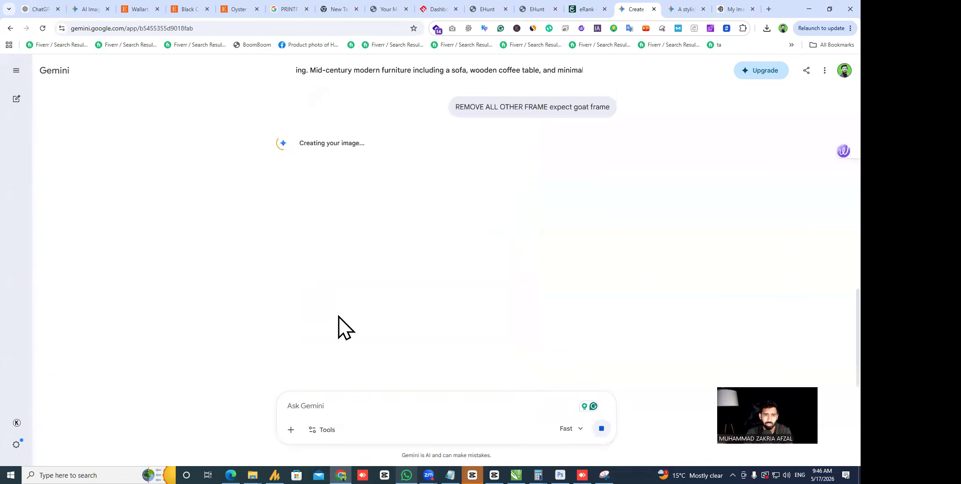
- Copy the Gemini AI Image Prompt paragraph from the prompt-generation chat
{"action": "left_click", "coordinate": [77, 9]}
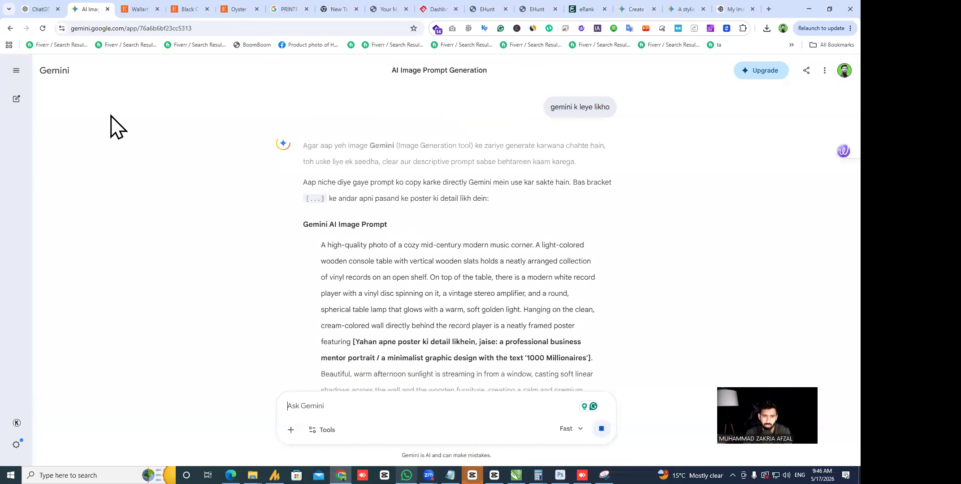
{"action": "scroll", "coordinate": [325, 242], "scroll_direction": "down", "scroll_amount": 1}
{"action": "scroll", "coordinate": [324, 242], "scroll_direction": "up", "scroll_amount": 1}
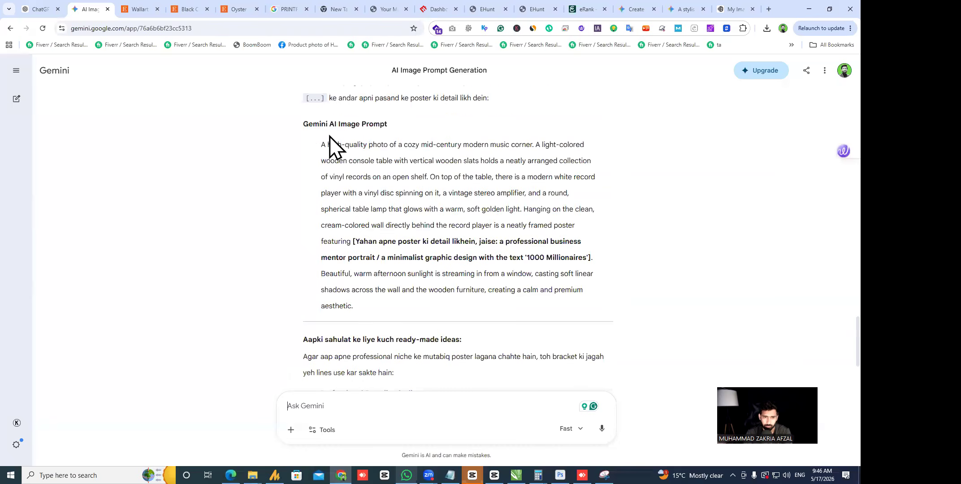
{"action": "left_click_drag", "start_coordinate": [321, 144], "coordinate": [366, 310]}
{"action": "key", "text": "ctrl+c"}
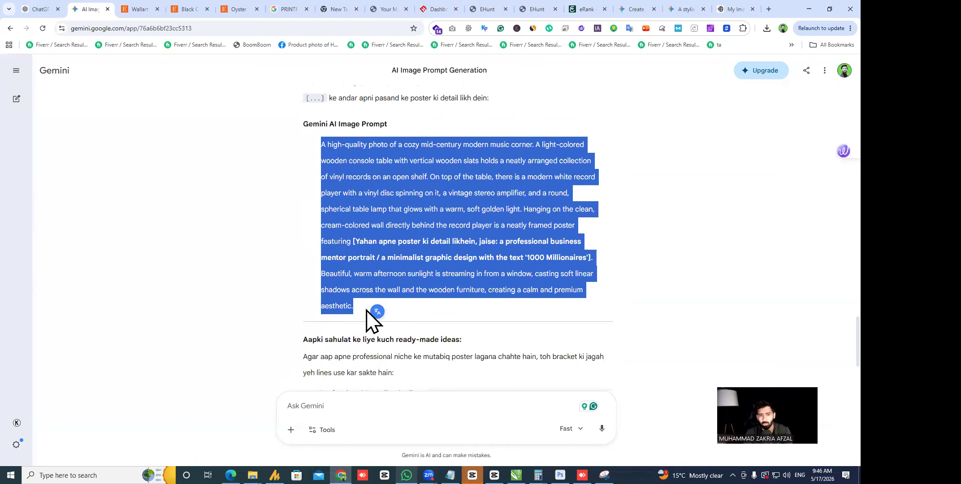
{"action": "left_click", "coordinate": [43, 6]}
{"action": "left_click", "coordinate": [93, 9]}
{"action": "scroll", "coordinate": [65, 172], "scroll_direction": "up", "scroll_amount": 5}
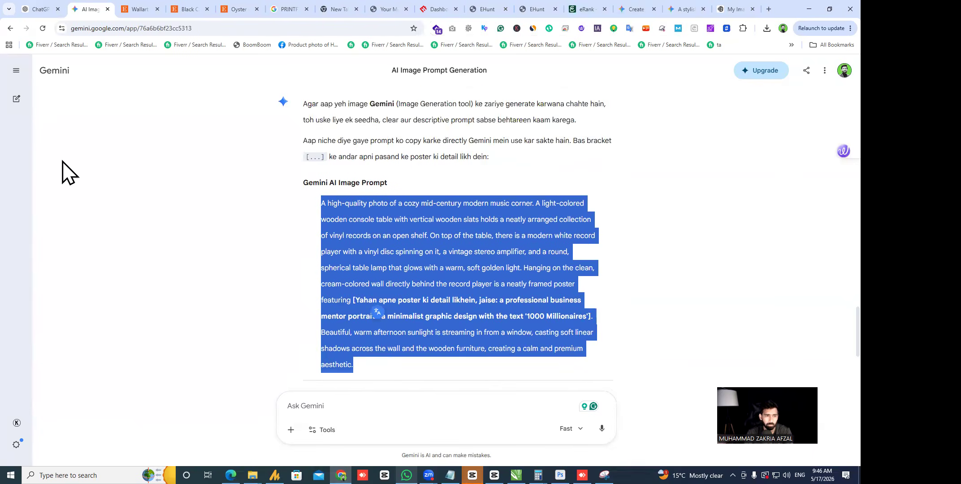
- Paste the prompt into a new Gemini chat and attach the goat poster image from Downloads
{"action": "left_click", "coordinate": [16, 99]}
{"action": "left_click", "coordinate": [332, 253]}
{"action": "key", "text": "ctrl+v"}
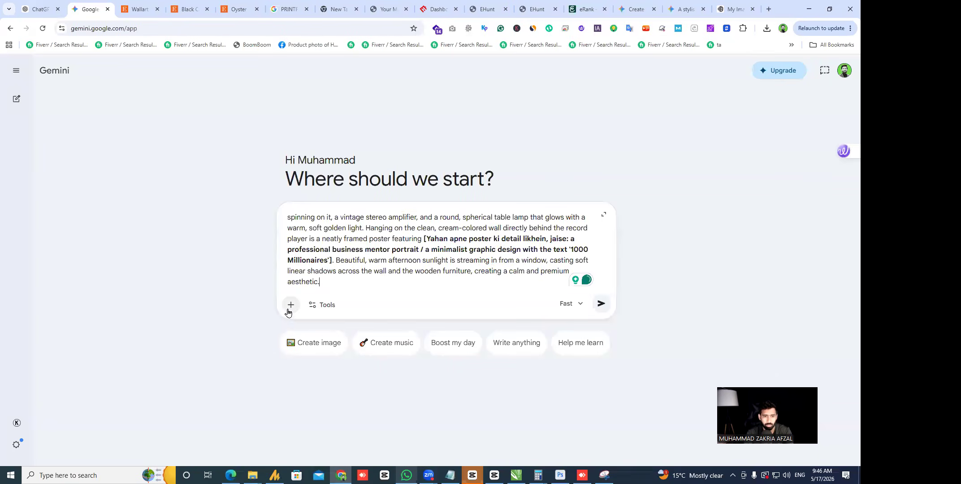
{"action": "left_click", "coordinate": [291, 304]}
{"action": "left_click", "coordinate": [331, 330]}
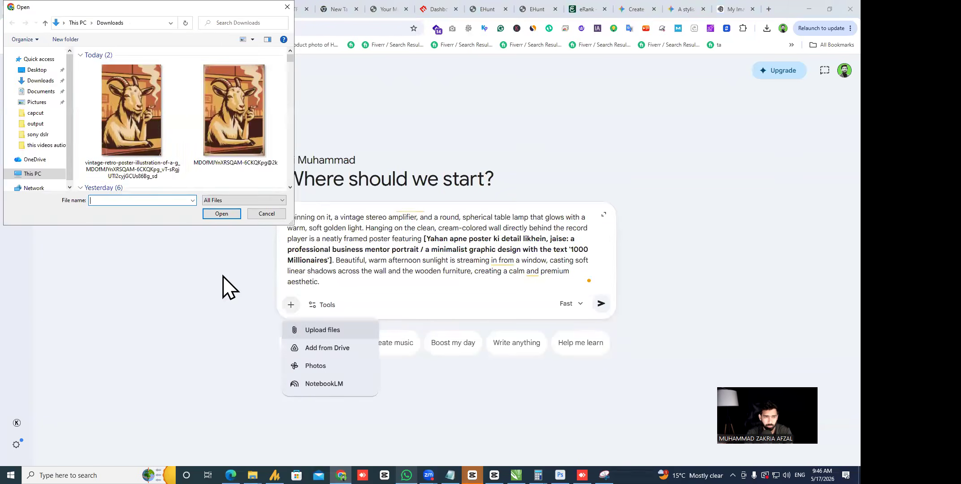
{"action": "double_click", "coordinate": [141, 110]}
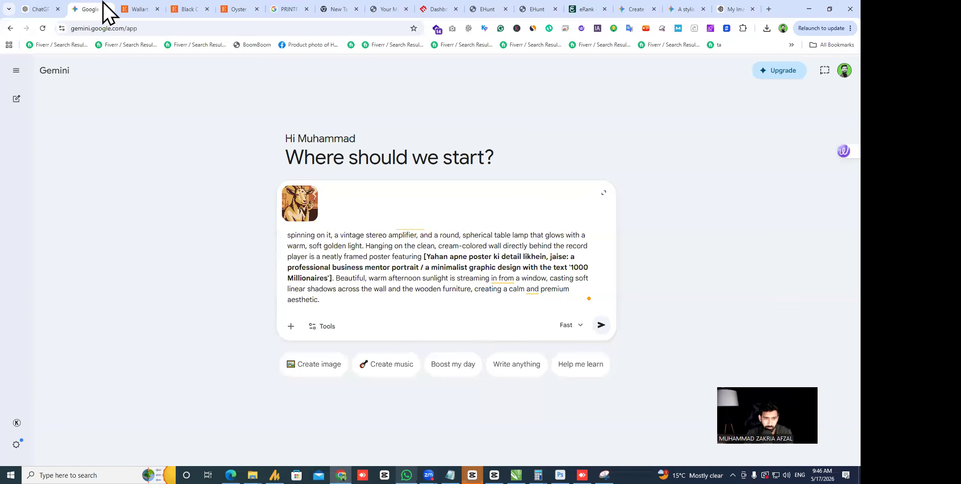
- Open the full-room lifestyle mockup chat to view the single goat frame above the olive sofa
{"action": "left_click", "coordinate": [16, 70]}
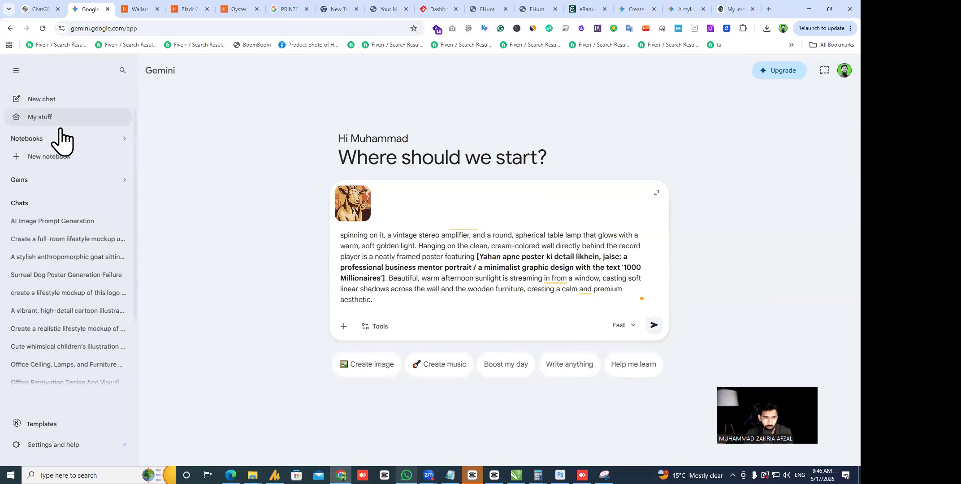
{"action": "left_click", "coordinate": [89, 238]}
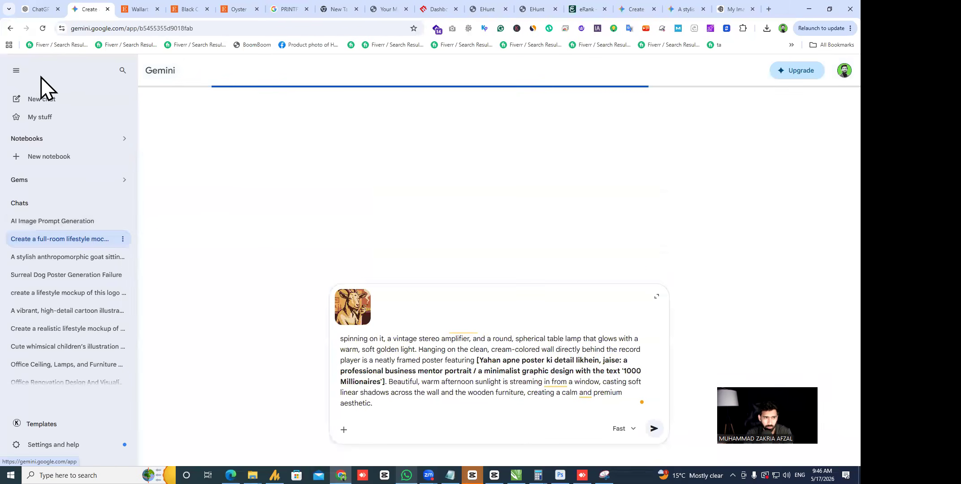
{"action": "left_click", "coordinate": [16, 70]}
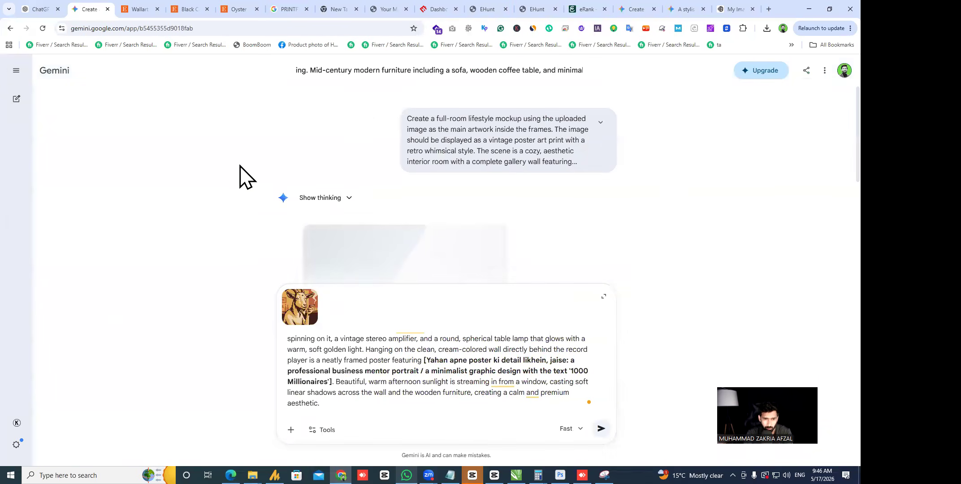
{"action": "scroll", "coordinate": [276, 197], "scroll_direction": "down", "scroll_amount": 15}
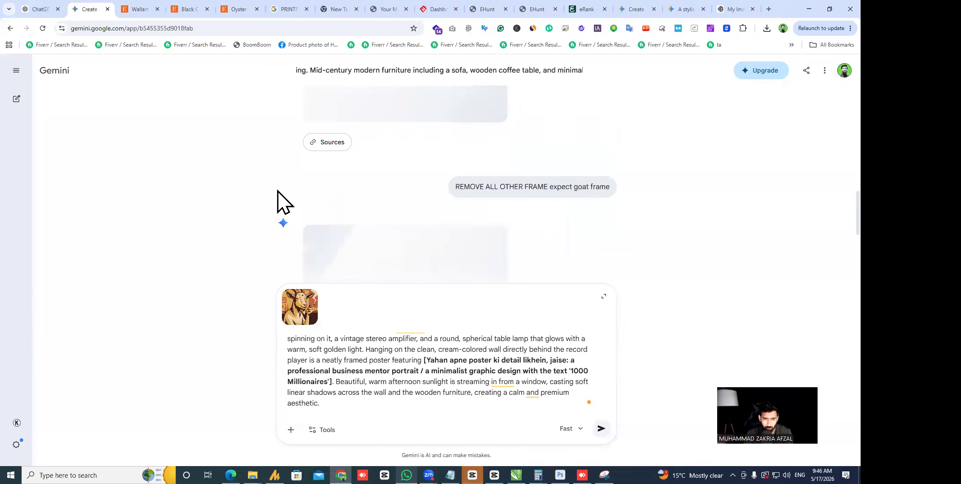
{"action": "left_click", "coordinate": [636, 9]}
{"action": "scroll", "coordinate": [287, 233], "scroll_direction": "down", "scroll_amount": 2}
{"action": "scroll", "coordinate": [486, 274], "scroll_direction": "up", "scroll_amount": 2}
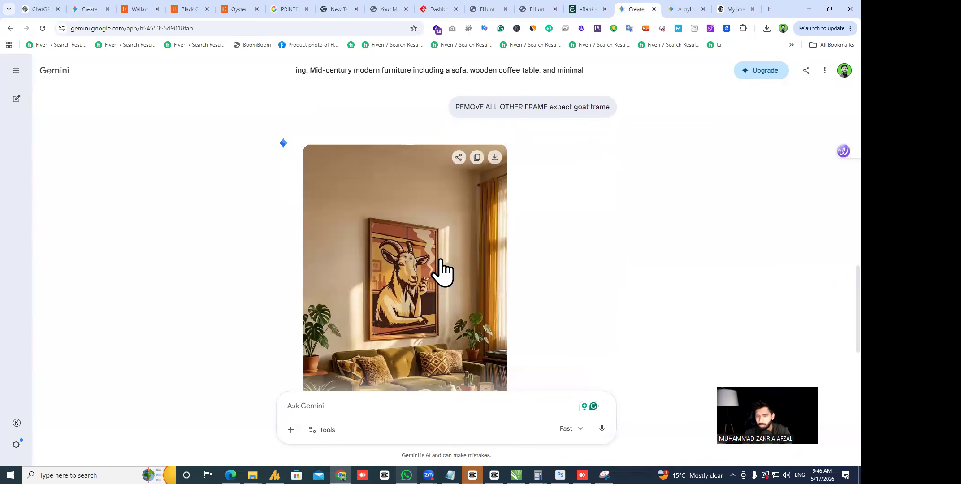
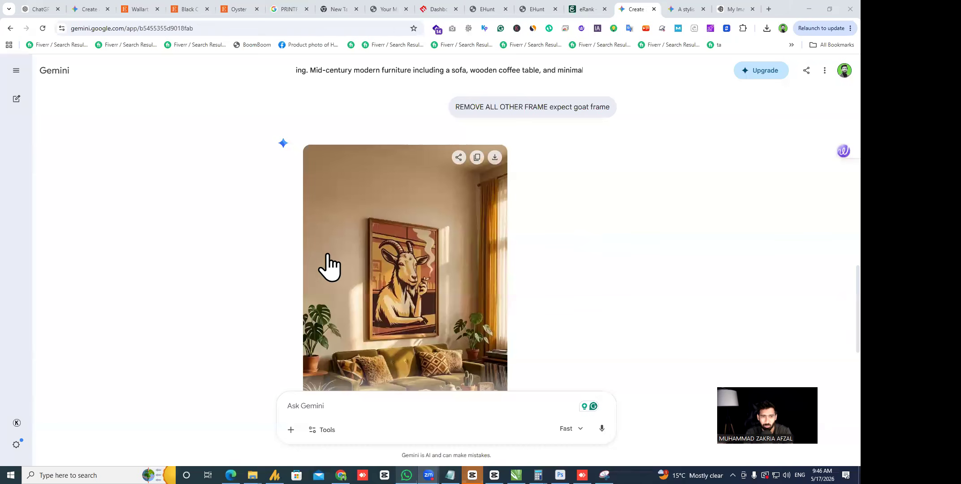
- Review the goat-above-sofa living-room mockup, including at full size
{"action": "scroll", "coordinate": [414, 253], "scroll_direction": "down", "scroll_amount": 1}
{"action": "scroll", "coordinate": [468, 215], "scroll_direction": "up", "scroll_amount": 8}
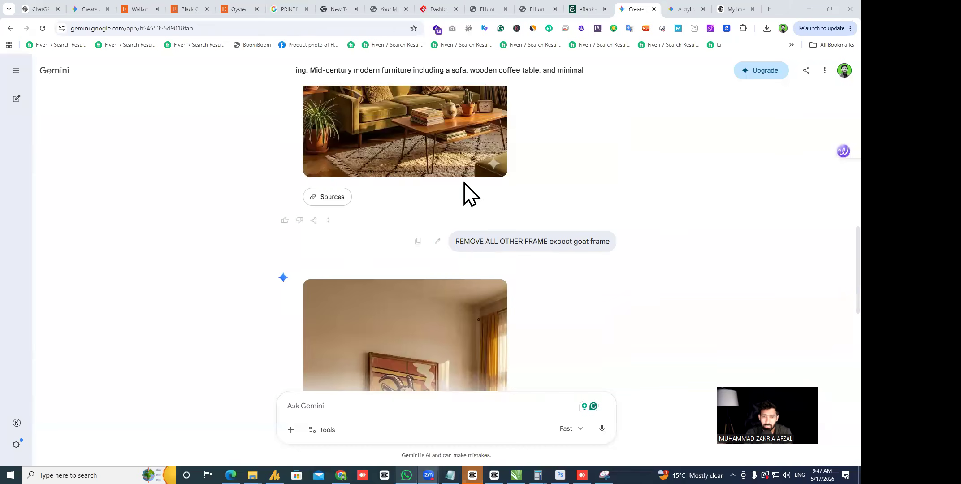
{"action": "scroll", "coordinate": [452, 150], "scroll_direction": "down", "scroll_amount": 10}
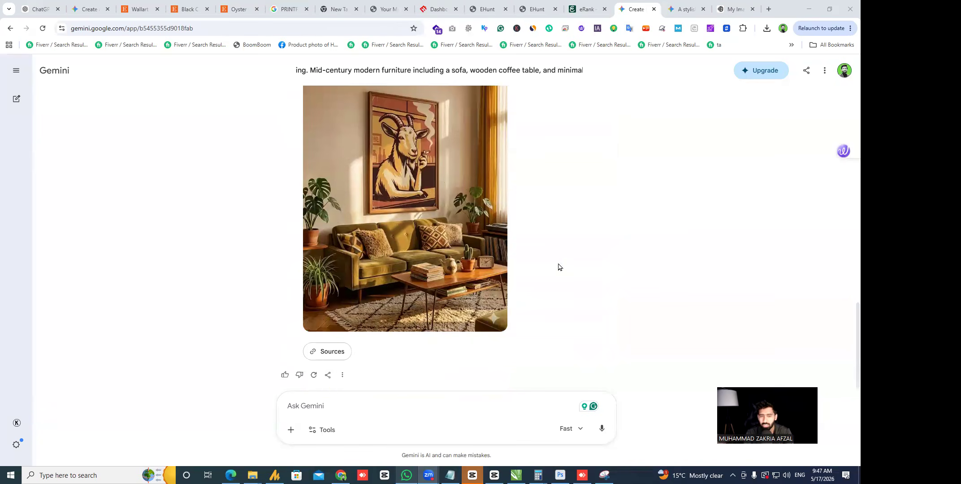
{"action": "scroll", "coordinate": [558, 268], "scroll_direction": "down", "scroll_amount": 4}
{"action": "scroll", "coordinate": [582, 240], "scroll_direction": "up", "scroll_amount": 5}
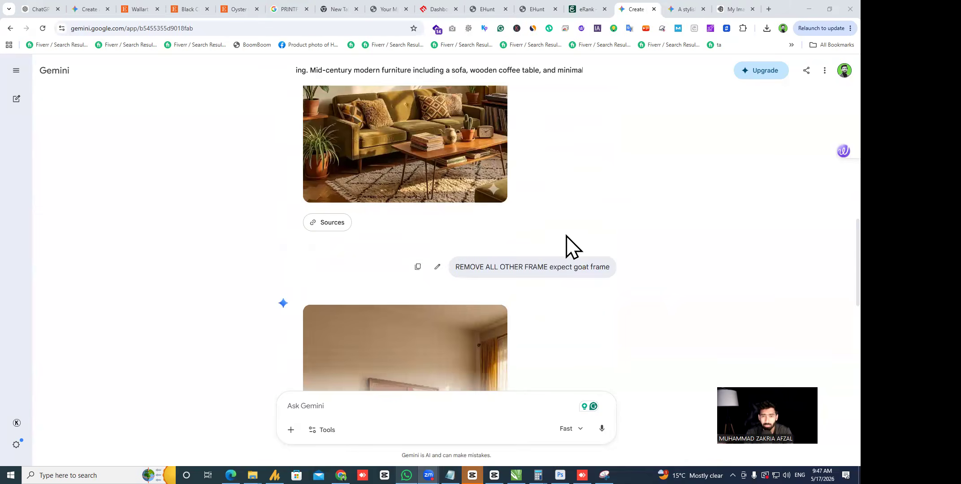
{"action": "scroll", "coordinate": [555, 221], "scroll_direction": "down", "scroll_amount": 4}
{"action": "scroll", "coordinate": [435, 315], "scroll_direction": "up", "scroll_amount": 4}
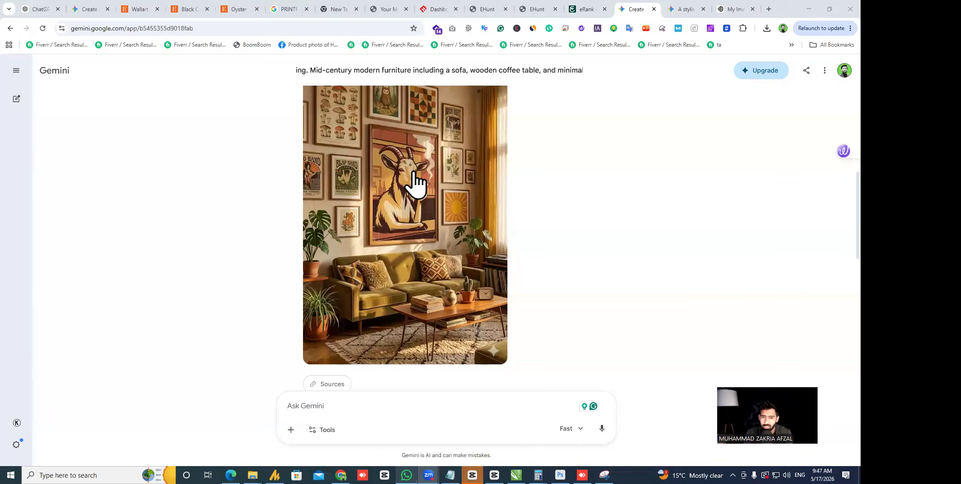
{"action": "scroll", "coordinate": [395, 255], "scroll_direction": "up", "scroll_amount": 1}
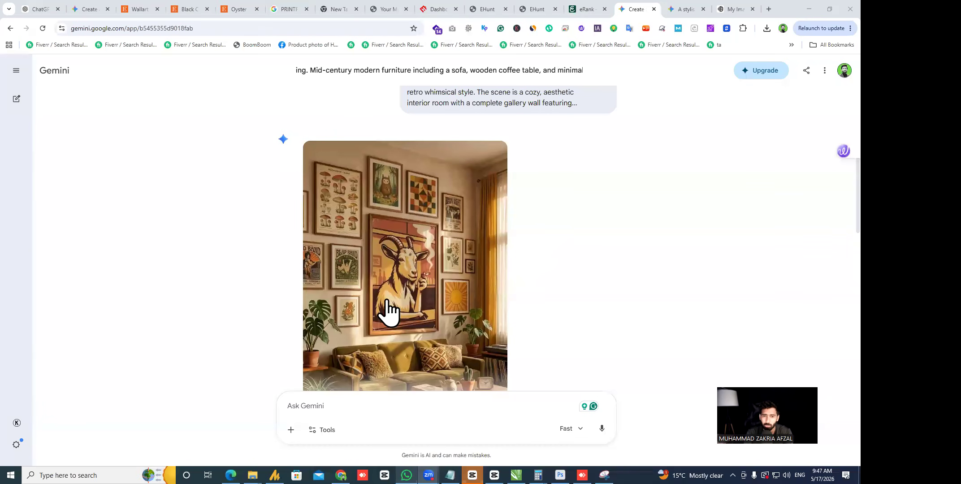
{"action": "scroll", "coordinate": [513, 188], "scroll_direction": "down", "scroll_amount": 1}
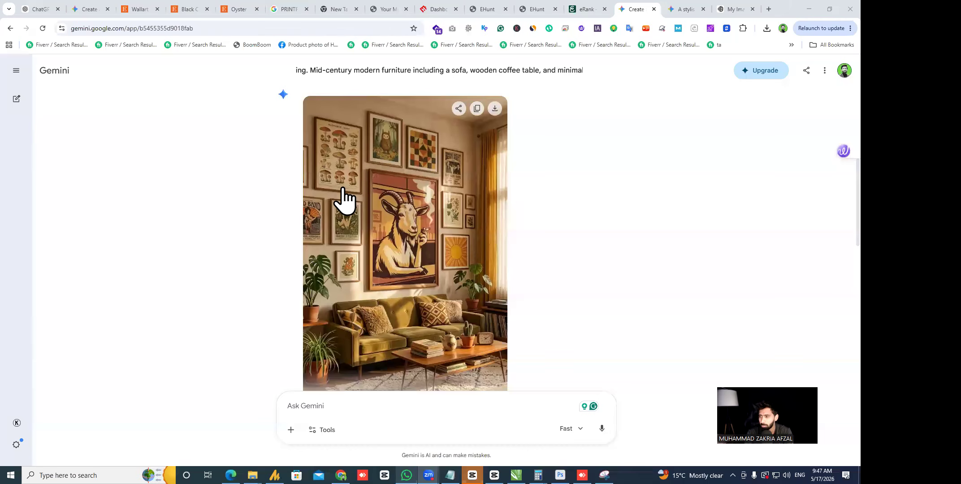
{"action": "scroll", "coordinate": [354, 204], "scroll_direction": "down", "scroll_amount": 10}
{"action": "scroll", "coordinate": [397, 233], "scroll_direction": "down", "scroll_amount": 2}
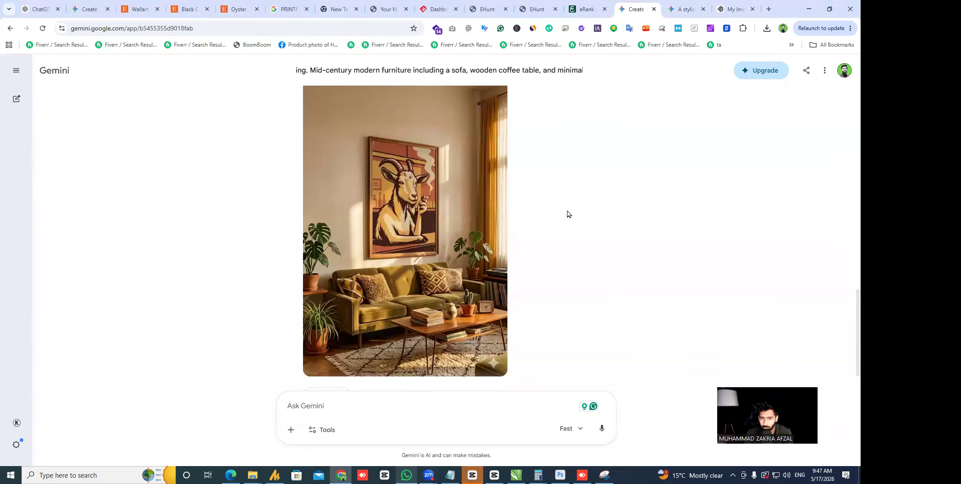
{"action": "left_click", "coordinate": [315, 204]}
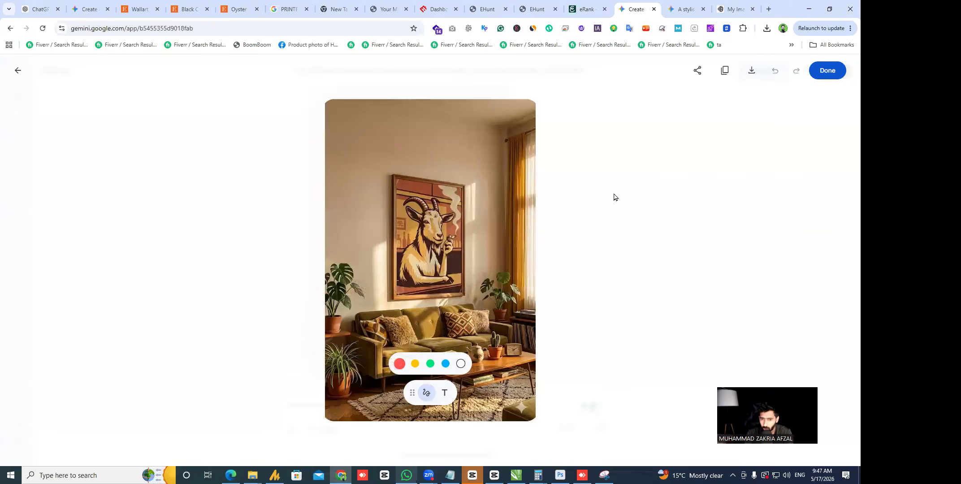
{"action": "left_click", "coordinate": [614, 197]}
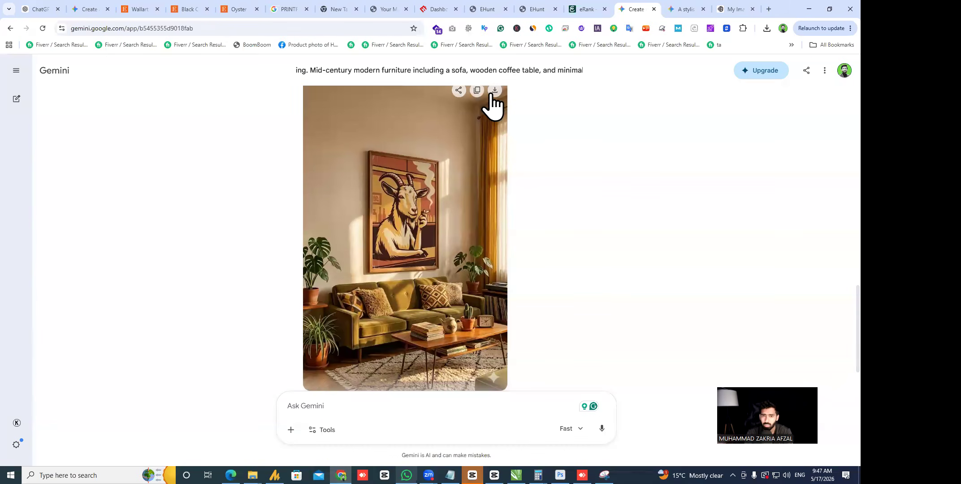
{"action": "left_click", "coordinate": [358, 144]}
- Go to the AI Image Prompt Generation chat in the other Gemini tab
{"action": "left_click", "coordinate": [79, 8]}
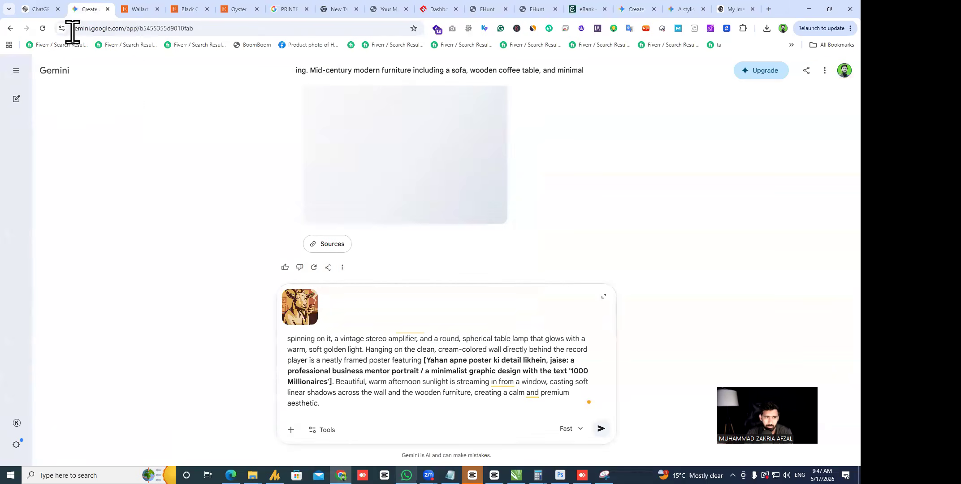
{"action": "left_click", "coordinate": [16, 70]}
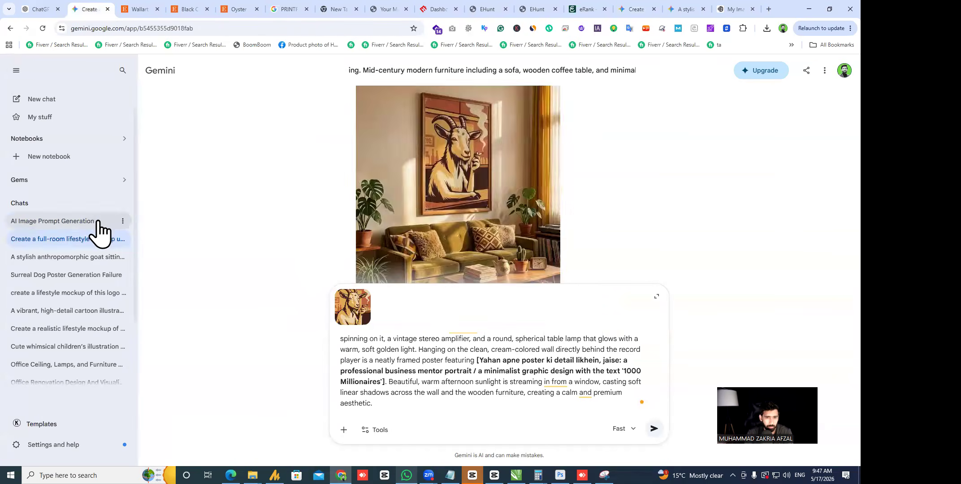
{"action": "left_click", "coordinate": [97, 223]}
{"action": "scroll", "coordinate": [446, 170], "scroll_direction": "down", "scroll_amount": 1}
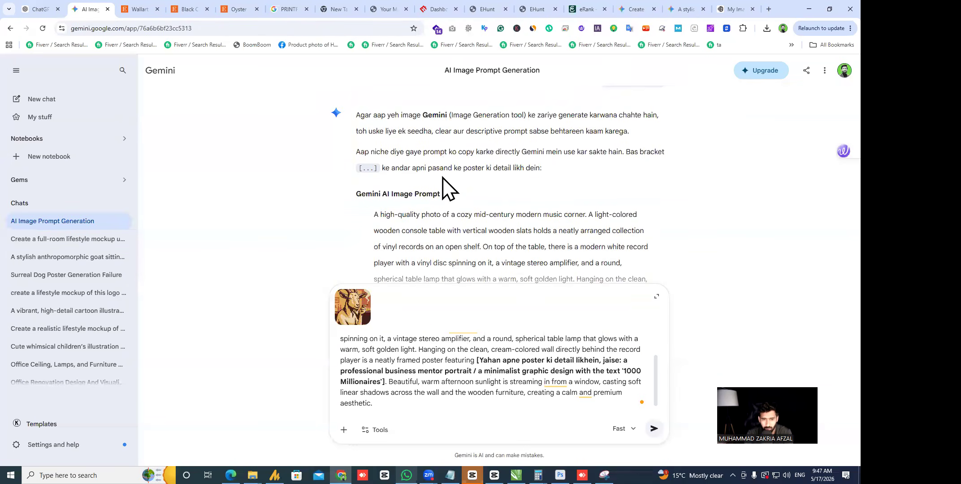
{"action": "scroll", "coordinate": [437, 172], "scroll_direction": "down", "scroll_amount": 2}
{"action": "scroll", "coordinate": [427, 154], "scroll_direction": "down", "scroll_amount": 4}
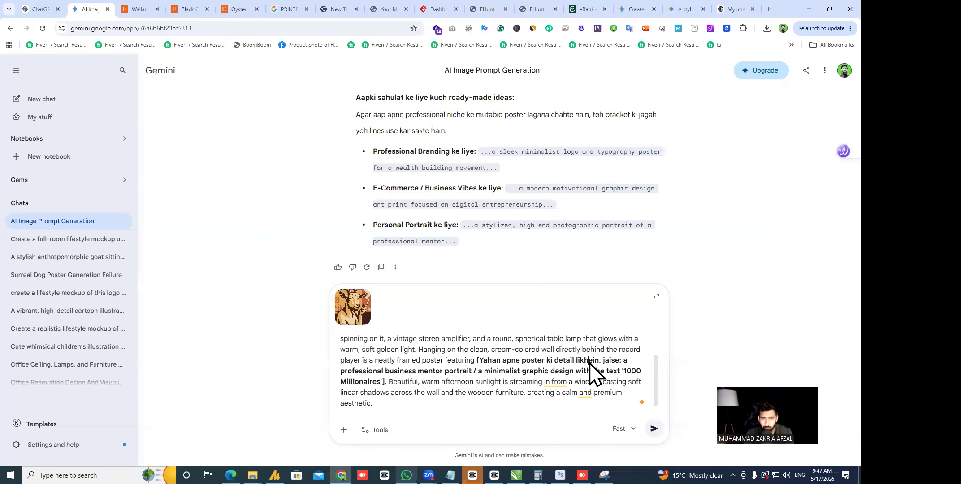
- Replace the drafted text and attached goat image with a request for a paste-ready prompt, and send it
{"action": "key", "text": "ctrl+a"}
{"action": "key", "text": "BackSpace"}
{"action": "left_click", "coordinate": [365, 363]}
{"action": "type", "text": "simple pr"}
{"action": "key", "text": "ctrl+a"}
{"action": "type", "text": "pro"}
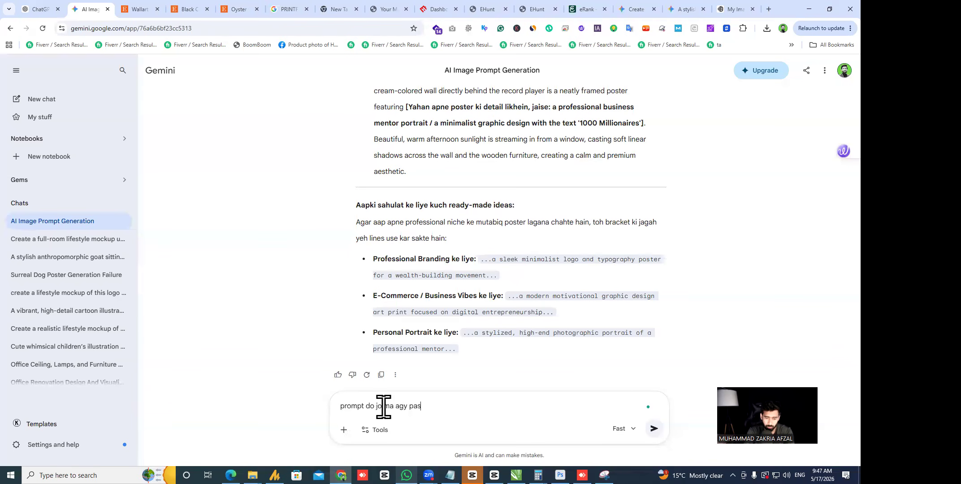
{"action": "type", "text": "mpt do jo ma agy paste kar sakun'"}
{"action": "key", "text": "Return"}
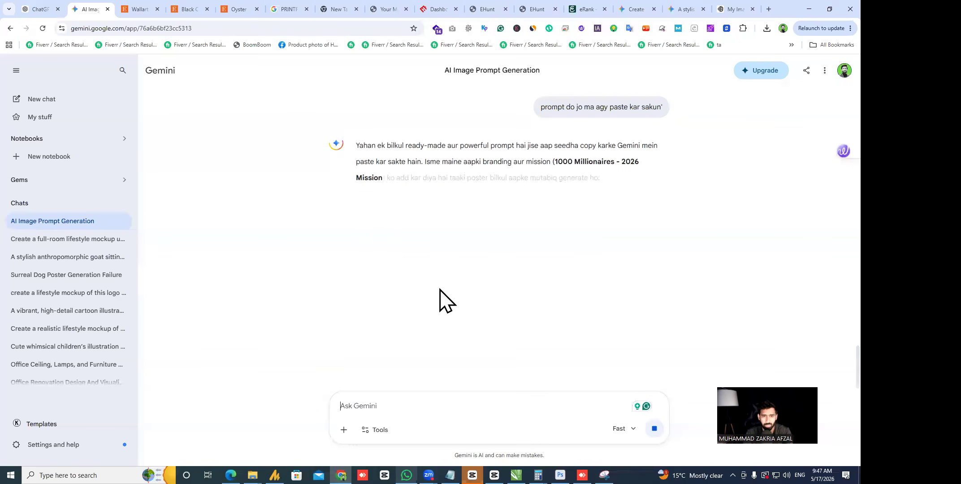
{"action": "left_click_drag", "start_coordinate": [374, 224], "coordinate": [668, 317]}
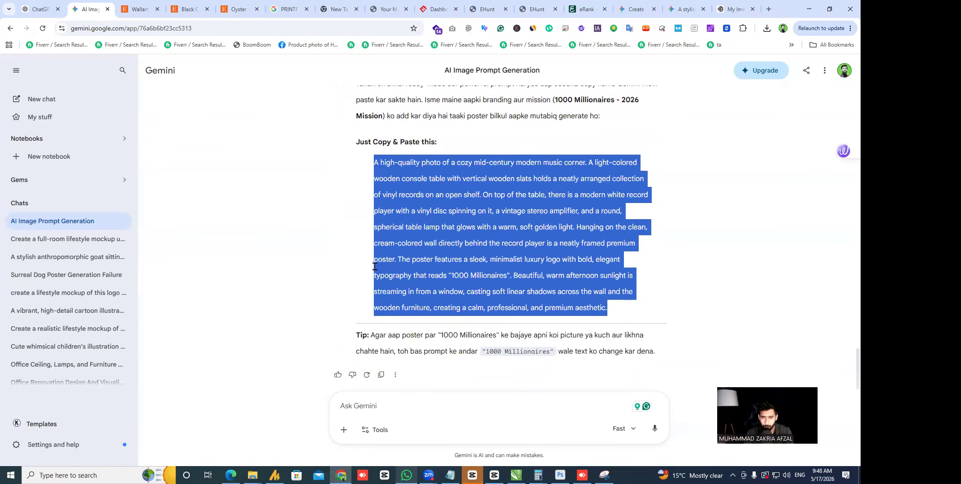
- Reply that the poster will be uploaded separately
{"action": "left_click", "coordinate": [493, 410]}
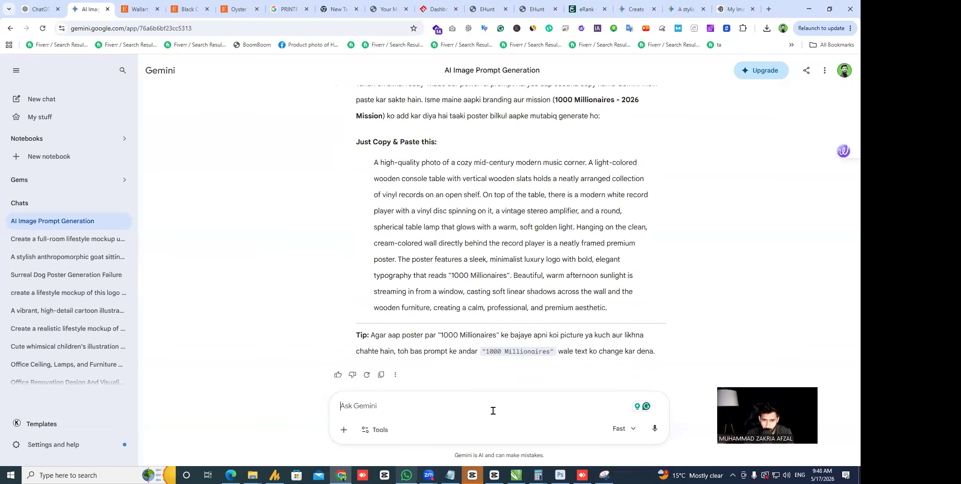
{"action": "scroll", "coordinate": [506, 314], "scroll_direction": "up", "scroll_amount": 15}
{"action": "scroll", "coordinate": [513, 307], "scroll_direction": "down", "scroll_amount": 5}
{"action": "scroll", "coordinate": [515, 333], "scroll_direction": "up", "scroll_amount": 10}
{"action": "scroll", "coordinate": [508, 273], "scroll_direction": "down", "scroll_amount": 5}
{"action": "scroll", "coordinate": [493, 338], "scroll_direction": "up", "scroll_amount": 1}
{"action": "scroll", "coordinate": [466, 386], "scroll_direction": "down", "scroll_amount": 10}
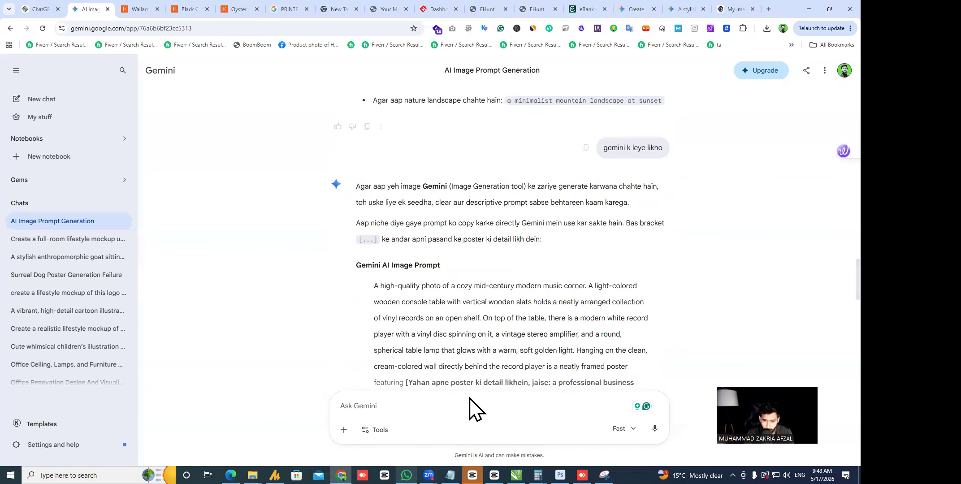
{"action": "scroll", "coordinate": [466, 358], "scroll_direction": "down", "scroll_amount": 5}
{"action": "type", "text": "note poster ma ny upload"}
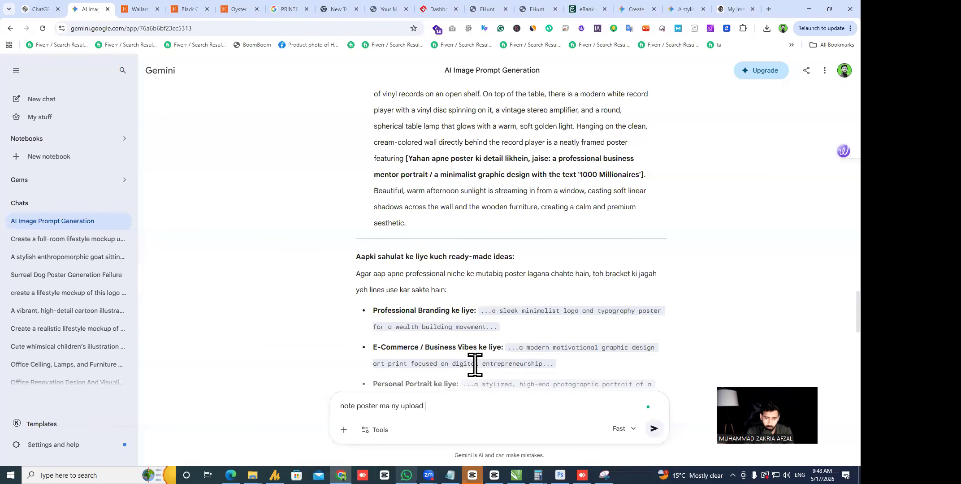
{"action": "key", "text": "Return"}
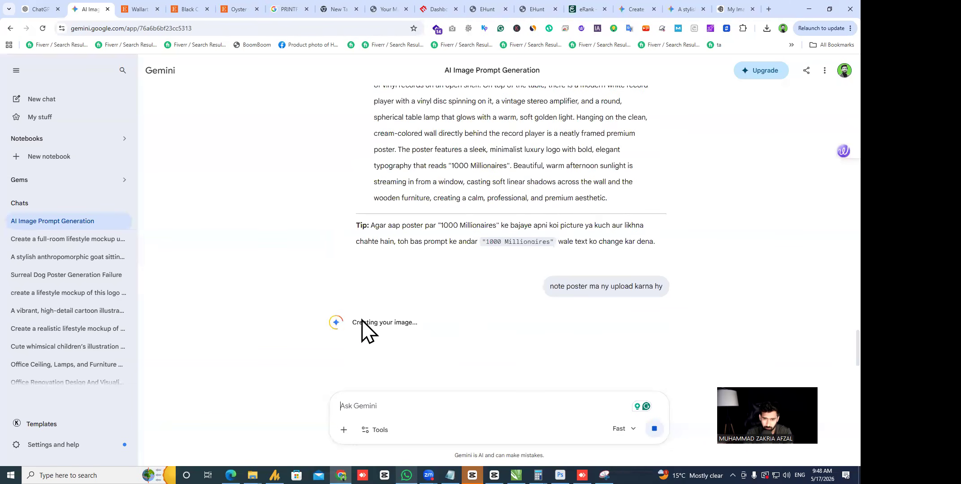
- Select the ready-made 'Just Copy & Paste this' prompt paragraph
{"action": "scroll", "coordinate": [422, 294], "scroll_direction": "down", "scroll_amount": 2}
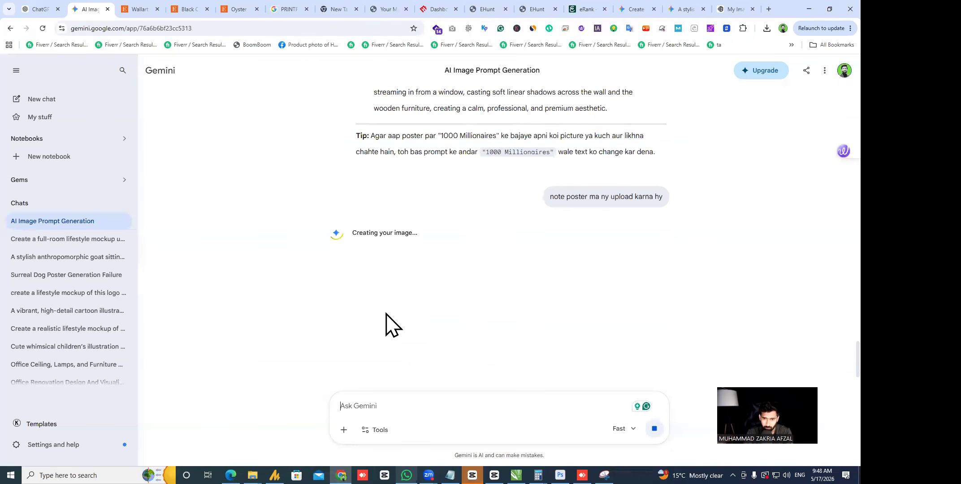
{"action": "scroll", "coordinate": [444, 264], "scroll_direction": "up", "scroll_amount": 2}
{"action": "left_click_drag", "start_coordinate": [635, 207], "coordinate": [374, 142]}
{"action": "scroll", "coordinate": [366, 135], "scroll_direction": "up", "scroll_amount": 2}
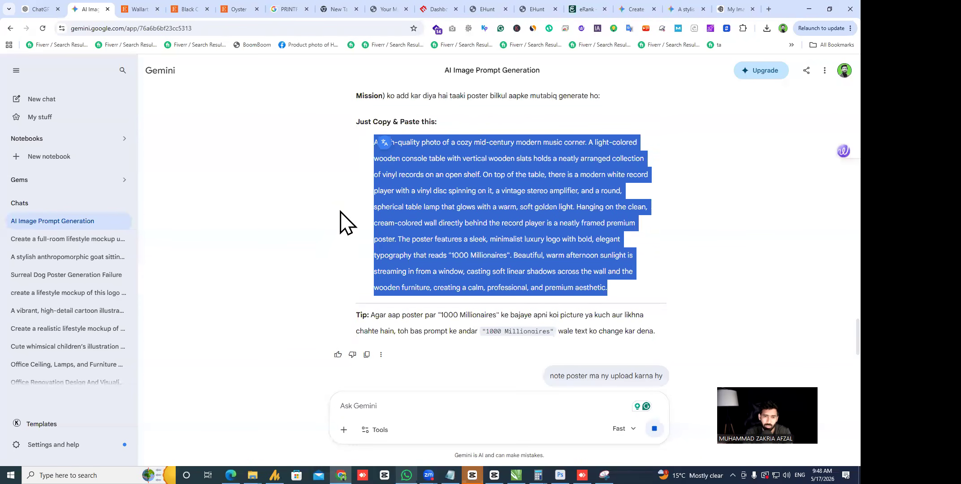
{"action": "left_click", "coordinate": [351, 192]}
{"action": "left_click_drag", "start_coordinate": [373, 142], "coordinate": [694, 307]}
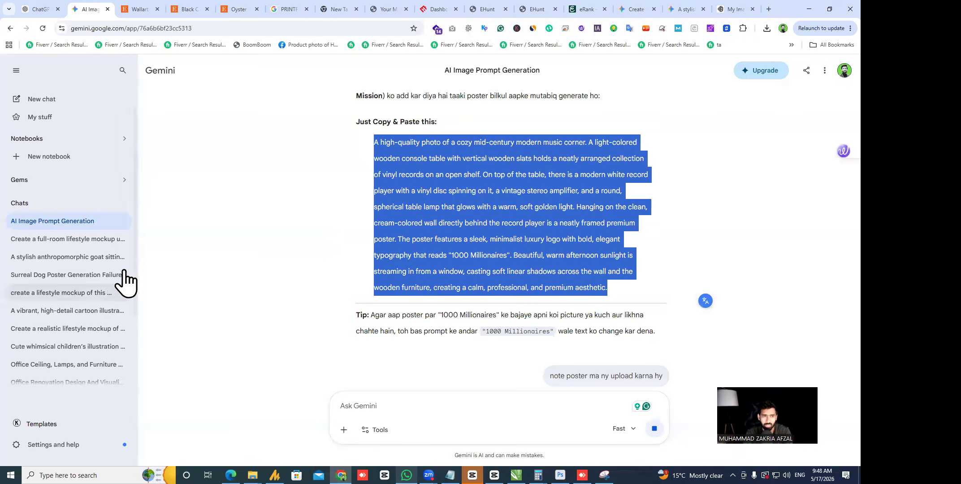
{"action": "left_click", "coordinate": [173, 232]}
{"action": "scroll", "coordinate": [303, 270], "scroll_direction": "down", "scroll_amount": 3}
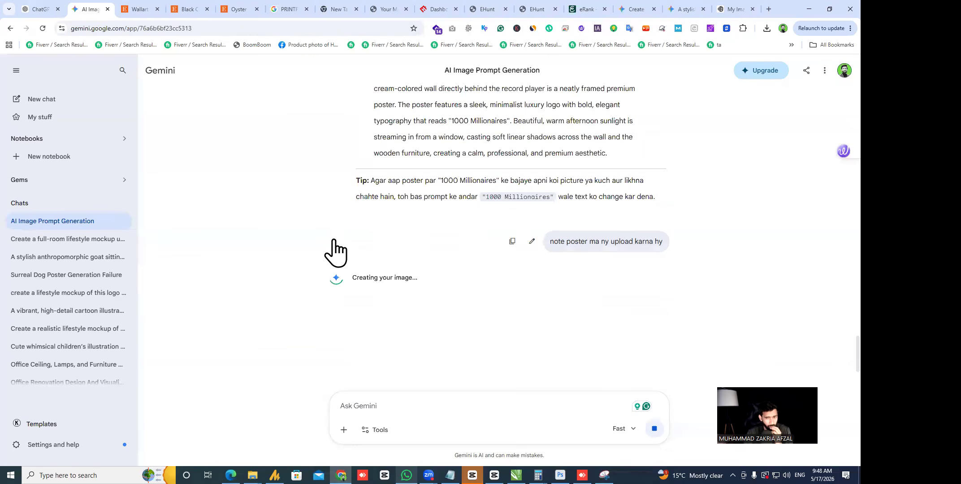
{"action": "scroll", "coordinate": [335, 251], "scroll_direction": "down", "scroll_amount": 3}
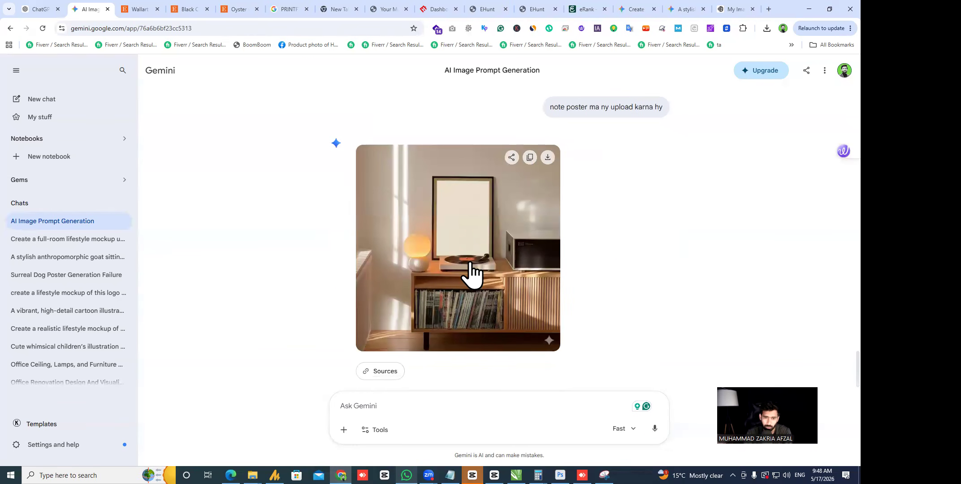
{"action": "scroll", "coordinate": [580, 285], "scroll_direction": "up", "scroll_amount": 20}
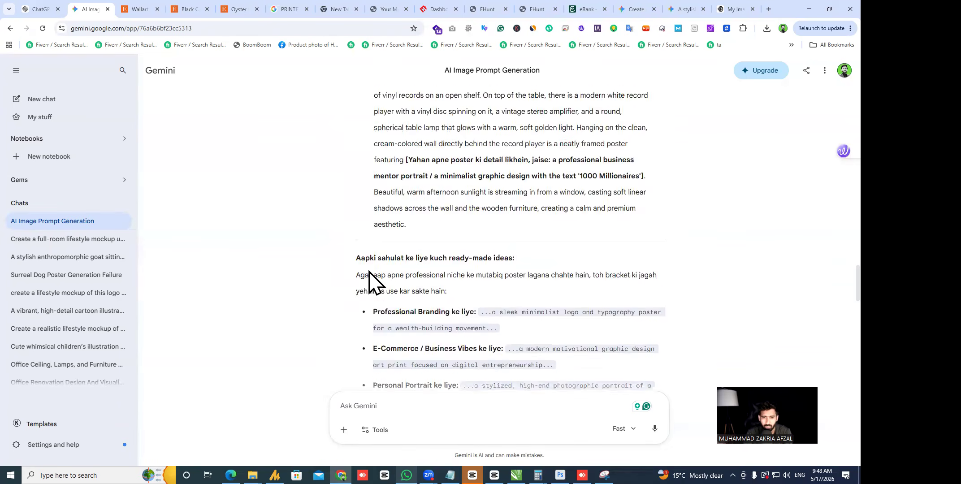
{"action": "scroll", "coordinate": [391, 267], "scroll_direction": "down", "scroll_amount": 15}
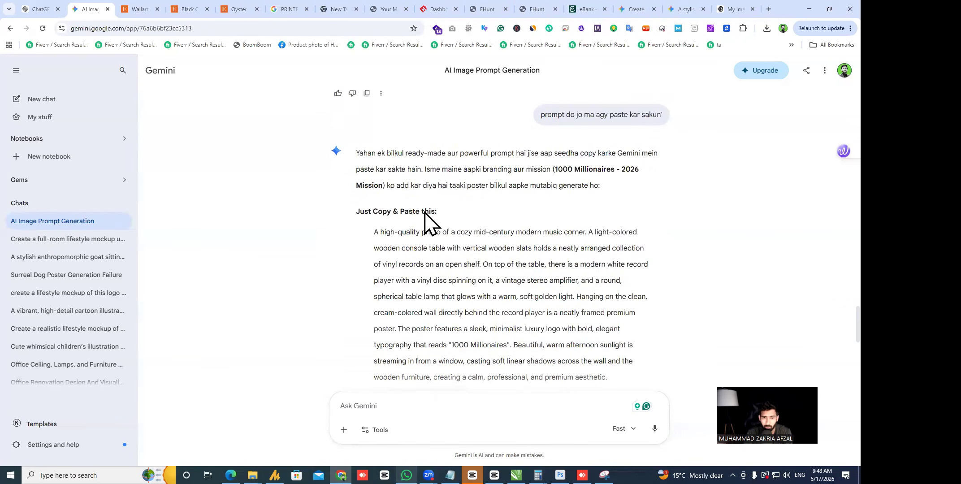
{"action": "left_click_drag", "start_coordinate": [625, 289], "coordinate": [364, 139]}
{"action": "key", "text": "ctrl+c"}
- Send the music-corner prompt with the goat poster attached in a new chat, then view the goat-poster room image
{"action": "left_click", "coordinate": [39, 99]}
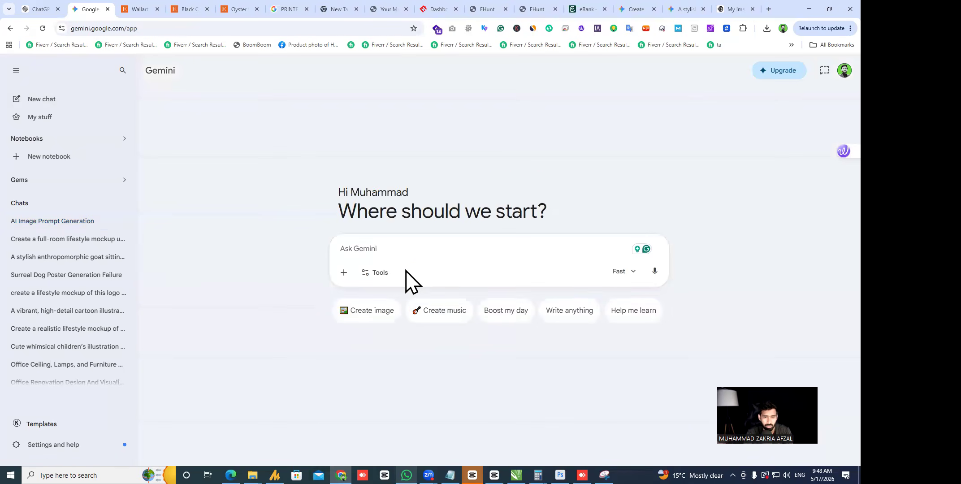
{"action": "key", "text": "ctrl+v"}
{"action": "left_click", "coordinate": [344, 305]}
{"action": "left_click", "coordinate": [385, 330]}
{"action": "double_click", "coordinate": [138, 110]}
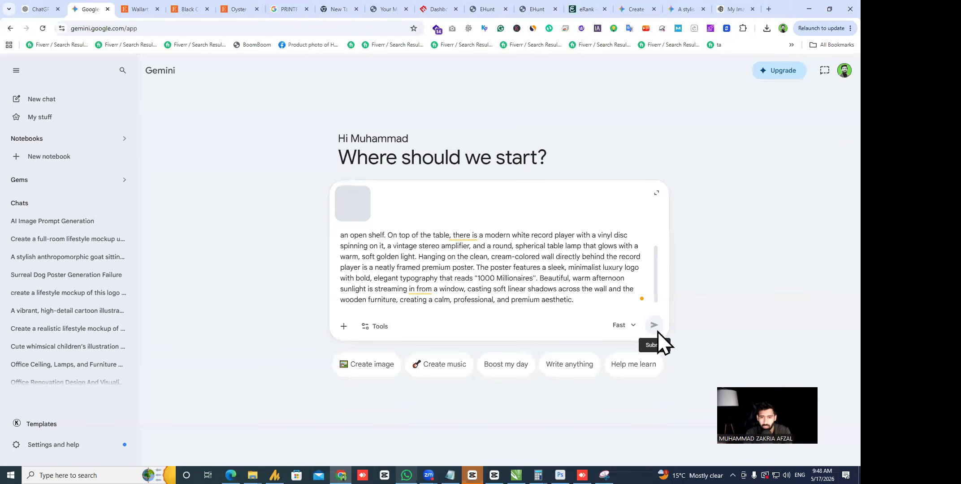
{"action": "left_click", "coordinate": [655, 325]}
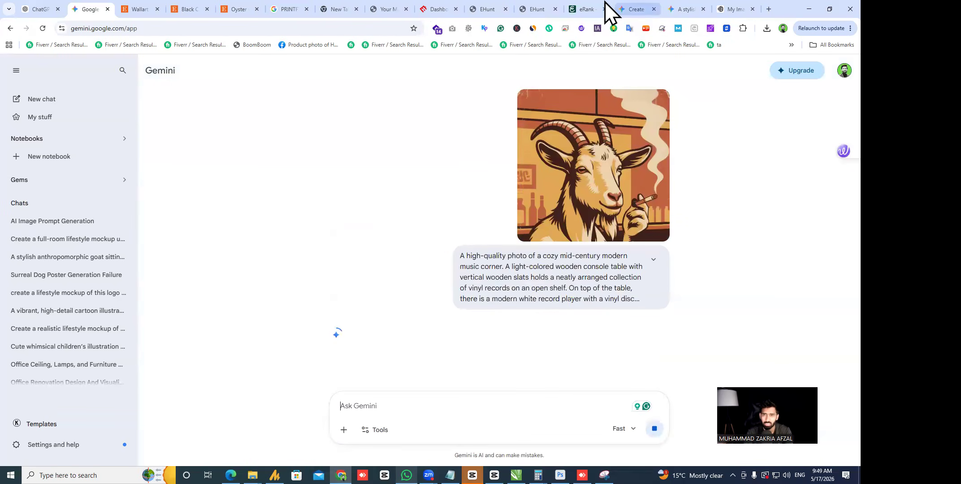
{"action": "left_click", "coordinate": [631, 8]}
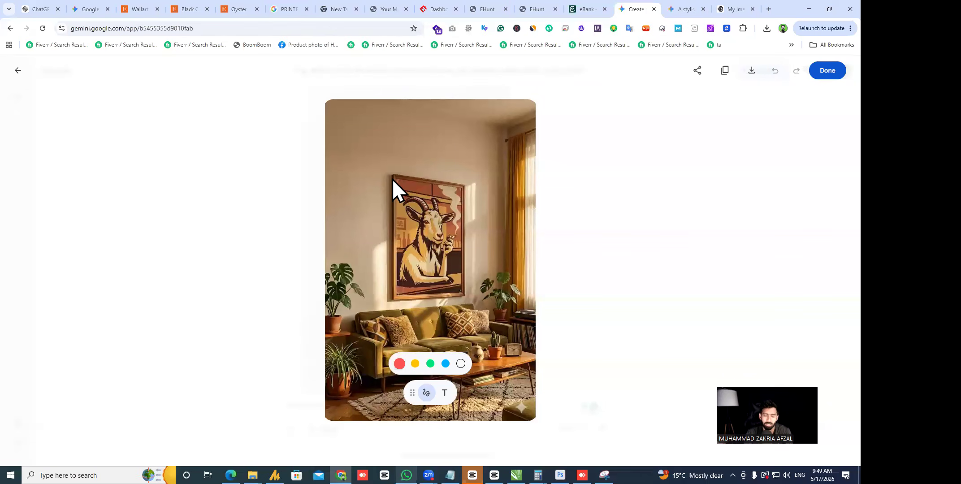
- Ask Gemini to create the goat-poster room from a different angle
{"action": "left_click", "coordinate": [618, 300]}
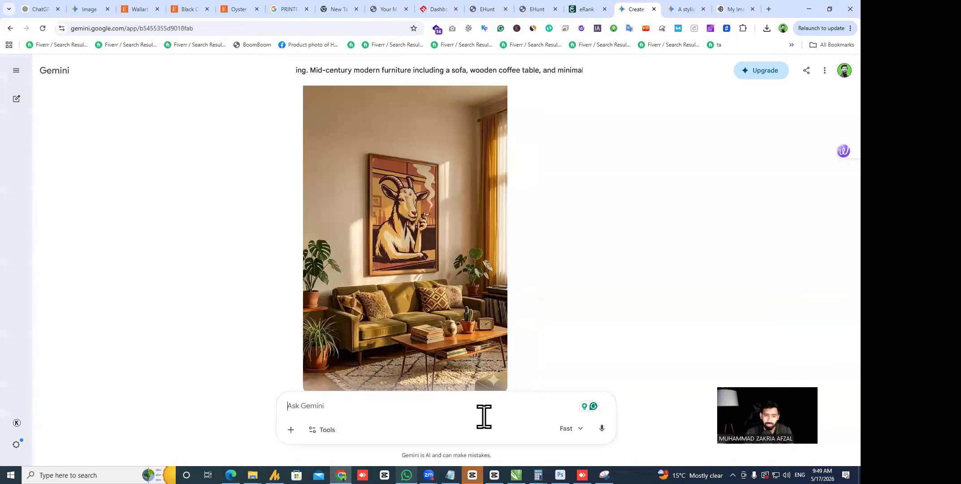
{"action": "scroll", "coordinate": [296, 369], "scroll_direction": "down", "scroll_amount": 1}
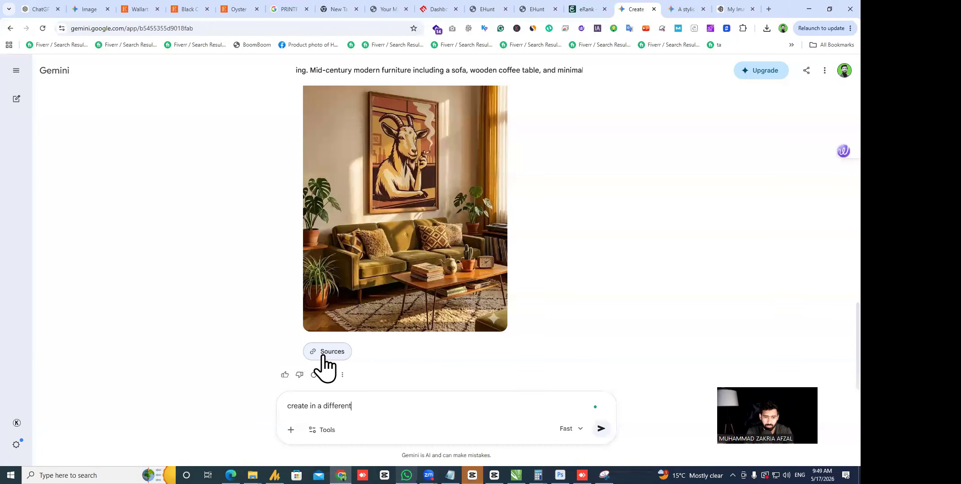
{"action": "type", "text": "le"}
{"action": "key", "text": "Return"}
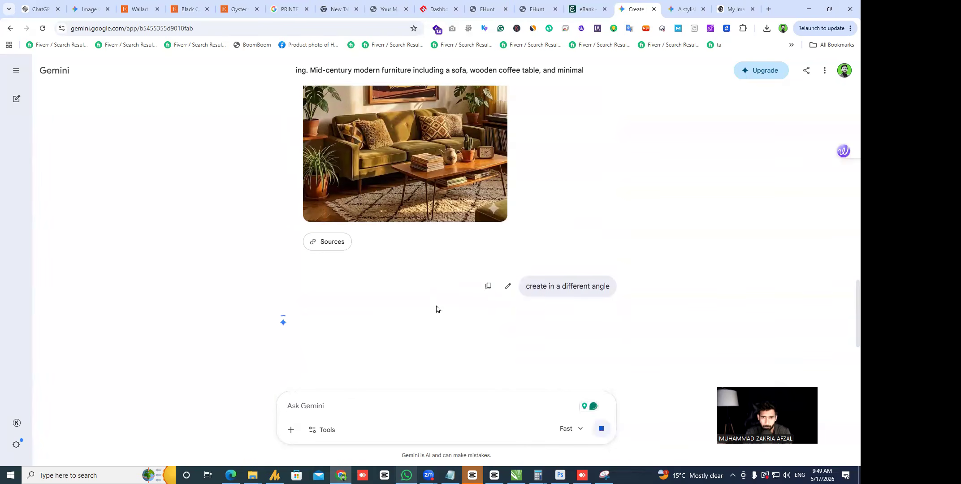
- Download the full-size goat-frame room image and drag it into Photoshop
{"action": "scroll", "coordinate": [482, 332], "scroll_direction": "down", "scroll_amount": 5}
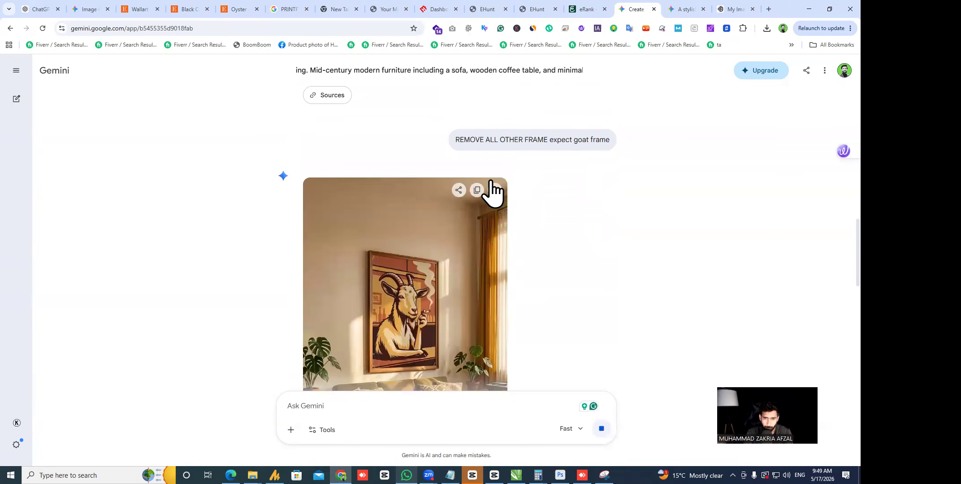
{"action": "left_click", "coordinate": [495, 191]}
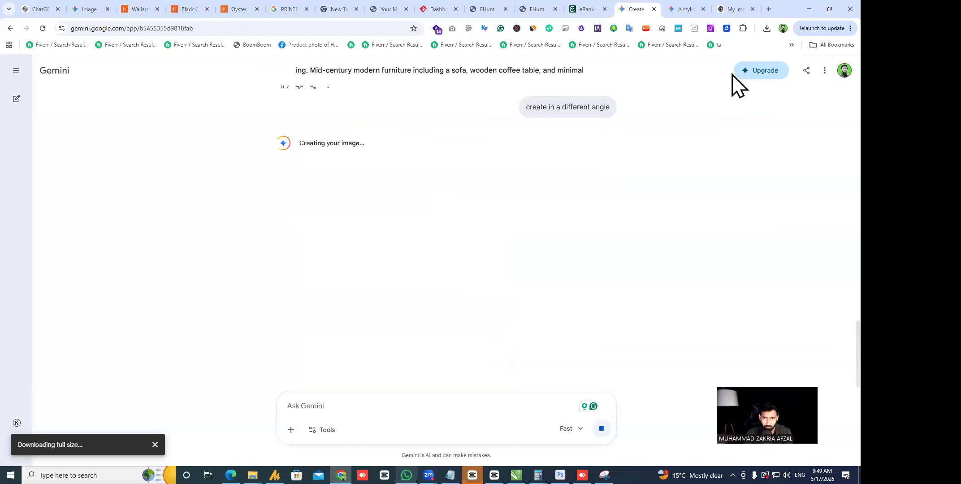
{"action": "scroll", "coordinate": [479, 269], "scroll_direction": "up", "scroll_amount": 4}
{"action": "left_click_drag", "start_coordinate": [680, 50], "coordinate": [455, 16]}
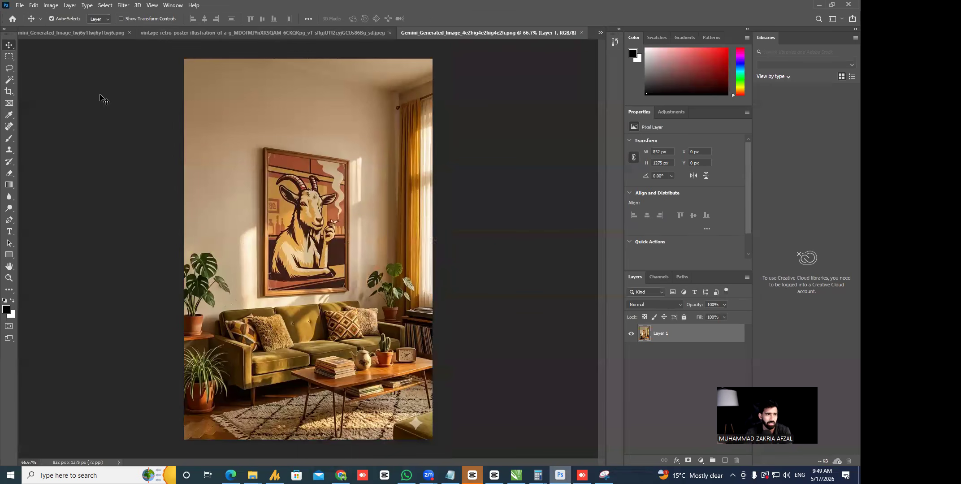
- Crop the room image to a 1:1 square centred on the framed goat poster
{"action": "key", "text": "c"}
{"action": "type", "text": "1"}
{"action": "left_click", "coordinate": [153, 19]}
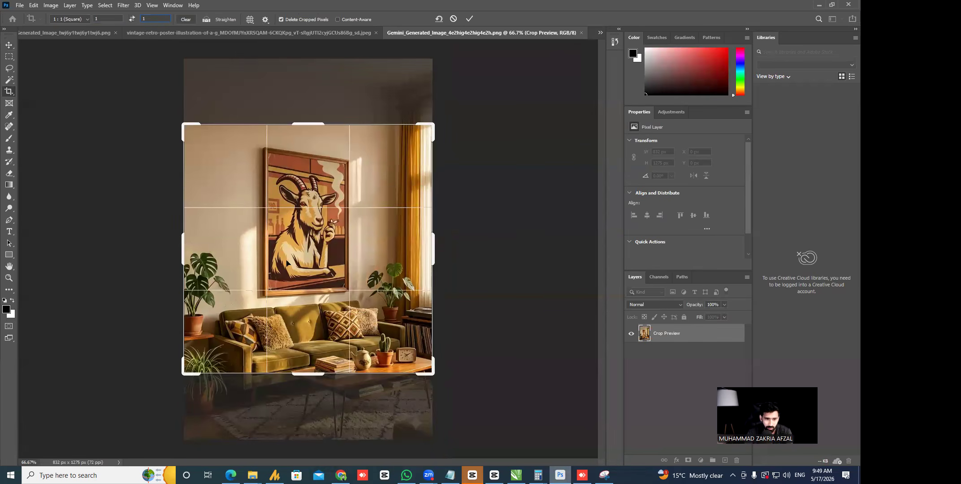
{"action": "scroll", "coordinate": [355, 249], "scroll_direction": "up", "scroll_amount": 4}
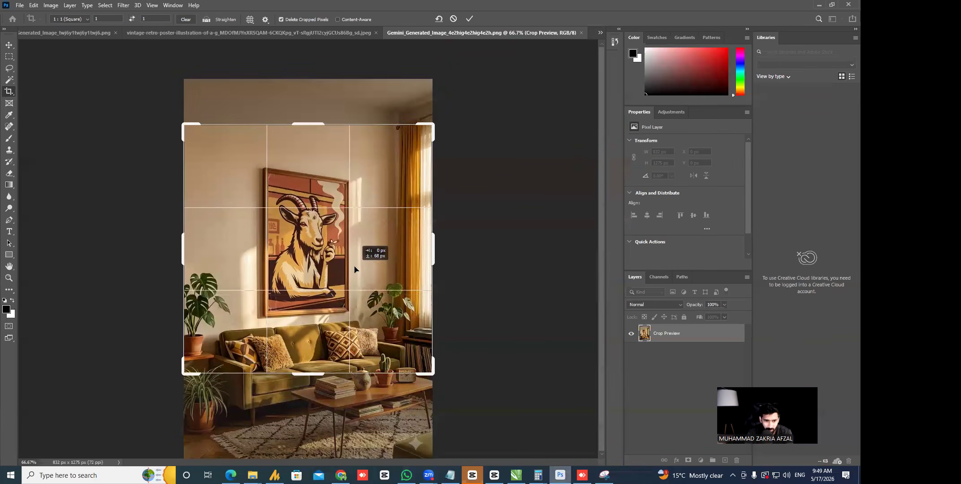
{"action": "left_click_drag", "start_coordinate": [316, 255], "coordinate": [449, 294]}
{"action": "key", "text": "Return"}
- Zoom in on the goat's face to check detail, then bring up Image Size
{"action": "key", "text": "z"}
{"action": "left_click_drag", "start_coordinate": [284, 225], "coordinate": [425, 348]}
{"action": "left_click_drag", "start_coordinate": [282, 187], "coordinate": [383, 251]}
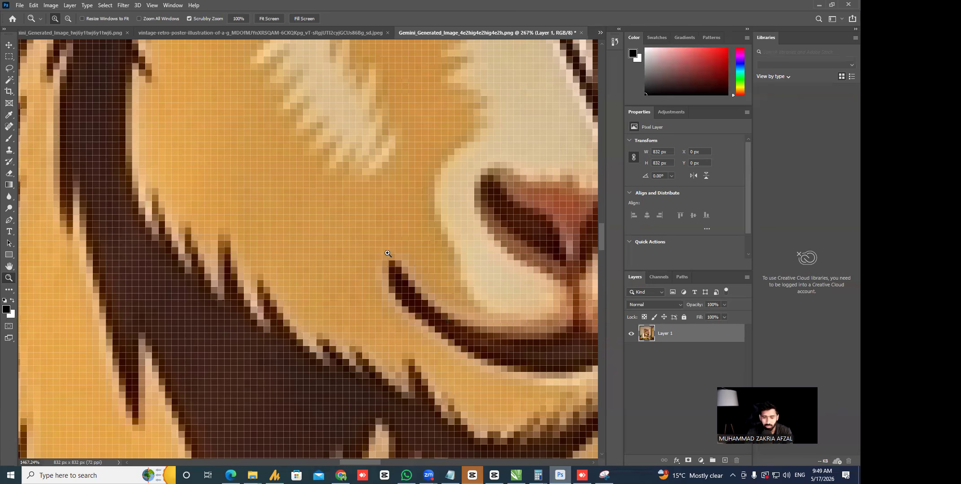
{"action": "key", "text": "ctrl+alt+i"}
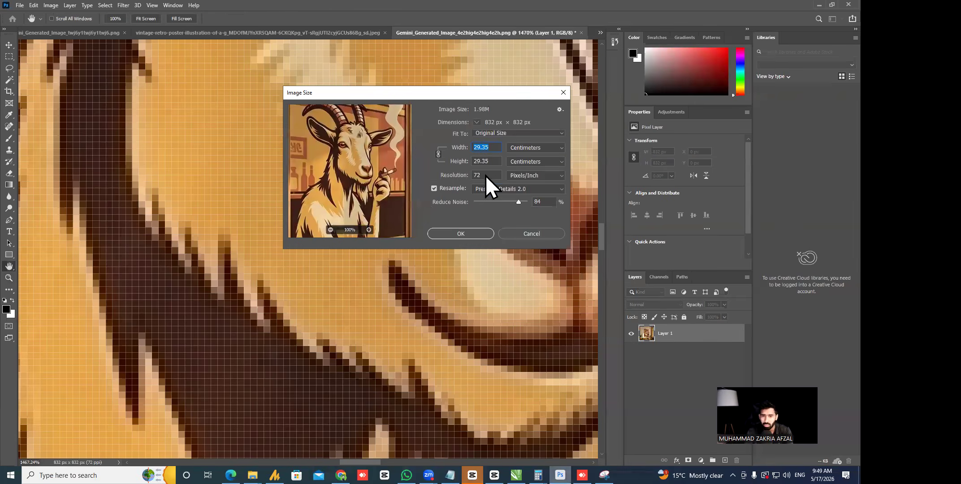
- Set the image resolution to 300 ppi, upscaling it to 3467 px
{"action": "type", "text": "300"}
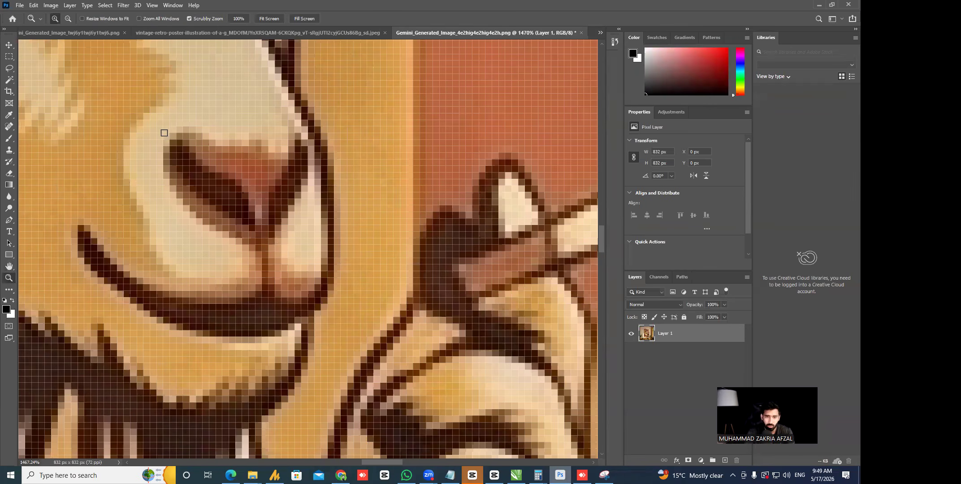
{"action": "key", "text": "ctrl+alt+i"}
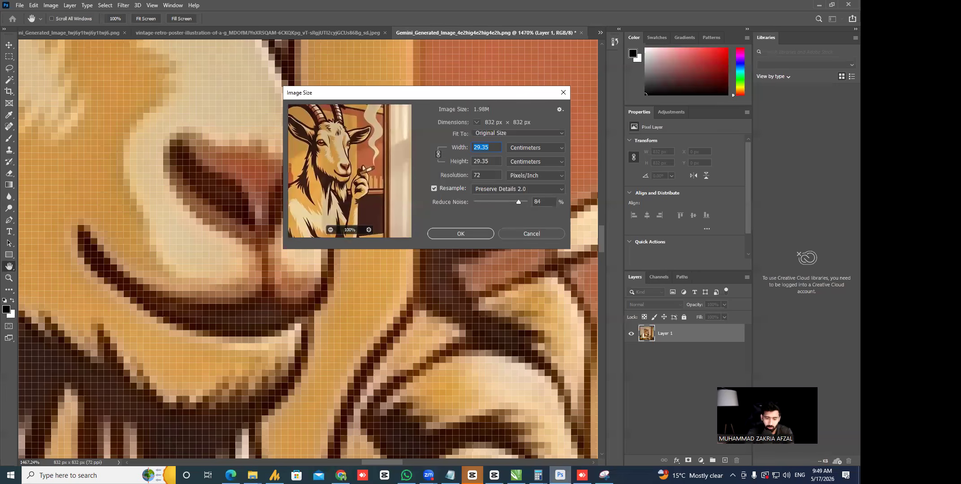
{"action": "key", "text": "Tab"}
{"action": "key", "text": "Tab"}
{"action": "type", "text": "300"}
{"action": "key", "text": "Return"}
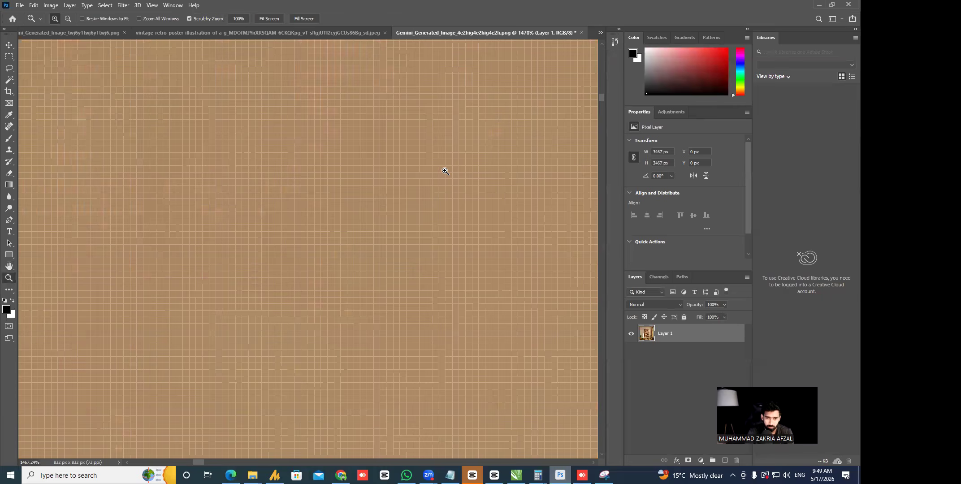
- Check the upscaled image's sharpness, save it, and return to the Gemini chat
{"action": "key", "text": "ctrl+0"}
{"action": "left_click_drag", "start_coordinate": [332, 221], "coordinate": [365, 211]}
{"action": "key", "text": "ctrl+minus"}
{"action": "key", "text": "ctrl+minus"}
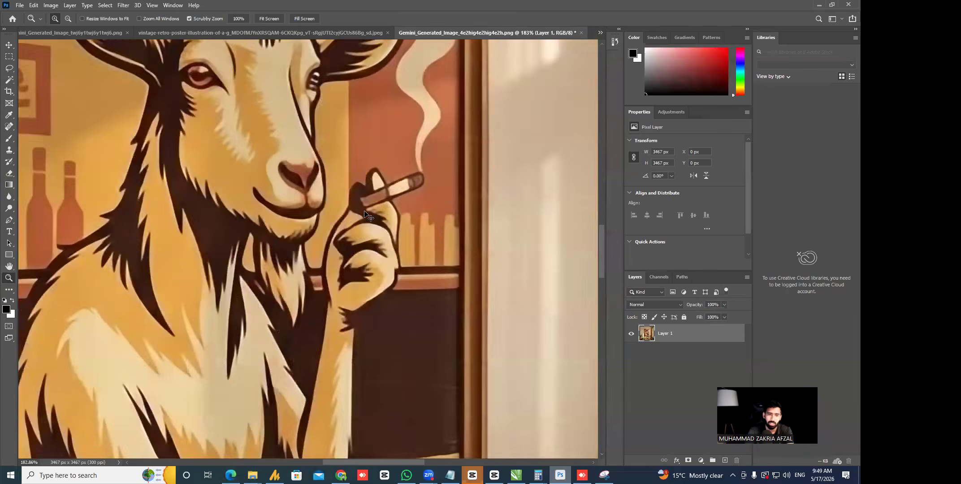
{"action": "key", "text": "ctrl+0"}
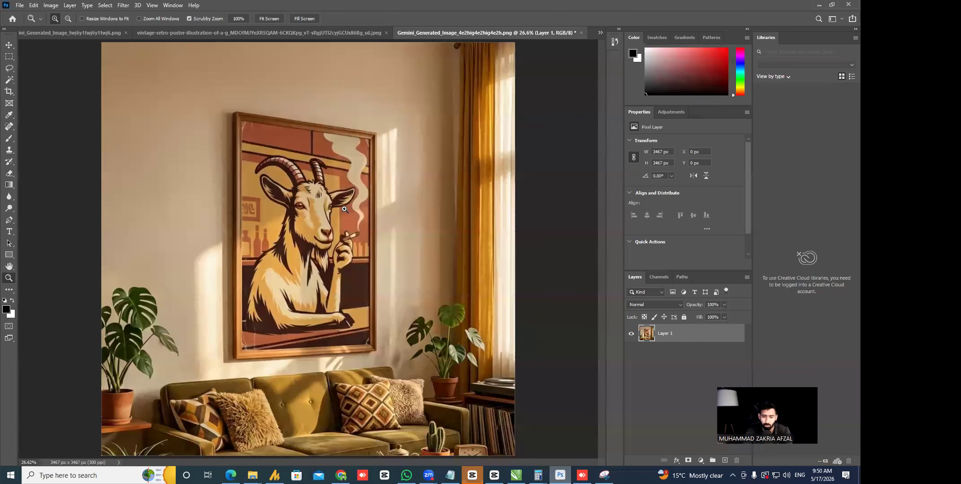
{"action": "key", "text": "ctrl+minus"}
{"action": "key", "text": "ctrl+minus"}
{"action": "key", "text": "ctrl+s"}
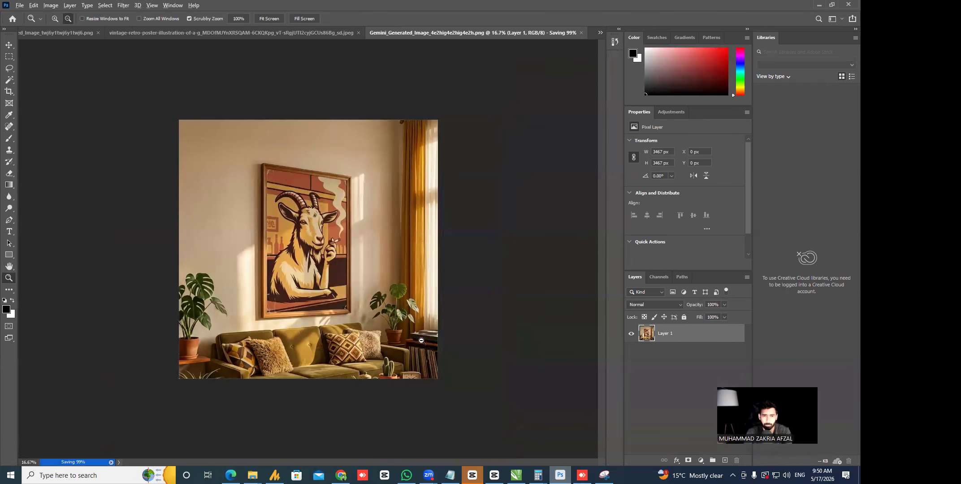
{"action": "key", "text": "alt+Tab"}
{"action": "scroll", "coordinate": [542, 249], "scroll_direction": "down", "scroll_amount": 5}
- Download the different-angle goat room image at full size and open the PNG in Photoshop
{"action": "scroll", "coordinate": [488, 280], "scroll_direction": "up", "scroll_amount": 6}
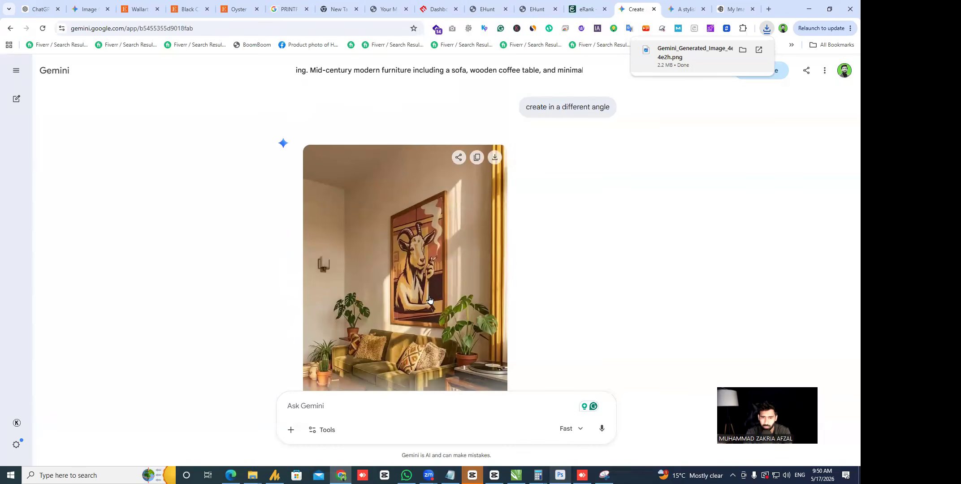
{"action": "scroll", "coordinate": [547, 191], "scroll_direction": "down", "scroll_amount": 5}
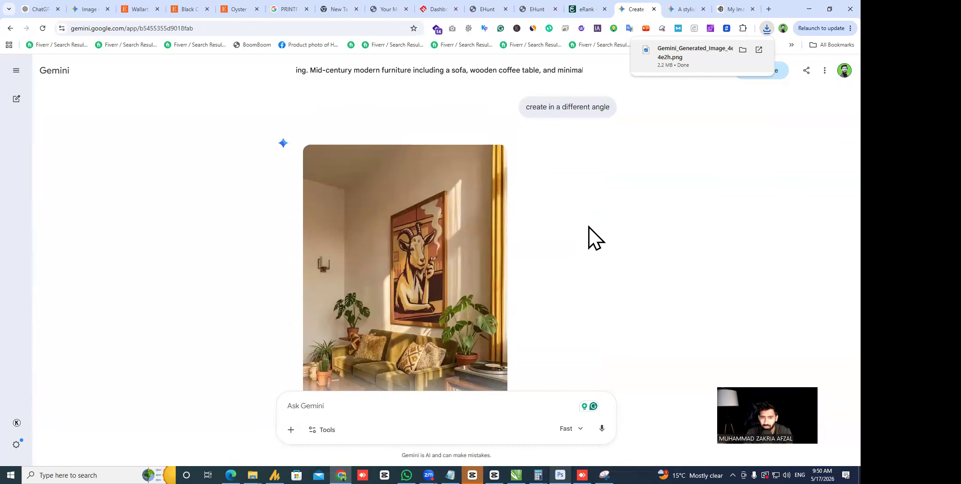
{"action": "scroll", "coordinate": [590, 233], "scroll_direction": "up", "scroll_amount": 3}
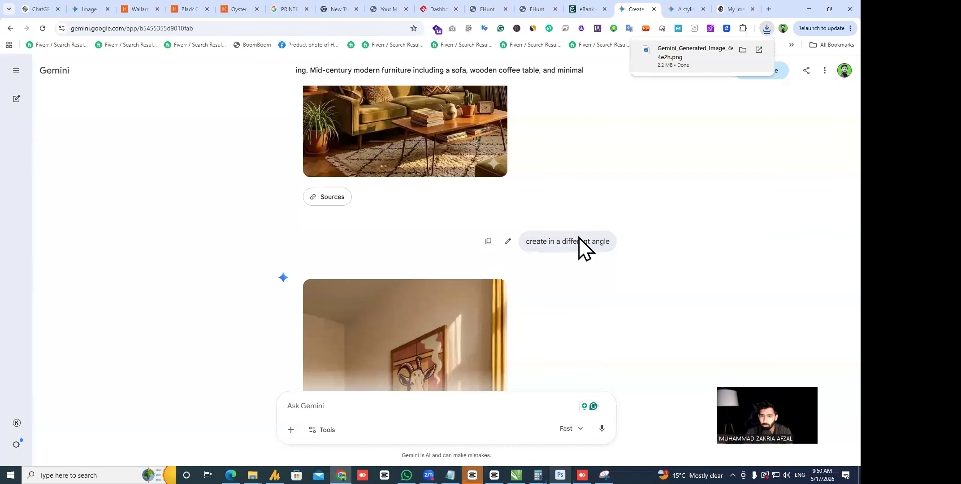
{"action": "scroll", "coordinate": [573, 237], "scroll_direction": "down", "scroll_amount": 5}
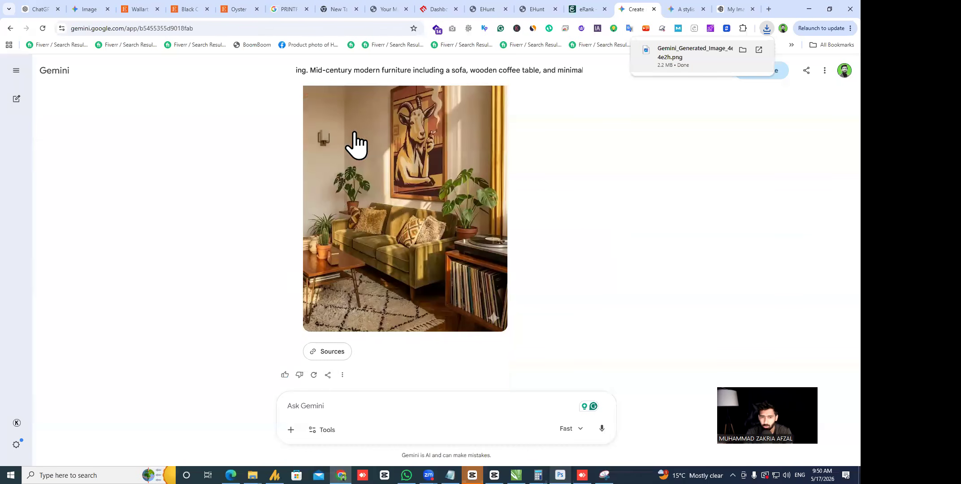
{"action": "scroll", "coordinate": [423, 242], "scroll_direction": "up", "scroll_amount": 2}
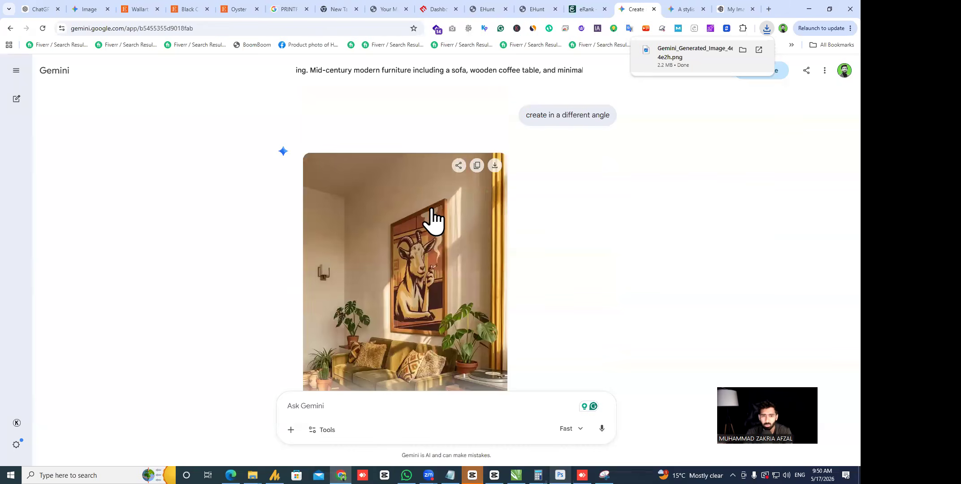
{"action": "left_click", "coordinate": [495, 167]}
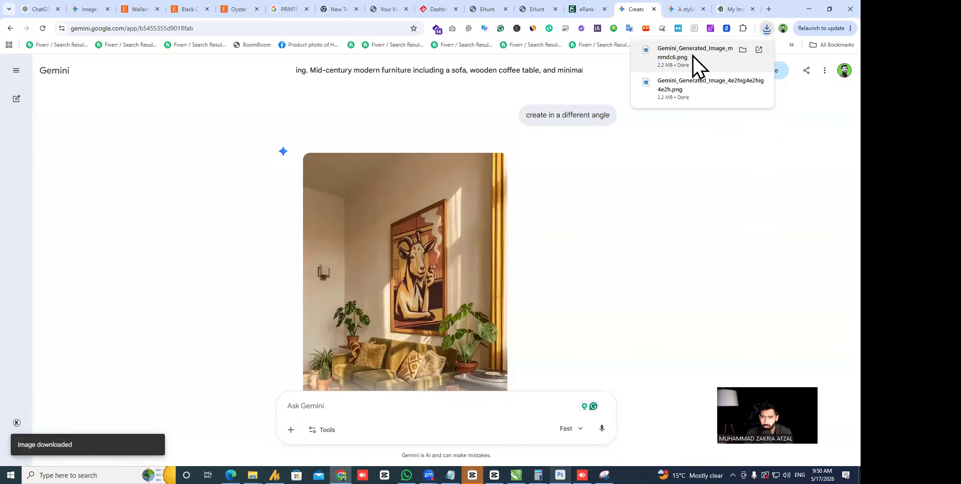
{"action": "left_click", "coordinate": [560, 475]}
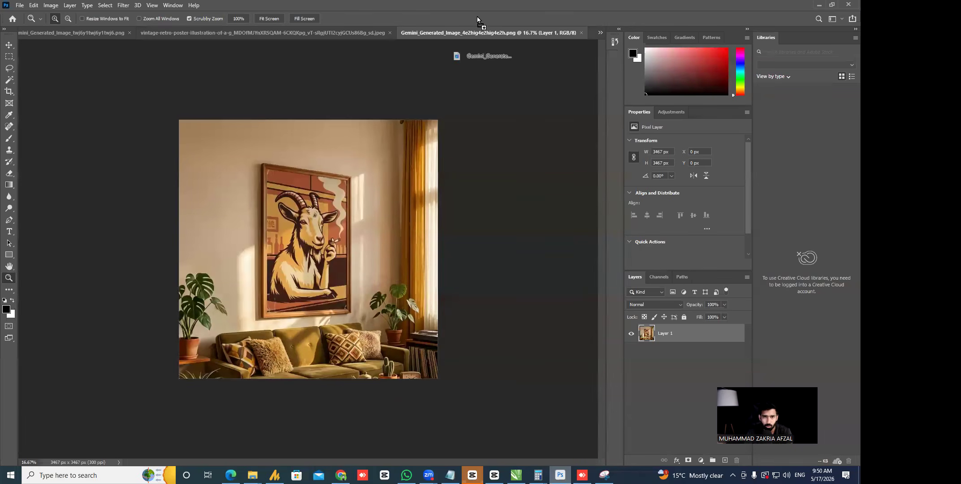
- Crop the different-angle room image to a square framing the goat poster
{"action": "key", "text": "c"}
{"action": "left_click_drag", "start_coordinate": [319, 309], "coordinate": [322, 306]}
{"action": "key", "text": "Escape"}
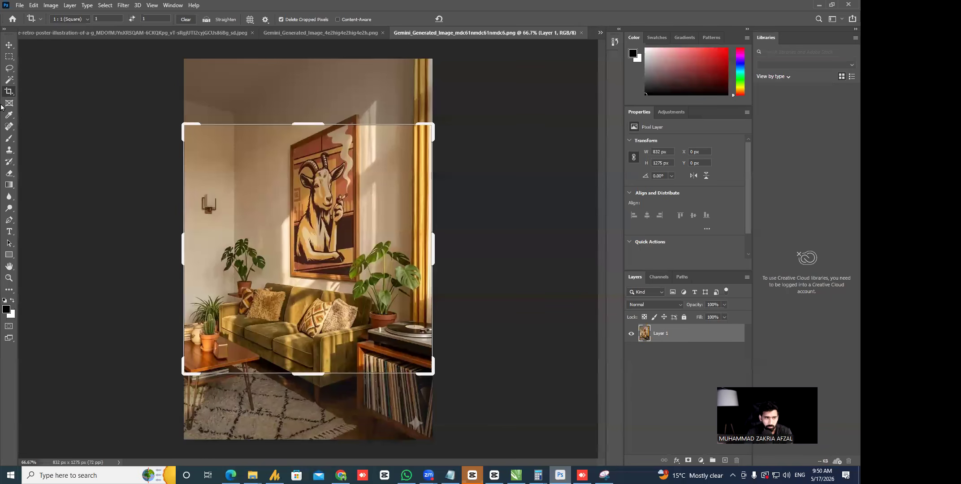
{"action": "left_click", "coordinate": [7, 49]}
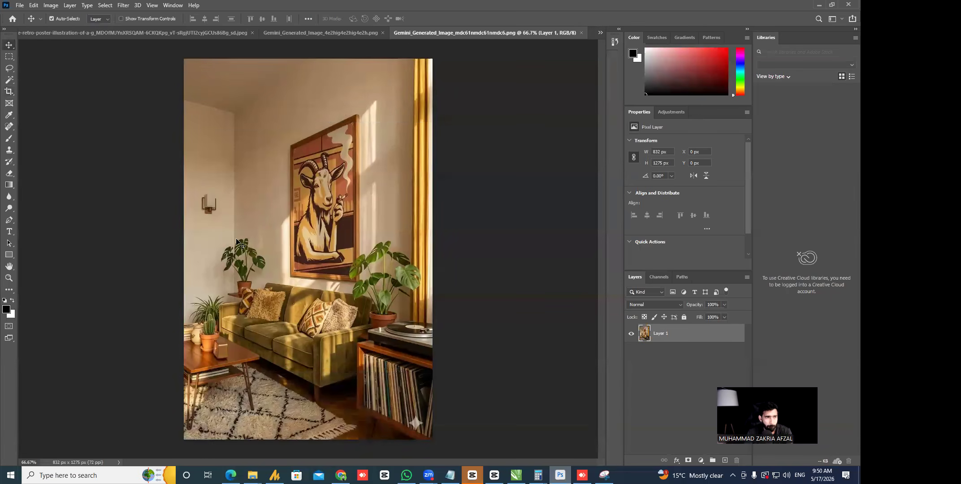
{"action": "key", "text": "c"}
{"action": "left_click", "coordinate": [351, 236]}
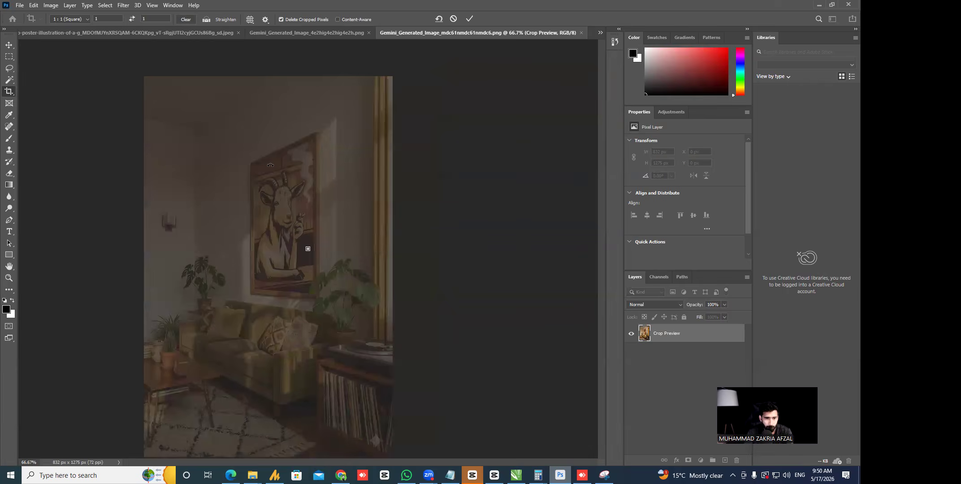
{"action": "left_click_drag", "start_coordinate": [216, 129], "coordinate": [228, 189]}
{"action": "key", "text": "Return"}
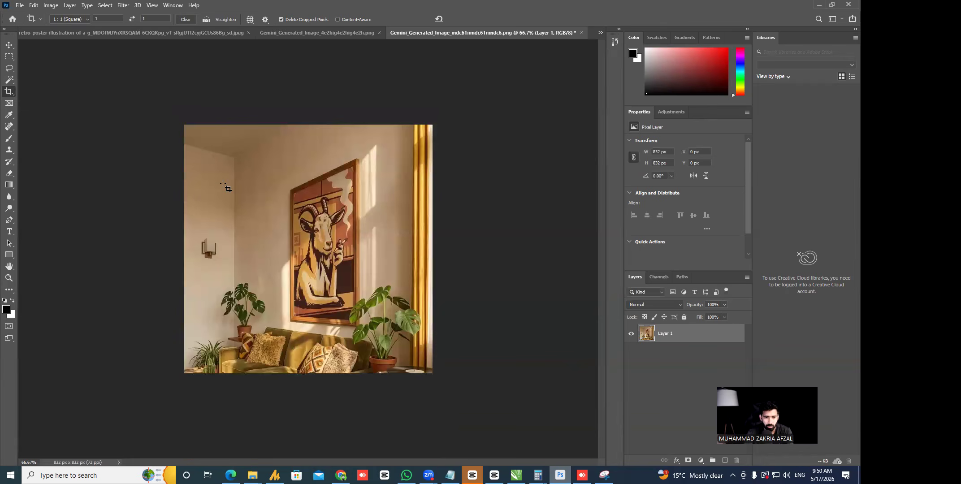
- Raise the resolution to 300 (3467 px) and save the image
{"action": "key", "text": "z"}
{"action": "left_click_drag", "start_coordinate": [313, 243], "coordinate": [350, 265]}
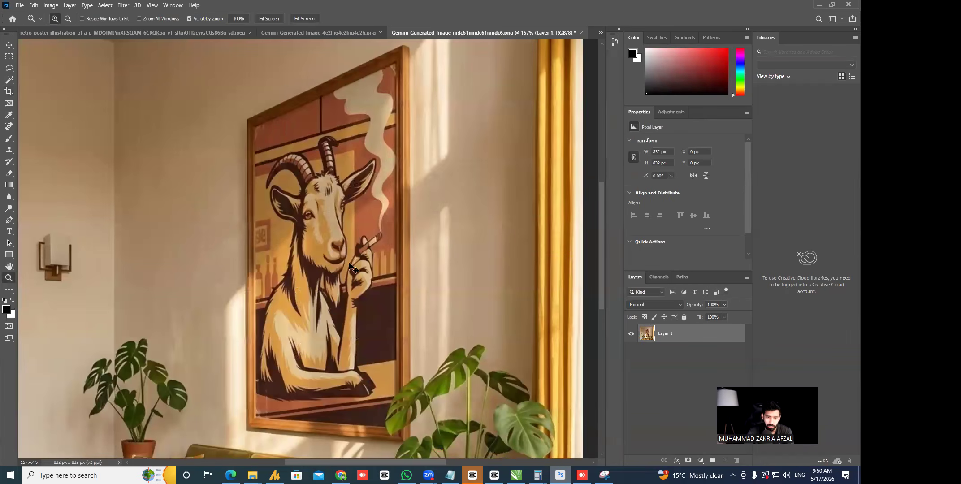
{"action": "key", "text": "ctrl+alt+i"}
{"action": "double_click", "coordinate": [474, 175]}
{"action": "type", "text": "300"}
{"action": "key", "text": "Return"}
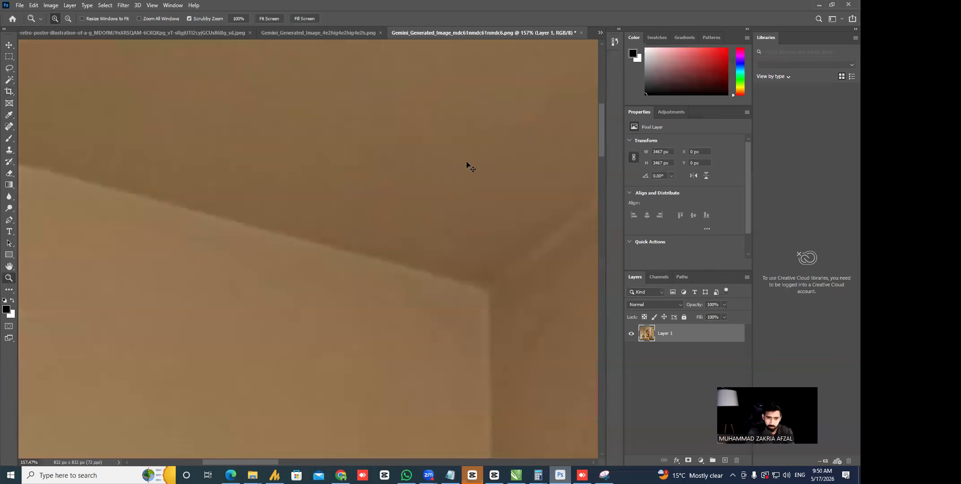
{"action": "key", "text": "ctrl+0"}
{"action": "key", "text": "ctrl+s"}
- Back in Gemini, begin writing a 'different room' request
{"action": "key", "text": "alt+Tab"}
{"action": "left_click", "coordinate": [474, 408]}
{"action": "type", "text": "different r"}
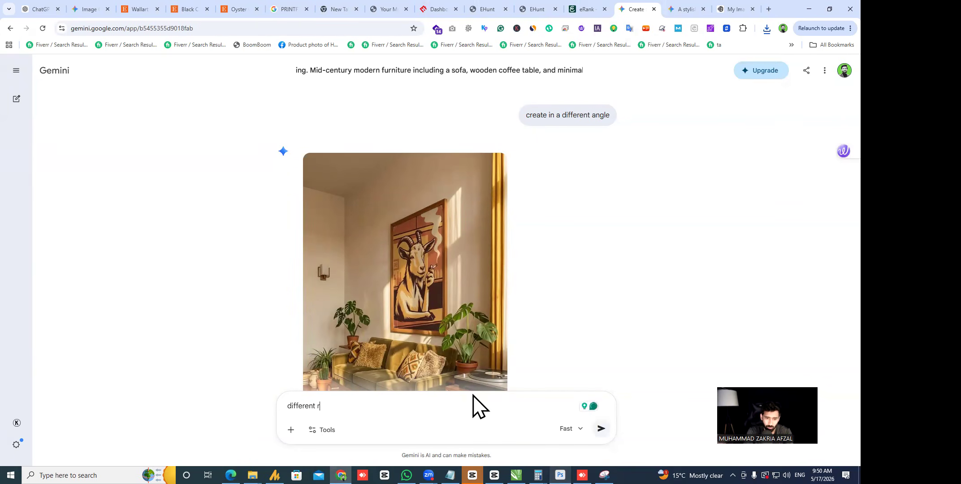
- Send the 'different room' request and bring the Downloads folder forward
{"action": "key", "text": "Return"}
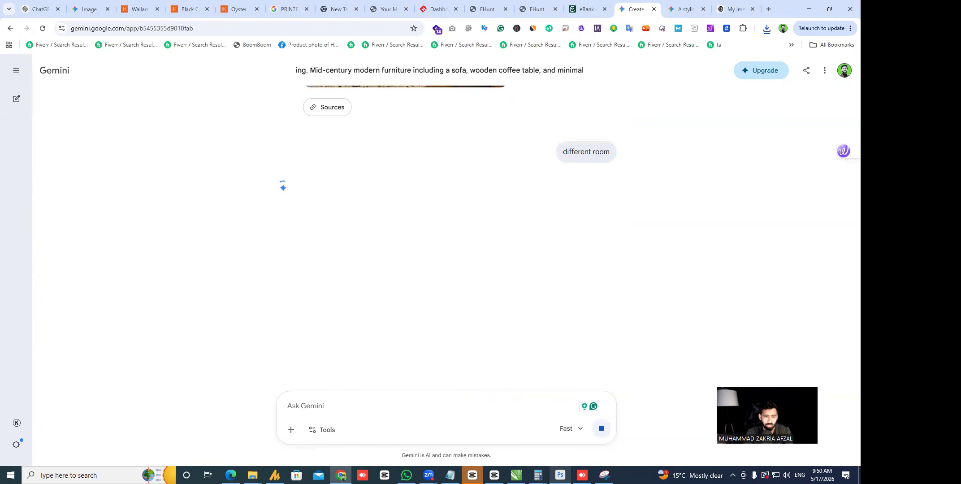
{"action": "mouse_move", "coordinate": [253, 475]}
{"action": "left_click", "coordinate": [417, 433]}
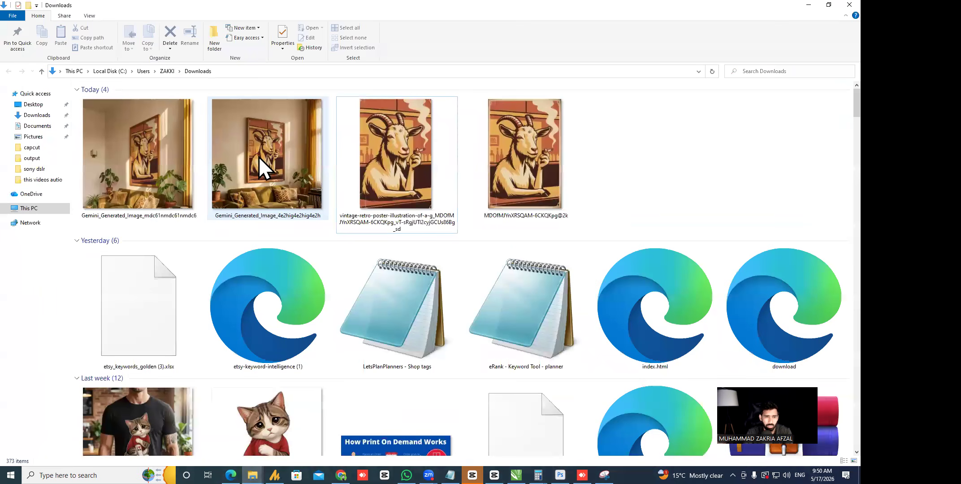
- Select the Gemini room mockups in Downloads and switch to the remote Printify session
{"action": "left_click", "coordinate": [139, 146], "text": "ctrl"}
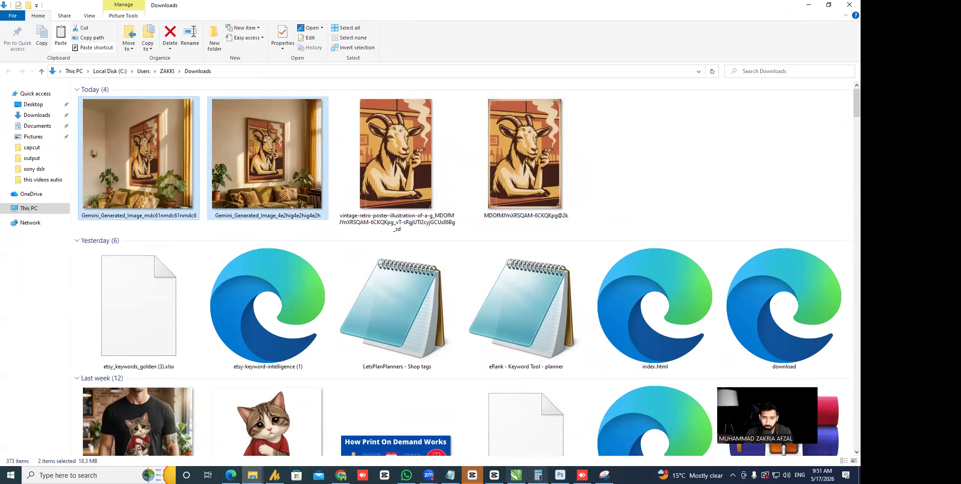
{"action": "left_click", "coordinate": [581, 475]}
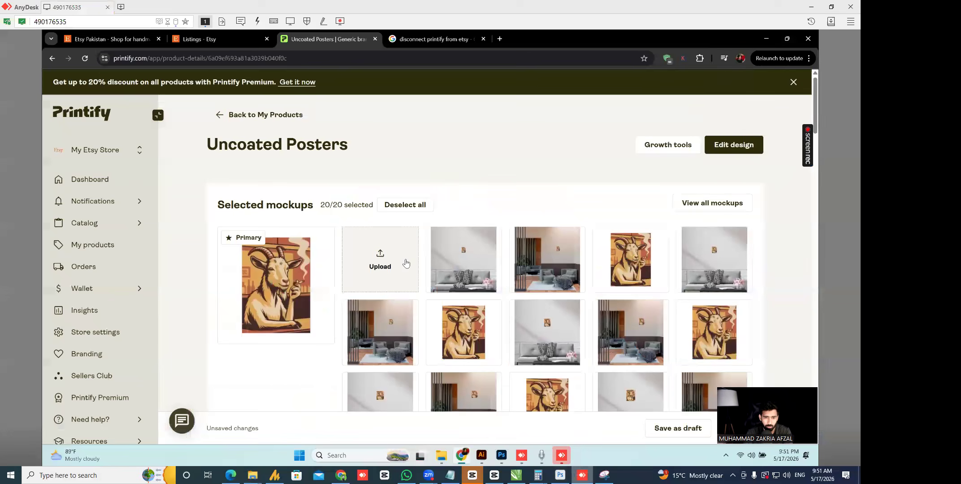
- Start a custom mockup upload, paste the room images into Downloads, and rename one 'goat poster wallart'
{"action": "left_click", "coordinate": [406, 263]}
{"action": "left_click", "coordinate": [674, 215]}
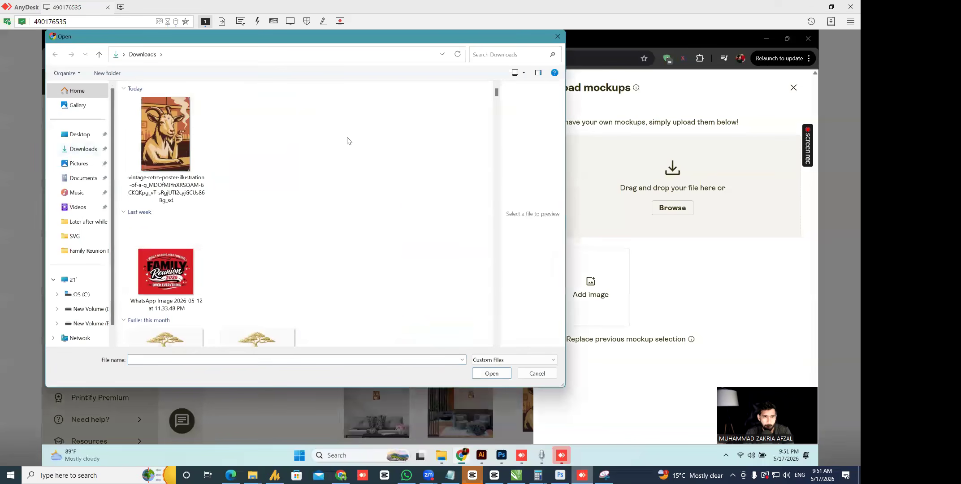
{"action": "key", "text": "ctrl+v"}
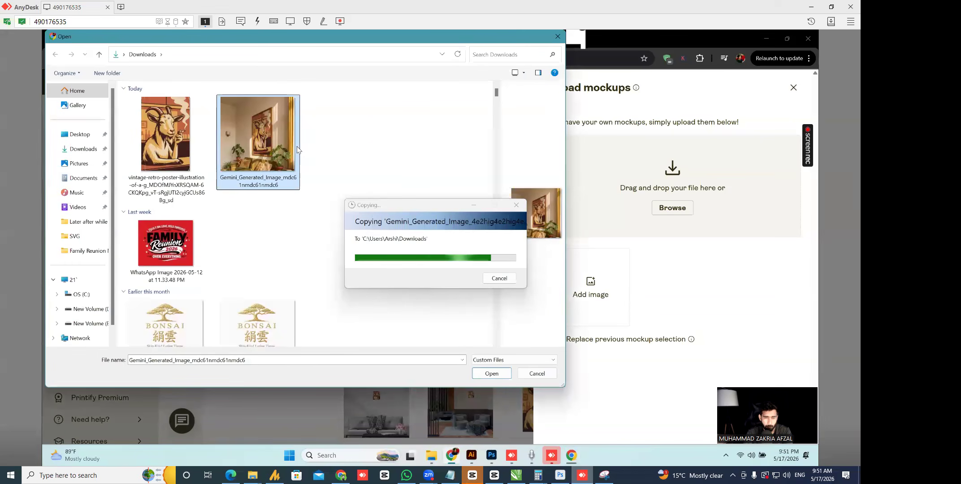
{"action": "left_click", "coordinate": [360, 179]}
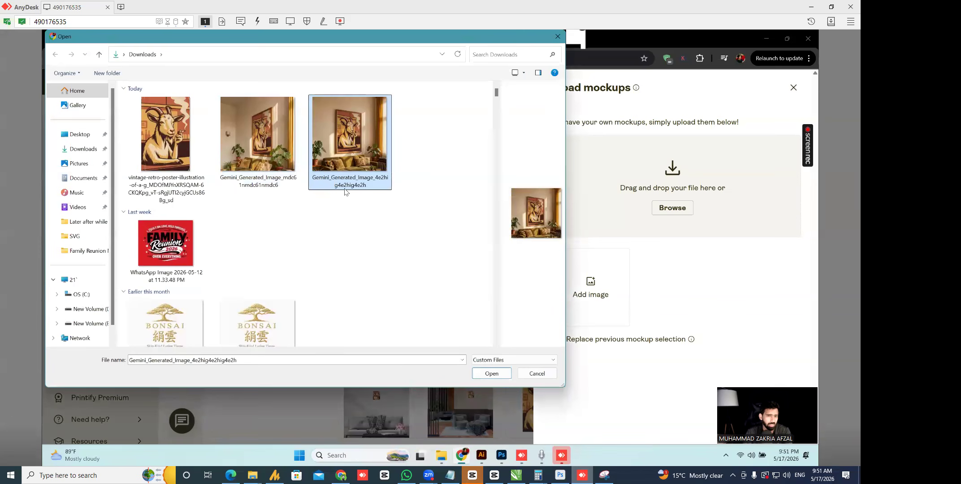
{"action": "left_click", "coordinate": [347, 184]}
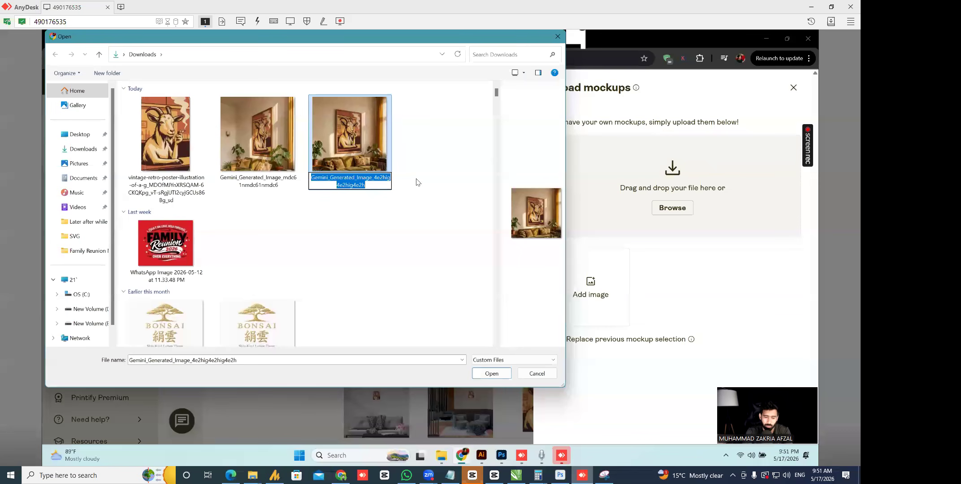
{"action": "type", "text": "goat ppo"}
{"action": "key", "text": "BackSpace"}
{"action": "key", "text": "BackSpace"}
{"action": "type", "text": "oster"}
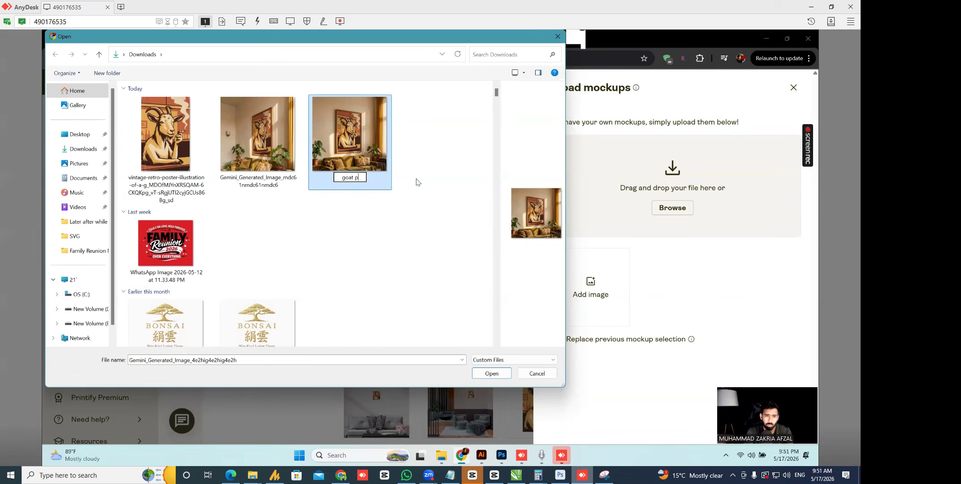
{"action": "type", "text": " wallart"}
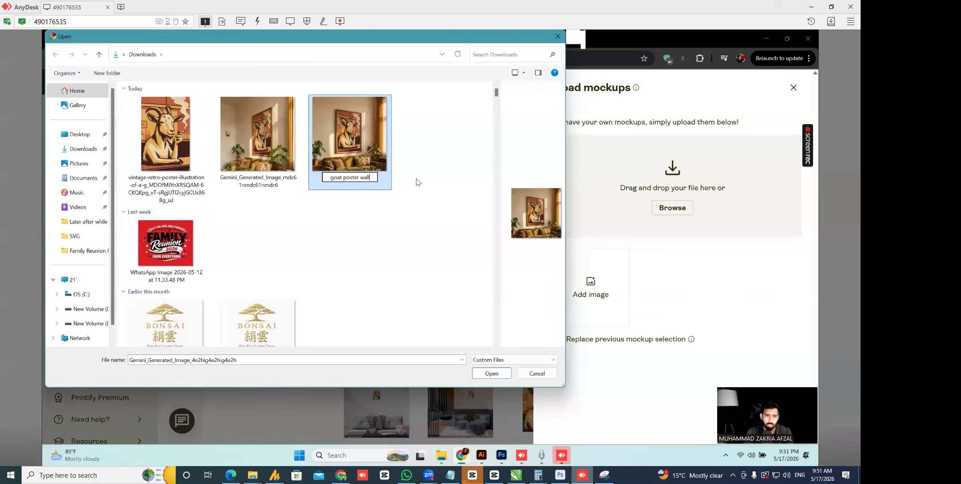
{"action": "key", "text": "Return"}
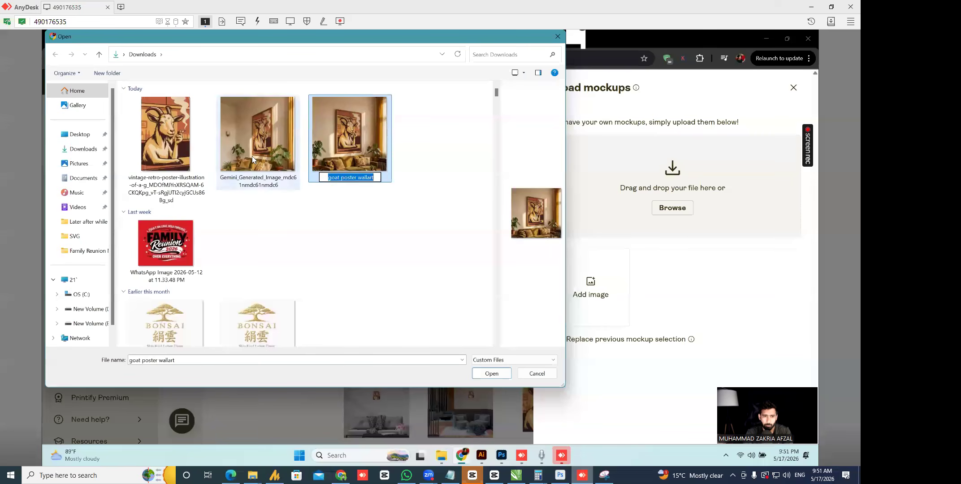
- Rename the other image 'goat poster wallart 2' and upload both files as mockups
{"action": "left_click", "coordinate": [261, 184]}
{"action": "left_click", "coordinate": [261, 184]}
{"action": "type", "text": "goat poster wallart 2"}
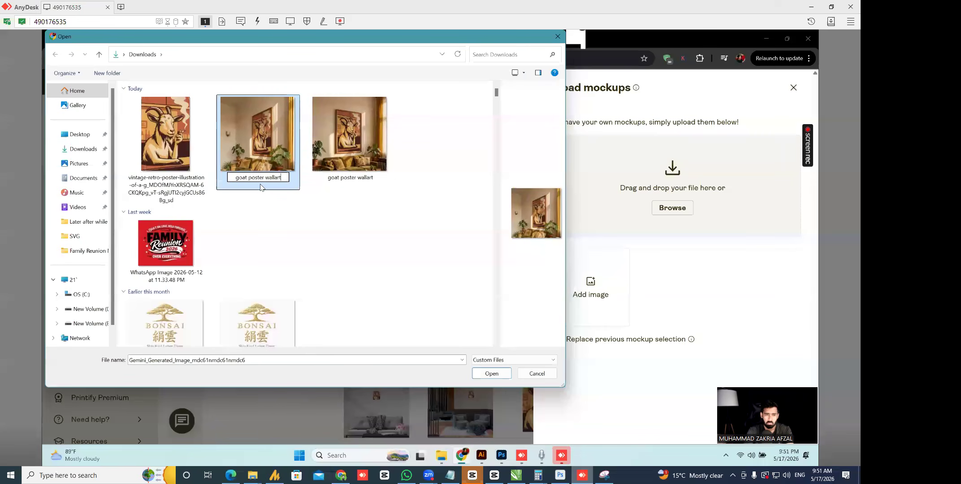
{"action": "key", "text": "Return"}
{"action": "left_click_drag", "start_coordinate": [411, 150], "coordinate": [274, 124]}
{"action": "left_click", "coordinate": [498, 373]}
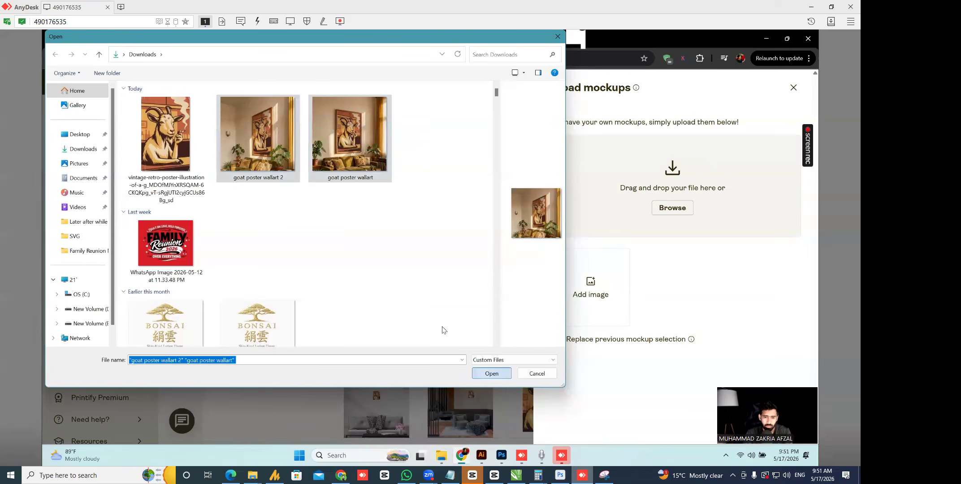
{"action": "left_click", "coordinate": [811, 6]}
- Back in Gemini, review the room images and begin the prompt 'different theme but do not change poster'
{"action": "left_click", "coordinate": [341, 475]}
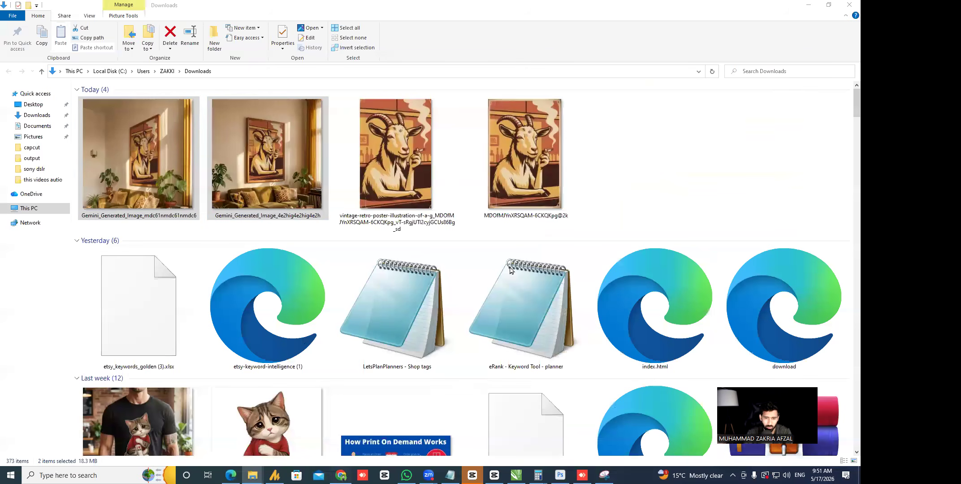
{"action": "scroll", "coordinate": [572, 233], "scroll_direction": "down", "scroll_amount": 2}
{"action": "scroll", "coordinate": [484, 269], "scroll_direction": "down", "scroll_amount": 4}
{"action": "scroll", "coordinate": [506, 206], "scroll_direction": "up", "scroll_amount": 4}
{"action": "scroll", "coordinate": [466, 220], "scroll_direction": "down", "scroll_amount": 6}
{"action": "scroll", "coordinate": [421, 354], "scroll_direction": "up", "scroll_amount": 5}
{"action": "type", "text": "dif"}
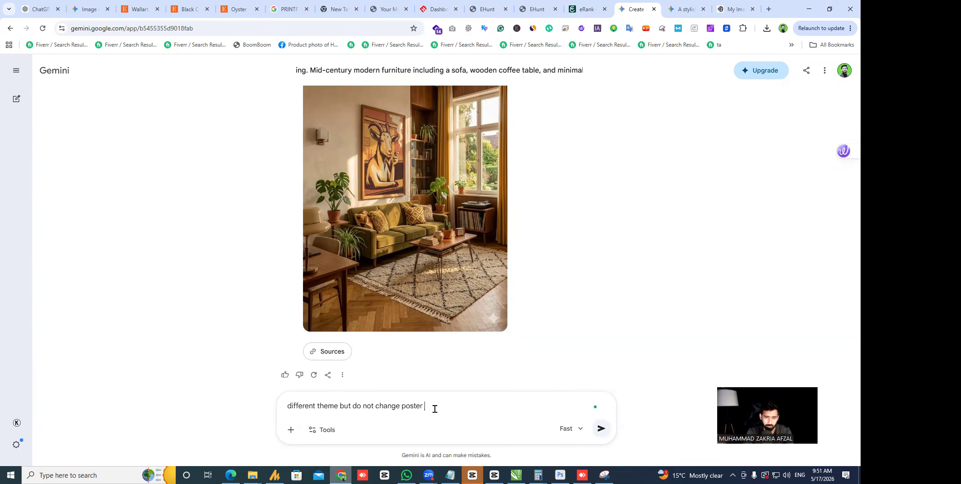
- Insert 'of room' after 'theme', send the Gemini request, and switch back to Downloads
{"action": "left_click", "coordinate": [338, 406]}
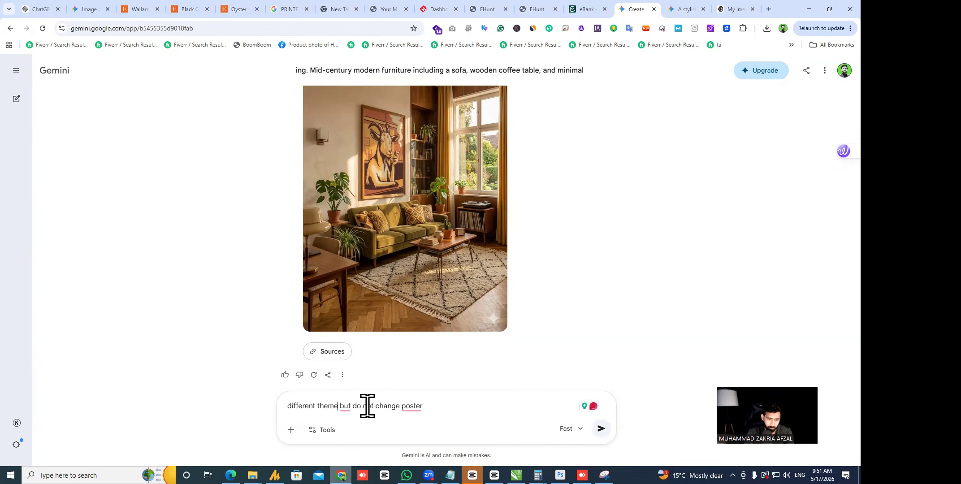
{"action": "type", "text": "of roo"}
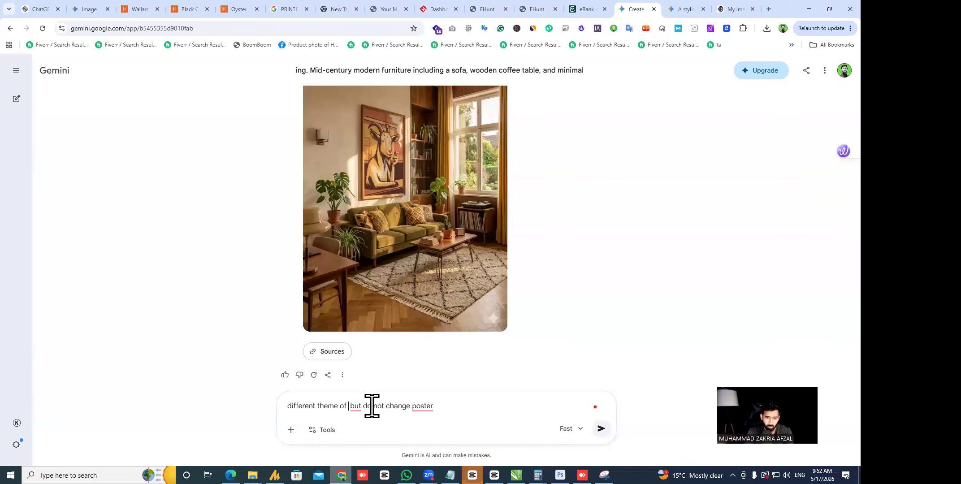
{"action": "type", "text": "m"}
{"action": "key", "text": "Return"}
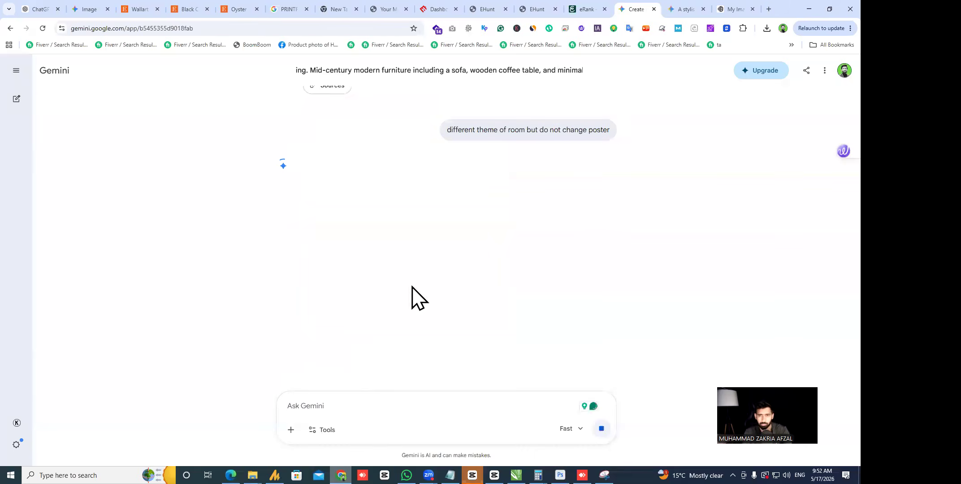
{"action": "key", "text": "alt+Tab"}
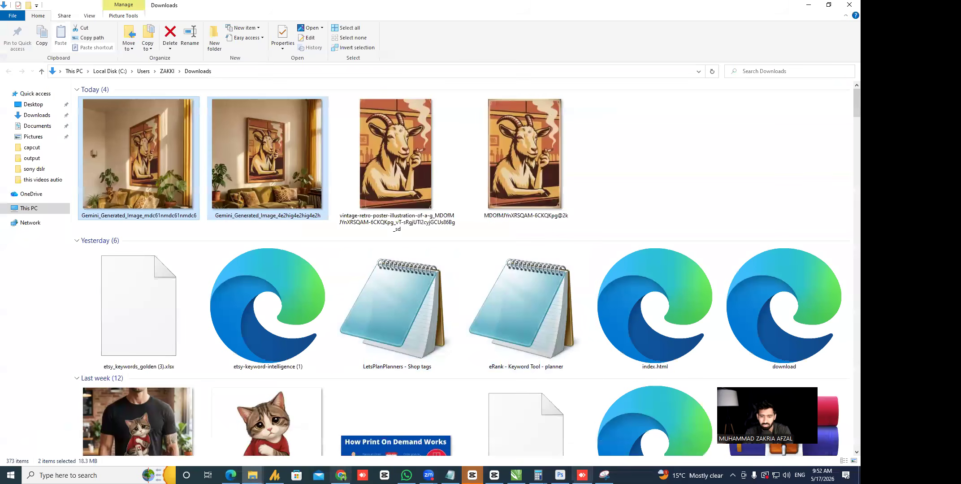
- Let both goat room thumbnails finish loading in Printify, then view Gemini's green-sofa room image
{"action": "key", "text": "alt+Tab"}
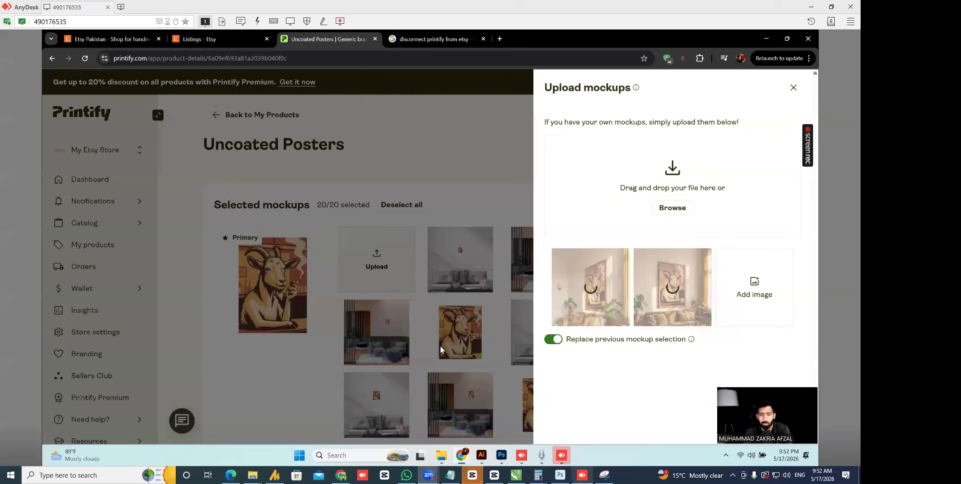
{"action": "mouse_move", "coordinate": [420, 455]}
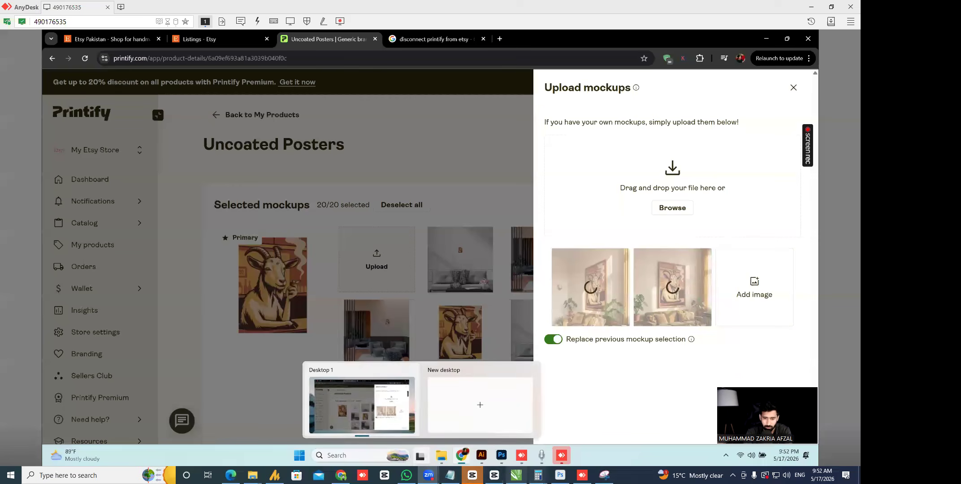
{"action": "left_click", "coordinate": [341, 475]}
{"action": "left_click", "coordinate": [341, 475]}
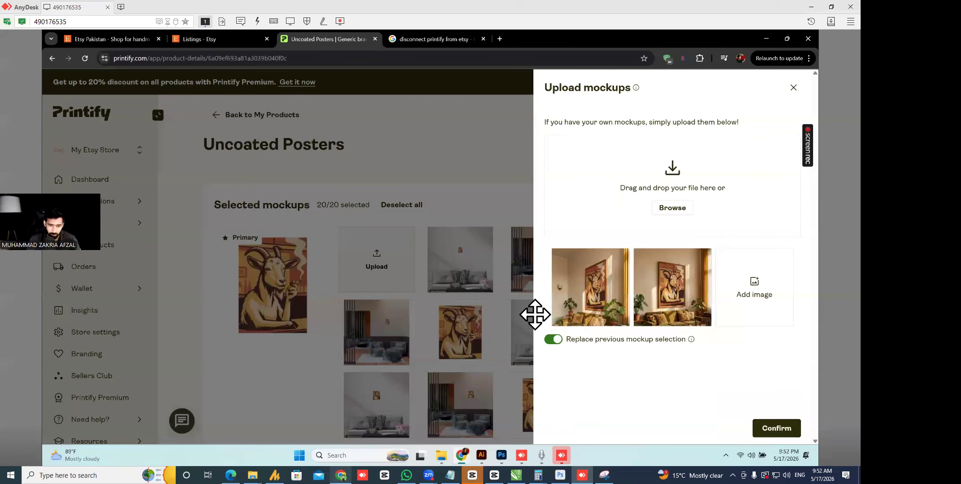
{"action": "key", "text": "alt+Tab"}
- Ask Gemini for a 'front view of poster', then confirm 2 of 20 mockups in Printify
{"action": "scroll", "coordinate": [403, 251], "scroll_direction": "down", "scroll_amount": 5}
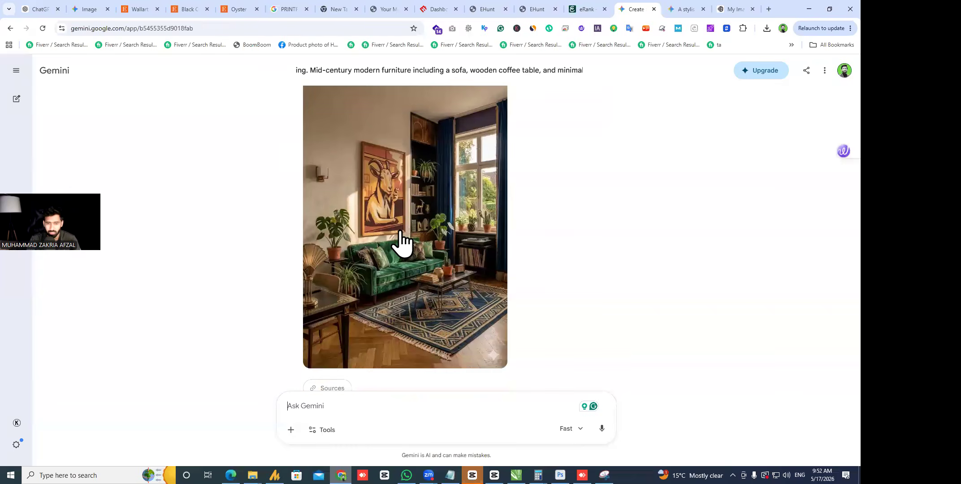
{"action": "scroll", "coordinate": [438, 206], "scroll_direction": "down", "scroll_amount": 5}
{"action": "scroll", "coordinate": [421, 206], "scroll_direction": "up", "scroll_amount": 3}
{"action": "scroll", "coordinate": [469, 219], "scroll_direction": "down", "scroll_amount": 3}
{"action": "scroll", "coordinate": [579, 250], "scroll_direction": "up", "scroll_amount": 4}
{"action": "scroll", "coordinate": [579, 251], "scroll_direction": "down", "scroll_amount": 4}
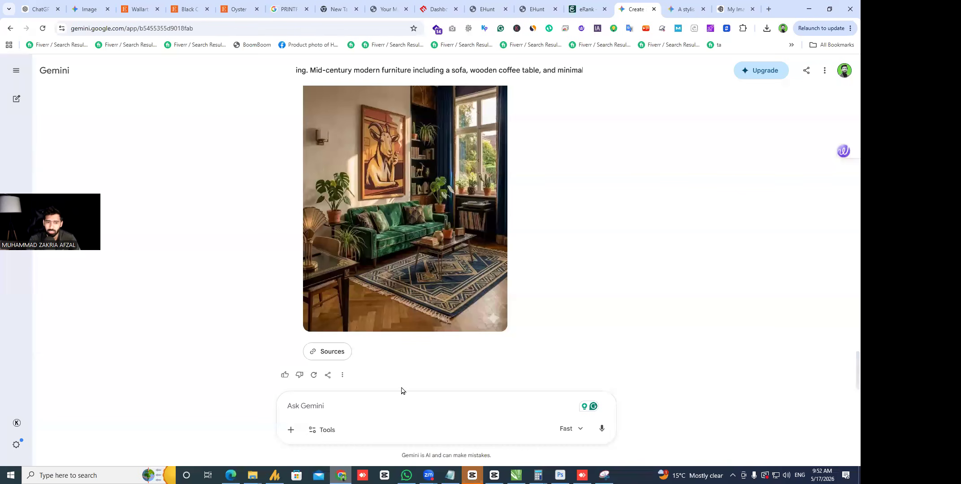
{"action": "left_click", "coordinate": [381, 416]}
{"action": "type", "text": "front view of"}
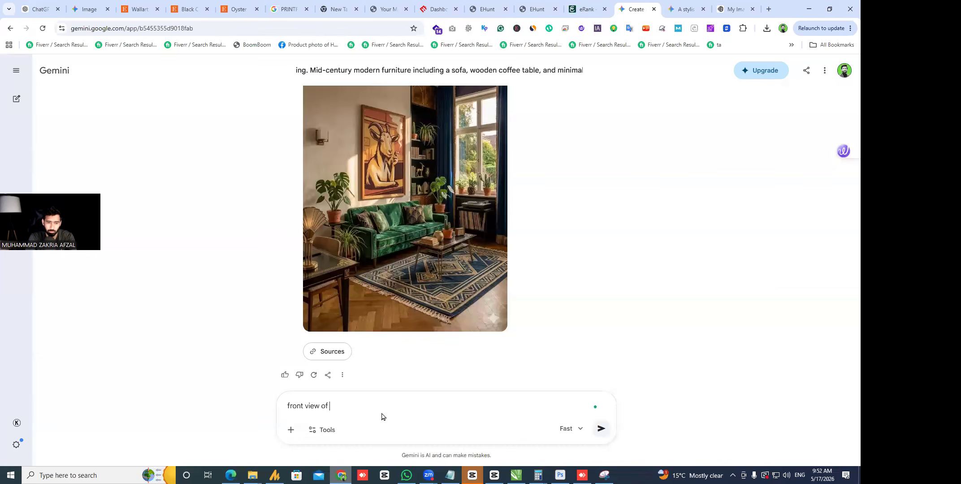
{"action": "key", "text": "Return"}
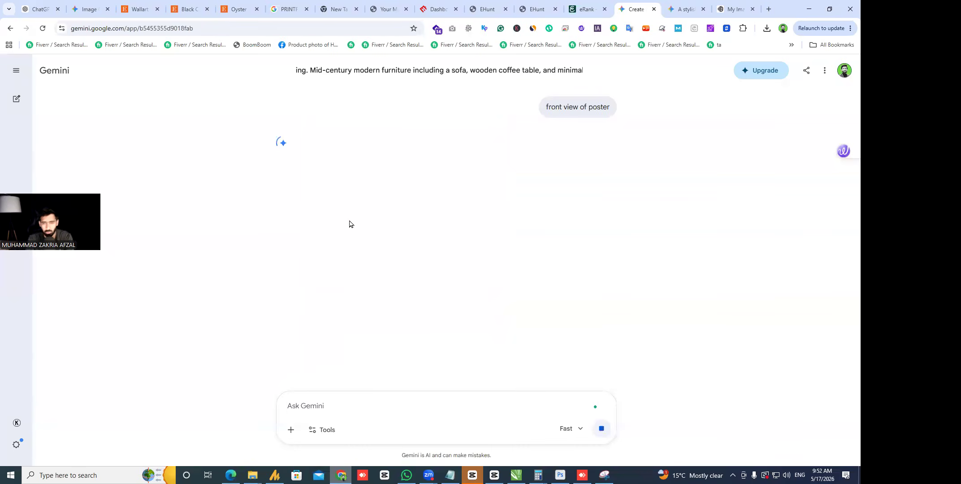
{"action": "key", "text": "alt+Tab"}
{"action": "left_click", "coordinate": [777, 427]}
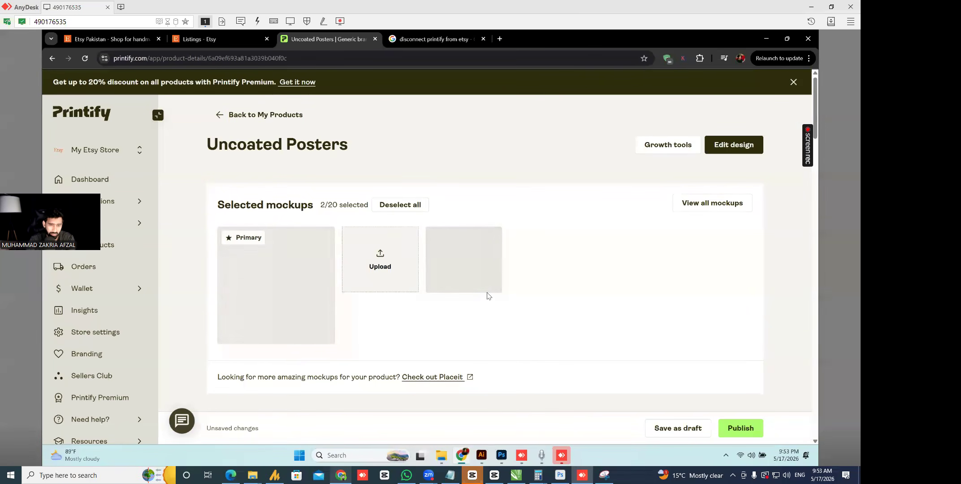
- Check the custom mockup panel and review the goat poster's title, description and tags
{"action": "left_click", "coordinate": [416, 275]}
{"action": "left_click", "coordinate": [793, 87]}
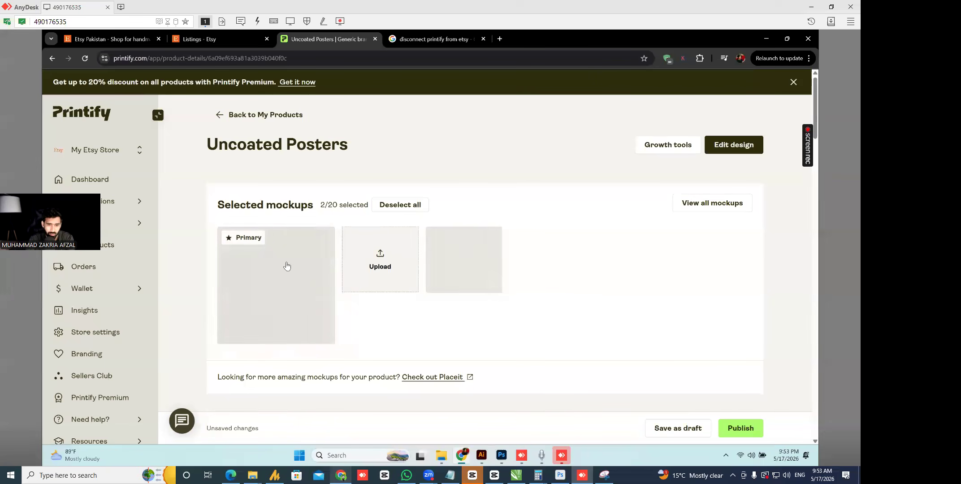
{"action": "scroll", "coordinate": [290, 242], "scroll_direction": "down", "scroll_amount": 15}
{"action": "scroll", "coordinate": [381, 334], "scroll_direction": "up", "scroll_amount": 15}
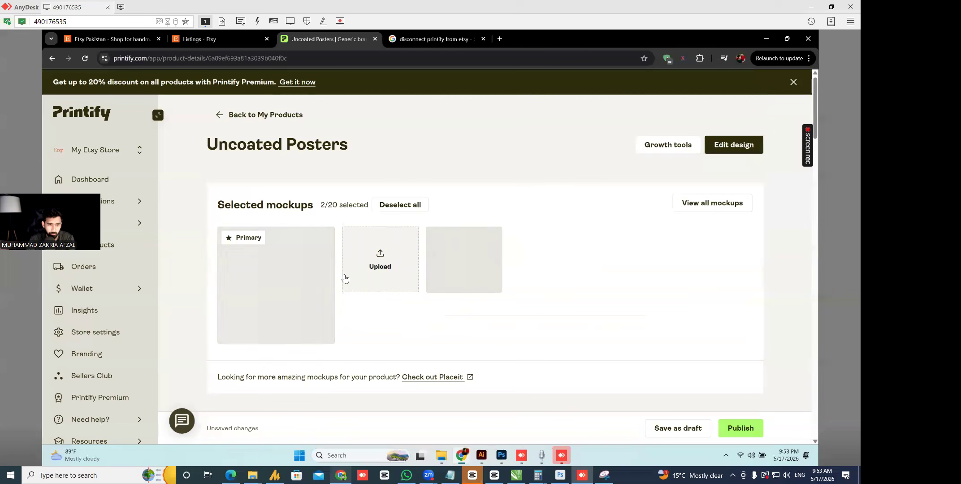
{"action": "scroll", "coordinate": [348, 273], "scroll_direction": "down", "scroll_amount": 5}
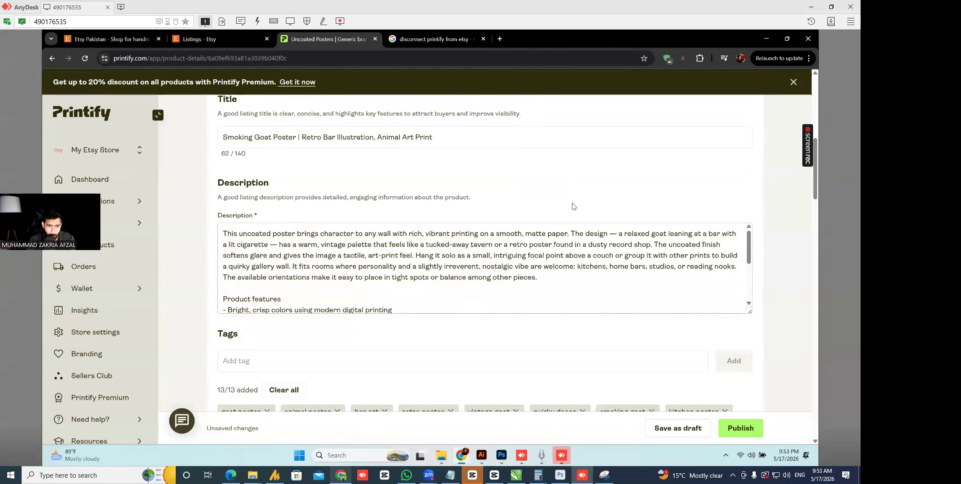
{"action": "scroll", "coordinate": [572, 202], "scroll_direction": "up", "scroll_amount": 5}
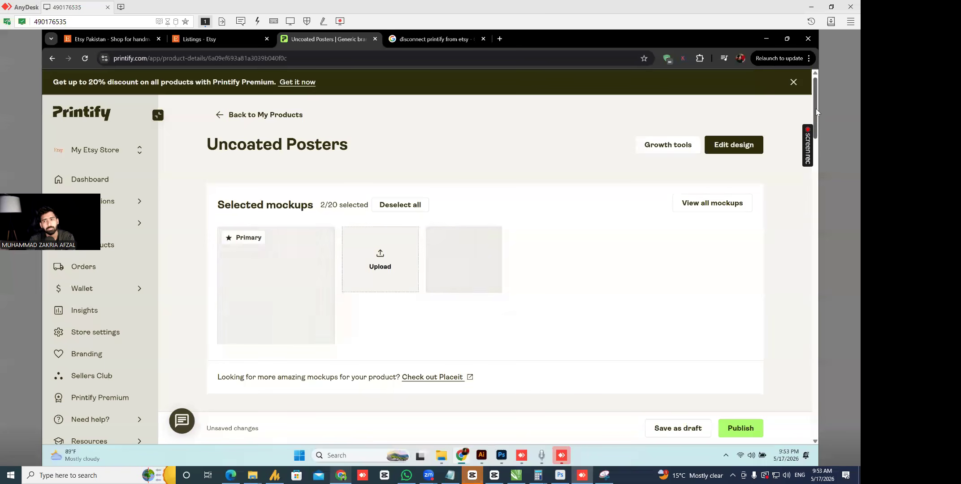
{"action": "scroll", "coordinate": [816, 110], "scroll_direction": "down", "scroll_amount": 1}
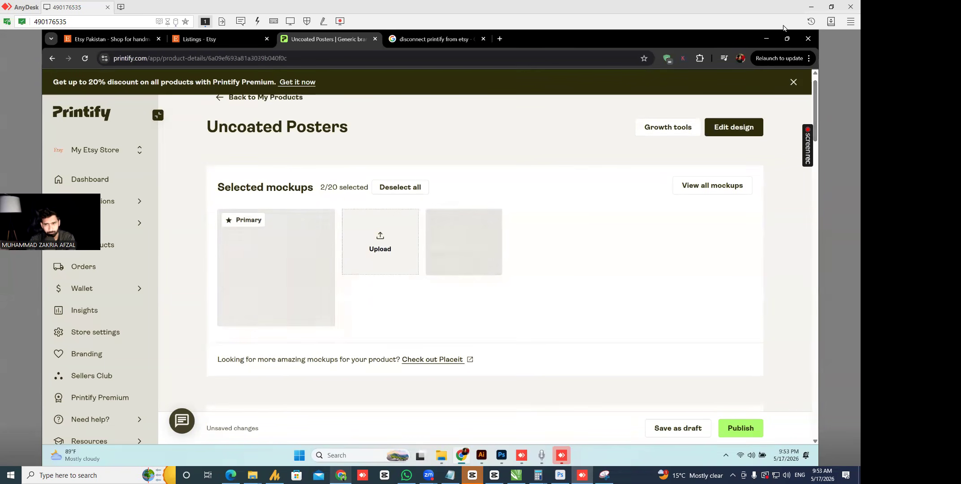
{"action": "left_click", "coordinate": [811, 6]}
- Copy the competitor's 'Black Cat Smoking a Cigarette Poster Art' title and search Etsy for it
{"action": "left_click", "coordinate": [195, 9]}
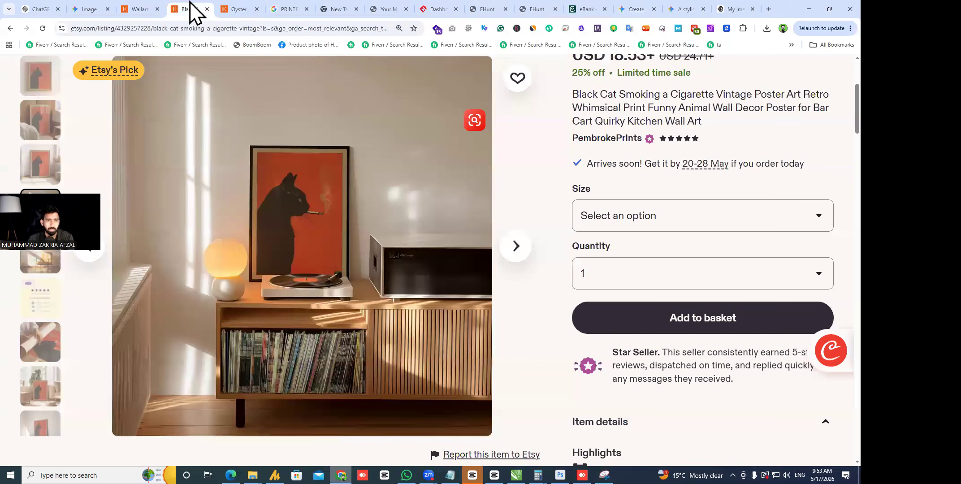
{"action": "scroll", "coordinate": [630, 217], "scroll_direction": "up", "scroll_amount": 2}
{"action": "triple_click", "coordinate": [658, 210]}
{"action": "scroll", "coordinate": [339, 96], "scroll_direction": "up", "scroll_amount": 2}
{"action": "left_click", "coordinate": [317, 84]}
{"action": "left_click", "coordinate": [692, 272]}
{"action": "left_click_drag", "start_coordinate": [574, 268], "coordinate": [803, 267]}
{"action": "key", "text": "ctrl+c"}
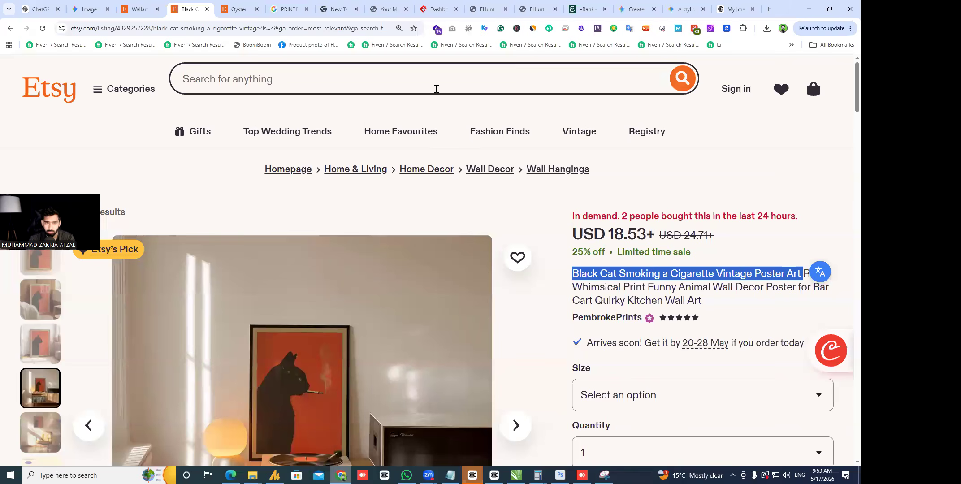
{"action": "left_click", "coordinate": [435, 88]}
{"action": "key", "text": "ctrl+v"}
{"action": "key", "text": "Return"}
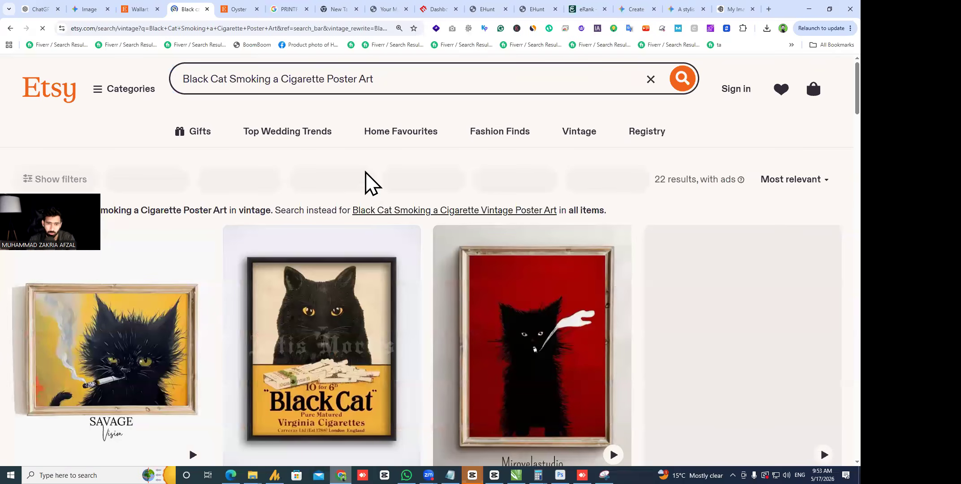
- Compare the results across tabs, open the PembrokePrints USD 18.53 listing, and select its title
{"action": "scroll", "coordinate": [369, 182], "scroll_direction": "down", "scroll_amount": 1}
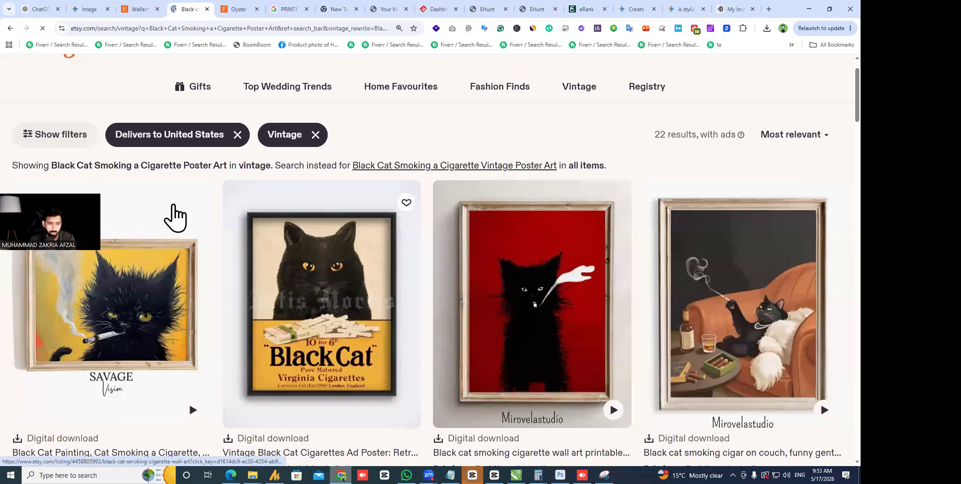
{"action": "scroll", "coordinate": [148, 203], "scroll_direction": "down", "scroll_amount": 2}
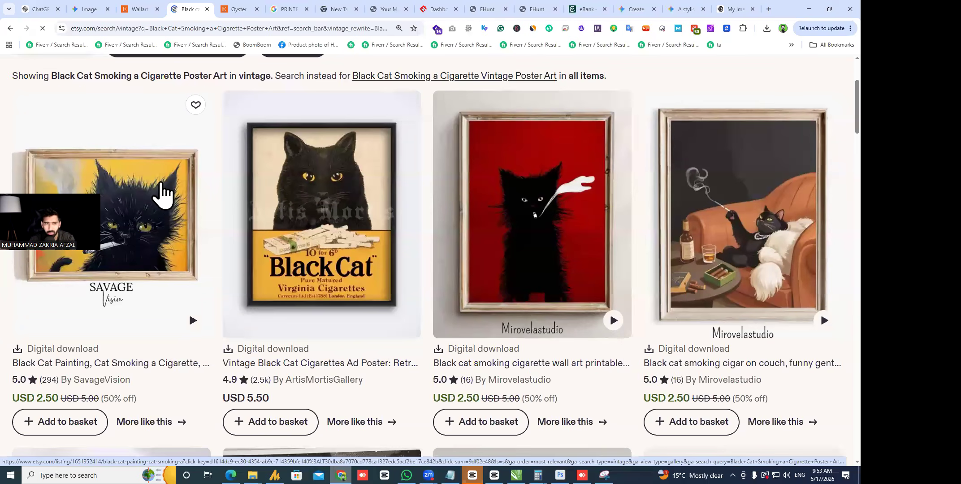
{"action": "key", "text": "ctrl+shift+Tab"}
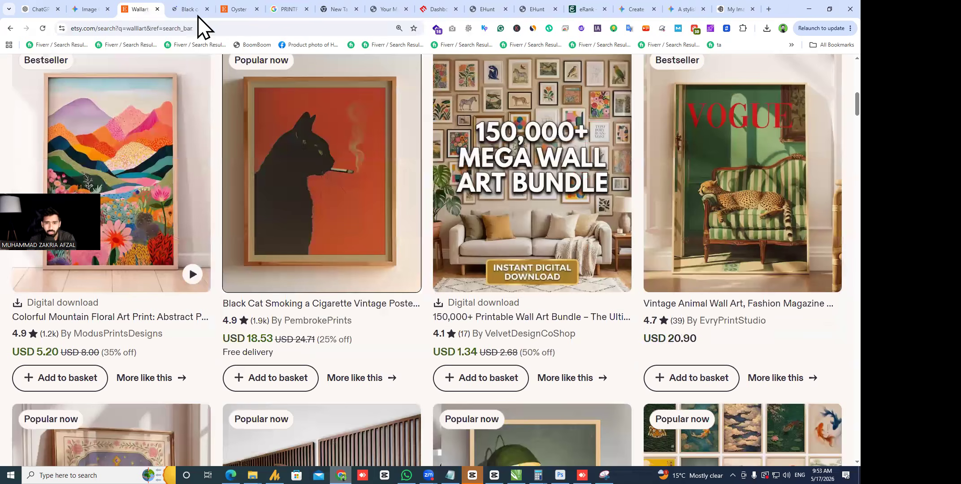
{"action": "key", "text": "ctrl+Tab"}
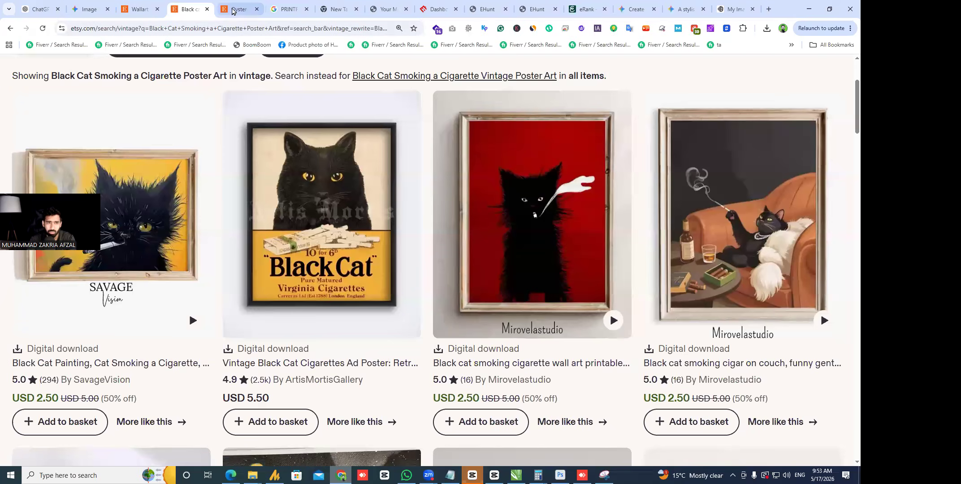
{"action": "key", "text": "ctrl+Tab"}
{"action": "key", "text": "ctrl+shift+Tab"}
{"action": "scroll", "coordinate": [606, 242], "scroll_direction": "up", "scroll_amount": 3}
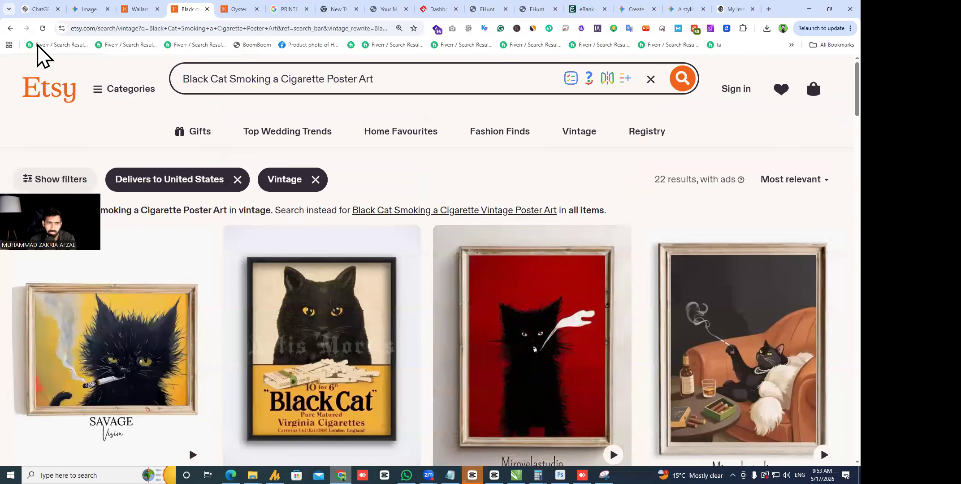
{"action": "left_click", "coordinate": [135, 10]}
{"action": "scroll", "coordinate": [426, 271], "scroll_direction": "up", "scroll_amount": 3}
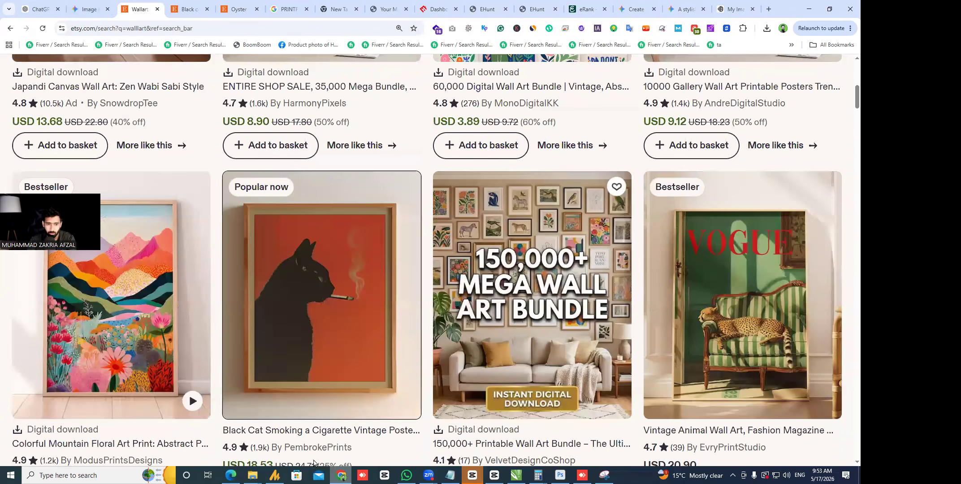
{"action": "left_click", "coordinate": [330, 410]}
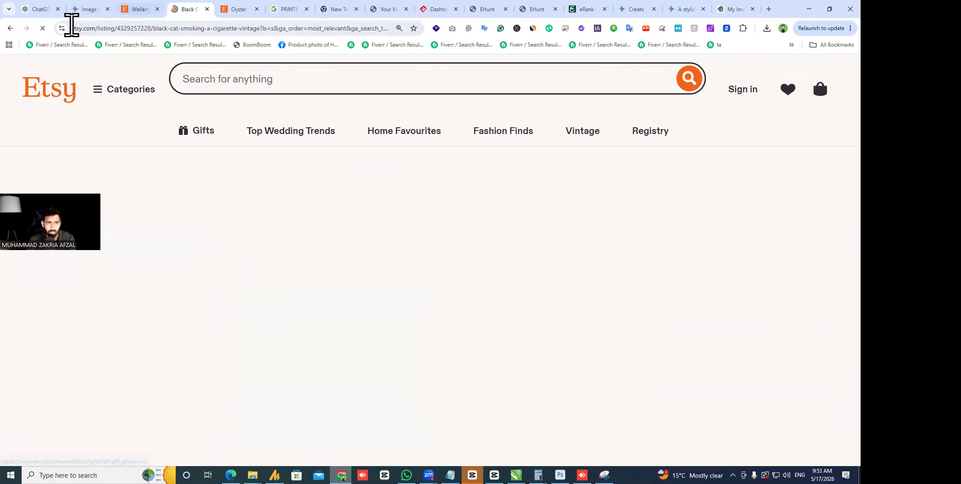
{"action": "left_click_drag", "start_coordinate": [574, 261], "coordinate": [723, 300]}
- Have ChatGPT shuffle the pasted black cat title without rewording, and copy the 'Vintage Poster Art…' reply
{"action": "left_click", "coordinate": [27, 10]}
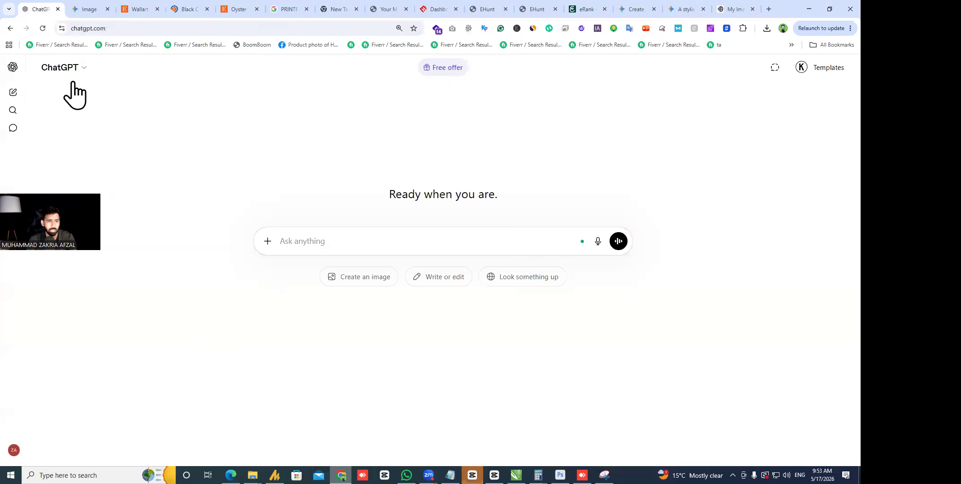
{"action": "left_click", "coordinate": [409, 236]}
{"action": "key", "text": "ctrl+v"}
{"action": "key", "text": "shift+Return"}
{"action": "key", "text": "shift+Return"}
{"action": "key", "text": "shift+Return"}
{"action": "type", "text": "IS KO chnag"}
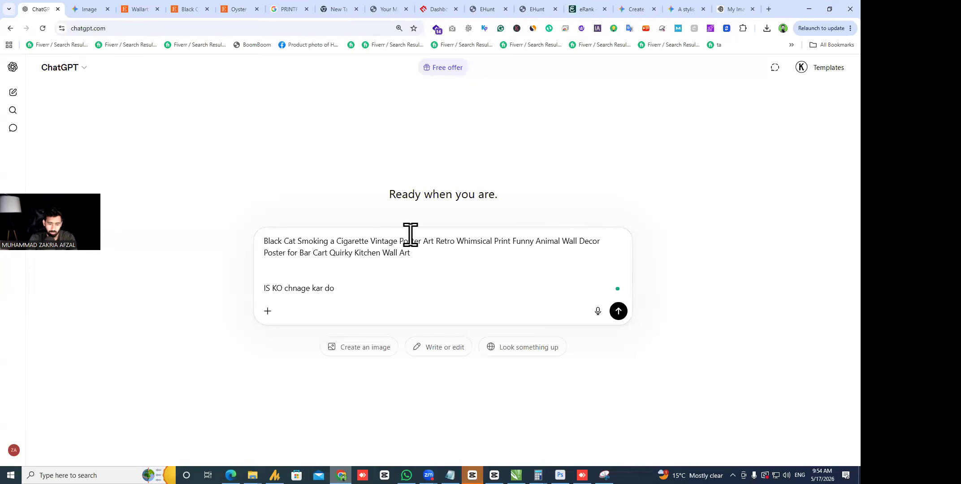
{"action": "key", "text": "BackSpace"}
{"action": "key", "text": "BackSpace"}
{"action": "key", "text": "BackSpace"}
{"action": "key", "text": "BackSpace"}
{"action": "key", "text": "BackSpace"}
{"action": "key", "text": "BackSpace"}
{"action": "key", "text": "BackSpace"}
{"action": "key", "text": "BackSpace"}
{"action": "key", "text": "BackSpace"}
{"action": "key", "text": "BackSpace"}
{"action": "key", "text": "BackSpace"}
{"action": "key", "text": "BackSpace"}
{"action": "key", "text": "BackSpace"}
{"action": "key", "text": "BackSpace"}
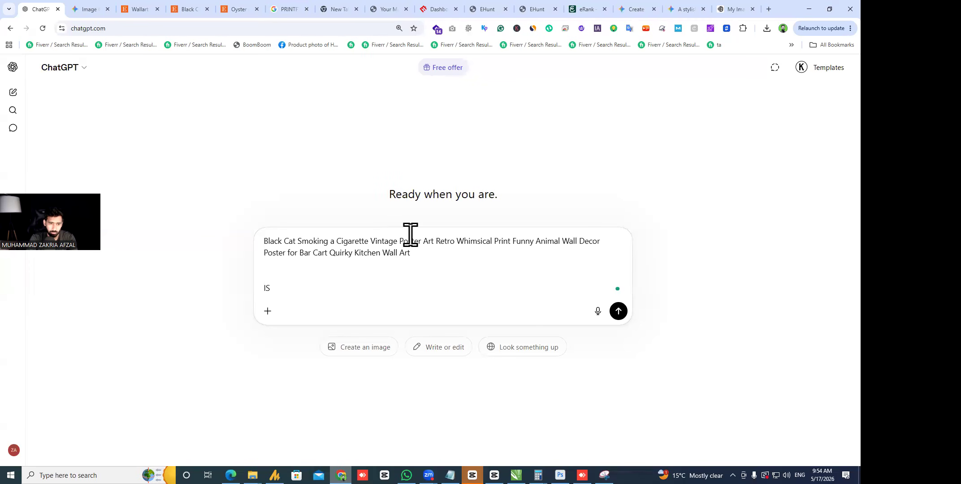
{"action": "type", "text": "shugfle kar do wording ch"}
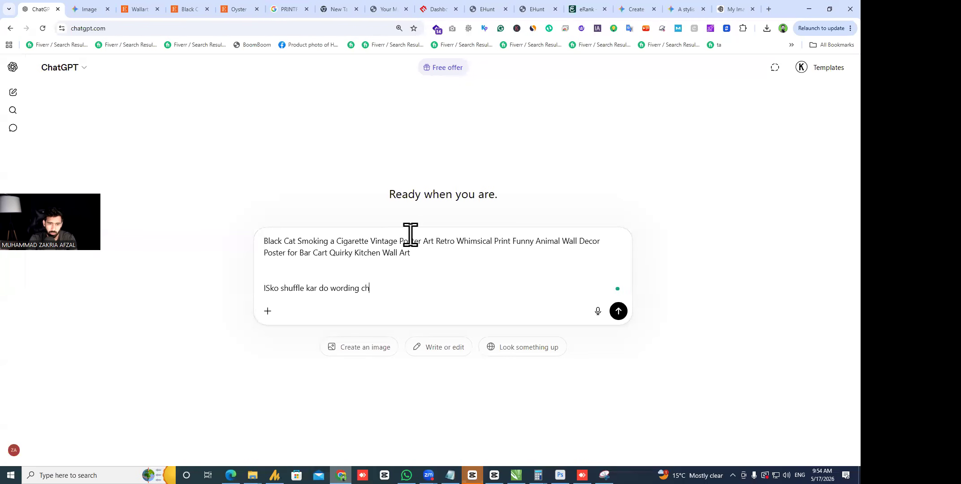
{"action": "type", "text": "ange mat karna"}
{"action": "key", "text": "Return"}
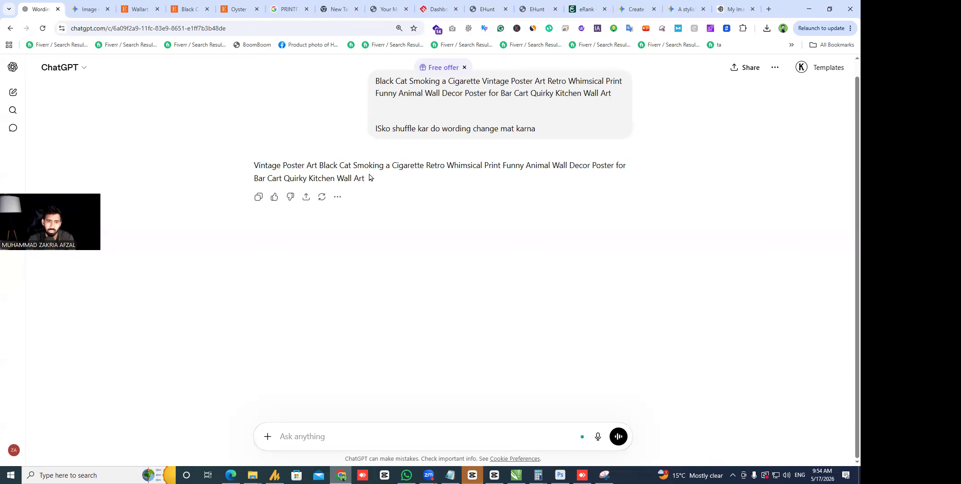
{"action": "left_click_drag", "start_coordinate": [370, 178], "coordinate": [254, 165]}
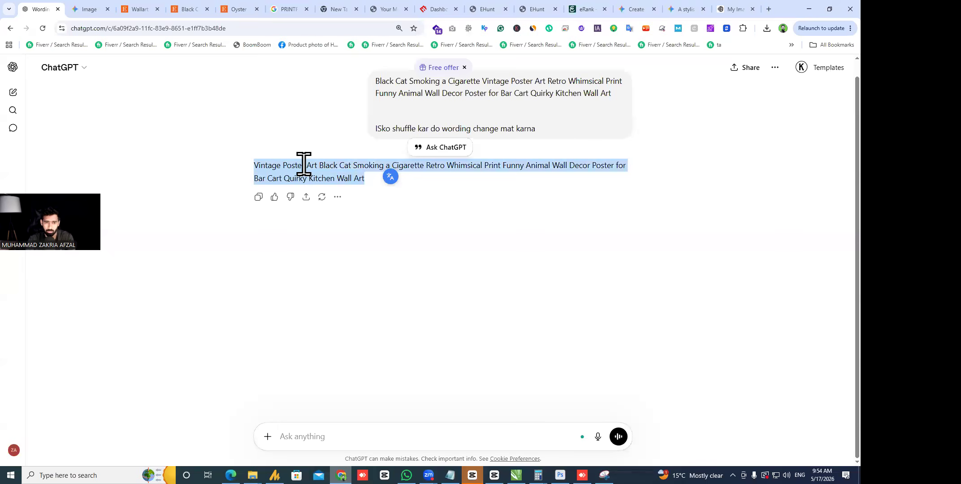
{"action": "key", "text": "alt+Tab"}
- Paste the reshuffled title into Printify's Title field and change 'Cat' to 'Goat'
{"action": "scroll", "coordinate": [482, 285], "scroll_direction": "down", "scroll_amount": 8}
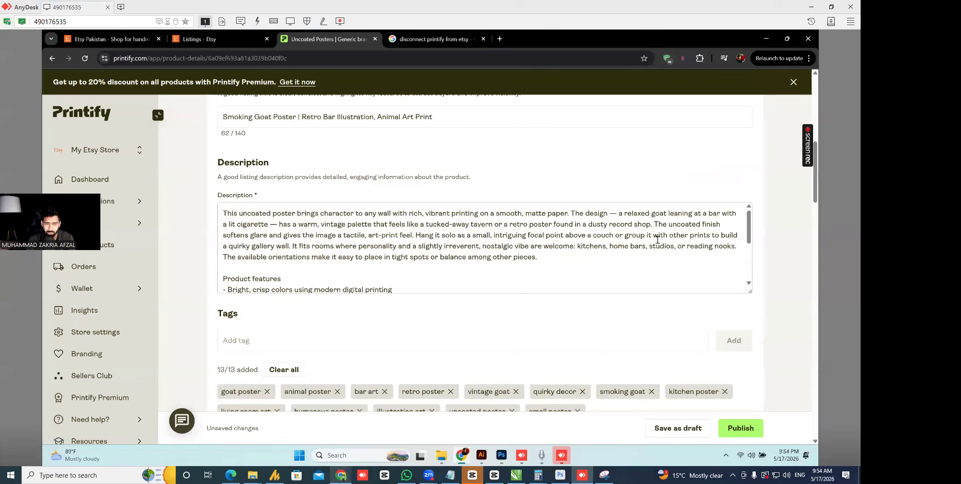
{"action": "left_click", "coordinate": [444, 121]}
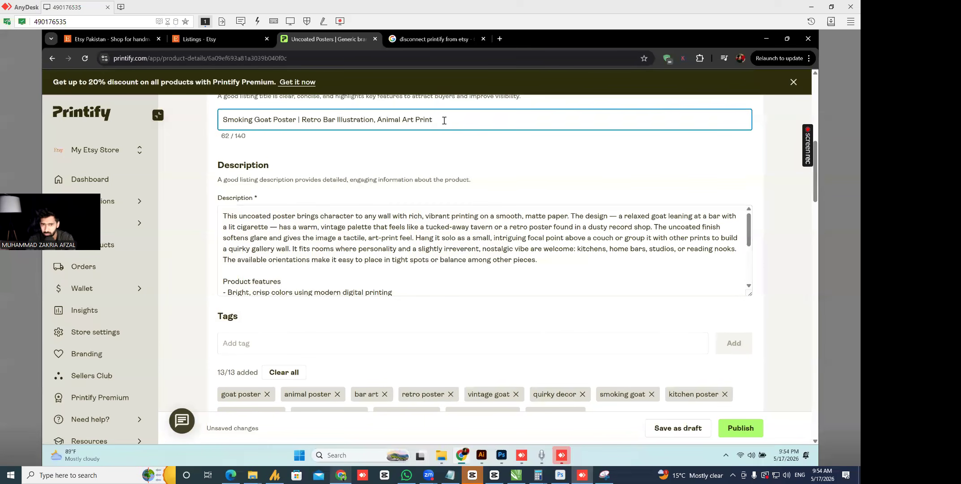
{"action": "key", "text": "ctrl+a"}
{"action": "key", "text": "ctrl+v"}
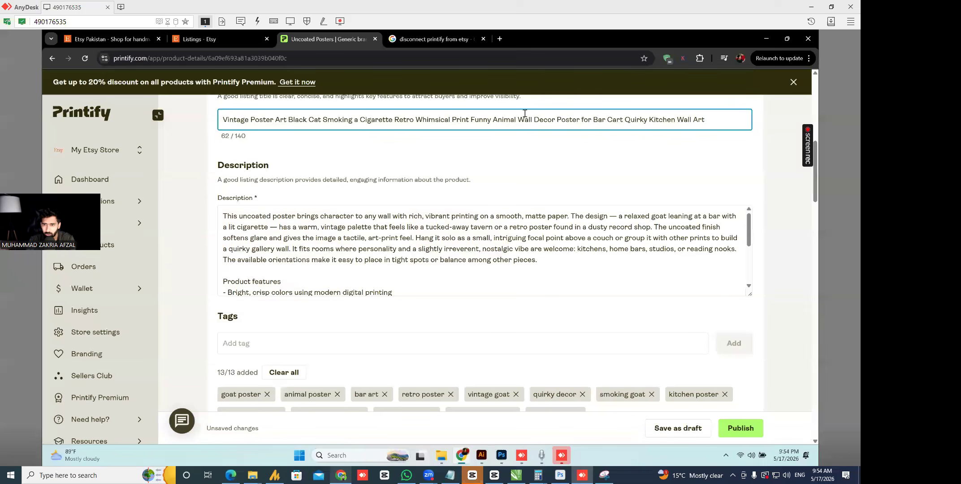
{"action": "double_click", "coordinate": [321, 120]}
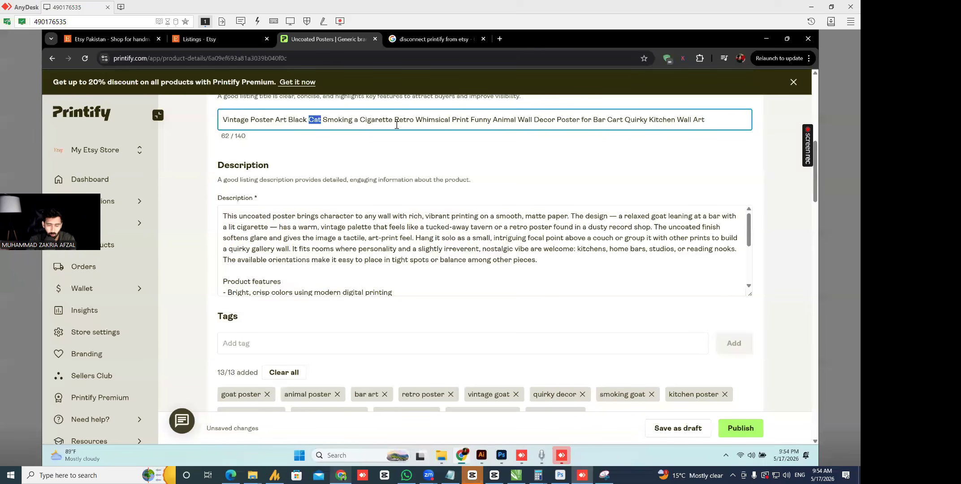
{"action": "type", "text": "Goat"}
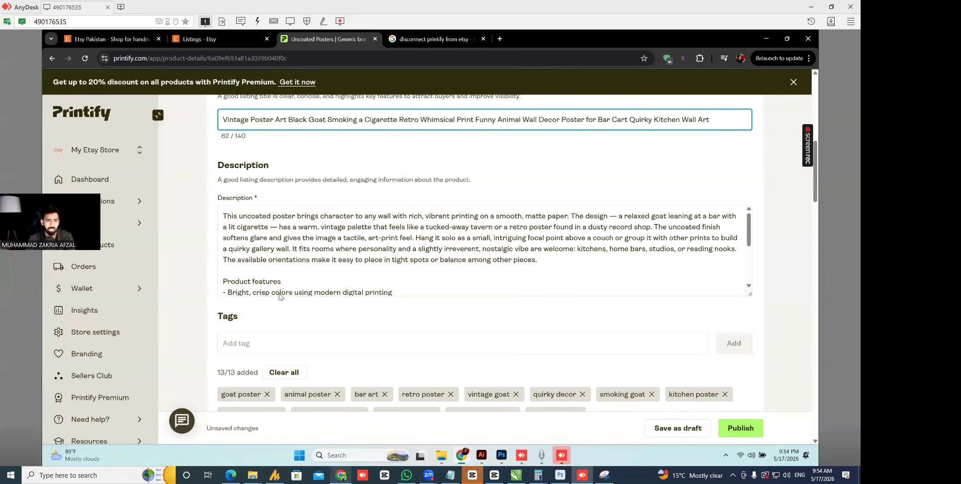
{"action": "left_click", "coordinate": [811, 7]}
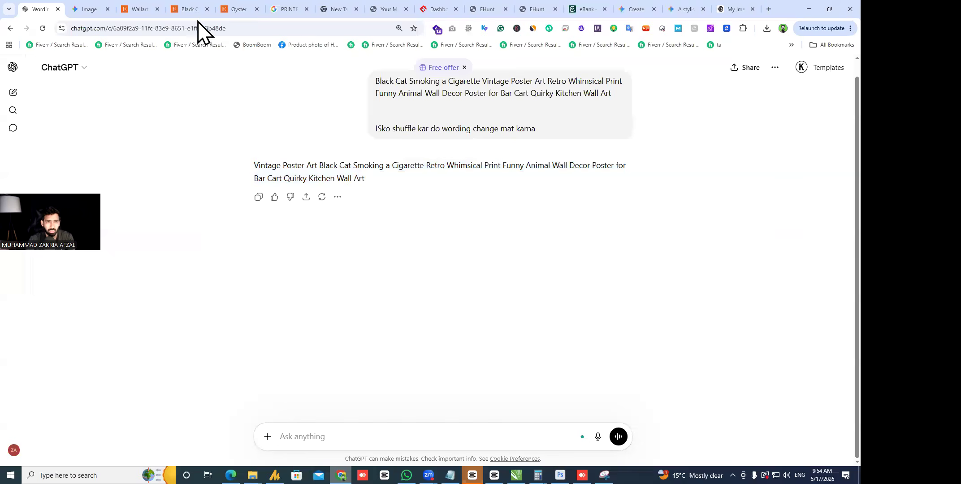
- Expand the black cat Etsy listing's full item description, then bring back the Printify window
{"action": "left_click", "coordinate": [141, 9]}
{"action": "key", "text": "ctrl+Tab"}
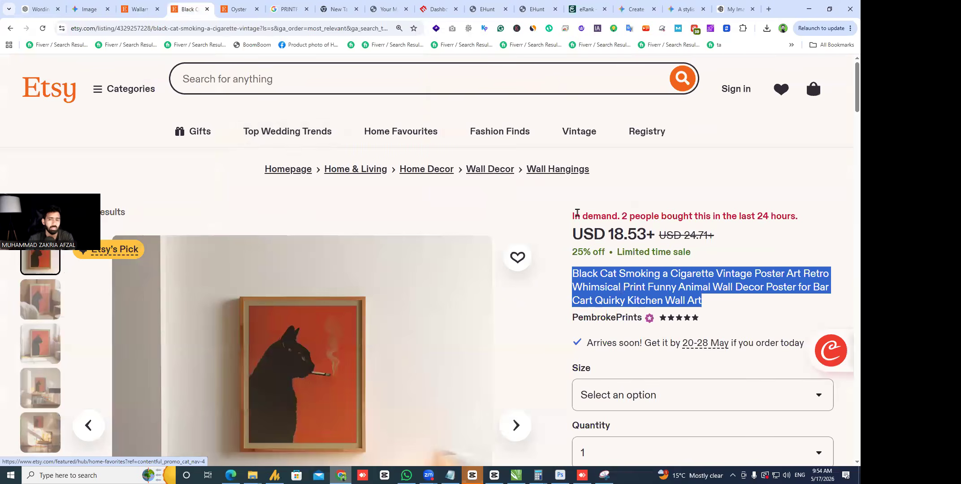
{"action": "scroll", "coordinate": [615, 161], "scroll_direction": "down", "scroll_amount": 10}
{"action": "left_click", "coordinate": [668, 282]}
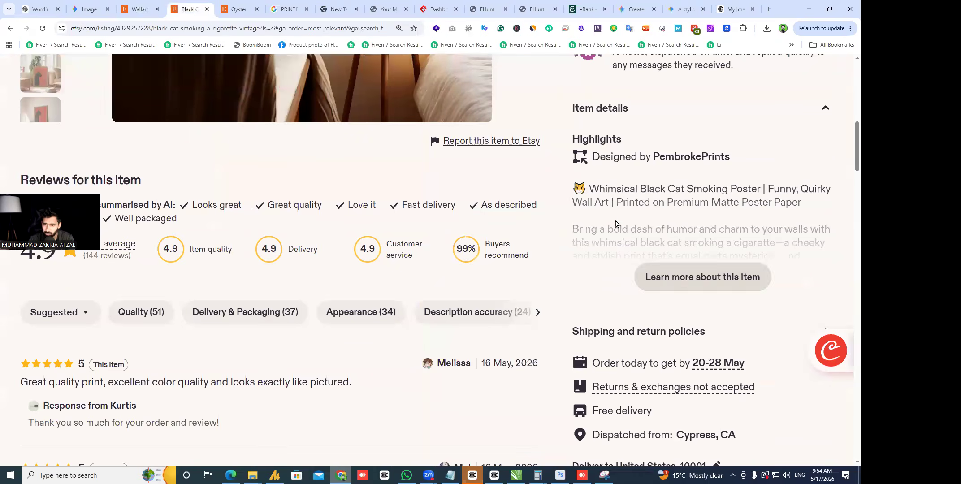
{"action": "left_click", "coordinate": [808, 9]}
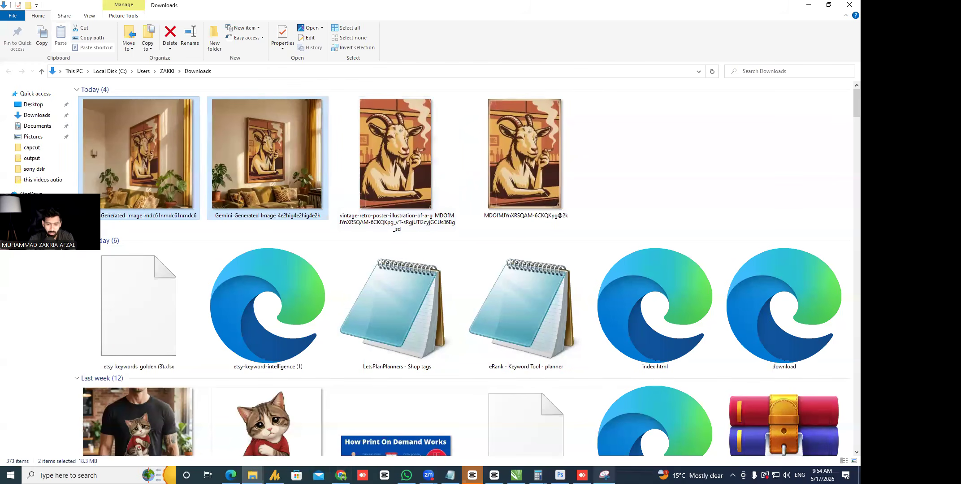
{"action": "left_click", "coordinate": [582, 475]}
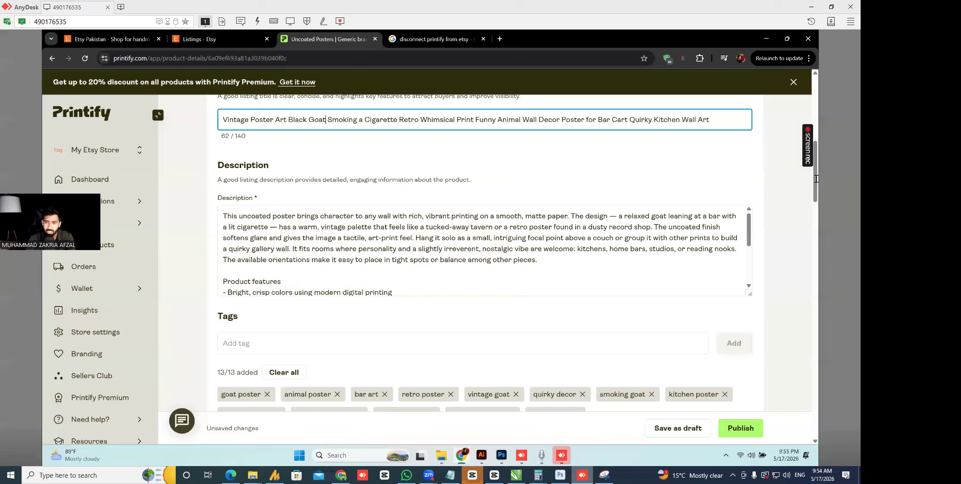
- Scroll down to the Tags and Listing attributes, showing all 13 tags from 'goat poster' to 'small poster'
{"action": "scroll", "coordinate": [816, 195], "scroll_direction": "down", "scroll_amount": 5}
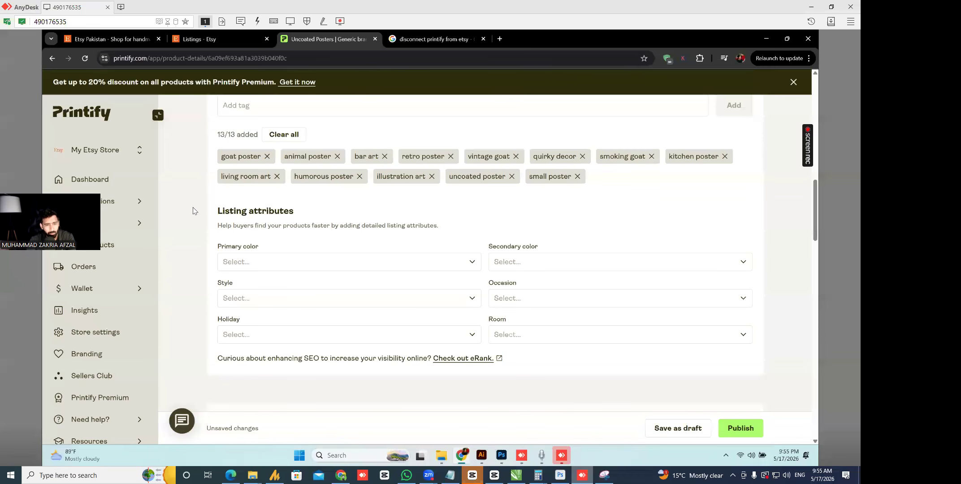
- Check the Primary color choices without picking one, then scroll down to the Shipping section
{"action": "left_click", "coordinate": [383, 260]}
{"action": "left_click", "coordinate": [383, 261]}
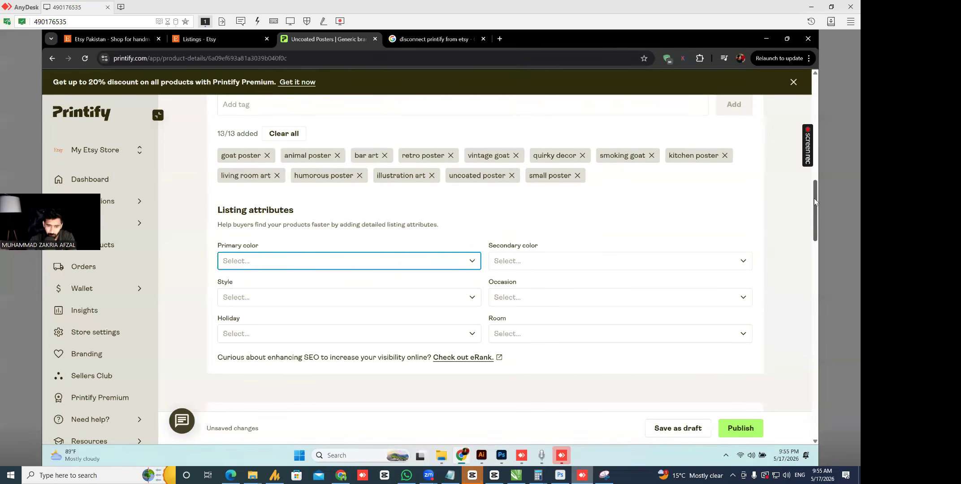
{"action": "left_click", "coordinate": [815, 254]}
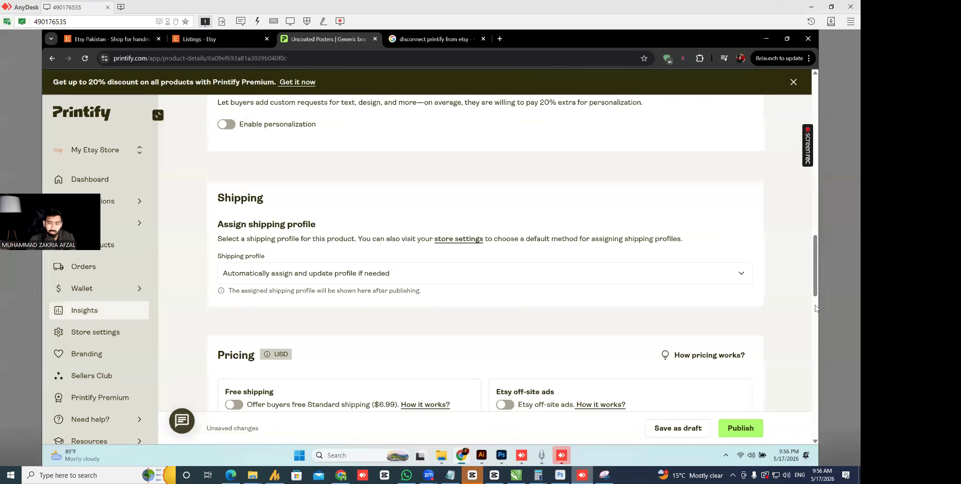
{"action": "scroll", "coordinate": [815, 308], "scroll_direction": "down", "scroll_amount": 5}
- Minimize the remote Printify window and check the Etsy listing's free delivery in Chrome
{"action": "left_click", "coordinate": [809, 7]}
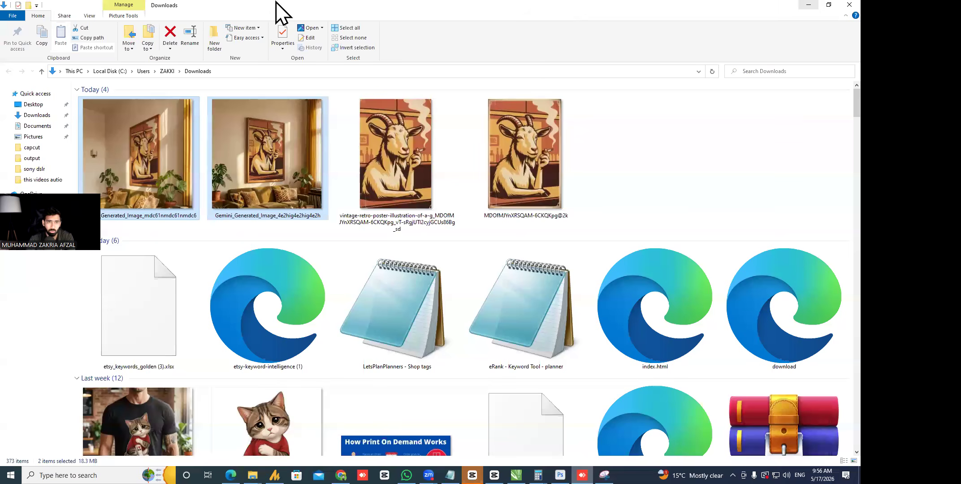
{"action": "left_click", "coordinate": [341, 475]}
{"action": "scroll", "coordinate": [498, 273], "scroll_direction": "up", "scroll_amount": 10}
{"action": "scroll", "coordinate": [561, 221], "scroll_direction": "down", "scroll_amount": 15}
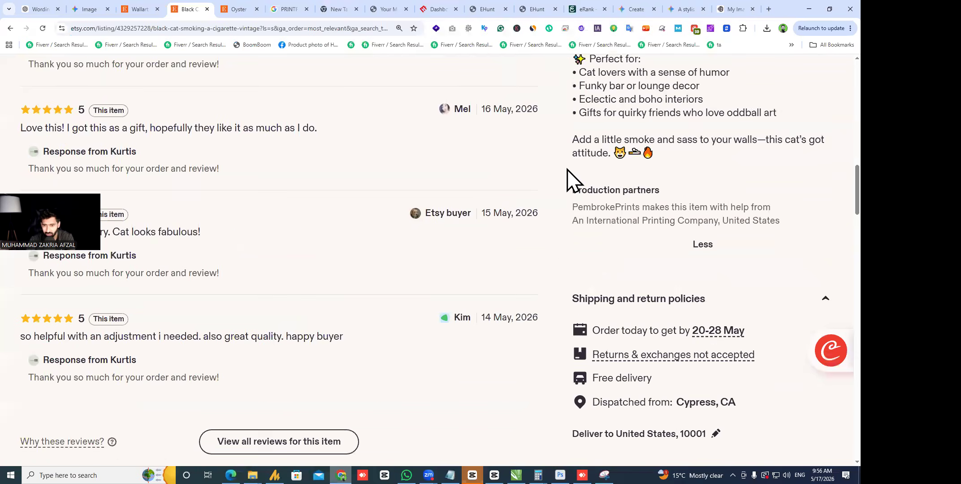
{"action": "scroll", "coordinate": [550, 269], "scroll_direction": "down", "scroll_amount": 2}
{"action": "left_click_drag", "start_coordinate": [652, 291], "coordinate": [589, 292]}
{"action": "scroll", "coordinate": [718, 199], "scroll_direction": "up", "scroll_amount": 15}
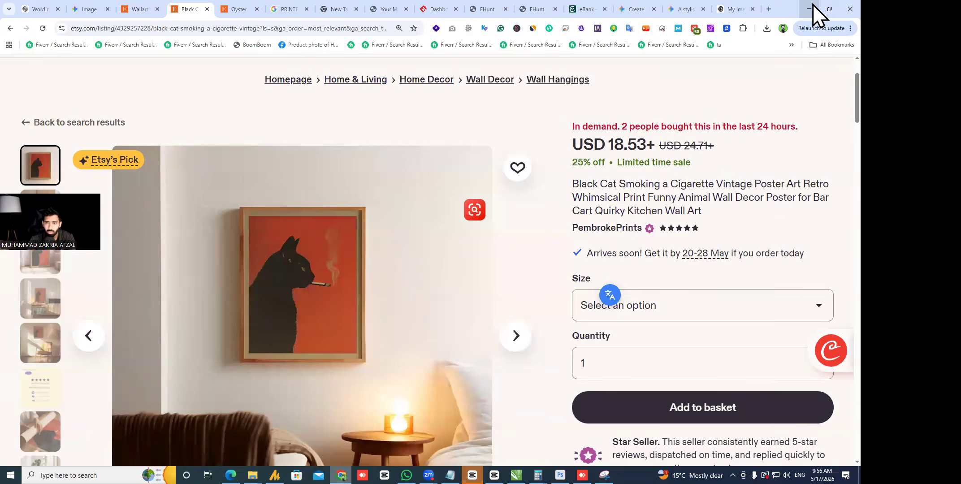
- Hide Chrome and File Explorer to view the Photoshop mockup, then return to Printify
{"action": "left_click", "coordinate": [810, 8]}
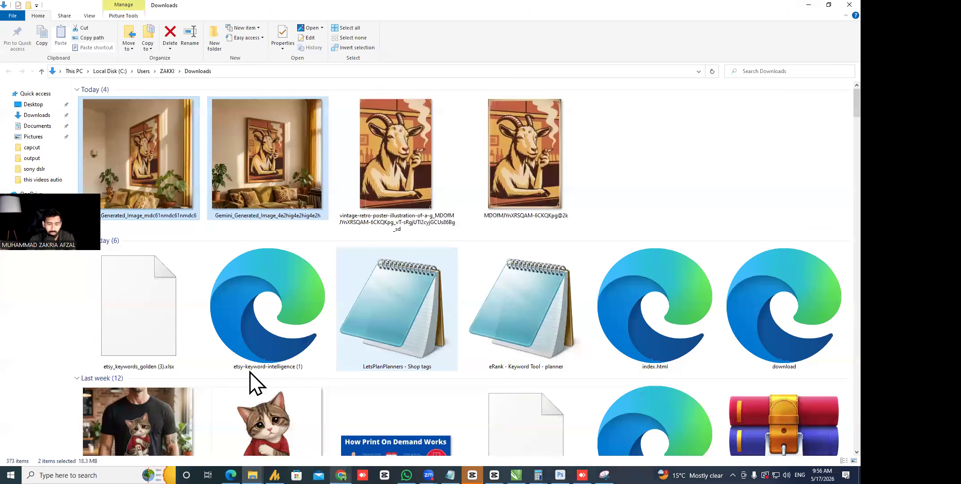
{"action": "left_click", "coordinate": [808, 5]}
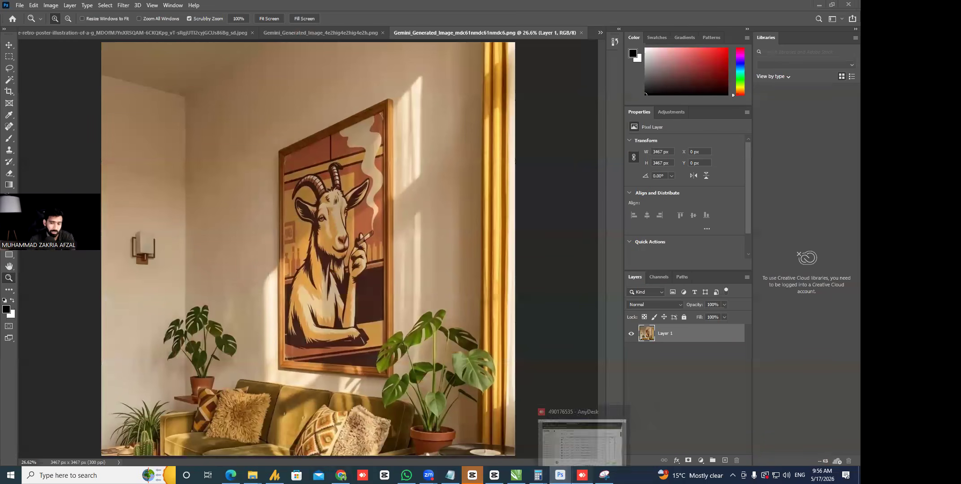
{"action": "left_click", "coordinate": [582, 475]}
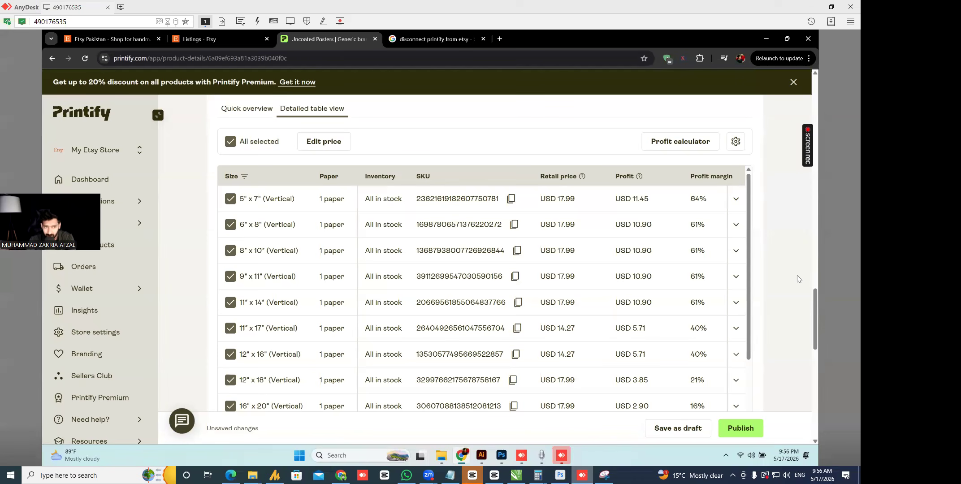
- Recheck the listing title and tags, then scroll down to Personalization, leaving it disabled
{"action": "scroll", "coordinate": [795, 297], "scroll_direction": "up", "scroll_amount": 10}
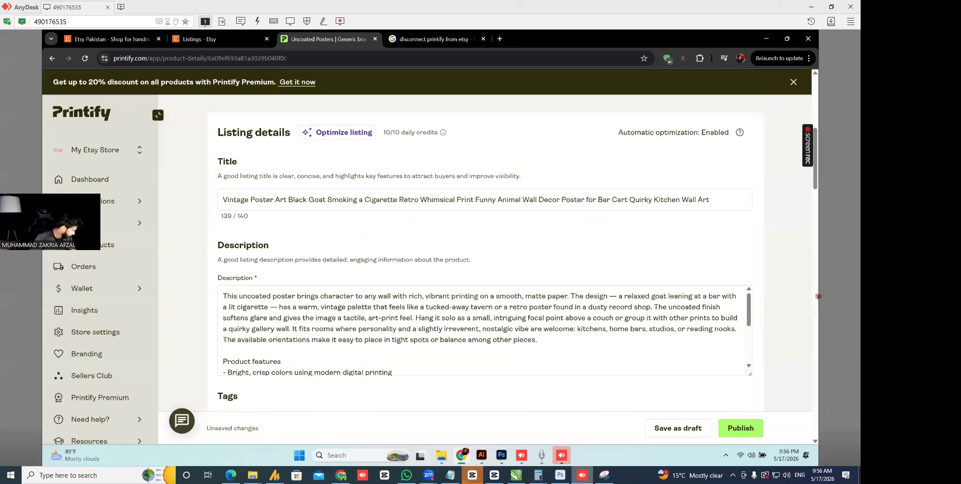
{"action": "right_click", "coordinate": [817, 296]}
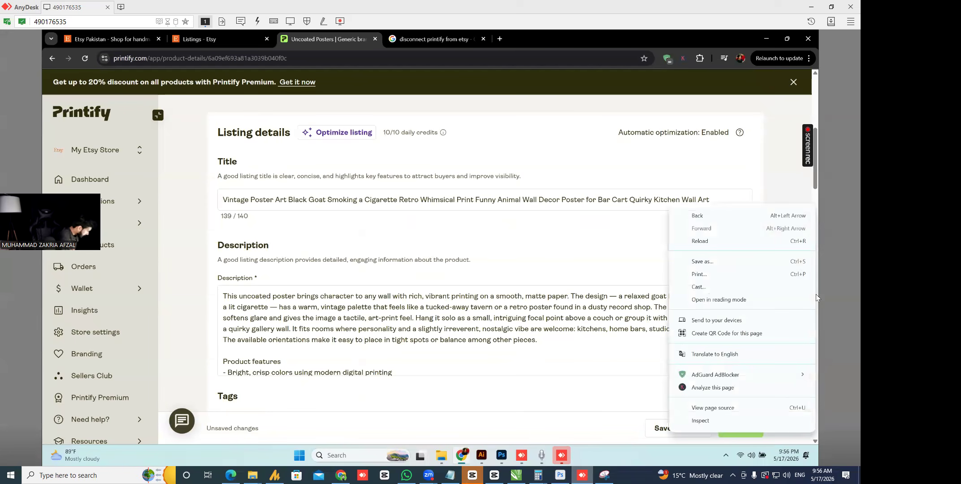
{"action": "left_click", "coordinate": [817, 296]}
{"action": "scroll", "coordinate": [817, 296], "scroll_direction": "down", "scroll_amount": 7}
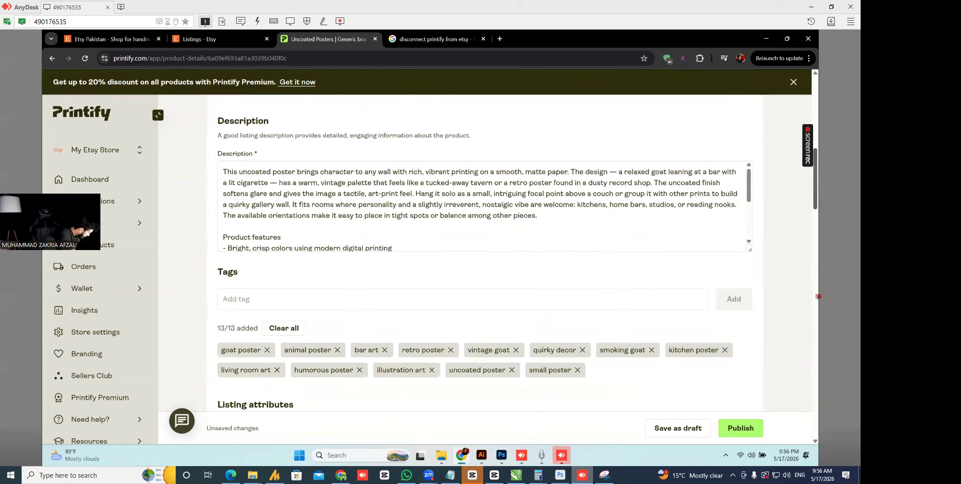
{"action": "scroll", "coordinate": [818, 296], "scroll_direction": "down", "scroll_amount": 1}
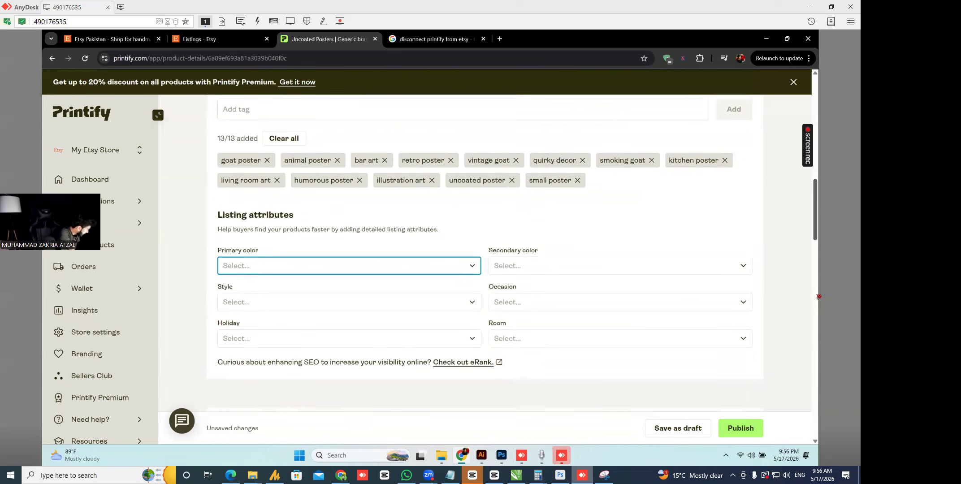
{"action": "scroll", "coordinate": [817, 297], "scroll_direction": "down", "scroll_amount": 5}
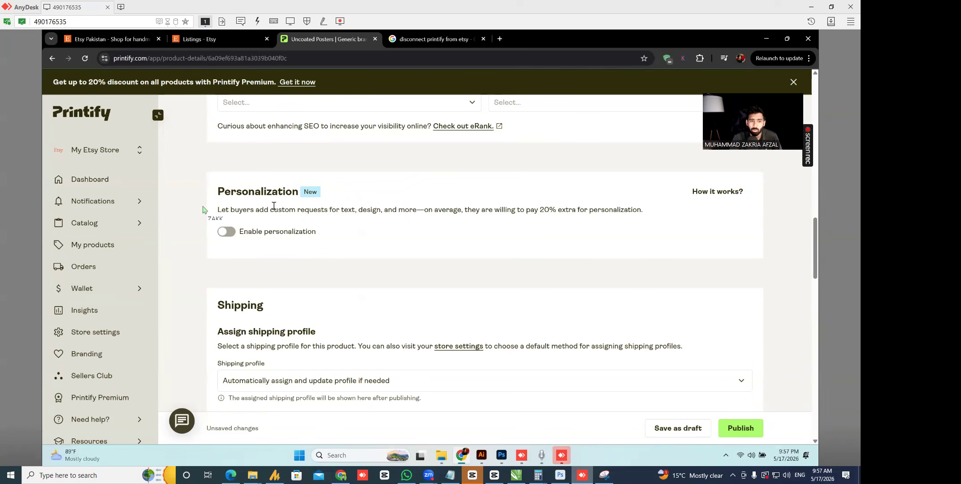
{"action": "left_click", "coordinate": [228, 231]}
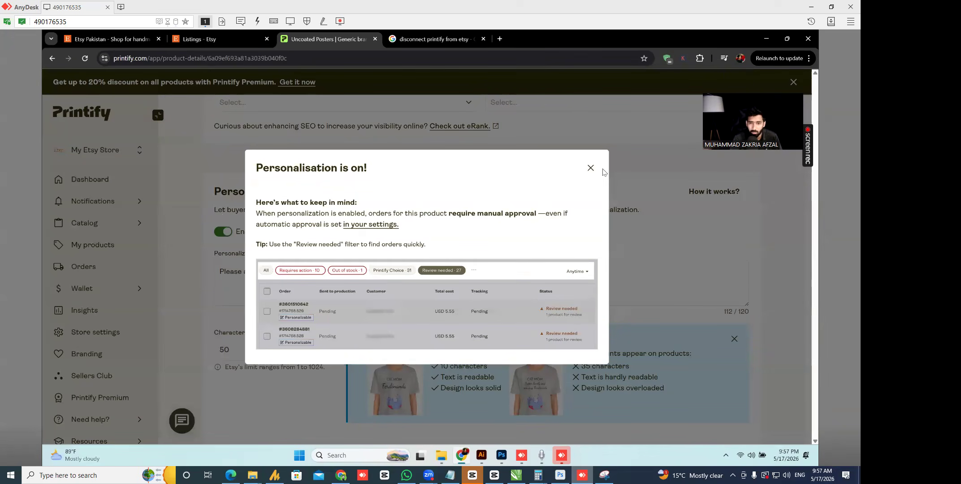
{"action": "left_click", "coordinate": [590, 167]}
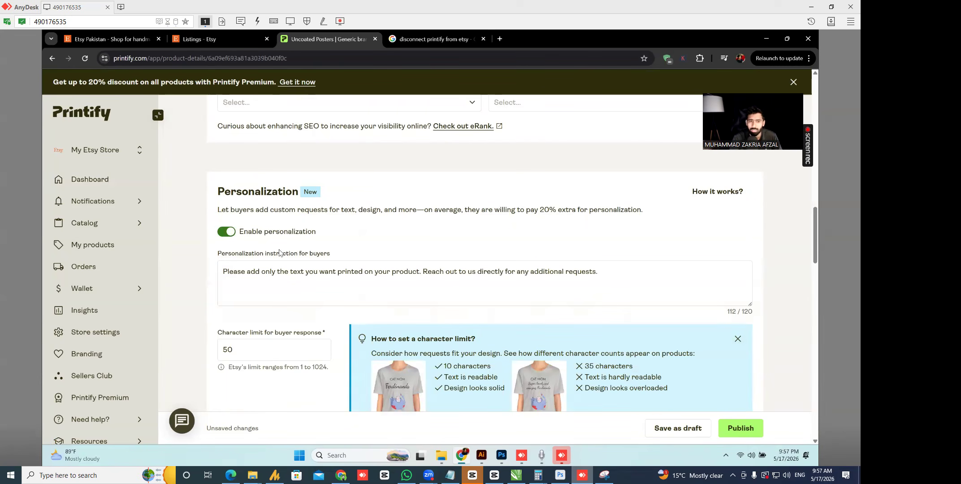
{"action": "left_click_drag", "start_coordinate": [817, 225], "coordinate": [816, 226]}
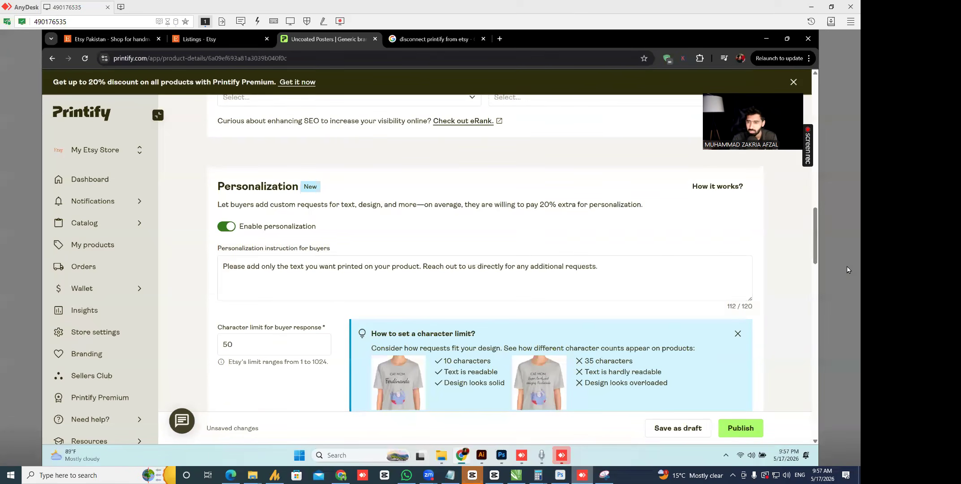
{"action": "left_click_drag", "start_coordinate": [815, 230], "coordinate": [814, 236]}
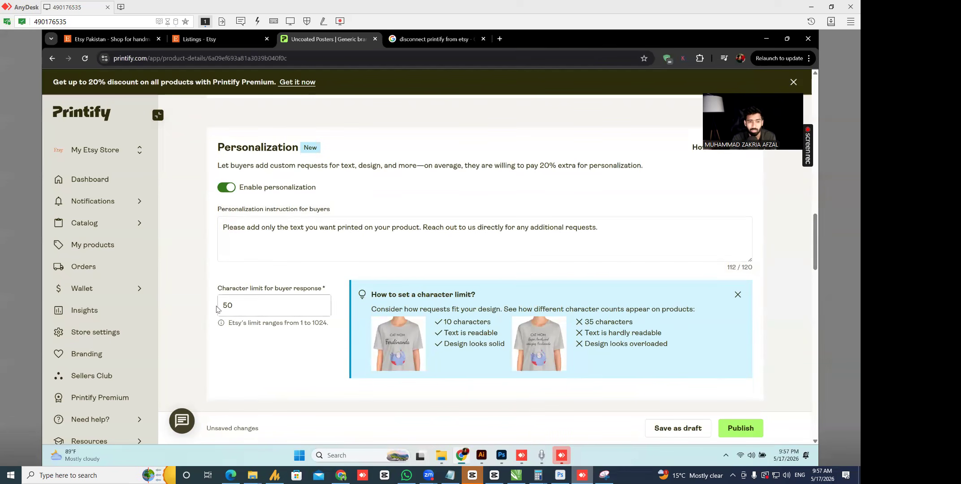
{"action": "left_click", "coordinate": [256, 305]}
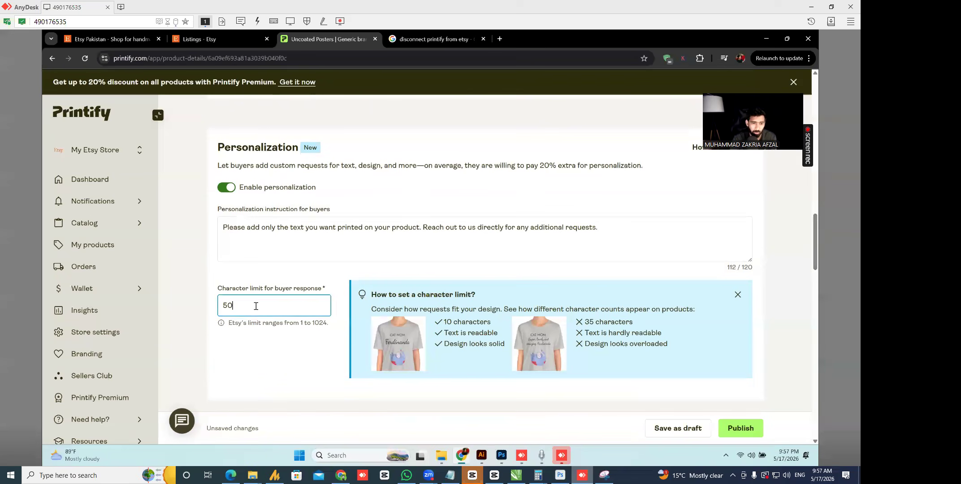
{"action": "left_click", "coordinate": [225, 192]}
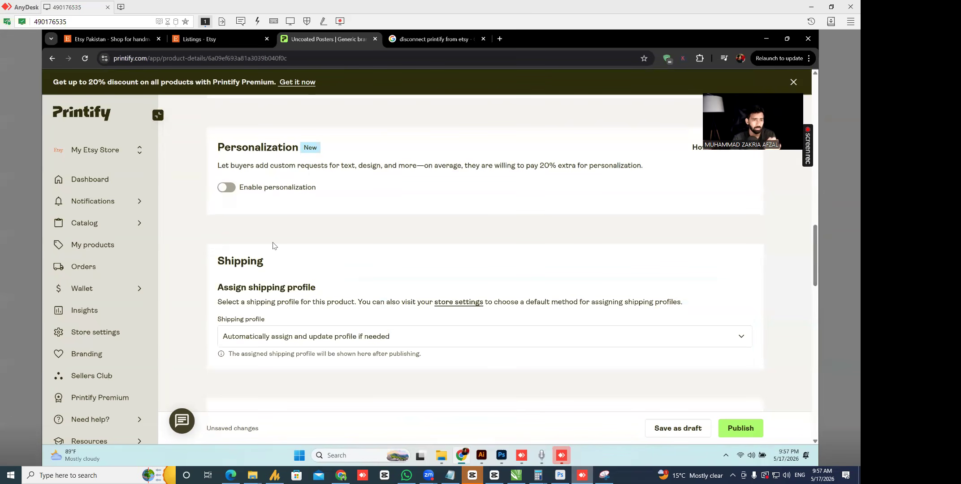
{"action": "left_click_drag", "start_coordinate": [814, 239], "coordinate": [819, 260]}
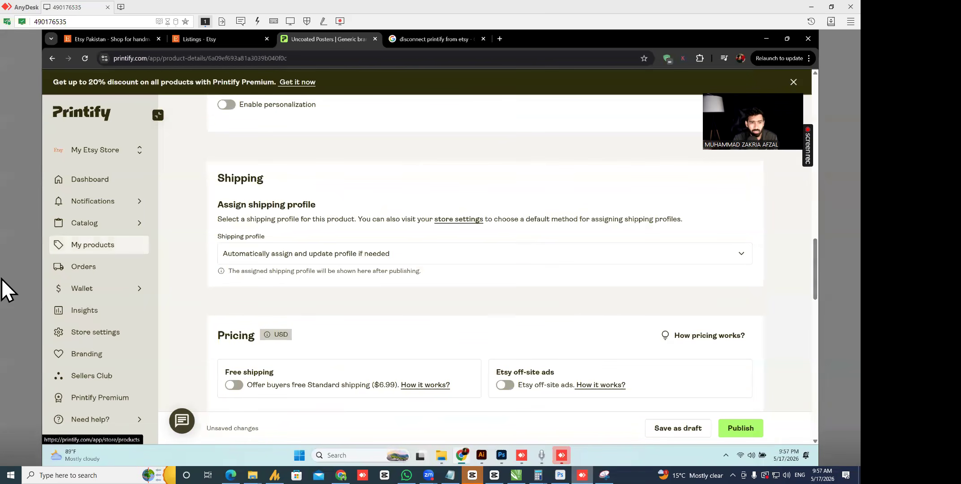
{"action": "left_click", "coordinate": [421, 254]}
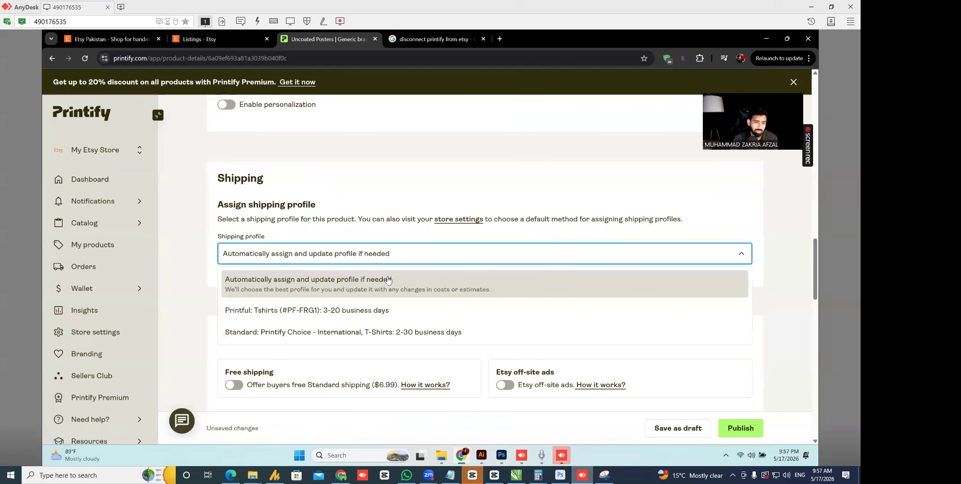
{"action": "left_click", "coordinate": [388, 191]}
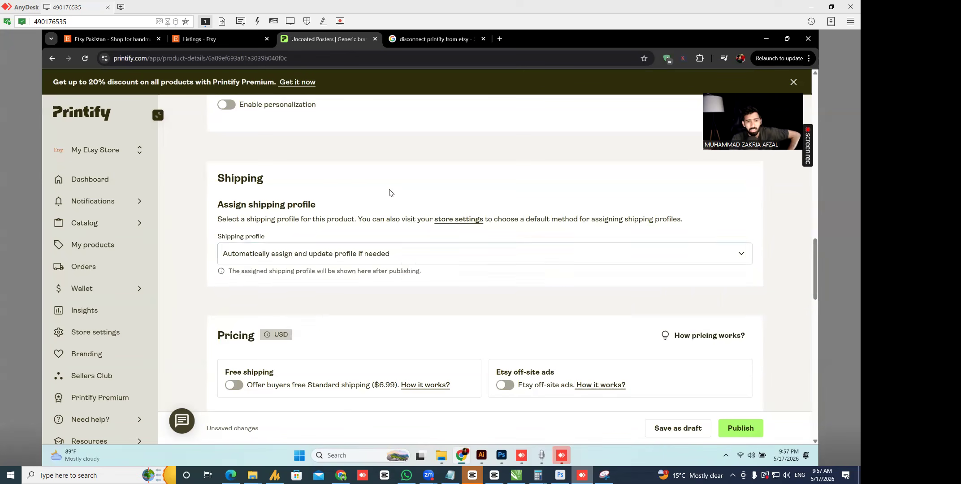
{"action": "left_click", "coordinate": [400, 263]}
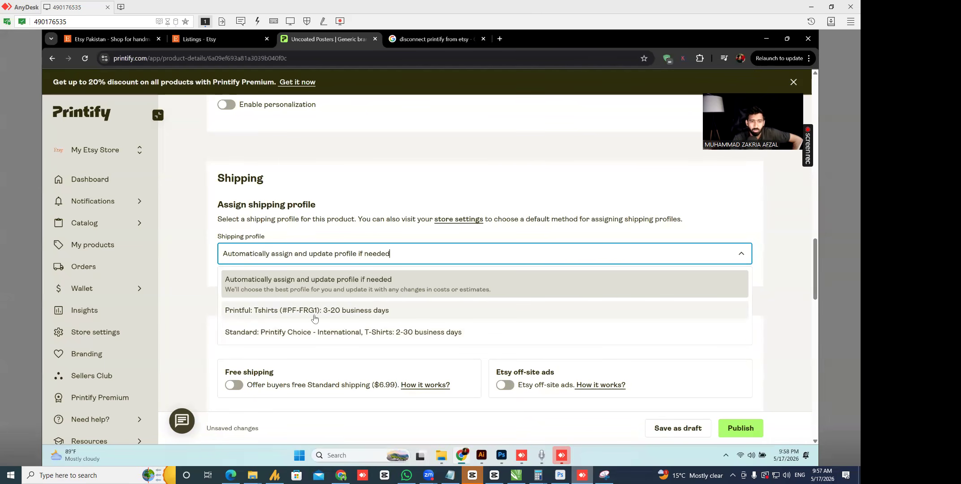
{"action": "left_click", "coordinate": [272, 280]}
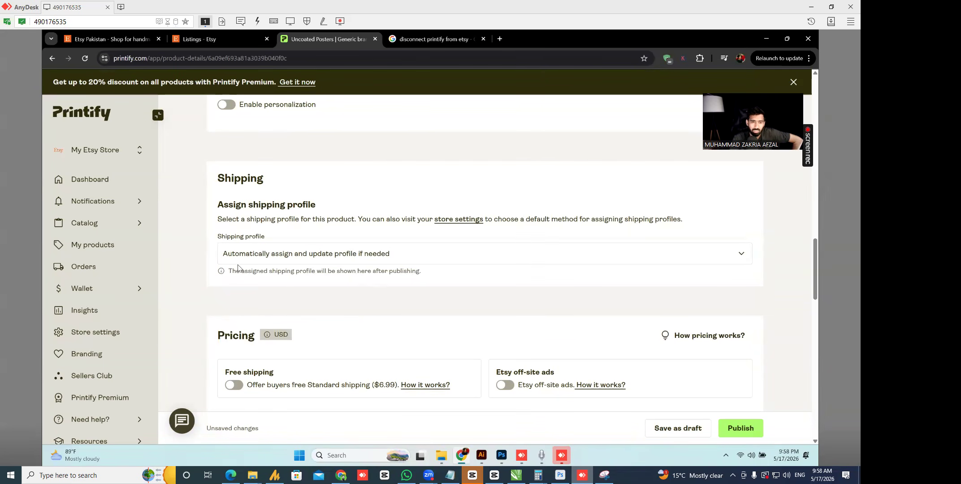
- Turn on free shipping so buyers don't pay the $6.99 Standard shipping cost
{"action": "scroll", "coordinate": [817, 252], "scroll_direction": "down", "scroll_amount": 3}
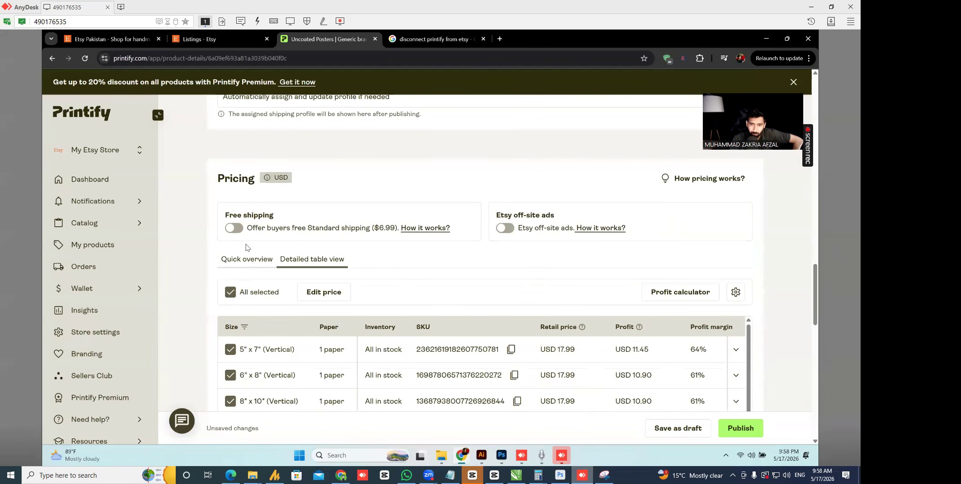
{"action": "left_click", "coordinate": [234, 228]}
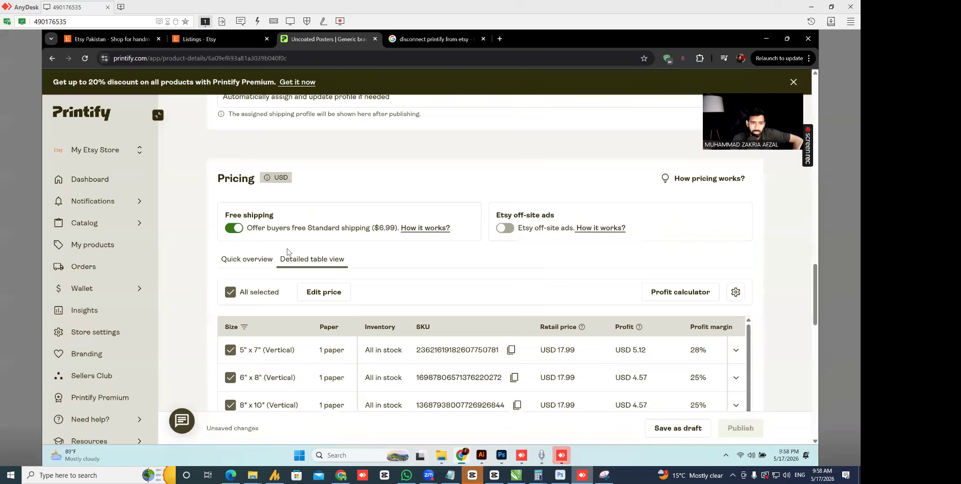
{"action": "left_click", "coordinate": [590, 164]}
{"action": "left_click_drag", "start_coordinate": [371, 235], "coordinate": [396, 235]}
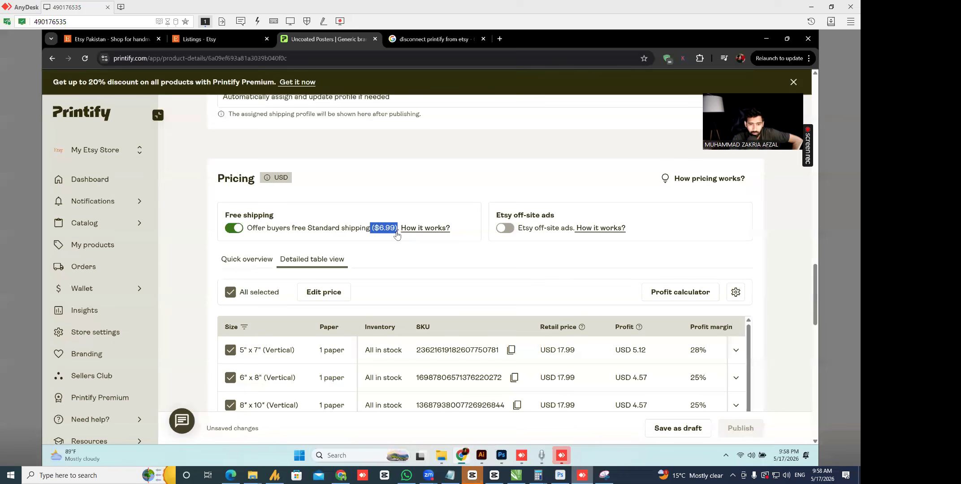
{"action": "left_click", "coordinate": [235, 230]}
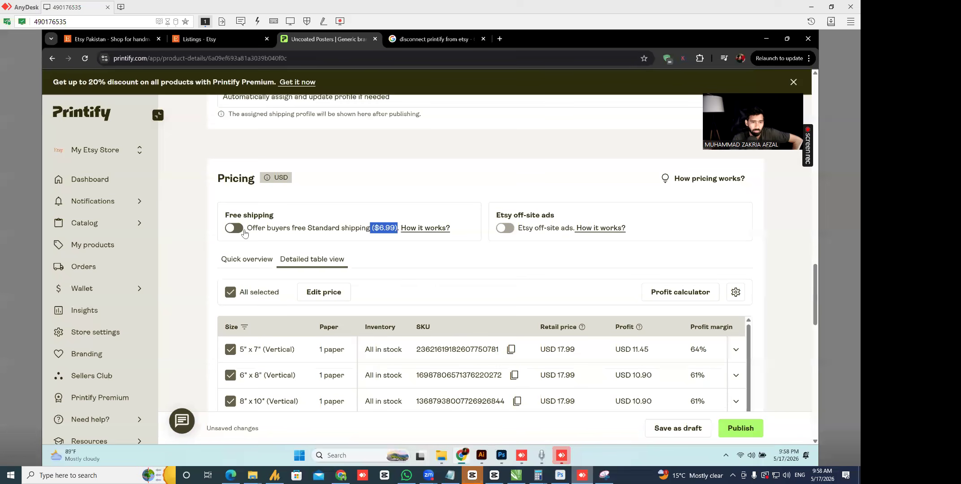
{"action": "left_click", "coordinate": [394, 268]}
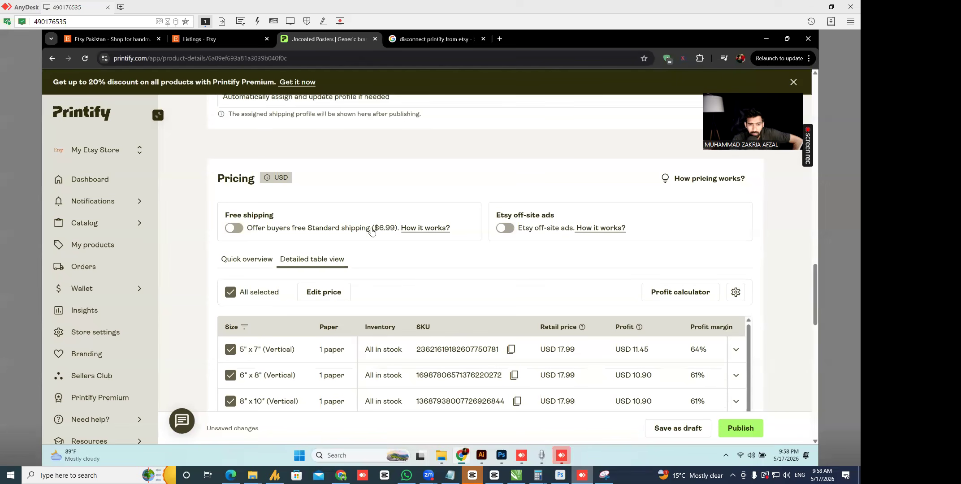
{"action": "left_click_drag", "start_coordinate": [372, 229], "coordinate": [398, 235]}
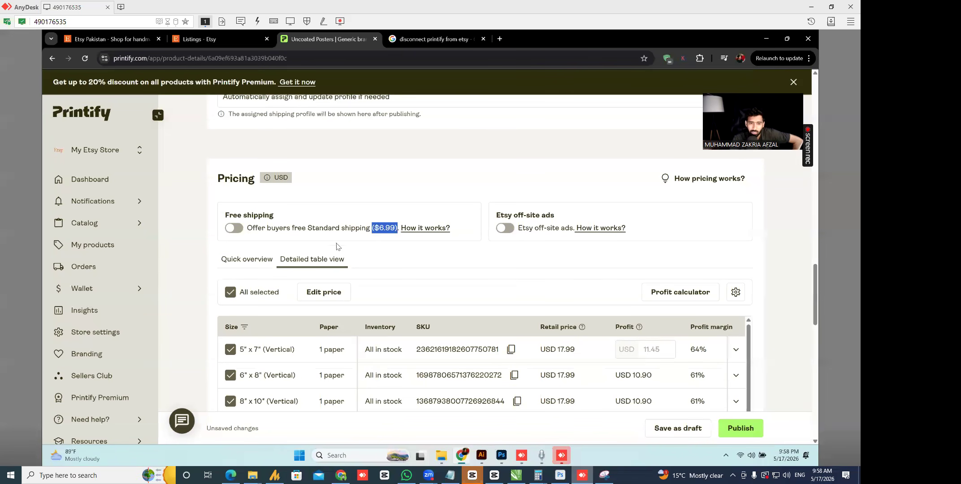
{"action": "left_click", "coordinate": [233, 228]}
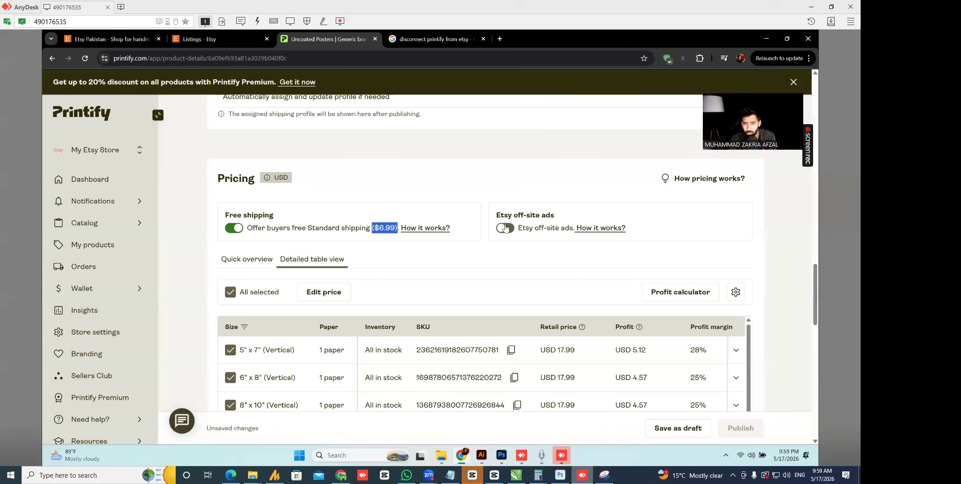
- Try Etsy off-site ads at 12% and 15%, then leave off-site ads switched off
{"action": "left_click", "coordinate": [506, 228]}
{"action": "left_click", "coordinate": [682, 231]}
{"action": "left_click", "coordinate": [644, 231]}
{"action": "left_click", "coordinate": [677, 228]}
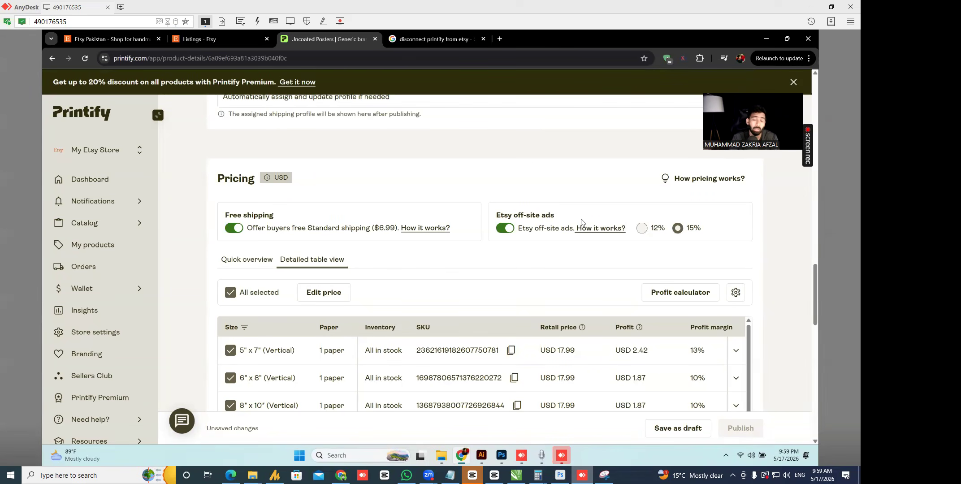
{"action": "left_click", "coordinate": [506, 228]}
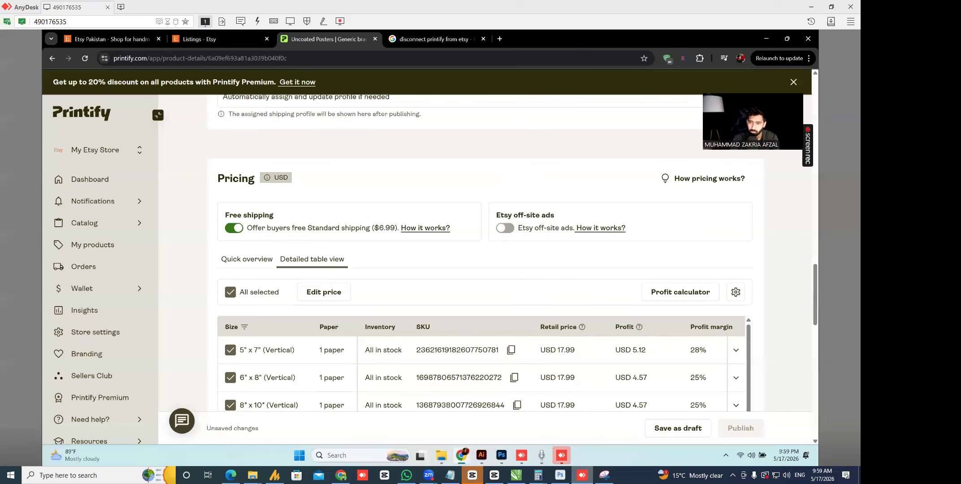
{"action": "left_click_drag", "start_coordinate": [815, 284], "coordinate": [814, 291]}
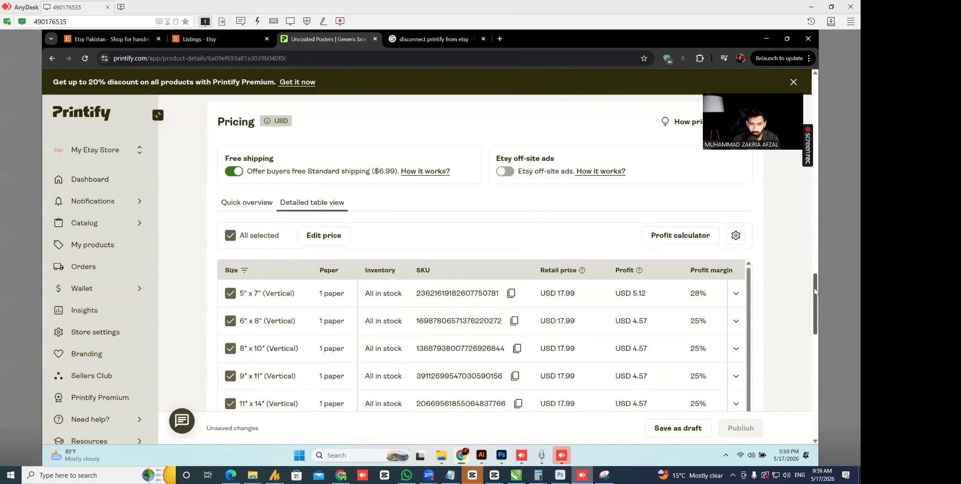
- Explore bulk price, profit and margin editing, applying a 0% margin to all 14 variants
{"action": "left_click", "coordinate": [347, 236]}
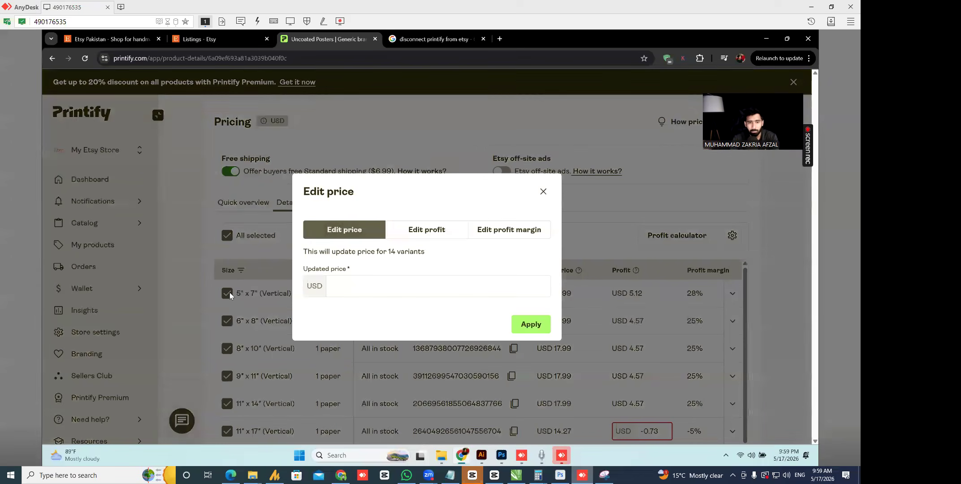
{"action": "left_click", "coordinate": [354, 296]}
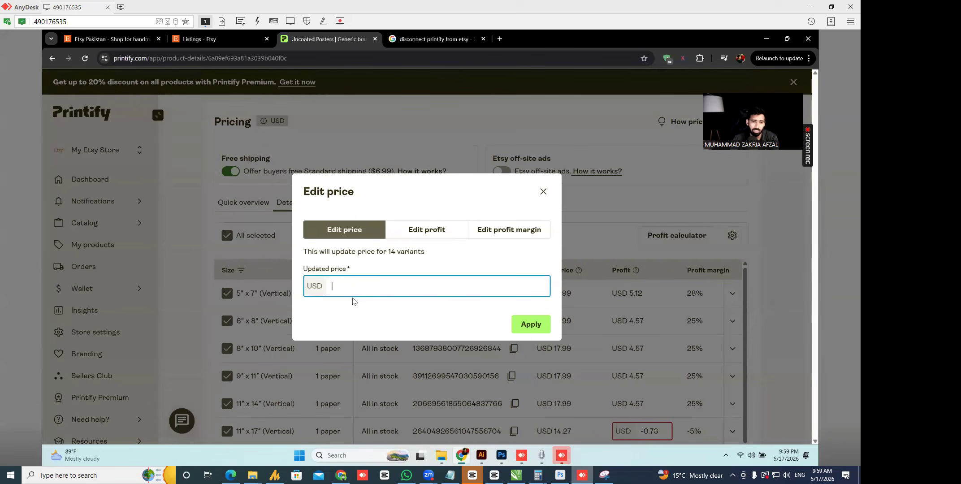
{"action": "left_click", "coordinate": [428, 230]}
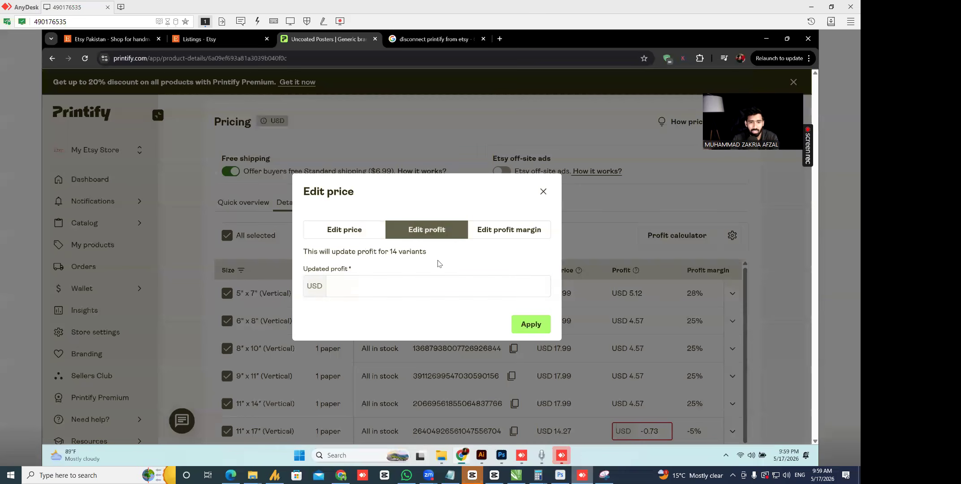
{"action": "left_click", "coordinate": [417, 286]}
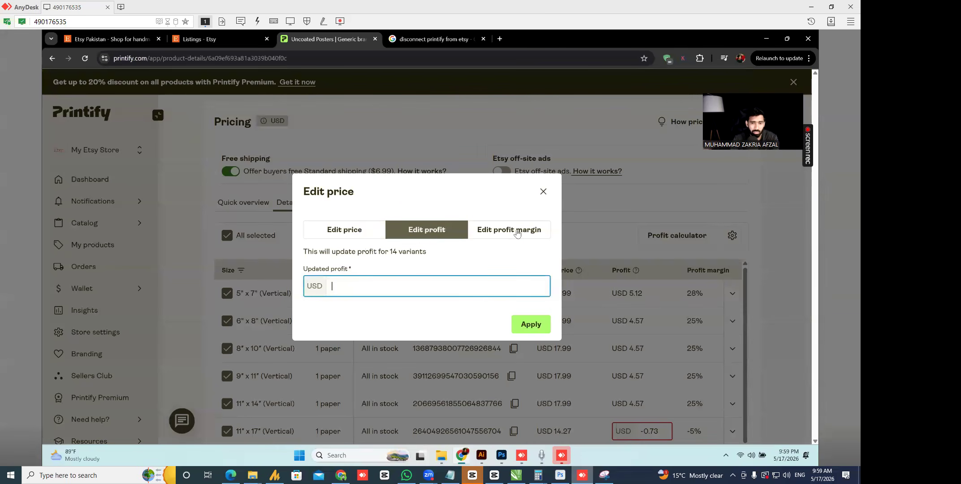
{"action": "left_click", "coordinate": [517, 233]}
{"action": "left_click", "coordinate": [424, 292]}
{"action": "type", "text": "00"}
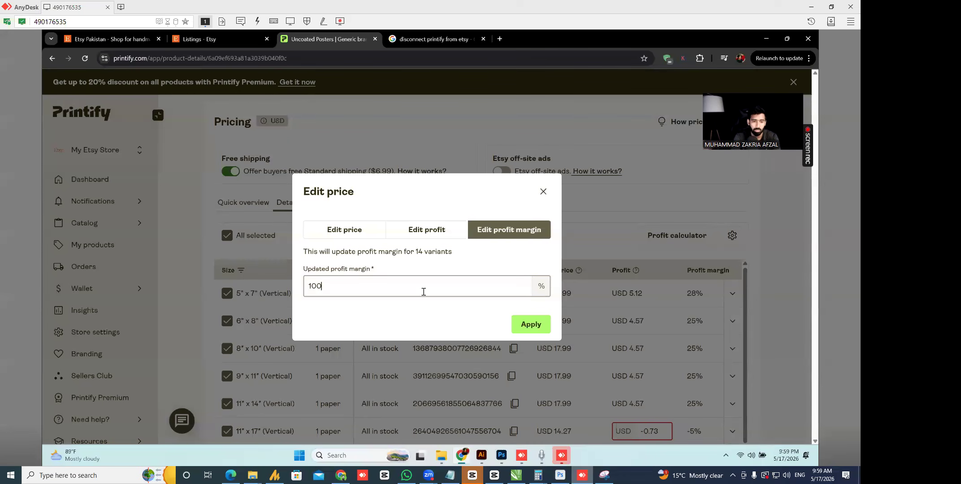
{"action": "left_click", "coordinate": [522, 327]}
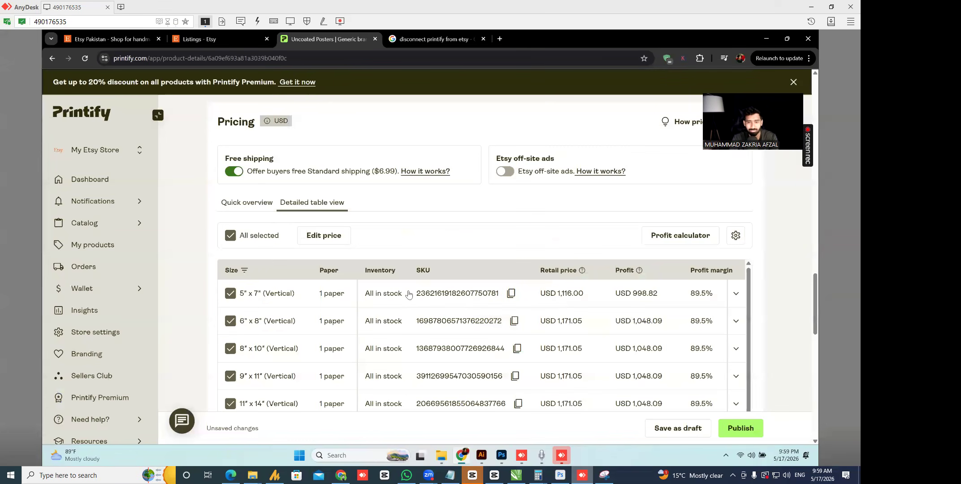
- Apply a fixed USD 5.00 profit to all variants
{"action": "left_click", "coordinate": [324, 235]}
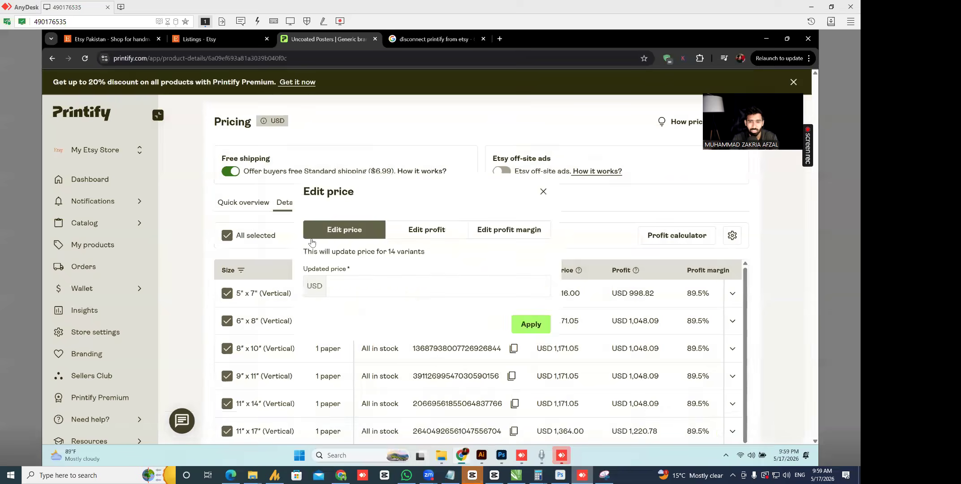
{"action": "left_click", "coordinate": [494, 236]}
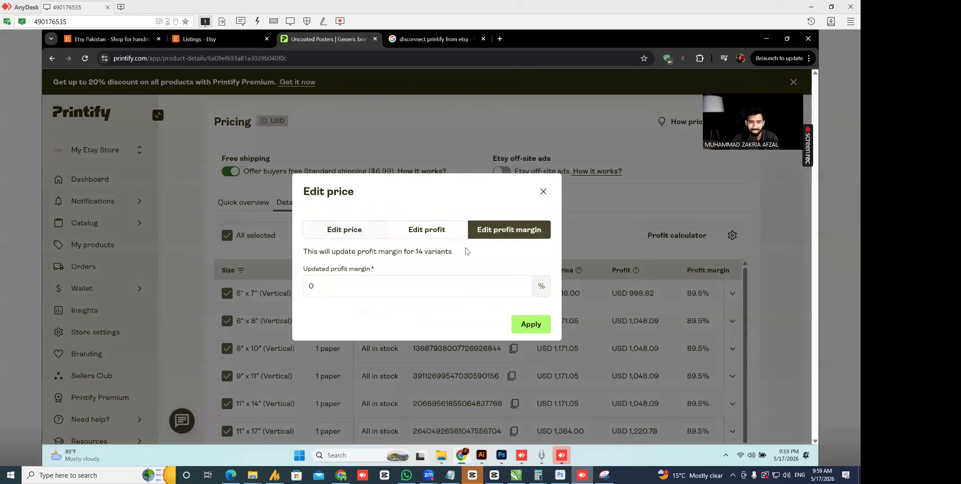
{"action": "left_click", "coordinate": [426, 233]}
{"action": "left_click", "coordinate": [390, 292]}
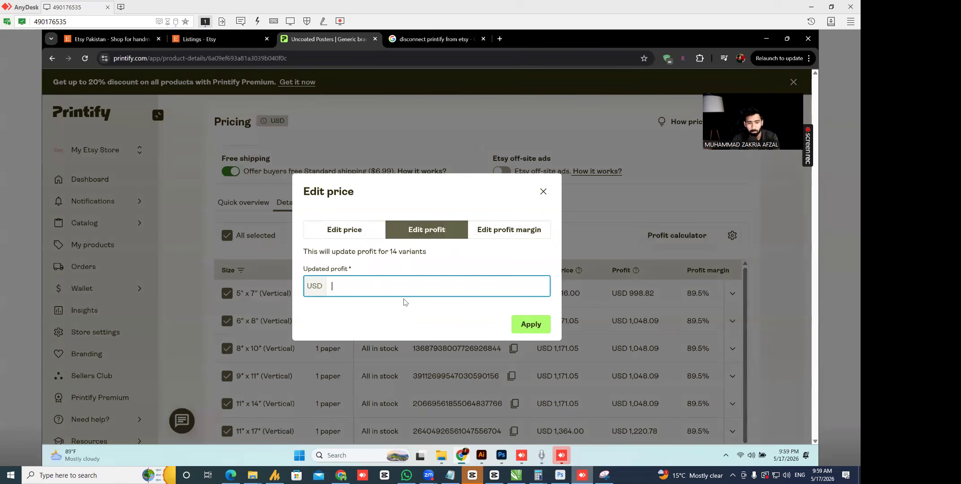
{"action": "left_click", "coordinate": [530, 325]}
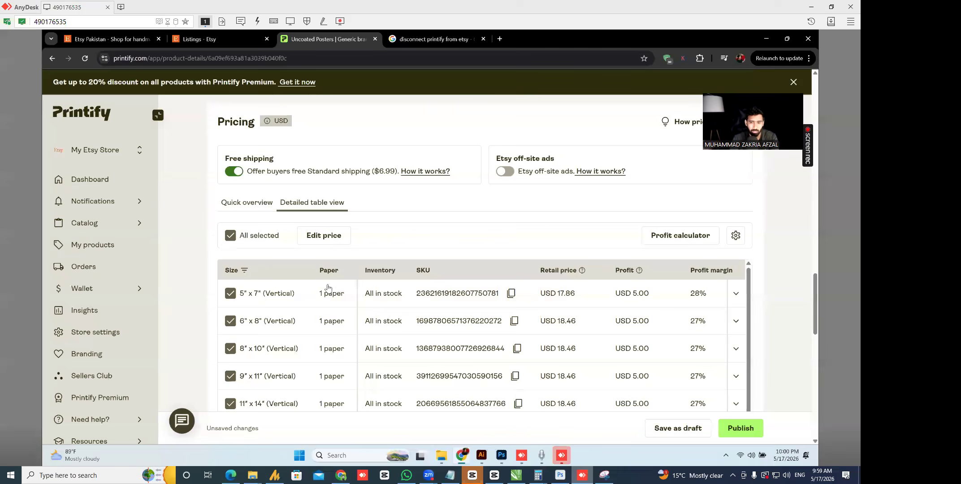
- Try 10% and then 20% profit margins across all variants
{"action": "left_click", "coordinate": [319, 236]}
{"action": "left_click", "coordinate": [510, 230]}
{"action": "left_click", "coordinate": [388, 285]}
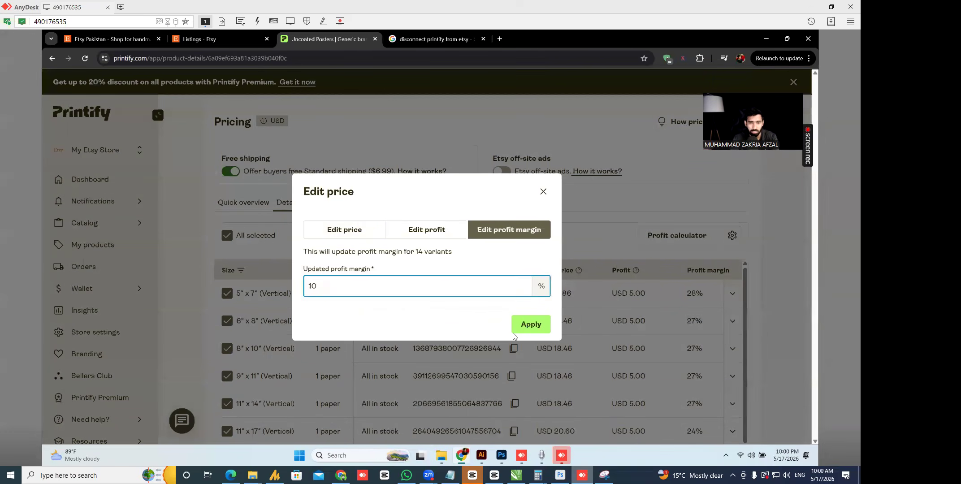
{"action": "left_click", "coordinate": [513, 332]}
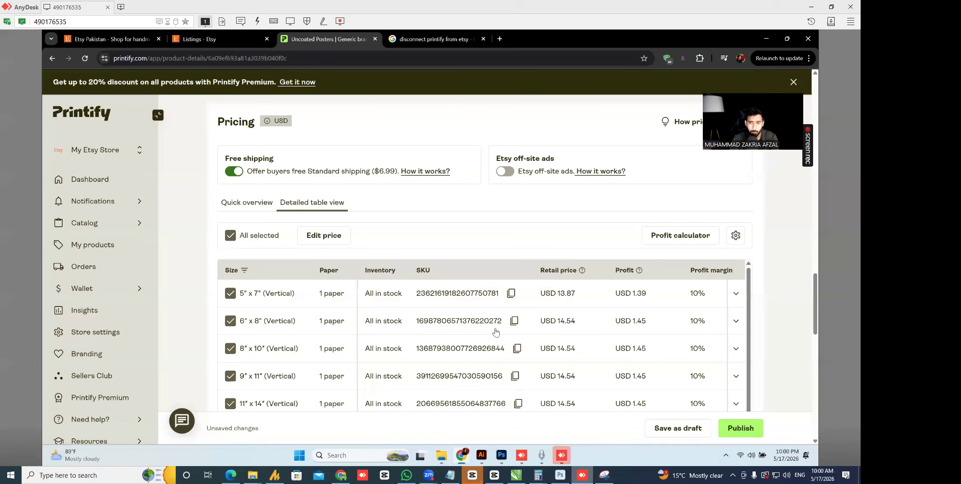
{"action": "left_click", "coordinate": [323, 236]}
{"action": "left_click", "coordinate": [515, 230]}
{"action": "left_click", "coordinate": [408, 287]}
{"action": "key", "text": "BackSpace"}
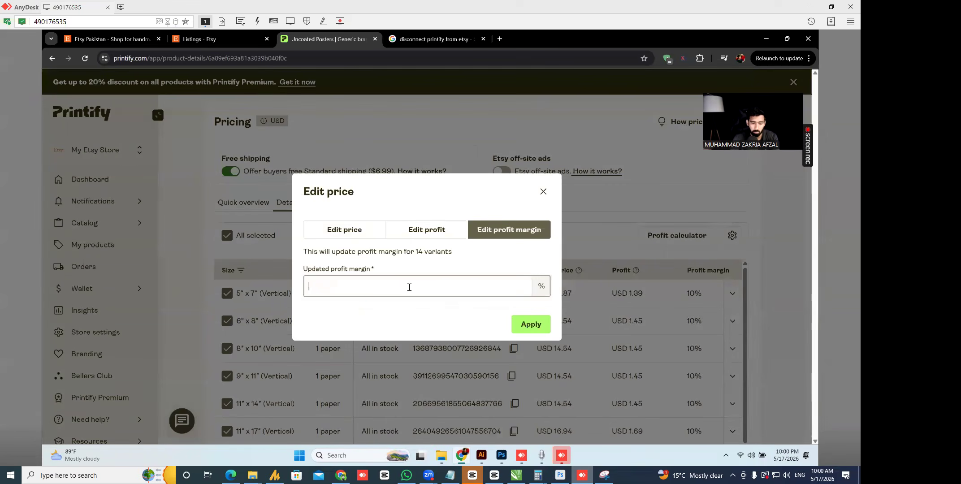
{"action": "left_click", "coordinate": [531, 324]}
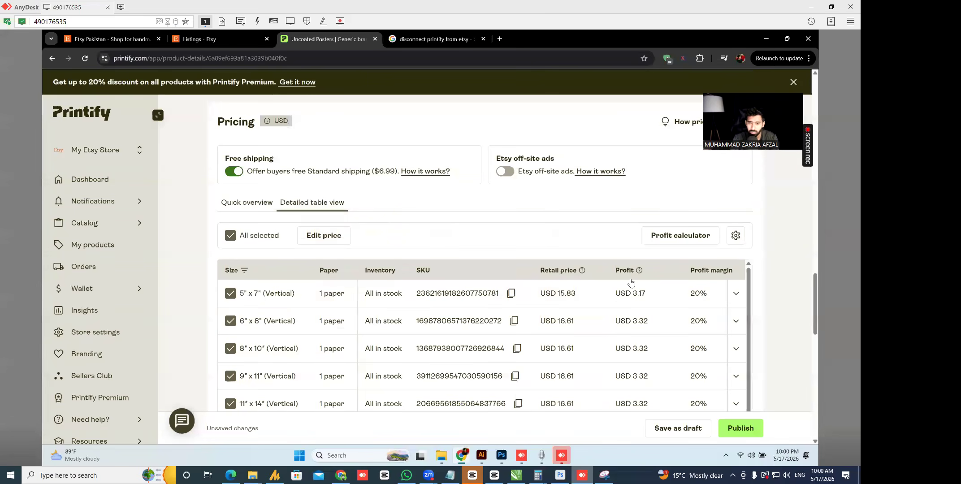
- Apply a 30% profit margin to all 14 variants, making 5"×7" retail USD 18.44
{"action": "left_click", "coordinate": [324, 235]}
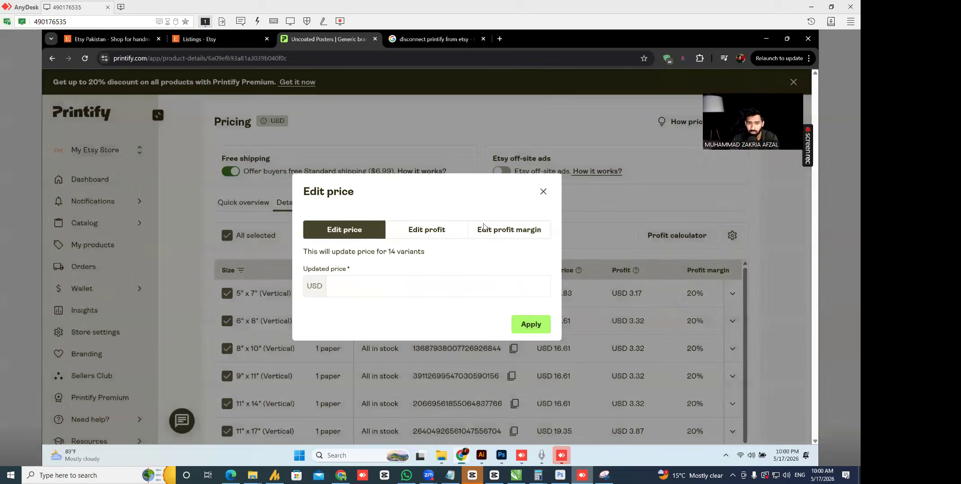
{"action": "left_click", "coordinate": [493, 234]}
{"action": "left_click", "coordinate": [412, 286]}
{"action": "key", "text": "BackSpace"}
{"action": "type", "text": "30"}
{"action": "left_click", "coordinate": [531, 324]}
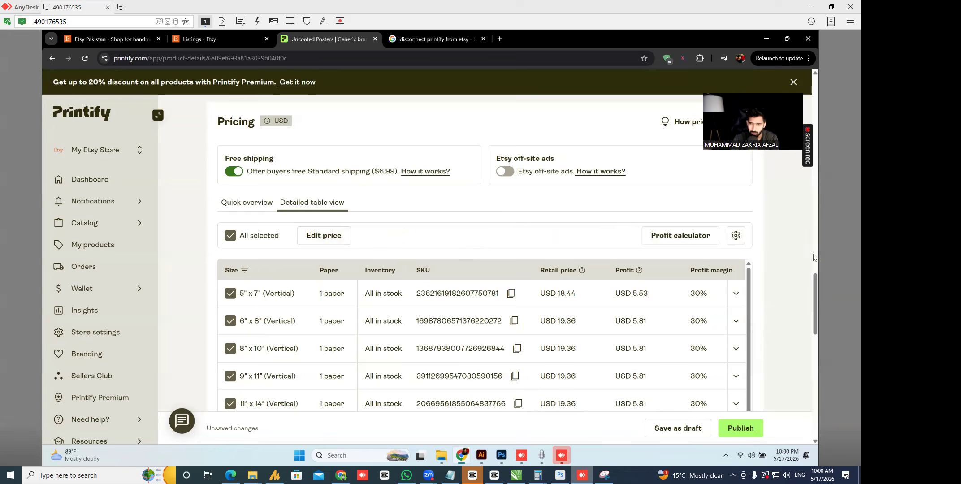
{"action": "scroll", "coordinate": [818, 301], "scroll_direction": "down", "scroll_amount": 2}
{"action": "left_click_drag", "start_coordinate": [817, 299], "coordinate": [817, 306]}
- Change the 5" x 7" row's profit margin to 20%, pricing it at USD 15.83
{"action": "left_click", "coordinate": [701, 184]}
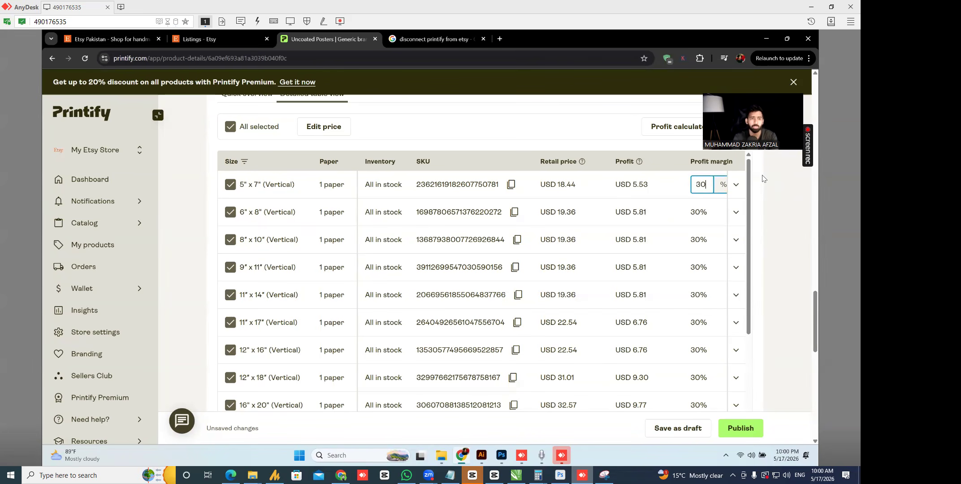
{"action": "key", "text": "BackSpace"}
{"action": "key", "text": "BackSpace"}
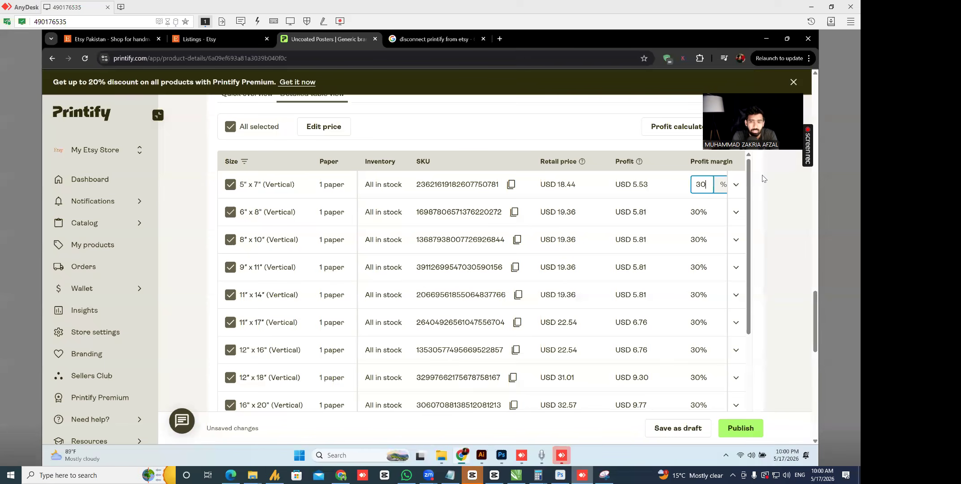
{"action": "type", "text": "10"}
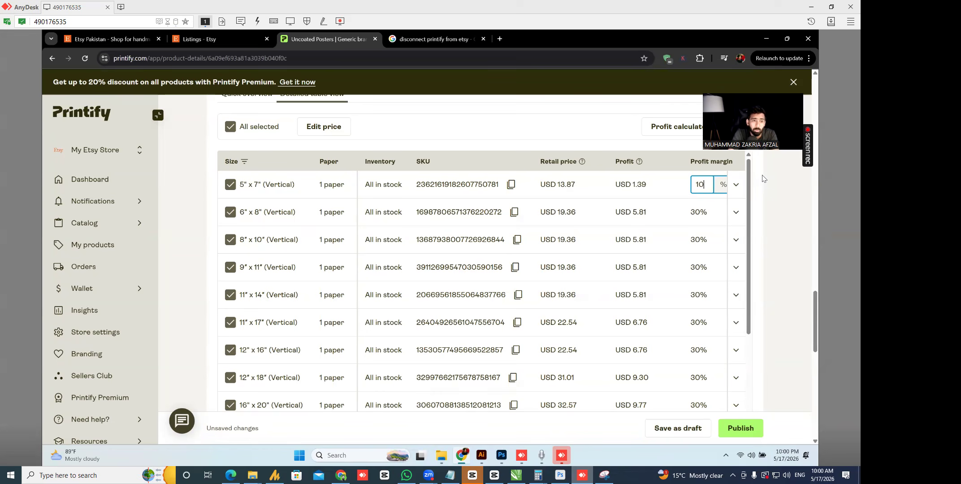
{"action": "key", "text": "BackSpace"}
{"action": "key", "text": "BackSpace"}
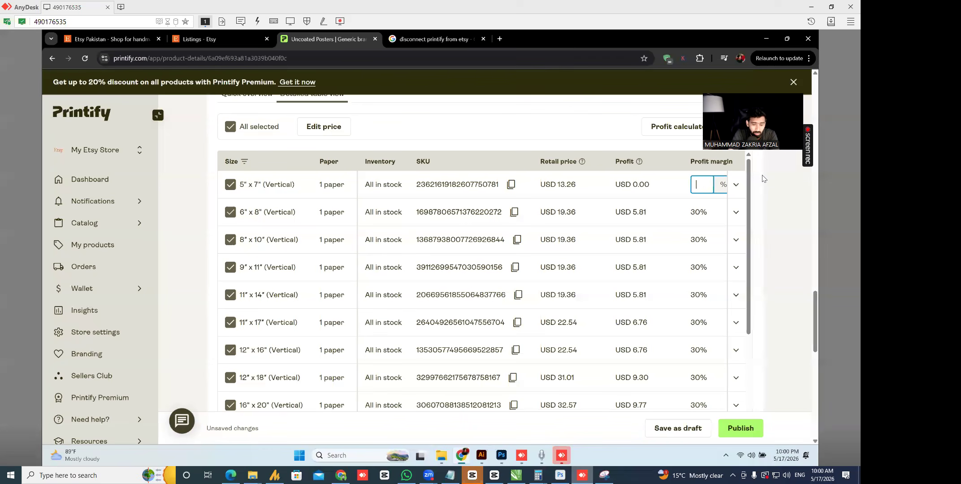
{"action": "type", "text": "20"}
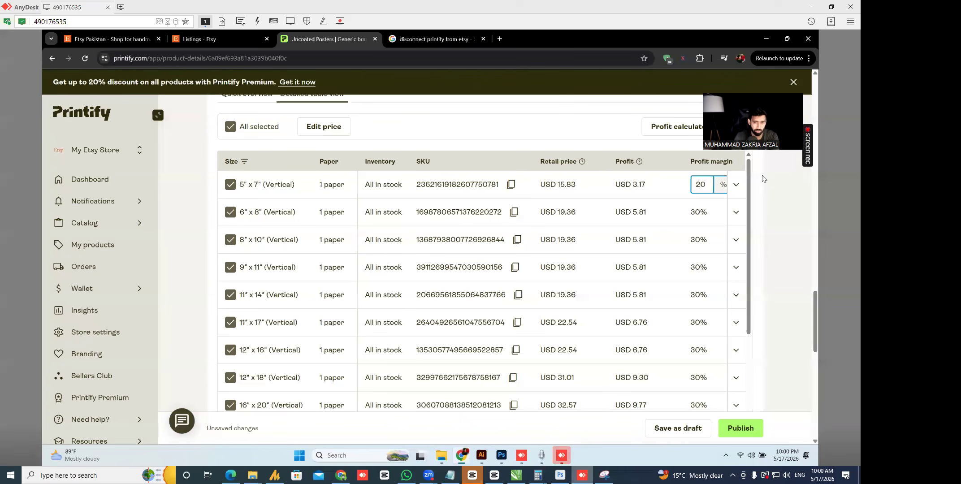
{"action": "left_click", "coordinate": [787, 207]}
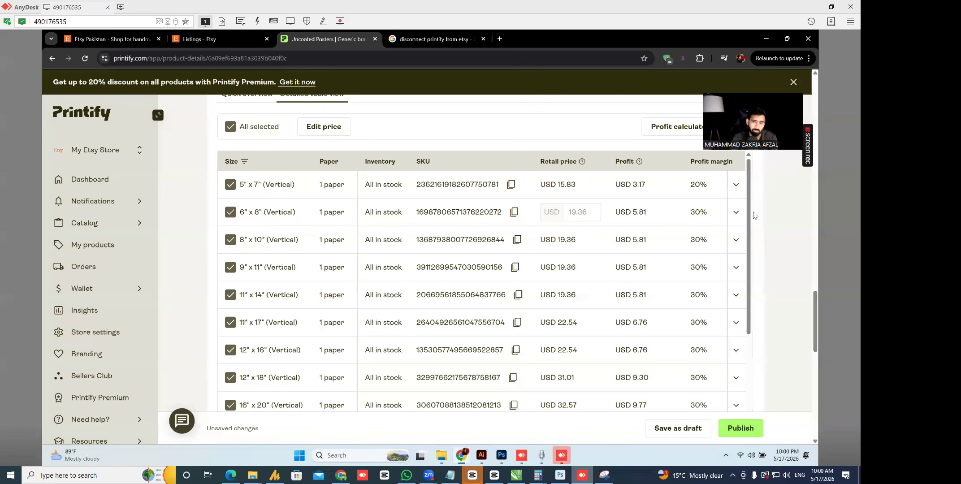
{"action": "scroll", "coordinate": [814, 348], "scroll_direction": "up", "scroll_amount": 1}
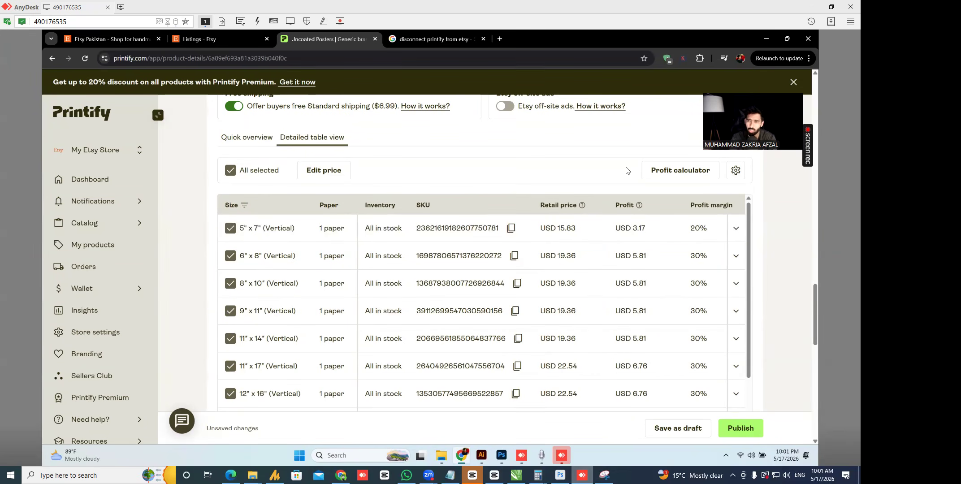
{"action": "left_click", "coordinate": [811, 7]}
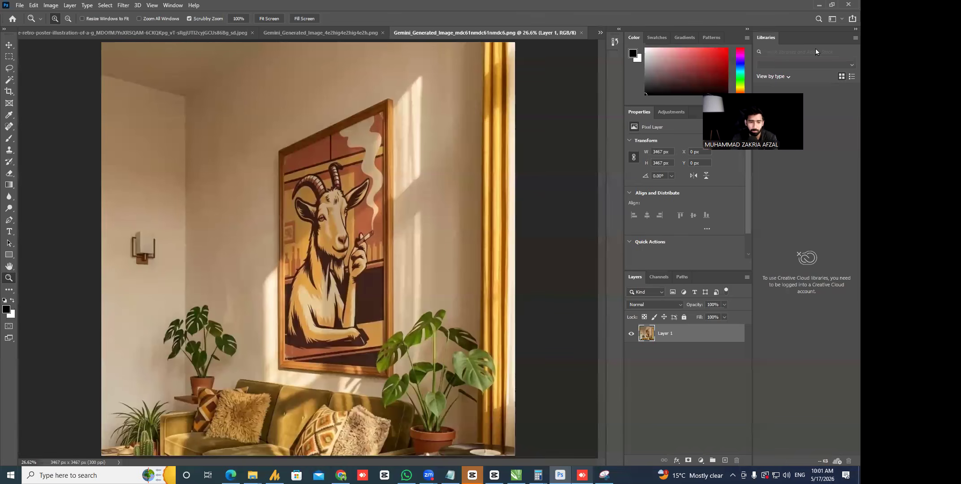
{"action": "left_click", "coordinate": [341, 475]}
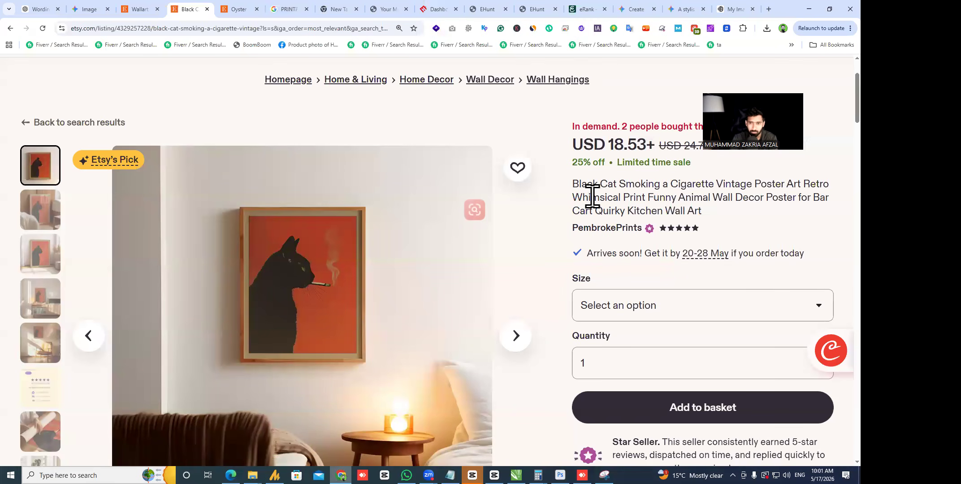
{"action": "left_click", "coordinate": [648, 308]}
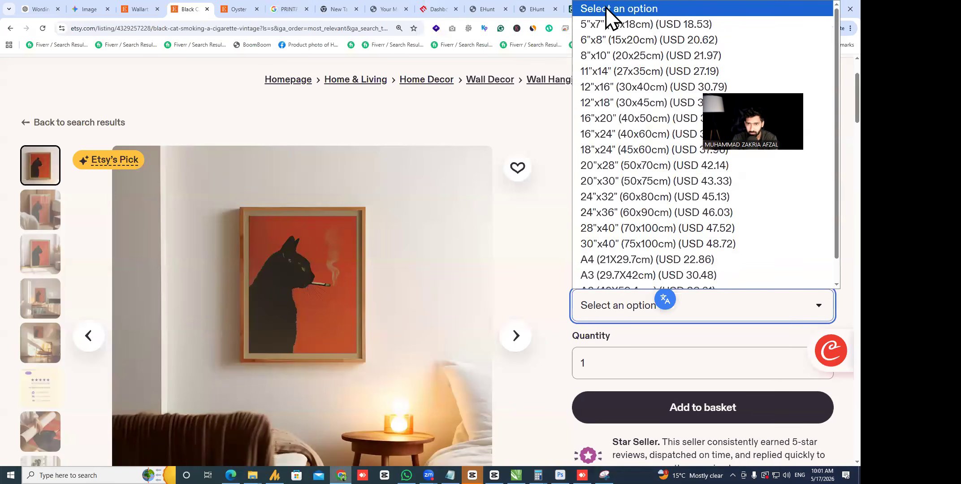
{"action": "left_click", "coordinate": [635, 25]}
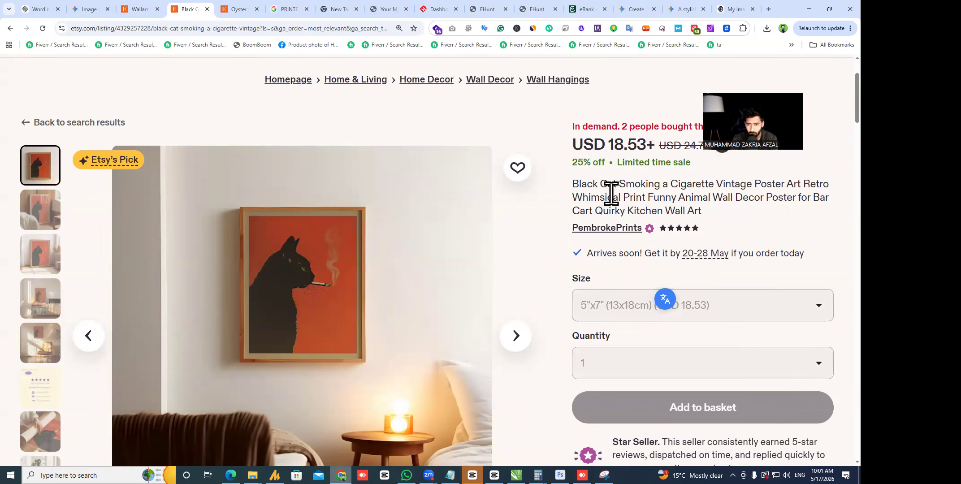
{"action": "left_click_drag", "start_coordinate": [614, 145], "coordinate": [677, 152]}
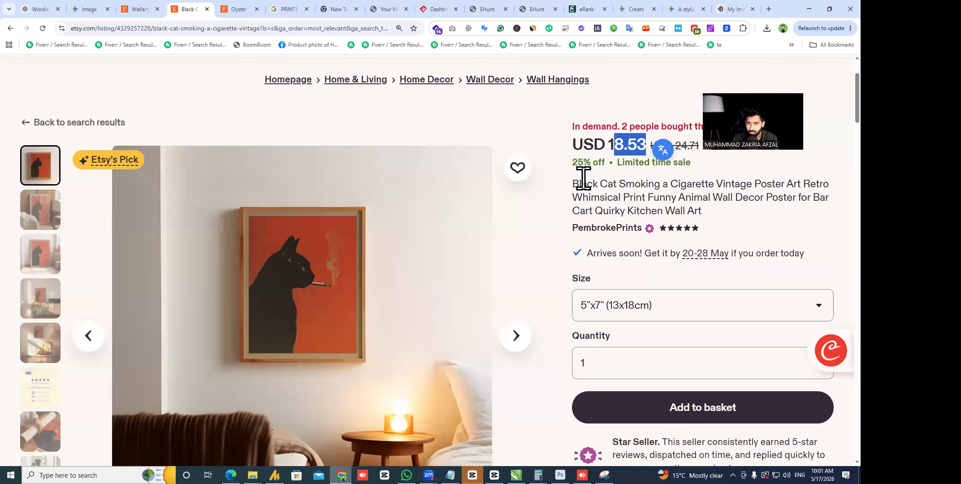
{"action": "left_click", "coordinate": [814, 10]}
{"action": "left_click", "coordinate": [819, 5]}
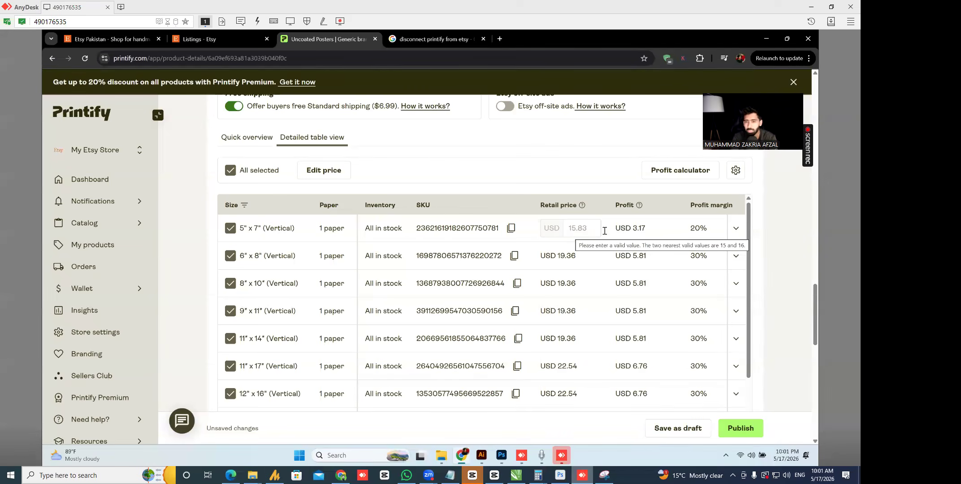
- Change the 5" x 7" margin to 30%, then settle on 25% for a USD 17.04 retail price
{"action": "left_click", "coordinate": [708, 232]}
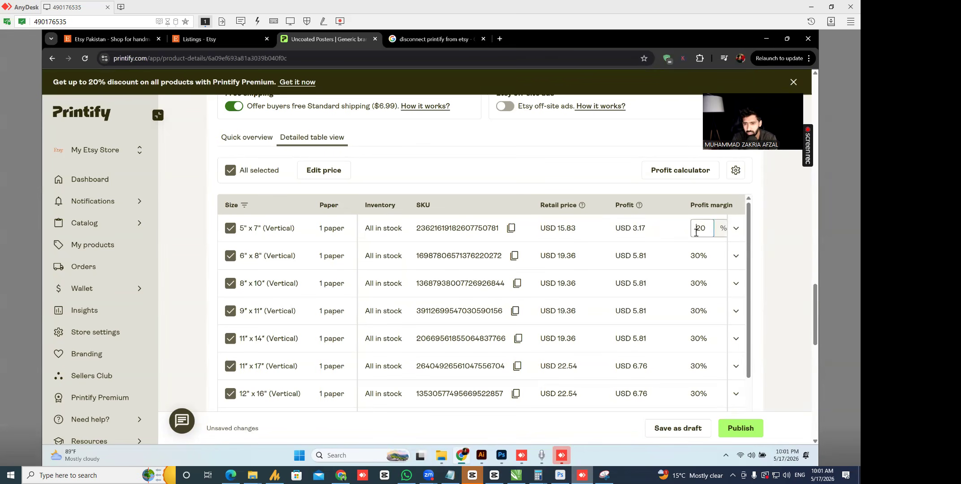
{"action": "key", "text": "BackSpace"}
{"action": "type", "text": "3"}
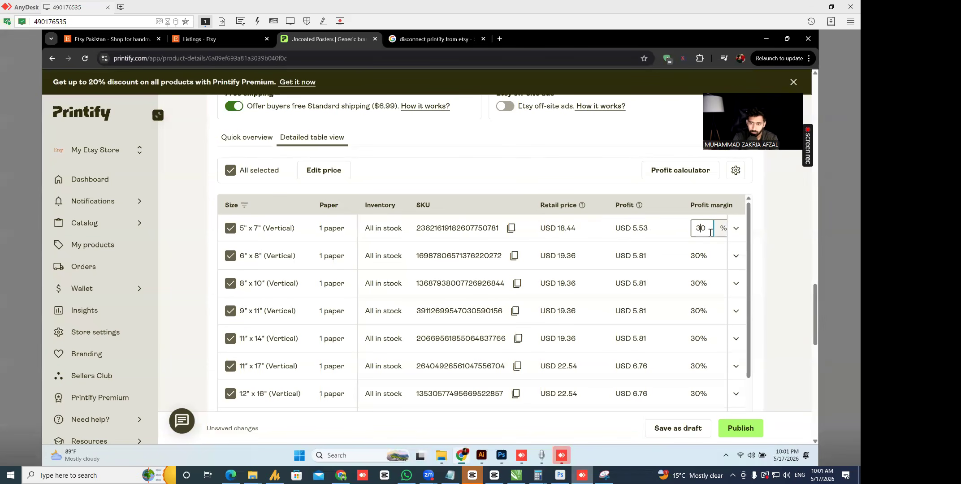
{"action": "left_click", "coordinate": [526, 168]}
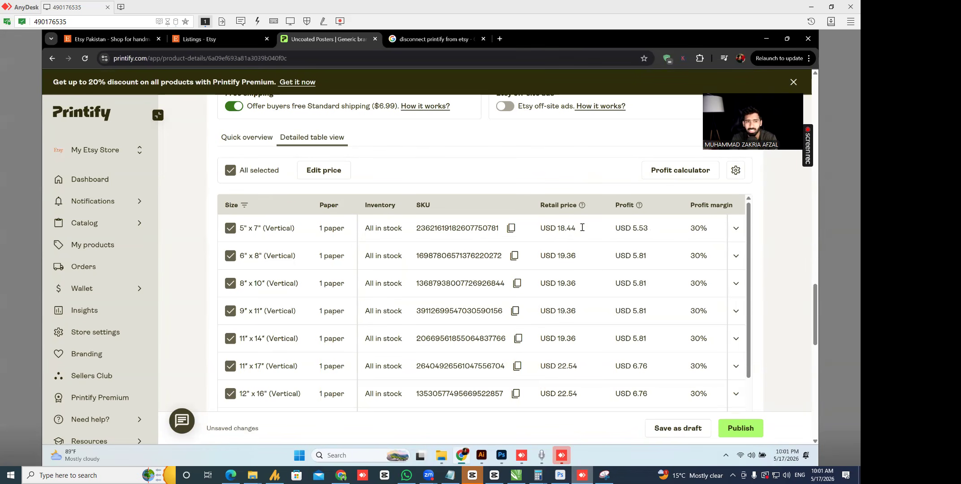
{"action": "left_click", "coordinate": [810, 7]}
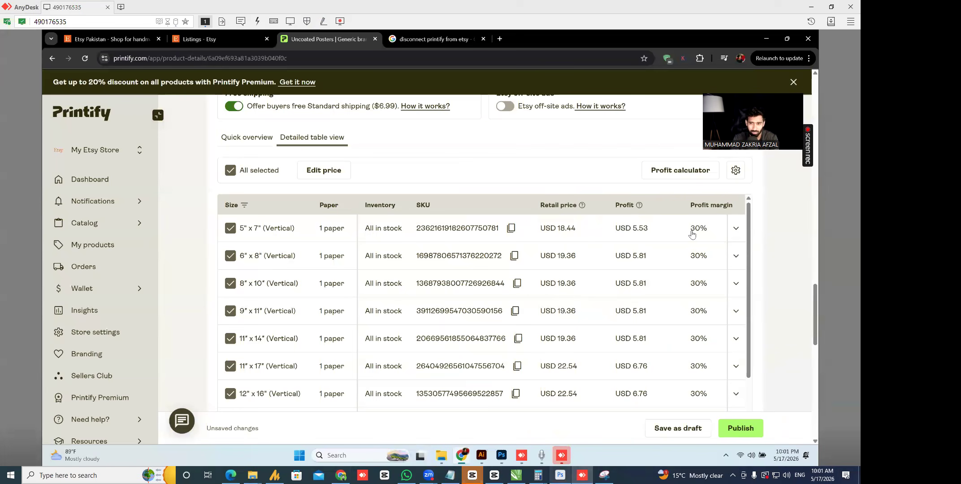
{"action": "left_click", "coordinate": [698, 228]}
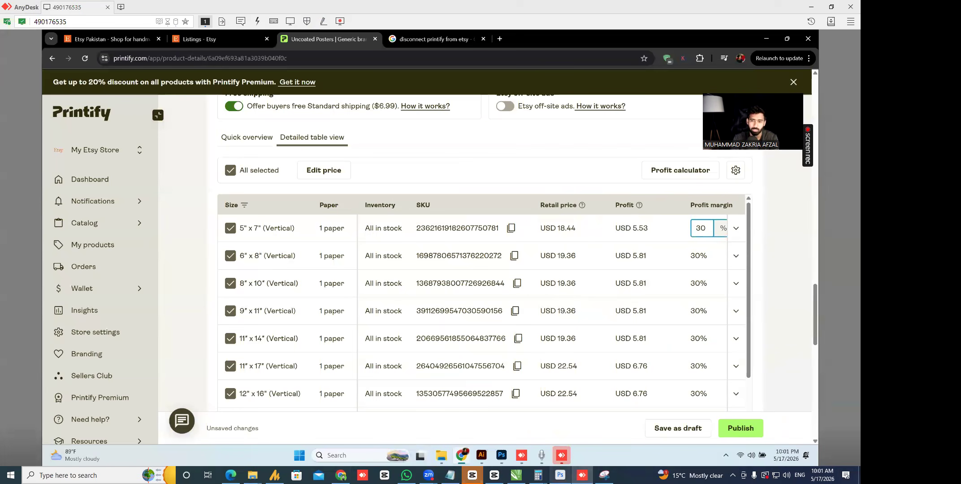
{"action": "key", "text": "BackSpace"}
{"action": "key", "text": "BackSpace"}
{"action": "type", "text": "25"}
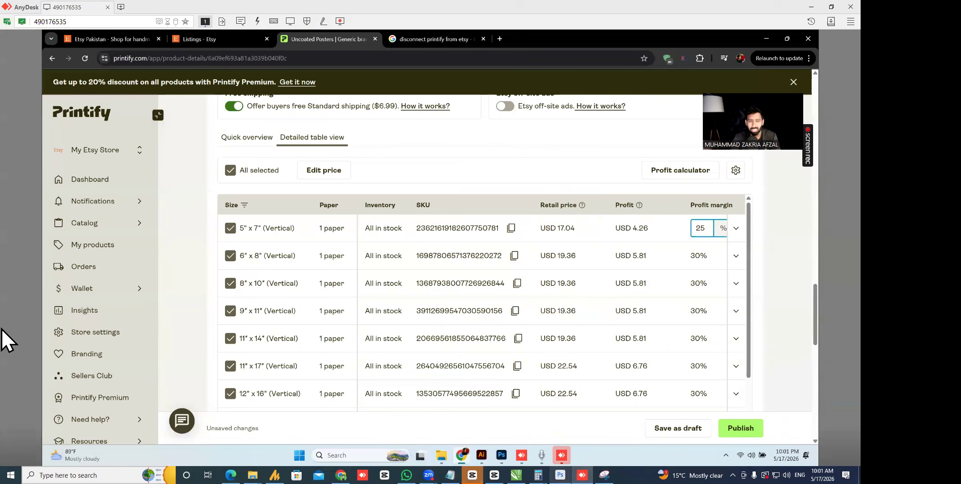
{"action": "left_click", "coordinate": [540, 194]}
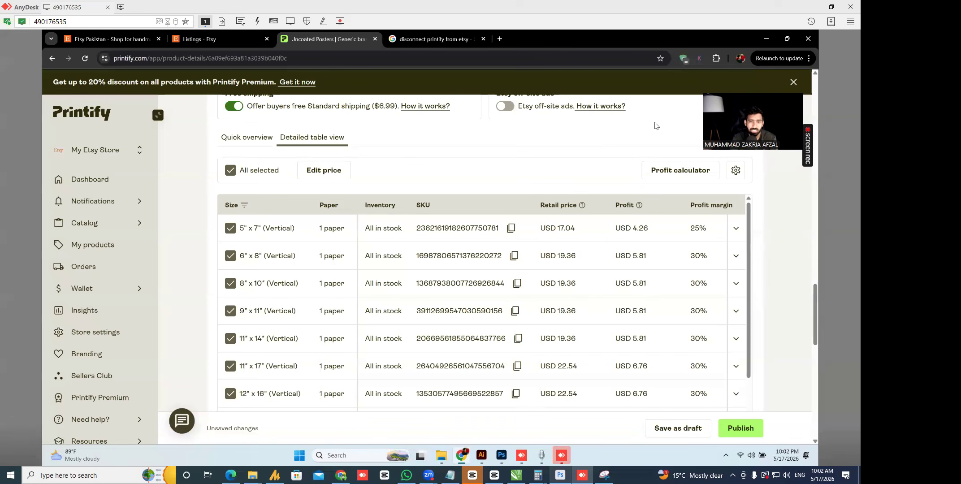
{"action": "left_click", "coordinate": [811, 7]}
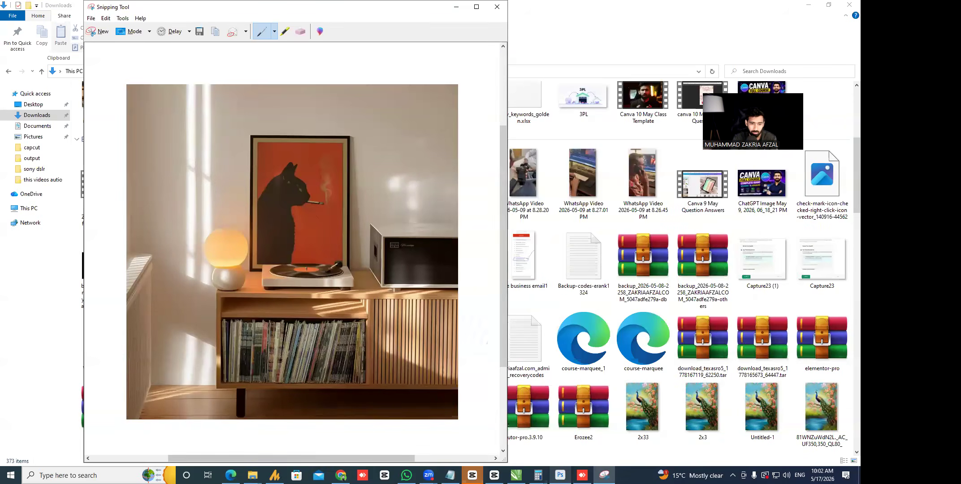
{"action": "left_click", "coordinate": [341, 475]}
{"action": "left_click", "coordinate": [633, 303]}
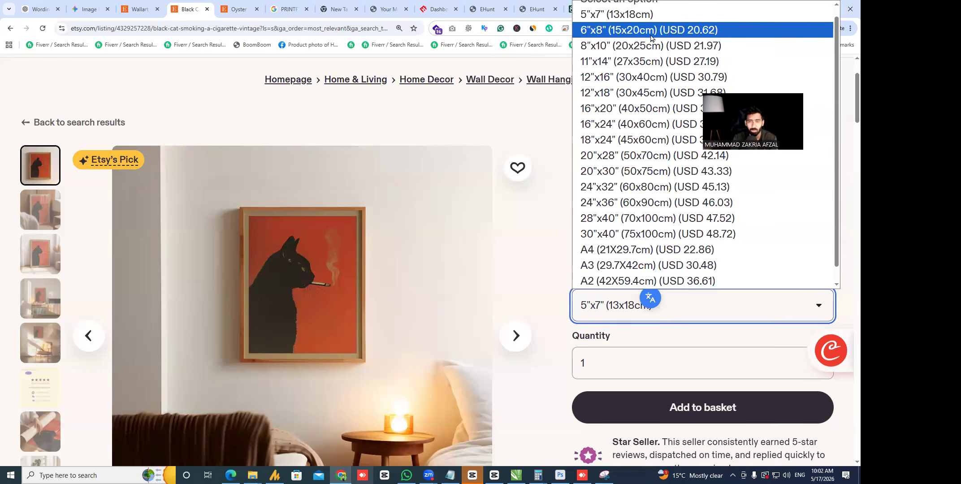
{"action": "scroll", "coordinate": [636, 235], "scroll_direction": "down", "scroll_amount": 1}
{"action": "scroll", "coordinate": [636, 211], "scroll_direction": "up", "scroll_amount": 2}
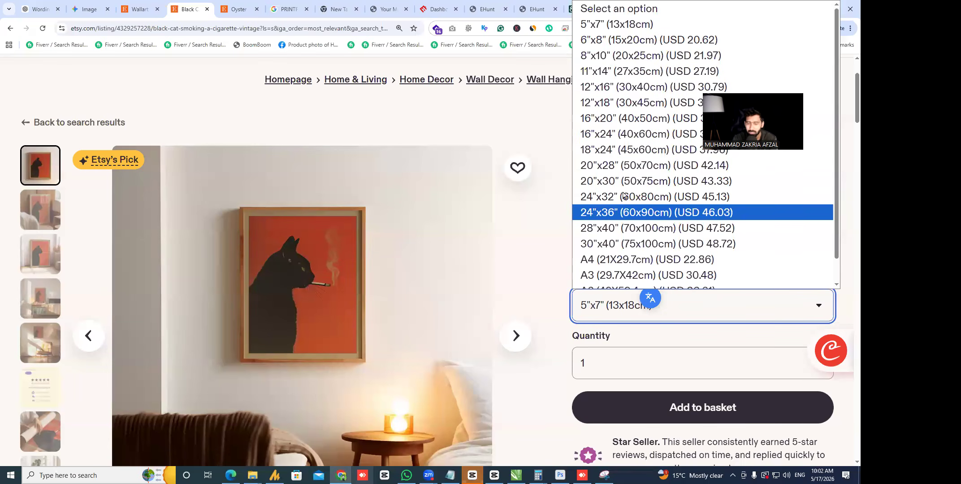
{"action": "scroll", "coordinate": [654, 215], "scroll_direction": "down", "scroll_amount": 1}
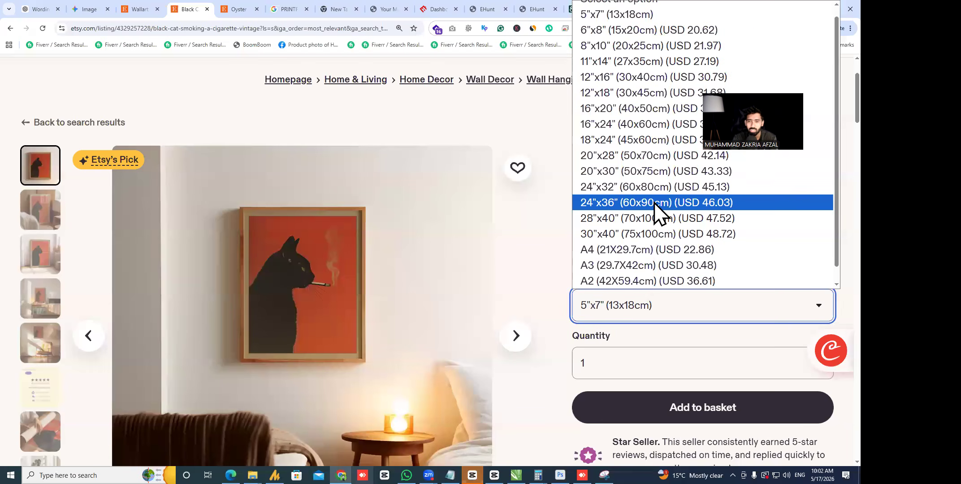
{"action": "scroll", "coordinate": [654, 202], "scroll_direction": "up", "scroll_amount": 1}
{"action": "left_click", "coordinate": [665, 45]}
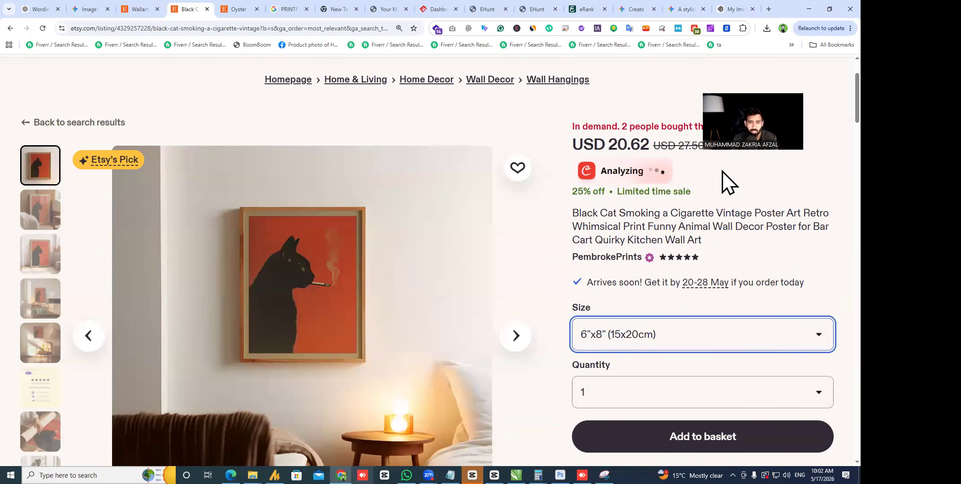
{"action": "key", "text": "alt+Tab"}
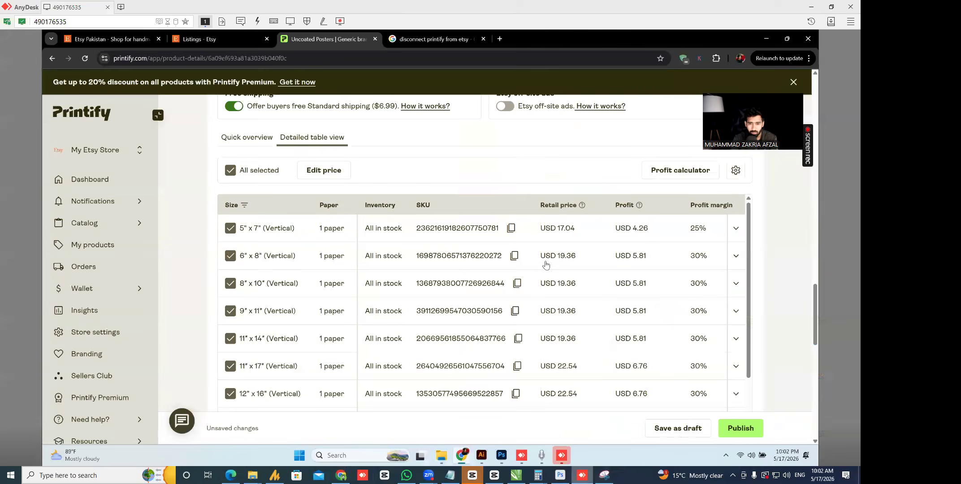
- Select the 8"x10" retail price cell, then scroll down to the Publishing settings
{"action": "left_click", "coordinate": [558, 283]}
{"action": "left_click_drag", "start_coordinate": [816, 319], "coordinate": [828, 386]}
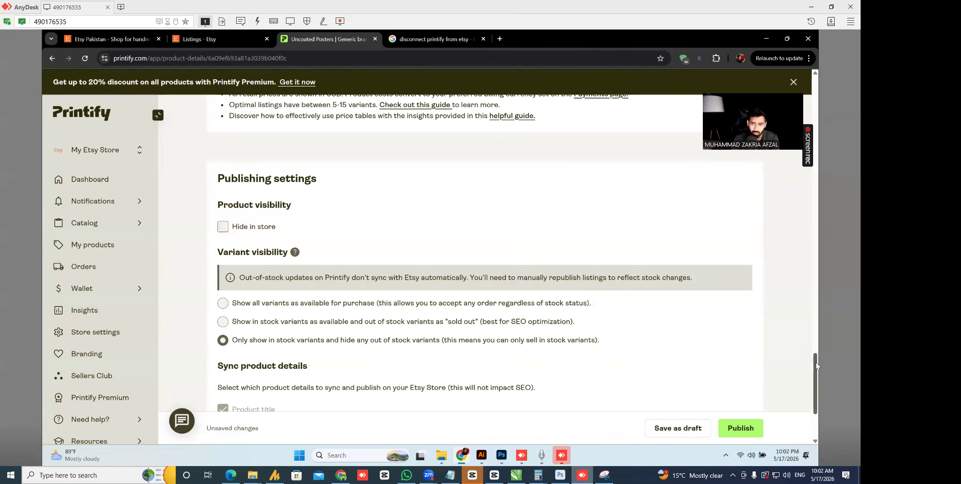
- Review the Etsy sync settings: title, description, mockups, prices, tags and shipping synced, category & attributes excluded
{"action": "scroll", "coordinate": [816, 365], "scroll_direction": "down", "scroll_amount": 2}
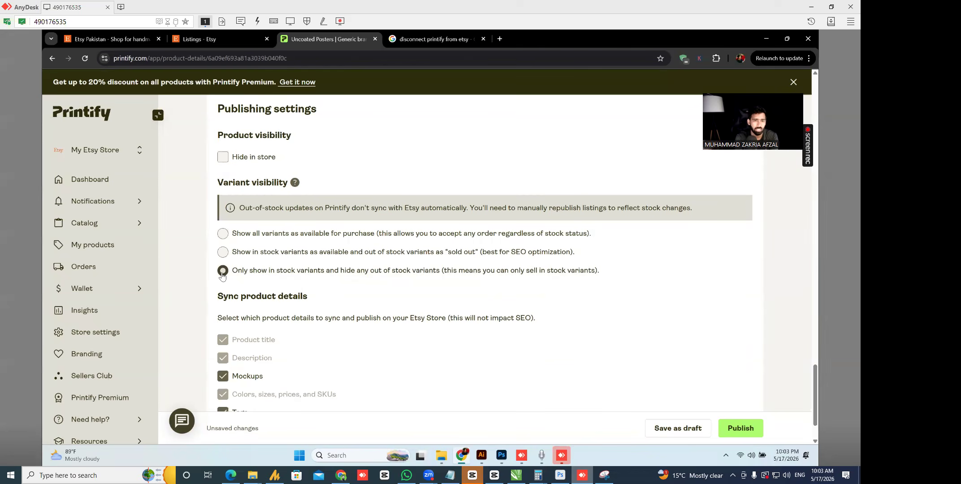
{"action": "scroll", "coordinate": [546, 338], "scroll_direction": "down", "scroll_amount": 2}
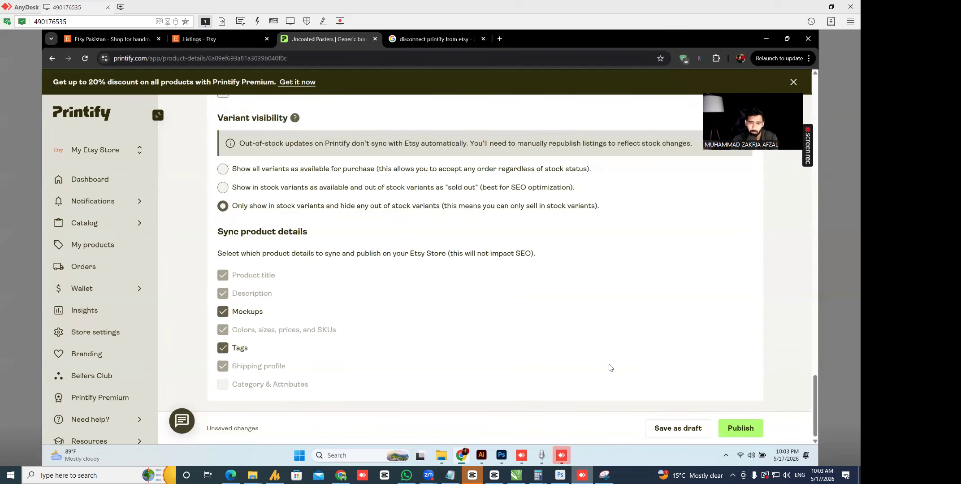
{"action": "scroll", "coordinate": [400, 336], "scroll_direction": "up", "scroll_amount": 1}
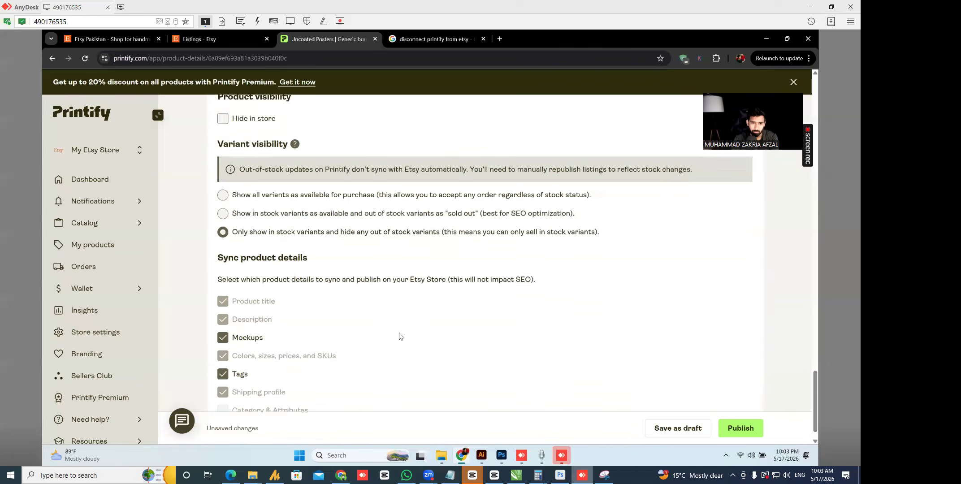
{"action": "scroll", "coordinate": [400, 336], "scroll_direction": "up", "scroll_amount": 15}
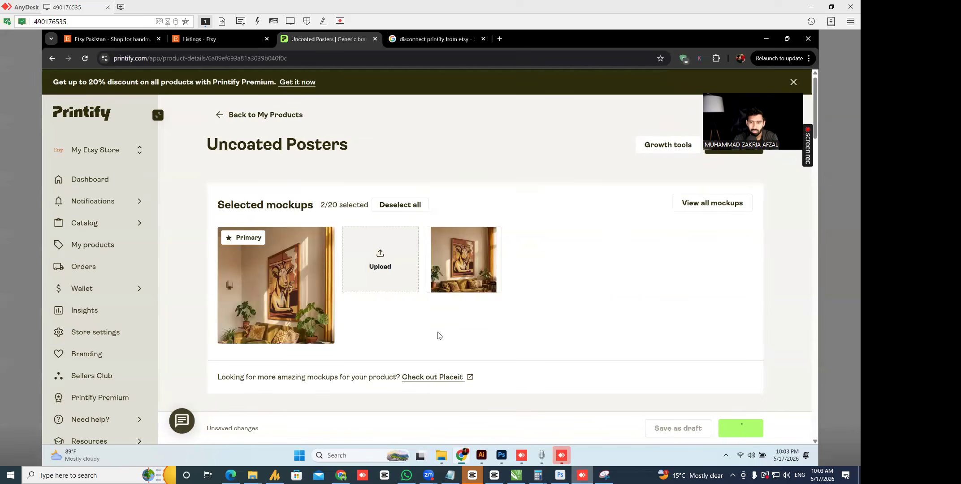
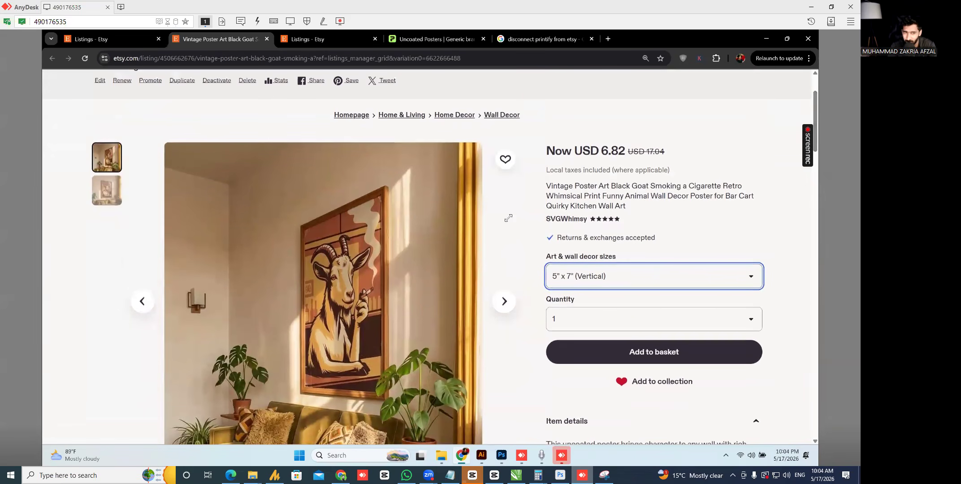
- Check the goat poster listing's photos and highlight its USD 6.82 sale price, down from USD 17.04
{"action": "left_click_drag", "start_coordinate": [600, 149], "coordinate": [629, 155]}
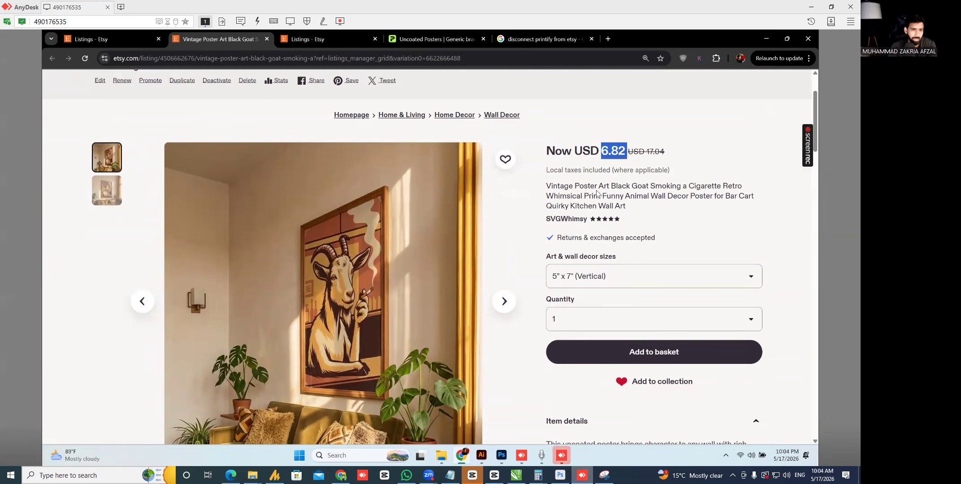
{"action": "scroll", "coordinate": [372, 275], "scroll_direction": "down", "scroll_amount": 8}
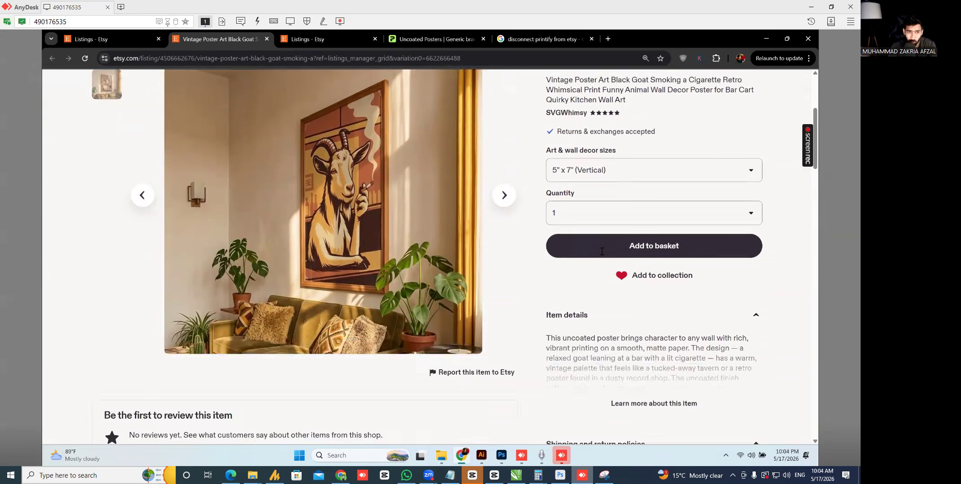
{"action": "scroll", "coordinate": [372, 275], "scroll_direction": "up", "scroll_amount": 10}
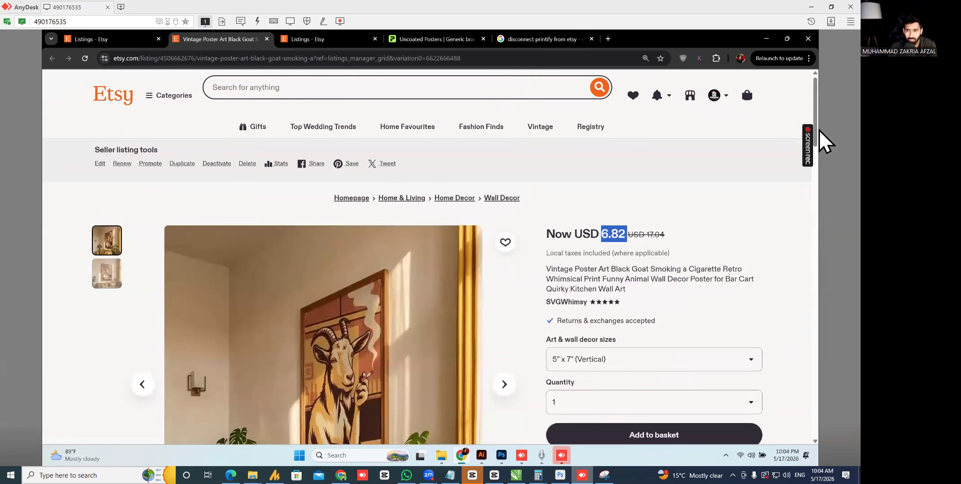
{"action": "scroll", "coordinate": [814, 104], "scroll_direction": "down", "scroll_amount": 1}
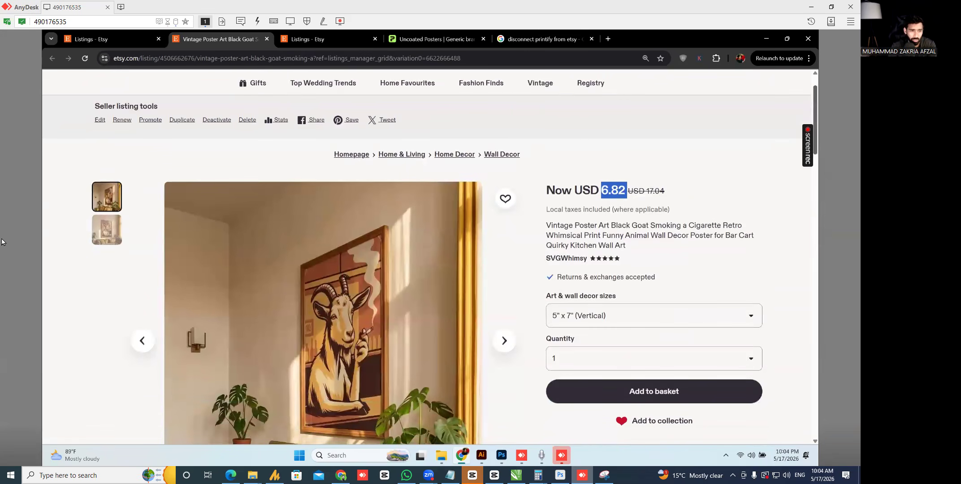
{"action": "left_click", "coordinate": [106, 245]}
{"action": "left_click", "coordinate": [105, 187]}
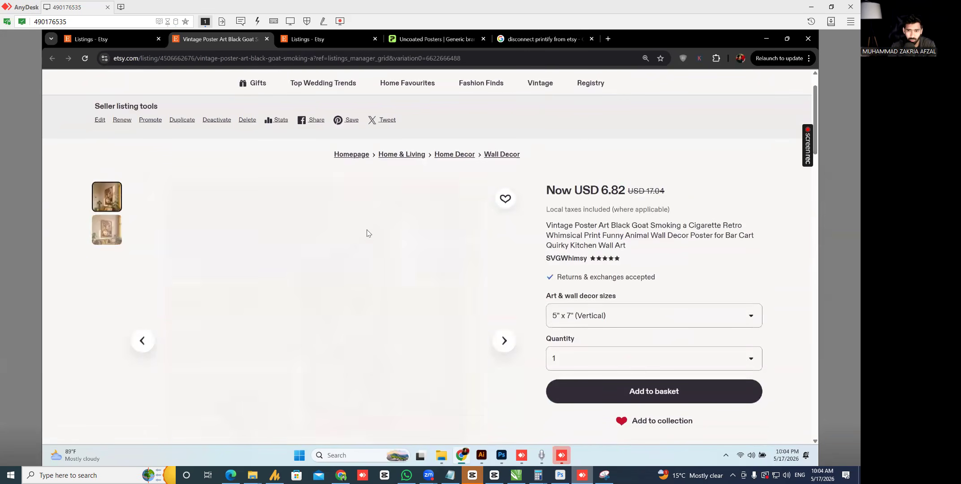
{"action": "left_click_drag", "start_coordinate": [600, 190], "coordinate": [668, 191]}
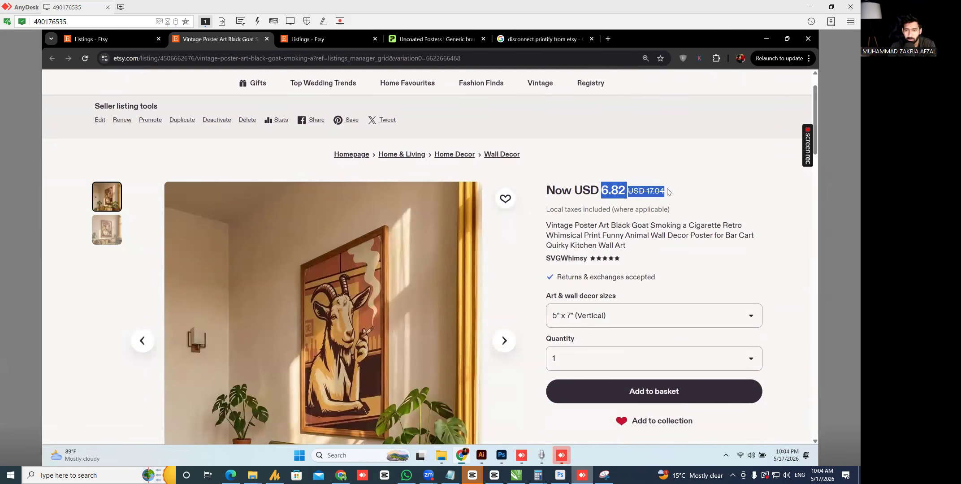
- Open the goat poster's Printify product details and scroll to the pricing table showing 5" x 7" at USD 17.04, 25% margin
{"action": "left_click", "coordinate": [420, 41]}
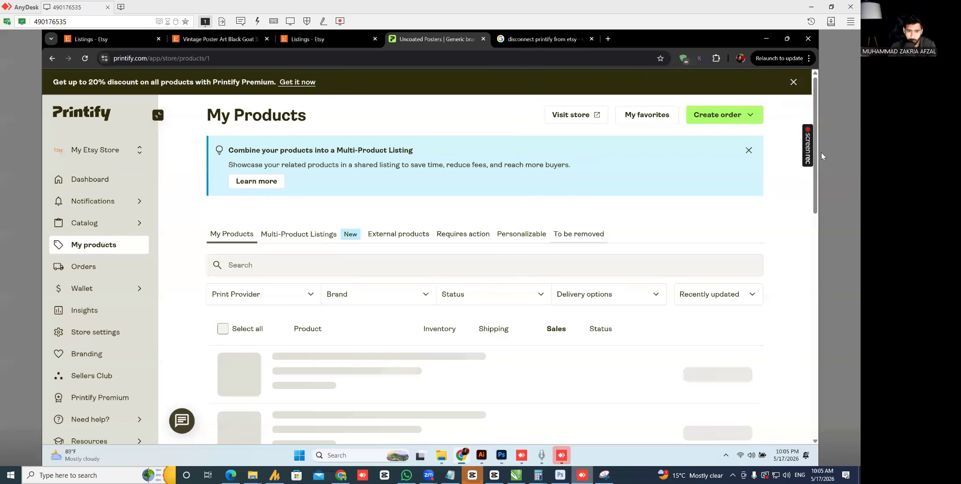
{"action": "scroll", "coordinate": [793, 211], "scroll_direction": "down", "scroll_amount": 1}
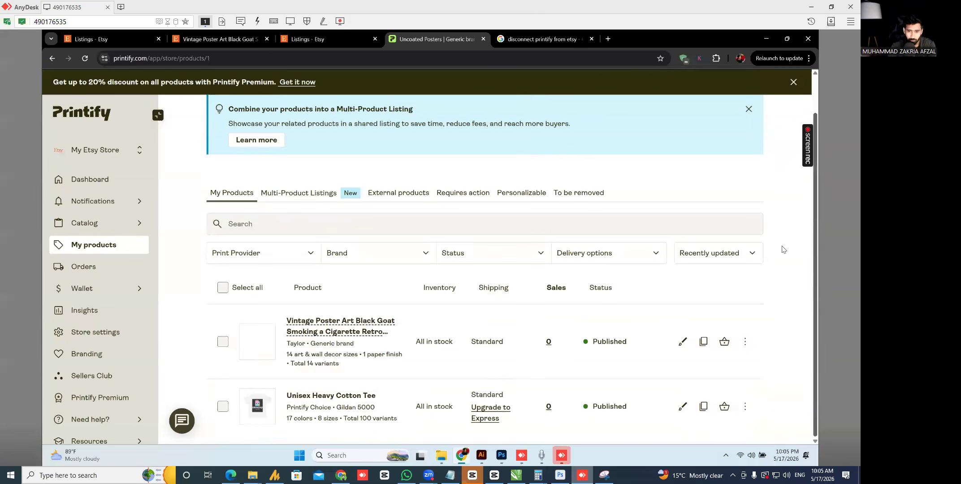
{"action": "left_click", "coordinate": [683, 342]}
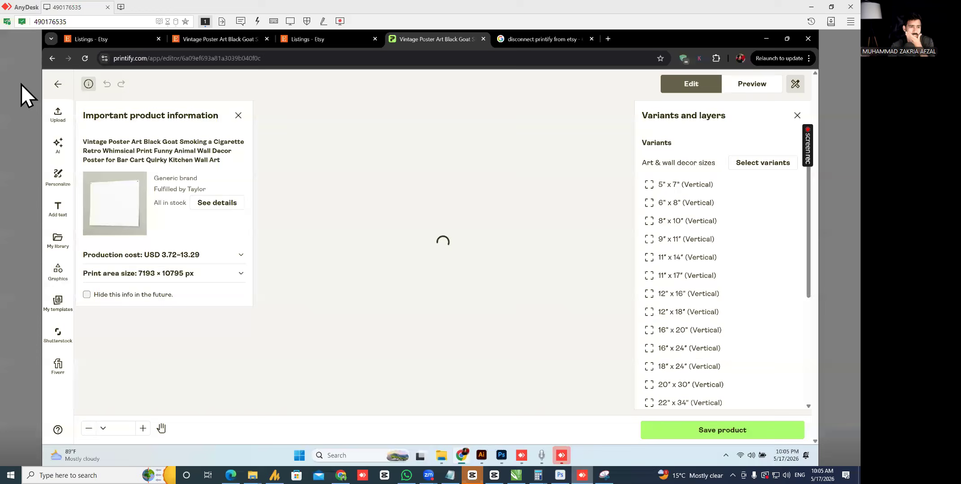
{"action": "left_click", "coordinate": [51, 56]}
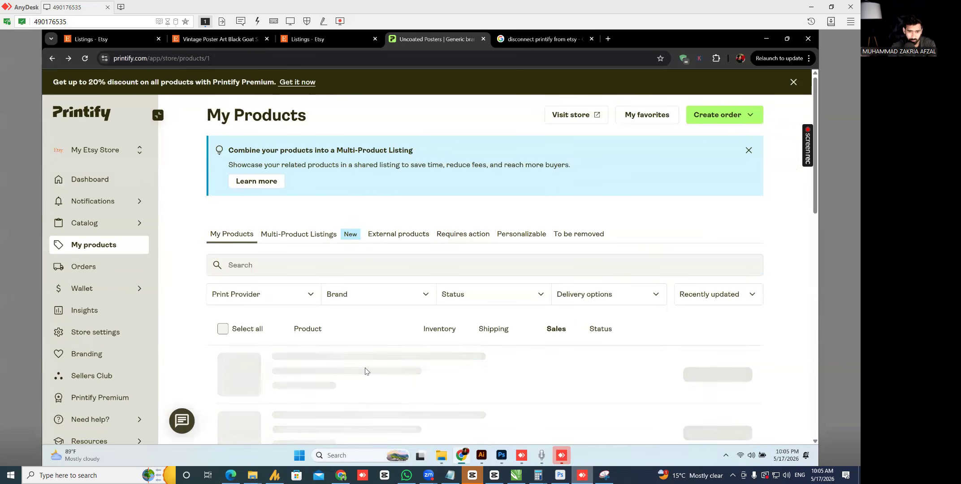
{"action": "left_click", "coordinate": [382, 372]}
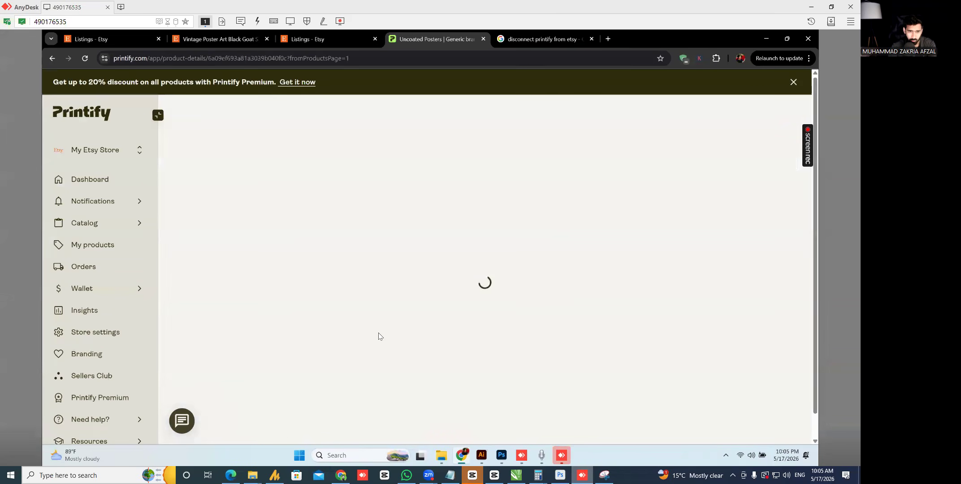
{"action": "left_click_drag", "start_coordinate": [817, 101], "coordinate": [829, 316]}
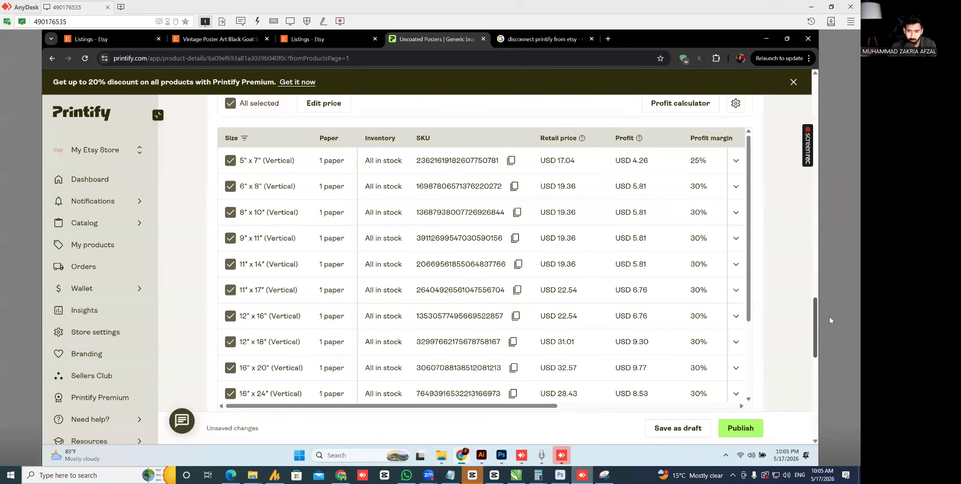
{"action": "left_click", "coordinate": [816, 294]}
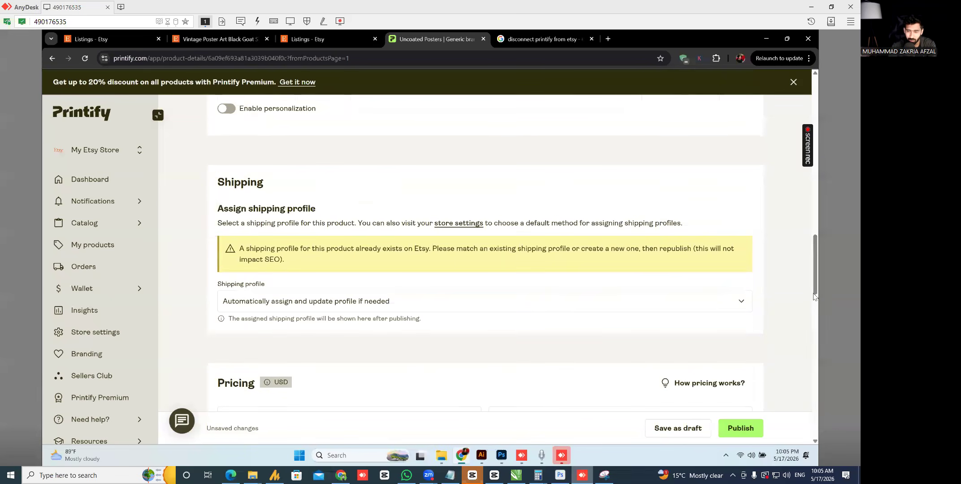
{"action": "left_click", "coordinate": [816, 317]}
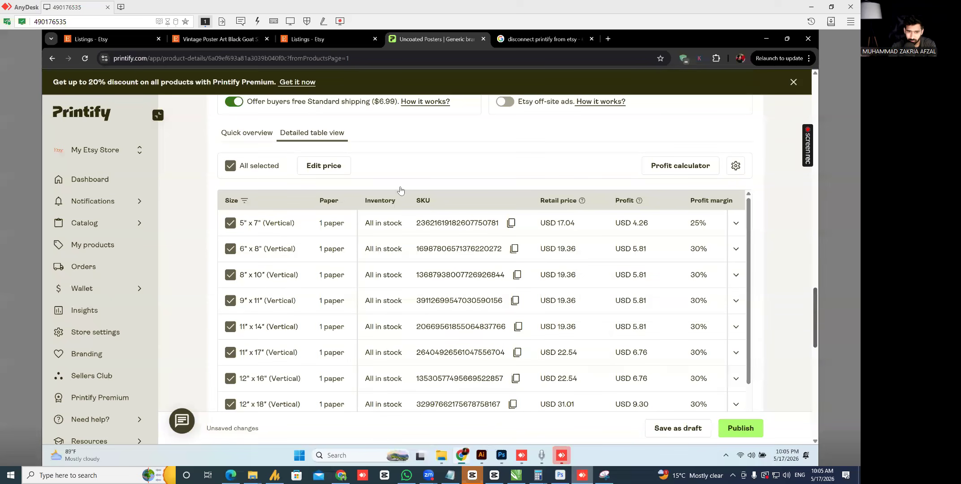
- Apply a 70% profit margin to all 14 goat poster sizes, then go back to the Etsy listing
{"action": "left_click", "coordinate": [340, 173]}
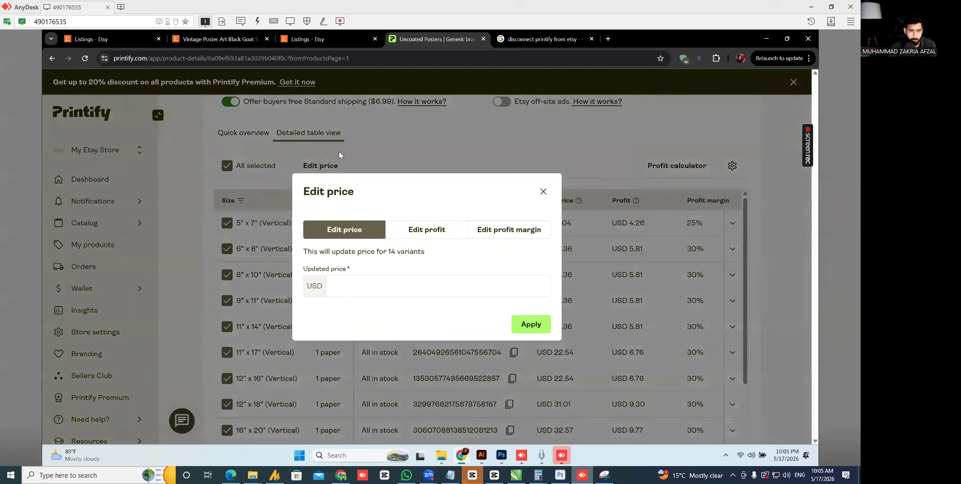
{"action": "left_click", "coordinate": [522, 231]}
{"action": "left_click", "coordinate": [397, 290]}
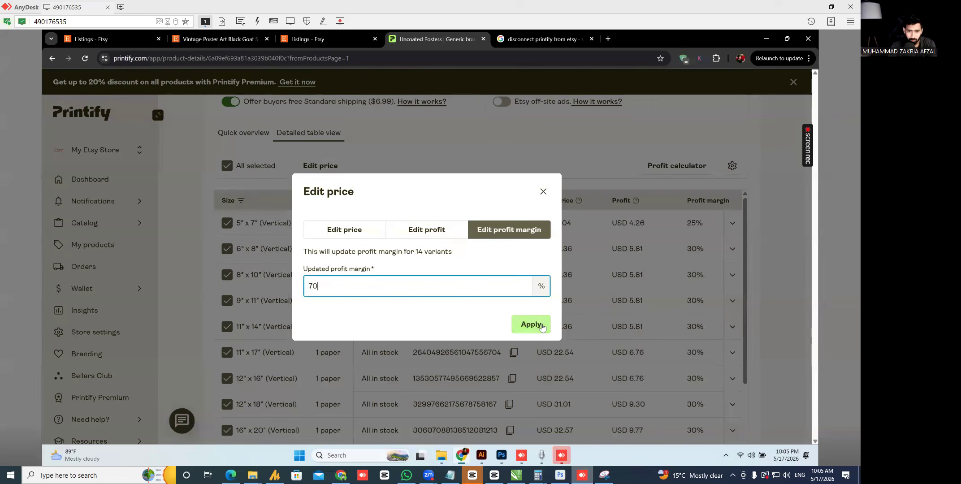
{"action": "left_click", "coordinate": [525, 325]}
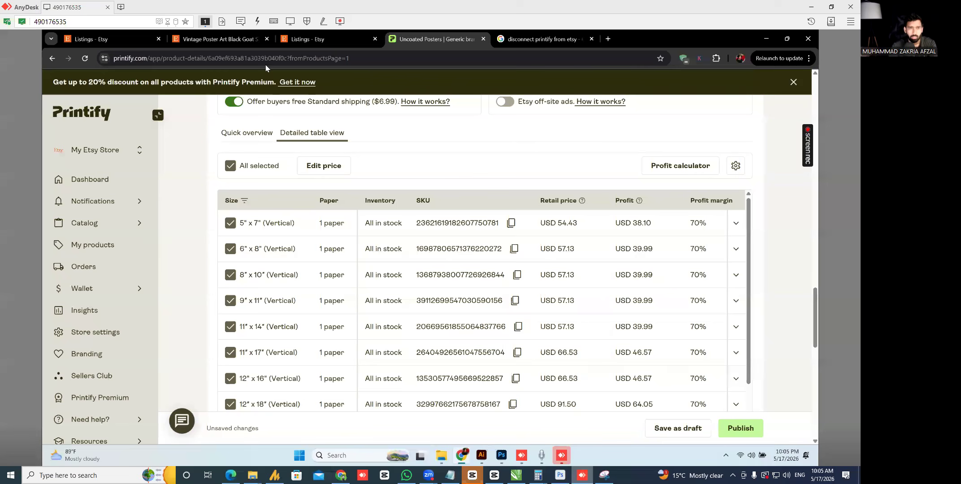
{"action": "left_click", "coordinate": [212, 43]}
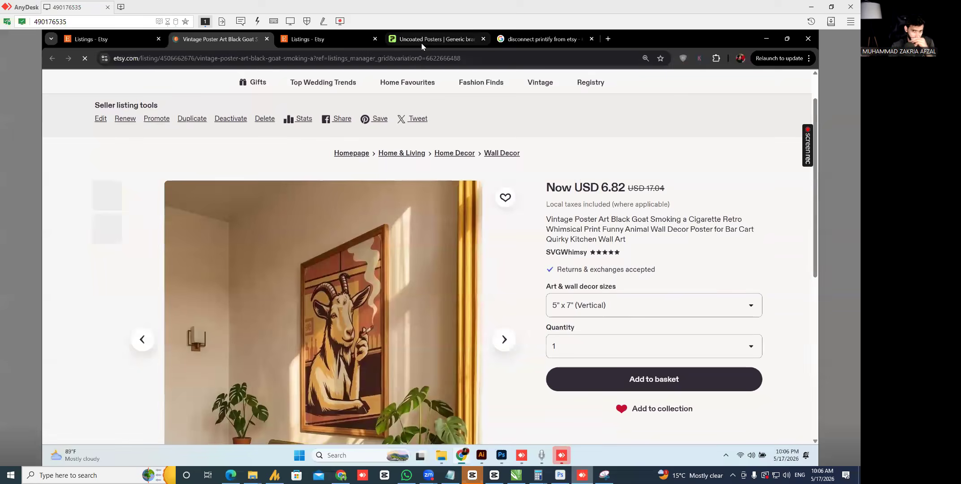
- Publish the 70%-margin goat poster to Etsy with sync reminders disabled, then return to the Etsy listing
{"action": "left_click", "coordinate": [421, 42]}
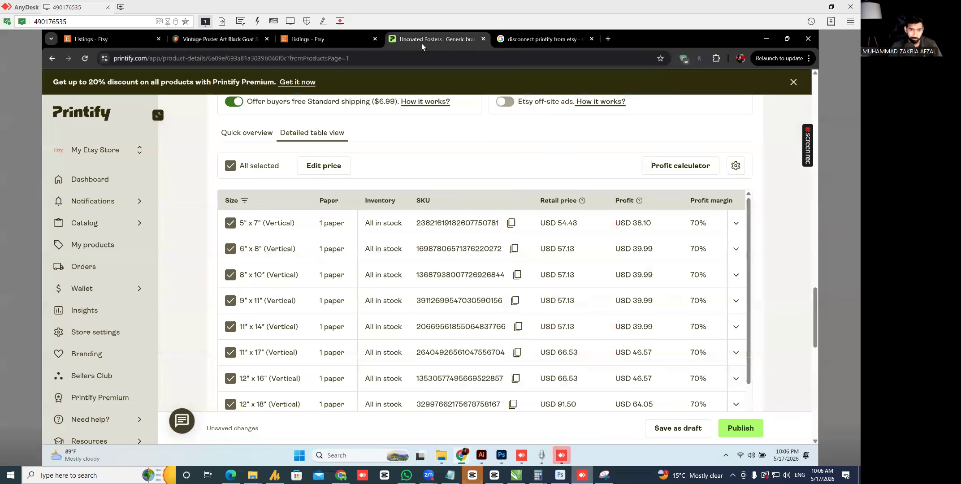
{"action": "left_click", "coordinate": [747, 434]}
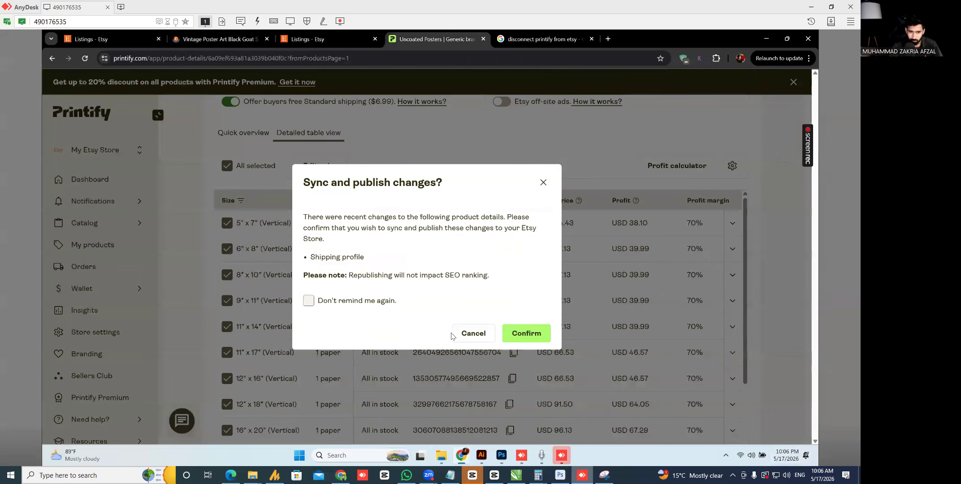
{"action": "left_click", "coordinate": [309, 301]}
{"action": "left_click", "coordinate": [522, 334]}
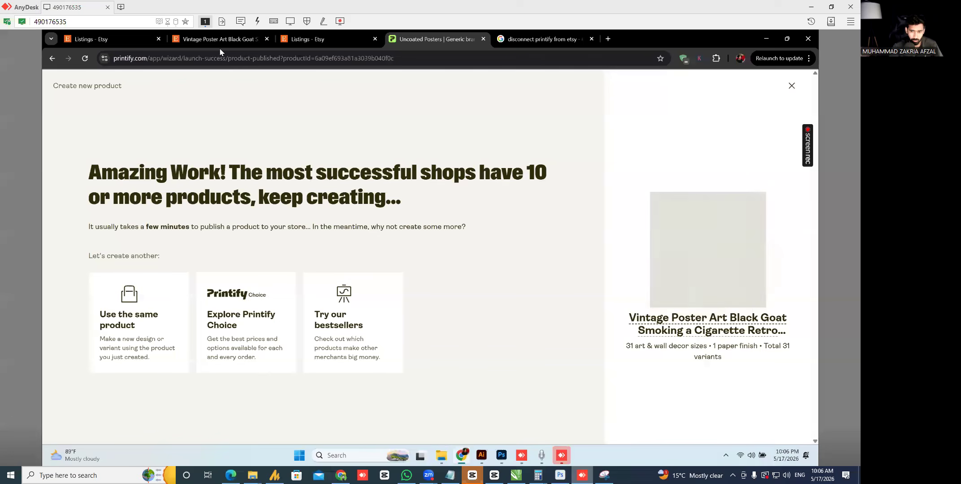
{"action": "left_click", "coordinate": [220, 45]}
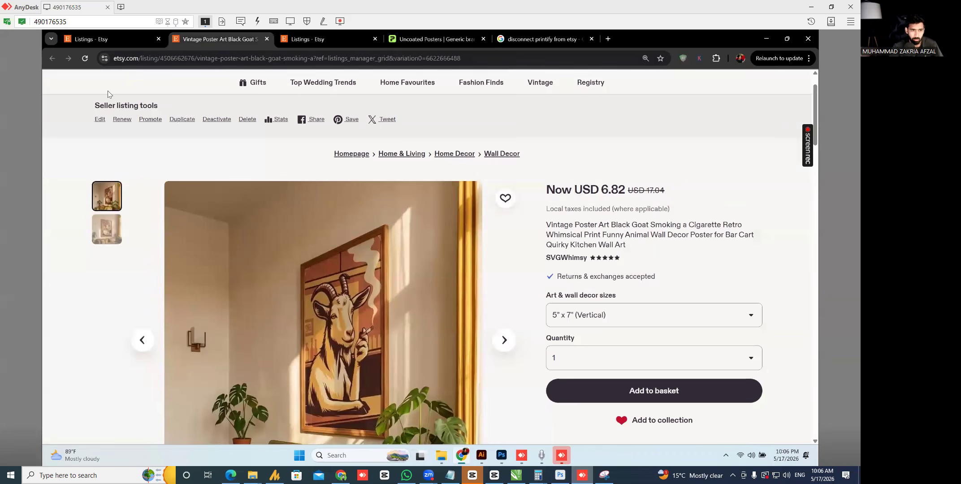
- Reload the Etsy listing and review its poster size options and prices
{"action": "left_click", "coordinate": [85, 58]}
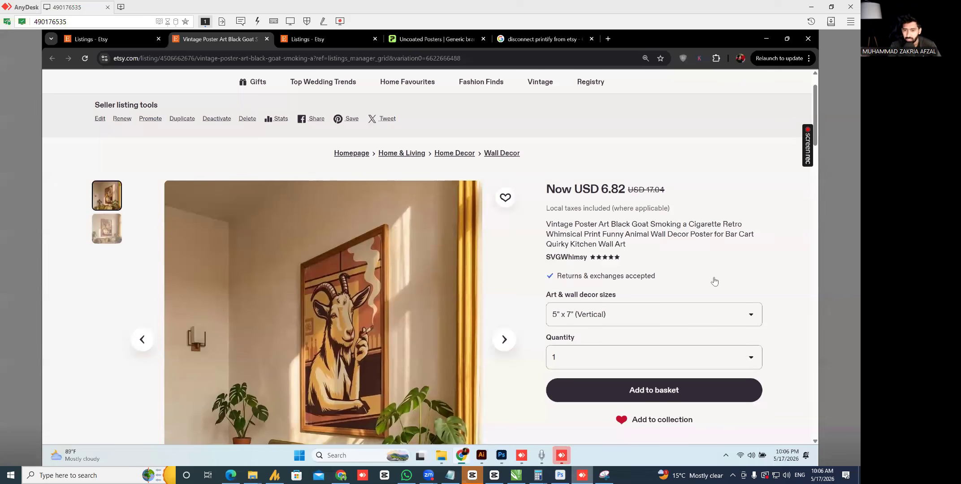
{"action": "left_click_drag", "start_coordinate": [815, 96], "coordinate": [817, 107]}
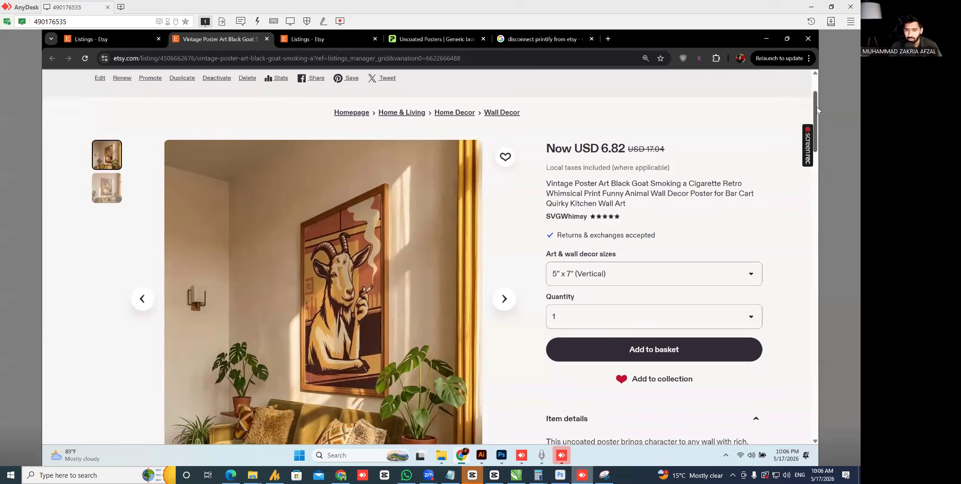
{"action": "left_click", "coordinate": [577, 279]}
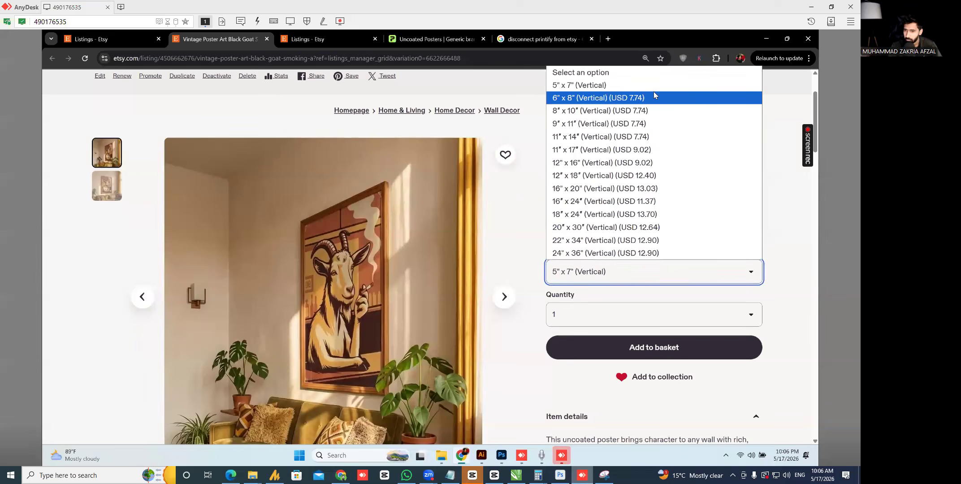
{"action": "left_click", "coordinate": [778, 296]}
{"action": "left_click", "coordinate": [612, 281]}
{"action": "left_click", "coordinate": [816, 101]}
{"action": "left_click_drag", "start_coordinate": [813, 97], "coordinate": [821, 154]}
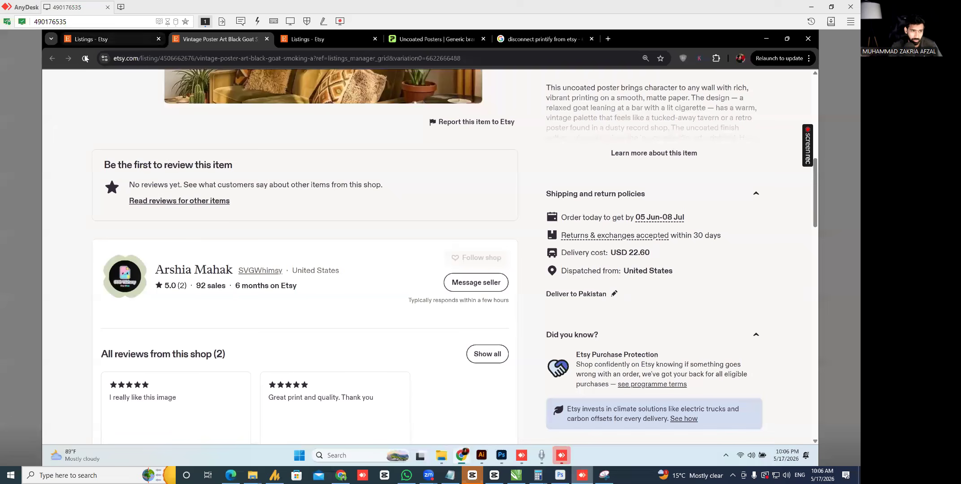
- Set the delivery destination to United States, post code 10001
{"action": "left_click", "coordinate": [604, 293]}
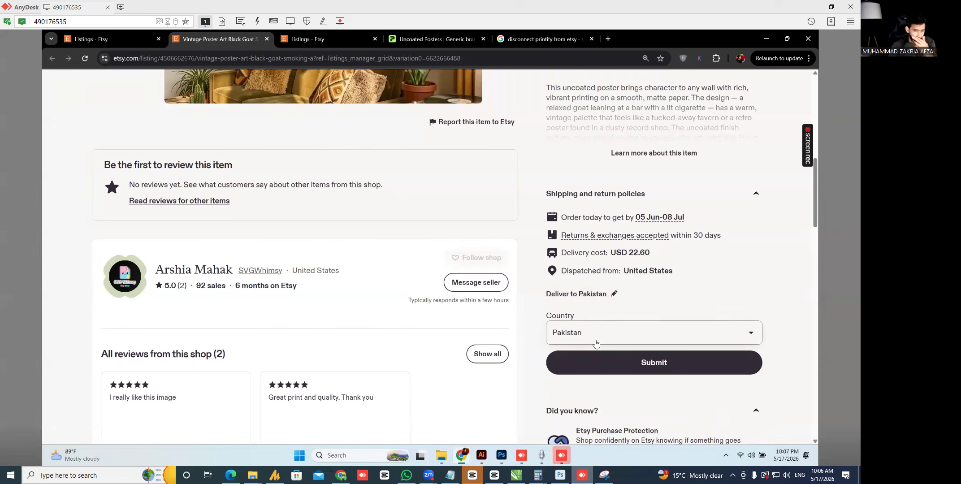
{"action": "left_click", "coordinate": [601, 332]}
{"action": "type", "text": "un"}
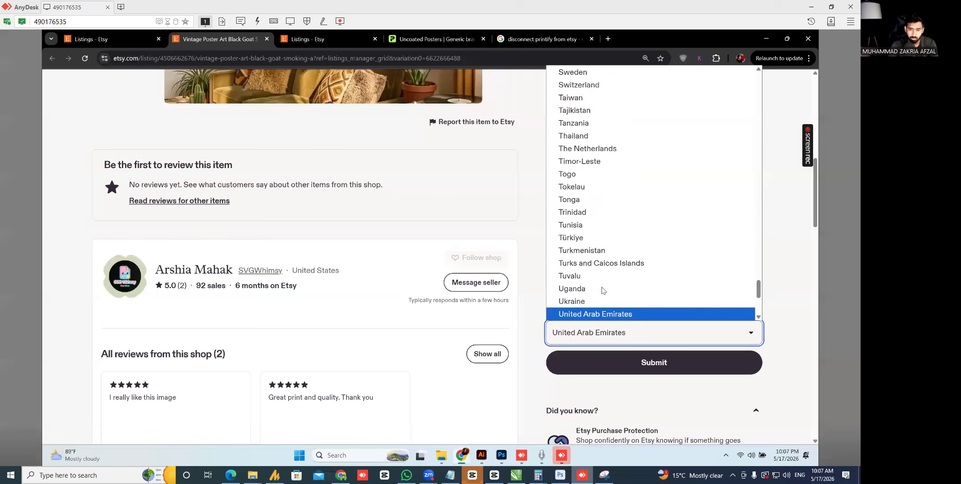
{"action": "key", "text": "Down"}
{"action": "key", "text": "Down"}
{"action": "key", "text": "Return"}
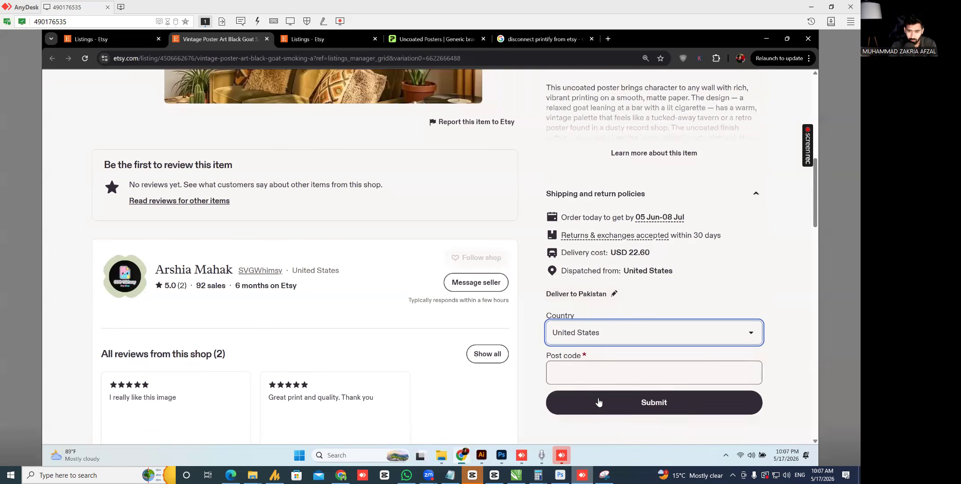
{"action": "left_click", "coordinate": [602, 375]}
{"action": "type", "text": "10001"}
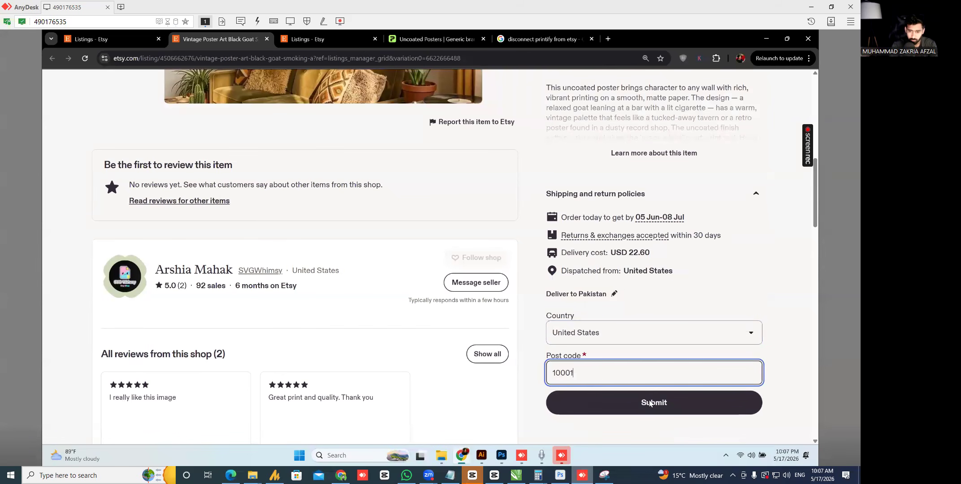
{"action": "left_click", "coordinate": [650, 403]}
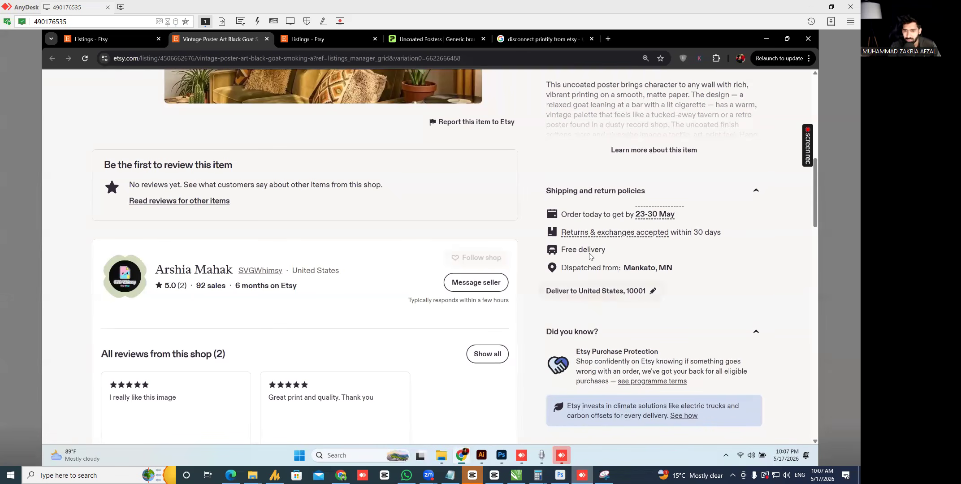
- Highlight the free delivery note and delivery and returns details, then scroll back to the top
{"action": "left_click_drag", "start_coordinate": [620, 255], "coordinate": [557, 246]}
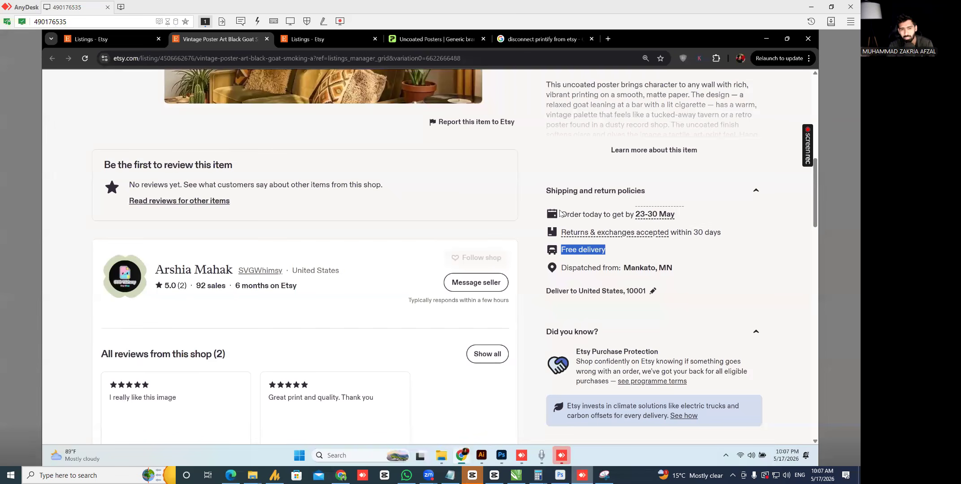
{"action": "left_click_drag", "start_coordinate": [560, 214], "coordinate": [634, 268]}
{"action": "left_click", "coordinate": [697, 279]}
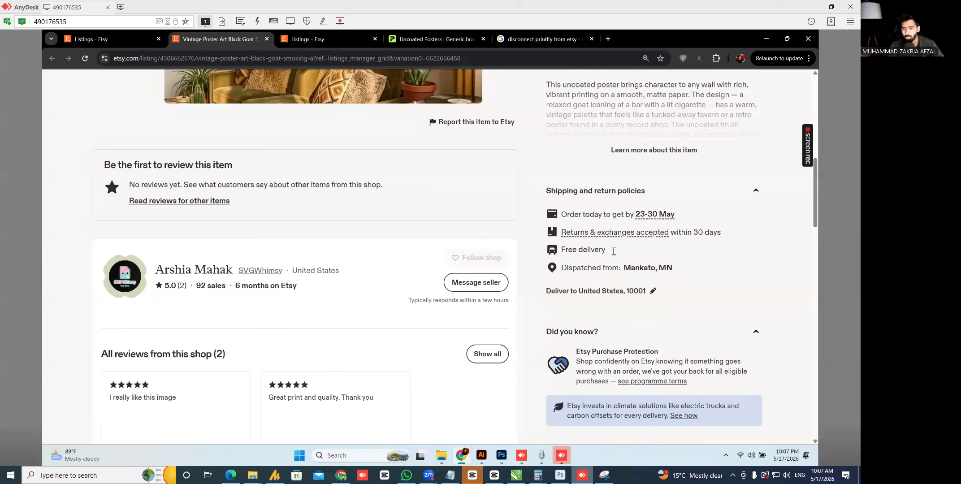
{"action": "scroll", "coordinate": [714, 251], "scroll_direction": "up", "scroll_amount": 8}
{"action": "scroll", "coordinate": [564, 237], "scroll_direction": "up", "scroll_amount": 2}
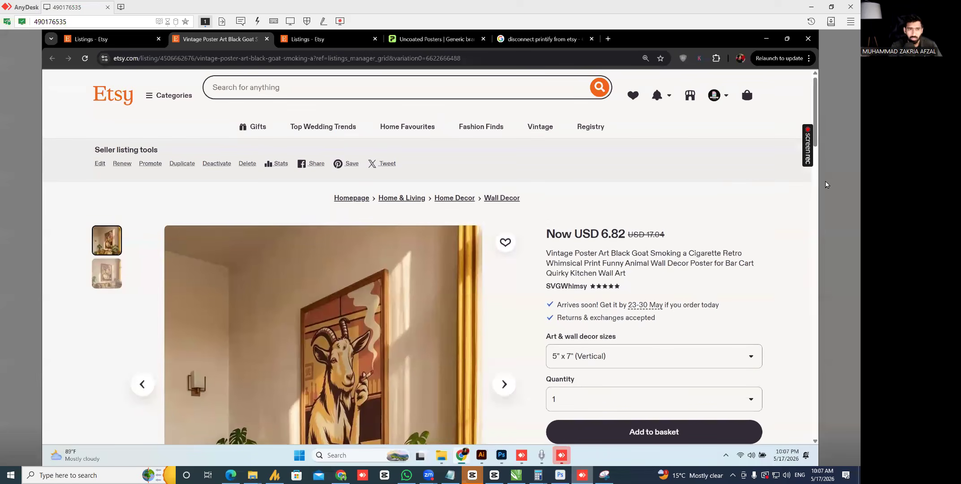
- Reload the Etsy goat poster listing to check for updated prices
{"action": "left_click", "coordinate": [311, 45]}
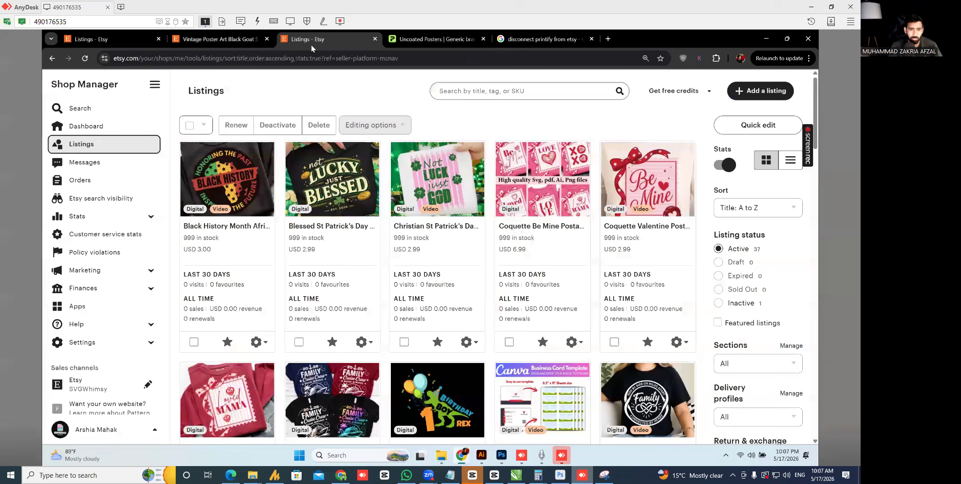
{"action": "left_click", "coordinate": [429, 40]}
{"action": "left_click", "coordinate": [188, 40]}
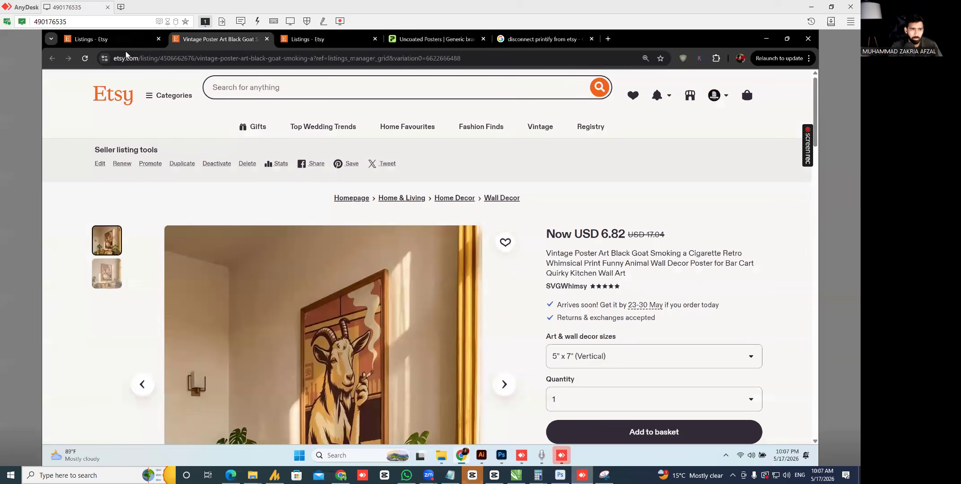
{"action": "left_click", "coordinate": [85, 58]}
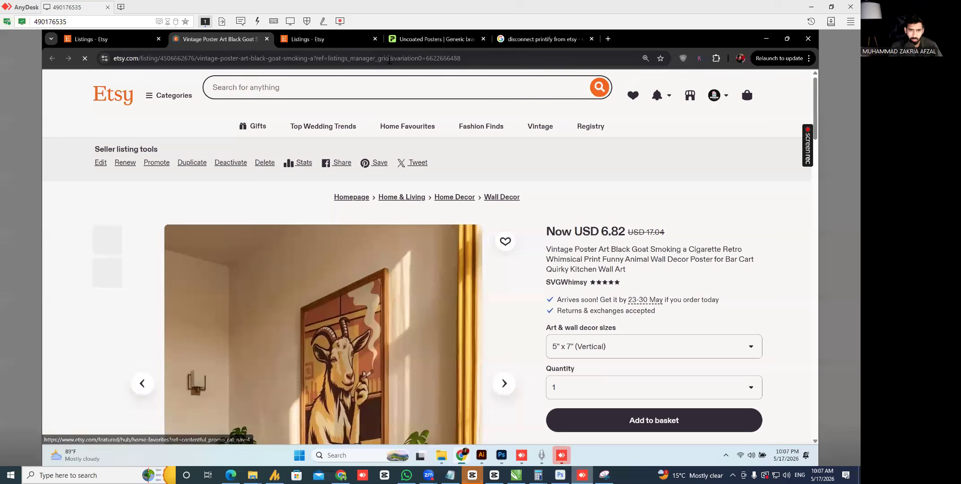
- Close Printify's launch-success page and find the goat poster marked Published in My Products
{"action": "left_click", "coordinate": [431, 39]}
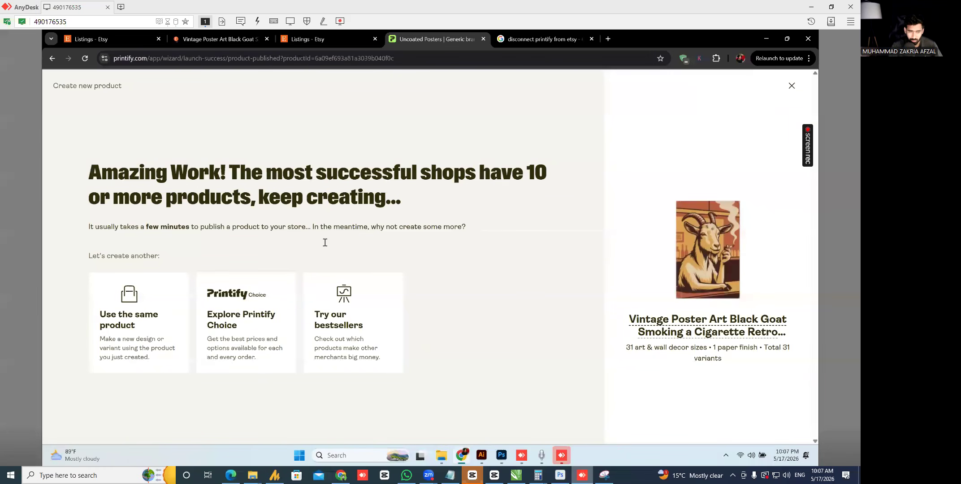
{"action": "left_click", "coordinate": [798, 85]}
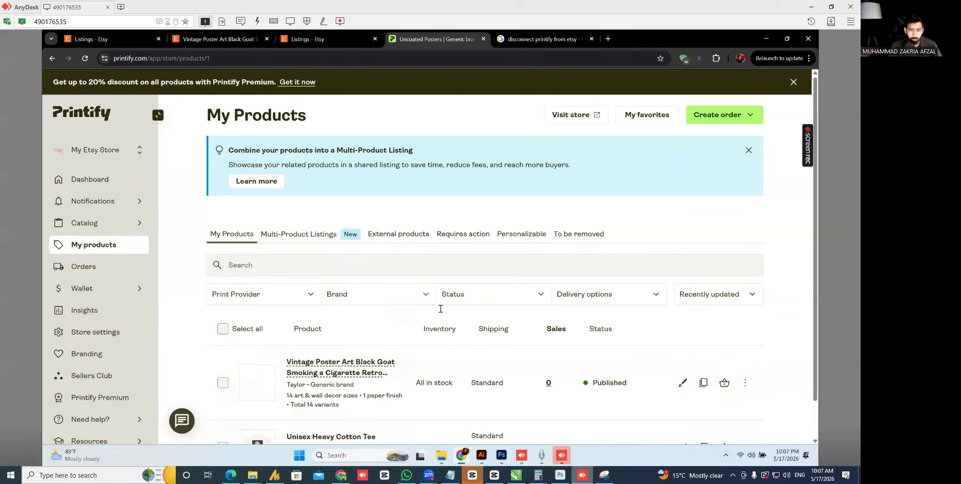
{"action": "scroll", "coordinate": [385, 237], "scroll_direction": "down", "scroll_amount": 1}
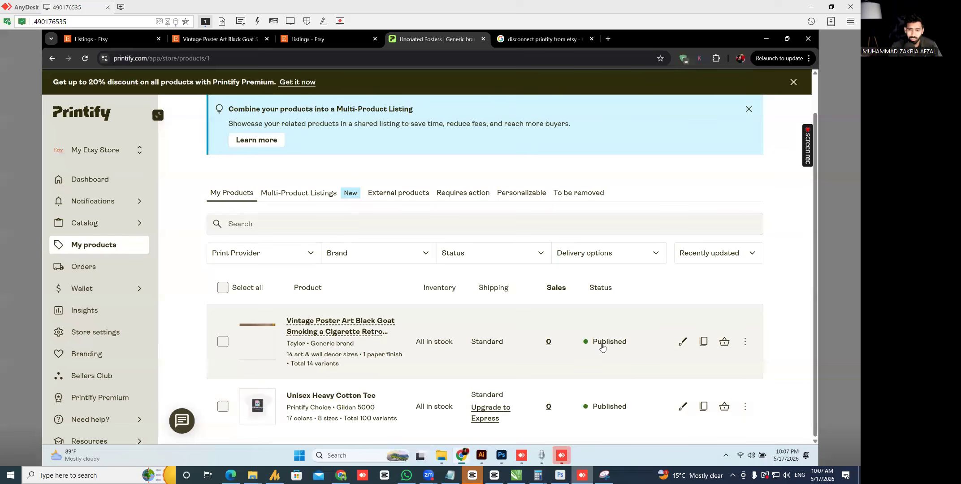
{"action": "left_click", "coordinate": [746, 341]}
{"action": "scroll", "coordinate": [770, 298], "scroll_direction": "down", "scroll_amount": 2}
{"action": "scroll", "coordinate": [767, 293], "scroll_direction": "up", "scroll_amount": 2}
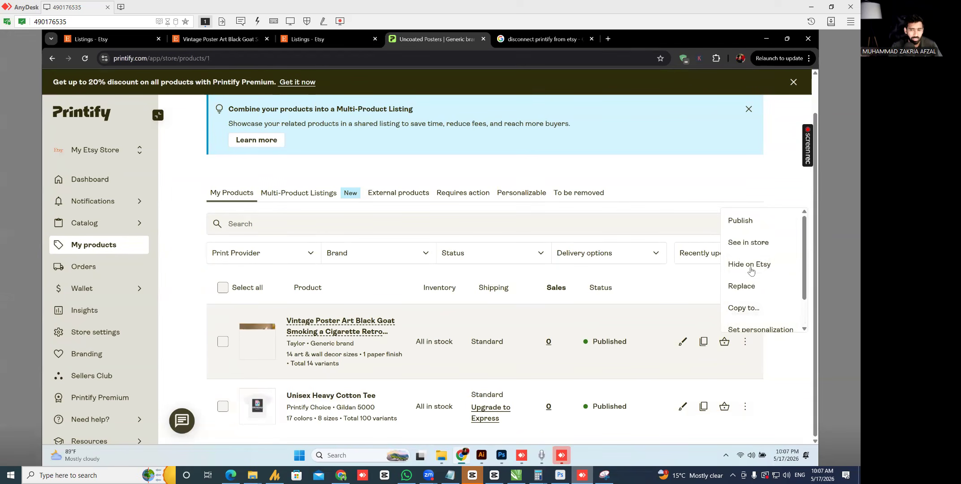
{"action": "scroll", "coordinate": [767, 314], "scroll_direction": "down", "scroll_amount": 2}
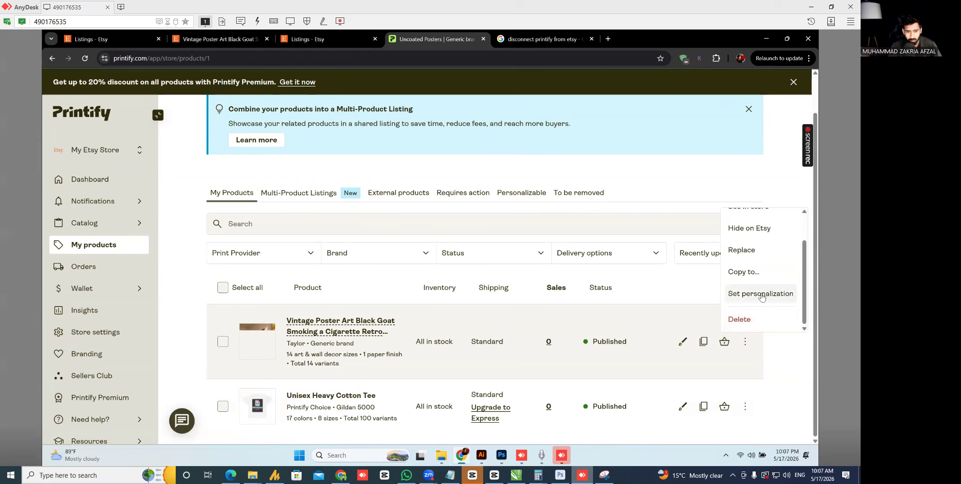
- Check the Printify wallet's Payments page, showing a USD 0.00 balance
{"action": "left_click", "coordinate": [168, 219]}
{"action": "scroll", "coordinate": [118, 229], "scroll_direction": "down", "scroll_amount": 2}
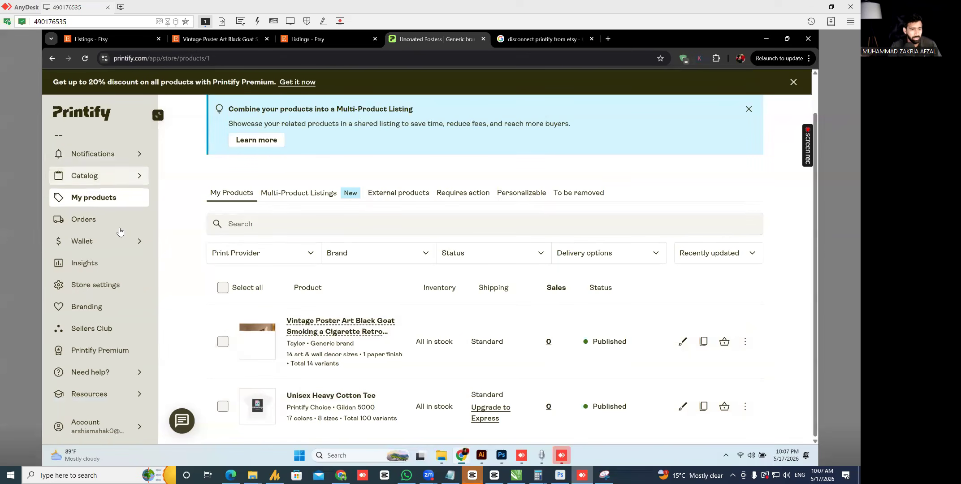
{"action": "left_click", "coordinate": [110, 289]}
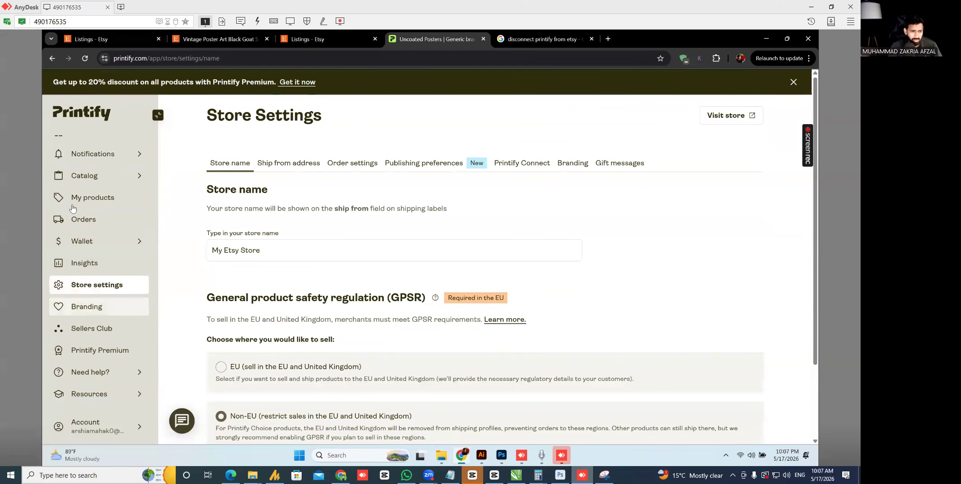
{"action": "left_click", "coordinate": [89, 241]}
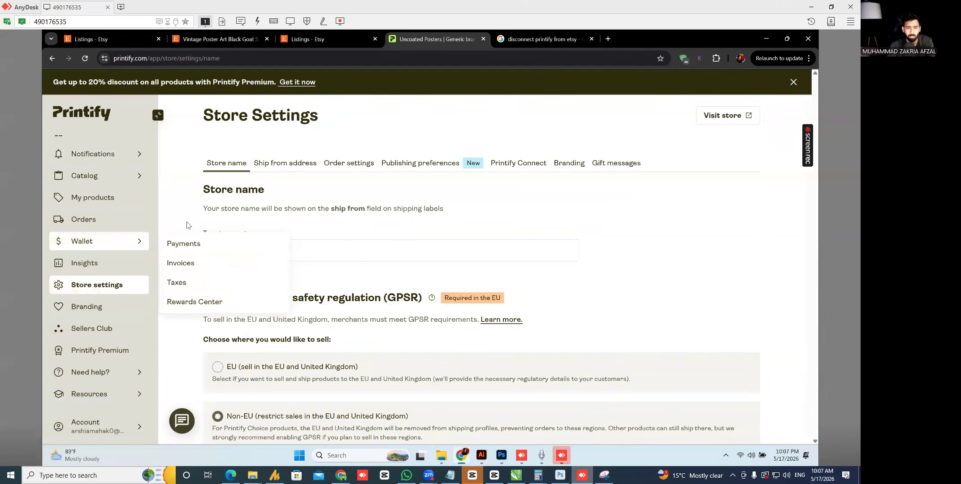
{"action": "left_click", "coordinate": [187, 219]}
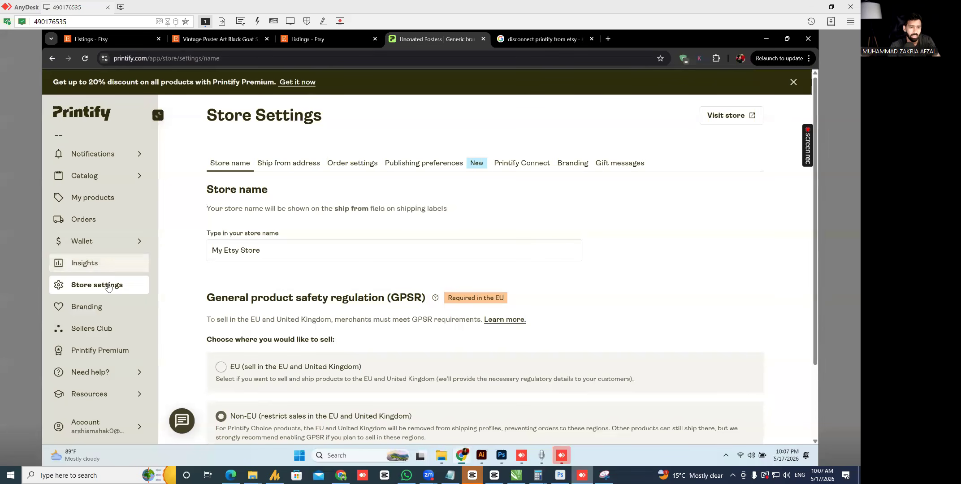
{"action": "left_click", "coordinate": [103, 242]}
{"action": "left_click", "coordinate": [197, 251]}
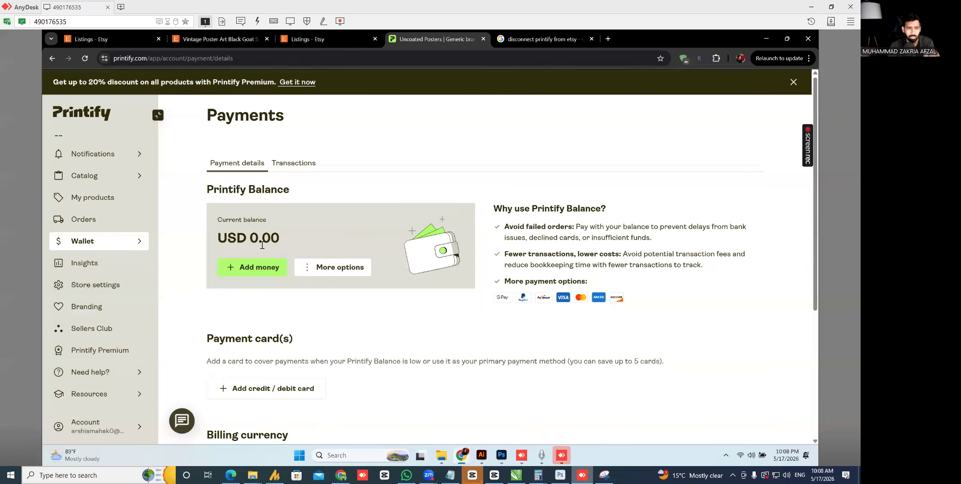
- Return to Store settings and open the Order settings tab
{"action": "left_click", "coordinate": [132, 292]}
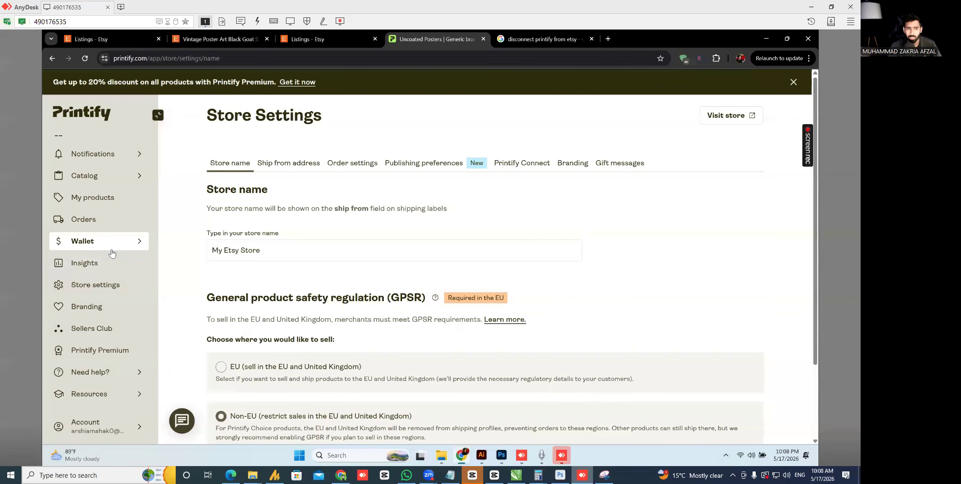
{"action": "left_click", "coordinate": [106, 286]}
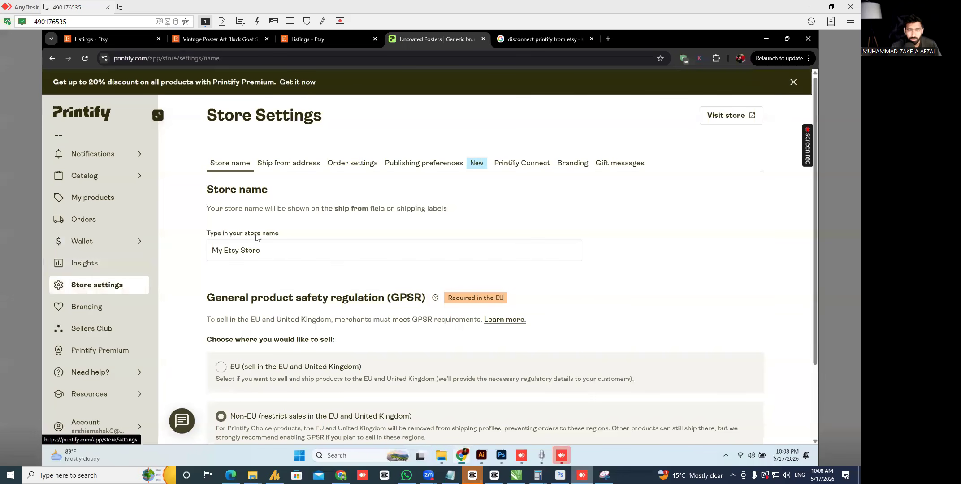
{"action": "left_click", "coordinate": [371, 170]}
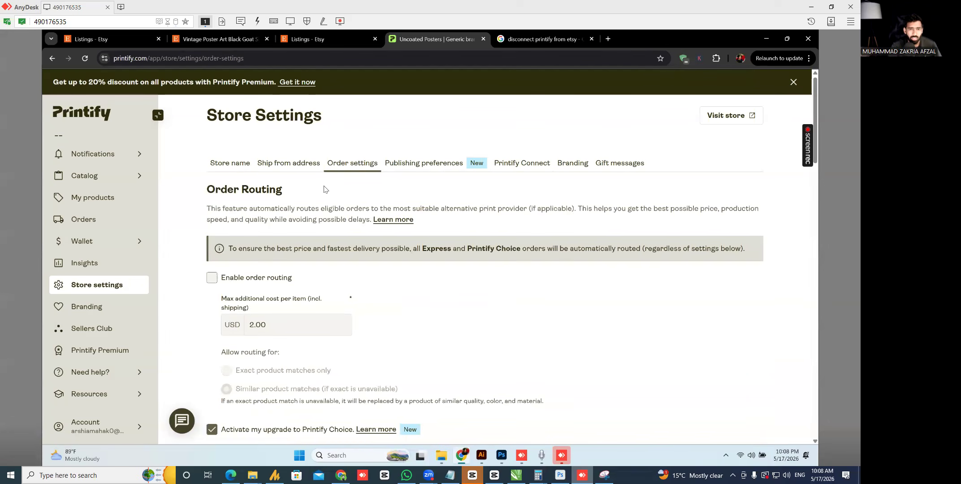
- Review order routing (off, USD 2.00 max extra per item) and submission options, leaving them unchanged
{"action": "left_click_drag", "start_coordinate": [816, 112], "coordinate": [821, 208]}
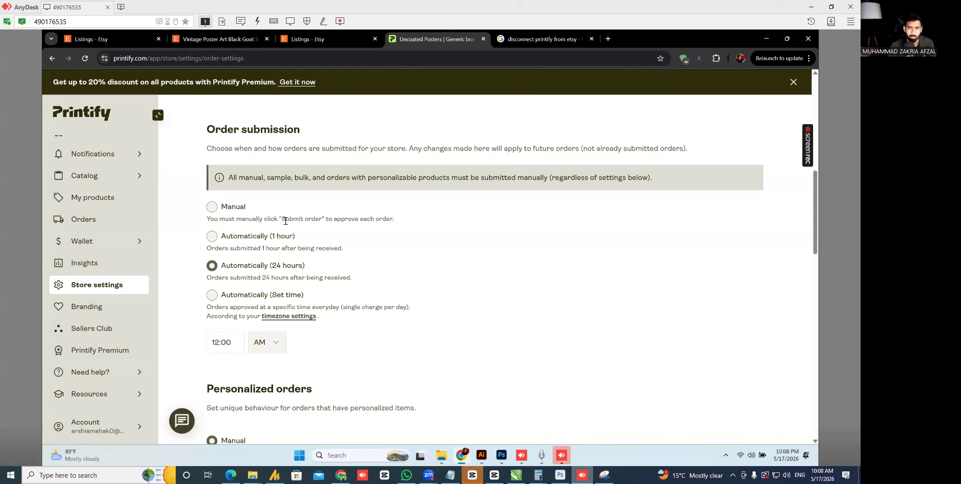
{"action": "scroll", "coordinate": [174, 290], "scroll_direction": "down", "scroll_amount": 8}
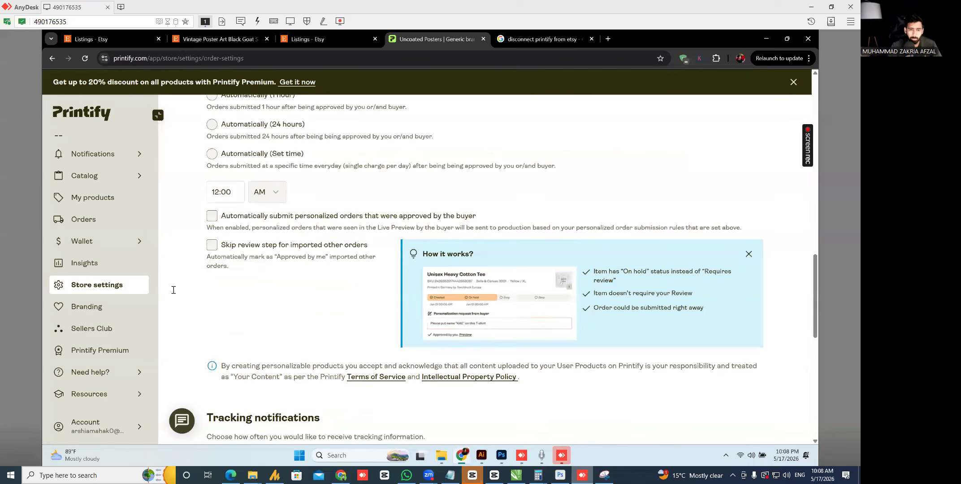
{"action": "scroll", "coordinate": [179, 299], "scroll_direction": "up", "scroll_amount": 8}
{"action": "left_click_drag", "start_coordinate": [816, 185], "coordinate": [820, 56]}
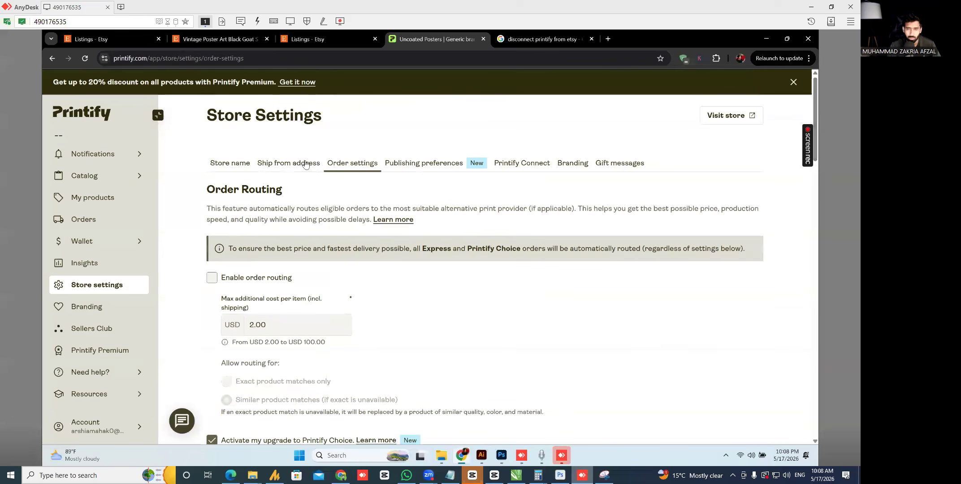
{"action": "left_click", "coordinate": [91, 222]}
- Start a manual order and add the goat poster in 12" x 18" size
{"action": "left_click", "coordinate": [719, 128]}
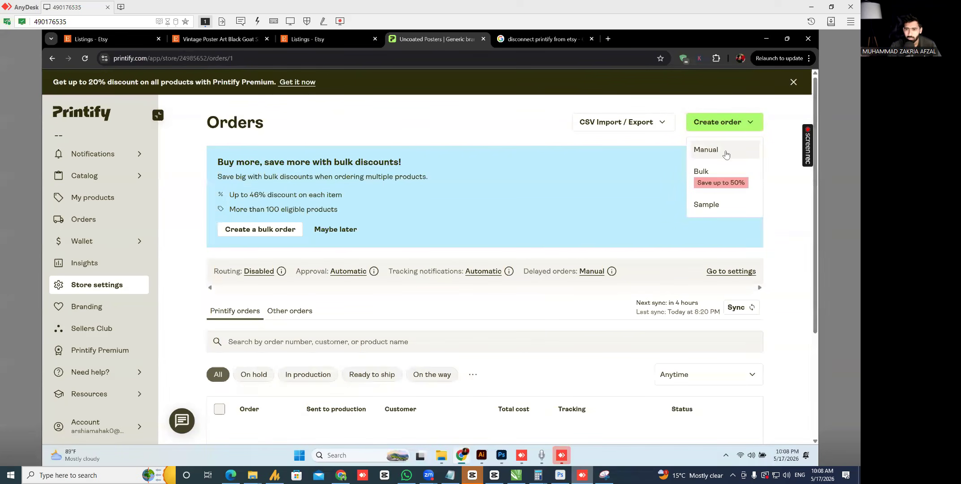
{"action": "left_click", "coordinate": [707, 149]}
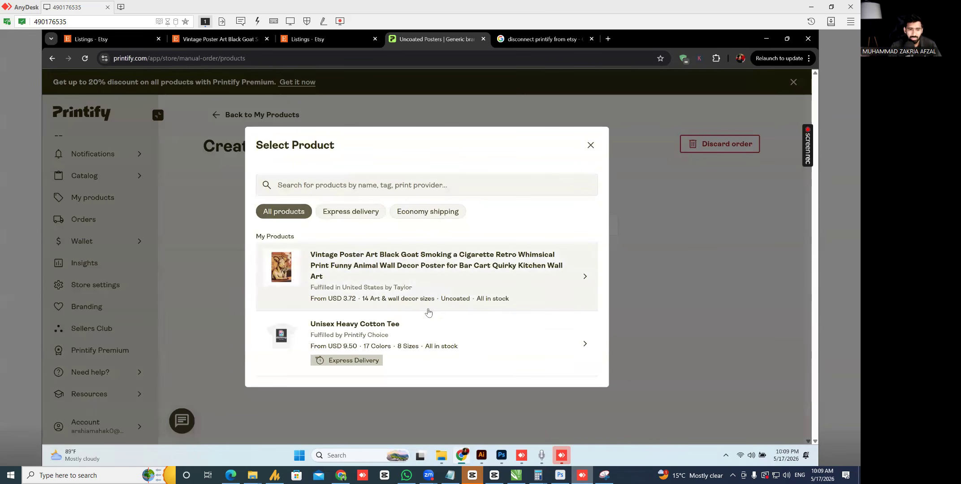
{"action": "left_click", "coordinate": [384, 281]}
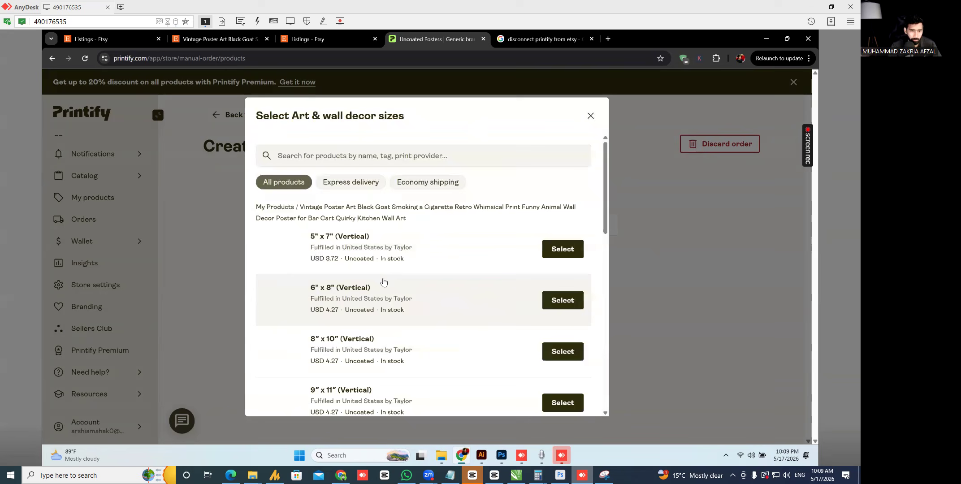
{"action": "scroll", "coordinate": [605, 221], "scroll_direction": "down", "scroll_amount": 2}
{"action": "scroll", "coordinate": [604, 222], "scroll_direction": "down", "scroll_amount": 3}
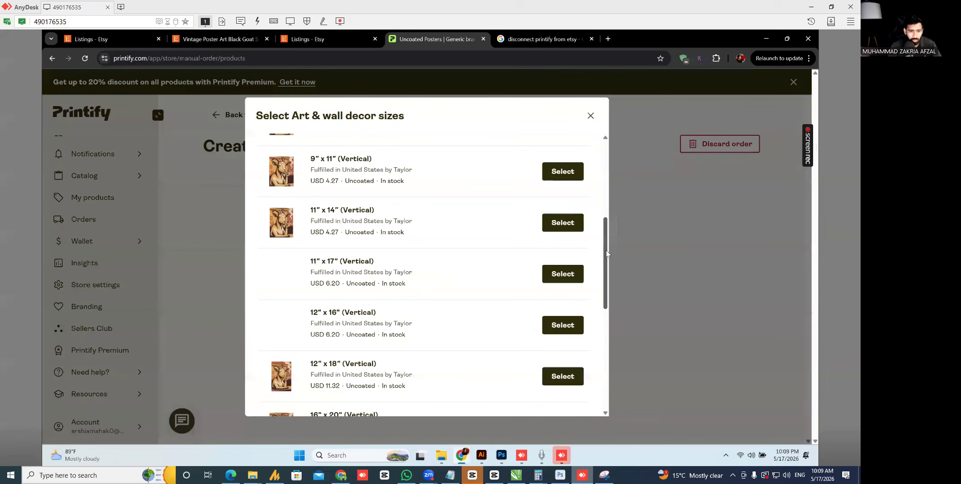
{"action": "left_click", "coordinate": [562, 377]}
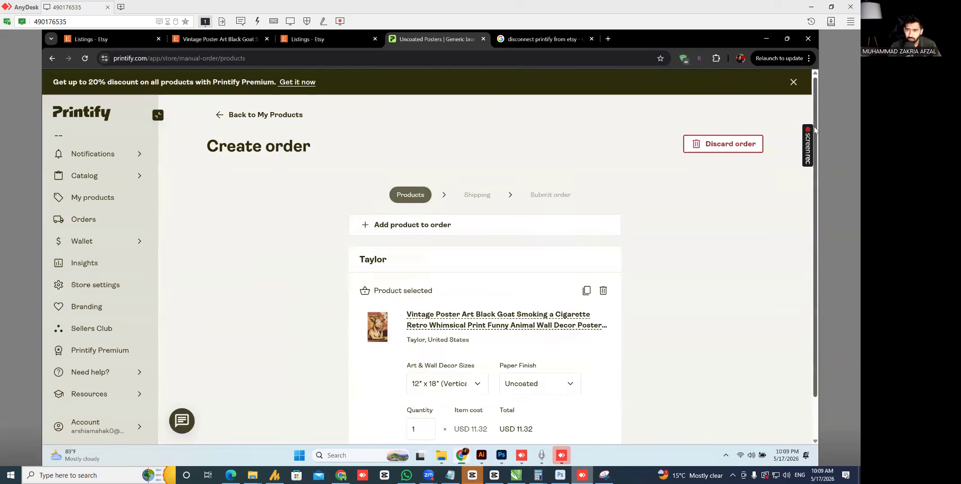
- Keep the paper finish Uncoated and advance the order to the Shipping step
{"action": "scroll", "coordinate": [806, 175], "scroll_direction": "down", "scroll_amount": 1}
{"action": "left_click", "coordinate": [546, 347]}
{"action": "left_click", "coordinate": [543, 339]}
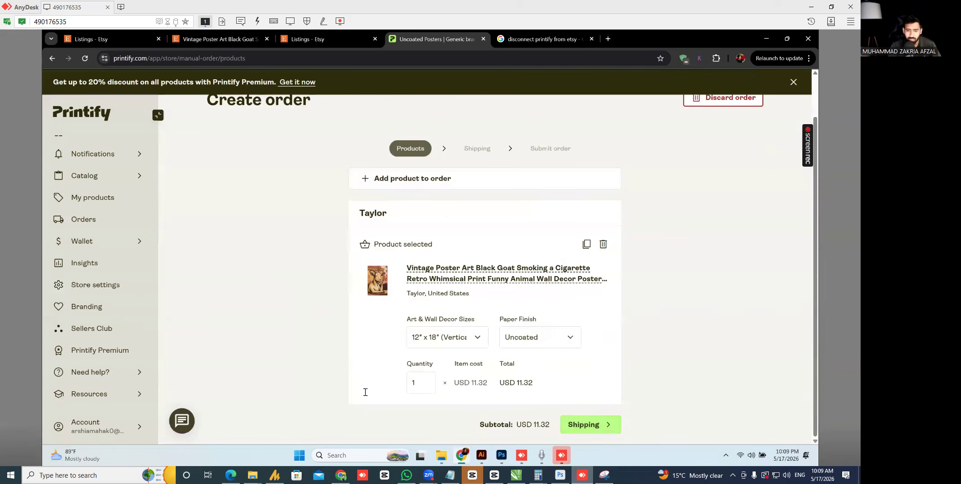
{"action": "left_click", "coordinate": [583, 425]}
{"action": "left_click", "coordinate": [467, 320]}
- Look over the shipping form's recipient and address fields, dismissing the saved-address suggestions
{"action": "left_click", "coordinate": [531, 314]}
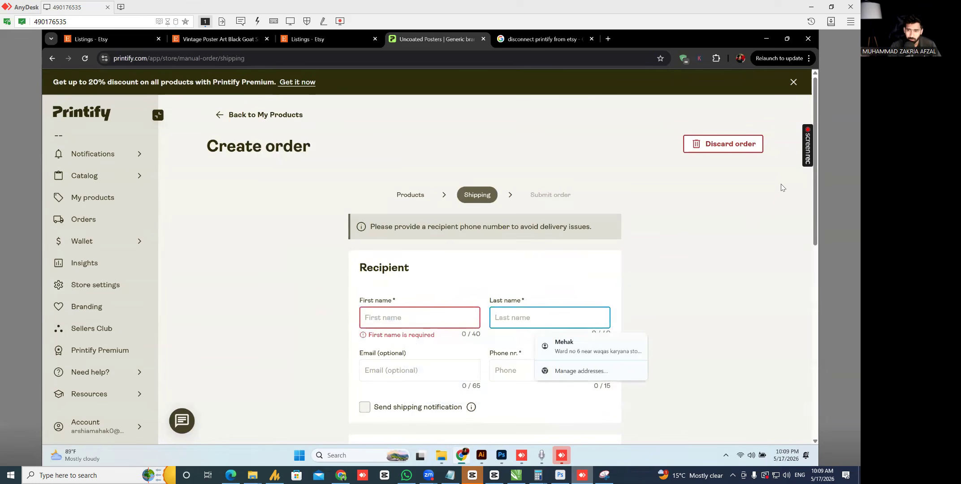
{"action": "left_click_drag", "start_coordinate": [815, 192], "coordinate": [825, 237]}
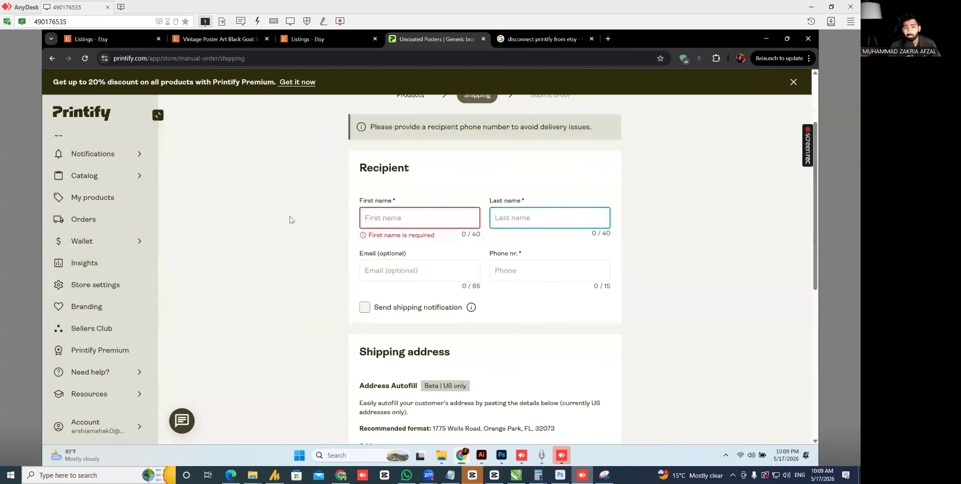
{"action": "left_click", "coordinate": [421, 218]}
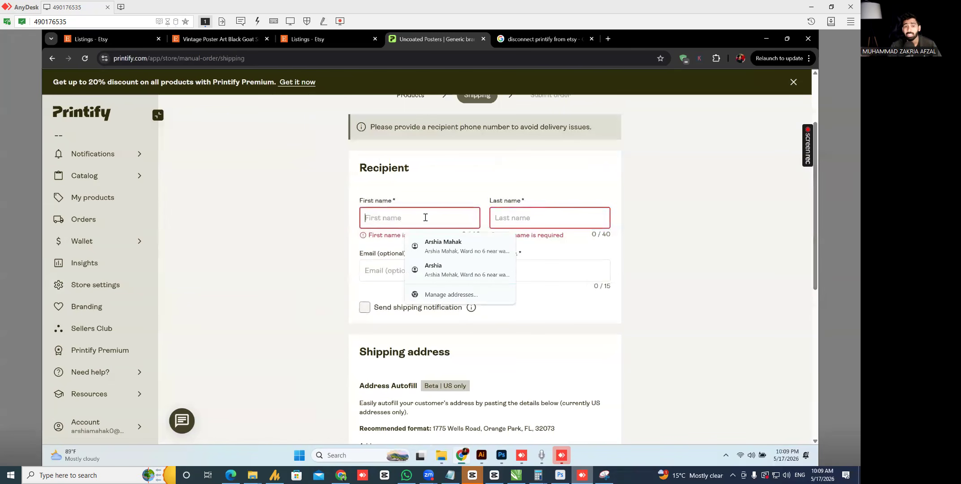
{"action": "left_click", "coordinate": [558, 268]}
{"action": "left_click_drag", "start_coordinate": [818, 179], "coordinate": [815, 277]}
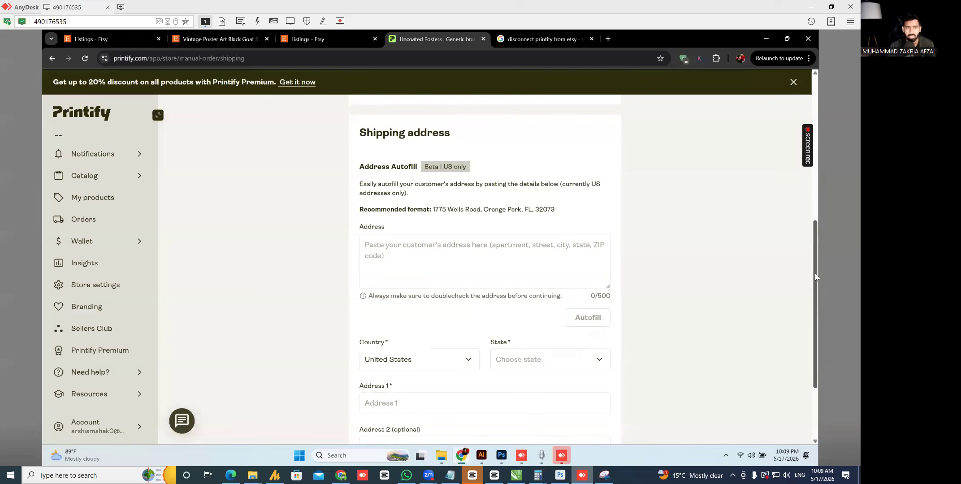
{"action": "left_click", "coordinate": [460, 246]}
{"action": "left_click", "coordinate": [659, 235]}
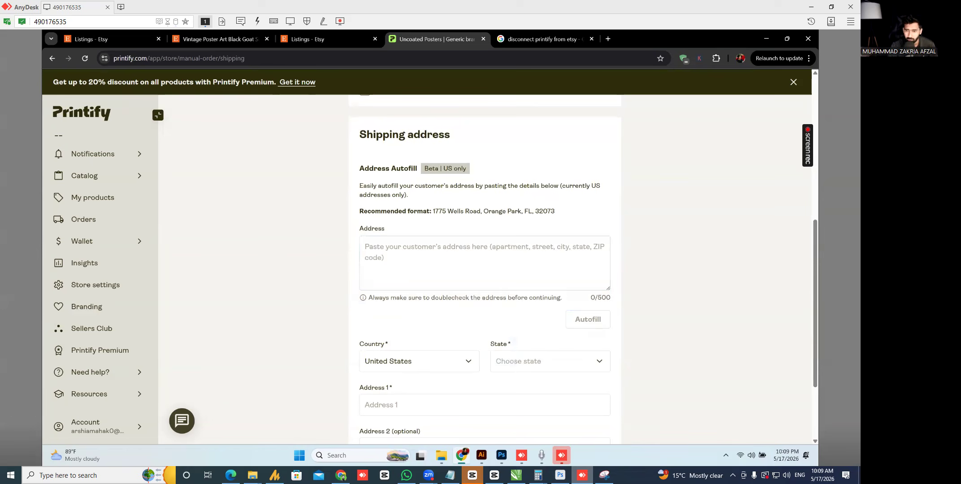
{"action": "left_click_drag", "start_coordinate": [814, 234], "coordinate": [779, 292]}
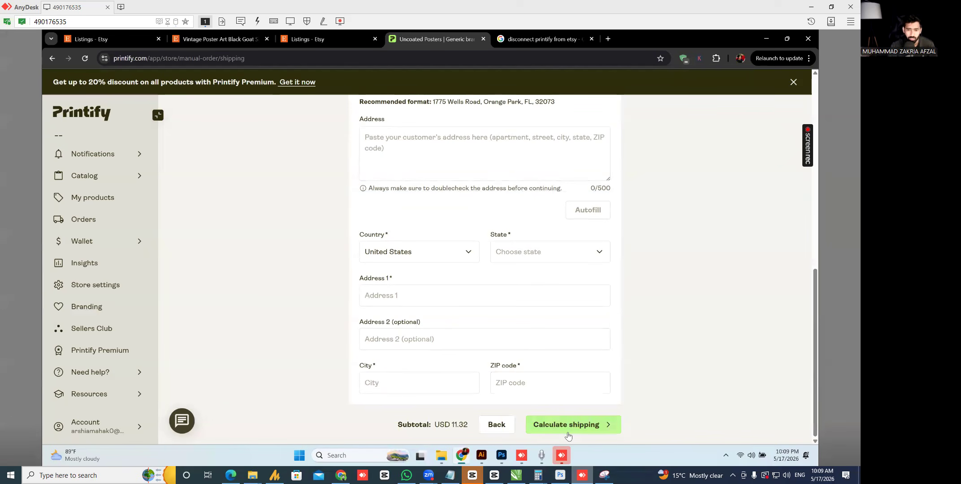
{"action": "scroll", "coordinate": [818, 249], "scroll_direction": "up", "scroll_amount": 5}
{"action": "scroll", "coordinate": [658, 123], "scroll_direction": "up", "scroll_amount": 2}
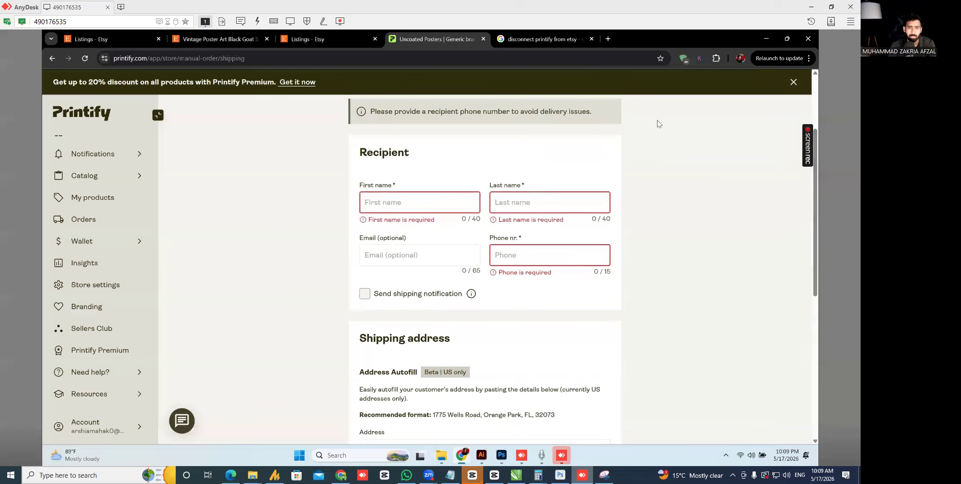
- Enter placeholder first and last names and a phone number for the recipient
{"action": "left_click", "coordinate": [416, 206]}
{"action": "type", "text": "abc"}
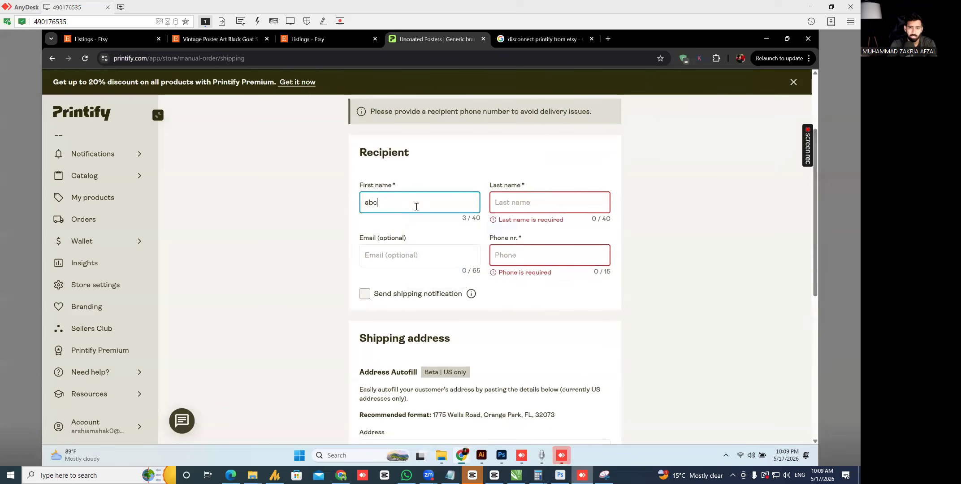
{"action": "left_click", "coordinate": [514, 208]}
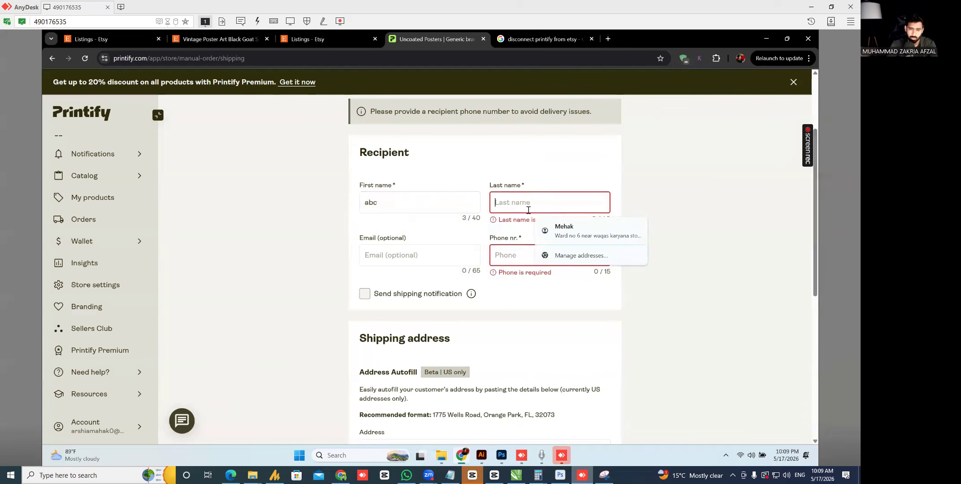
{"action": "type", "text": "acb"}
{"action": "left_click", "coordinate": [535, 257]}
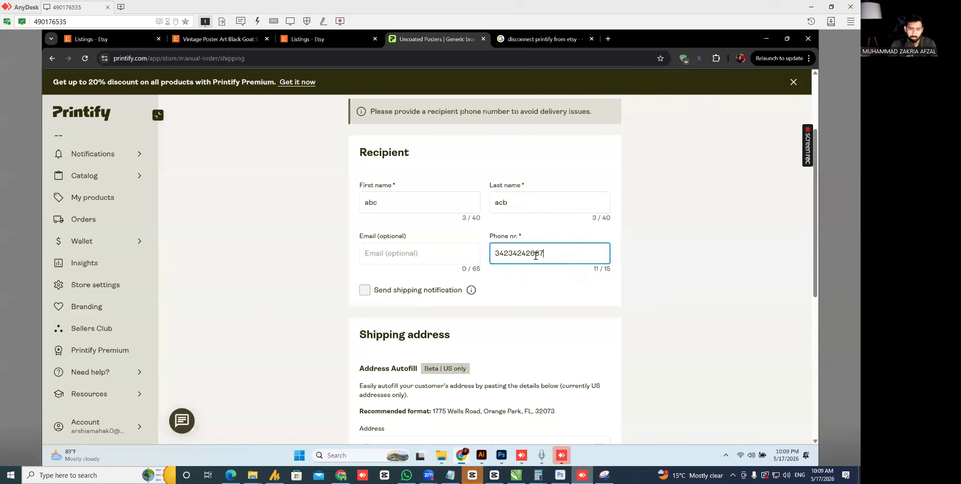
- Fill in state NY - New York, a street address, city and ZIP 10001, then calculate shipping
{"action": "scroll", "coordinate": [536, 258], "scroll_direction": "down", "scroll_amount": 5}
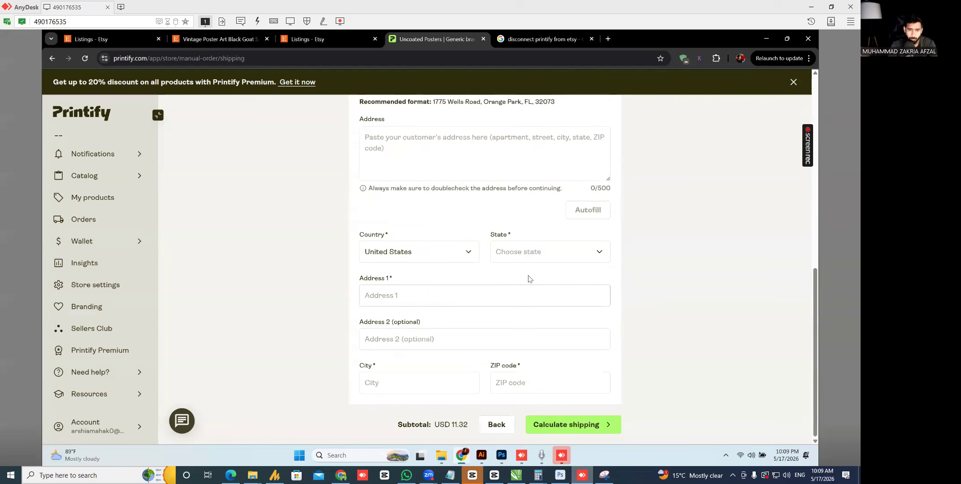
{"action": "left_click", "coordinate": [547, 252]}
{"action": "type", "text": "new"}
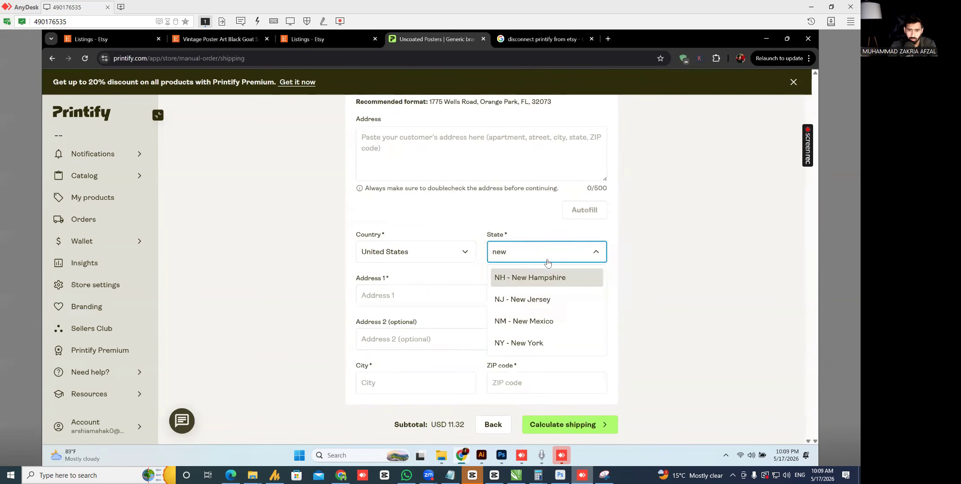
{"action": "left_click", "coordinate": [547, 344]}
{"action": "left_click", "coordinate": [421, 294]}
{"action": "type", "text": "erwrwer342"}
{"action": "left_click", "coordinate": [424, 382]}
{"action": "type", "text": "ney"}
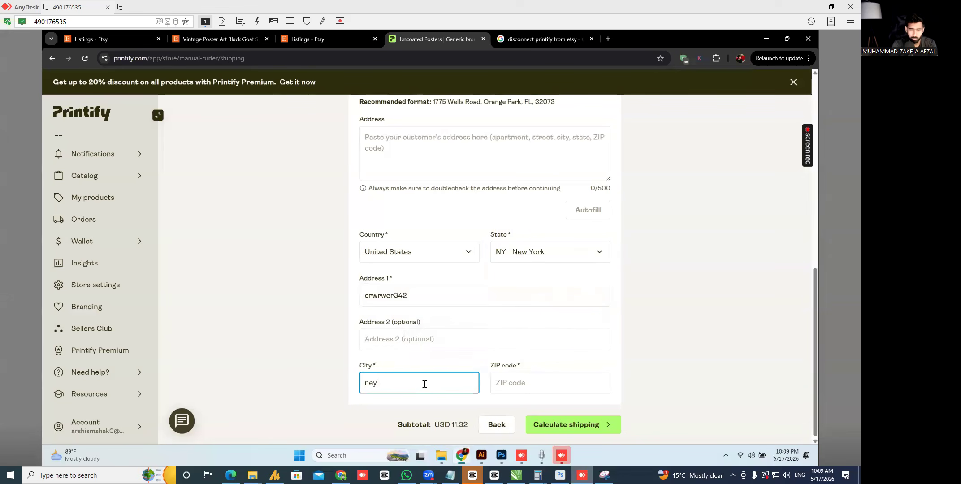
{"action": "type", "text": "ewyork"}
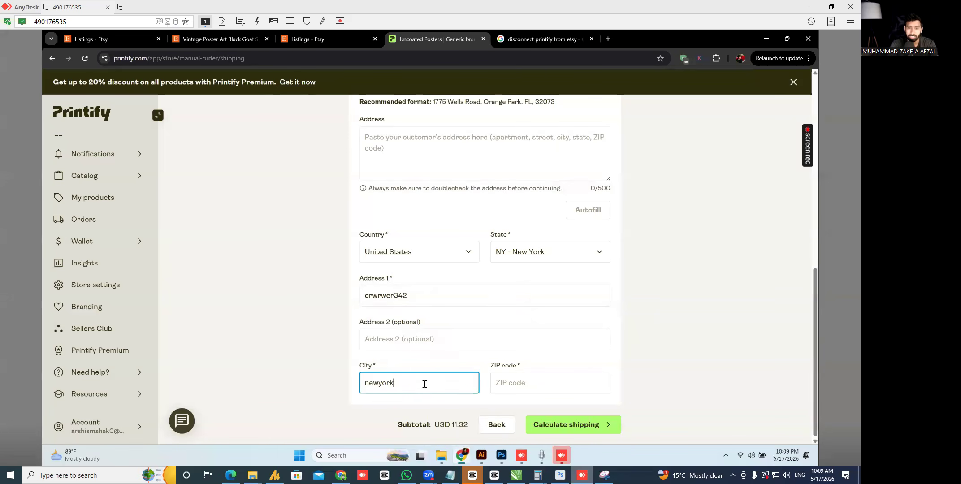
{"action": "left_click", "coordinate": [516, 388]}
{"action": "type", "text": "10001"}
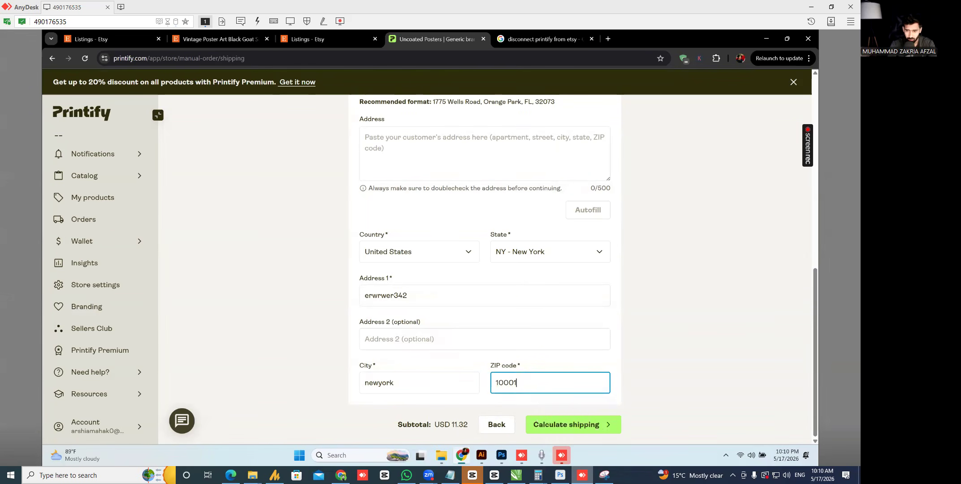
{"action": "left_click", "coordinate": [608, 400]}
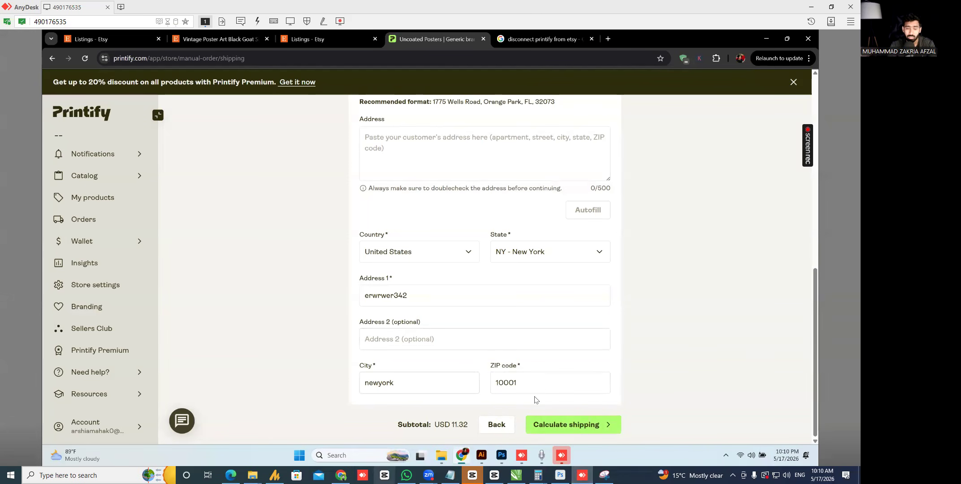
{"action": "left_click", "coordinate": [583, 424]}
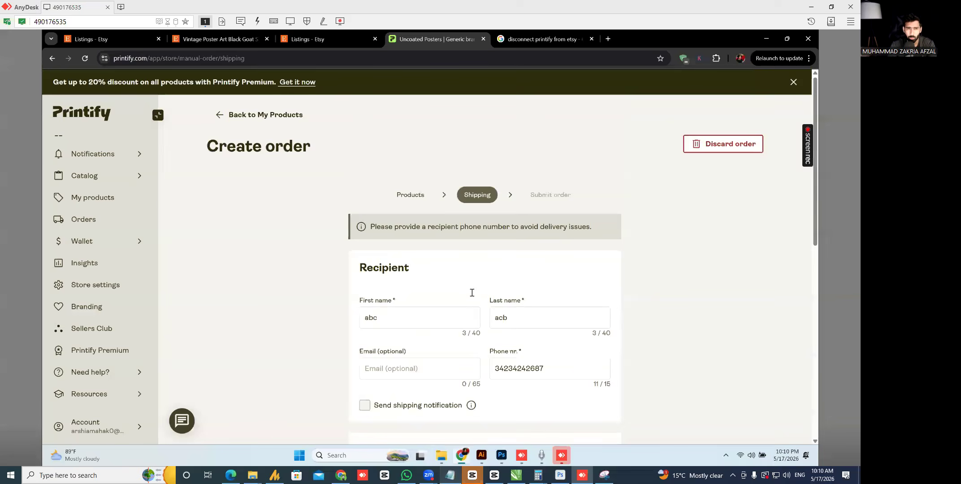
{"action": "scroll", "coordinate": [472, 297], "scroll_direction": "down", "scroll_amount": 10}
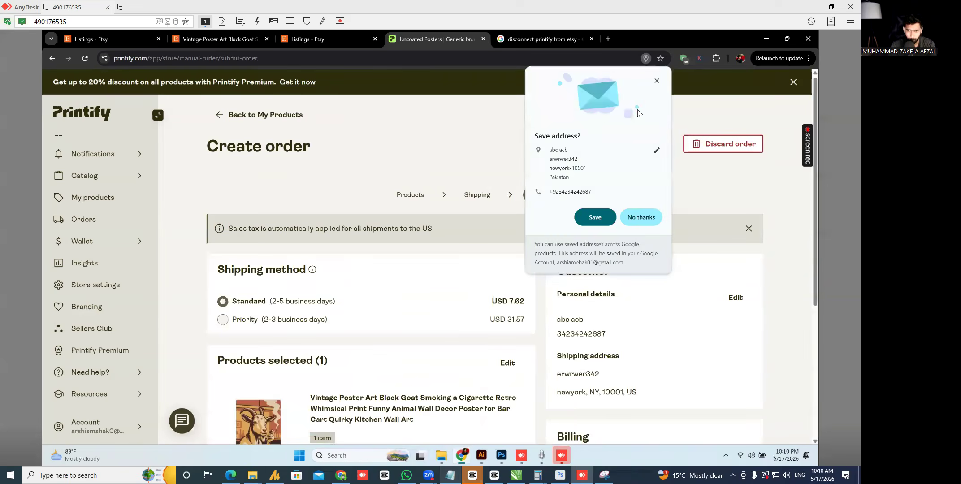
- Dismiss Chrome's save-address offer and highlight the Standard shipping delivery time and price
{"action": "left_click", "coordinate": [657, 80]}
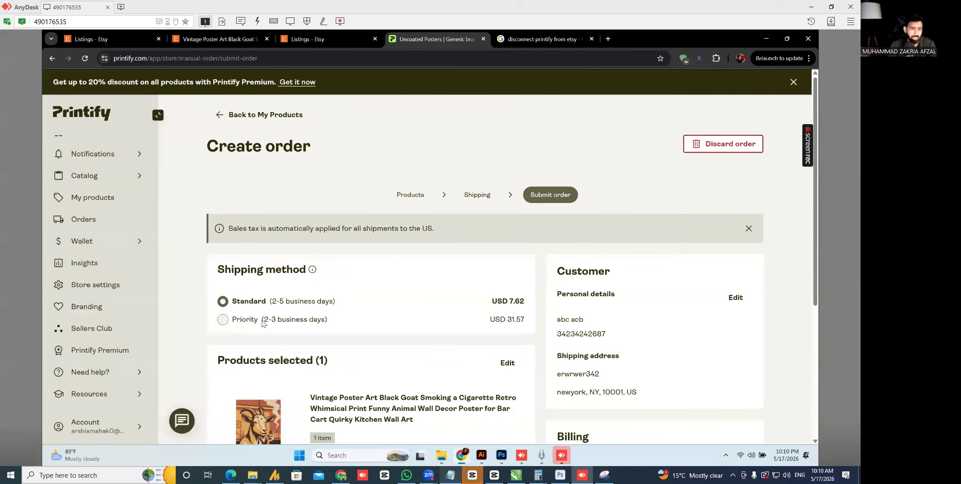
{"action": "left_click_drag", "start_coordinate": [270, 302], "coordinate": [344, 306]}
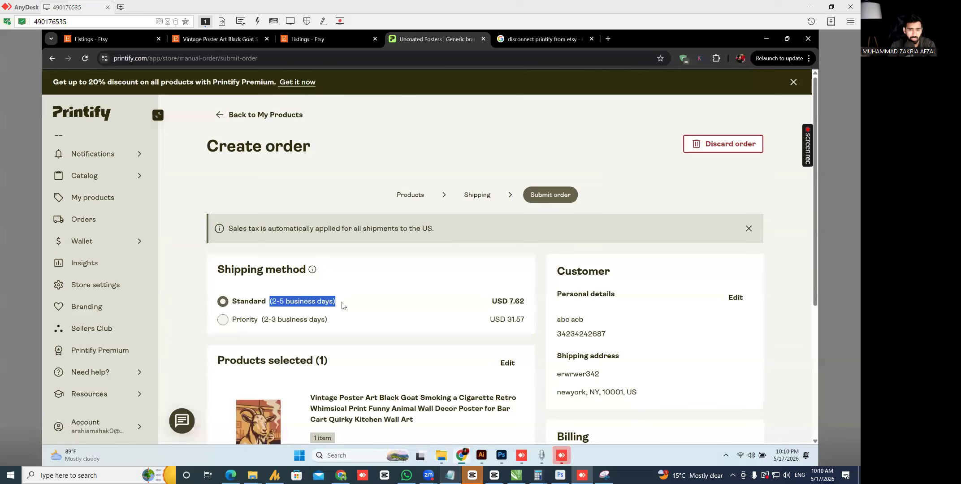
{"action": "left_click_drag", "start_coordinate": [491, 301], "coordinate": [527, 299]}
{"action": "left_click", "coordinate": [541, 295]}
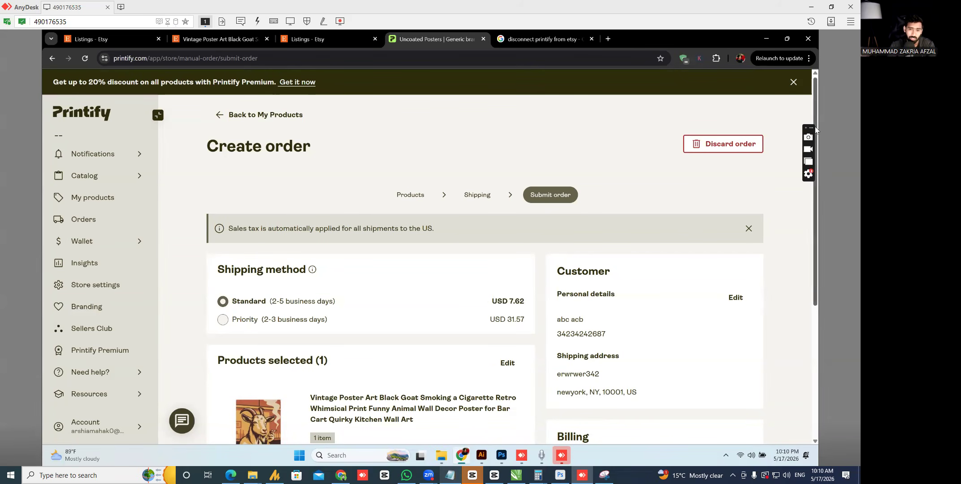
- Compare the Printify Balance and credit/debit card payment options, then close the panel unpaid
{"action": "left_click_drag", "start_coordinate": [814, 115], "coordinate": [819, 252]}
{"action": "left_click", "coordinate": [717, 429]}
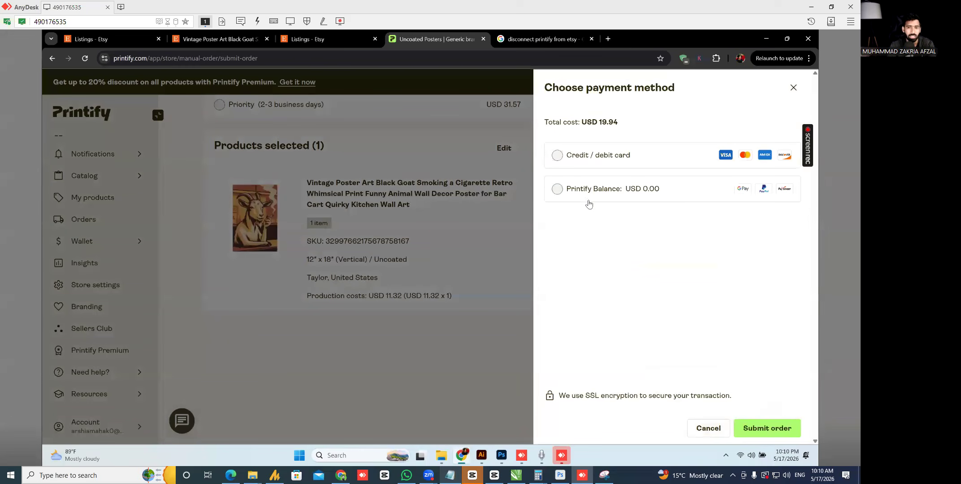
{"action": "left_click", "coordinate": [555, 190]}
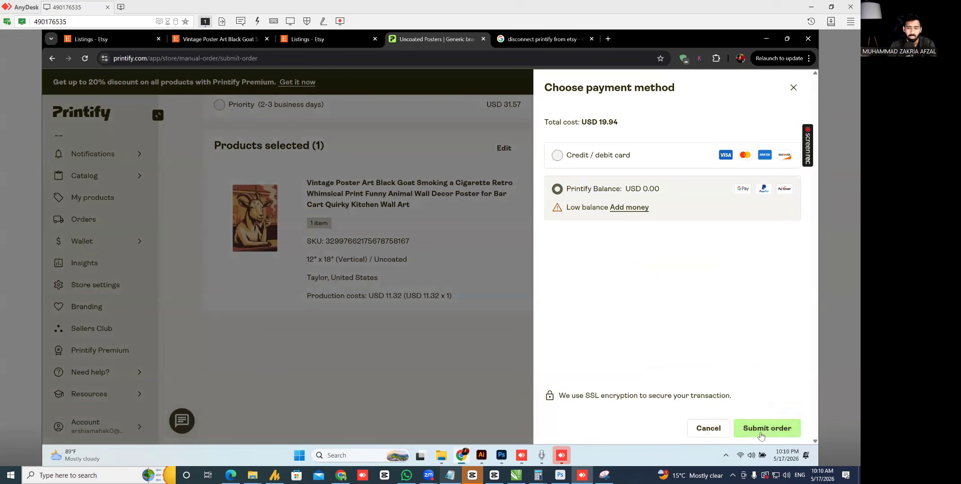
{"action": "left_click", "coordinate": [585, 159]}
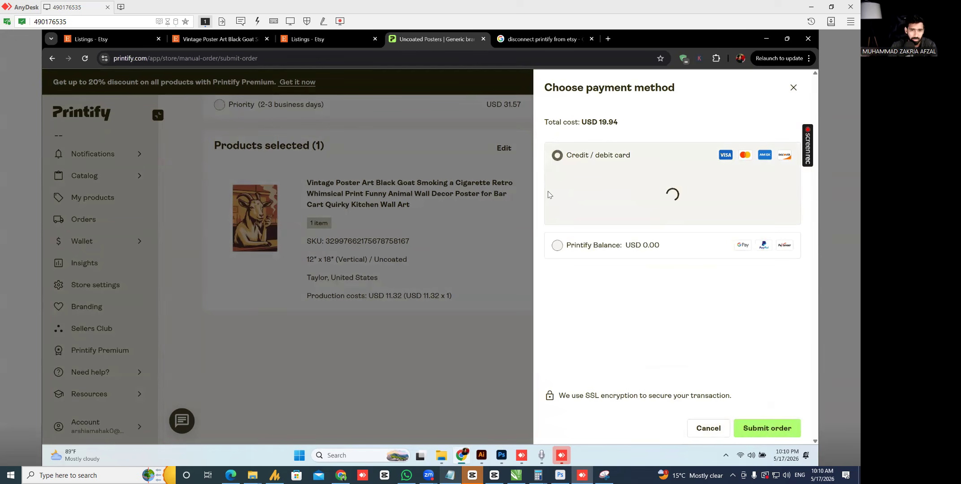
{"action": "left_click", "coordinate": [793, 88]}
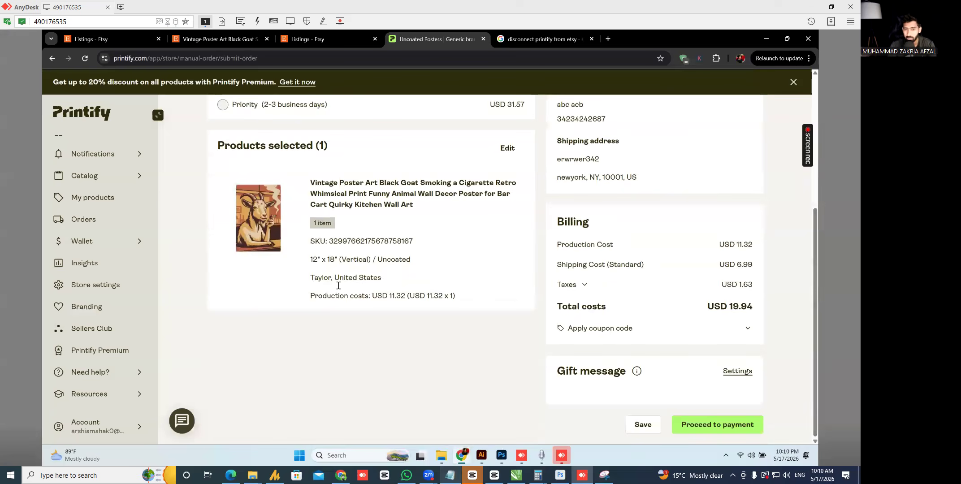